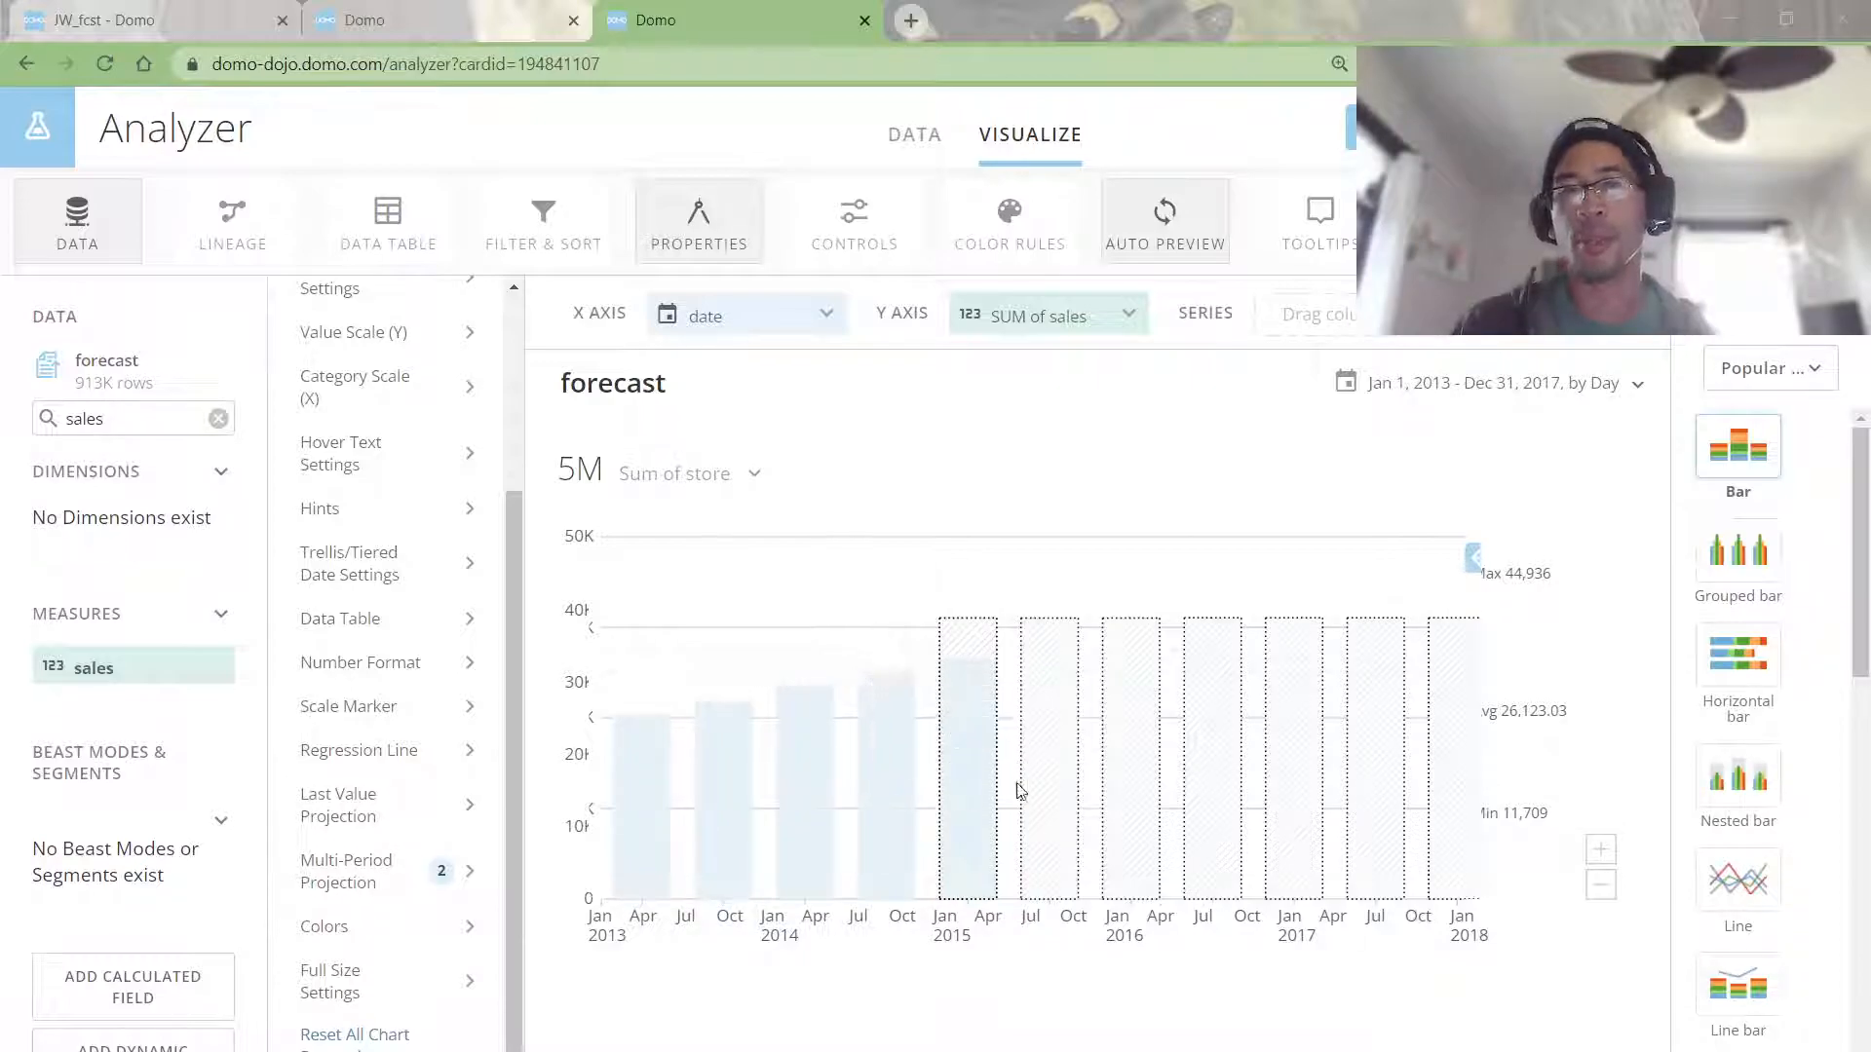
Step: Switch to the Forecasting in Domo document in Google Docs
mouse_move(1107, 797)
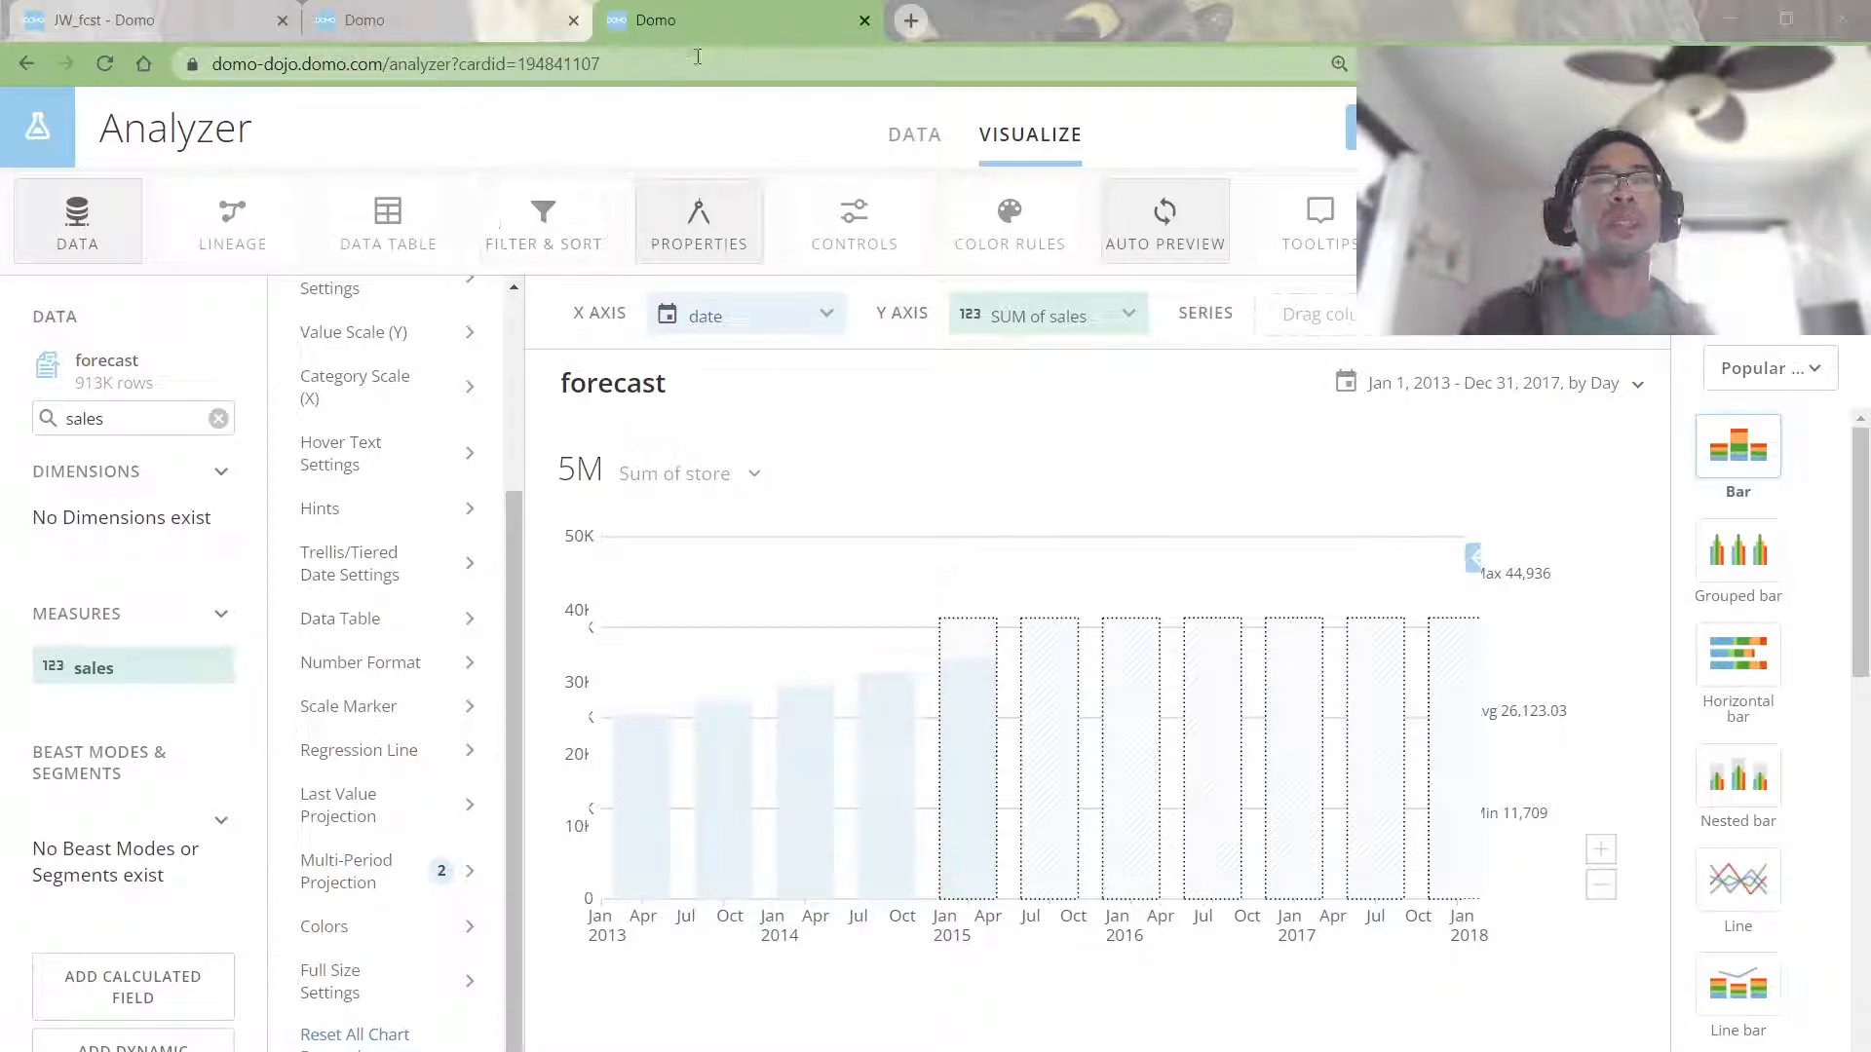
key(alt+Tab)
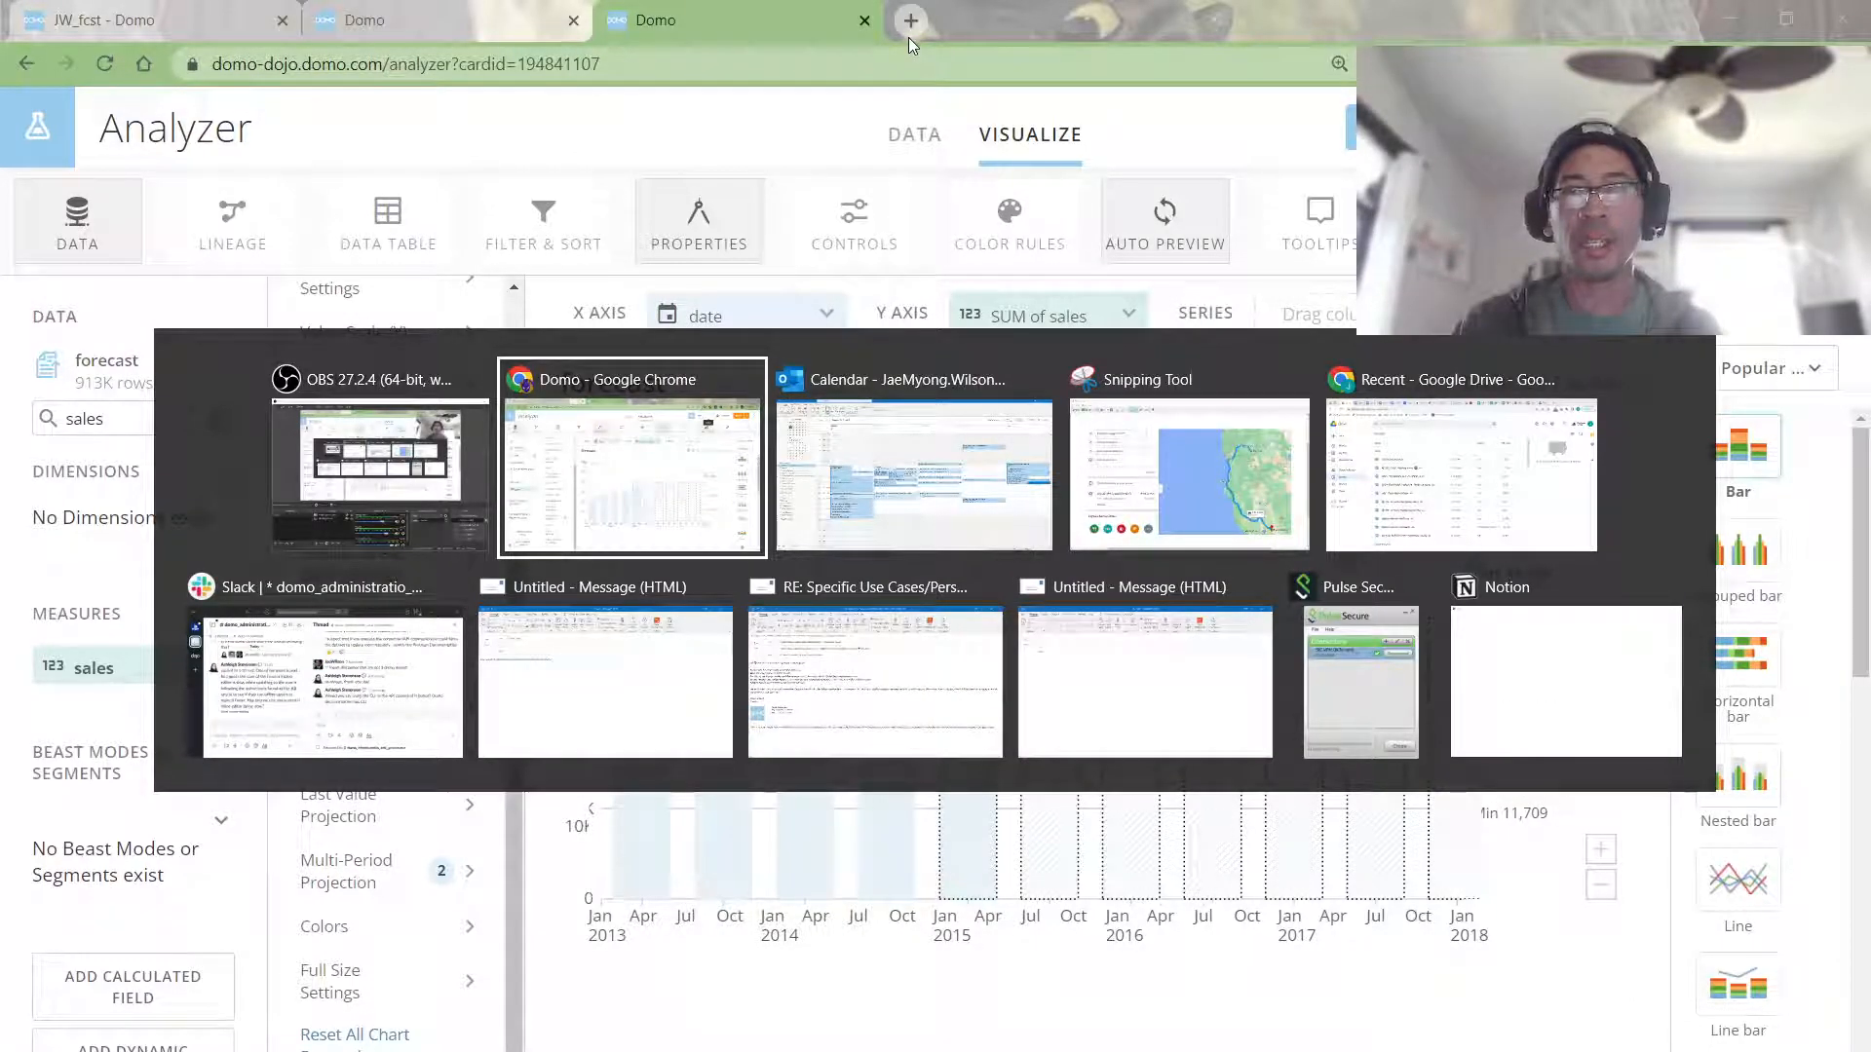
key(alt+Tab)
key(alt+Tab)
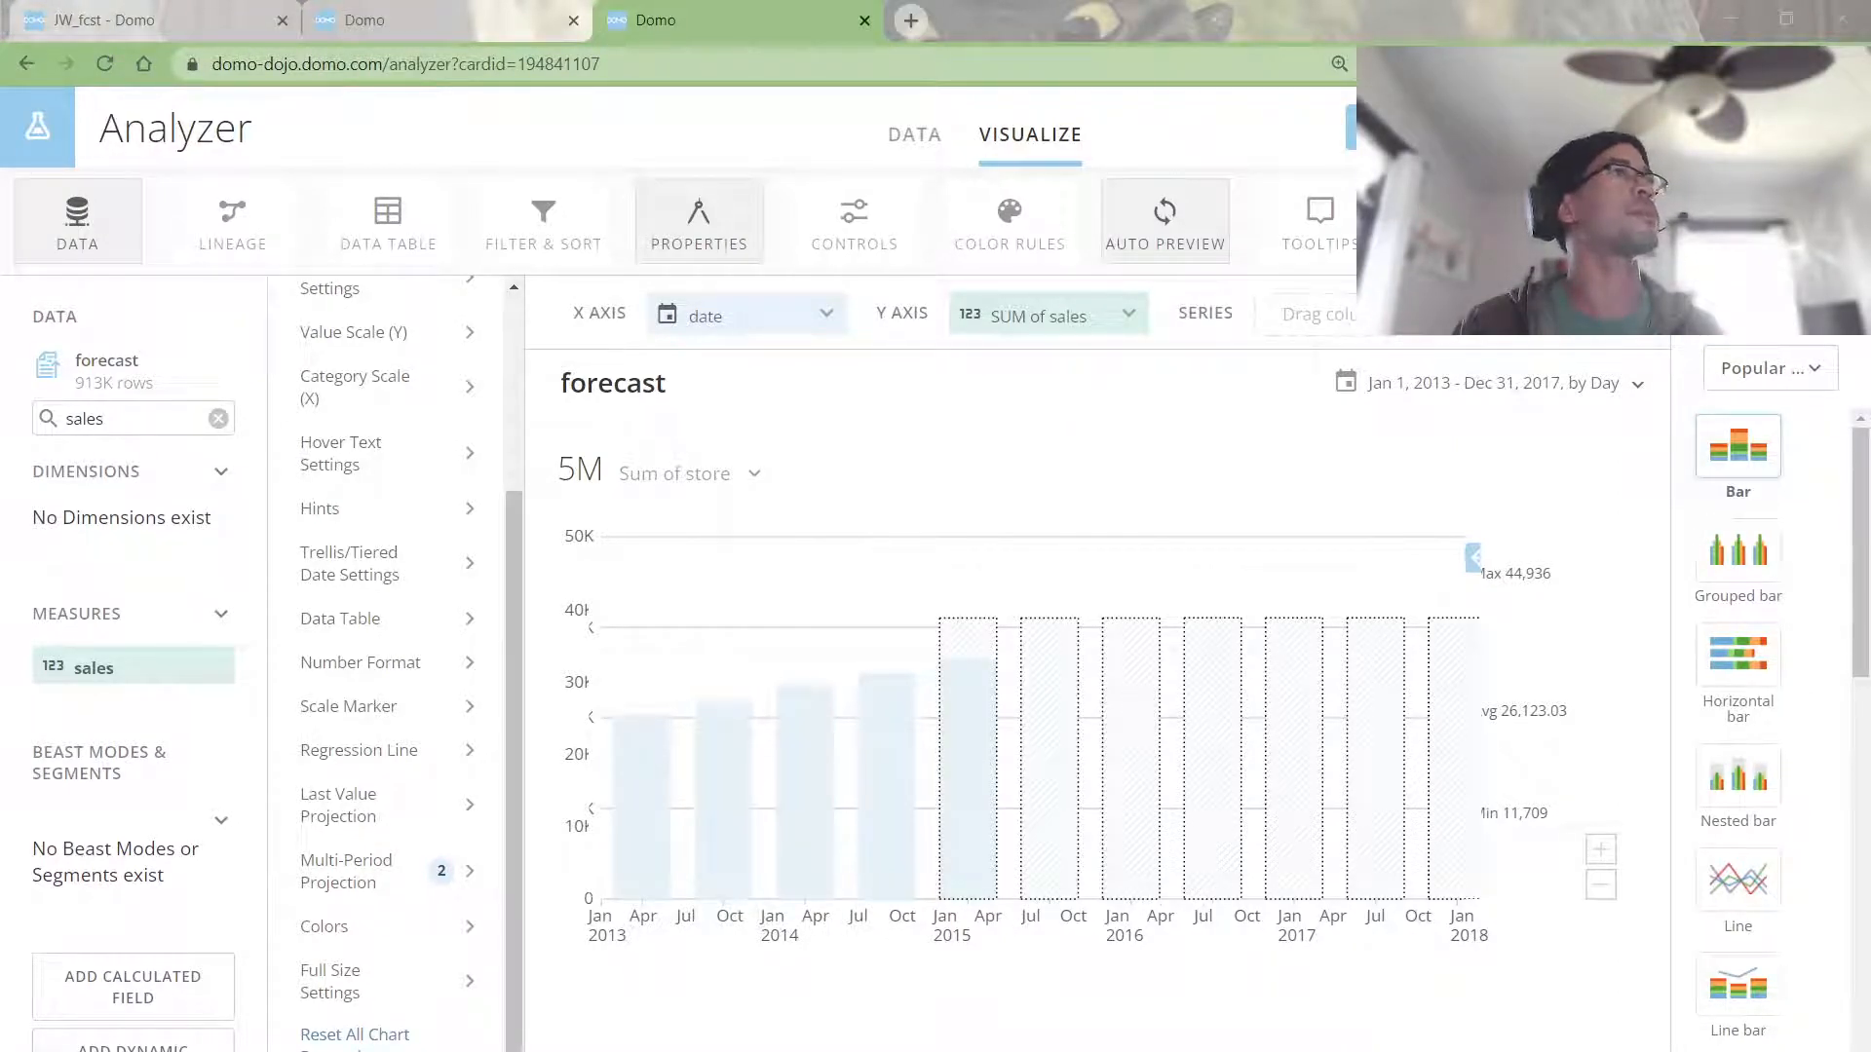
drag(321, 1051, 241, 209)
double_click(555, 214)
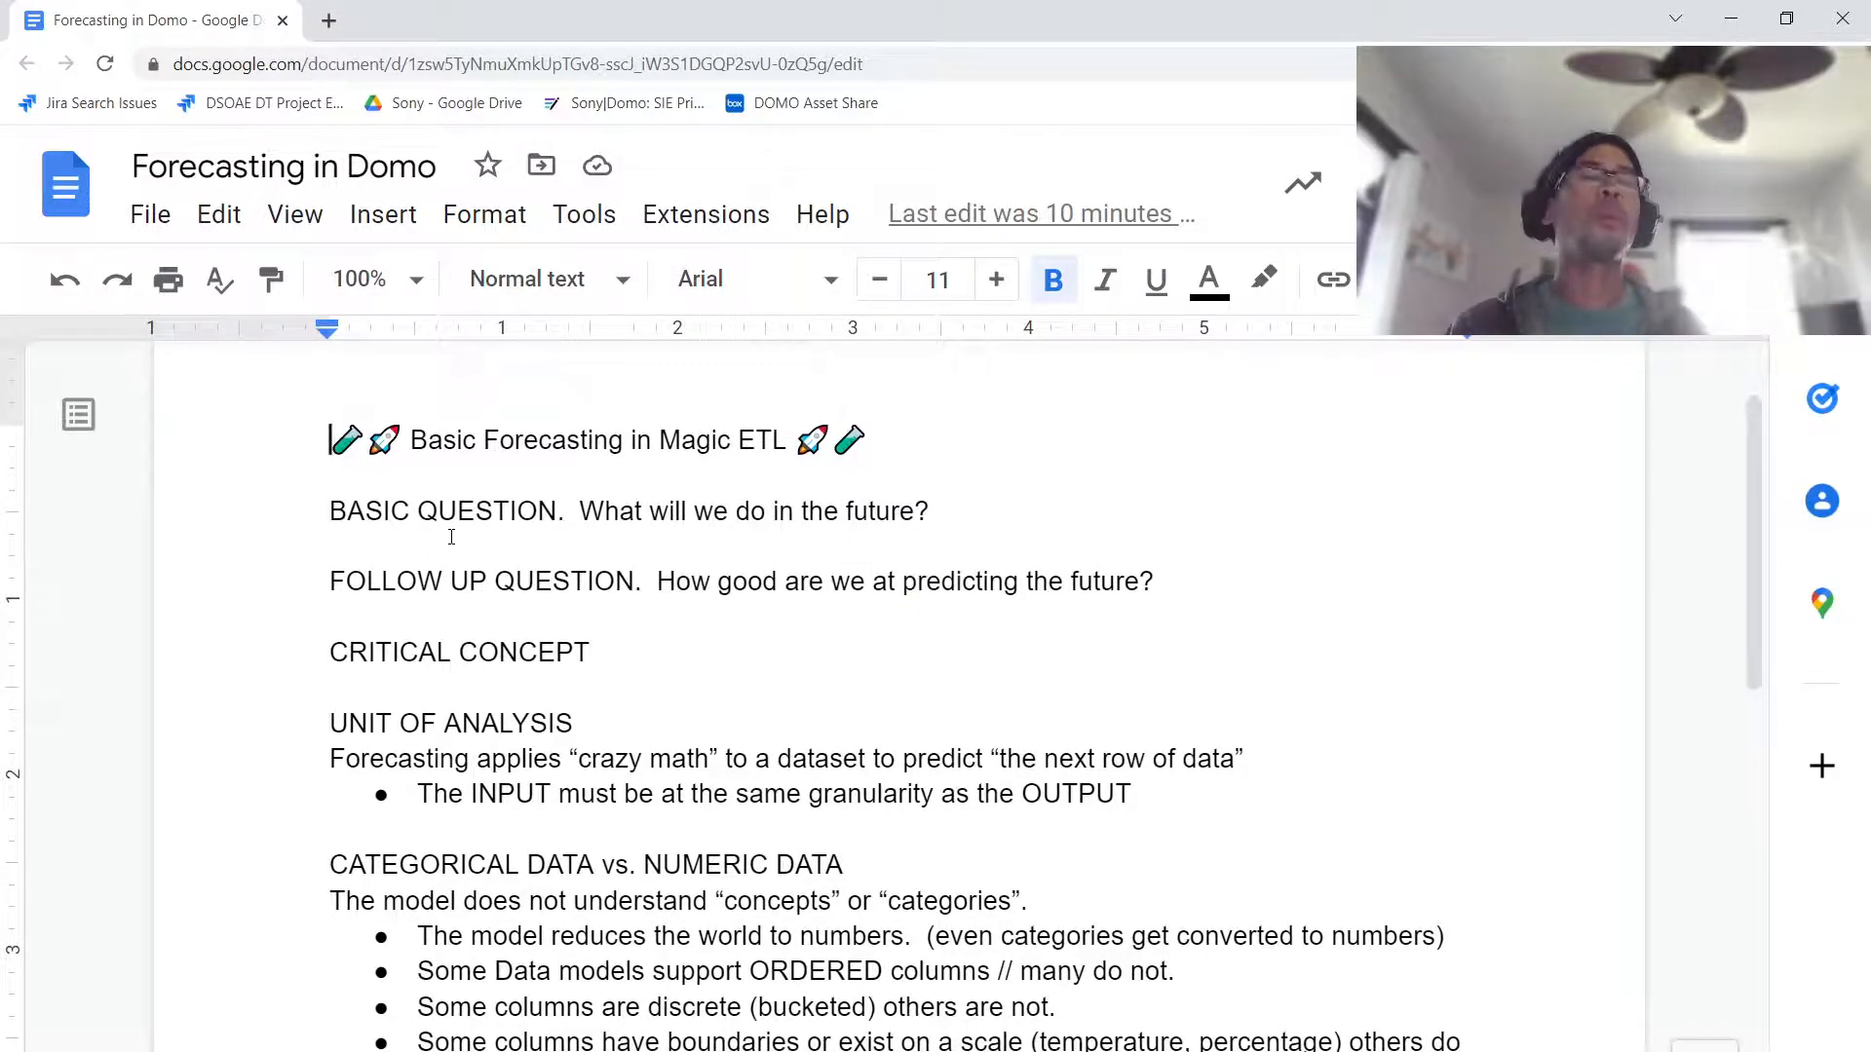
Step: Highlight the basic question and the follow-up question in the forecasting notes
drag(458, 512, 929, 500)
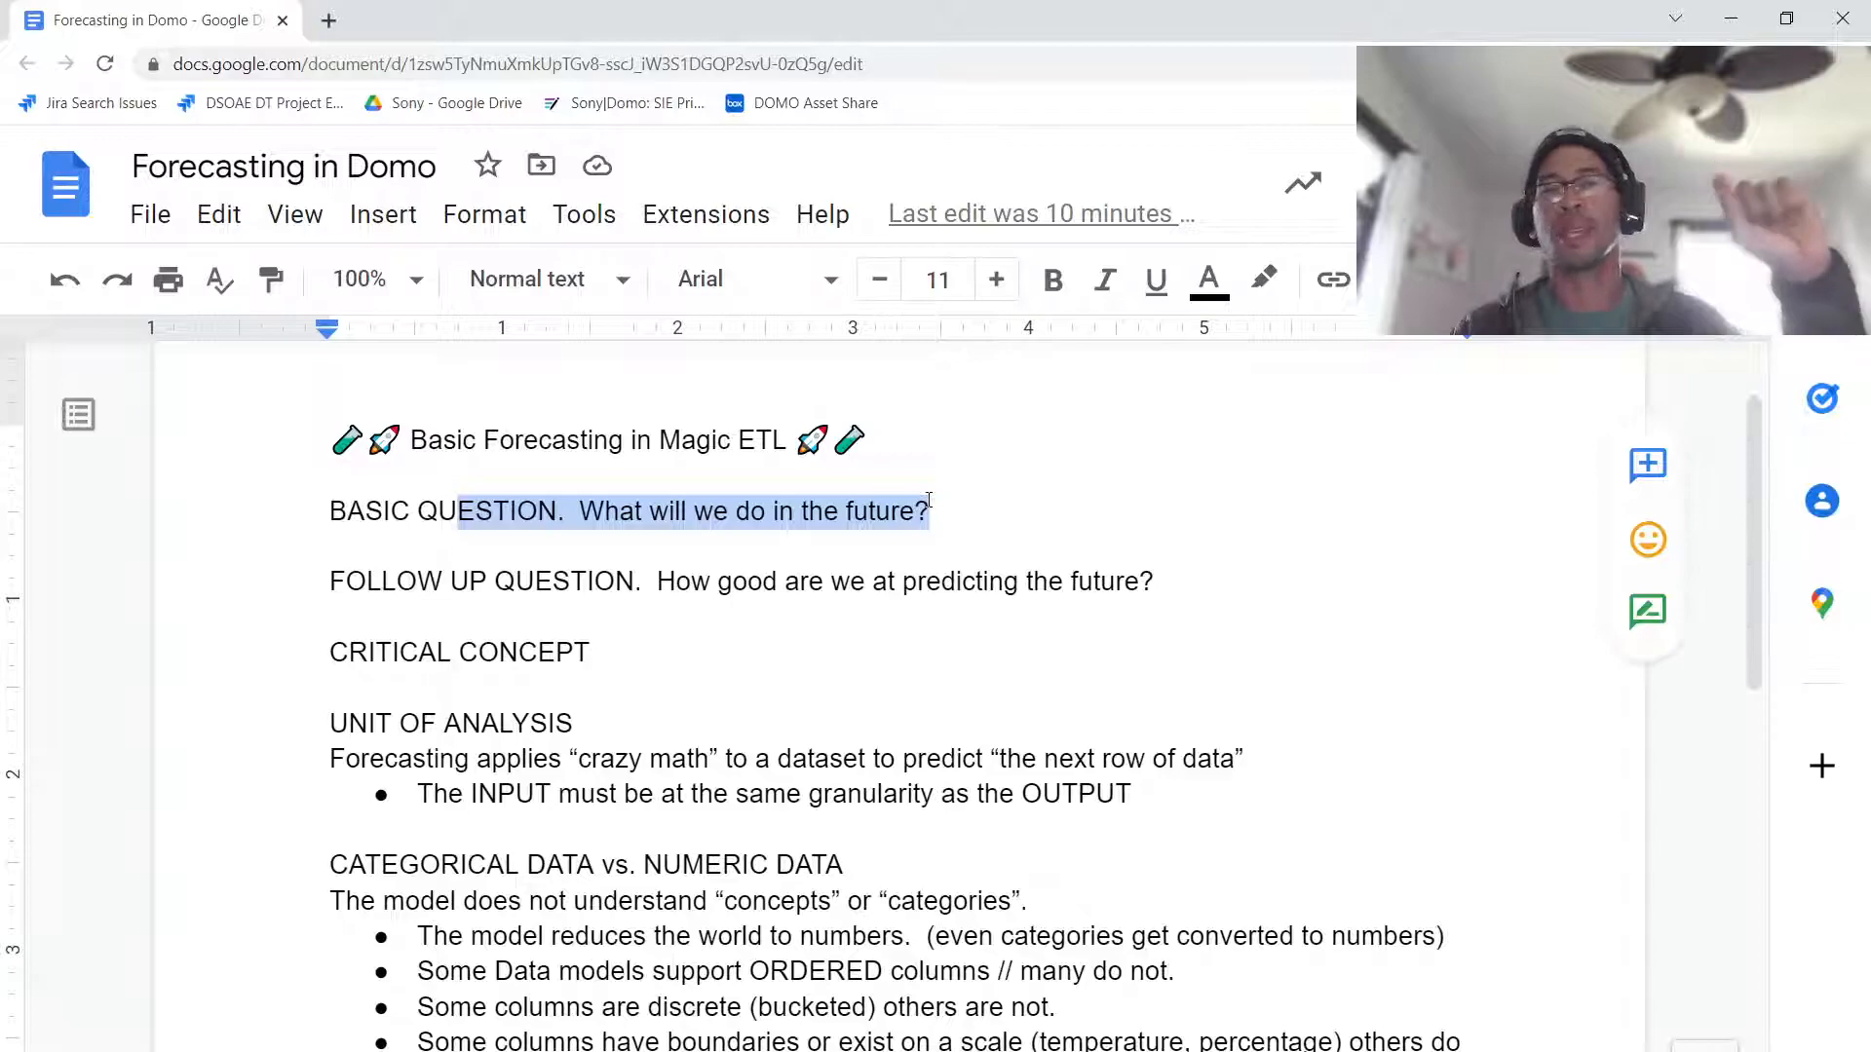
click(531, 578)
drag(531, 578, 1162, 576)
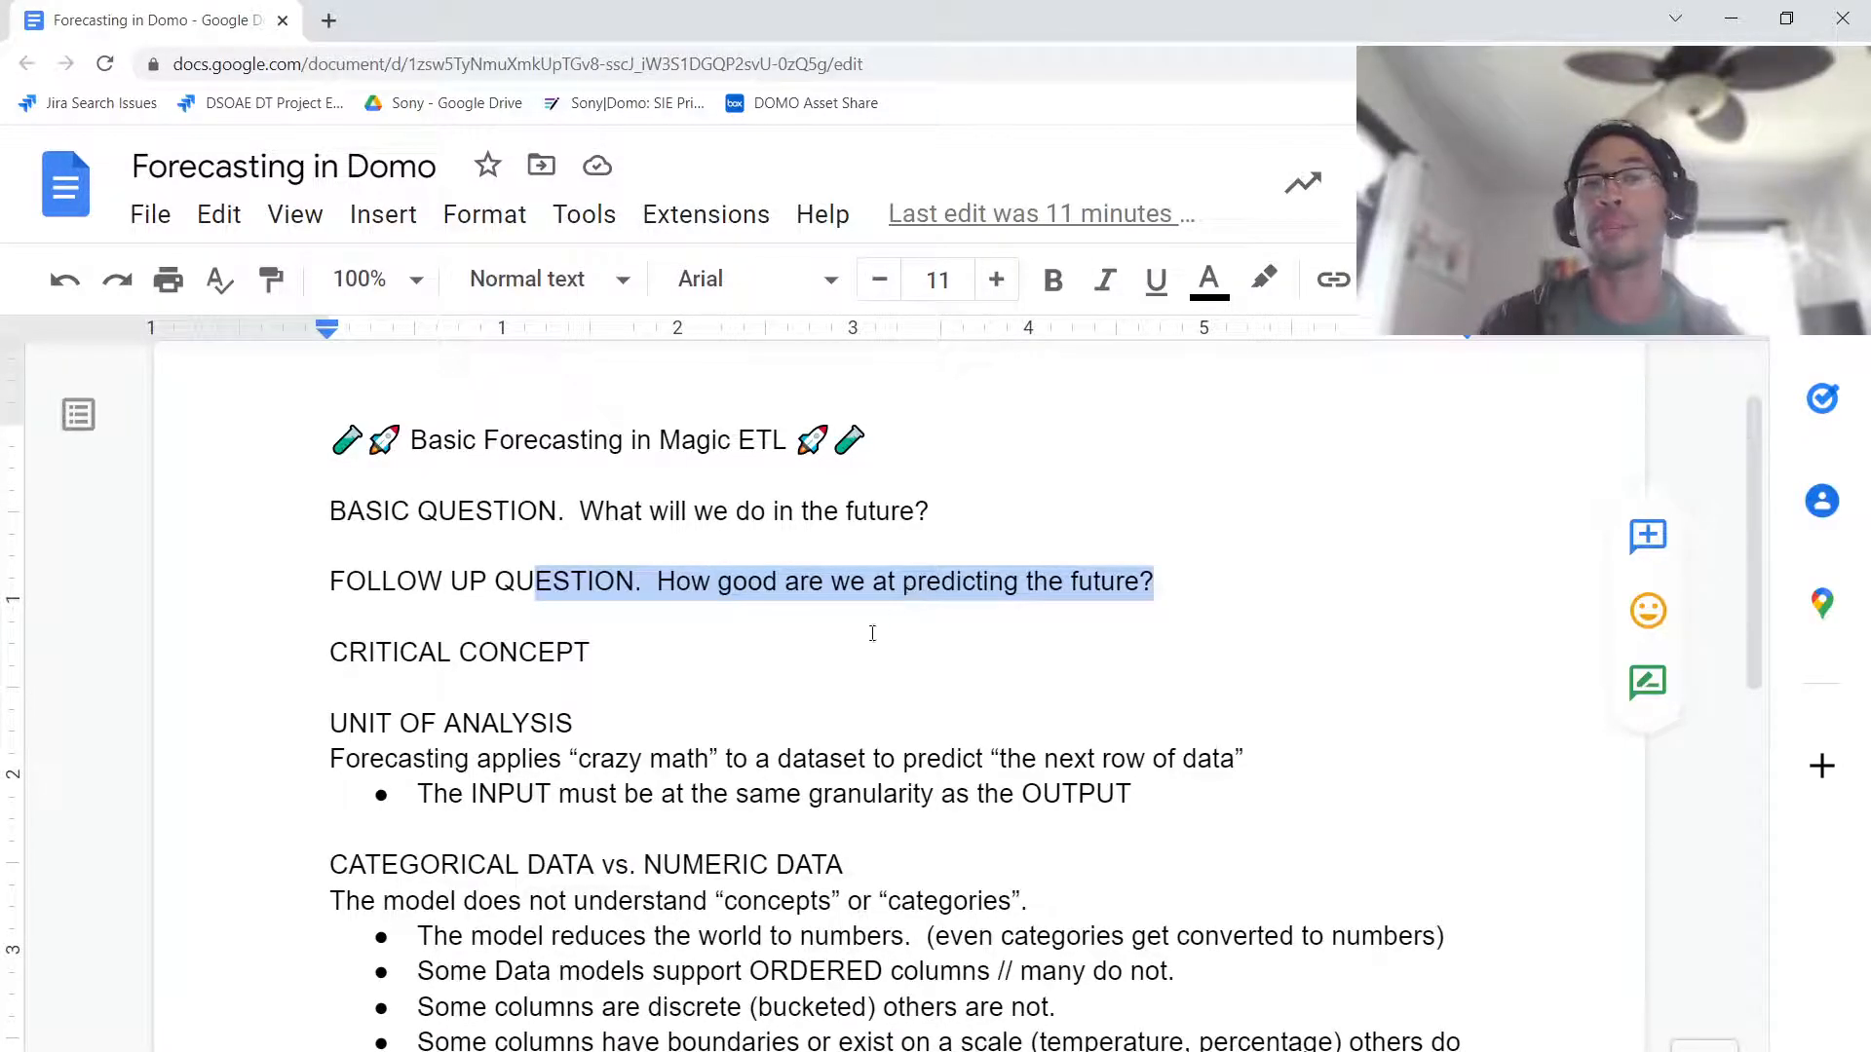
Step: Review the Unit of Analysis section, highlighting its heading, the prediction sentence and the input granularity bullet
drag(329, 723, 886, 728)
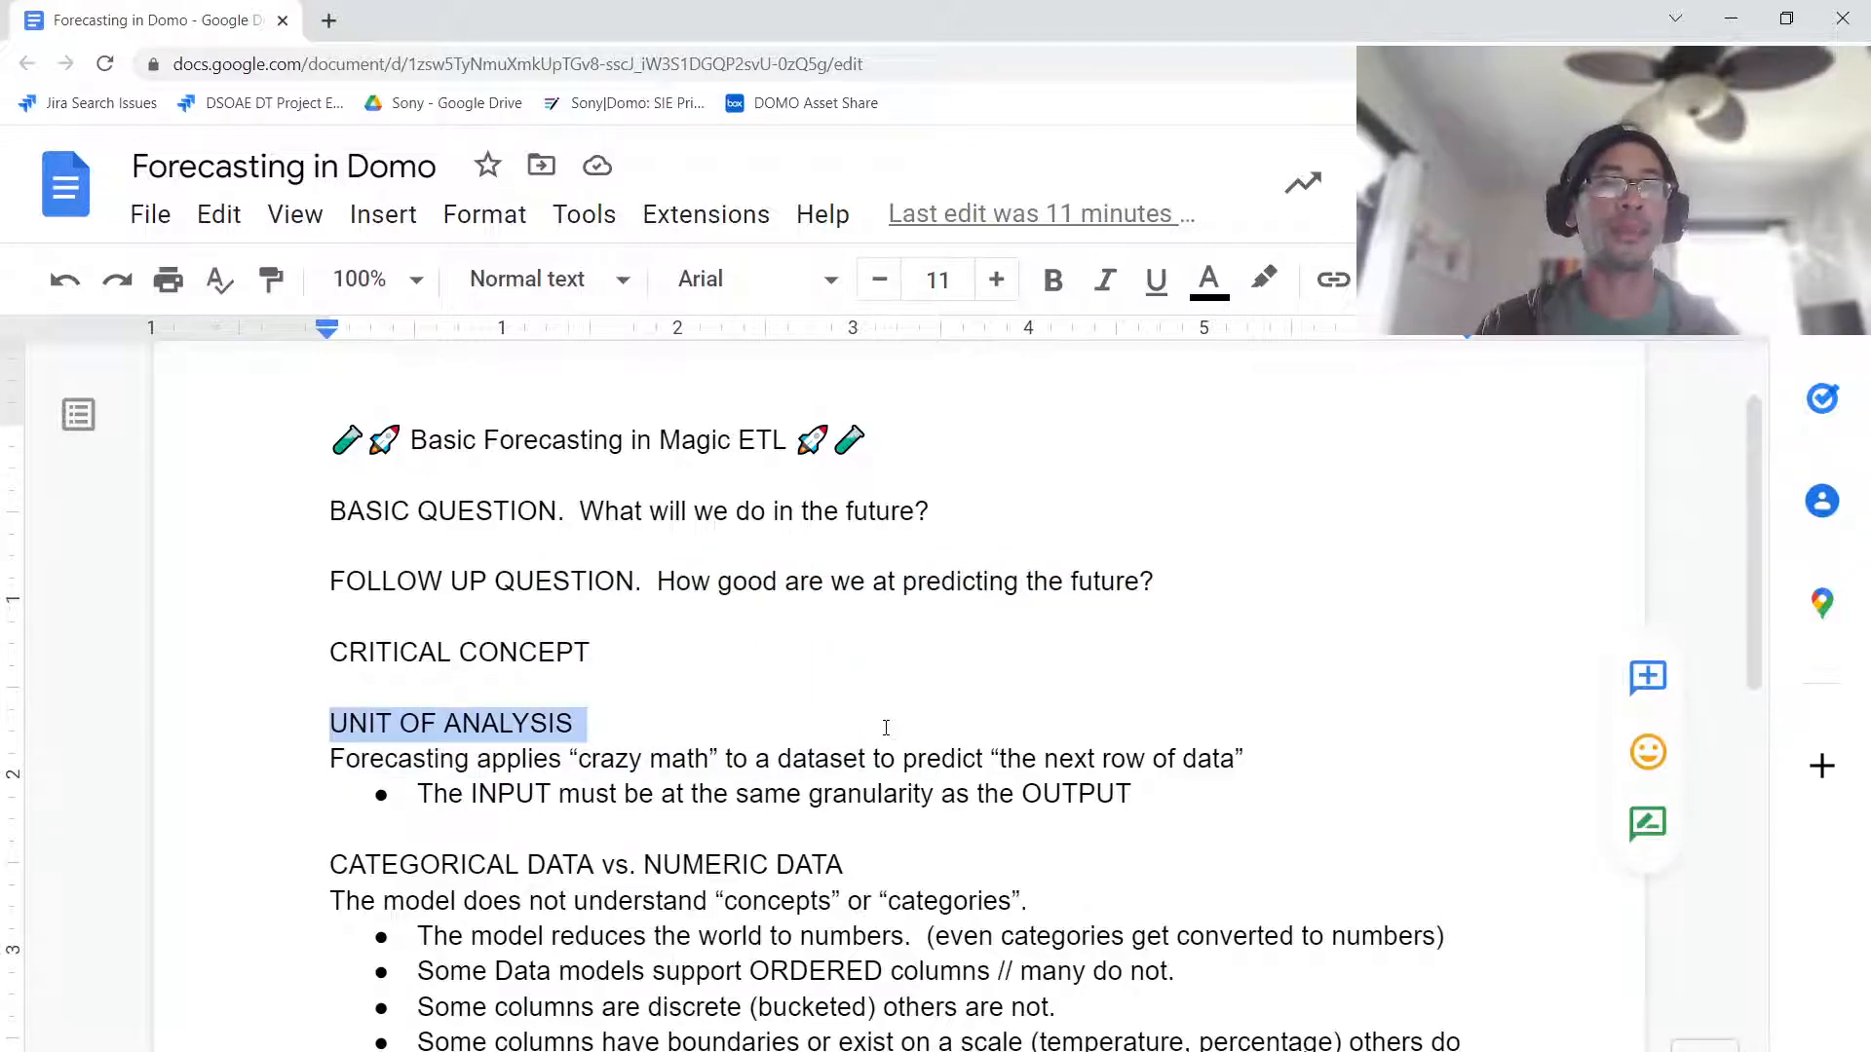
scroll(885, 728, down, 1)
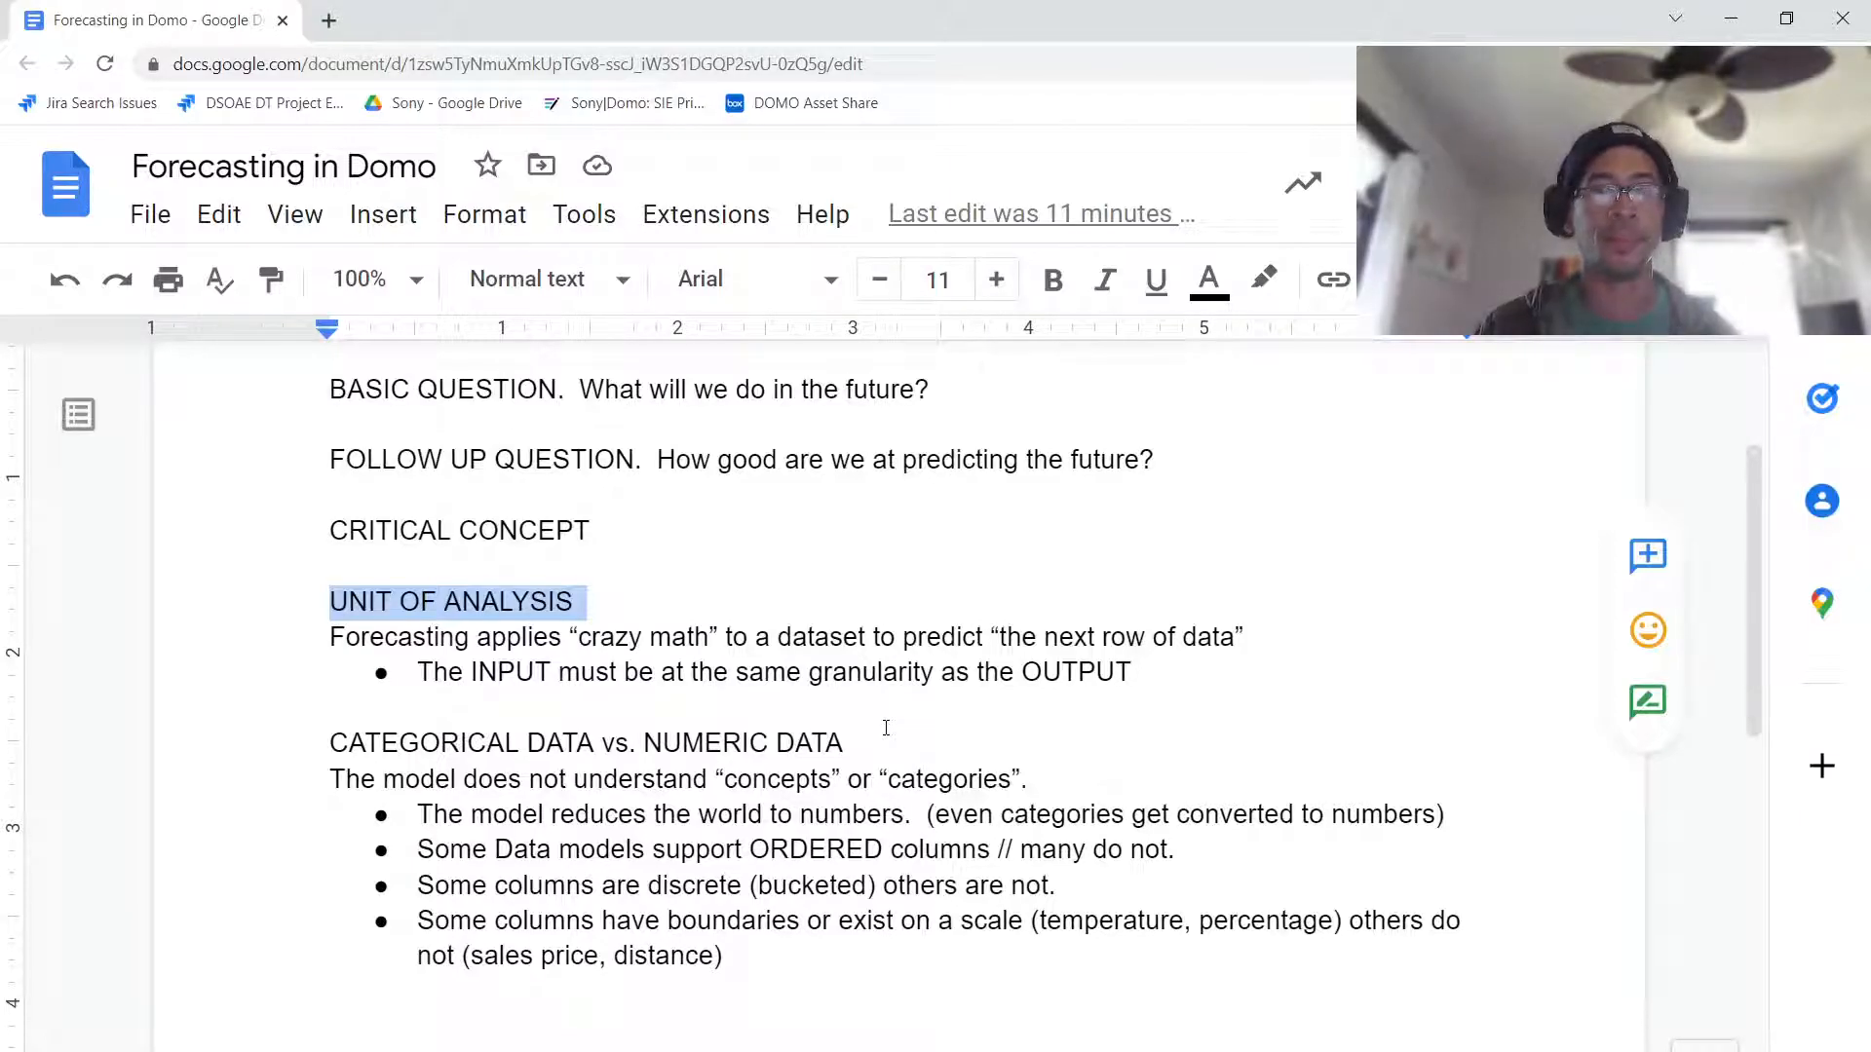
drag(417, 641, 722, 638)
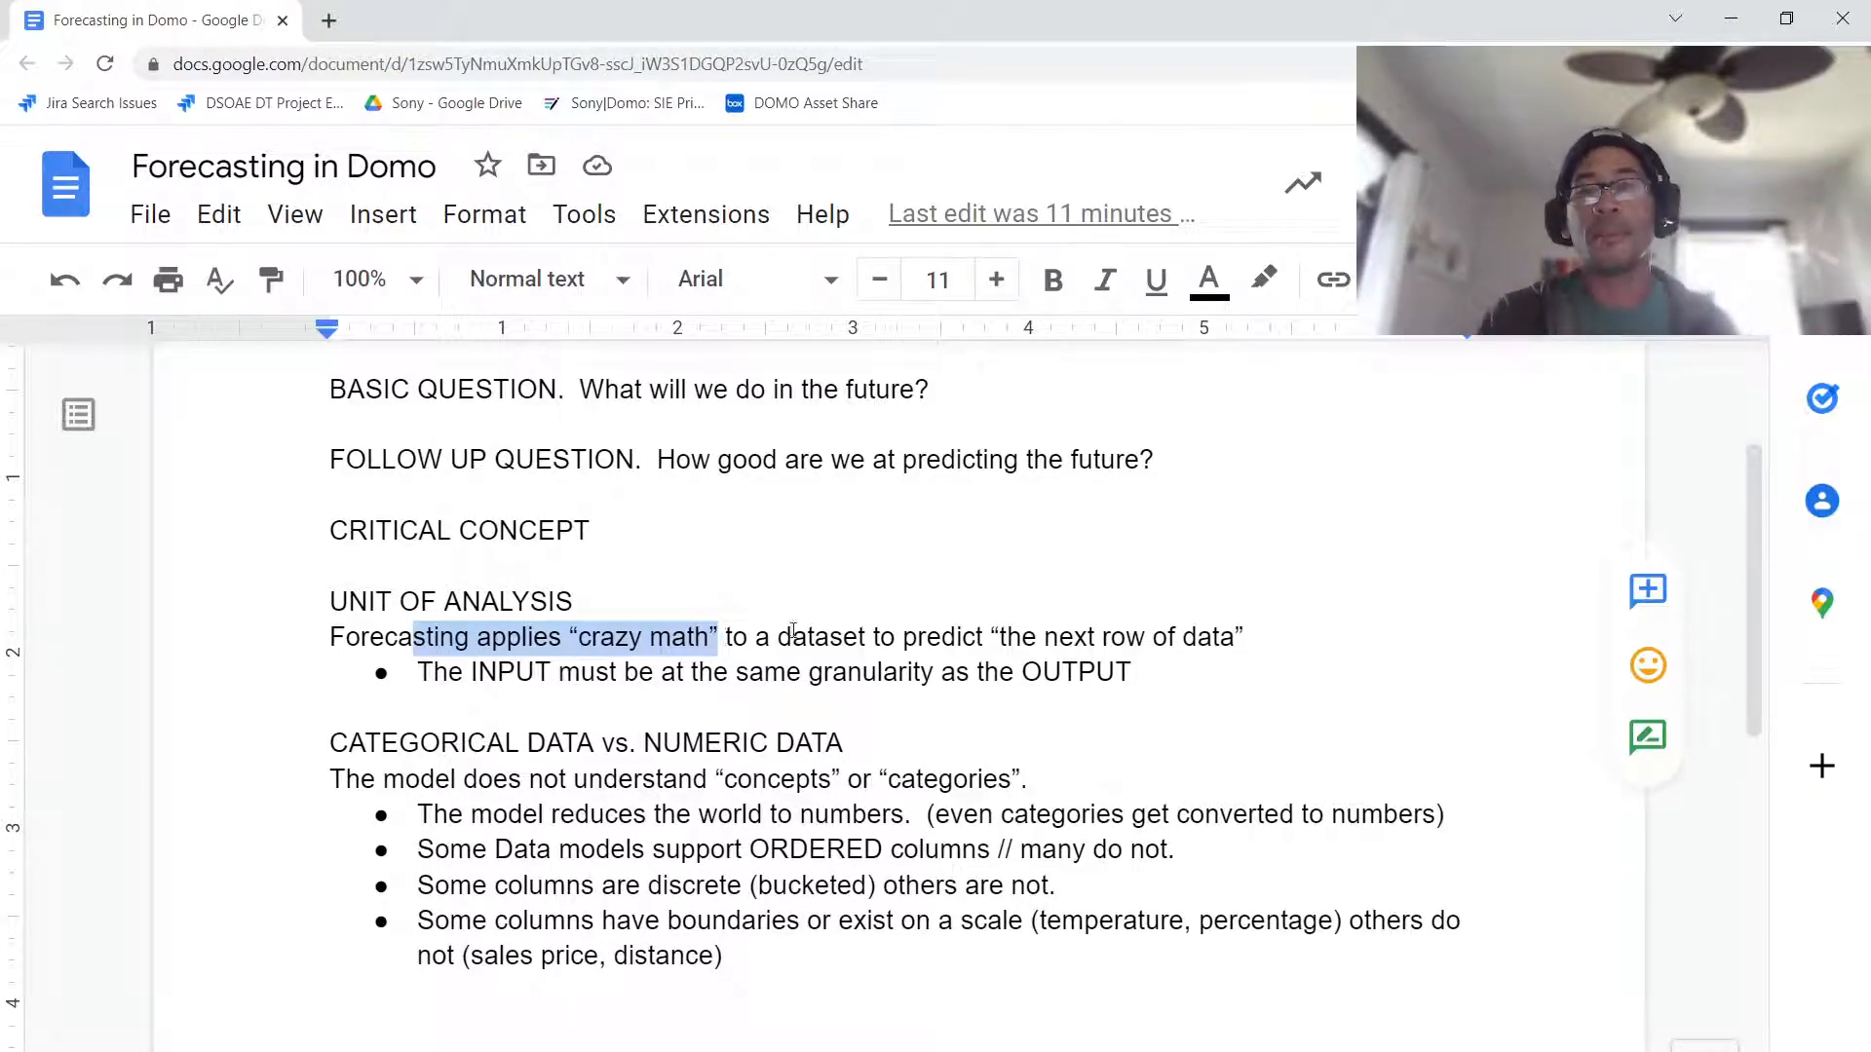
drag(901, 636, 985, 638)
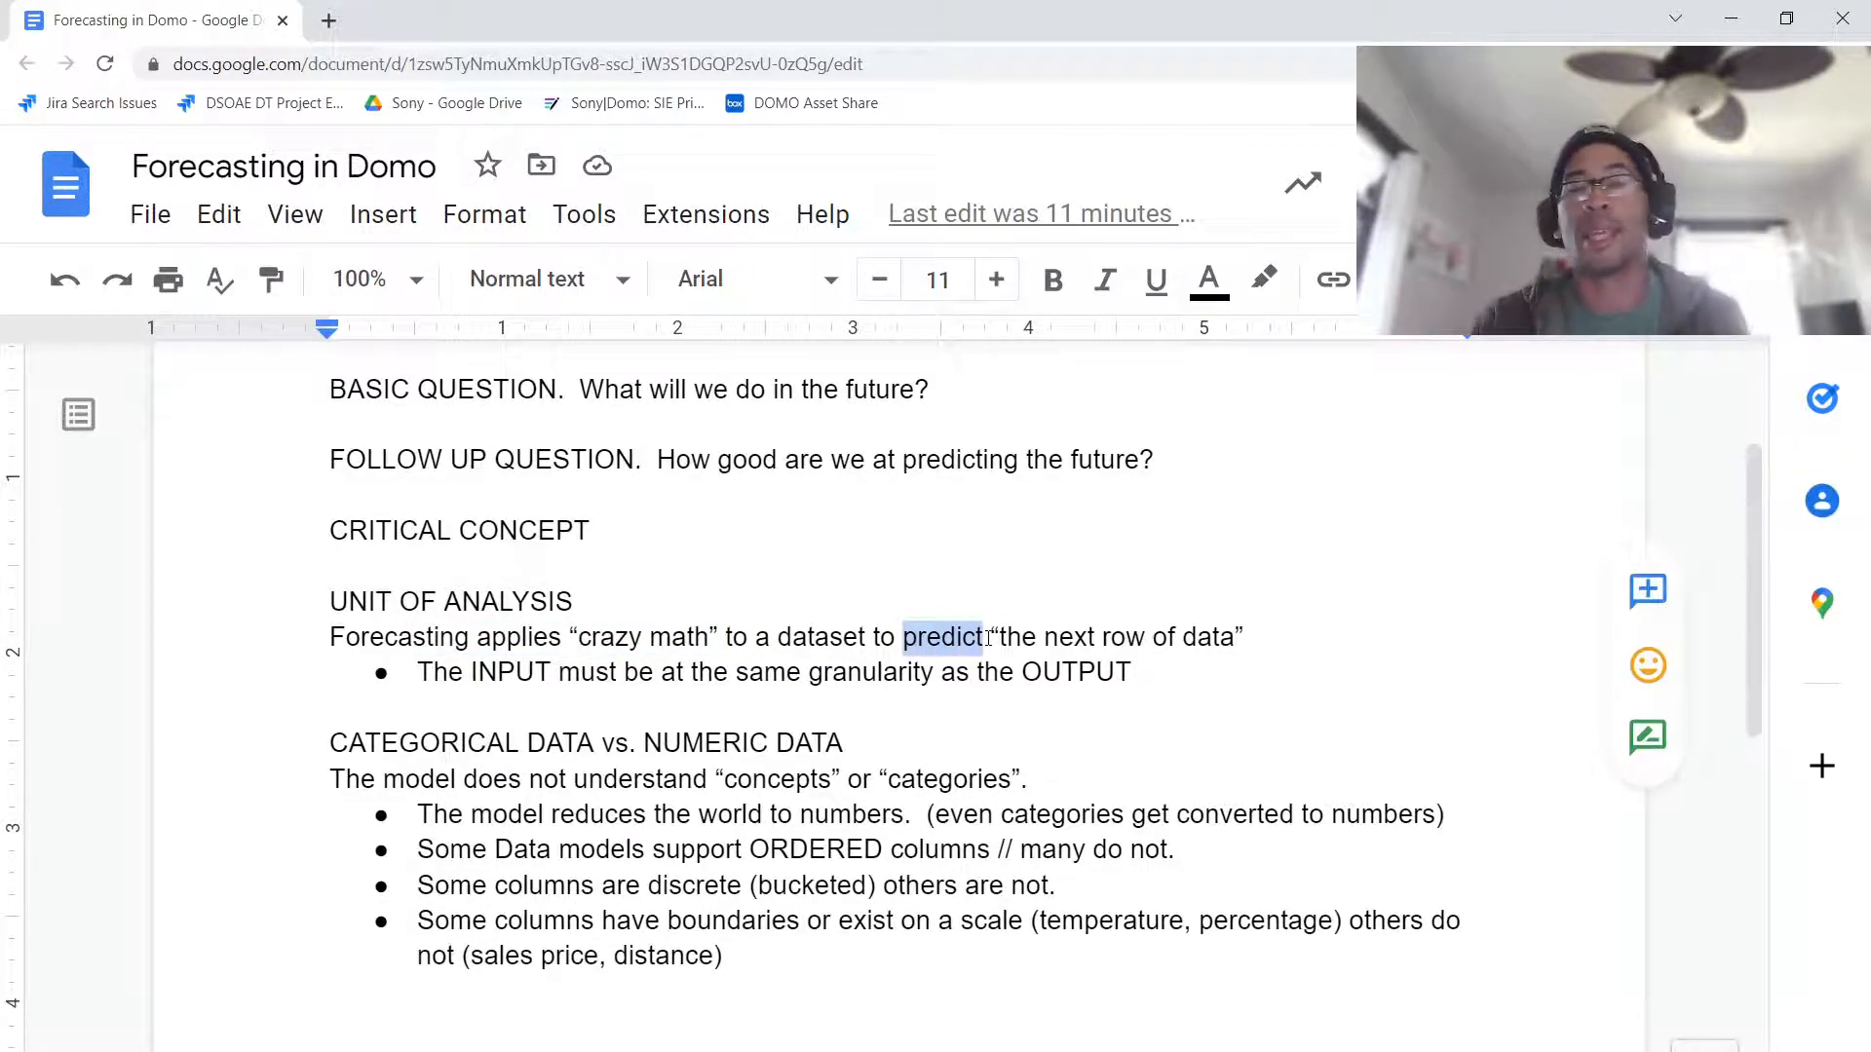
drag(436, 672, 650, 674)
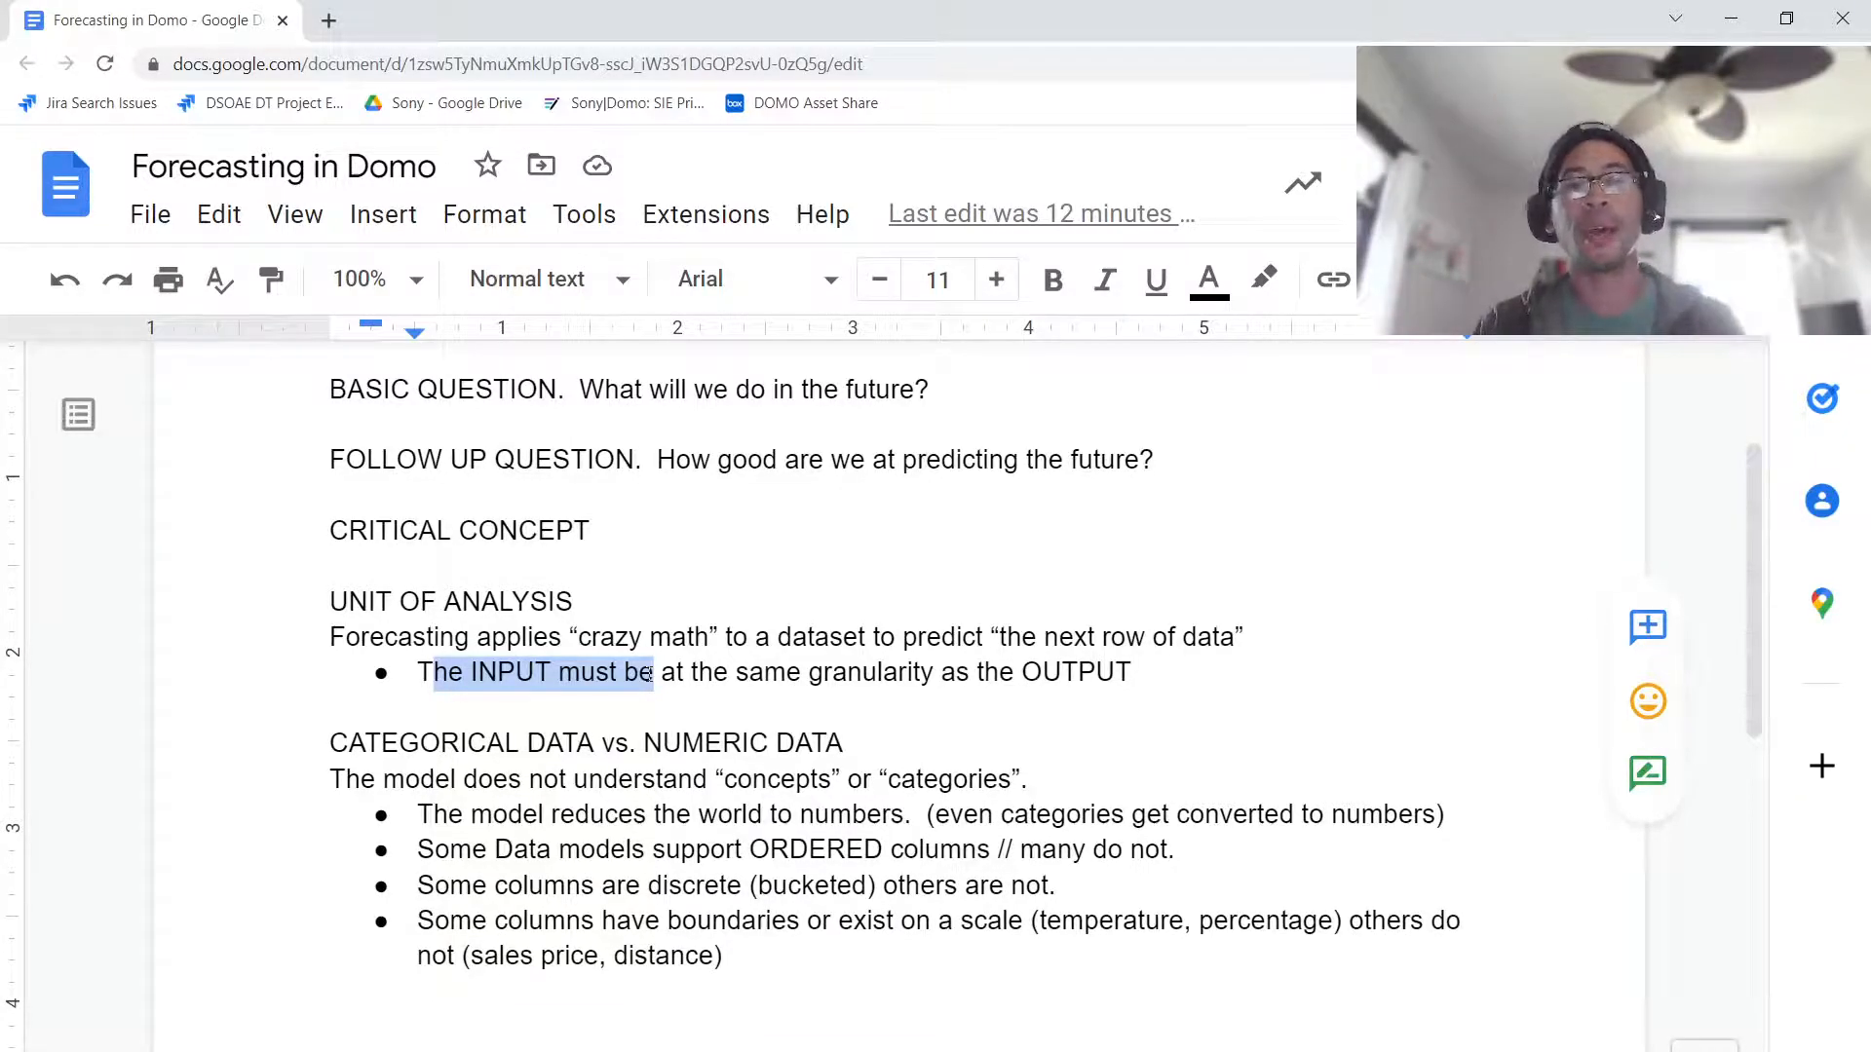
Step: Switch back to Domo, check the fcst_withError card and return to the forecast card in Analyzer
key(alt+Tab)
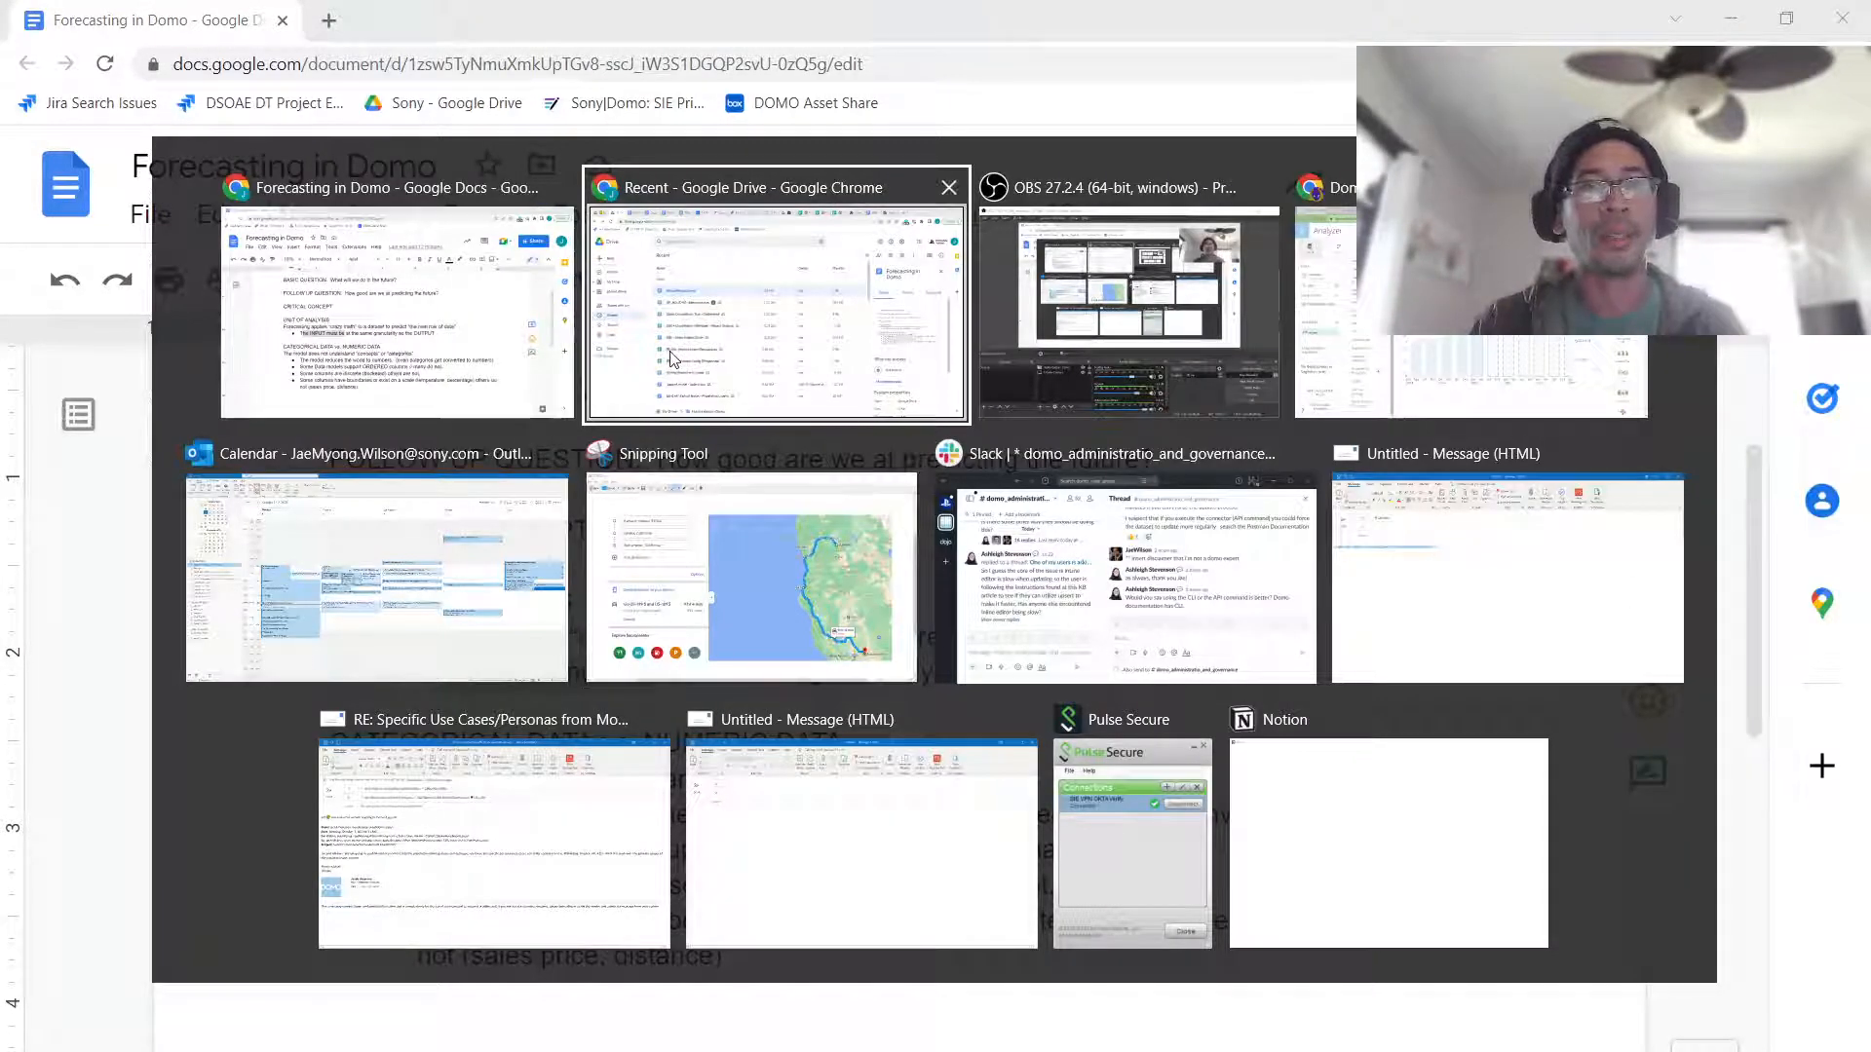
key(alt+Tab)
key(alt+Tab)
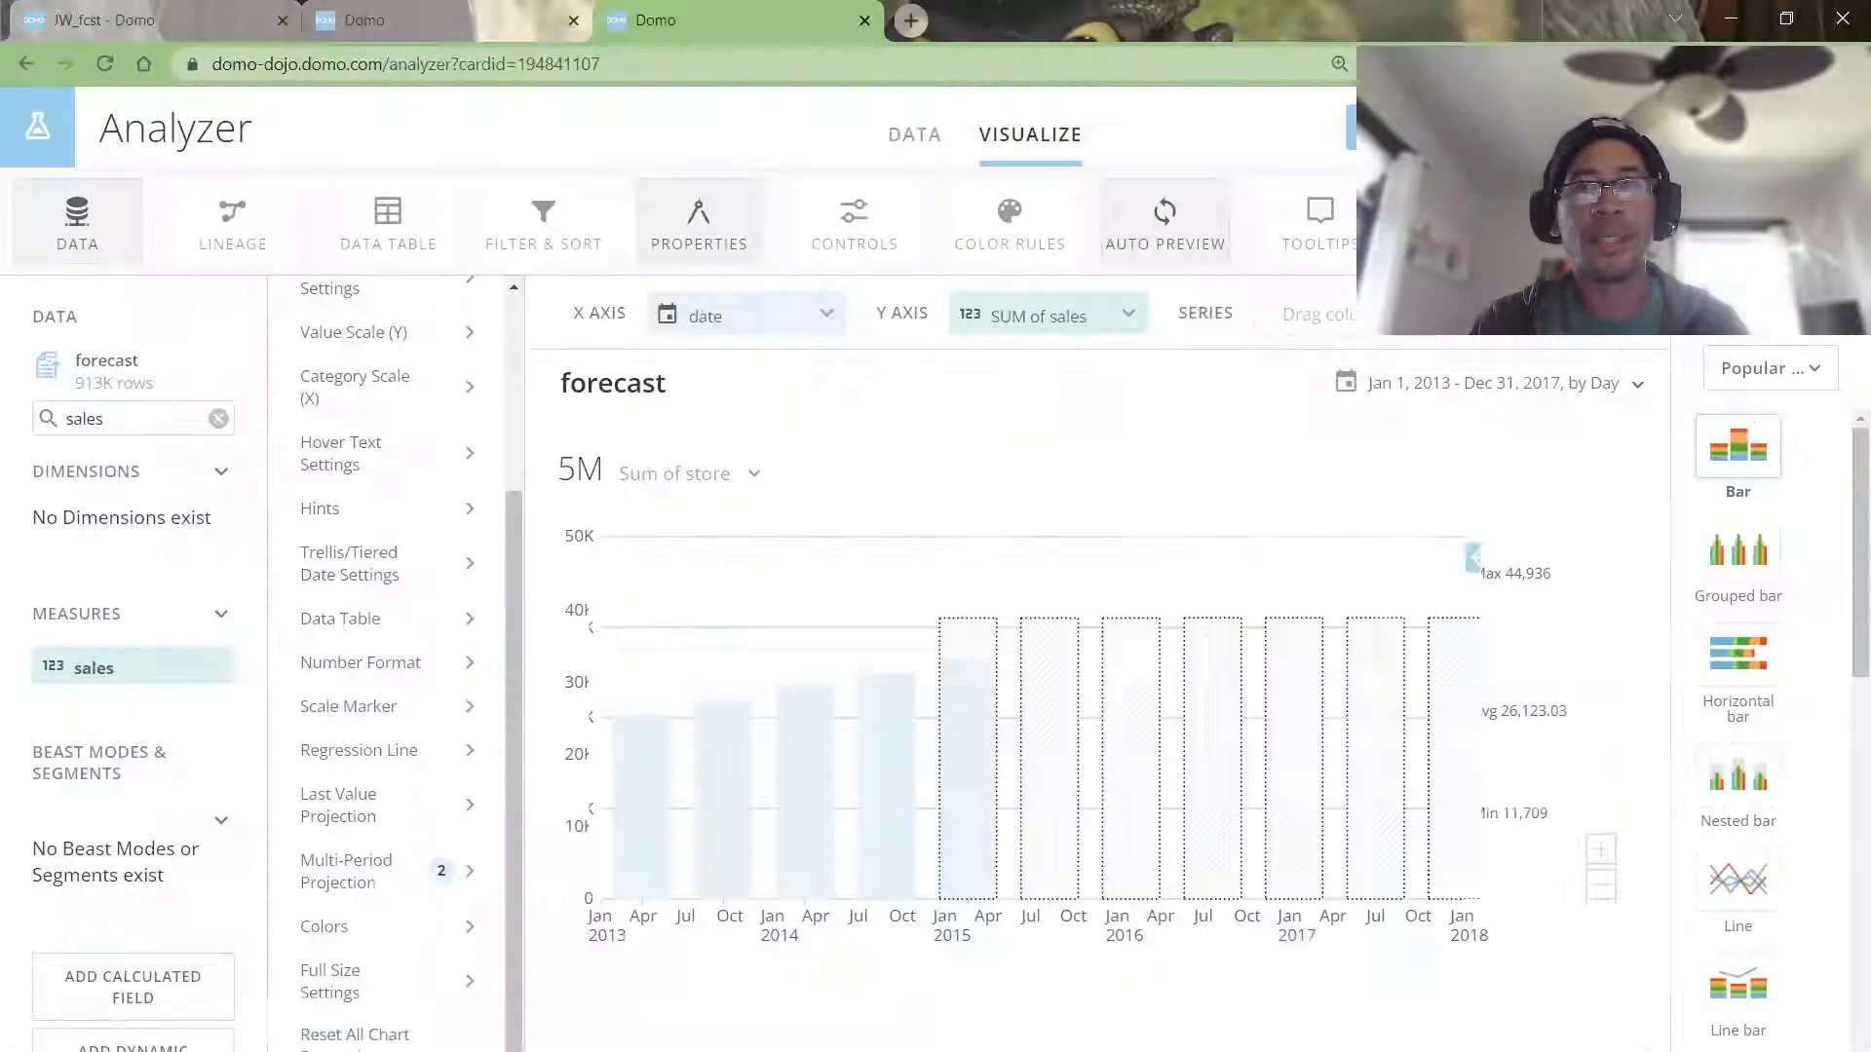
click(183, 26)
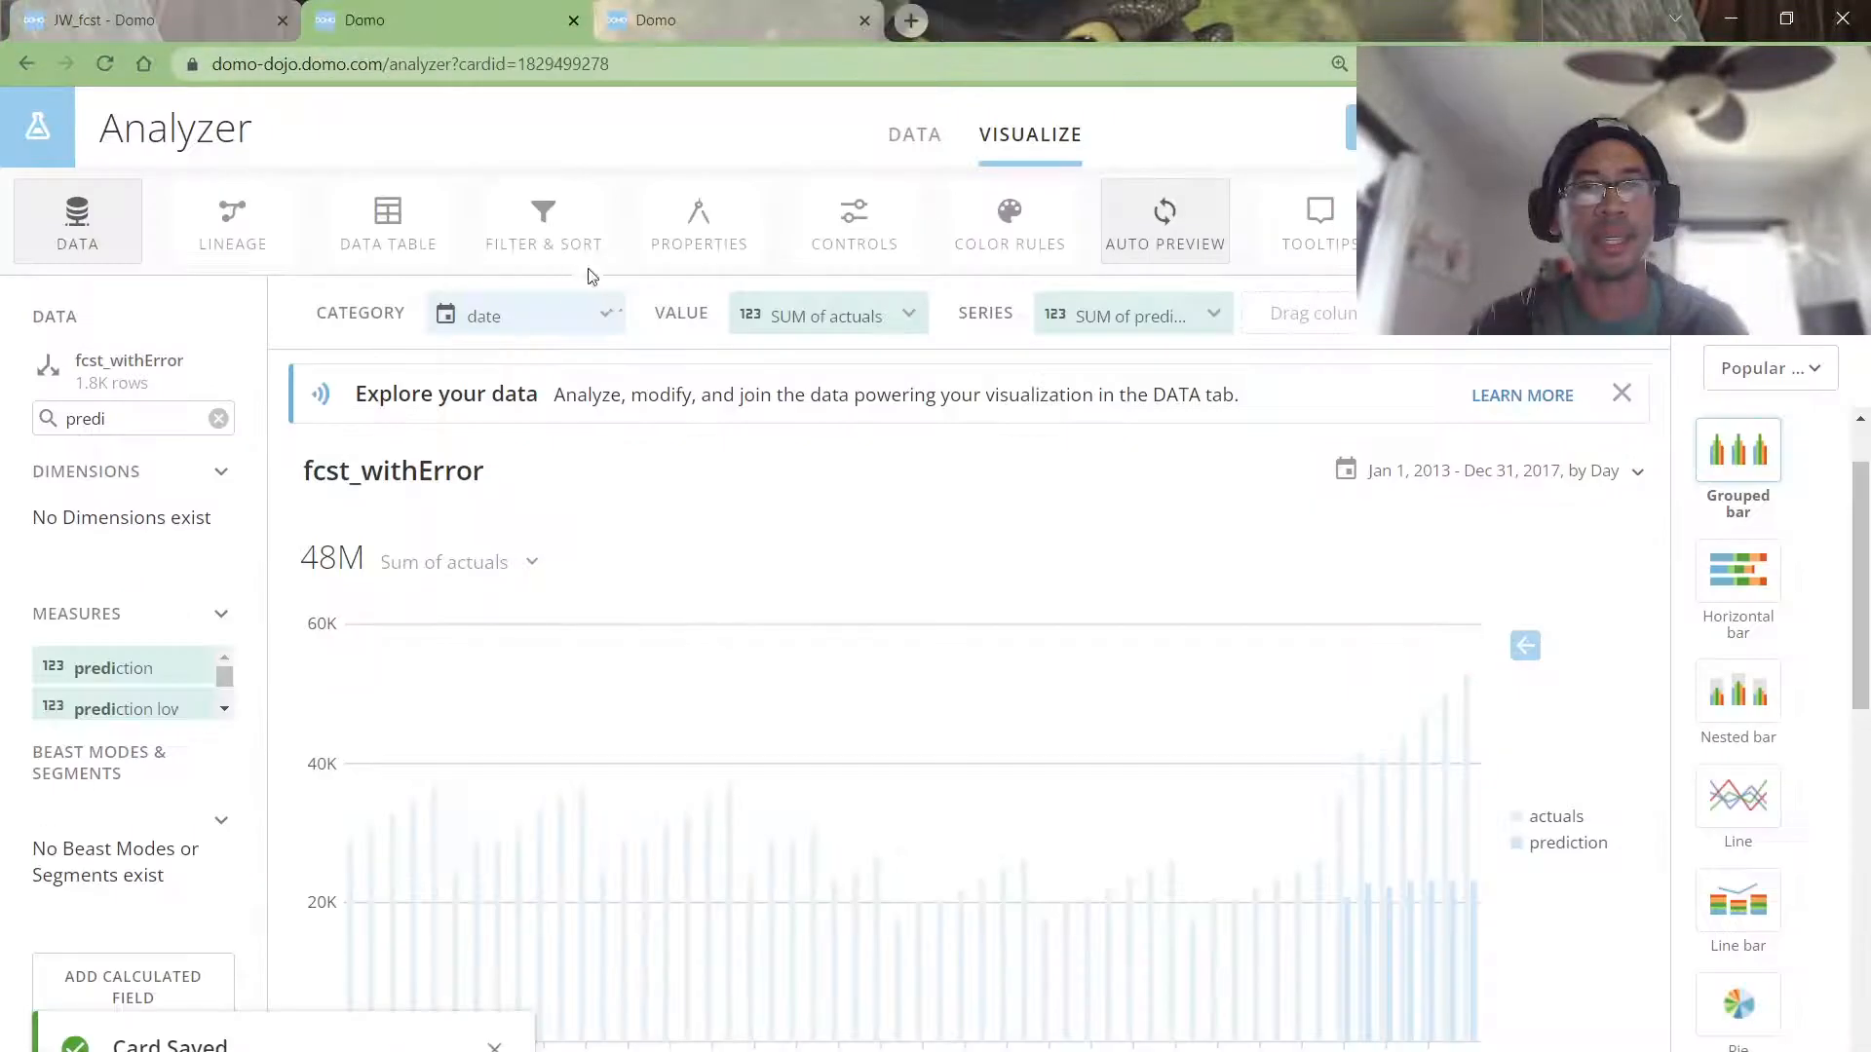
click(443, 21)
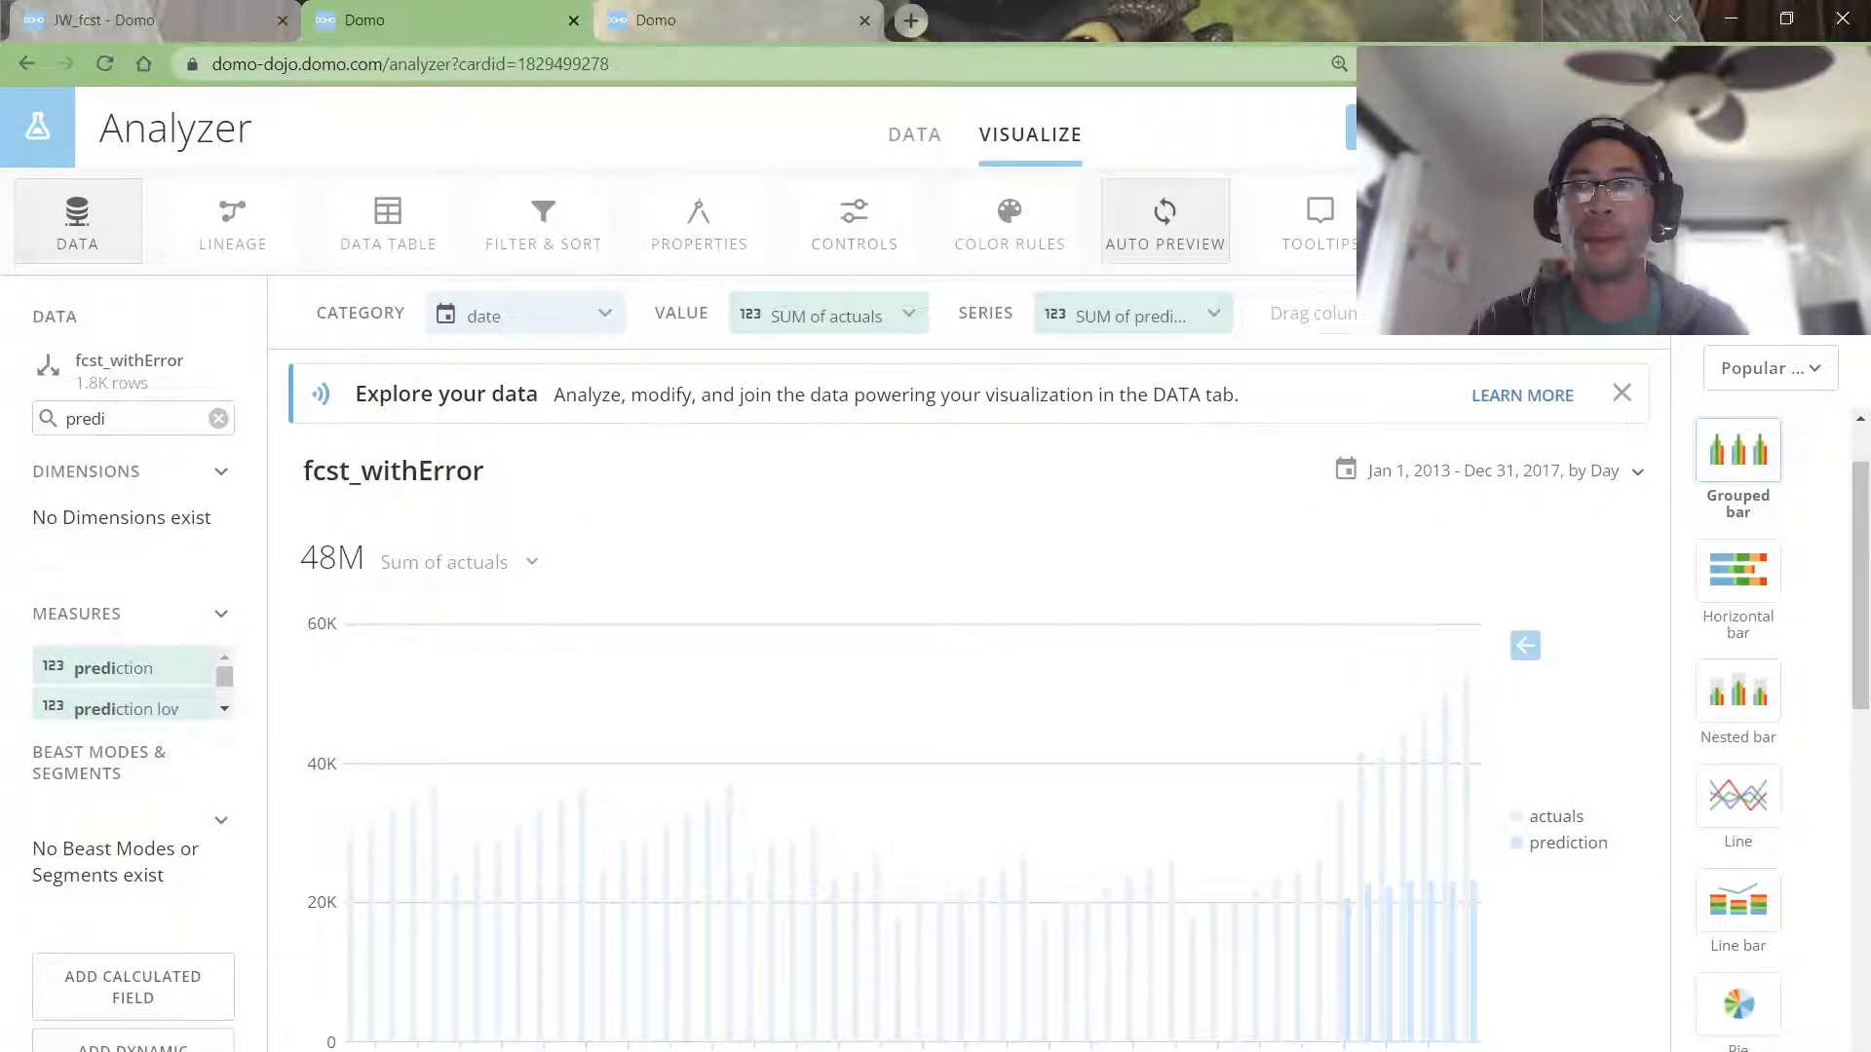
click(637, 26)
Step: Open the forecast dataset behind the card without saving the card's changes, and show its data table
click(106, 361)
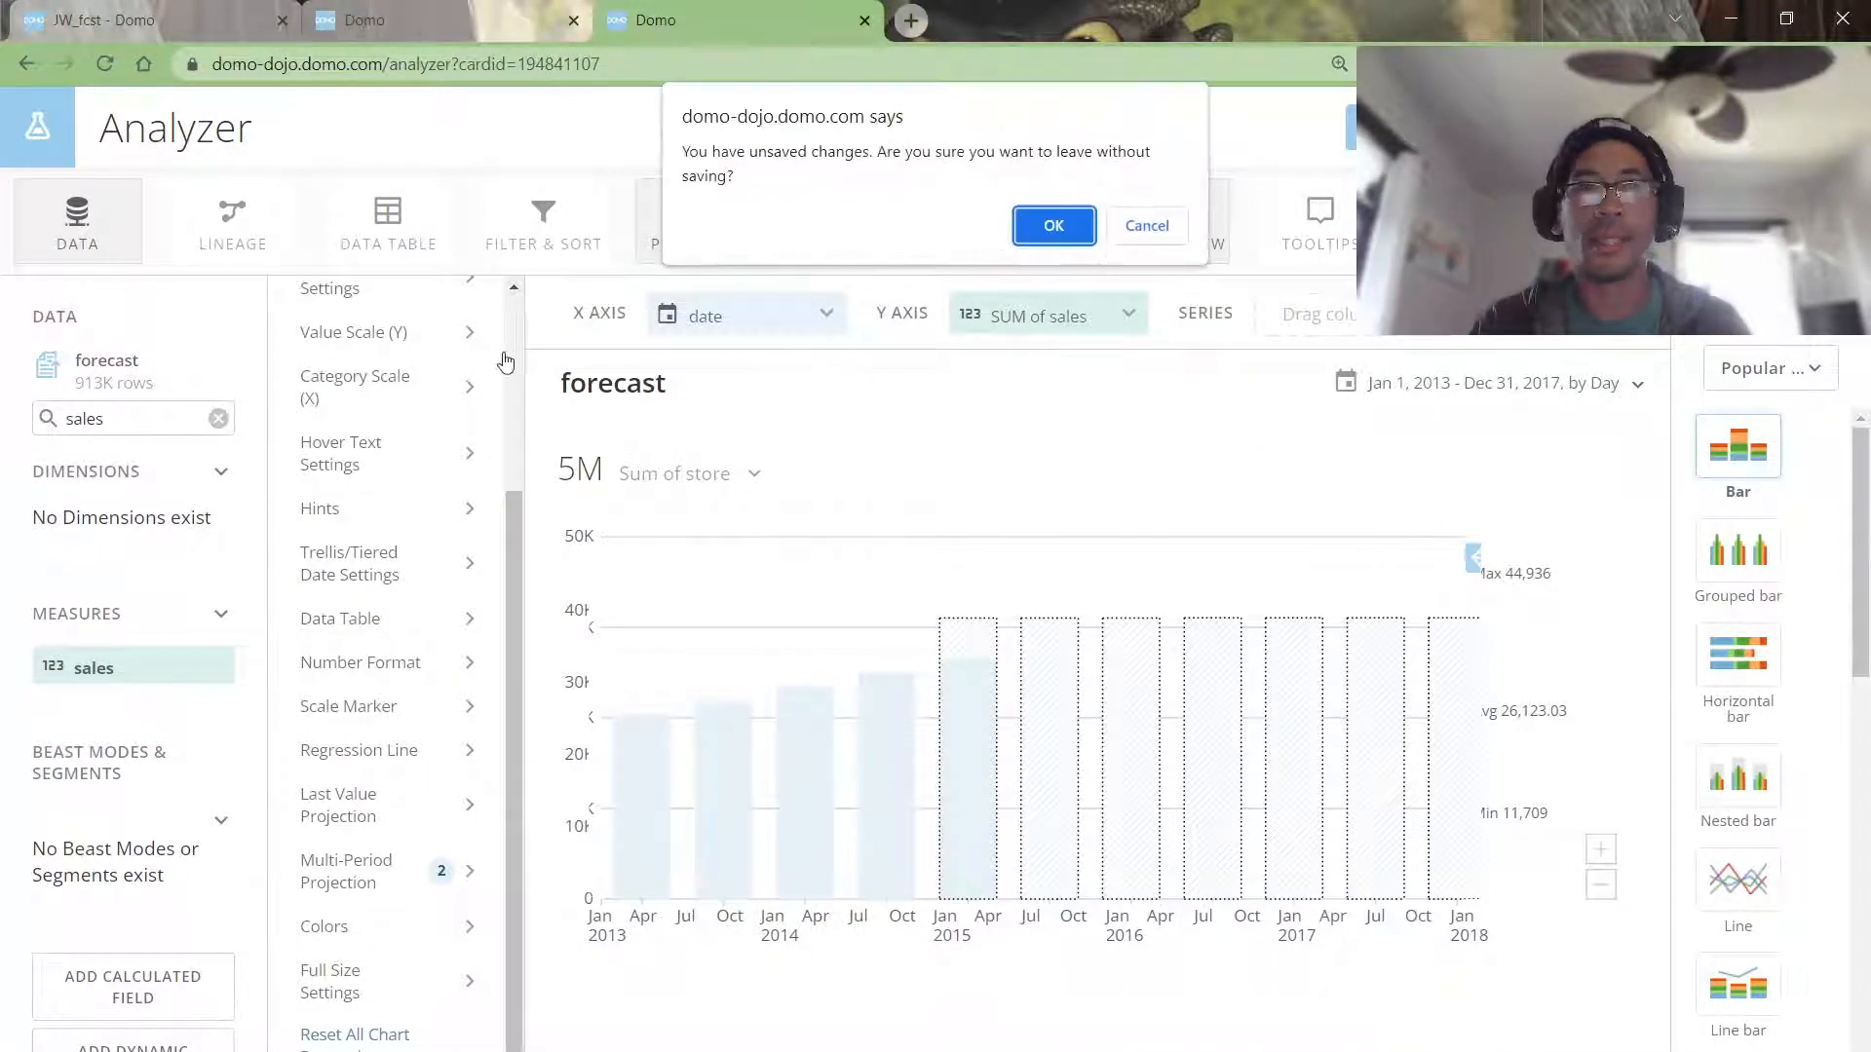
click(1052, 225)
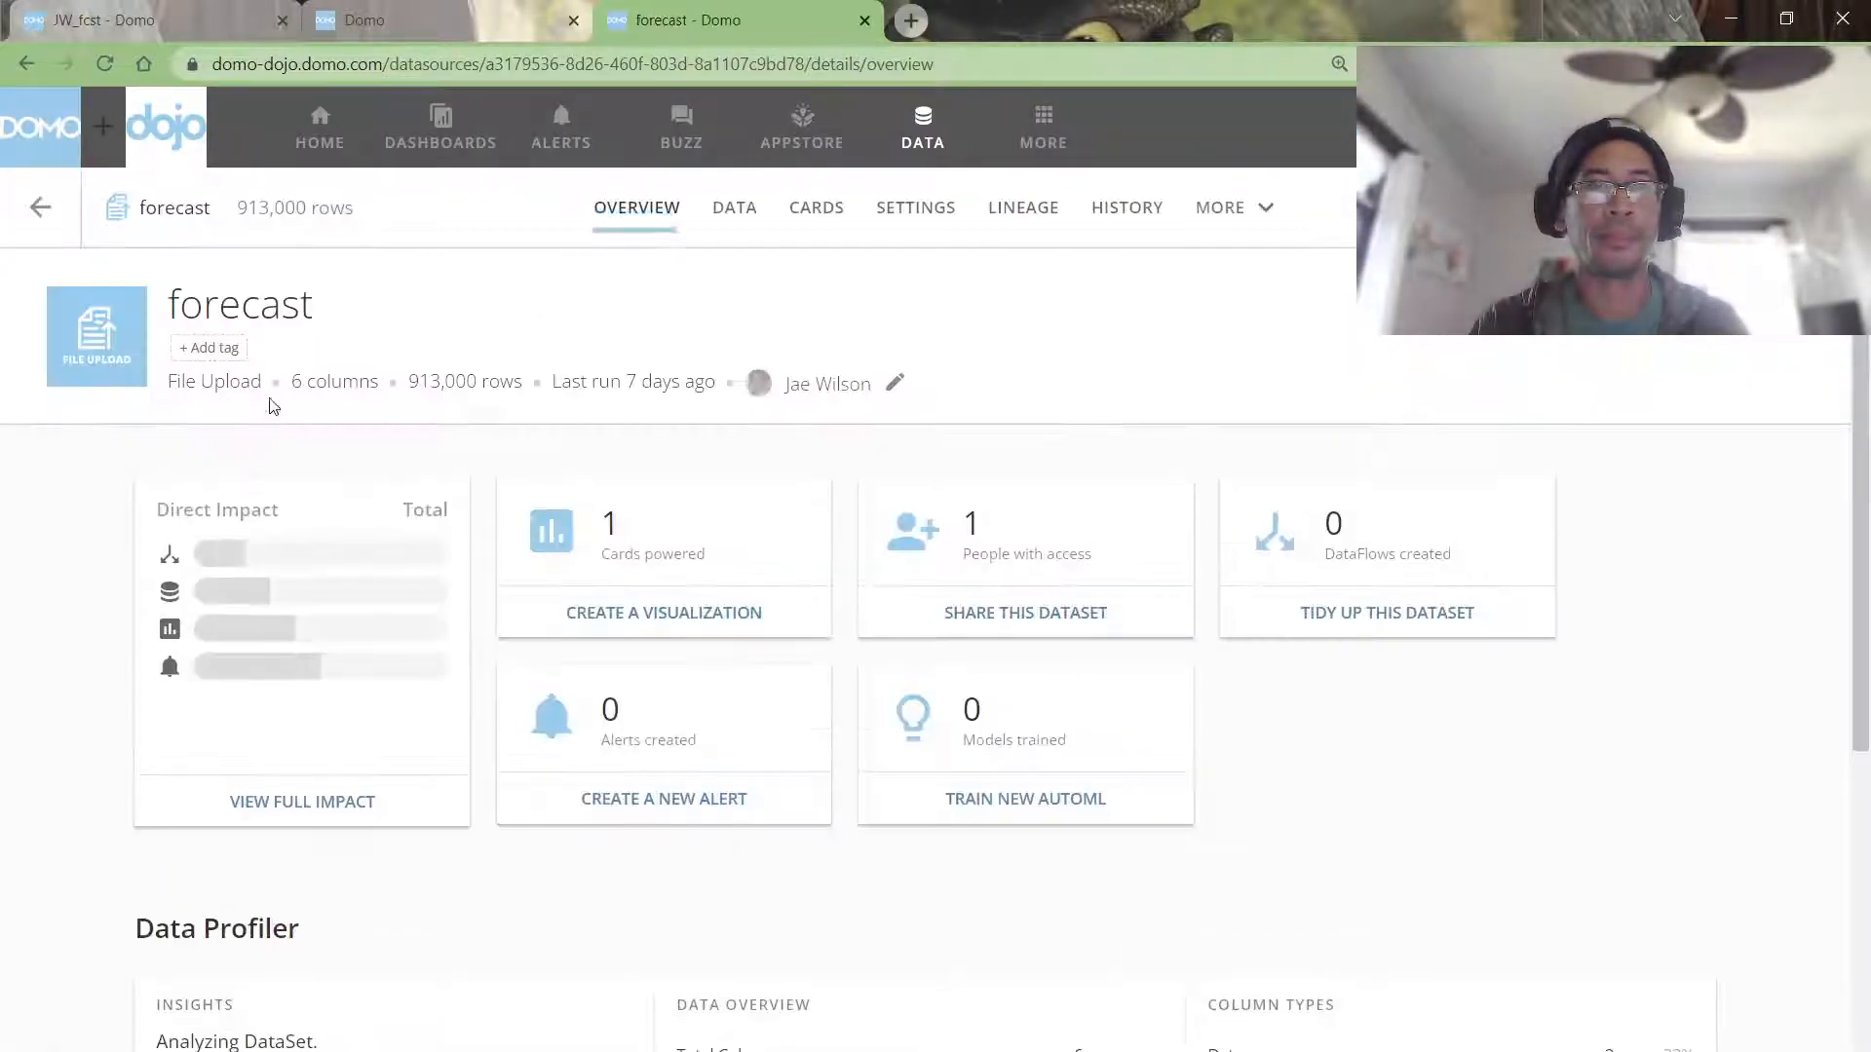
click(719, 232)
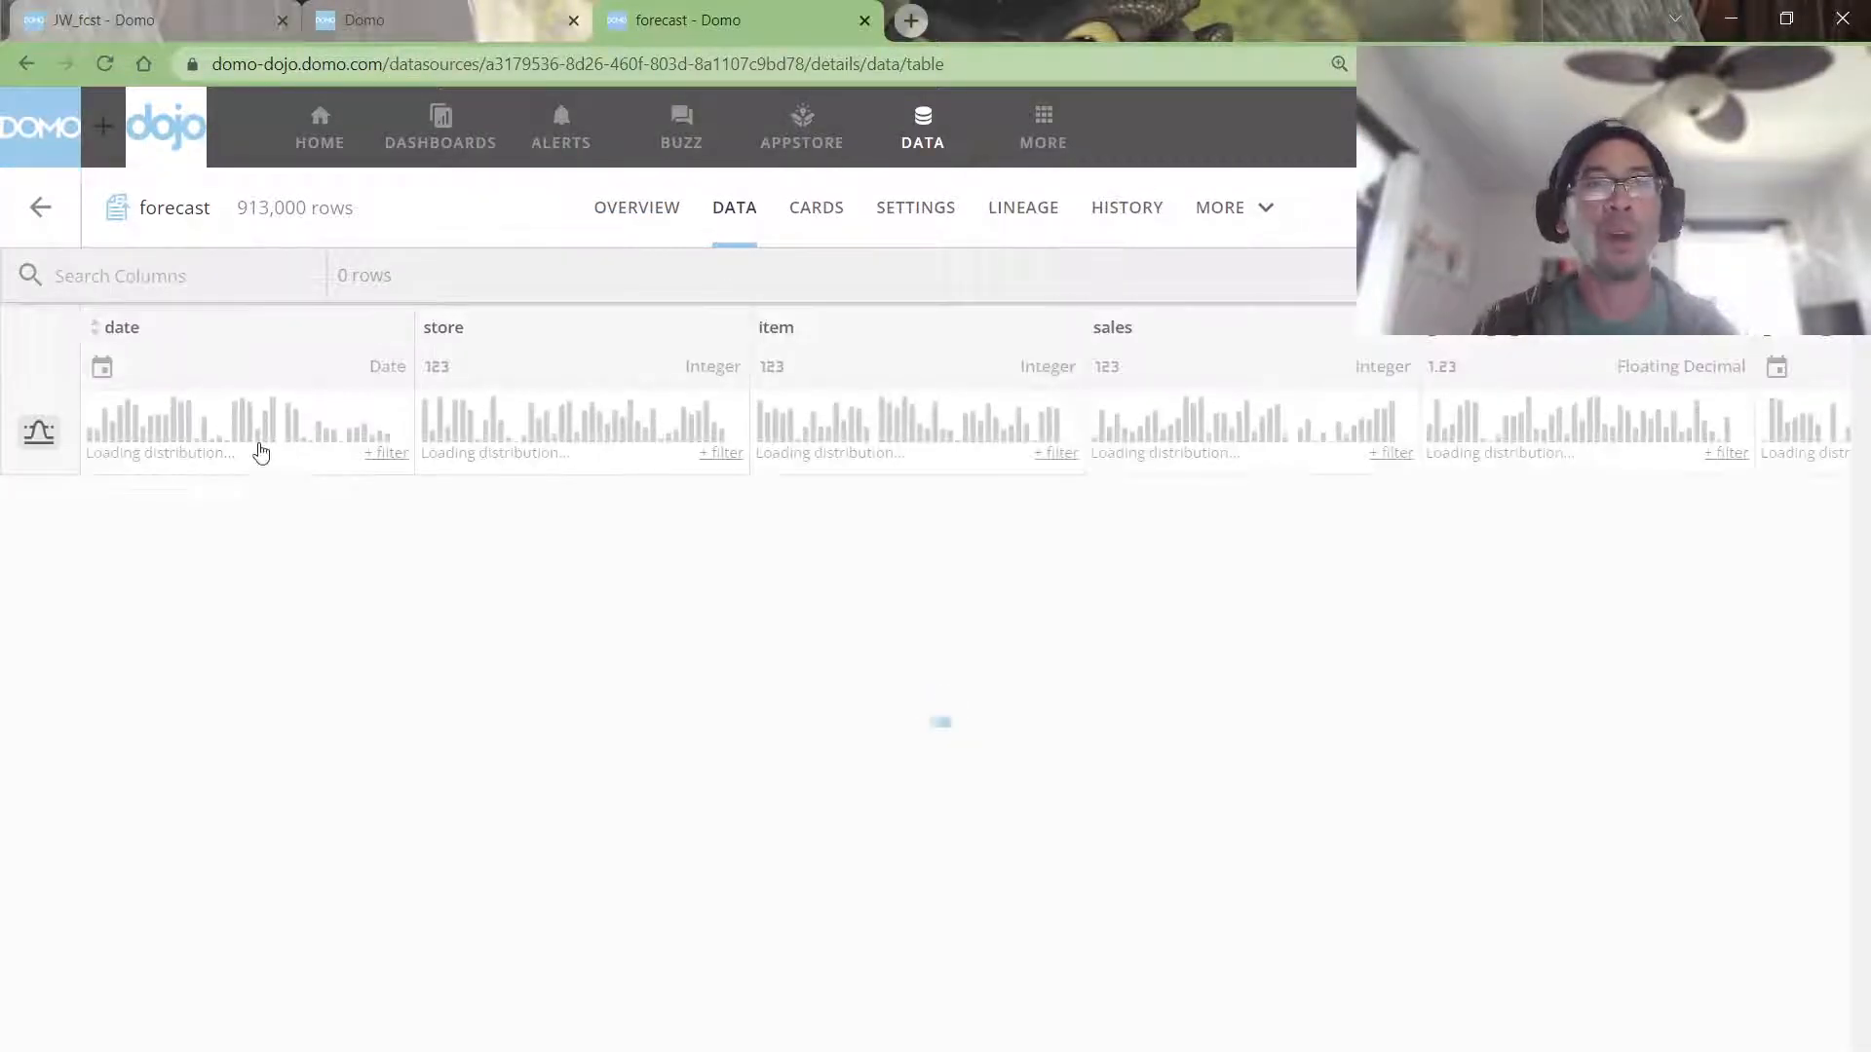
Step: Sort the forecast data by date with the newest first, and highlight the date, store, item and sales values
drag(235, 517, 261, 688)
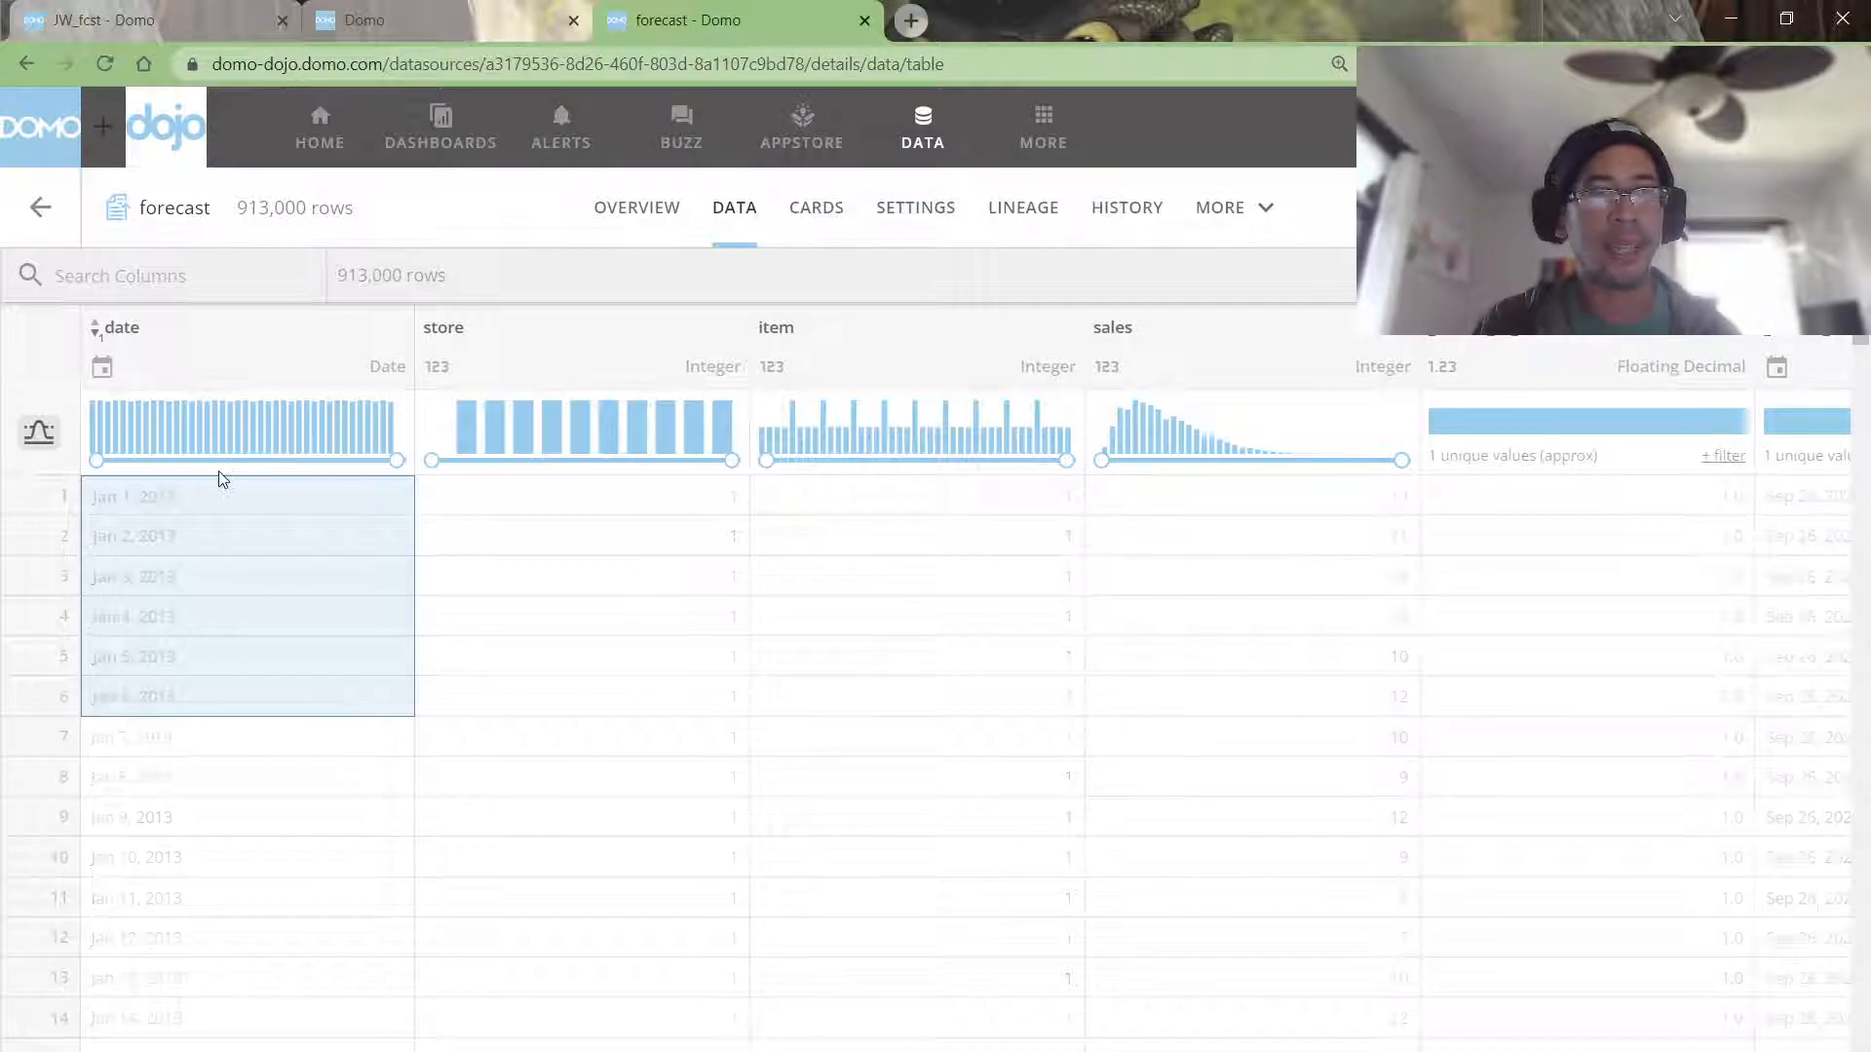
drag(211, 877, 640, 502)
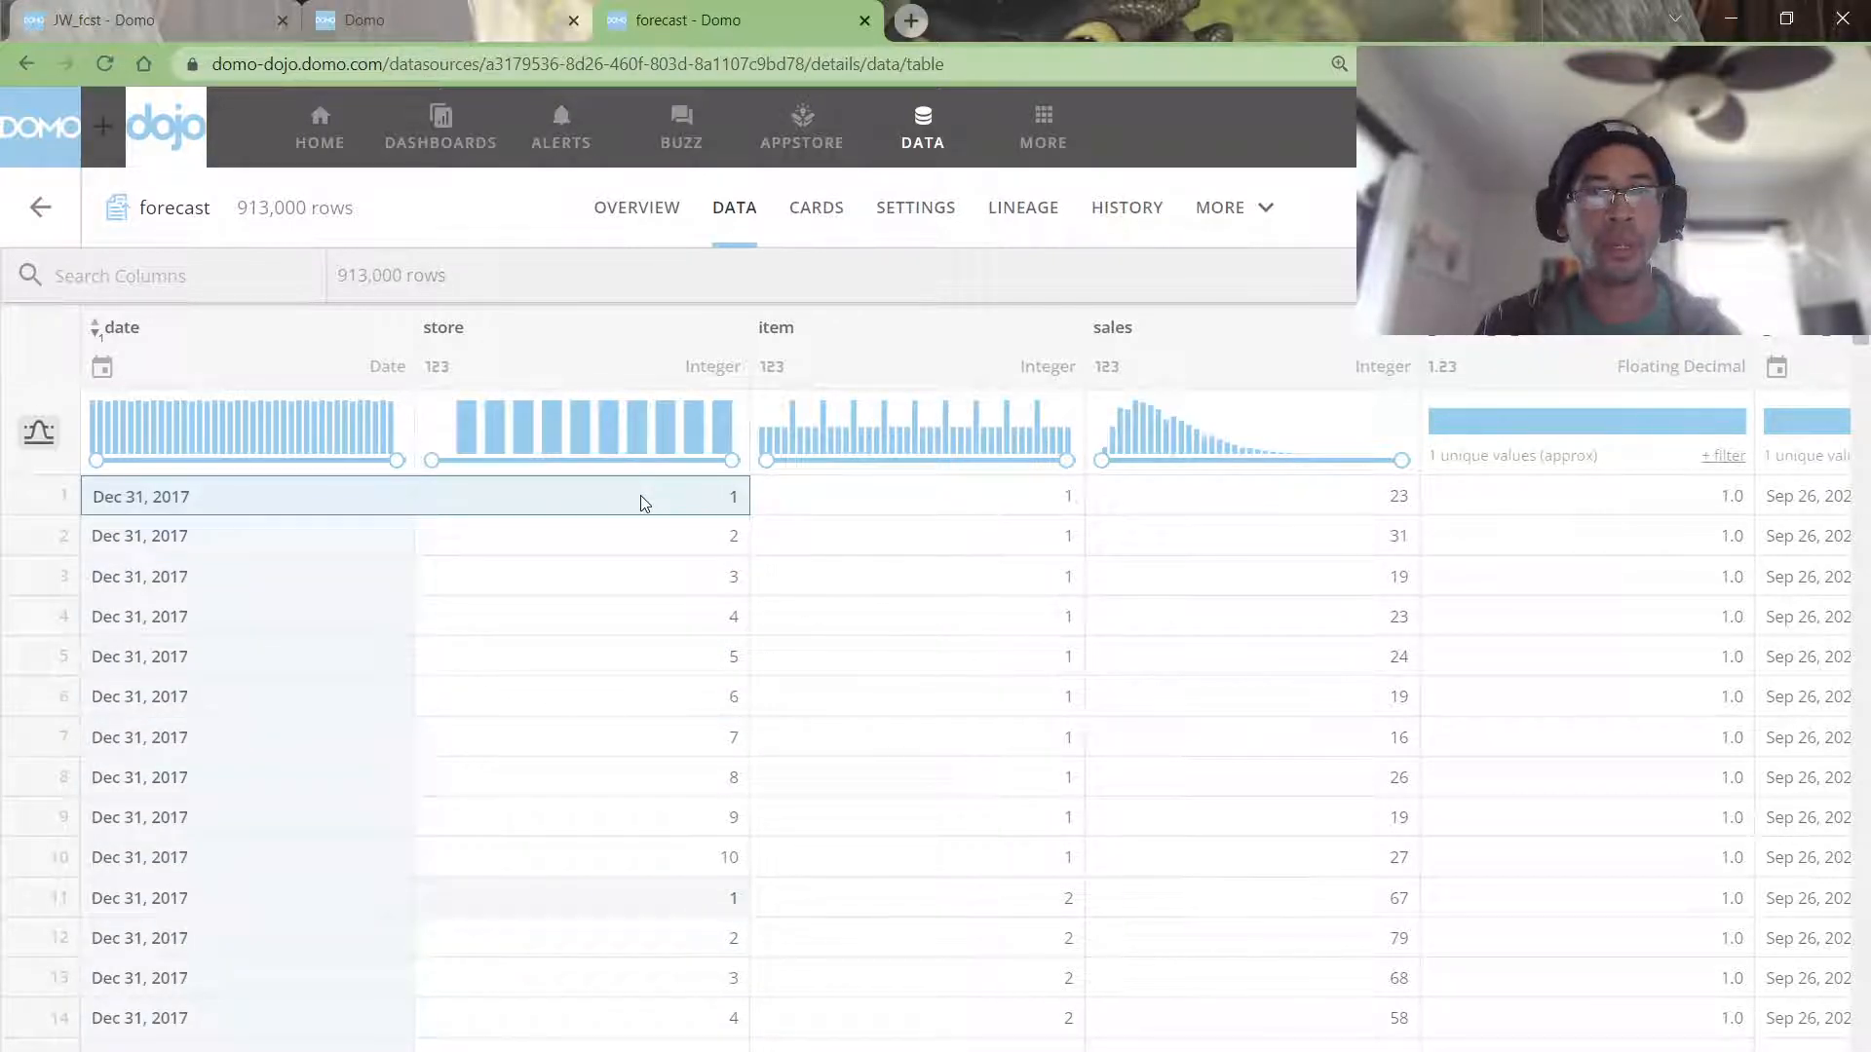
drag(640, 495, 225, 497)
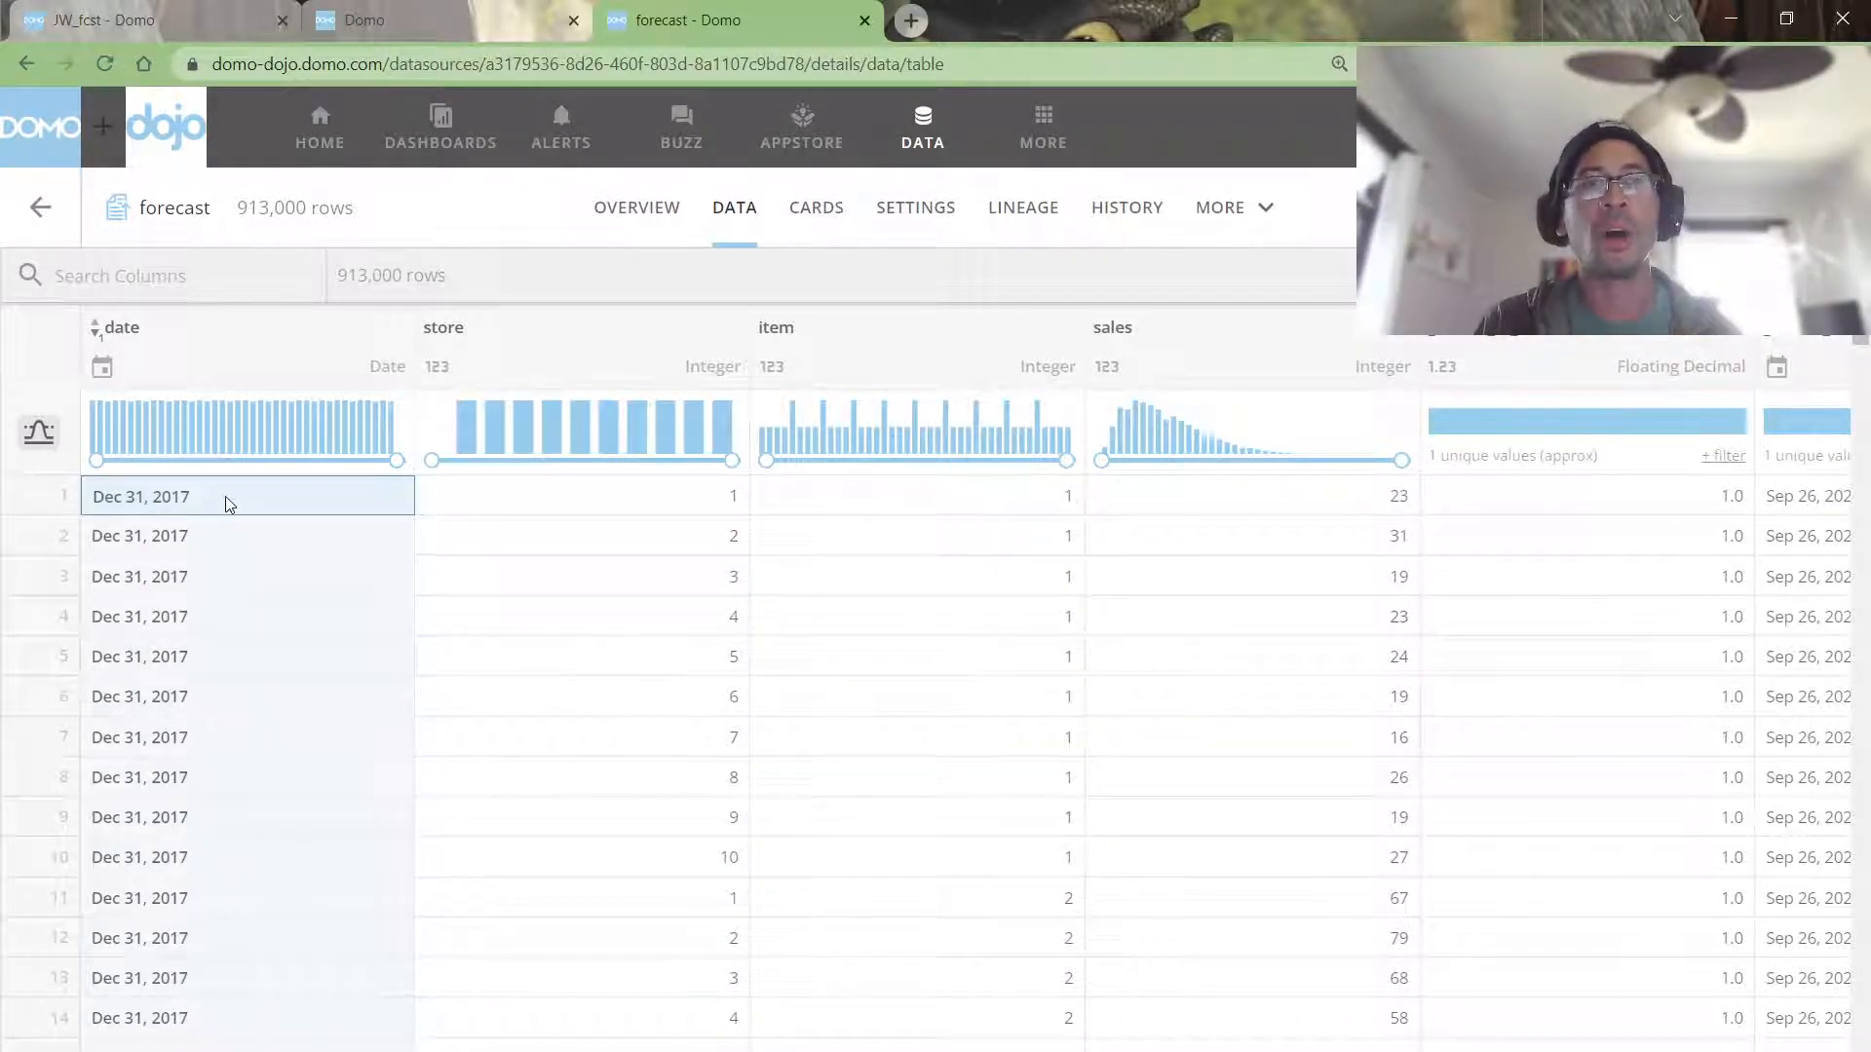
click(964, 515)
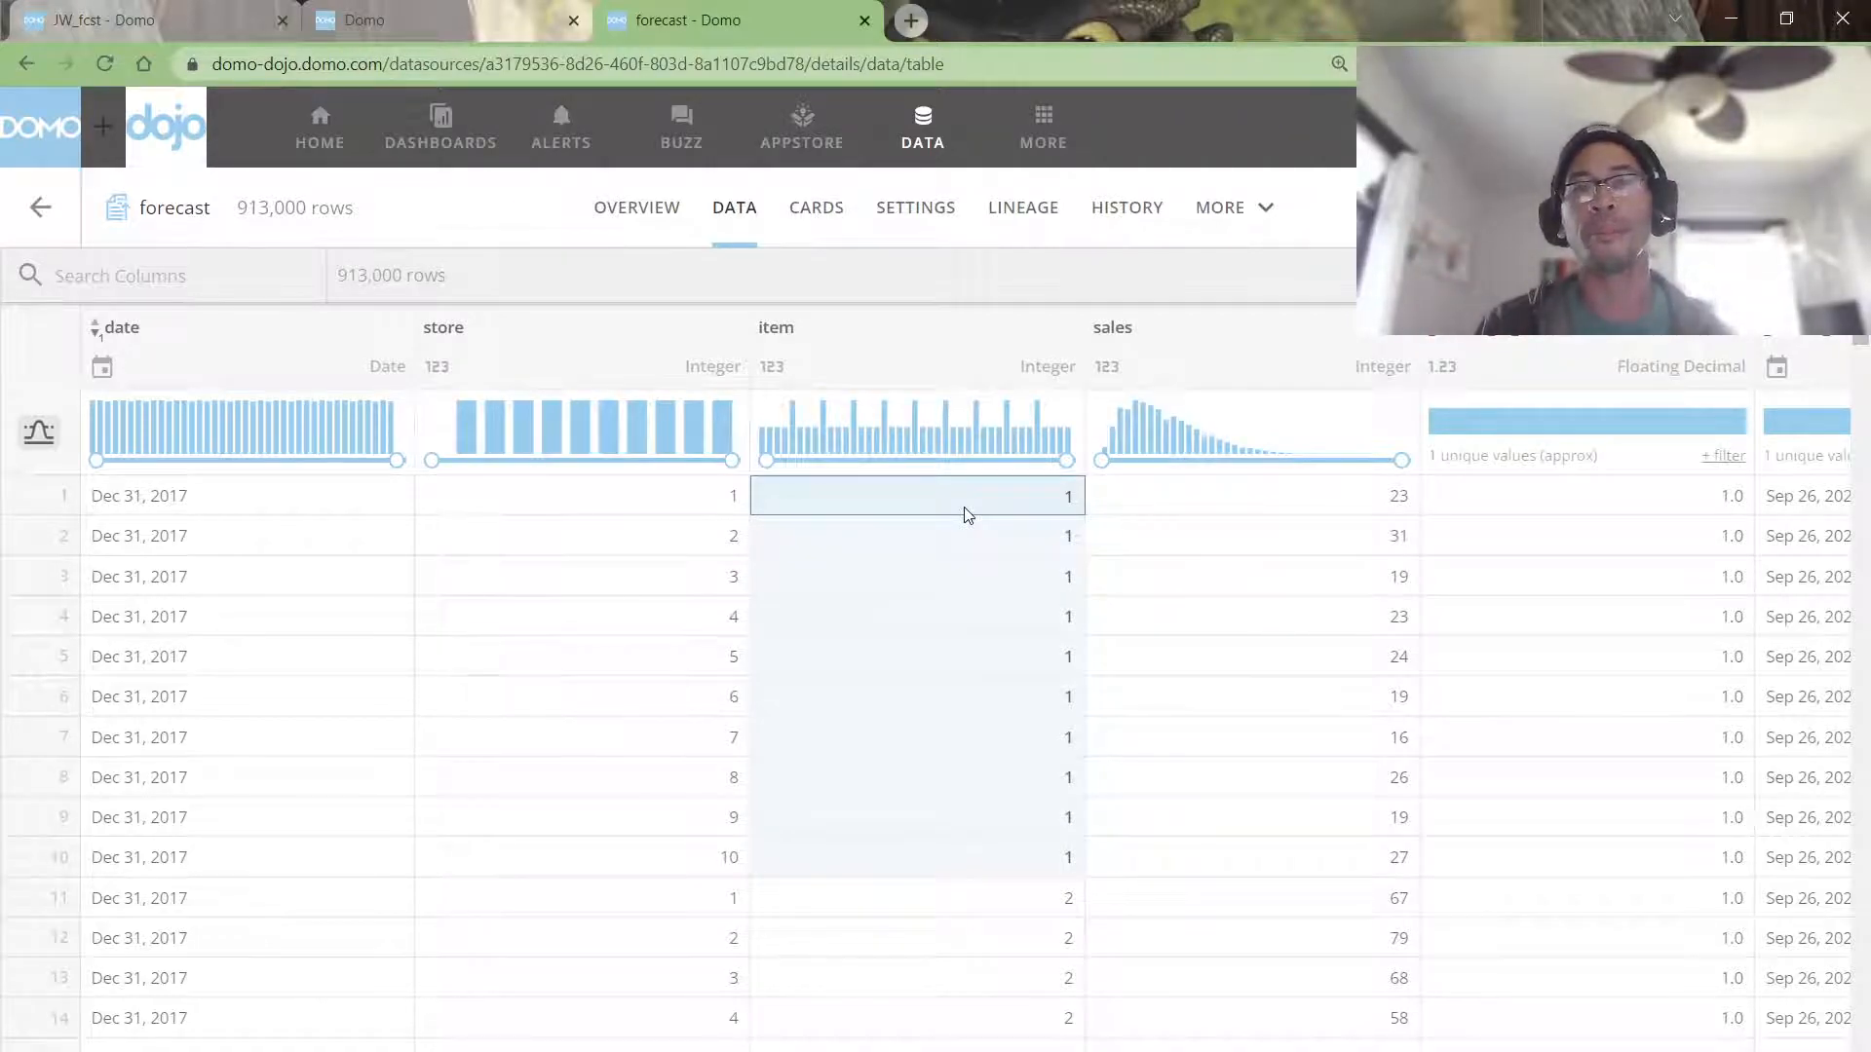
drag(378, 492, 1293, 785)
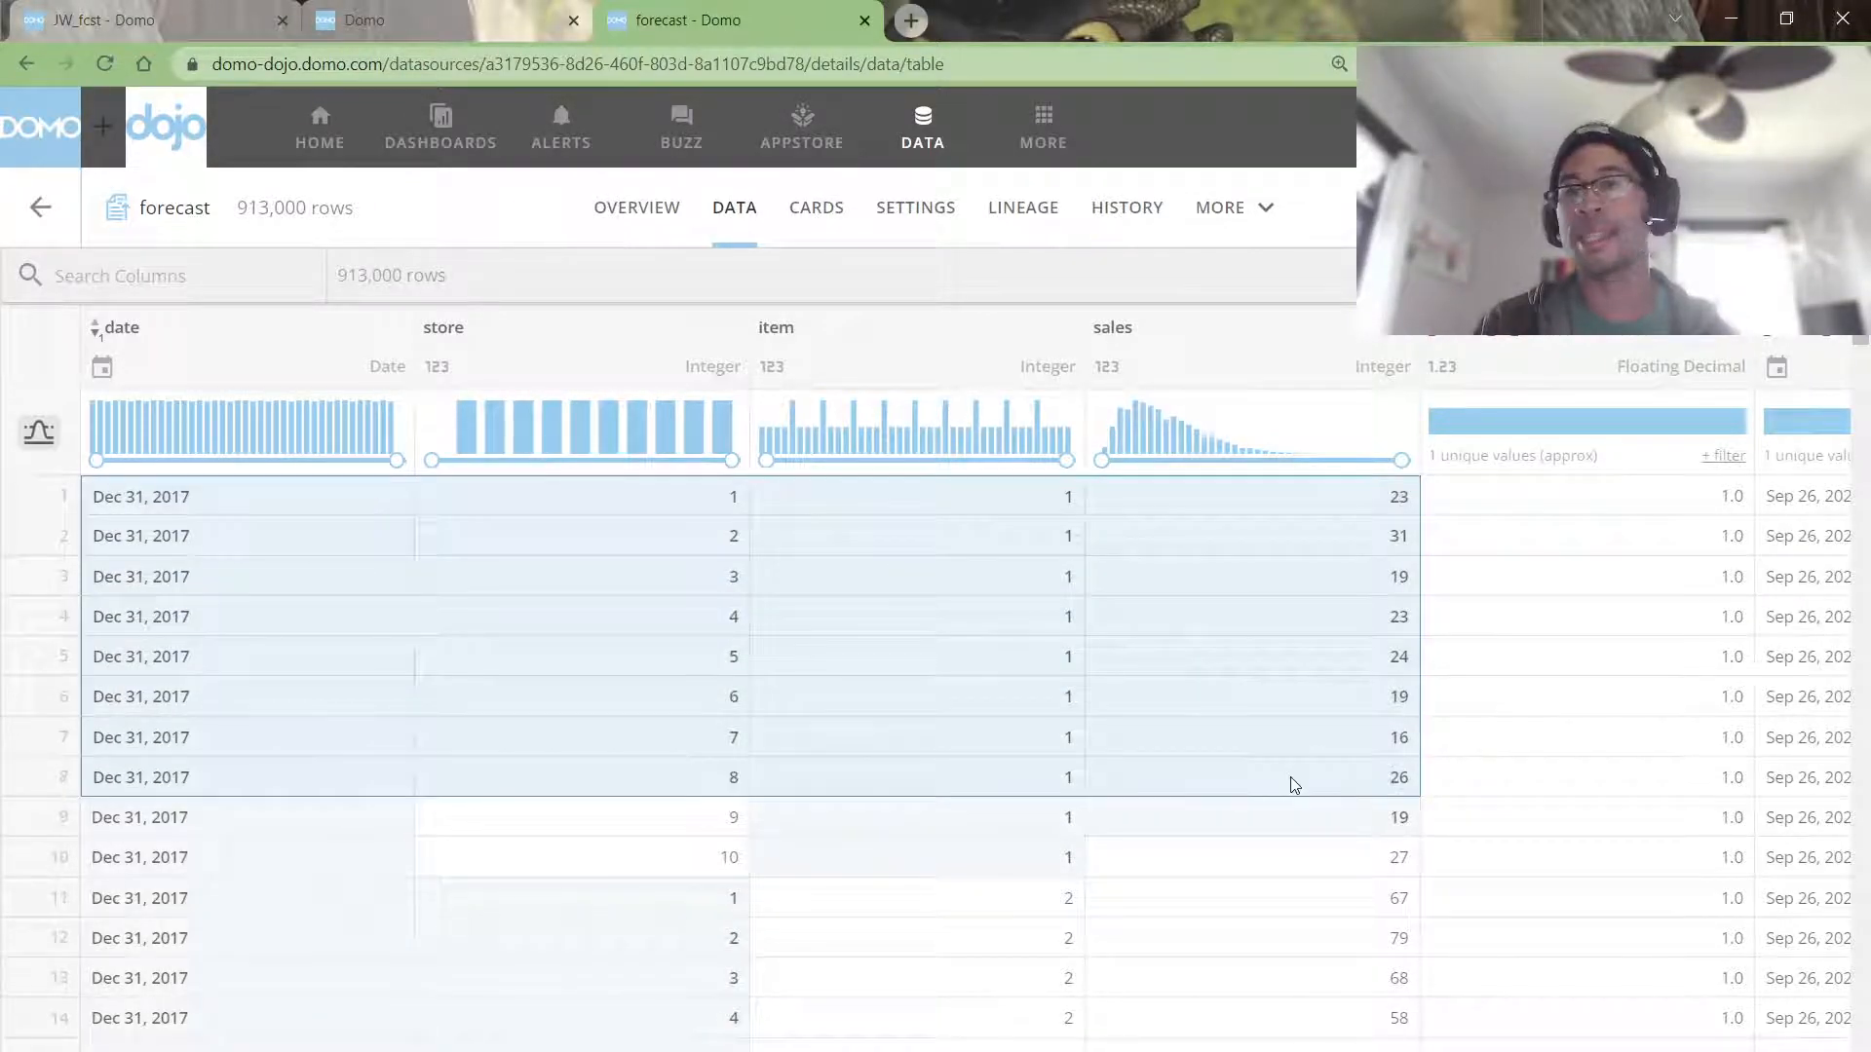
Step: Examine the first row's date, sales and store cells to identify the data's granularity
click(283, 500)
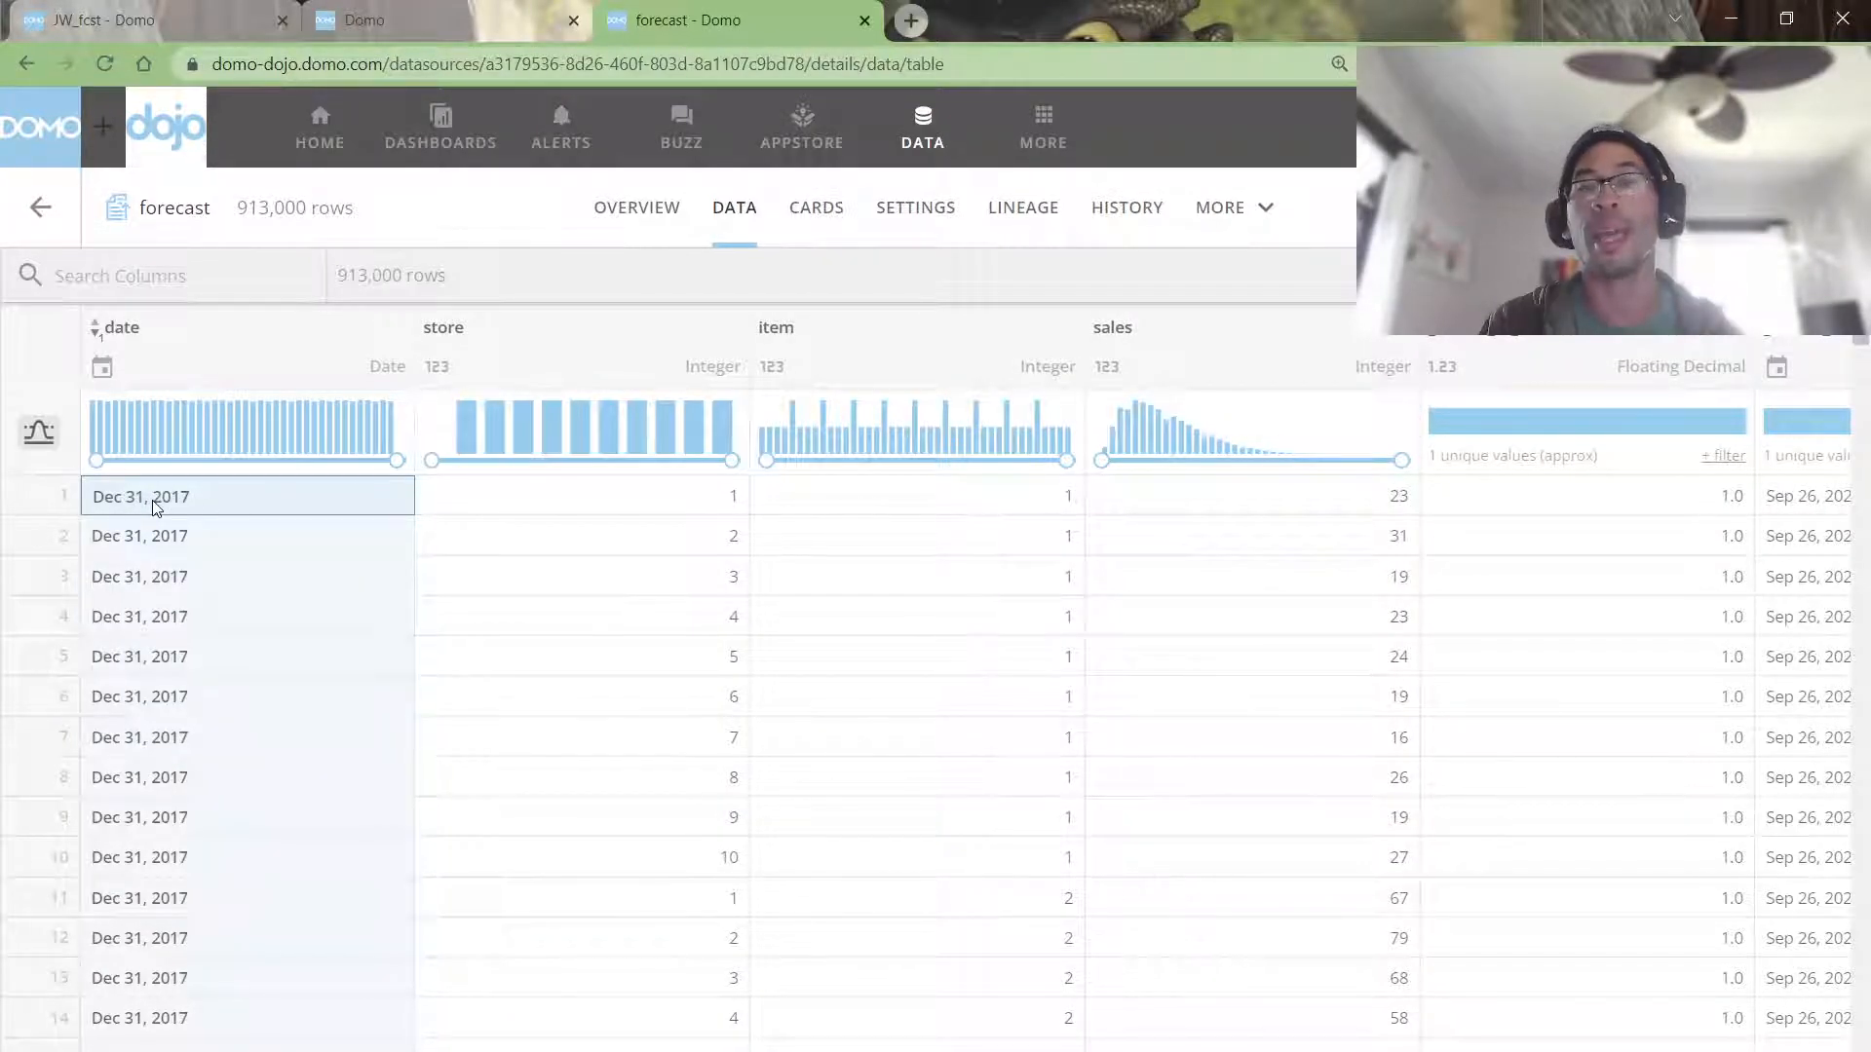
click(1404, 502)
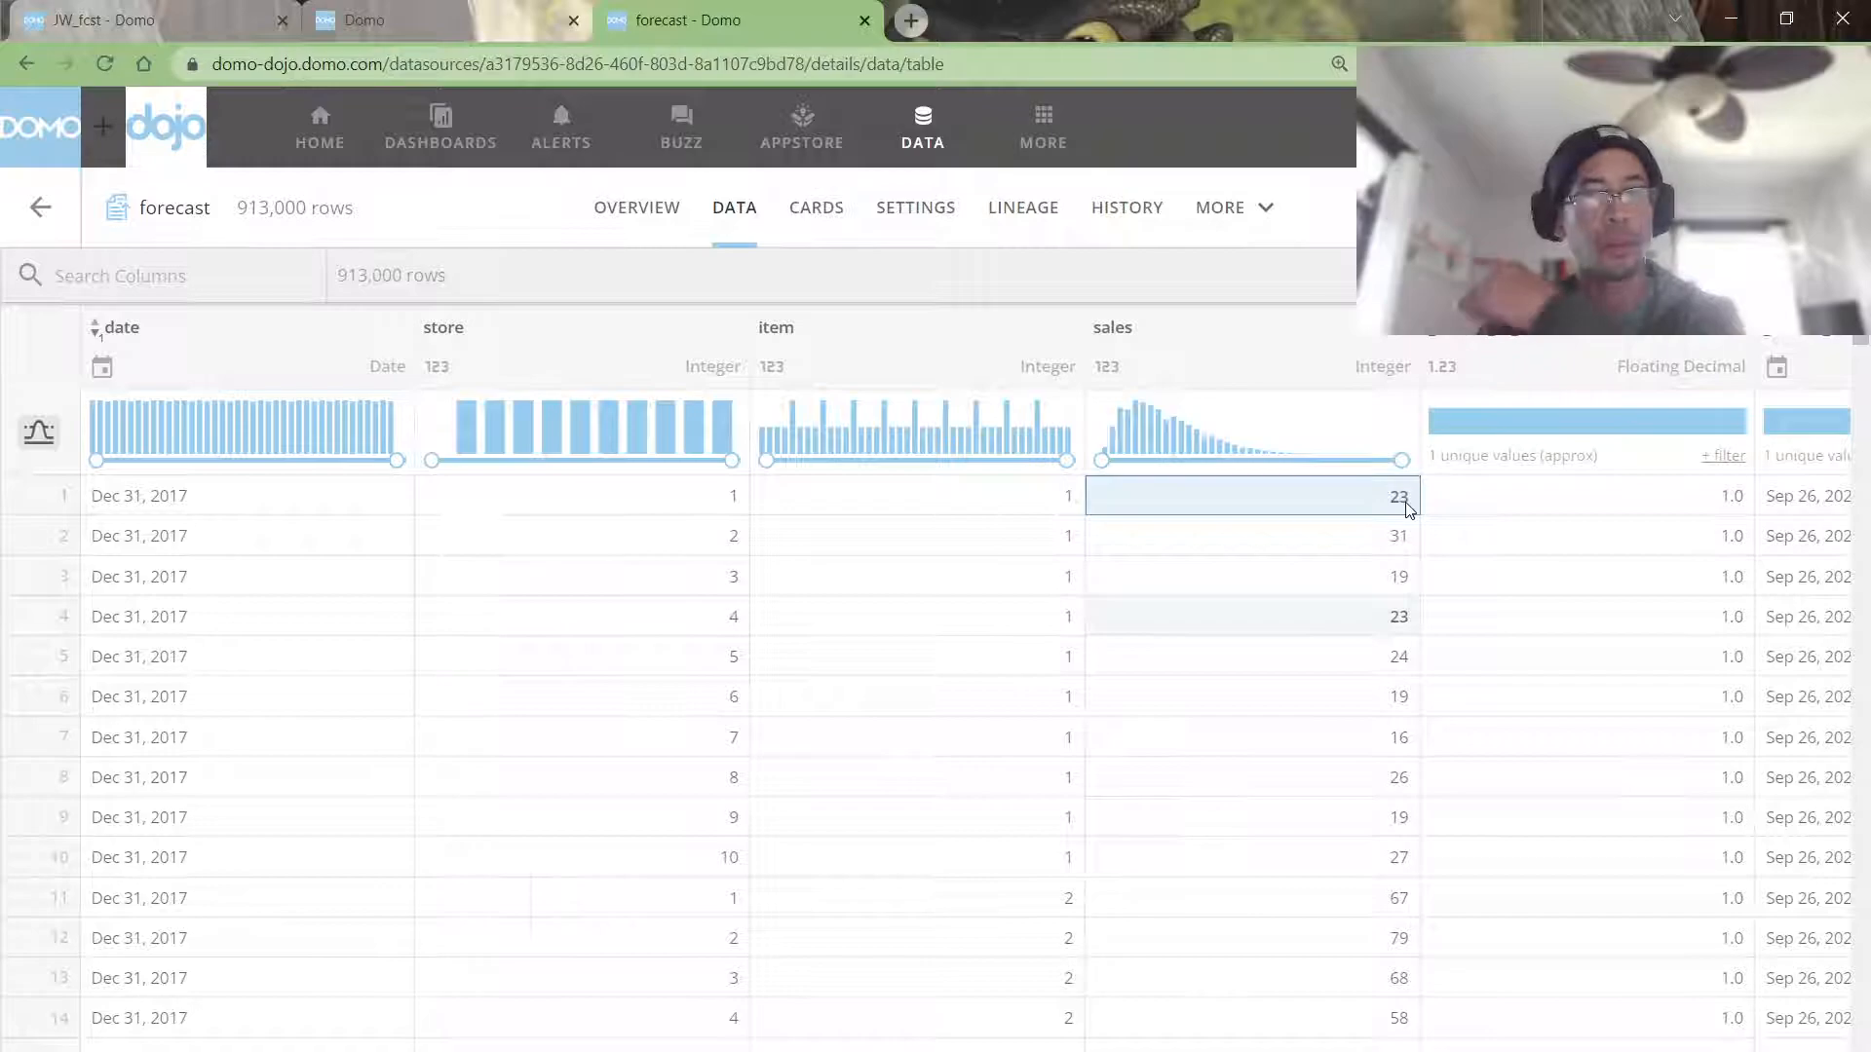
click(640, 509)
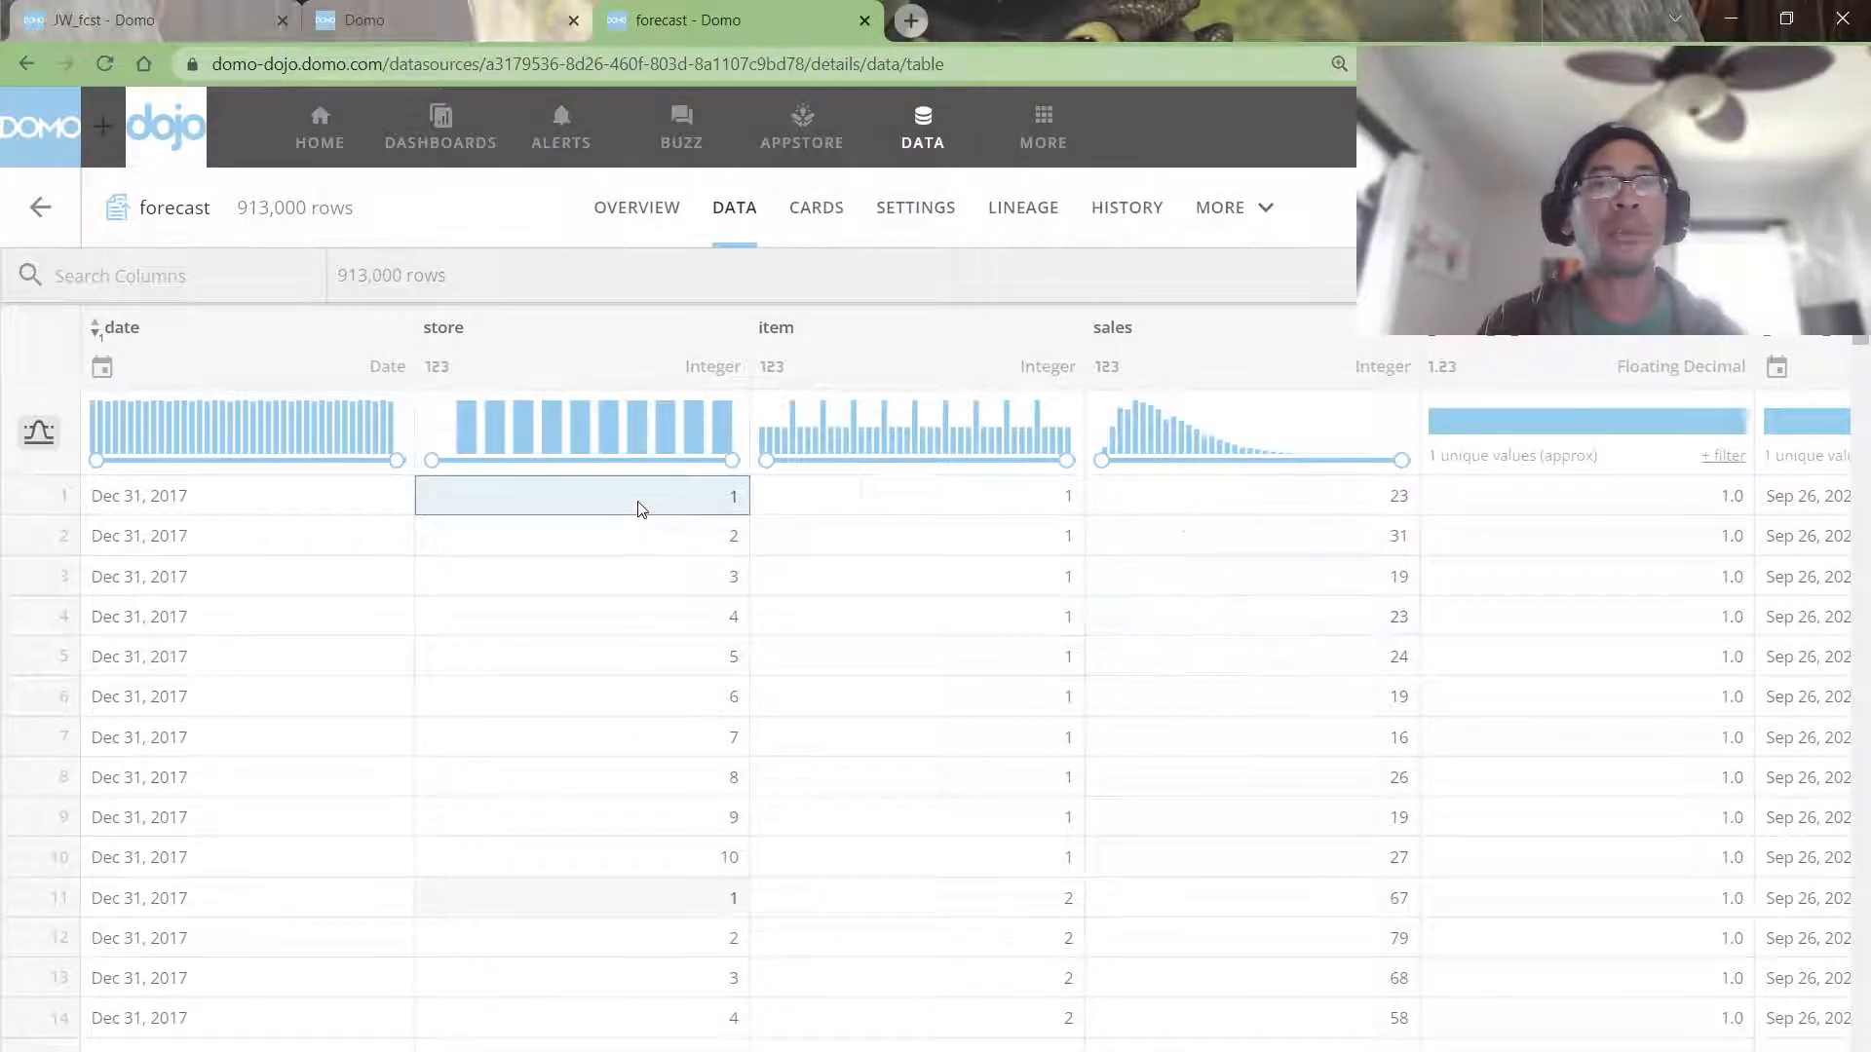
click(278, 511)
click(476, 514)
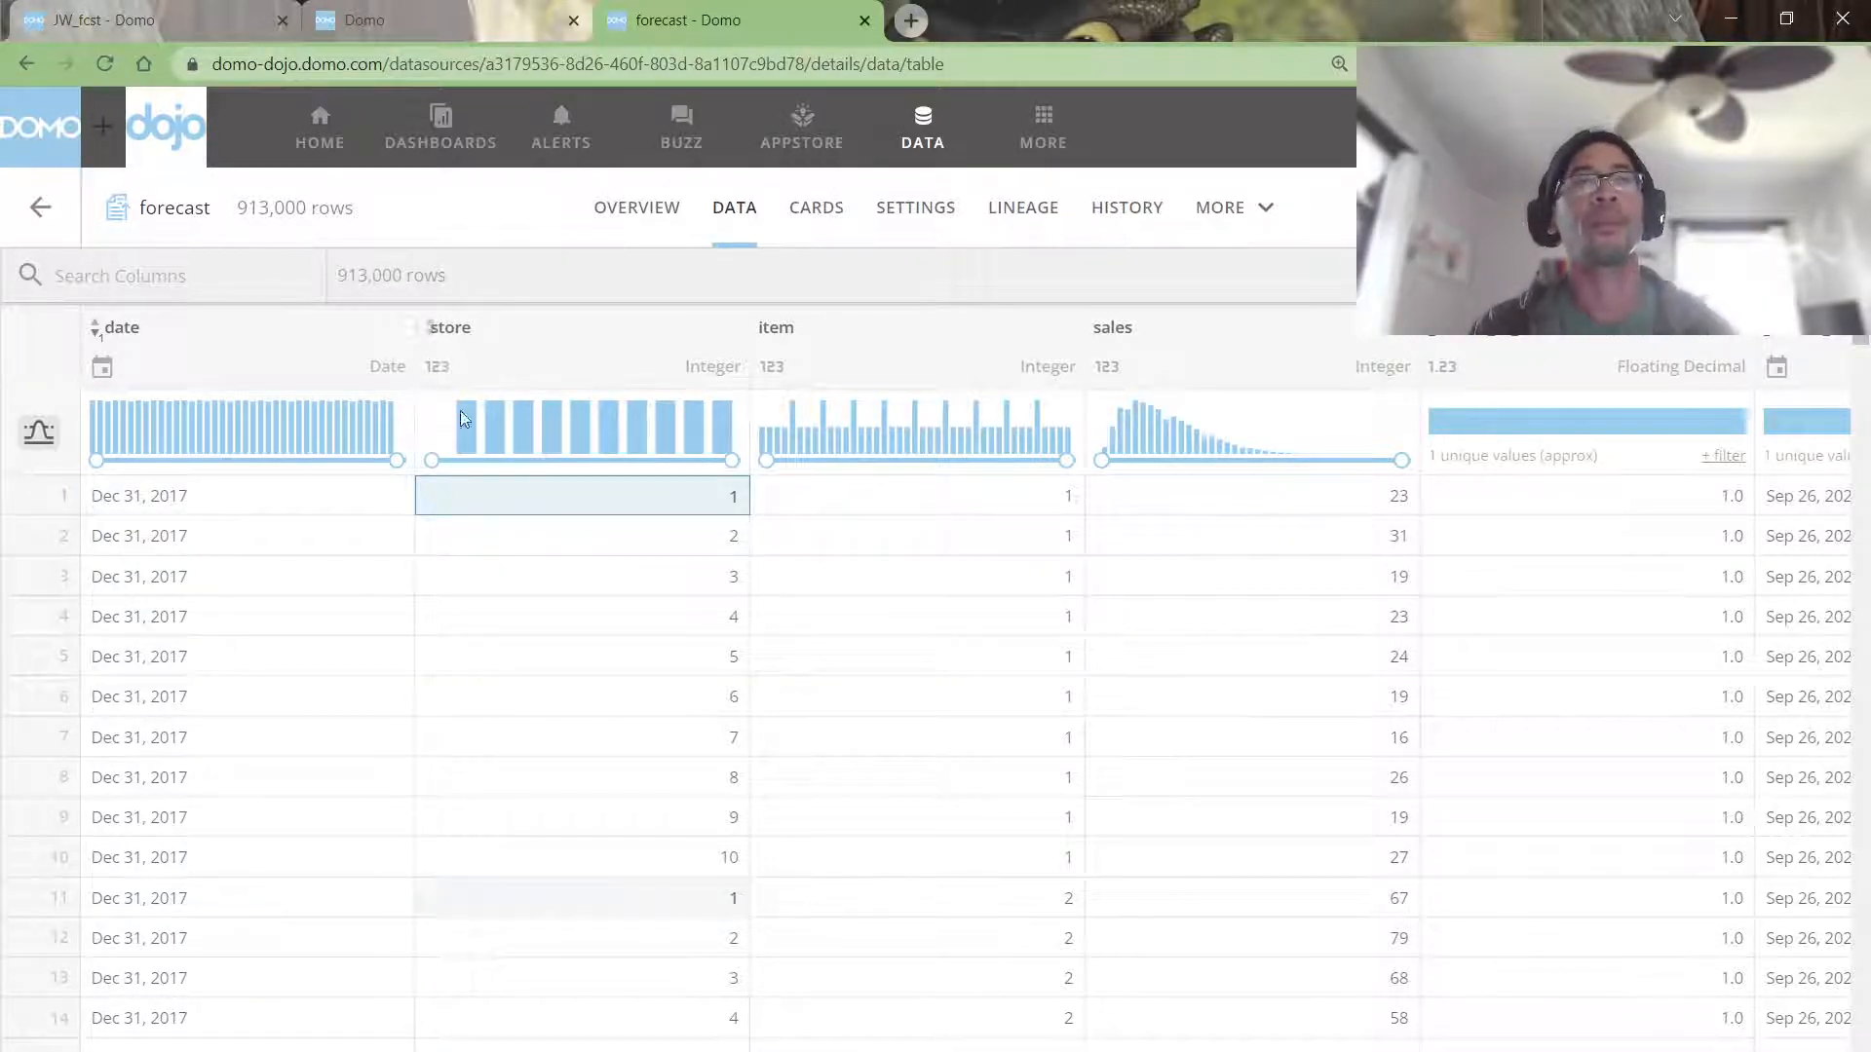
Step: Open the JW_fcst dataflow and review the grouping column and aggregation of the Group By action feeding the fcst_basic branch
click(162, 10)
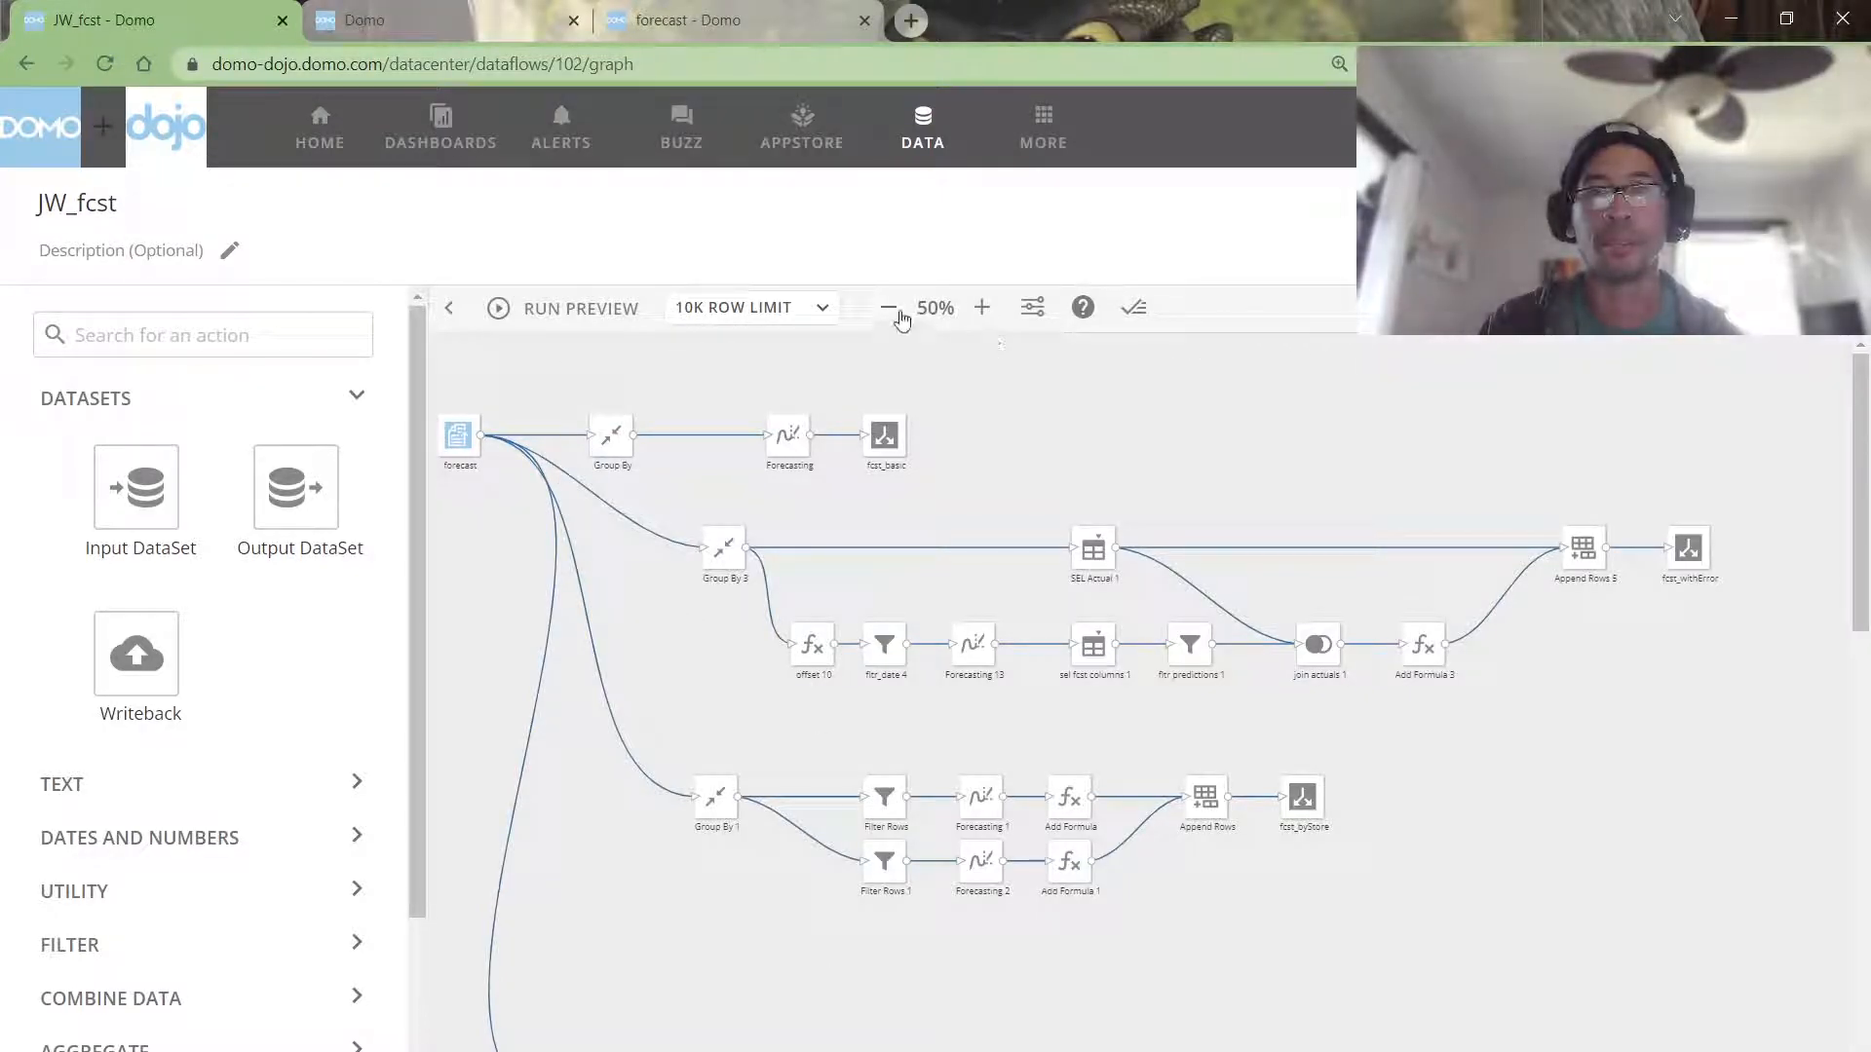
click(981, 308)
click(981, 308)
click(981, 308)
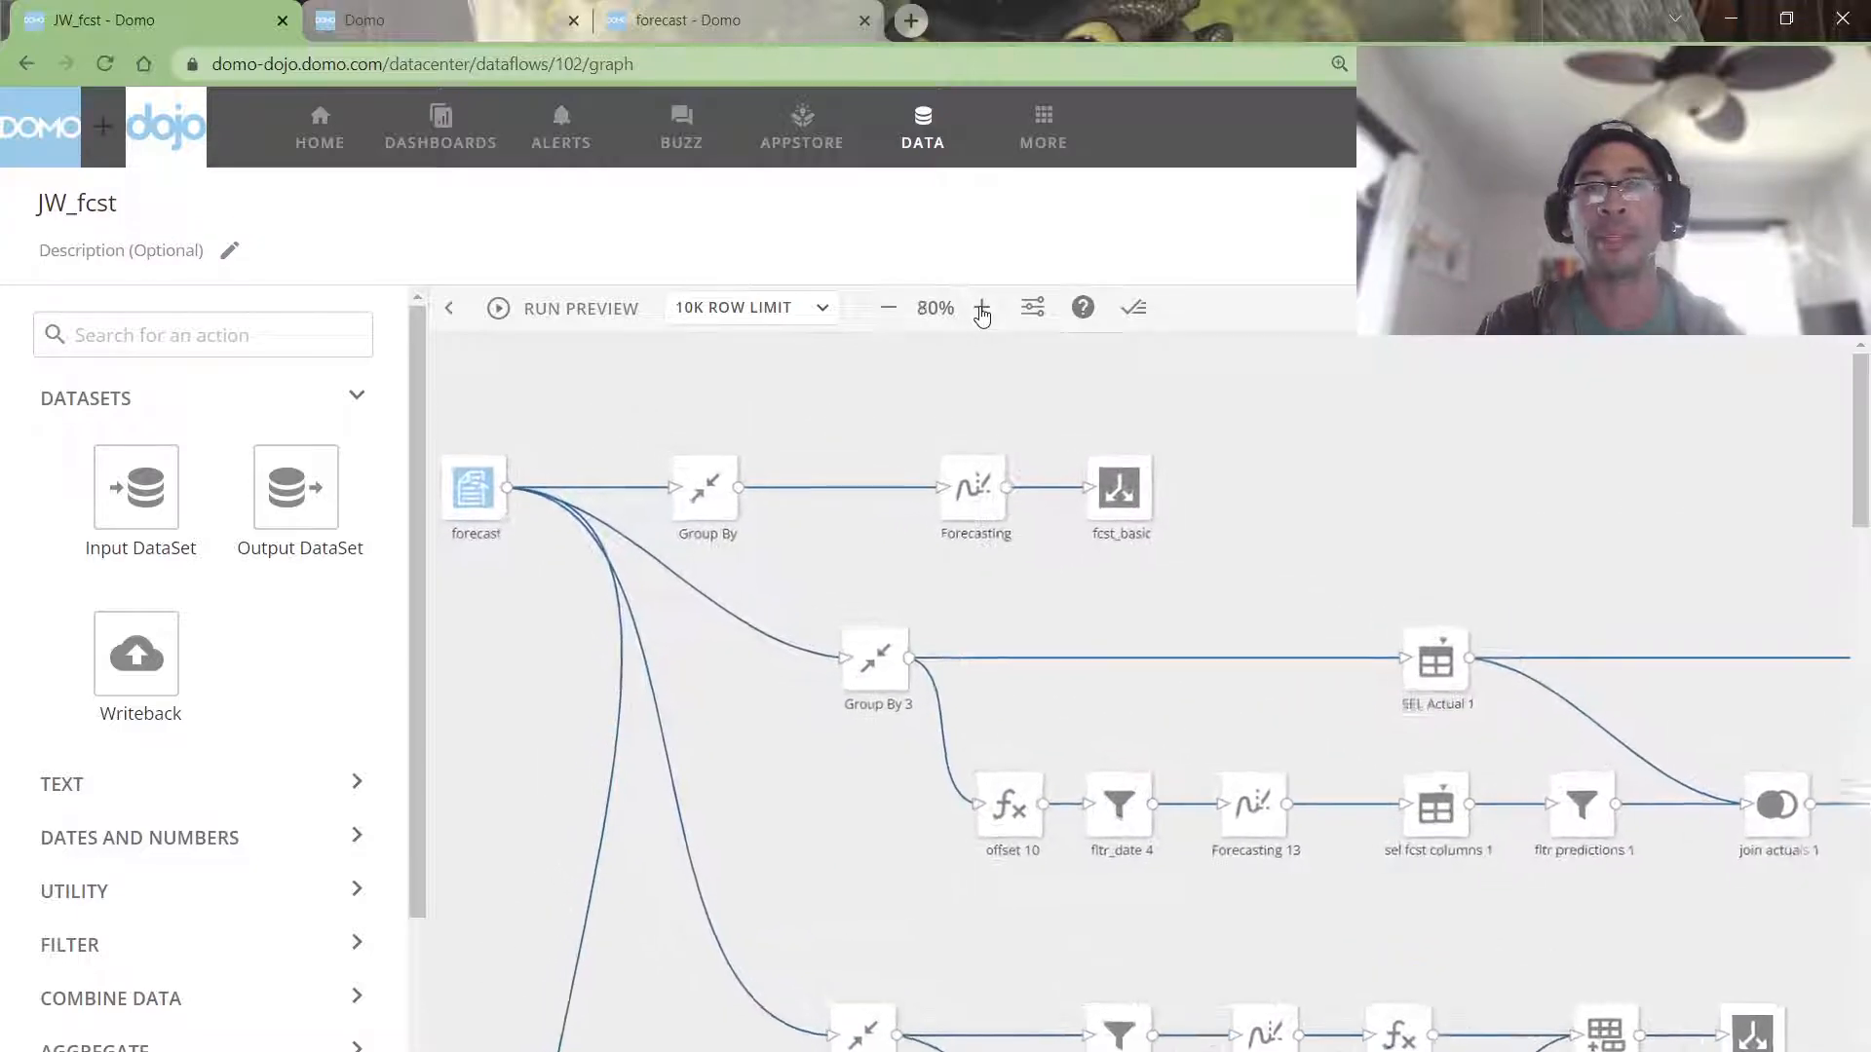
click(981, 308)
mouse_move(499, 524)
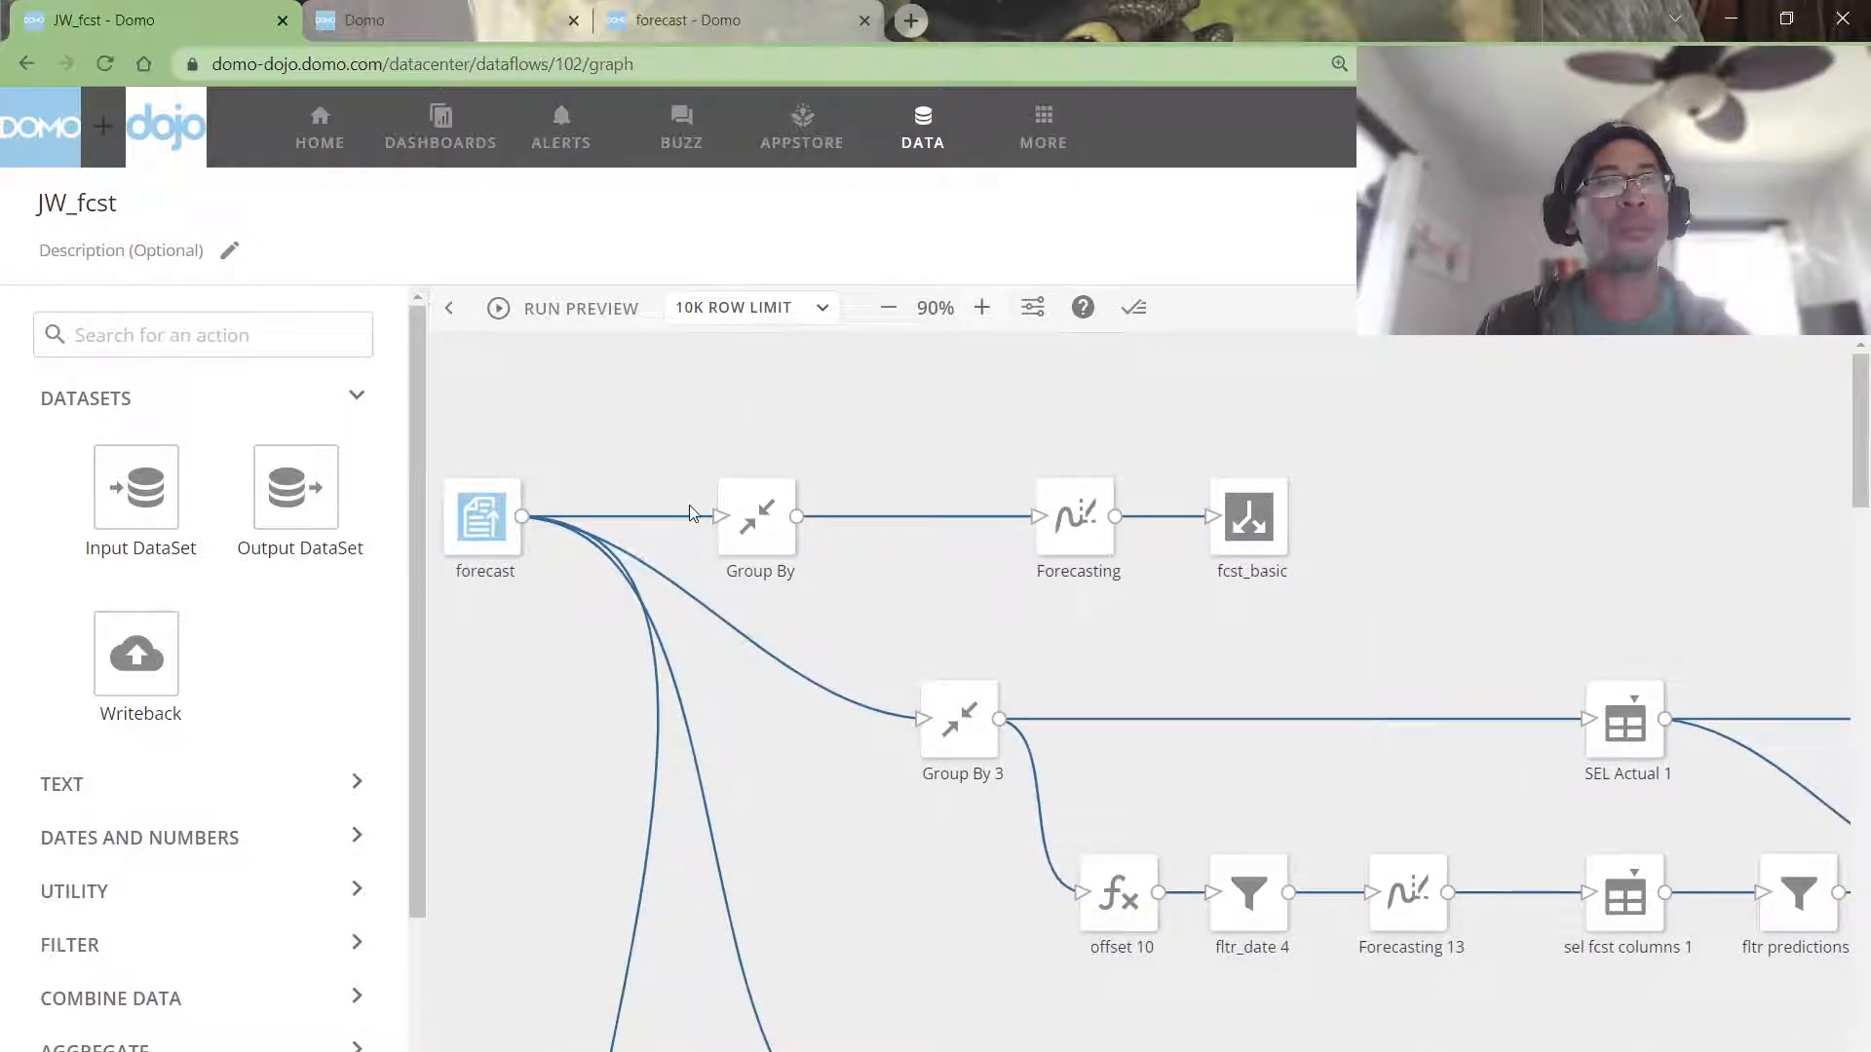
click(756, 519)
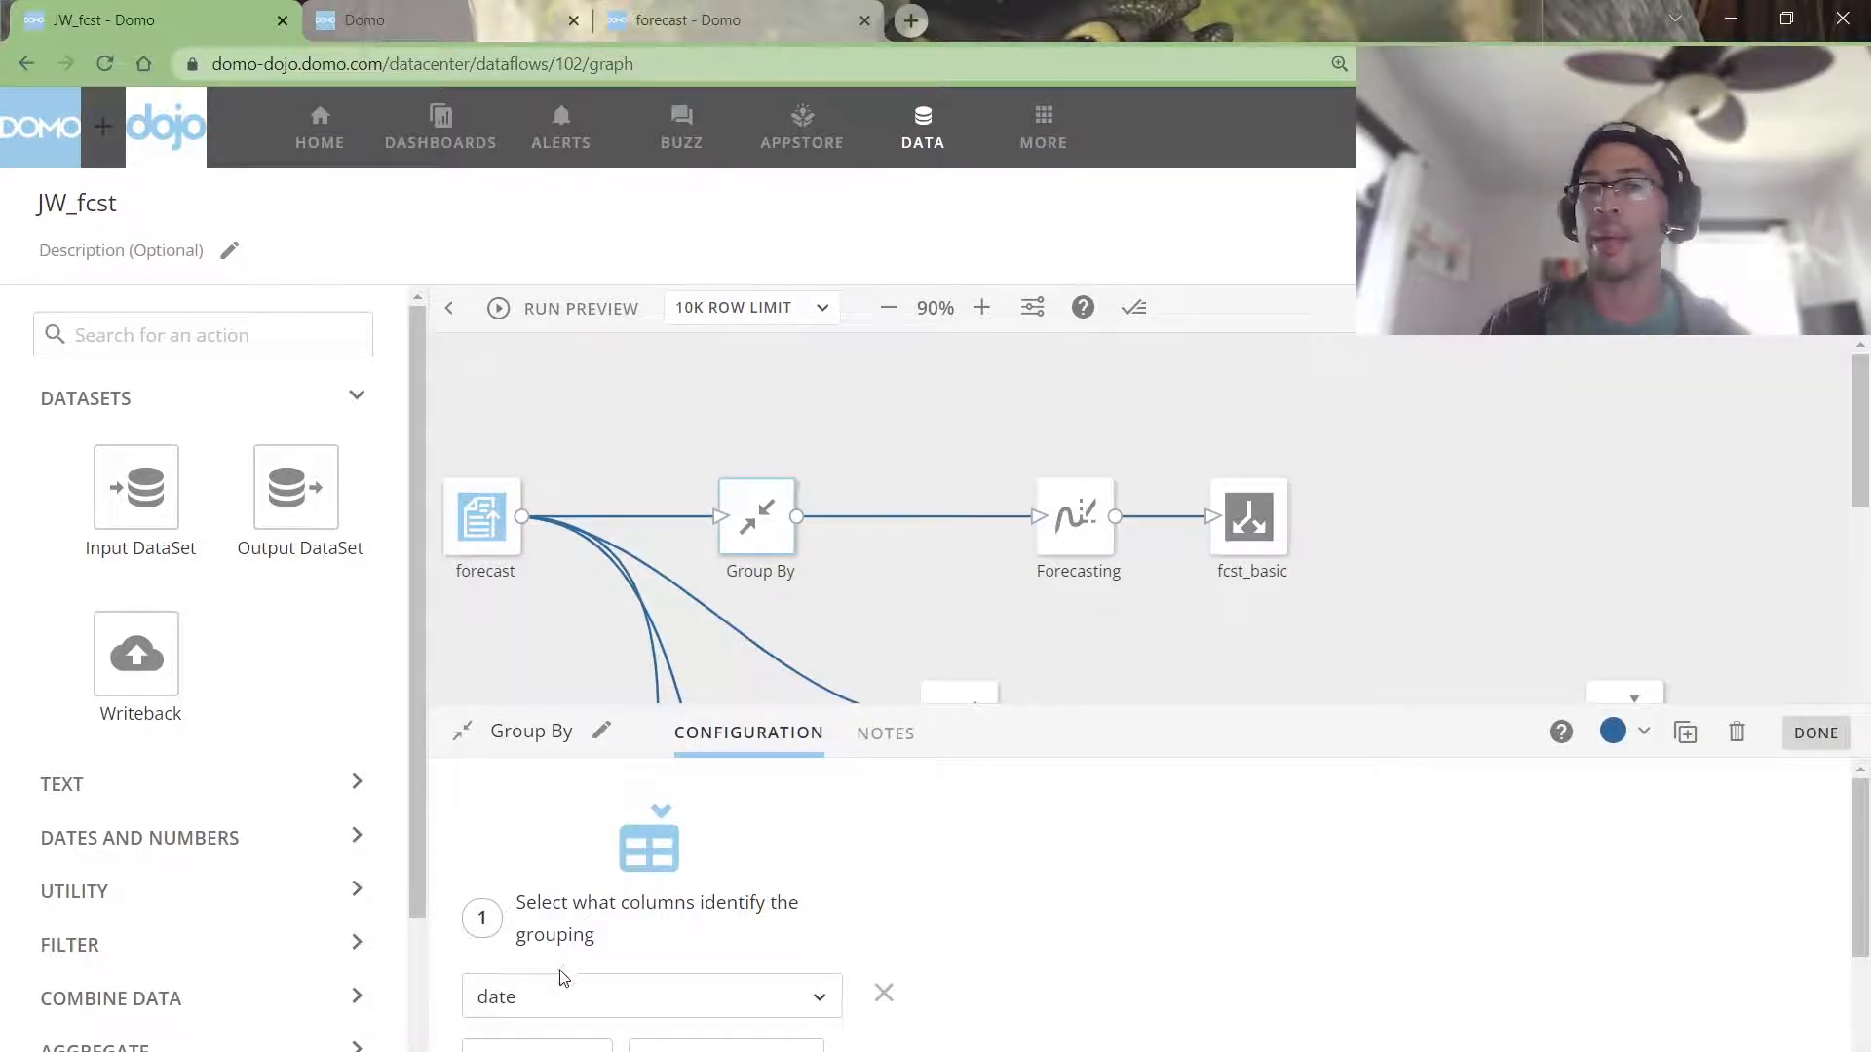
scroll(516, 1008, down, 1)
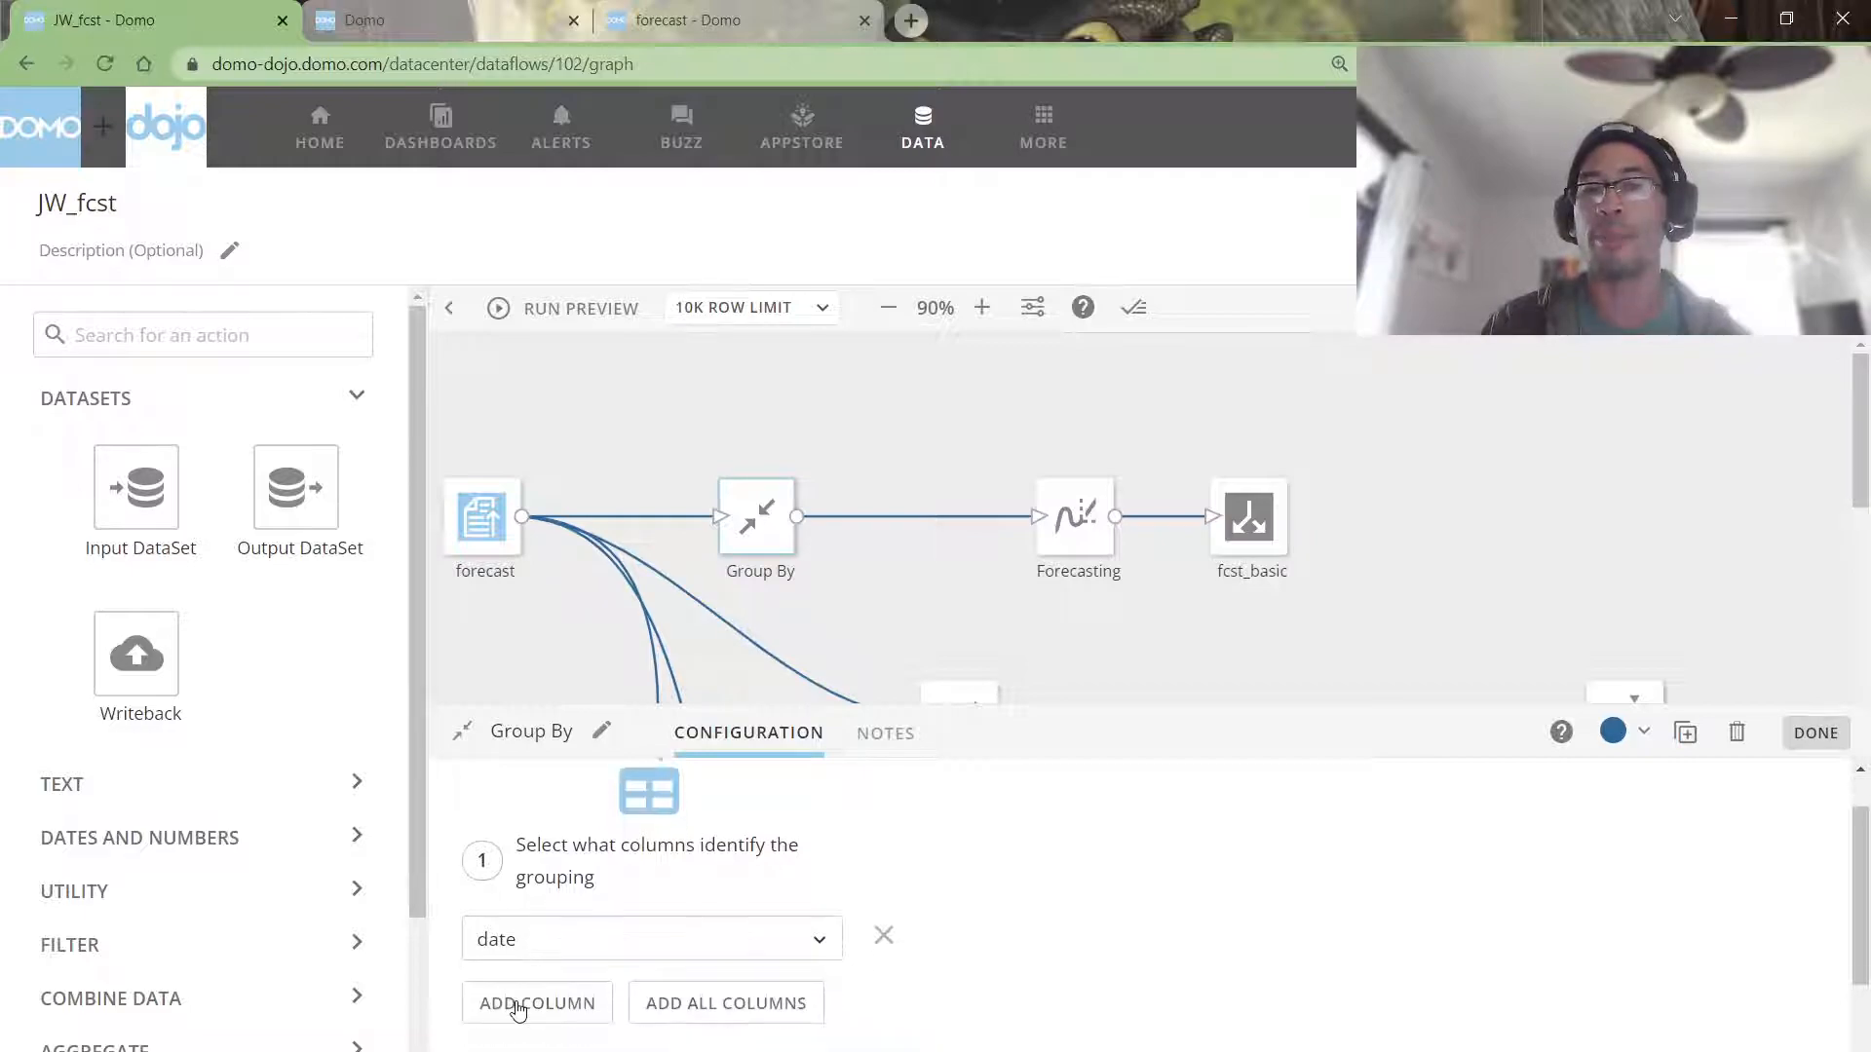
scroll(517, 1009, down, 4)
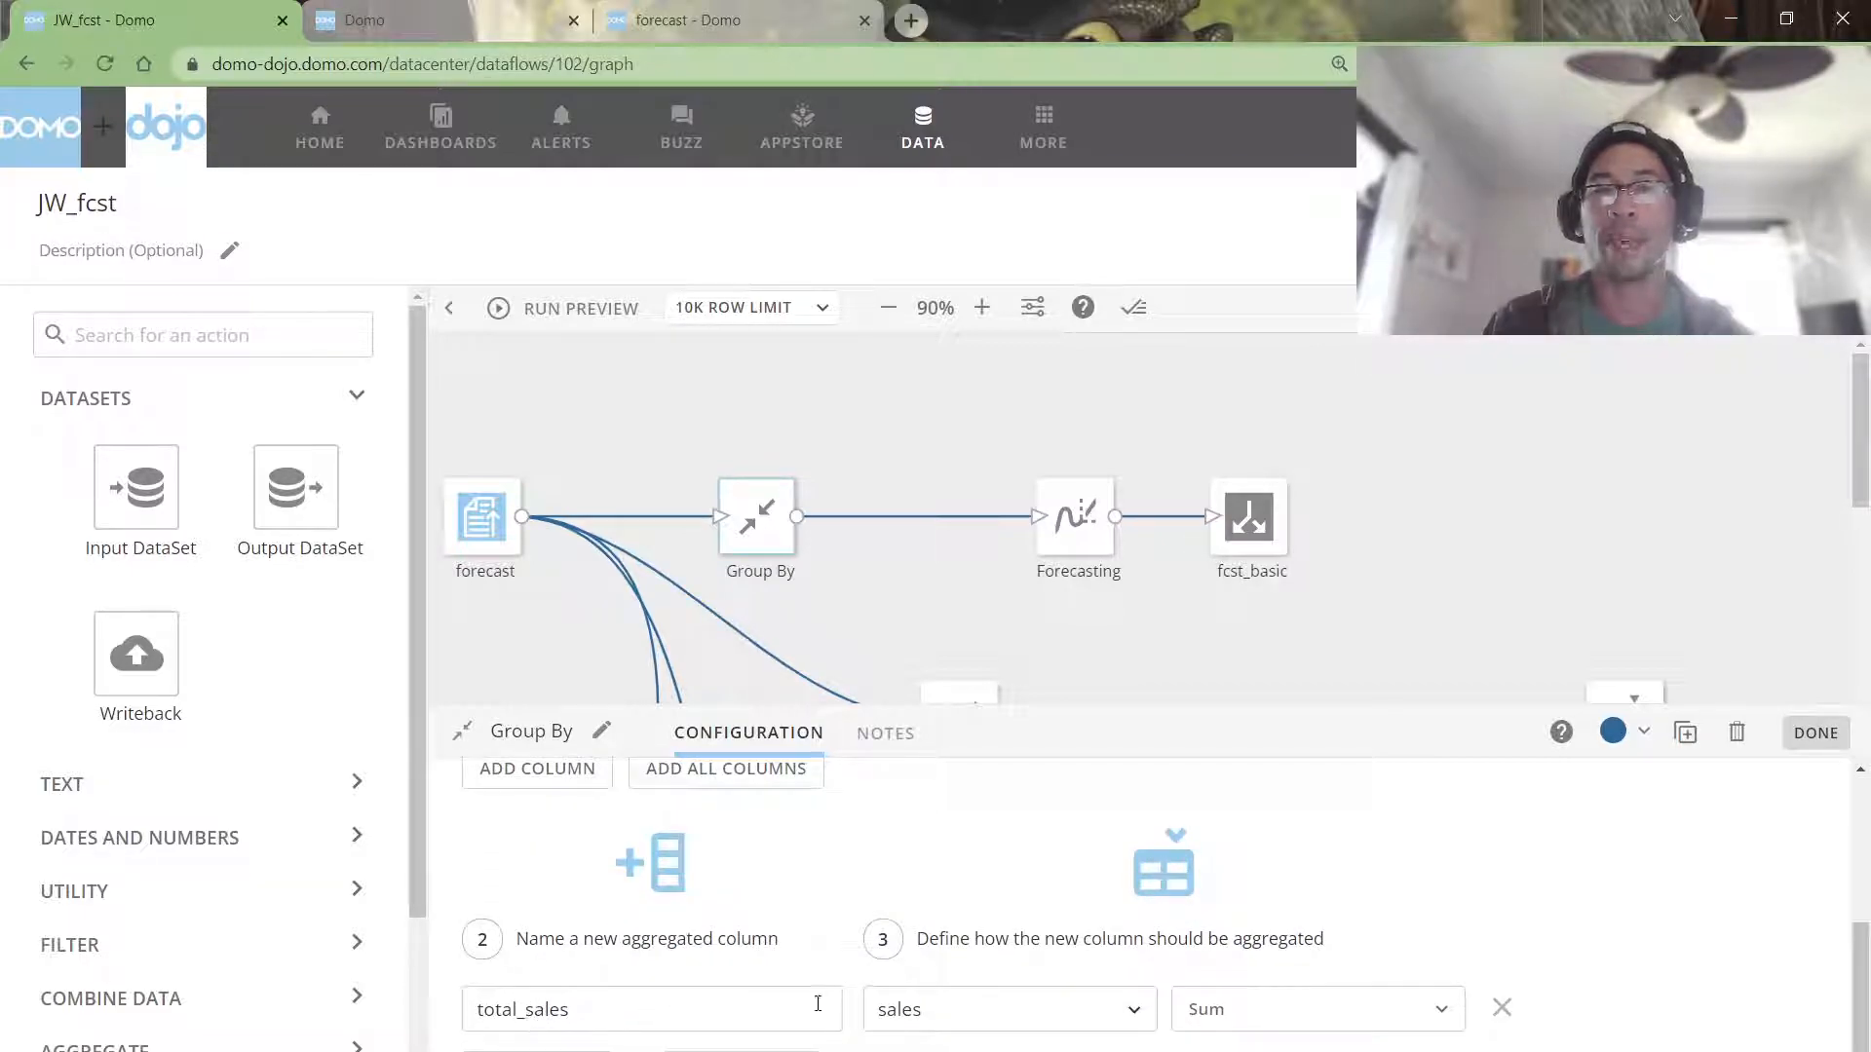
Step: Run the dataflow preview and move the Forecasting action closer to Group By in the fcst_basic branch
click(516, 307)
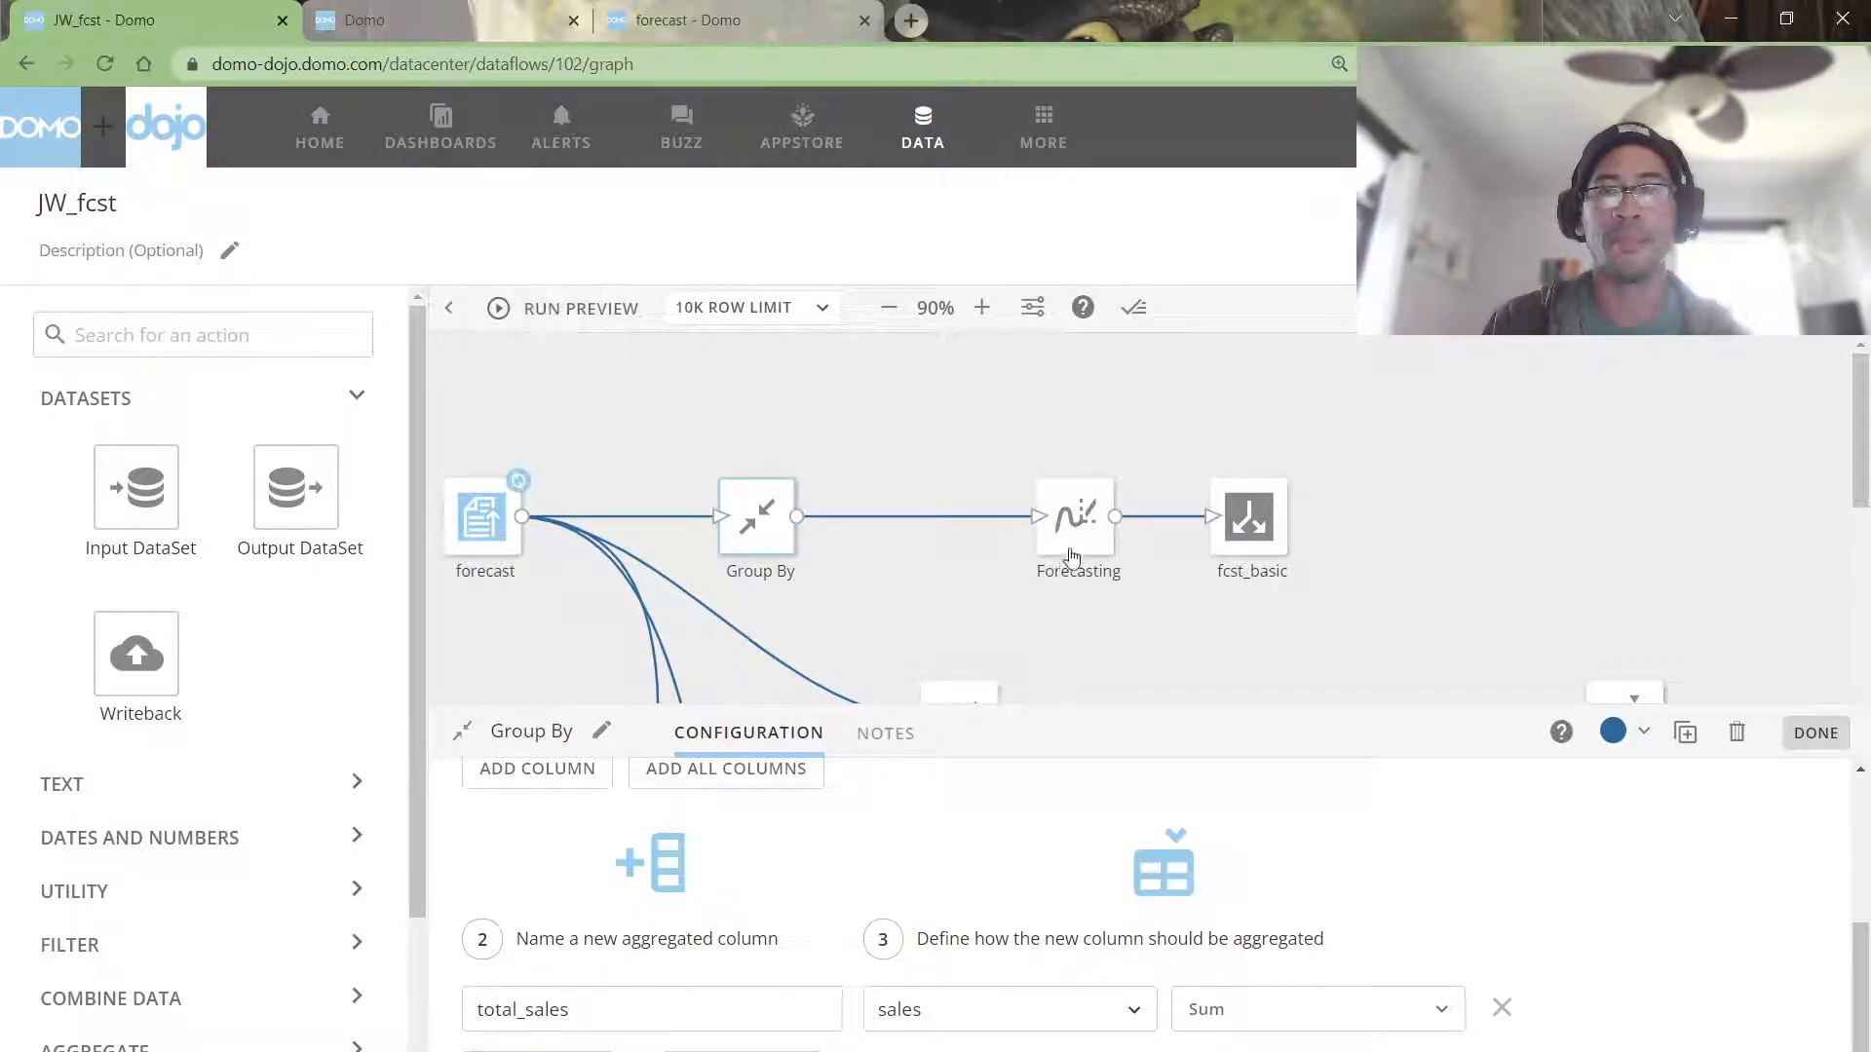
drag(1069, 557, 1006, 552)
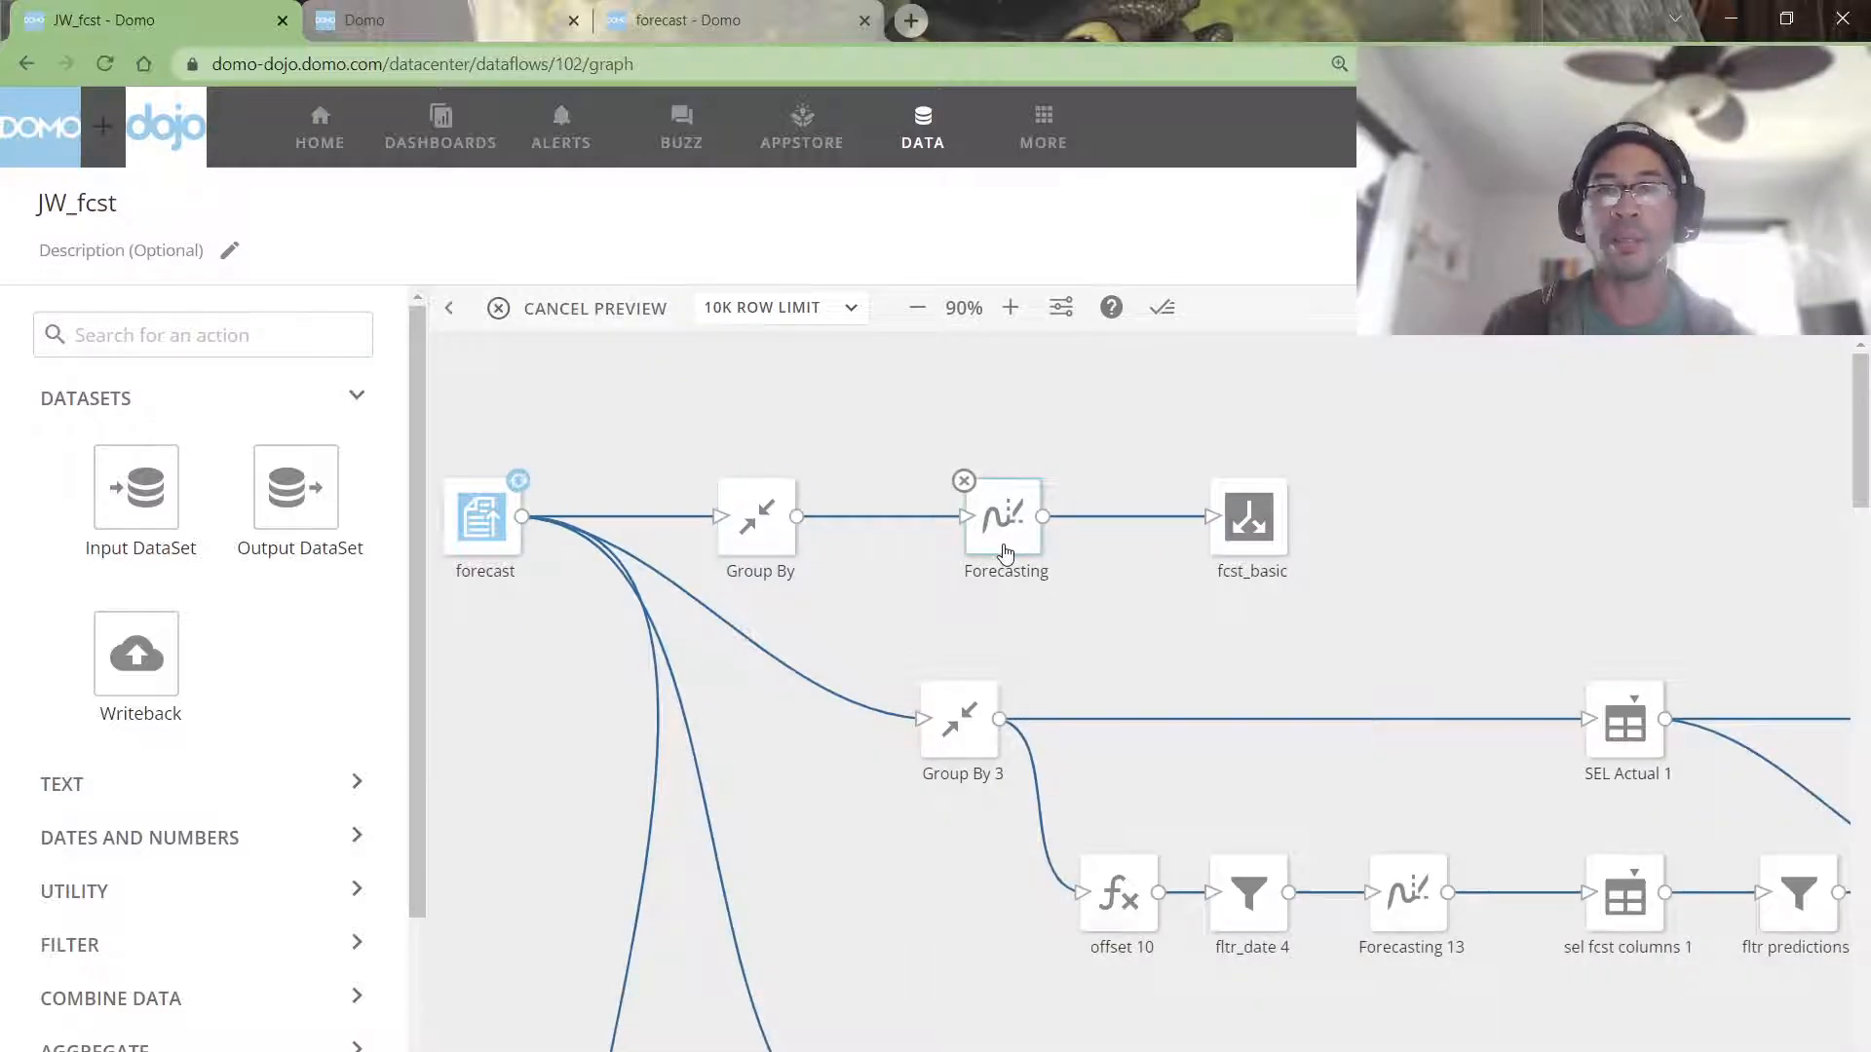
Step: Open the fcst_basic branch's Forecasting action, show the Data Science actions that include it, and enlarge its configuration area
click(1005, 552)
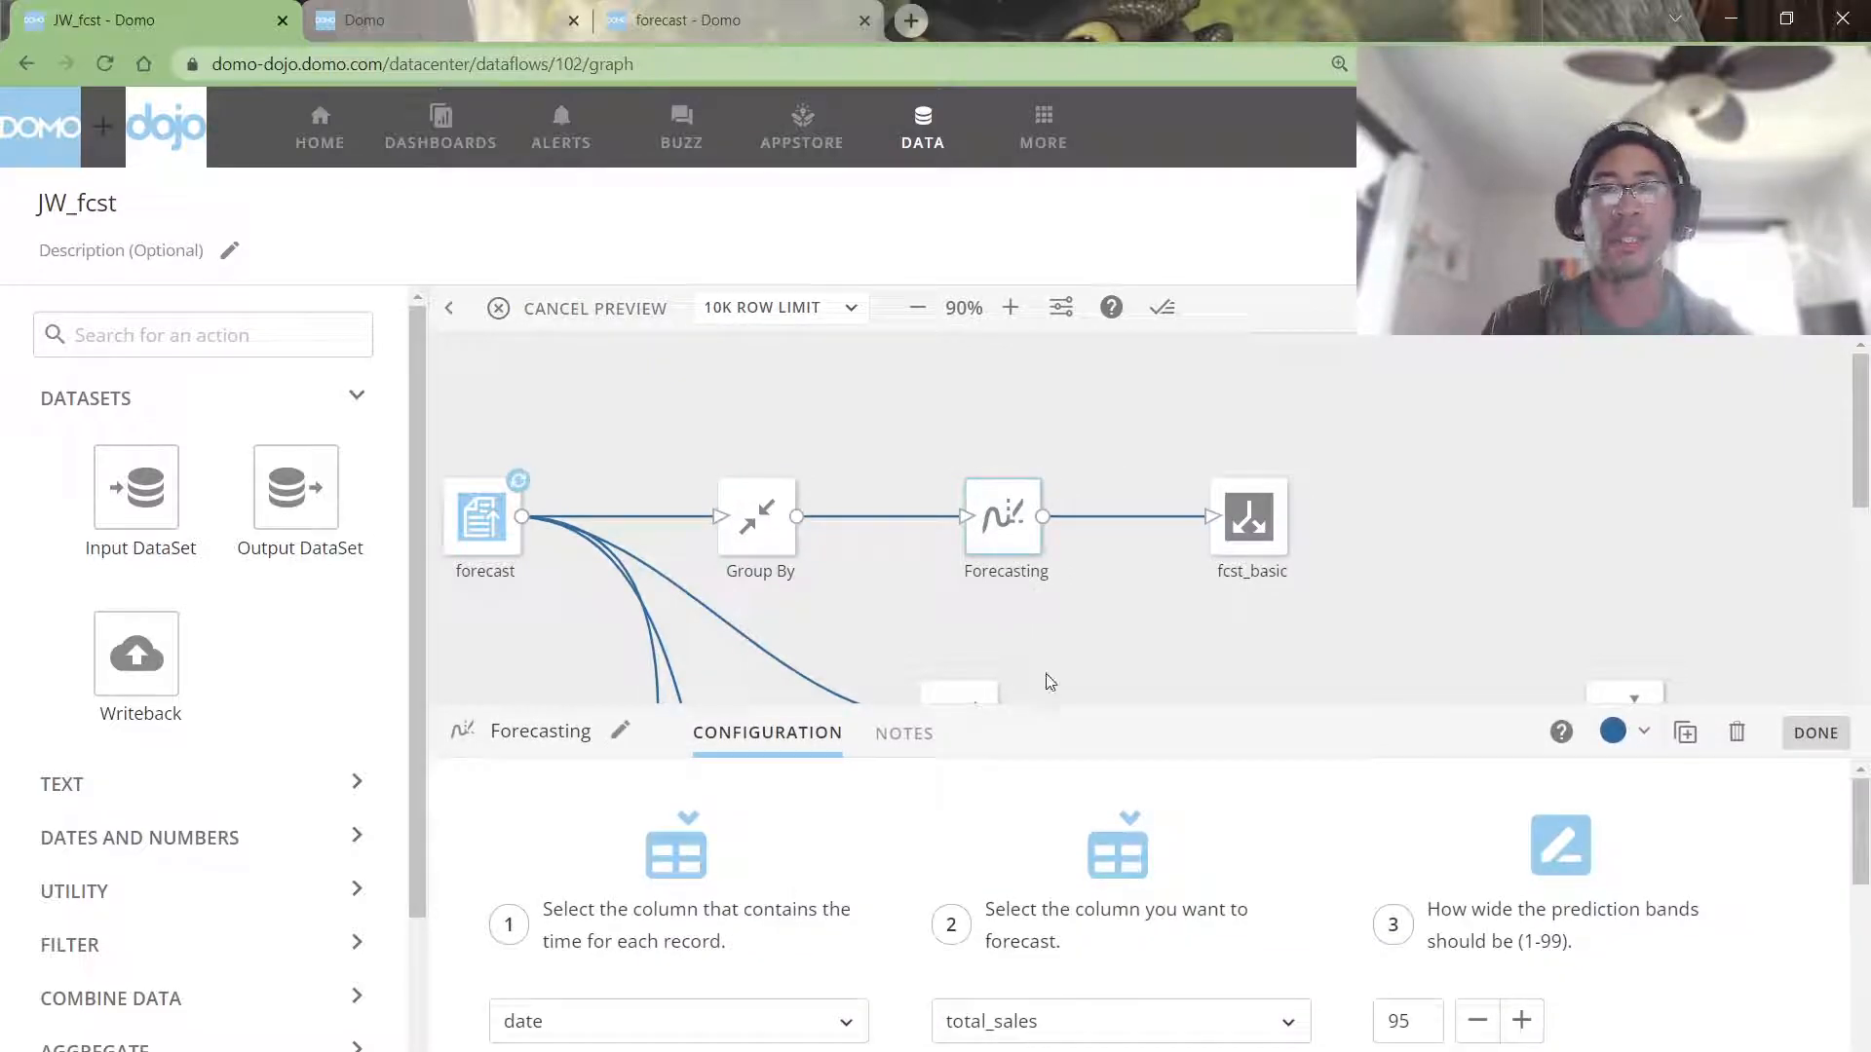
scroll(313, 780, down, 3)
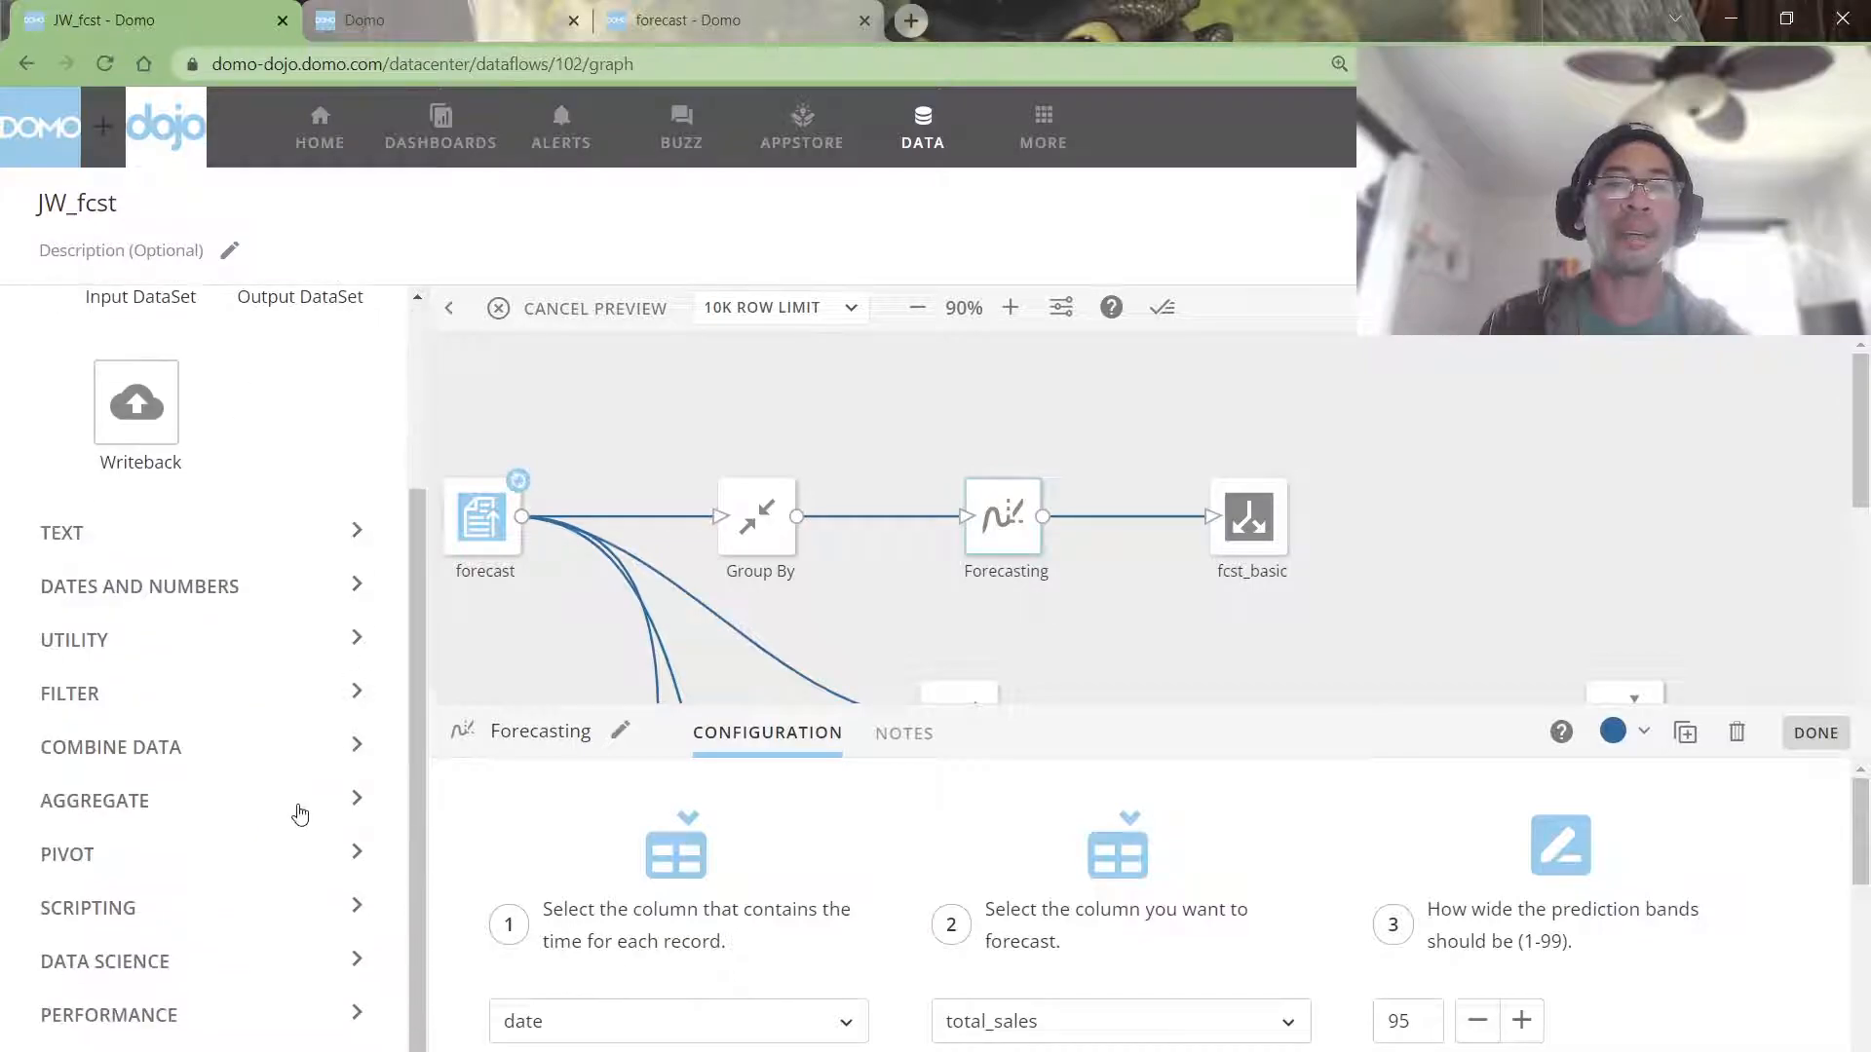
click(349, 961)
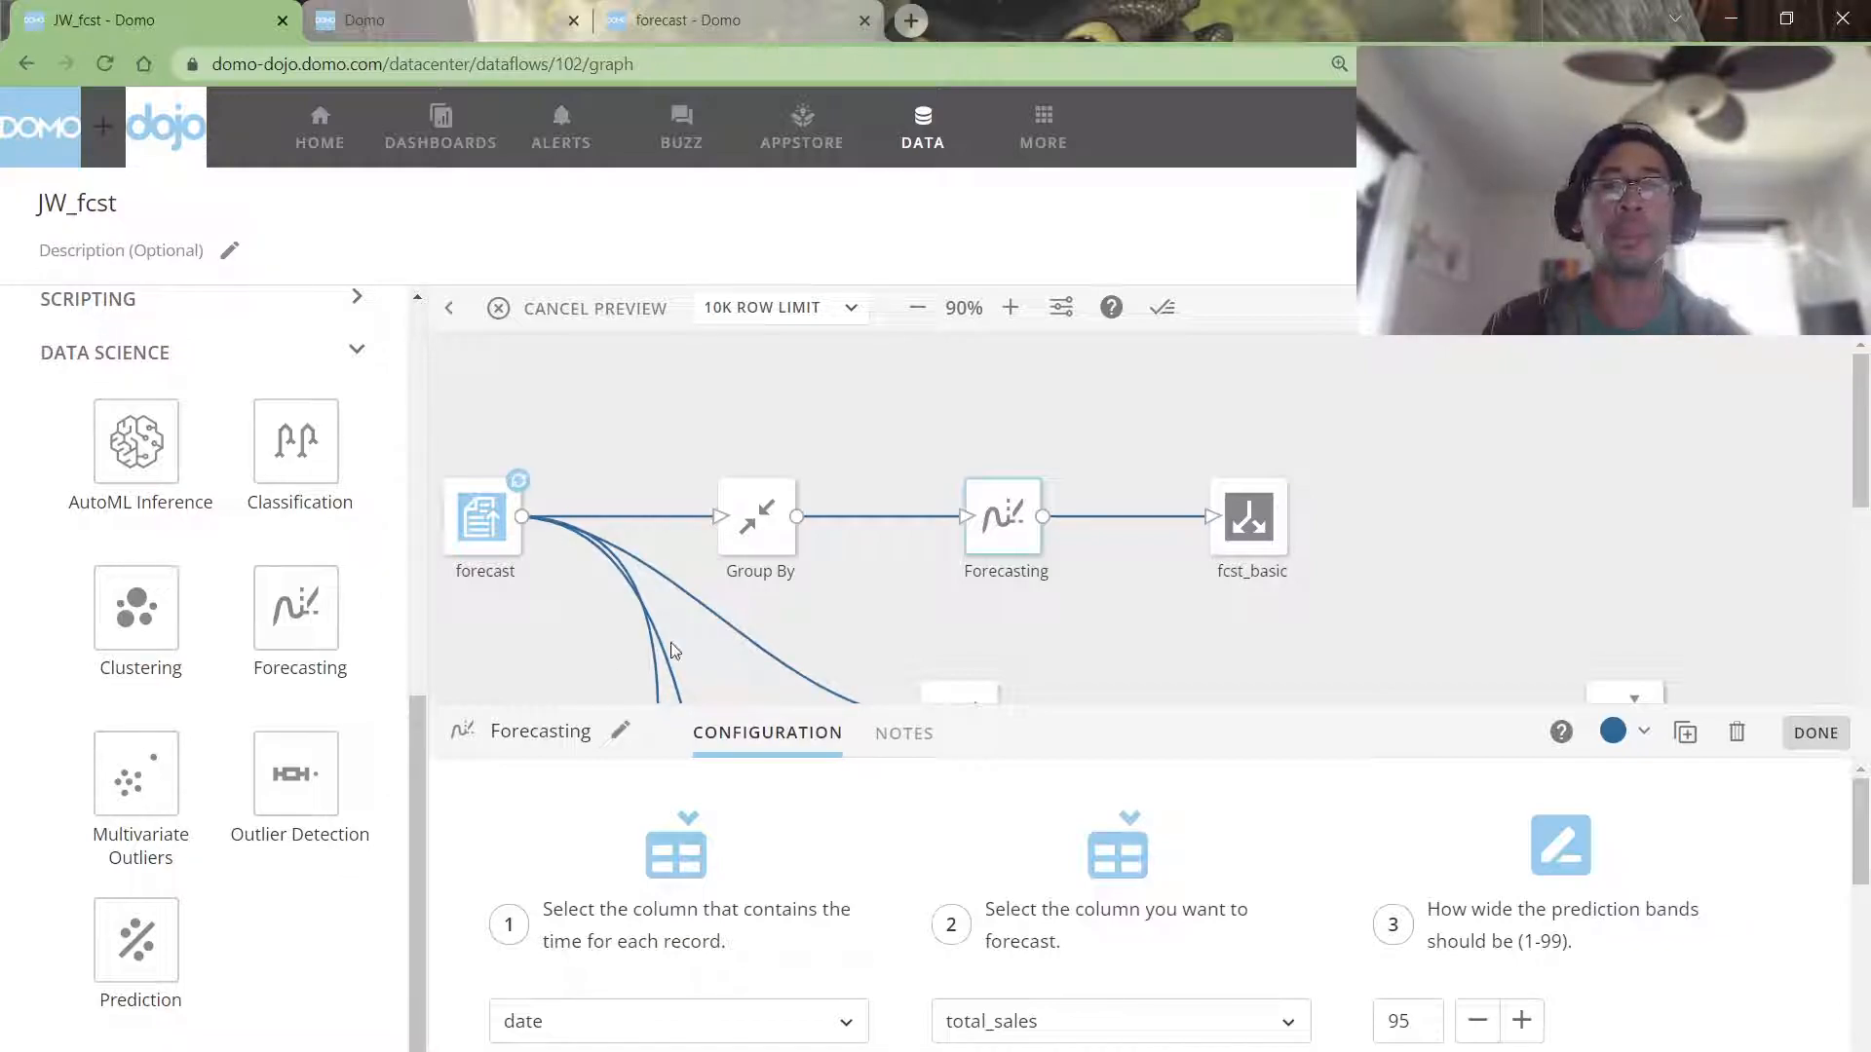
drag(1240, 707, 1249, 634)
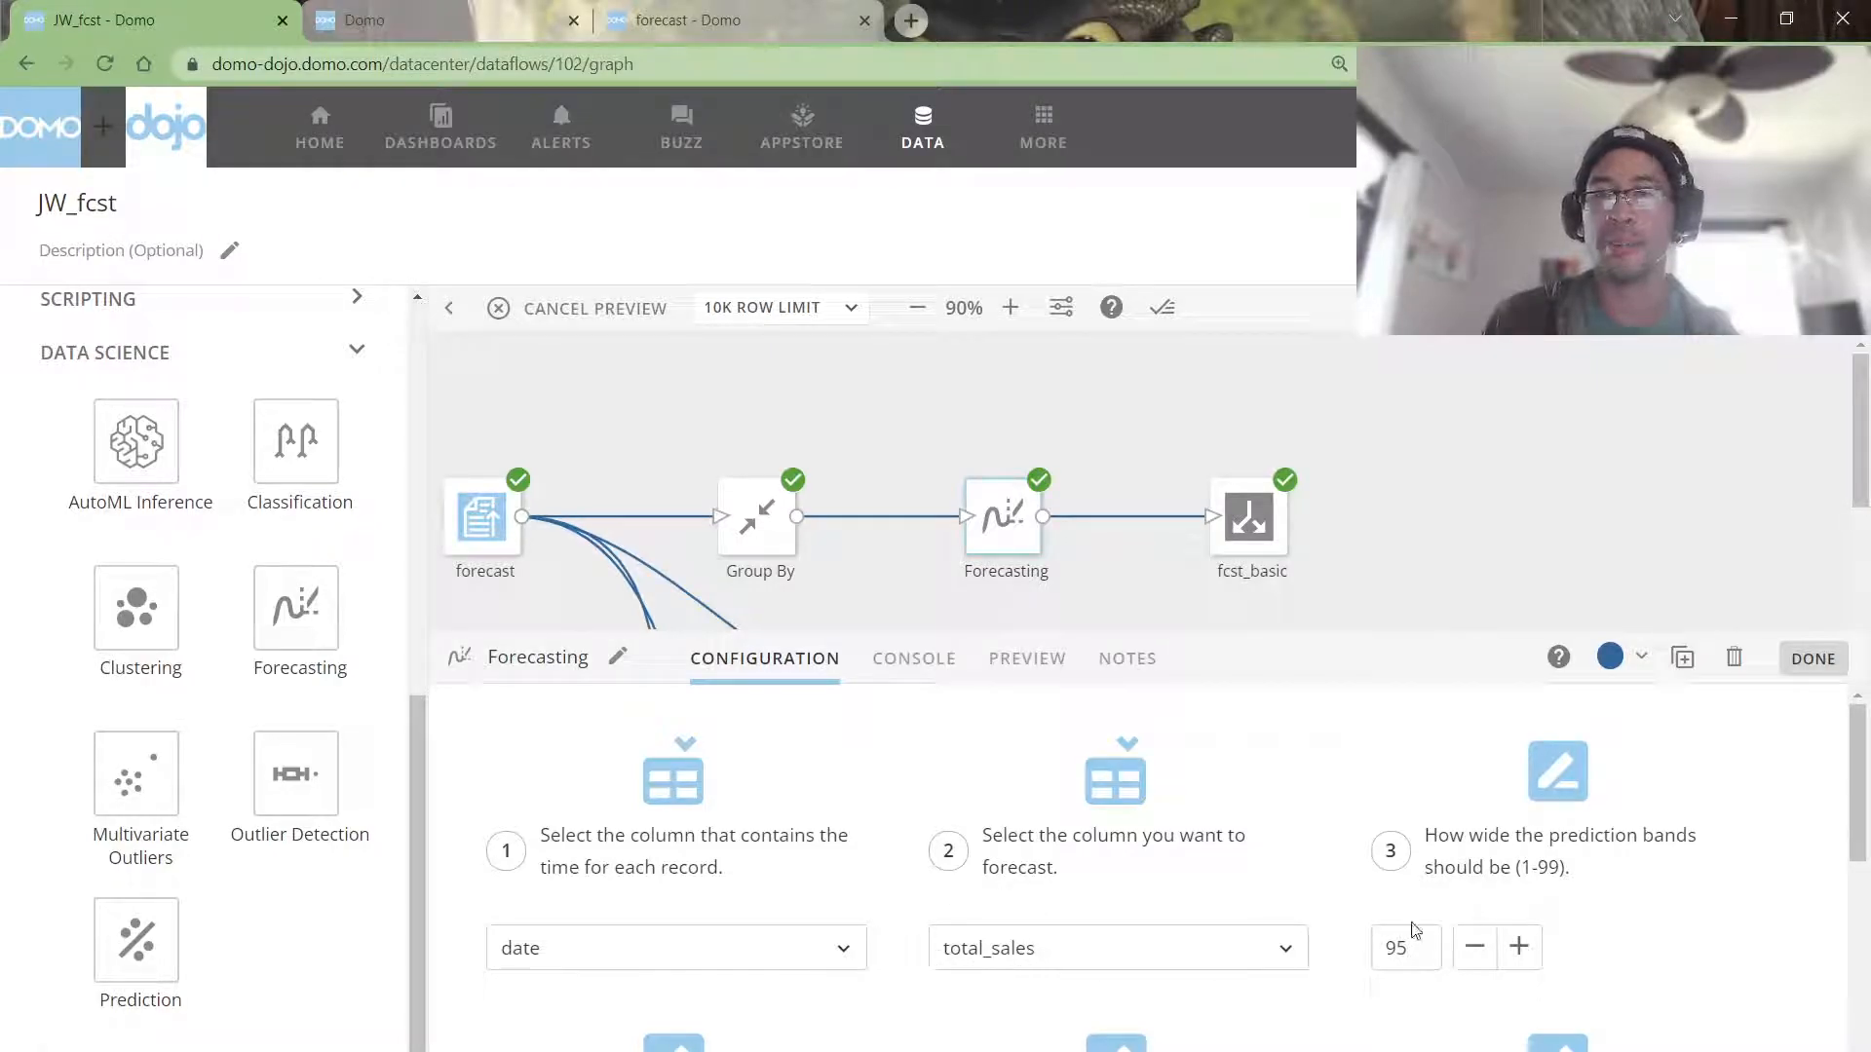
Step: Review the Forecasting action's prediction band width, dates to predict, preceding rows, output column names and observations per period, then close its configuration
scroll(1423, 926, down, 1)
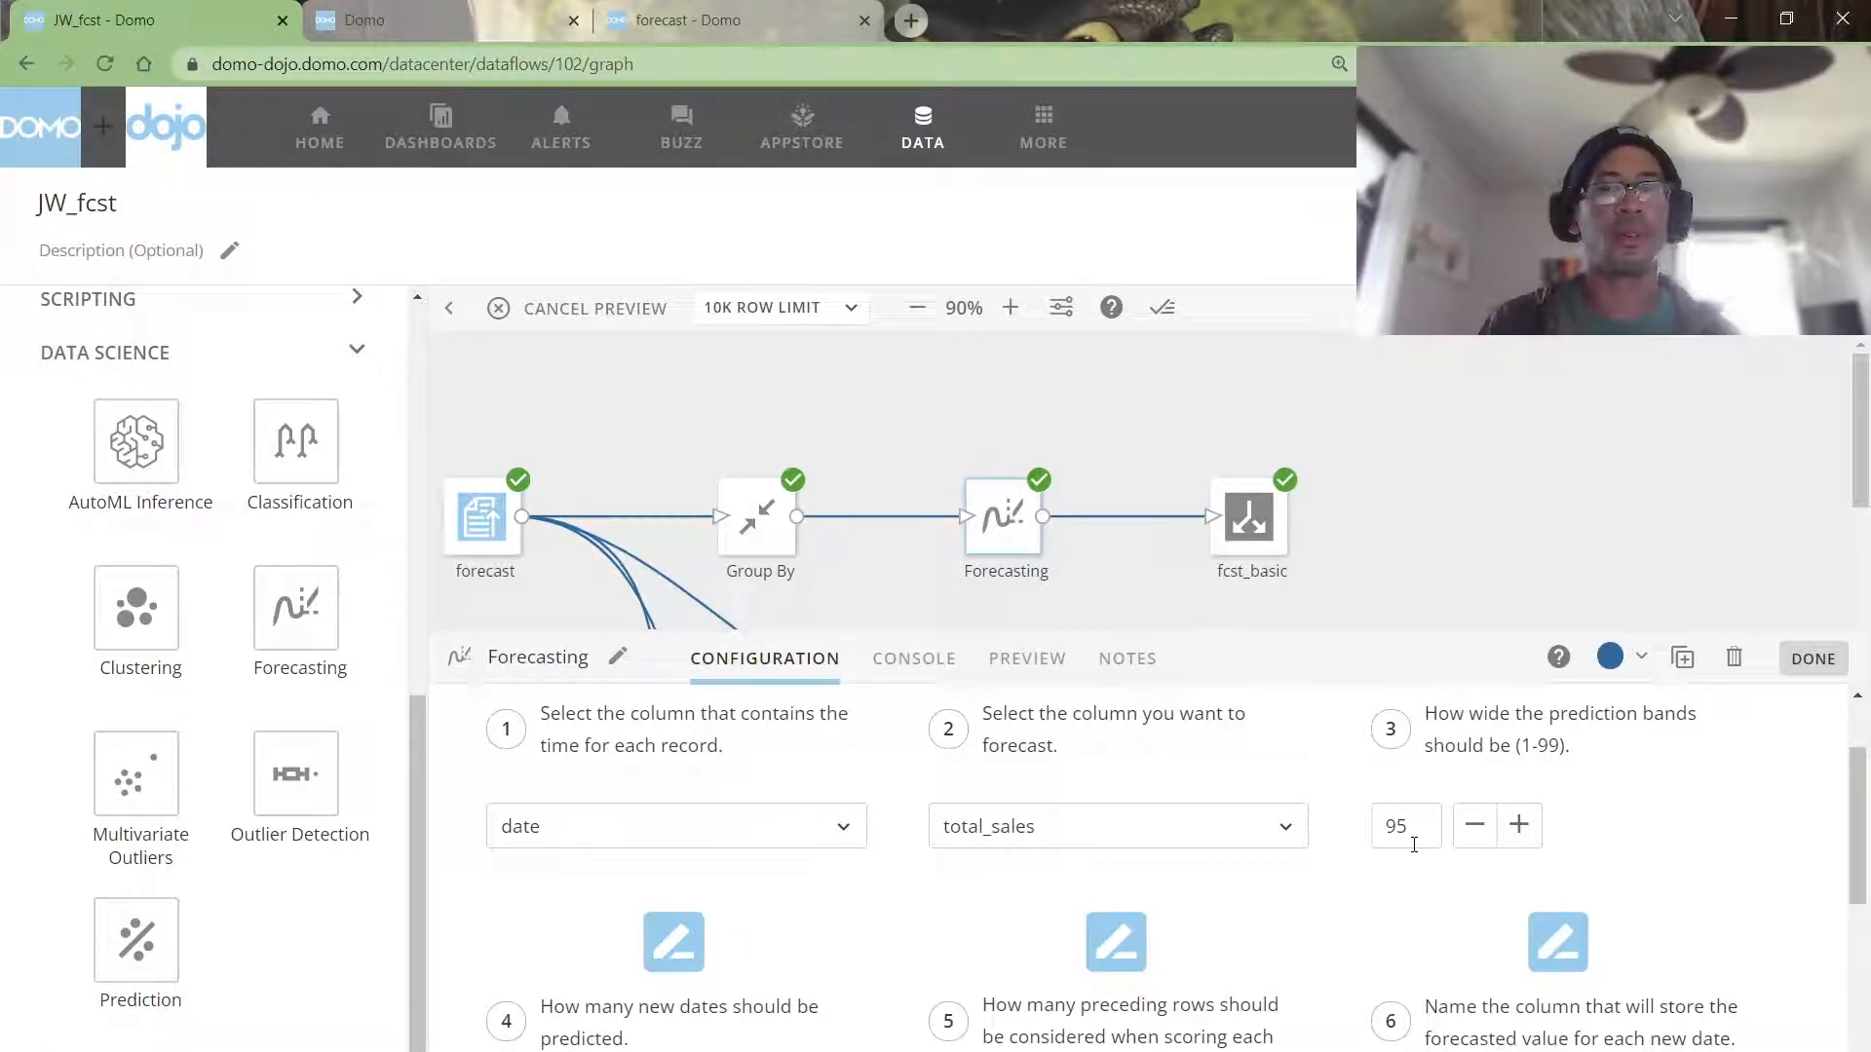
scroll(1413, 844, down, 3)
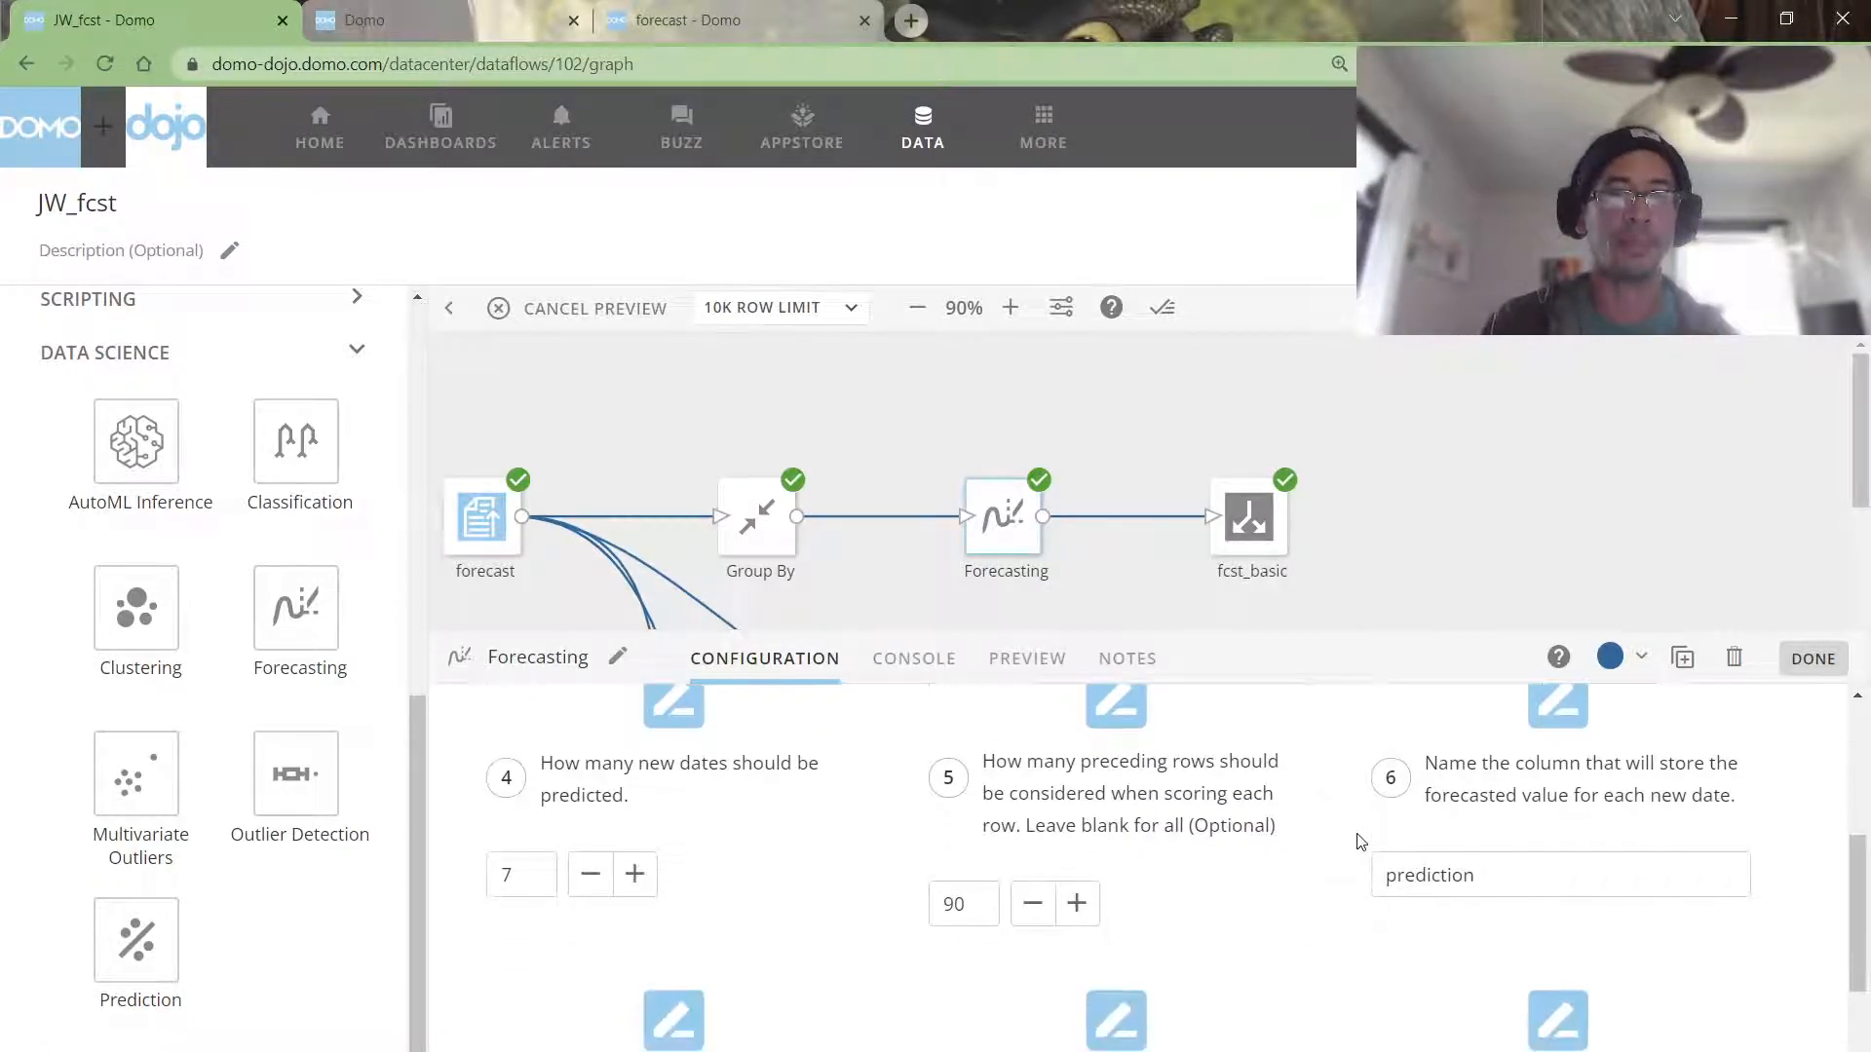
scroll(1356, 839, up, 2)
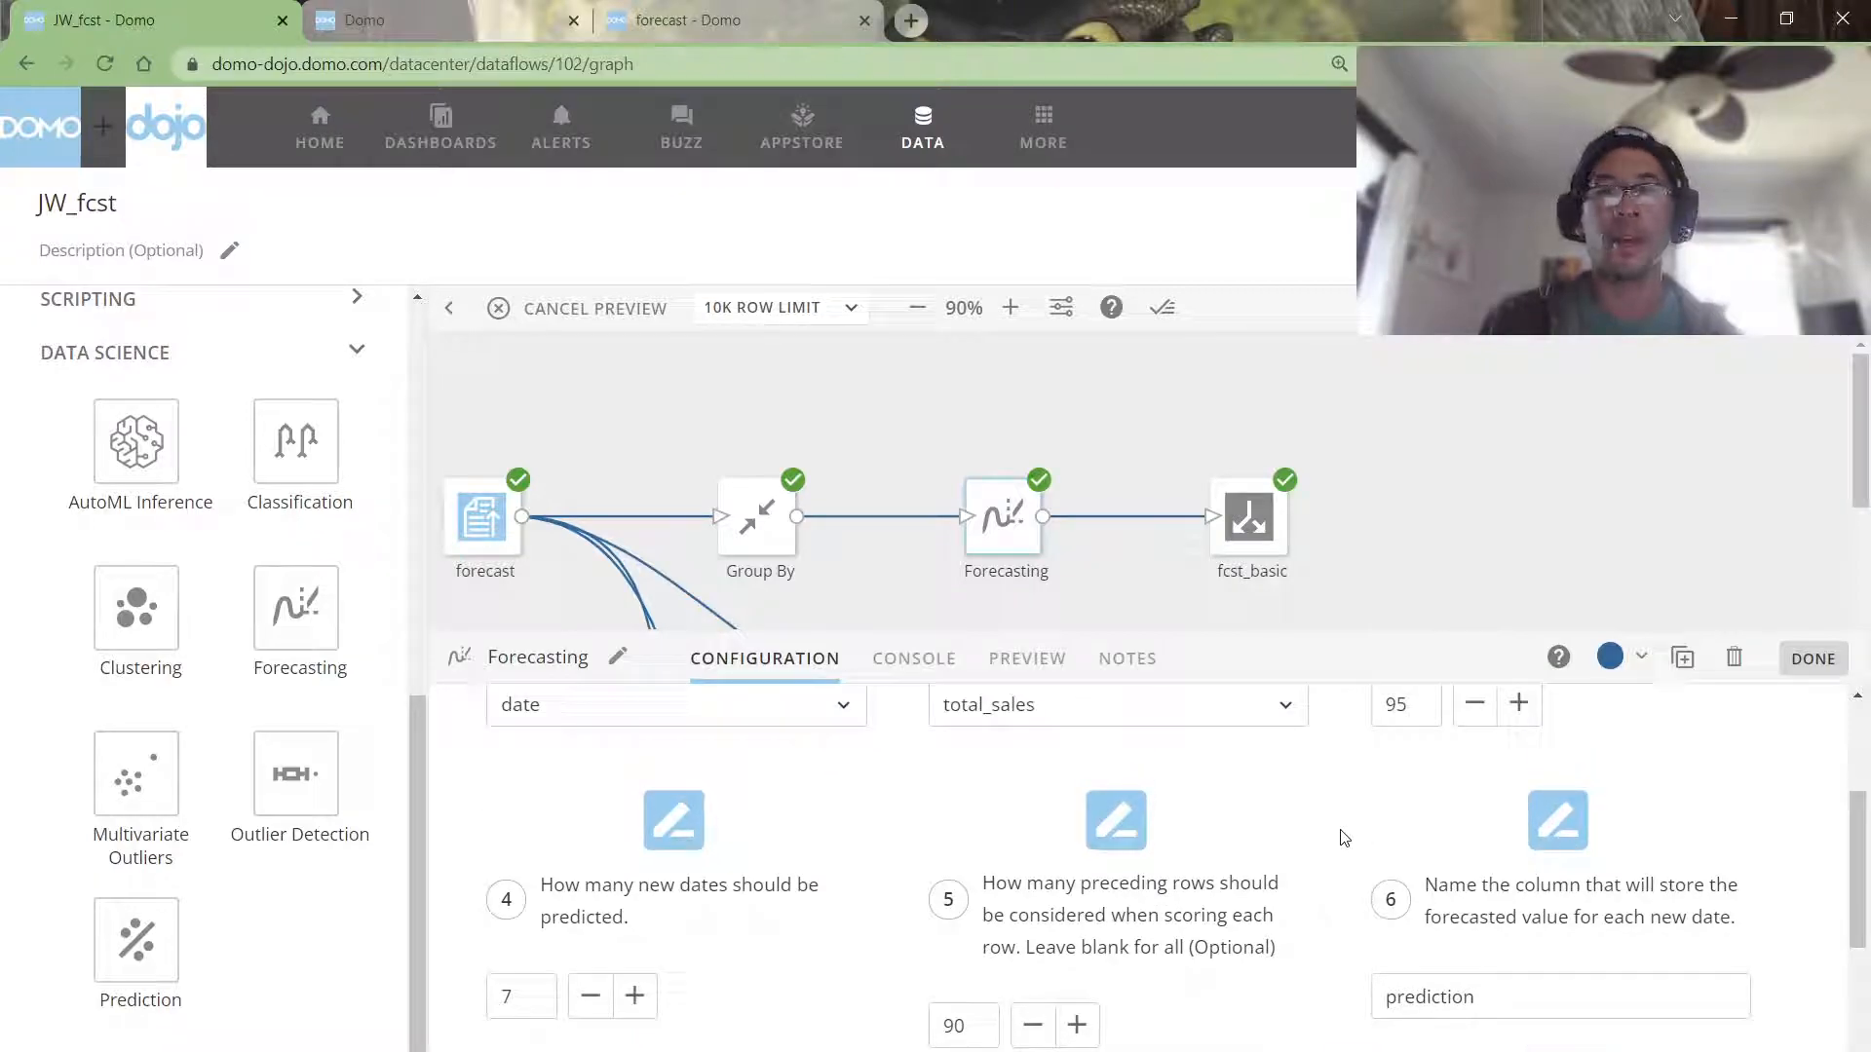
scroll(1342, 838, down, 2)
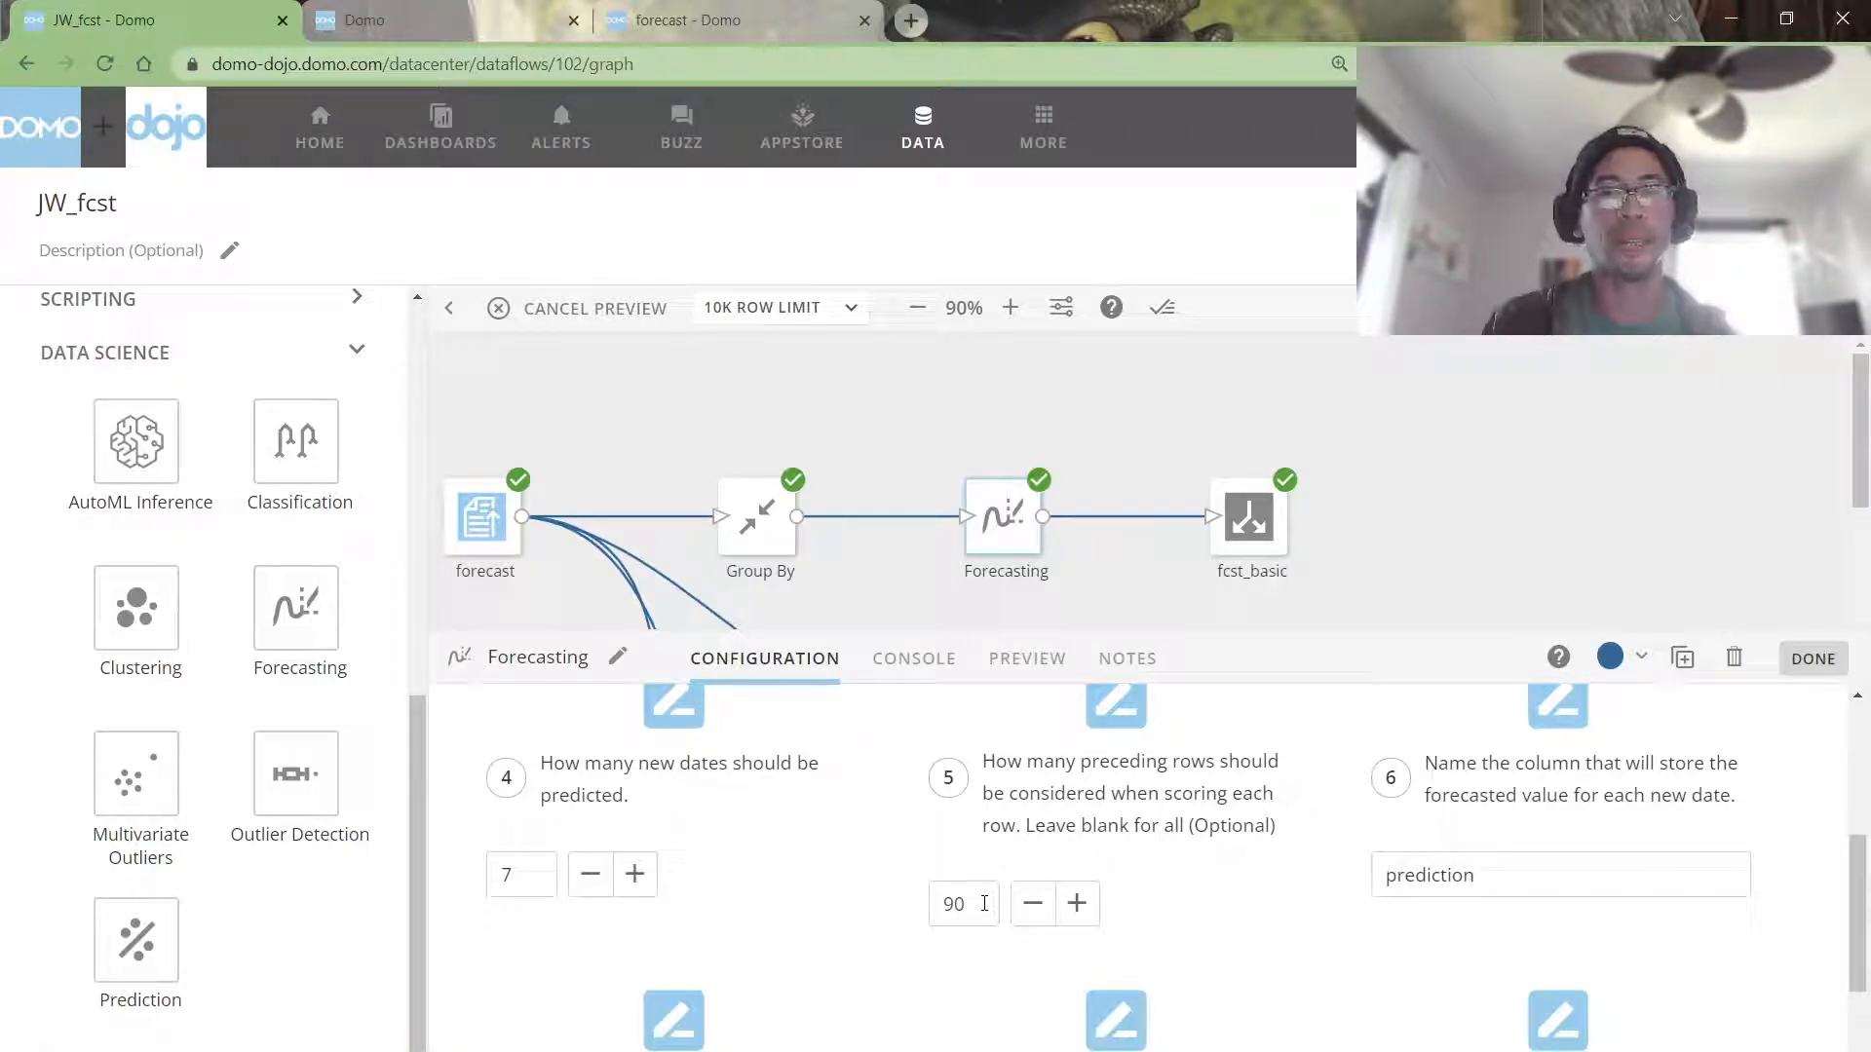
scroll(984, 903, down, 3)
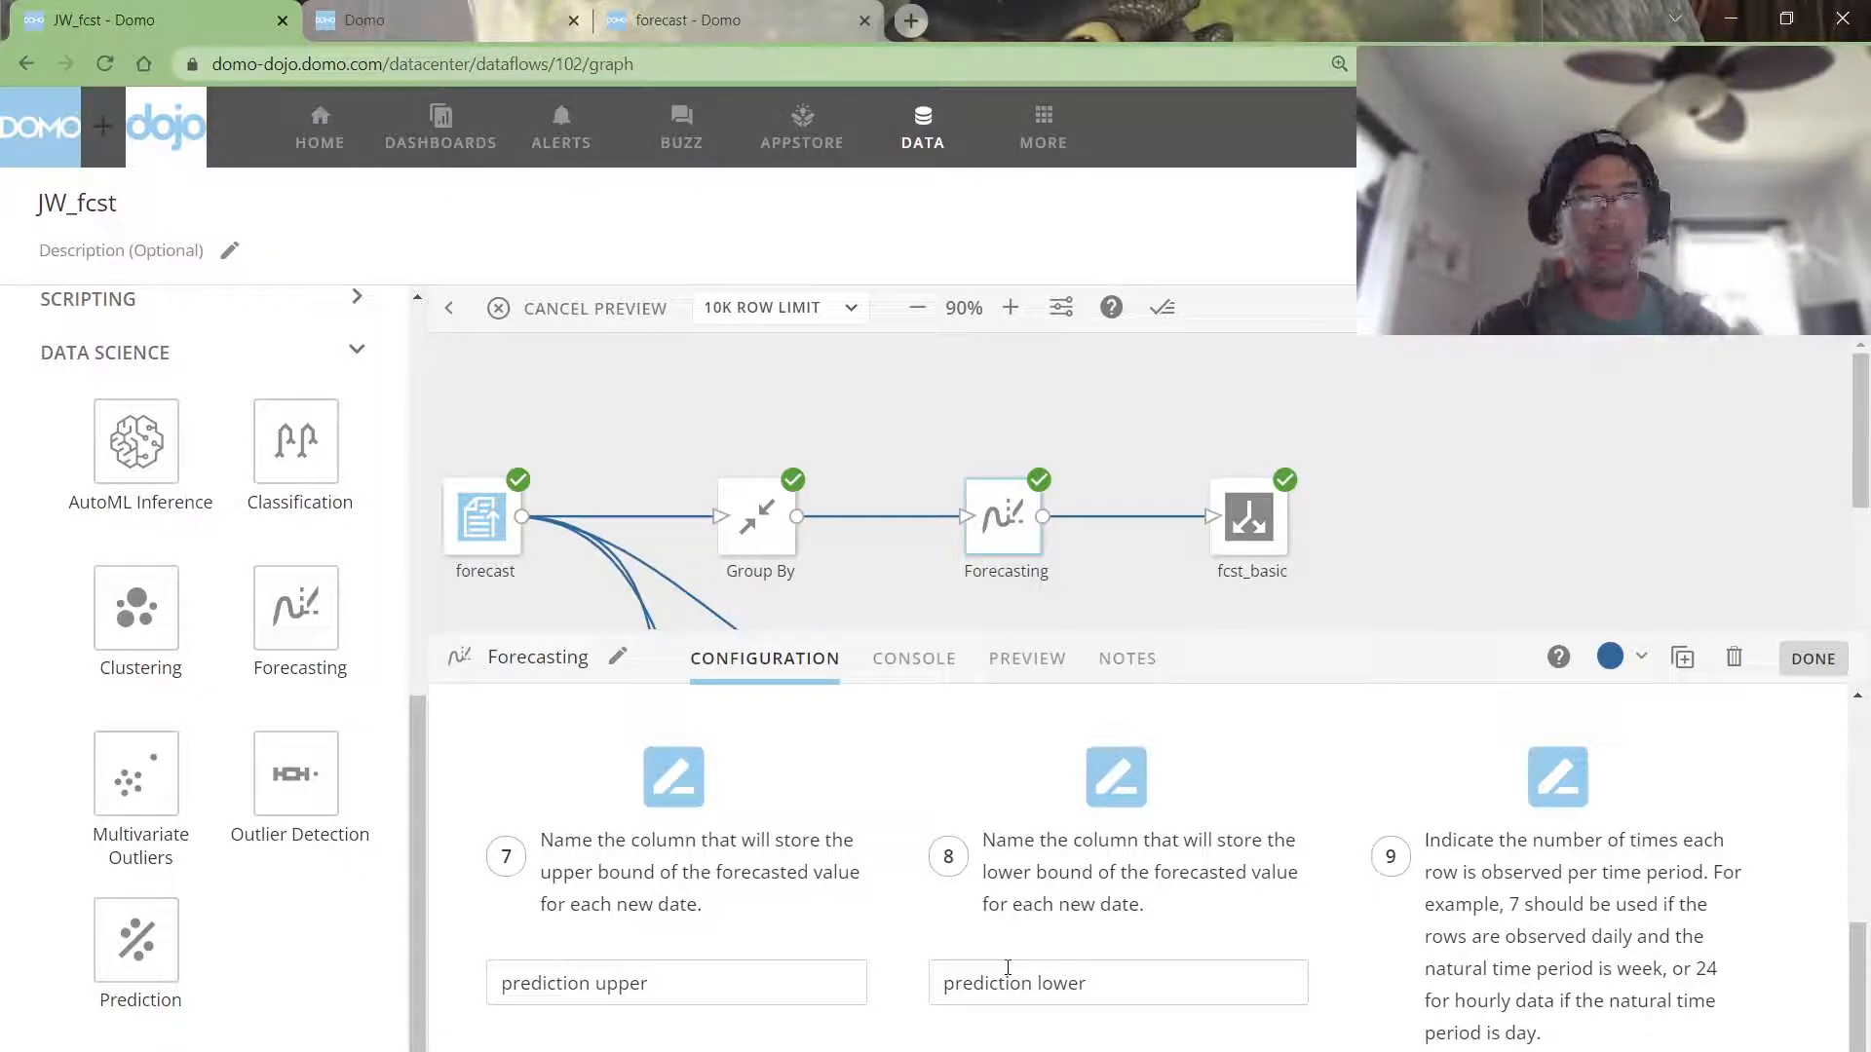
scroll(1035, 960, down, 1)
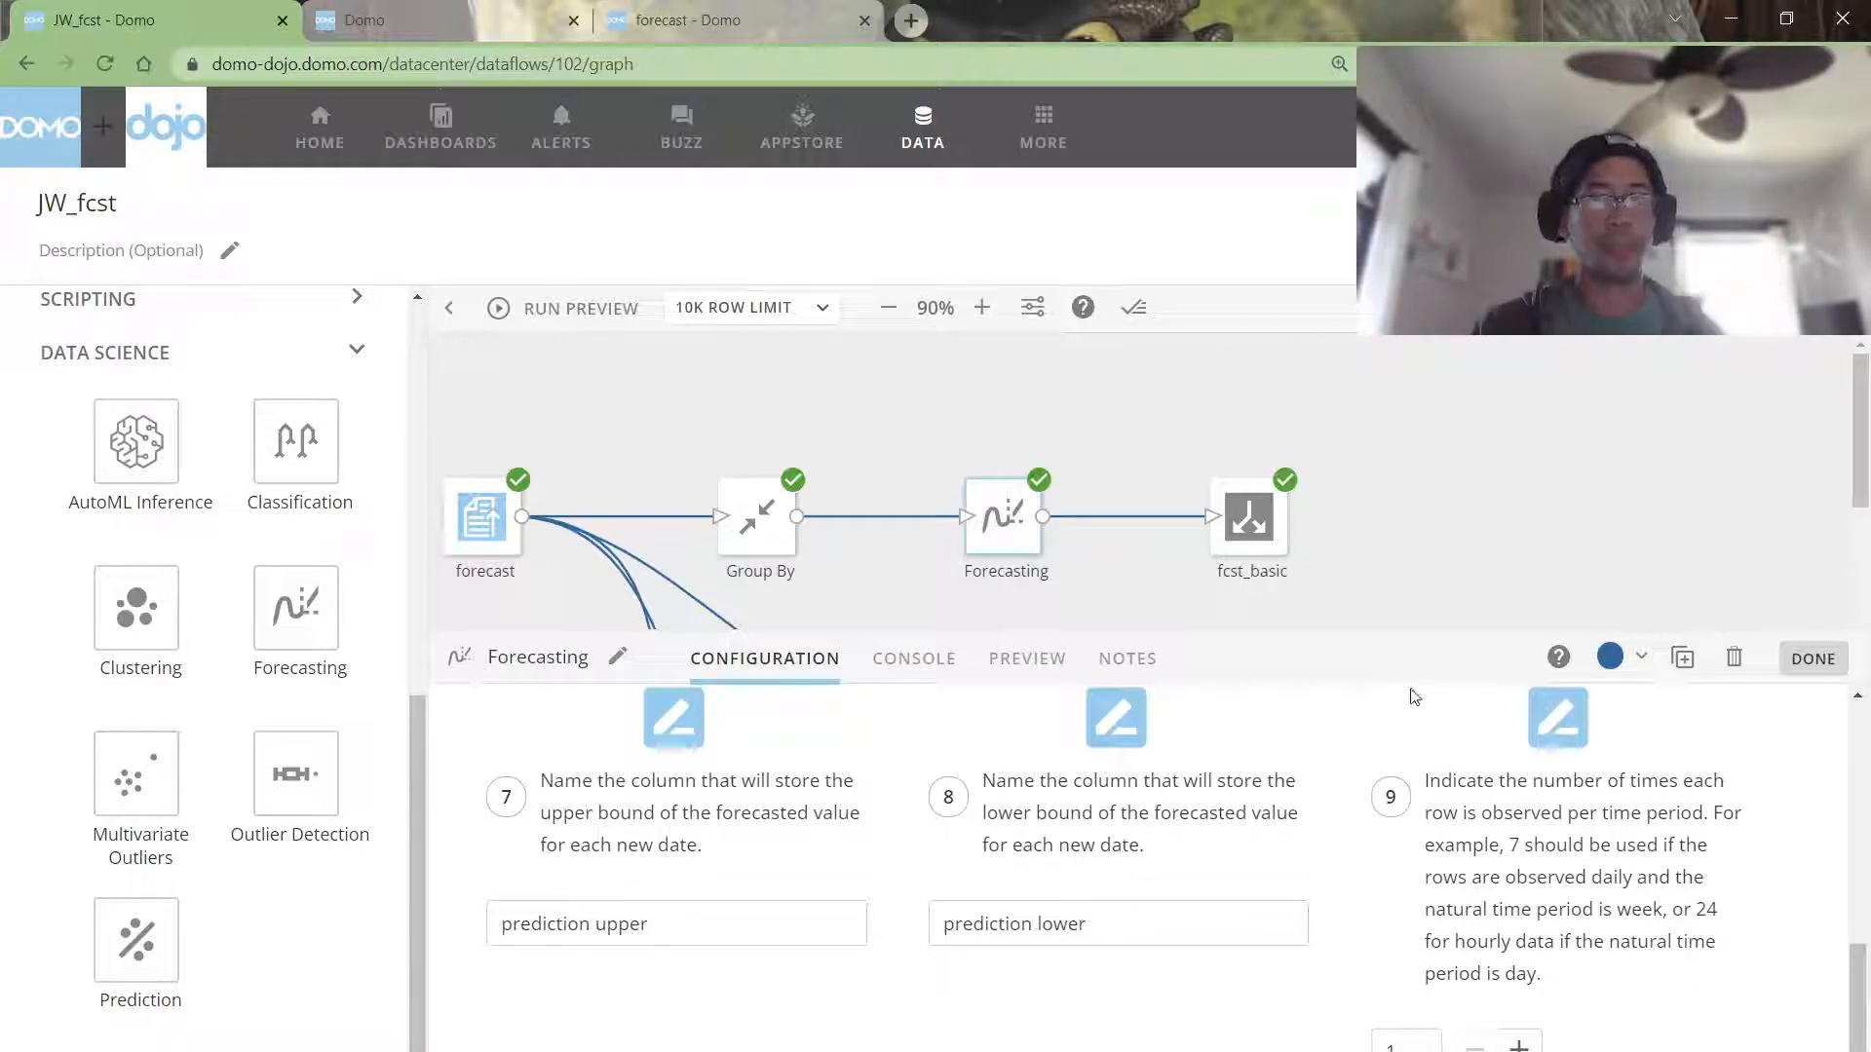
click(1436, 565)
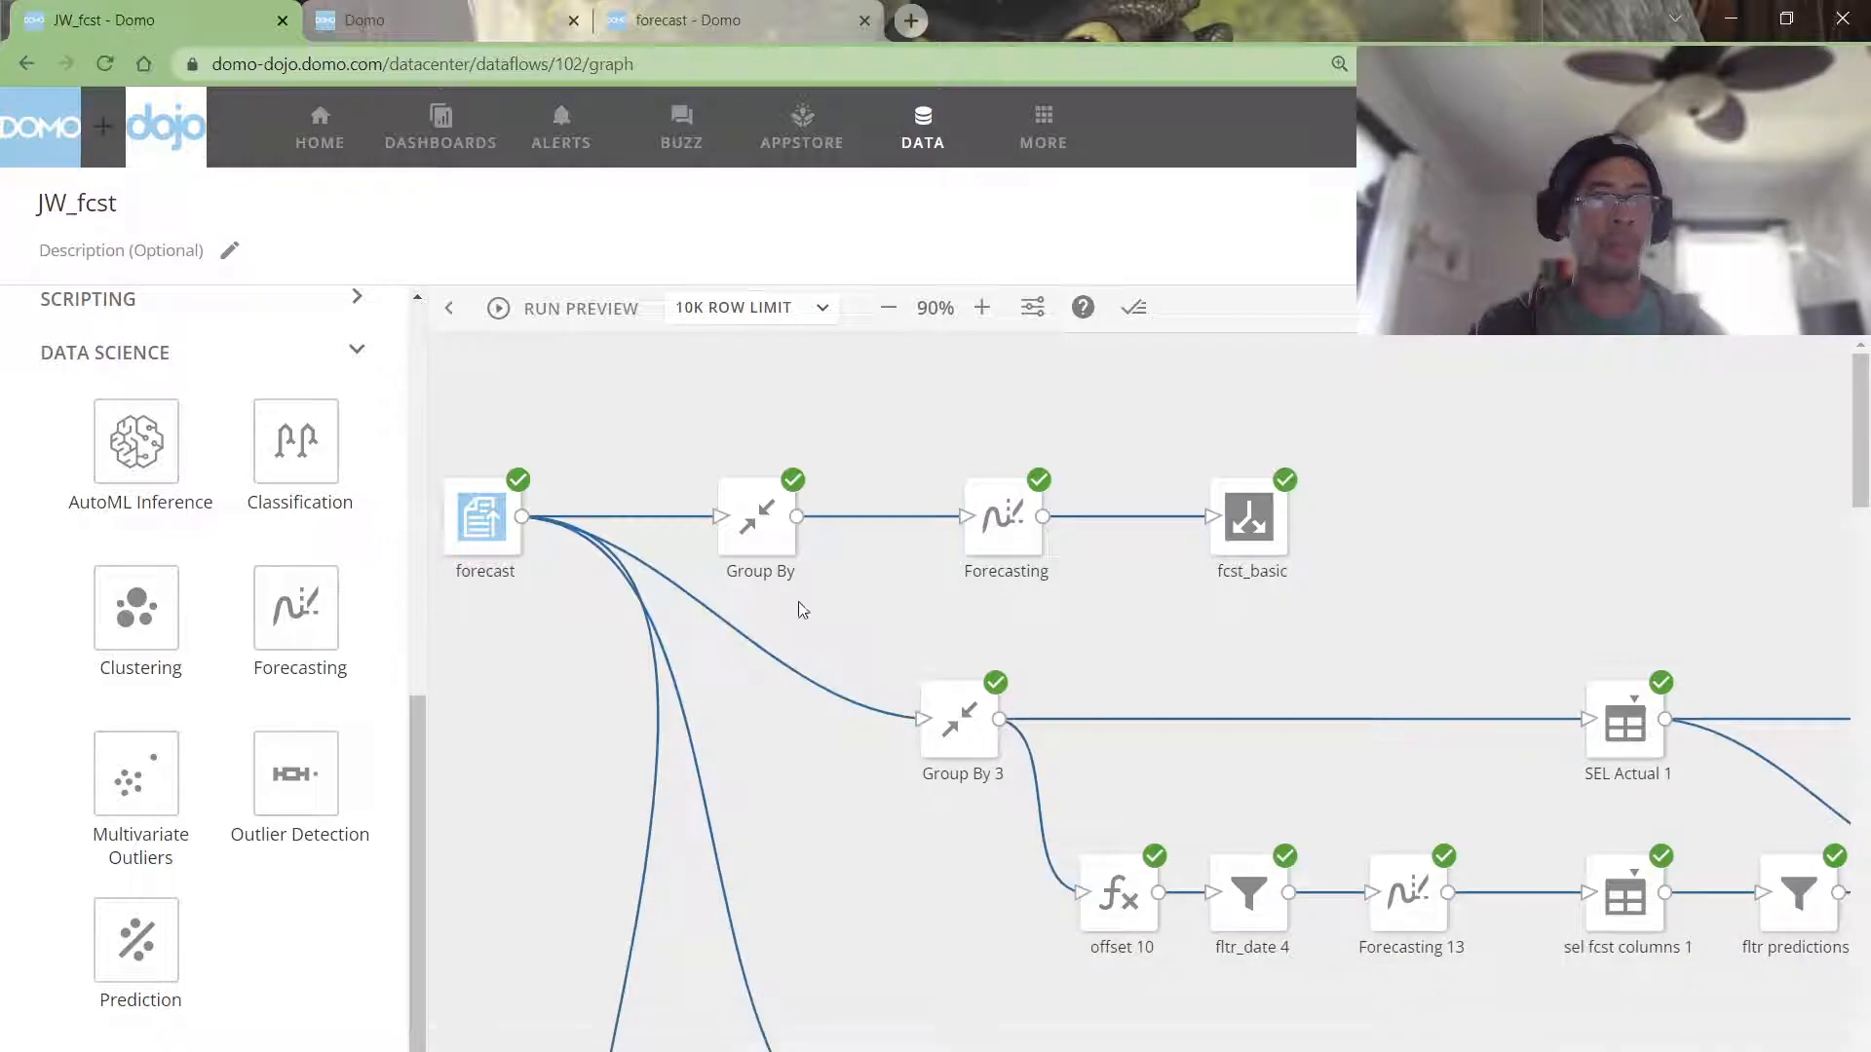
Step: Preview the Group By action's output and highlight several of its date and total_sales values
click(764, 539)
click(890, 663)
drag(565, 830, 645, 973)
drag(928, 791, 954, 967)
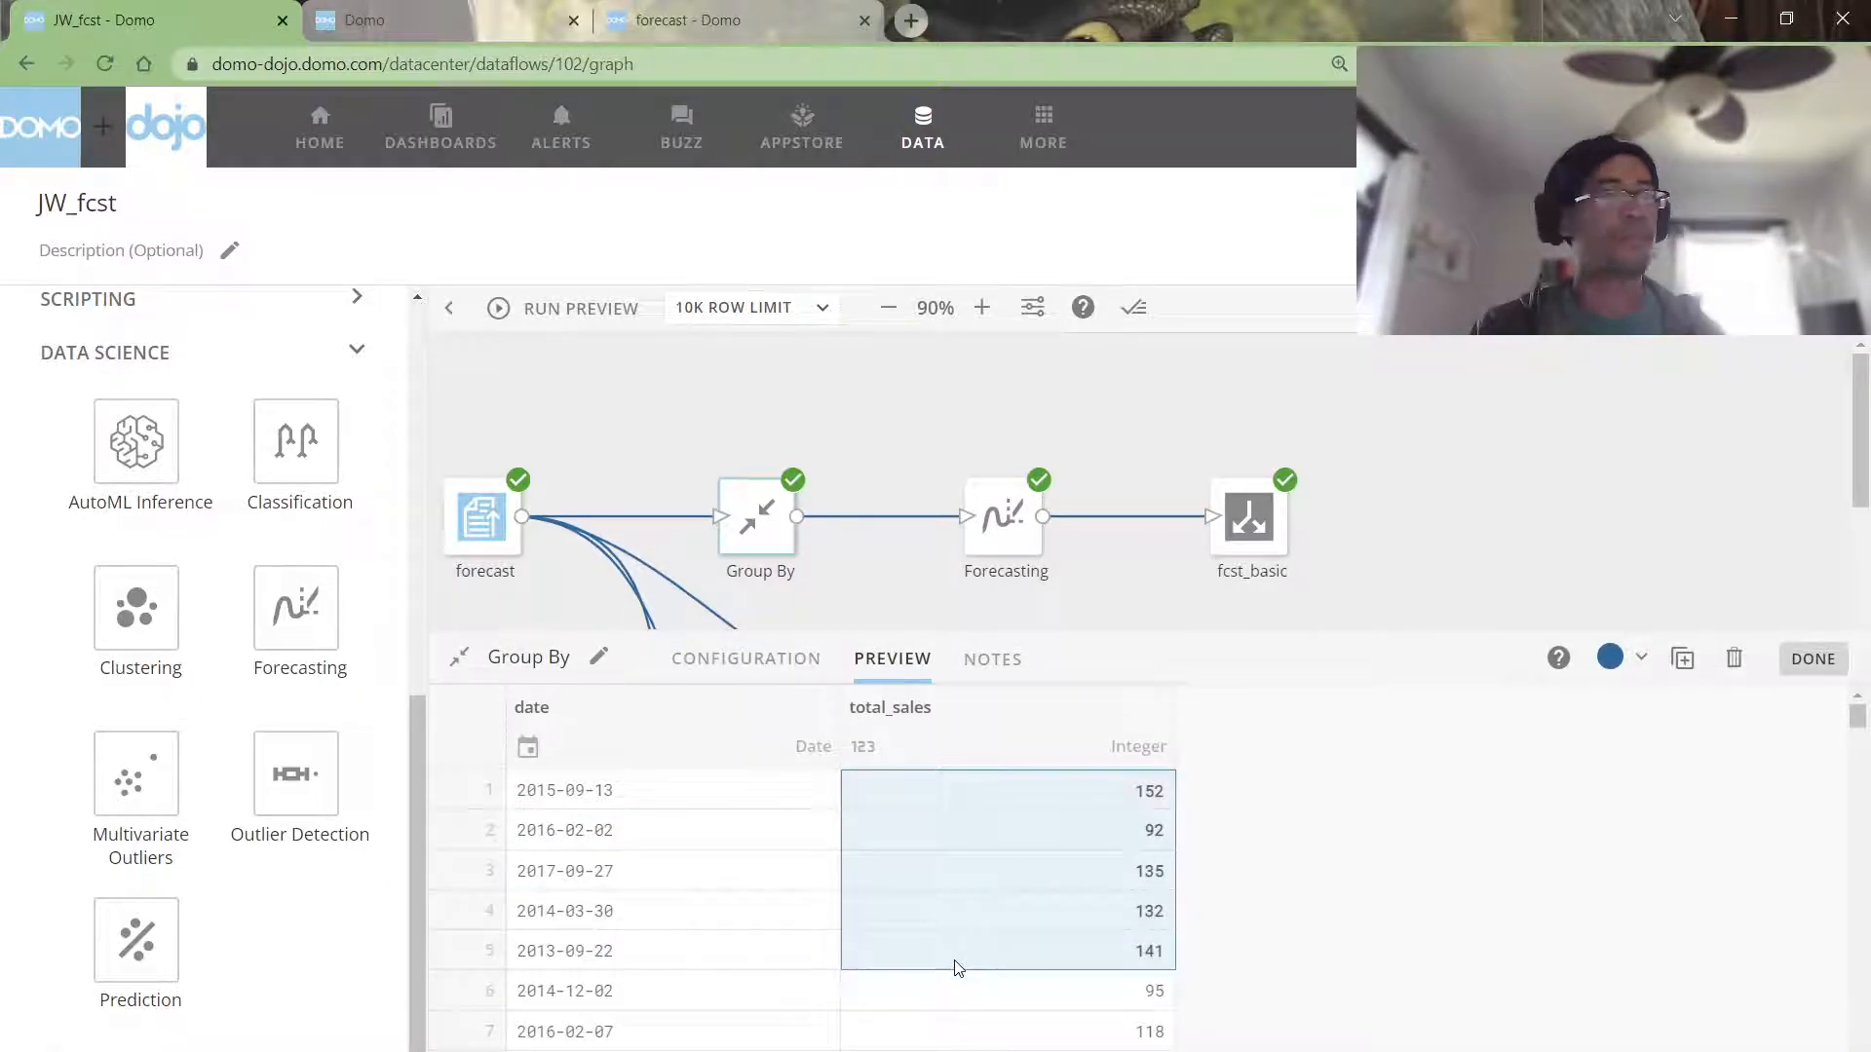
Step: Preview the Forecasting action's output and examine the total_sales, prediction, prediction upper and prediction lower columns down through the later rows
click(992, 556)
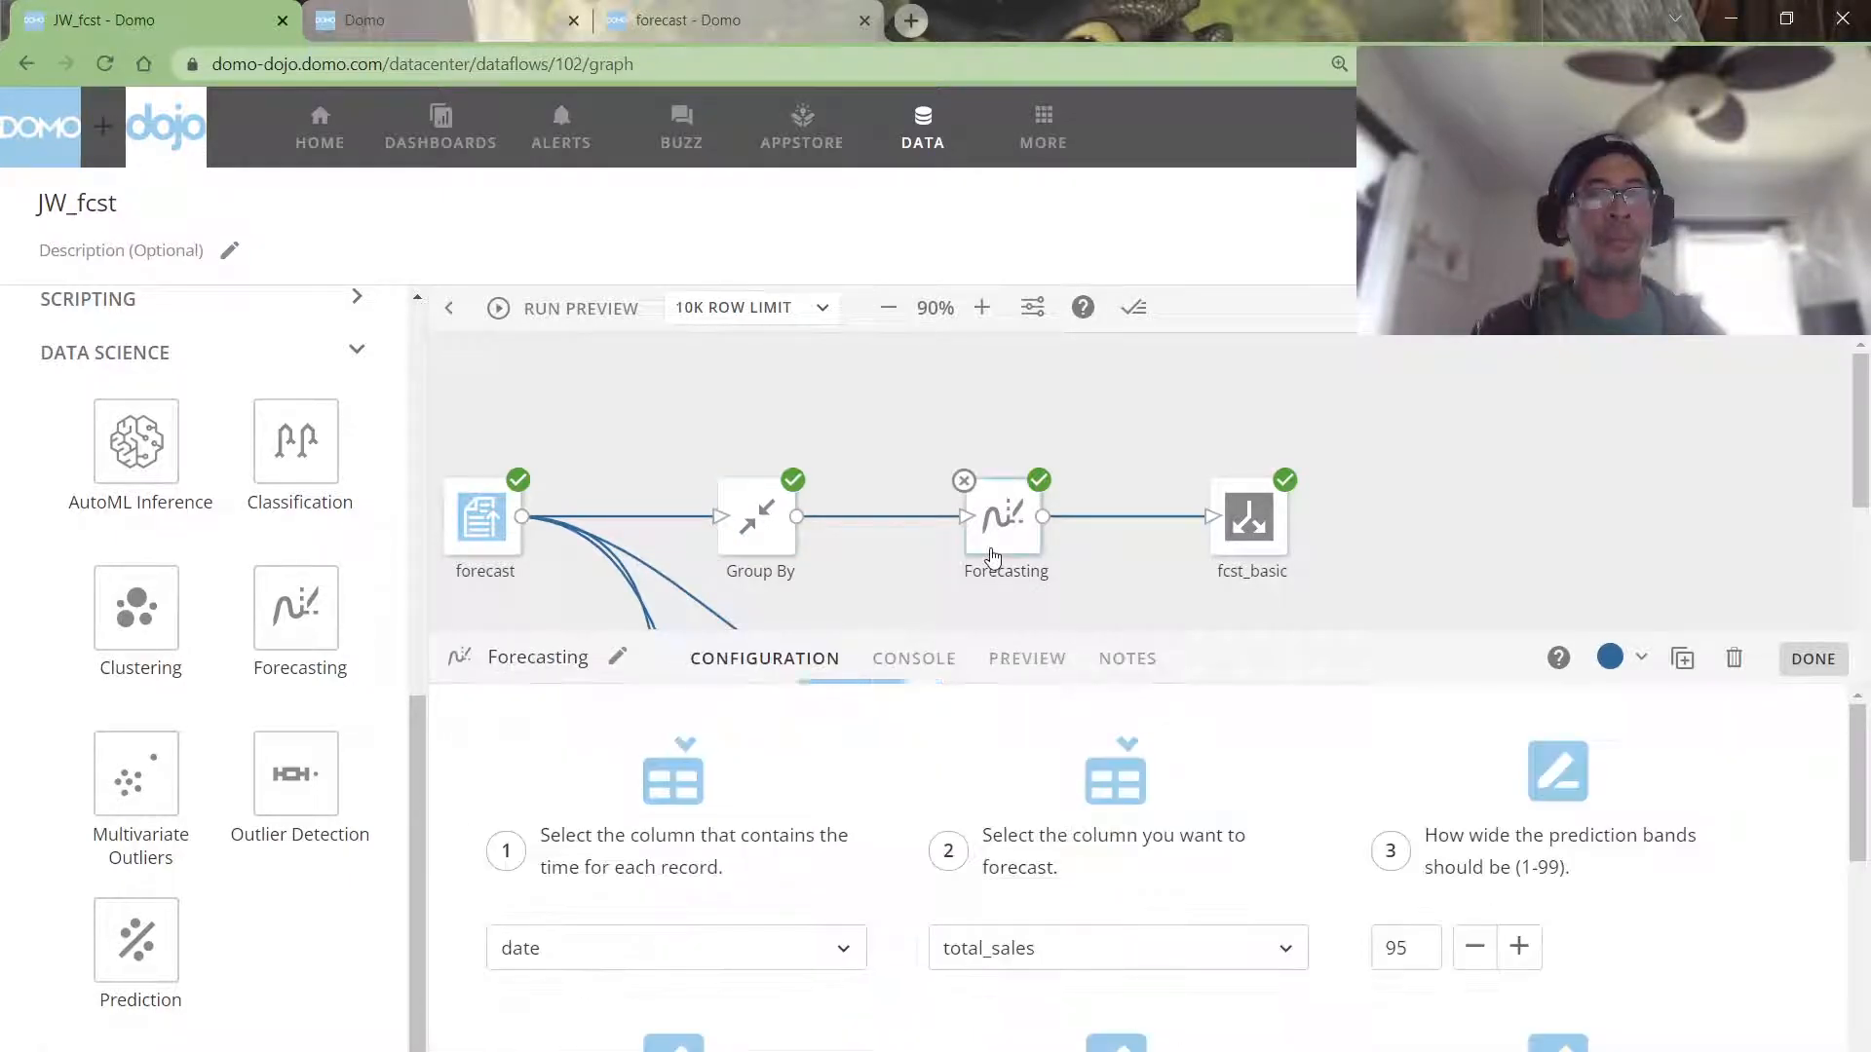
click(999, 663)
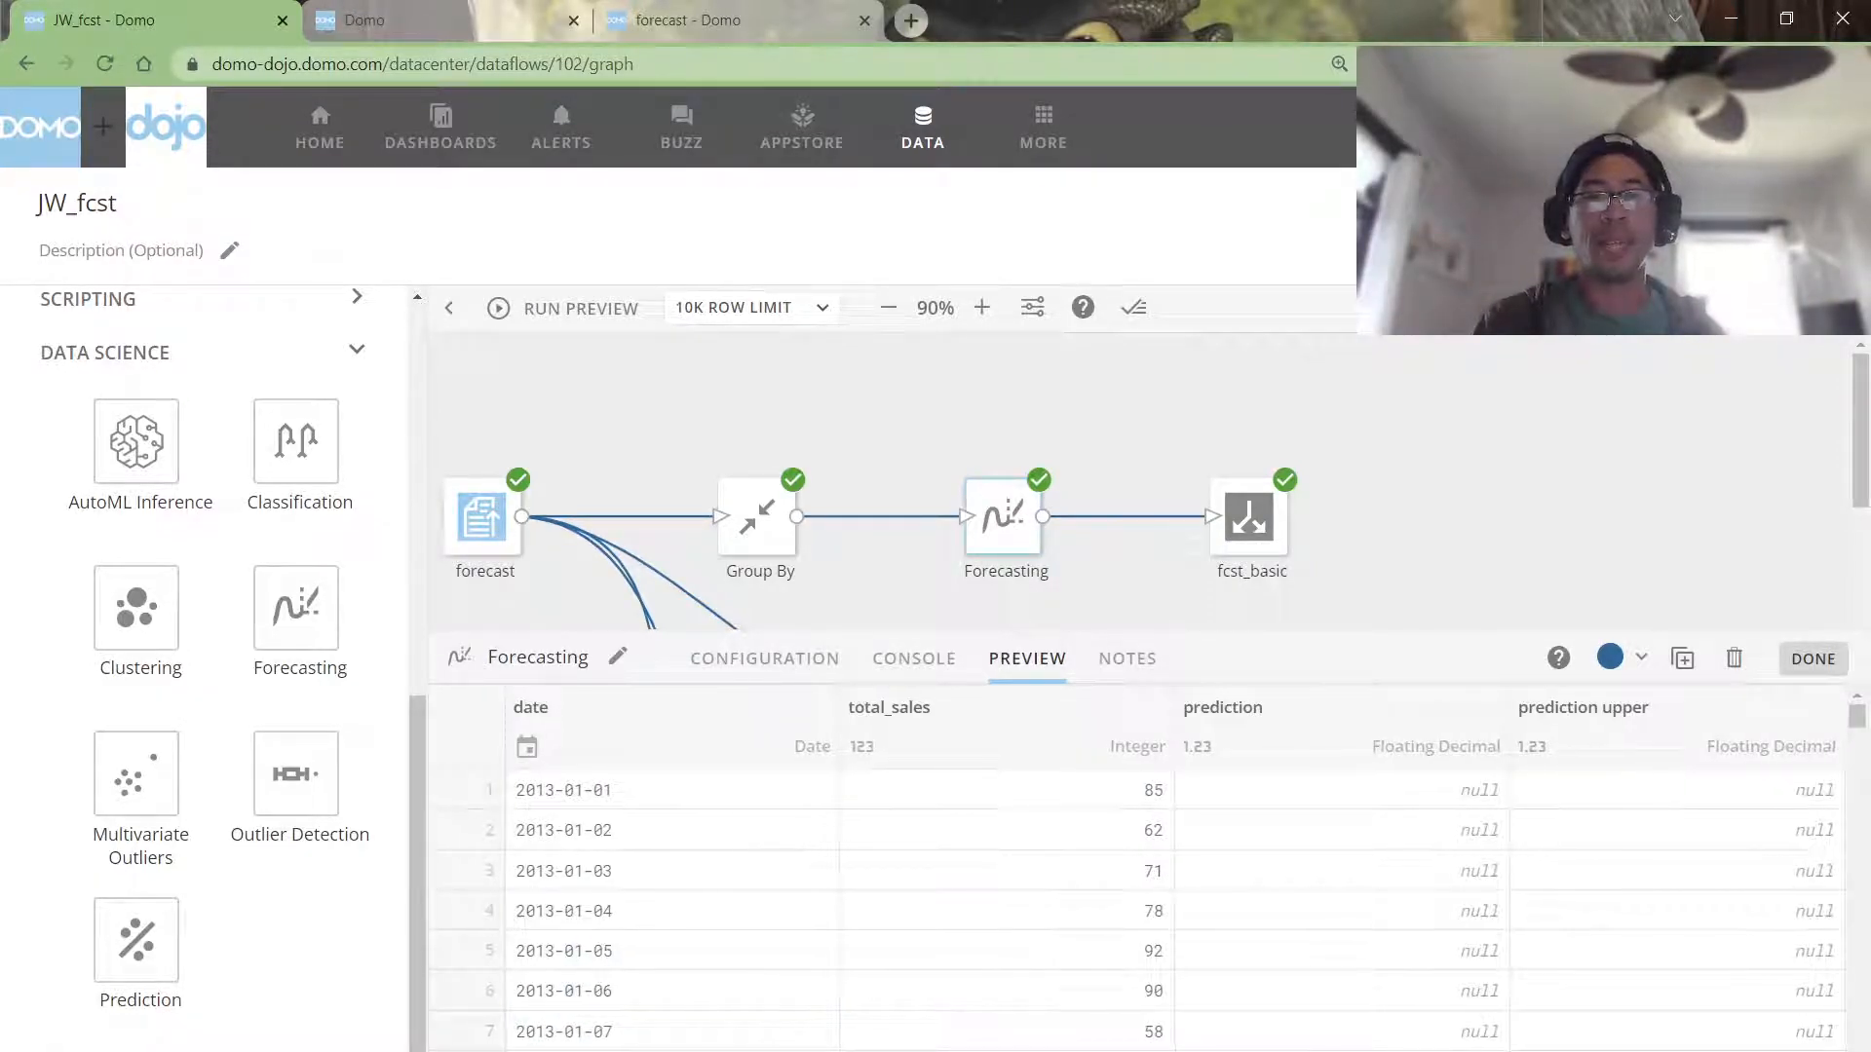
drag(811, 1051, 851, 1051)
drag(652, 823, 1612, 969)
drag(1746, 950, 1869, 950)
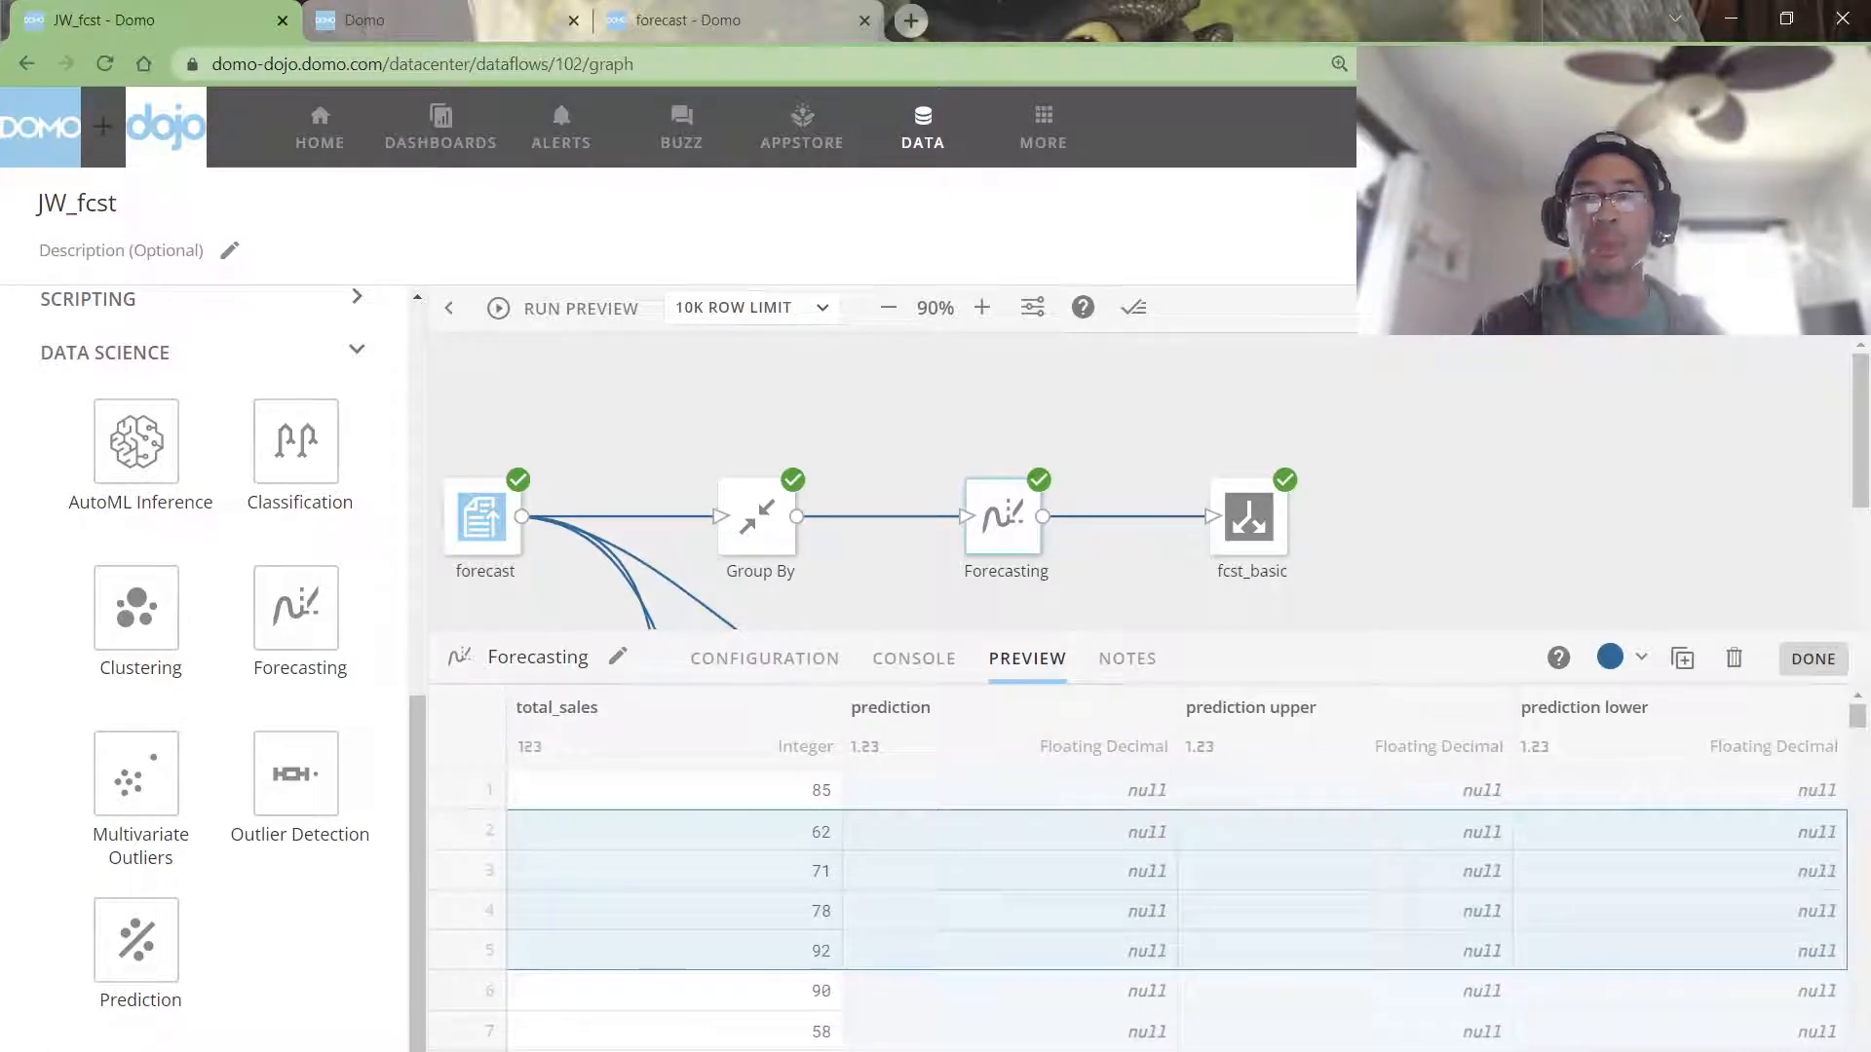
drag(722, 869, 797, 974)
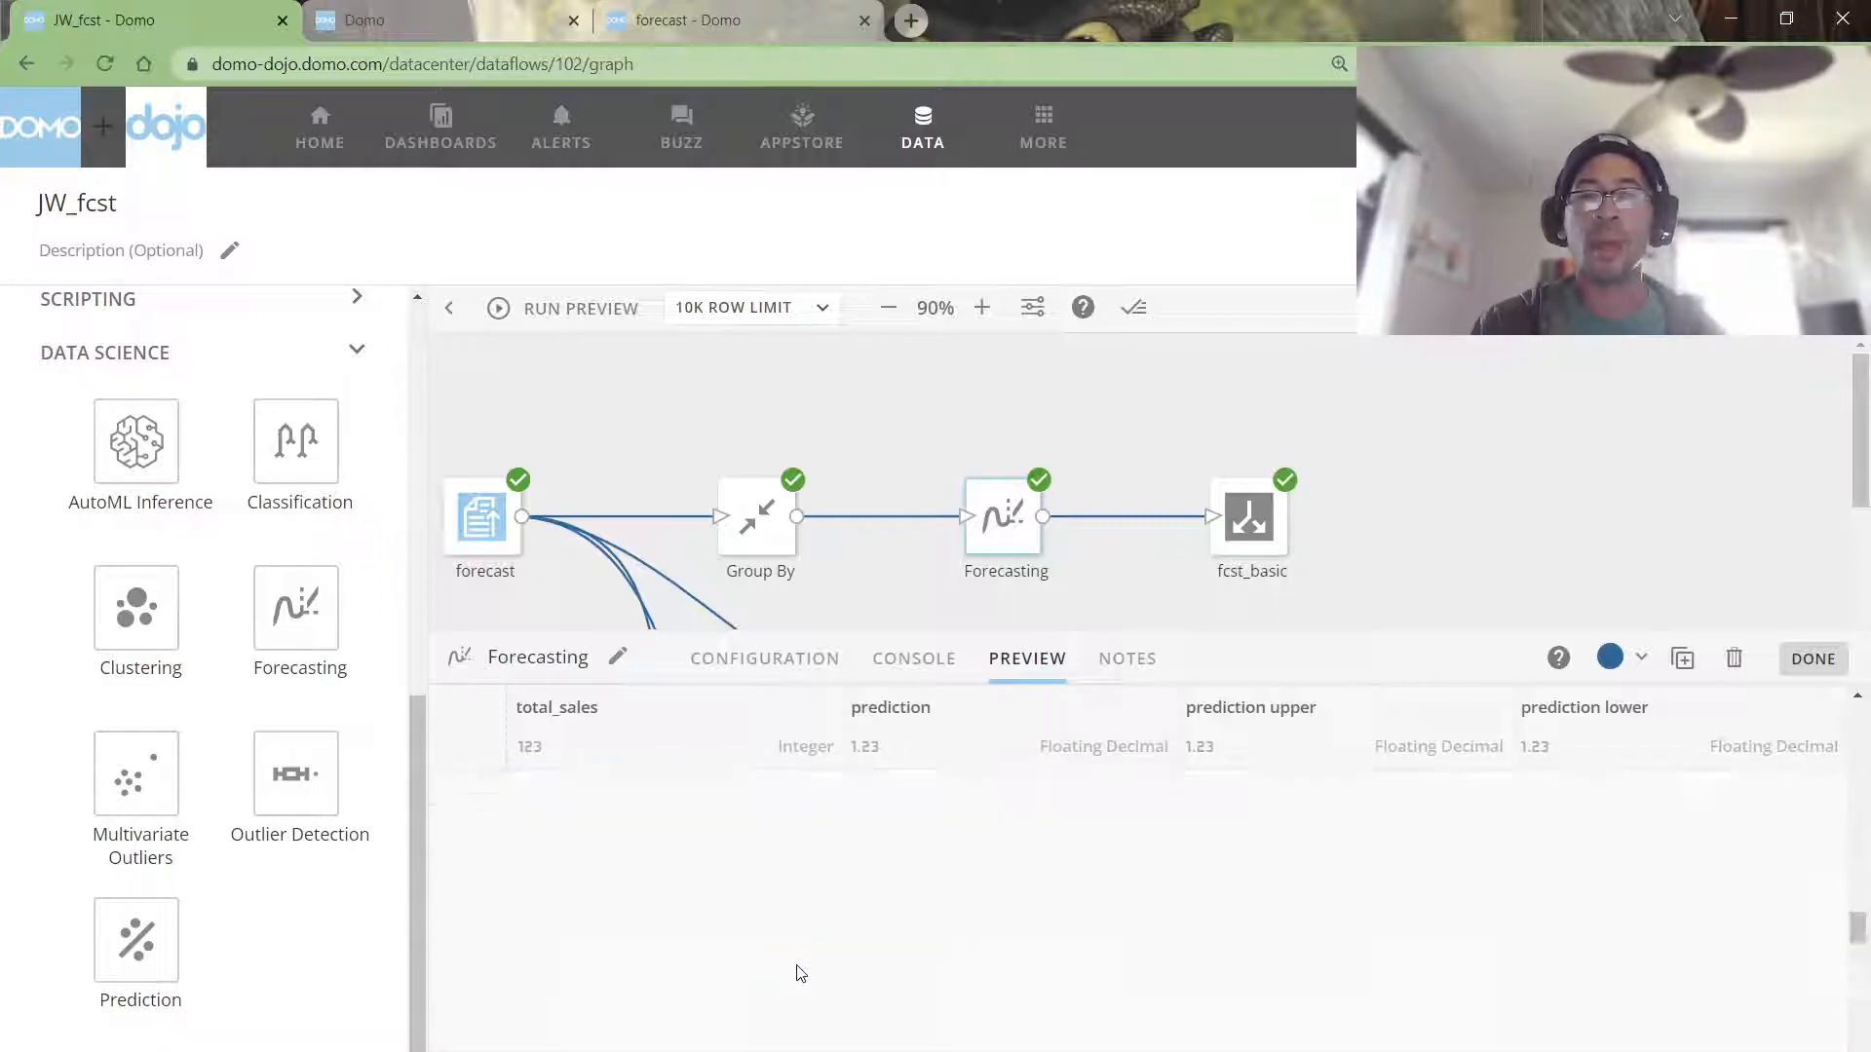
drag(1019, 840, 1653, 1036)
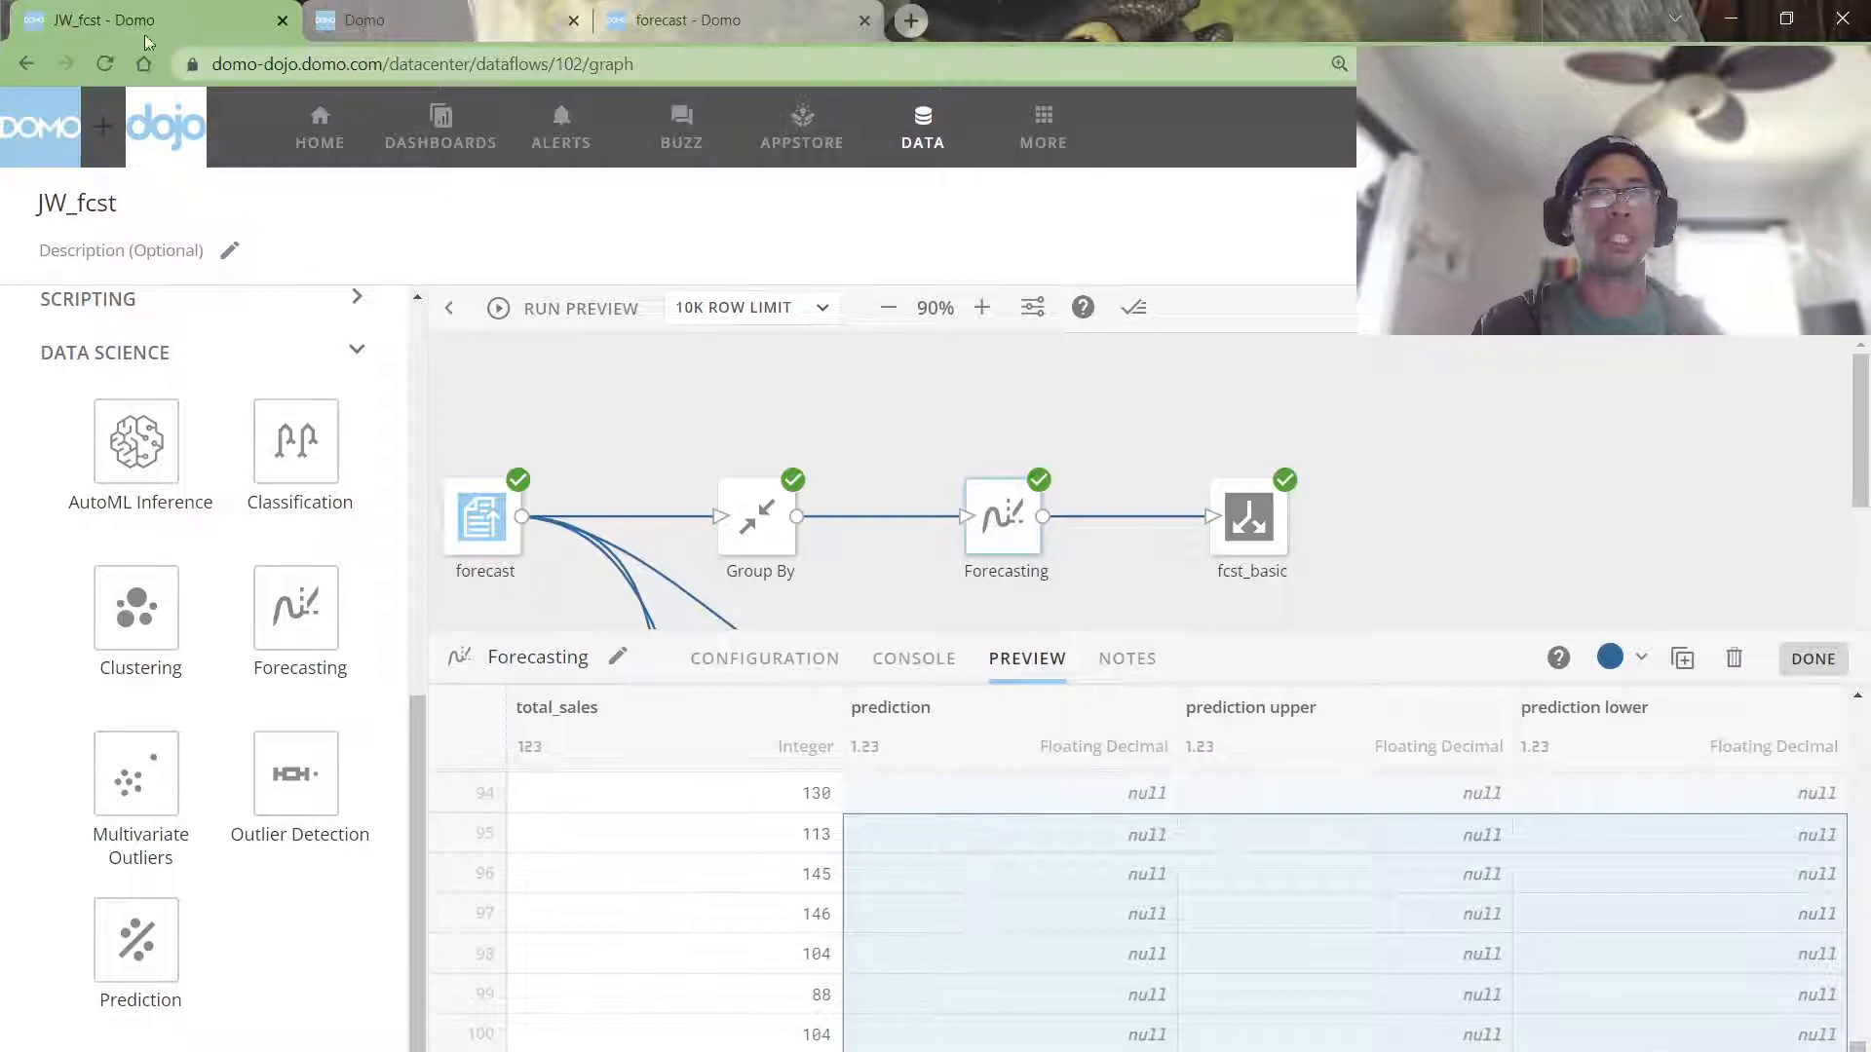
Step: Open the fcst_basic output dataset's data from the JW_fcst details in a separate browser tab and sort it by date, newest first
middle_click(24, 62)
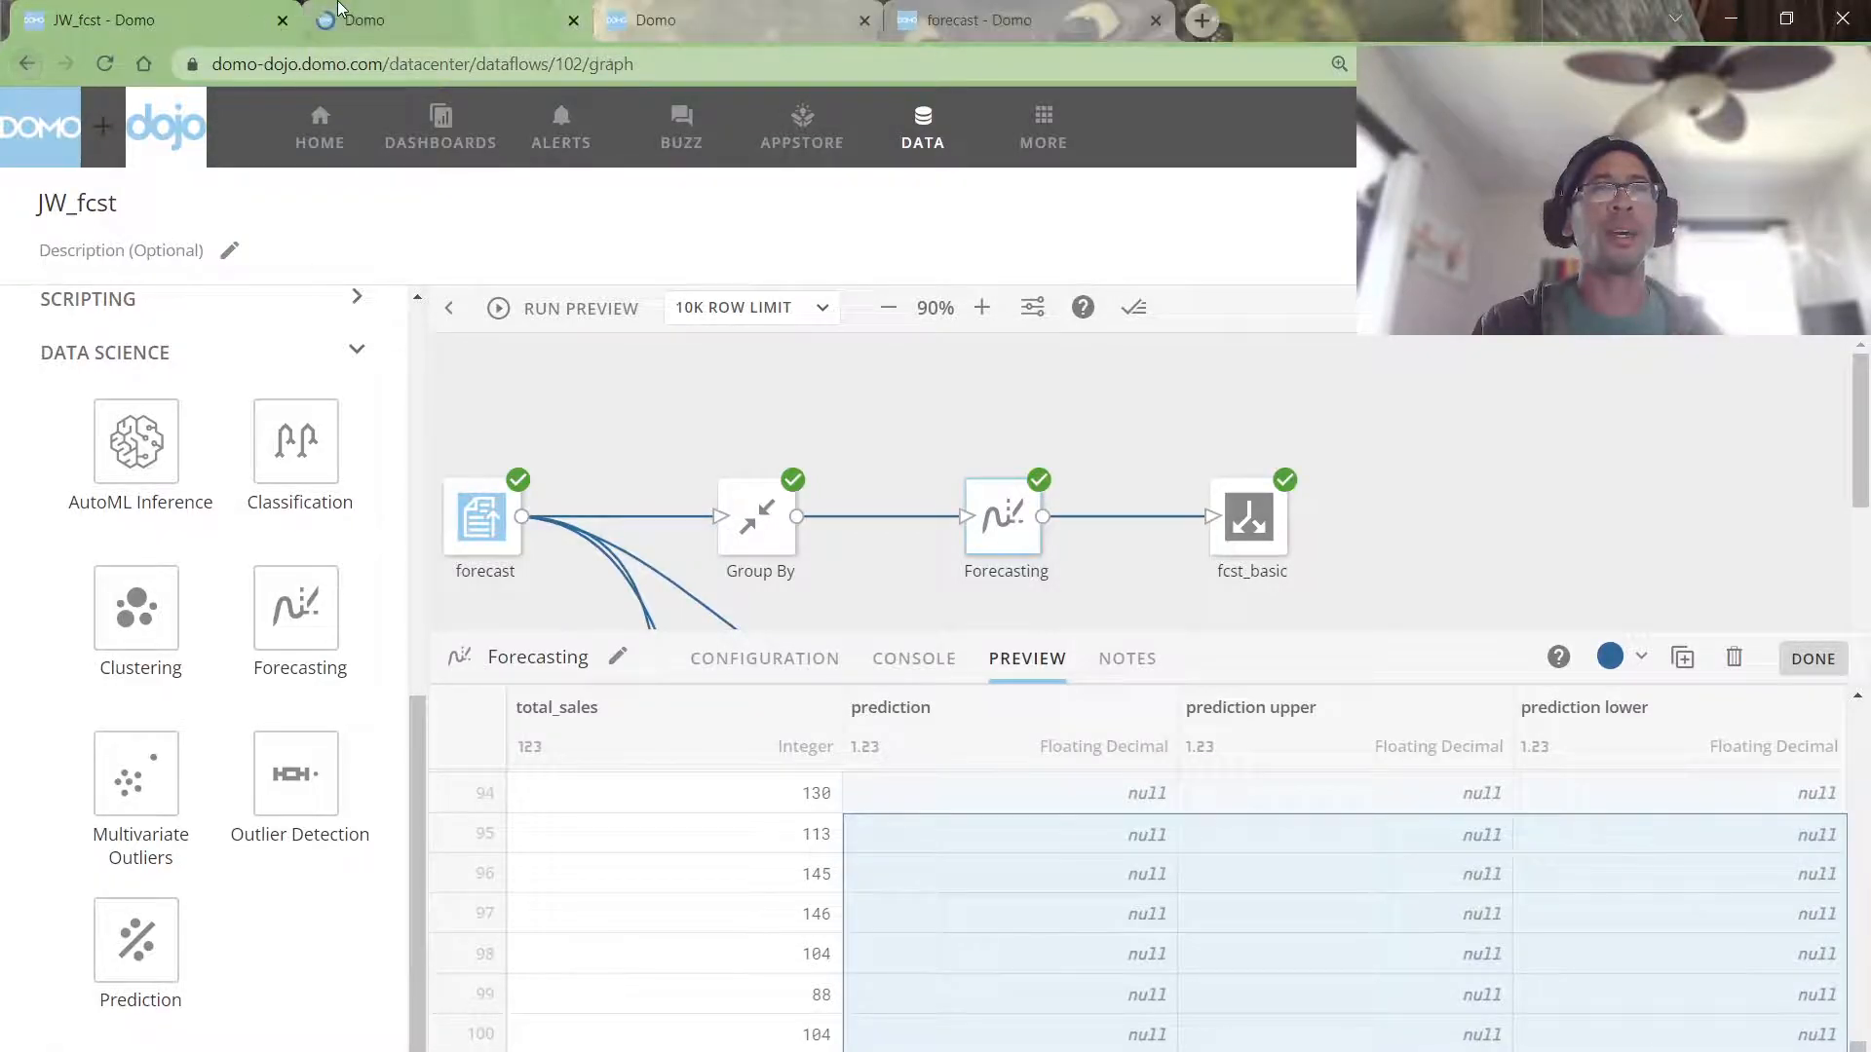
click(340, 14)
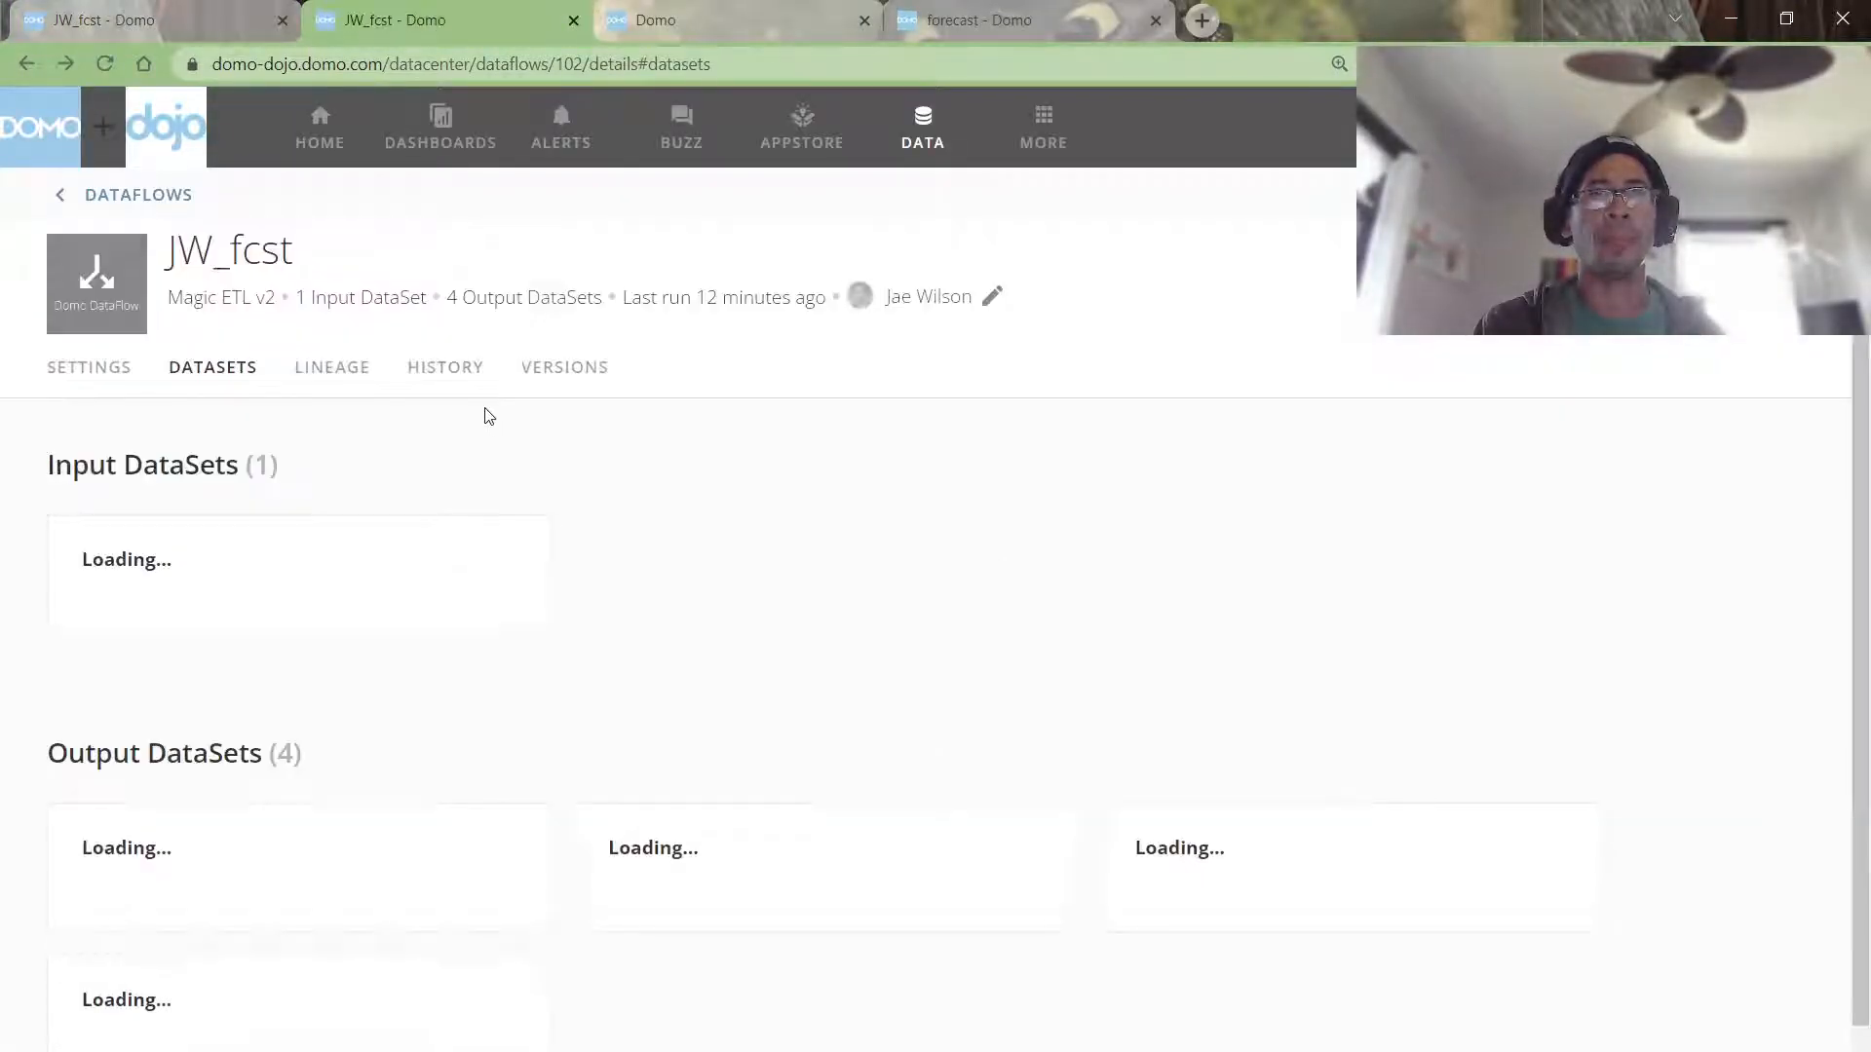
click(1261, 810)
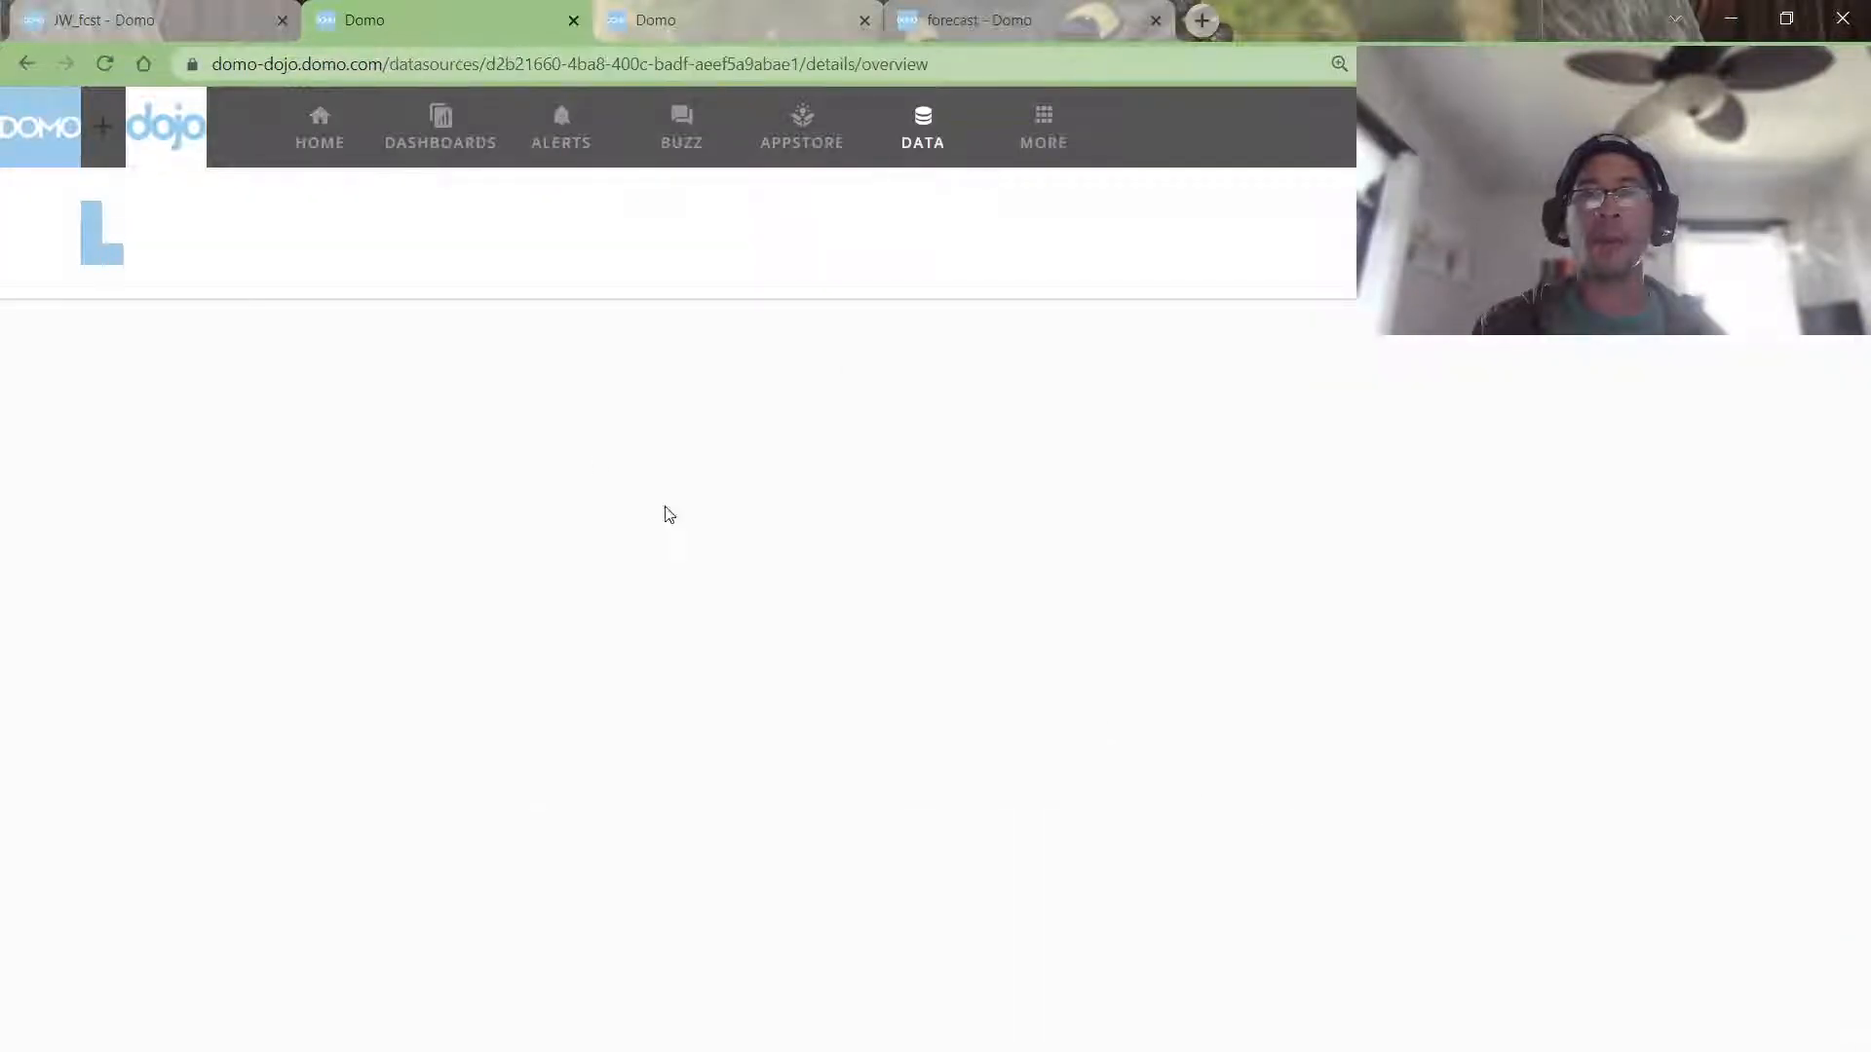
click(752, 215)
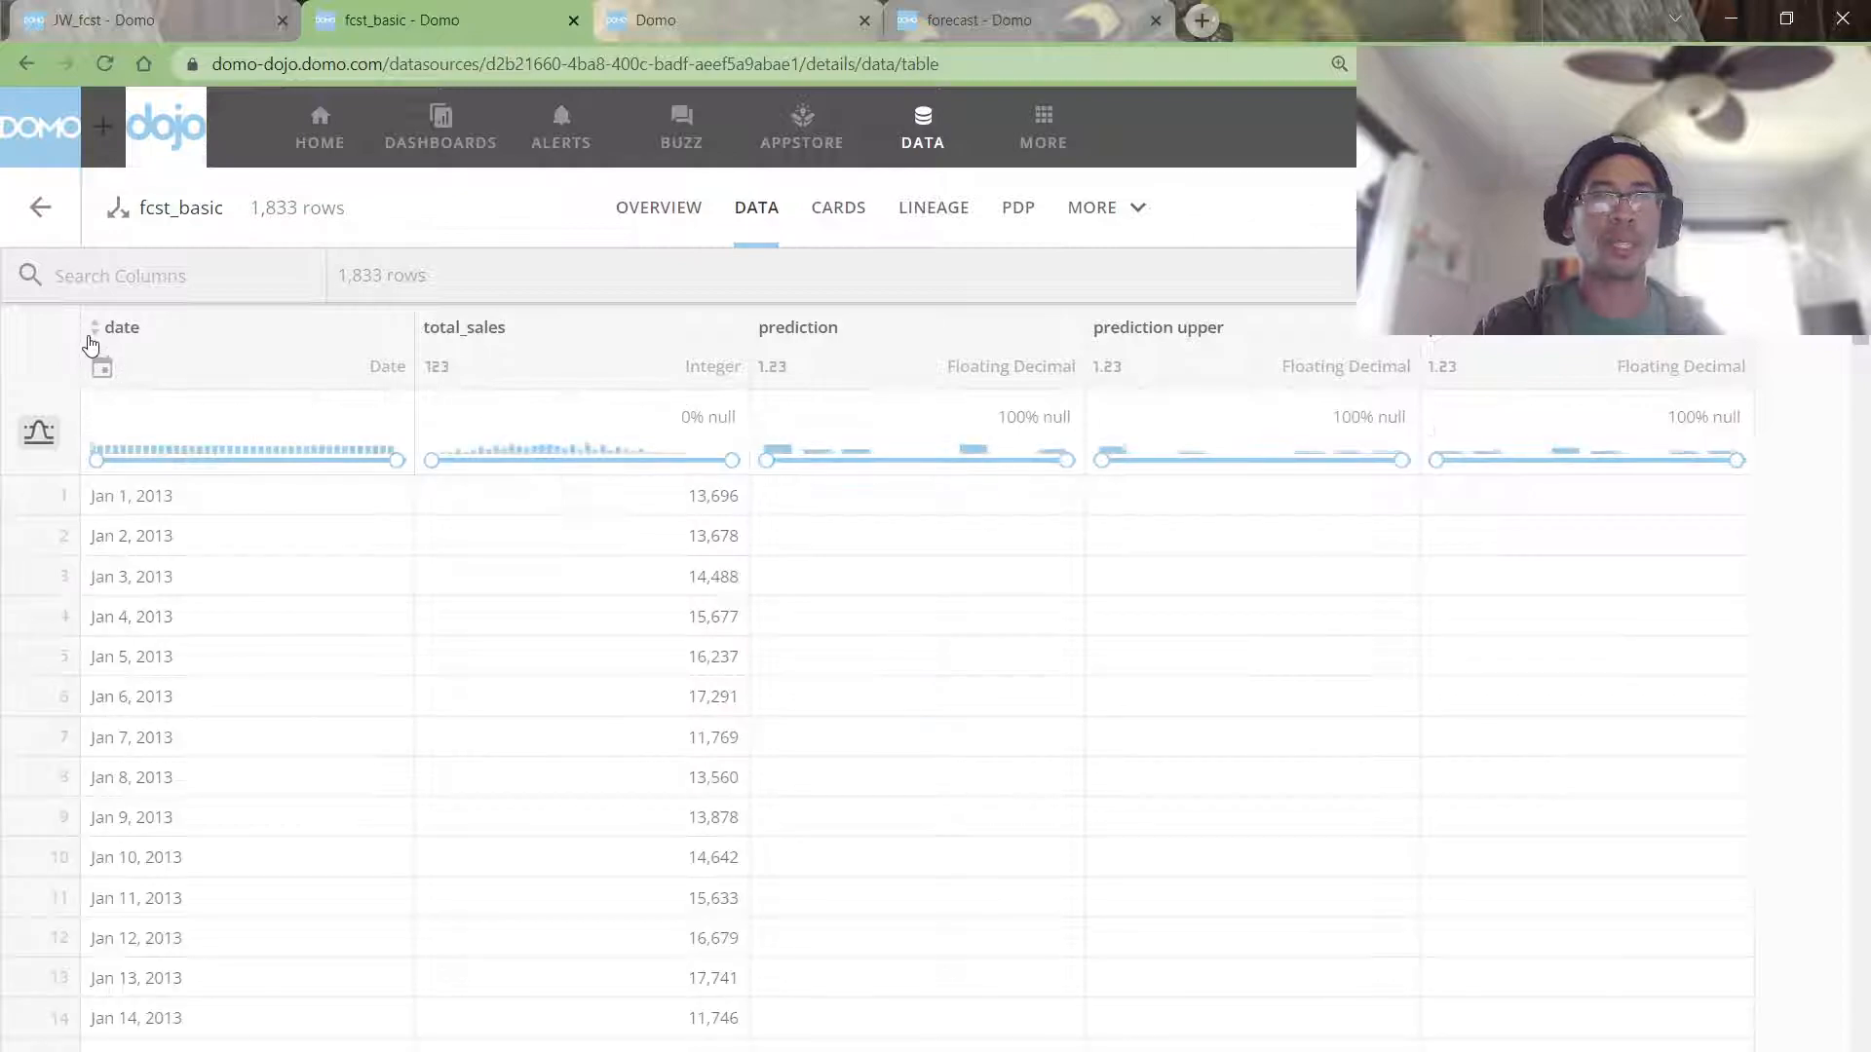
click(94, 336)
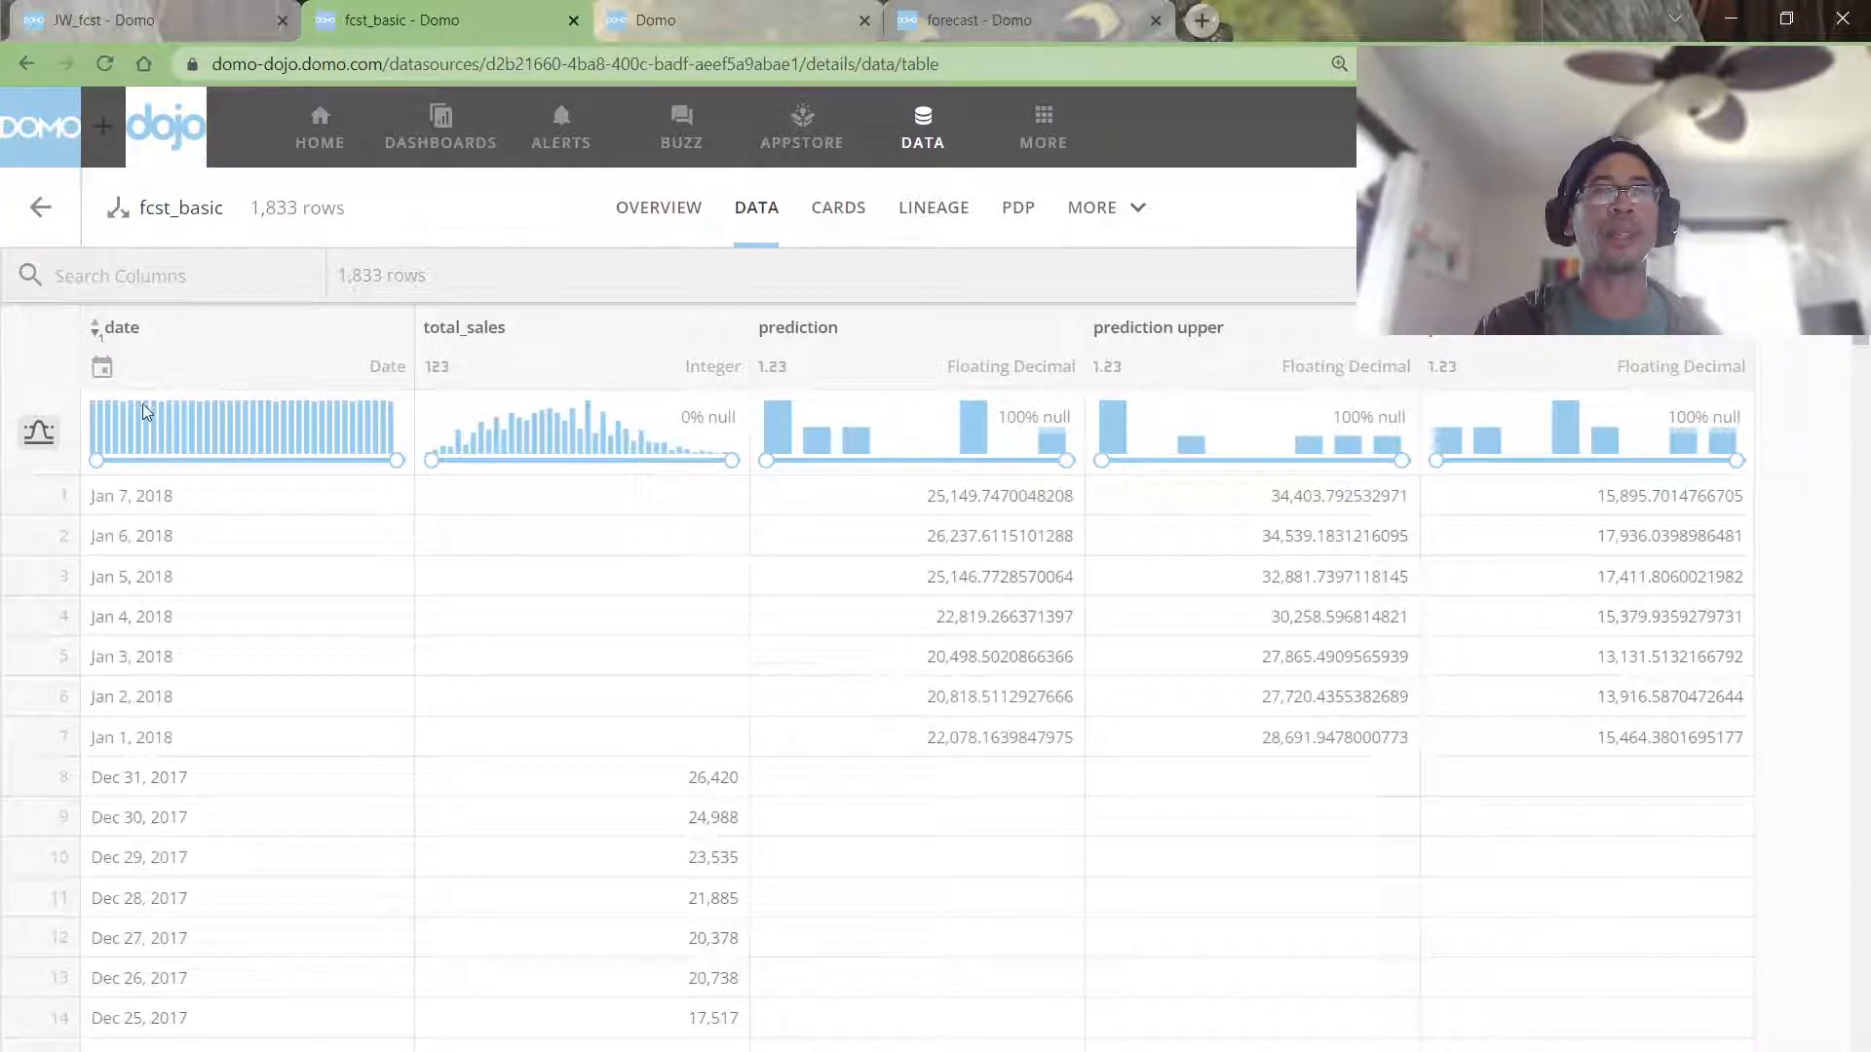
Step: Highlight the December 2017 actual dates and sales, followed by the January 1–7, 2018 forecast dates and their prediction values
drag(206, 775, 562, 1042)
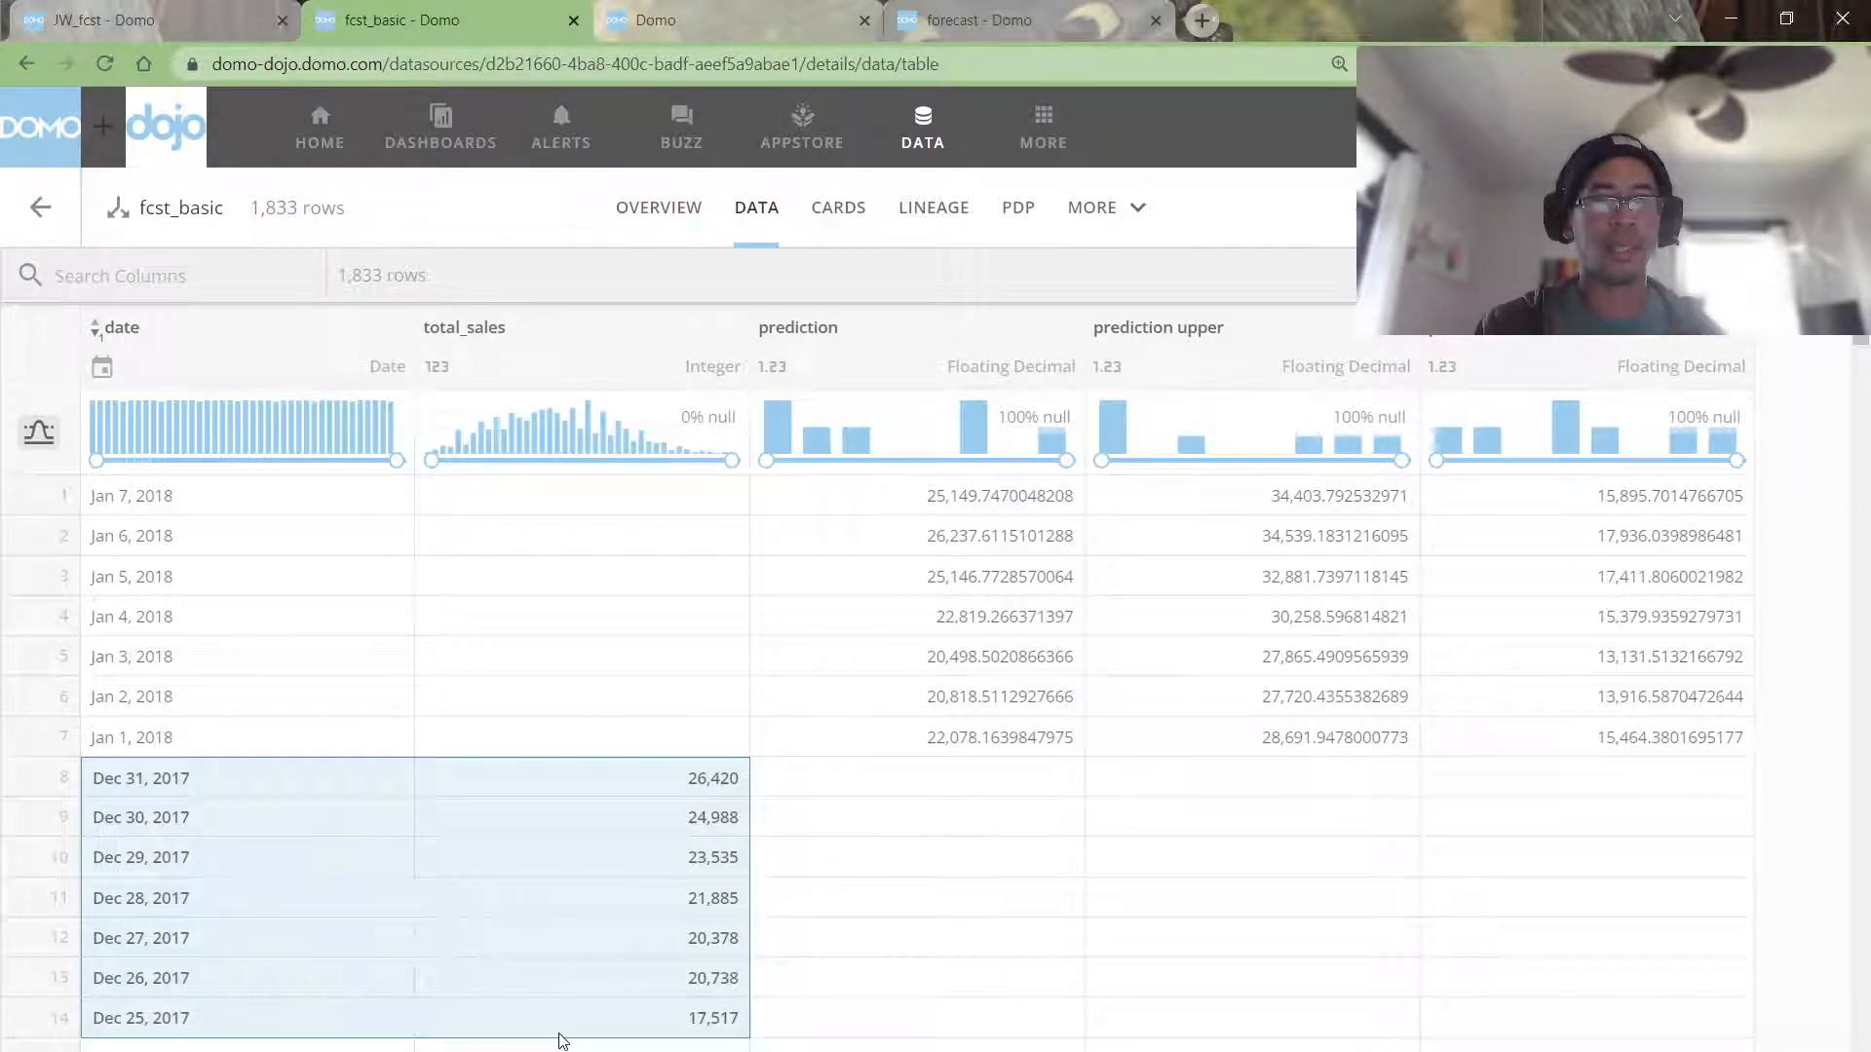
drag(562, 1041, 614, 1014)
click(289, 494)
drag(289, 494, 342, 752)
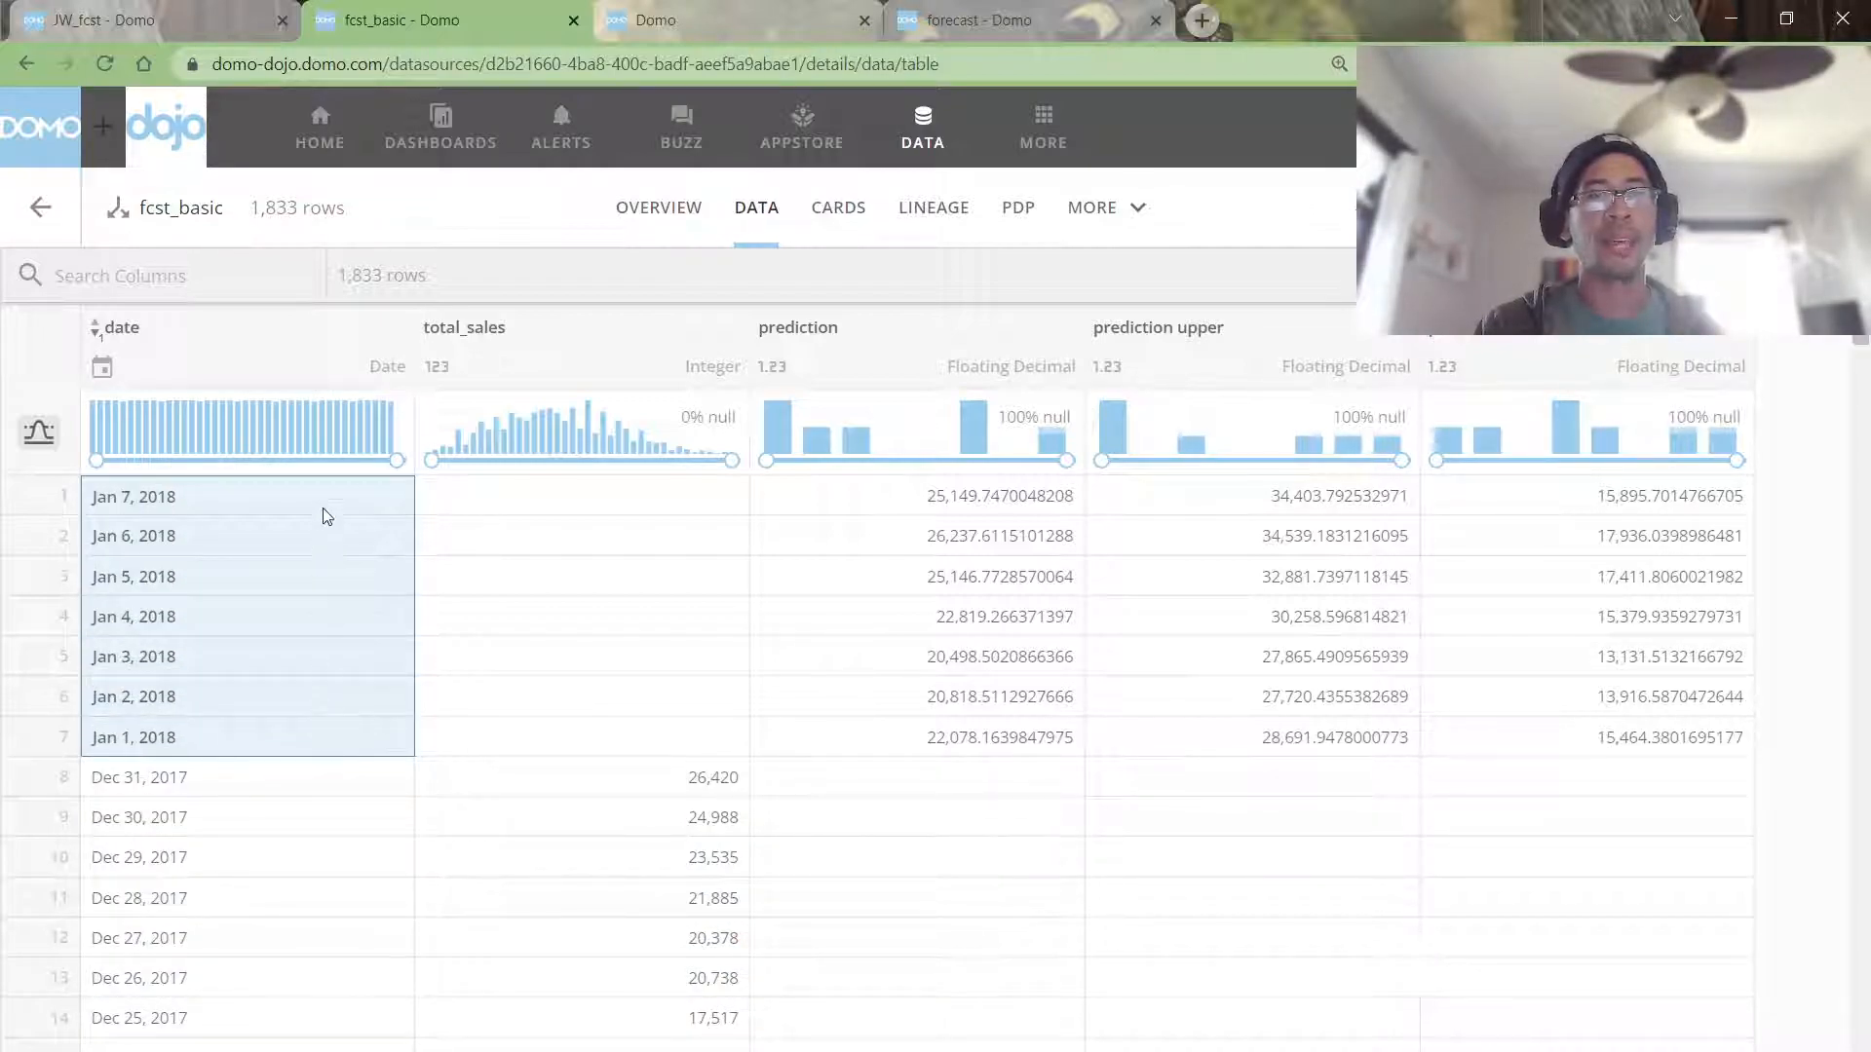
drag(892, 496, 920, 739)
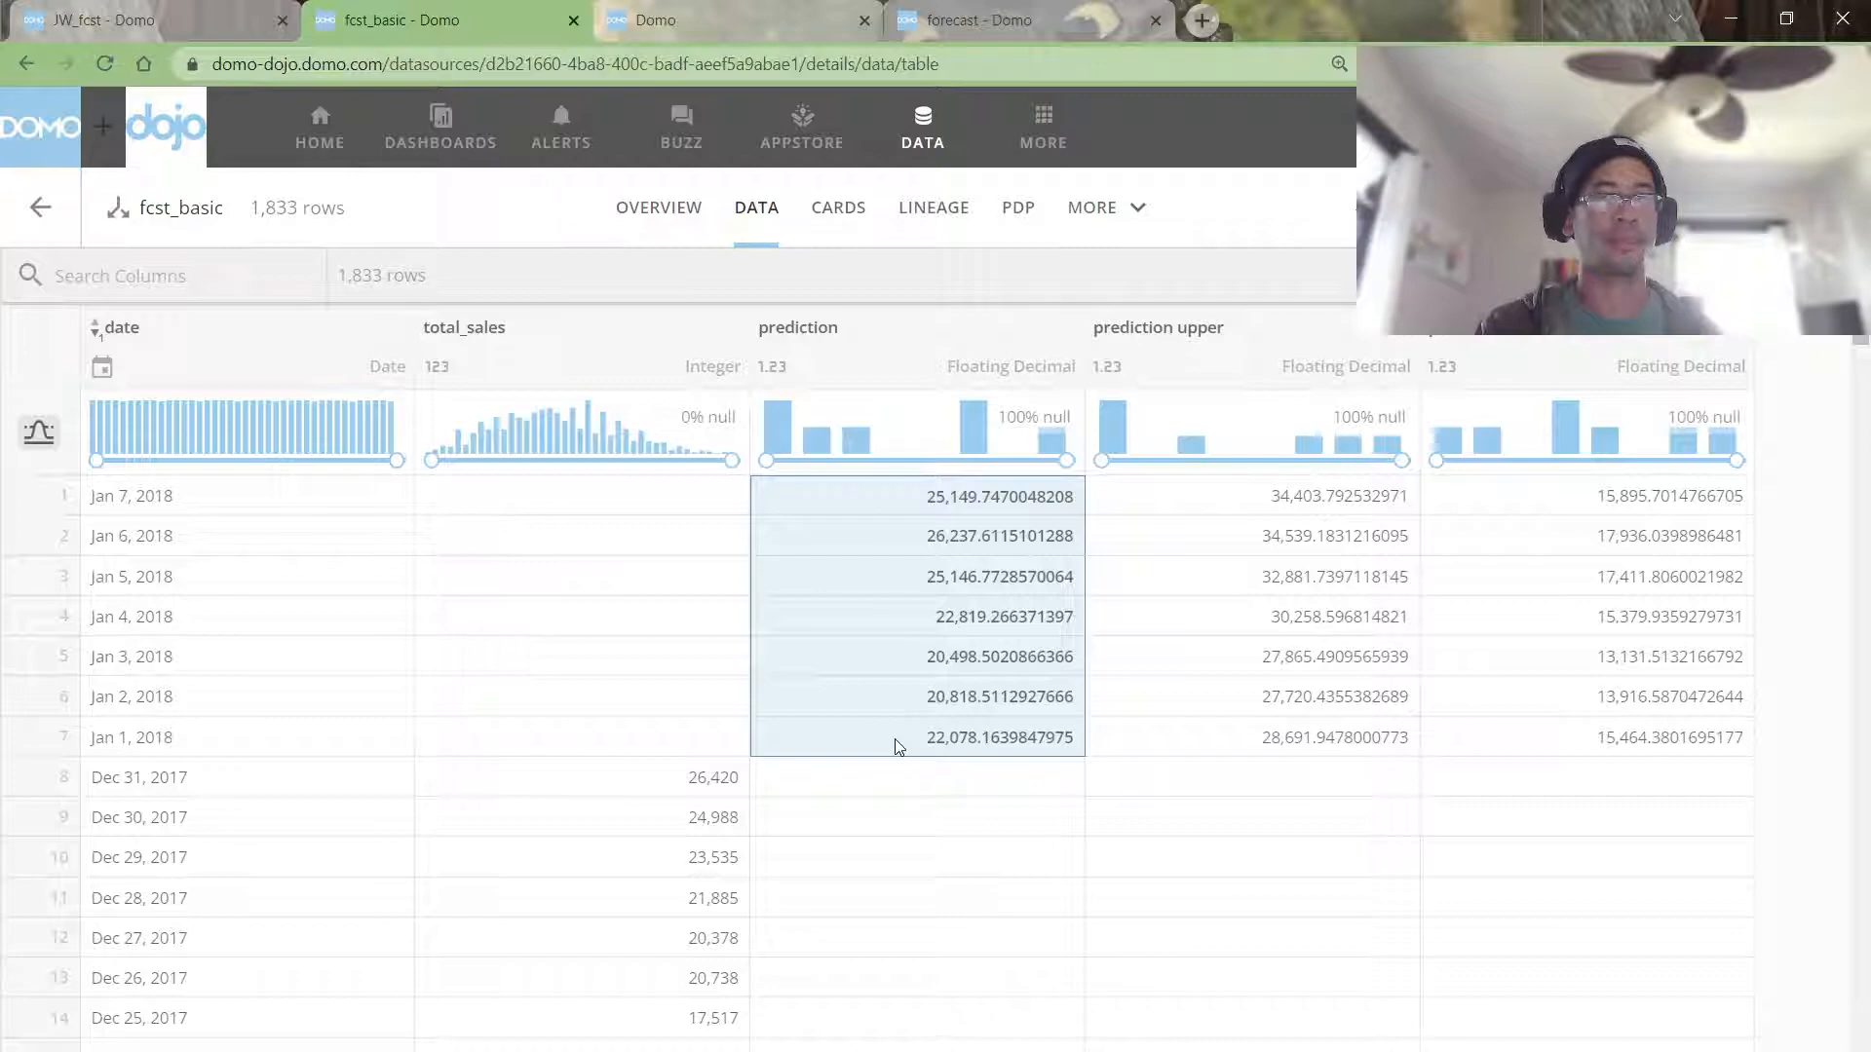
Step: Compare the Jan 7, 2018 prediction with its upper and lower bounds, and highlight both bounds for all seven forecast dates
click(1369, 503)
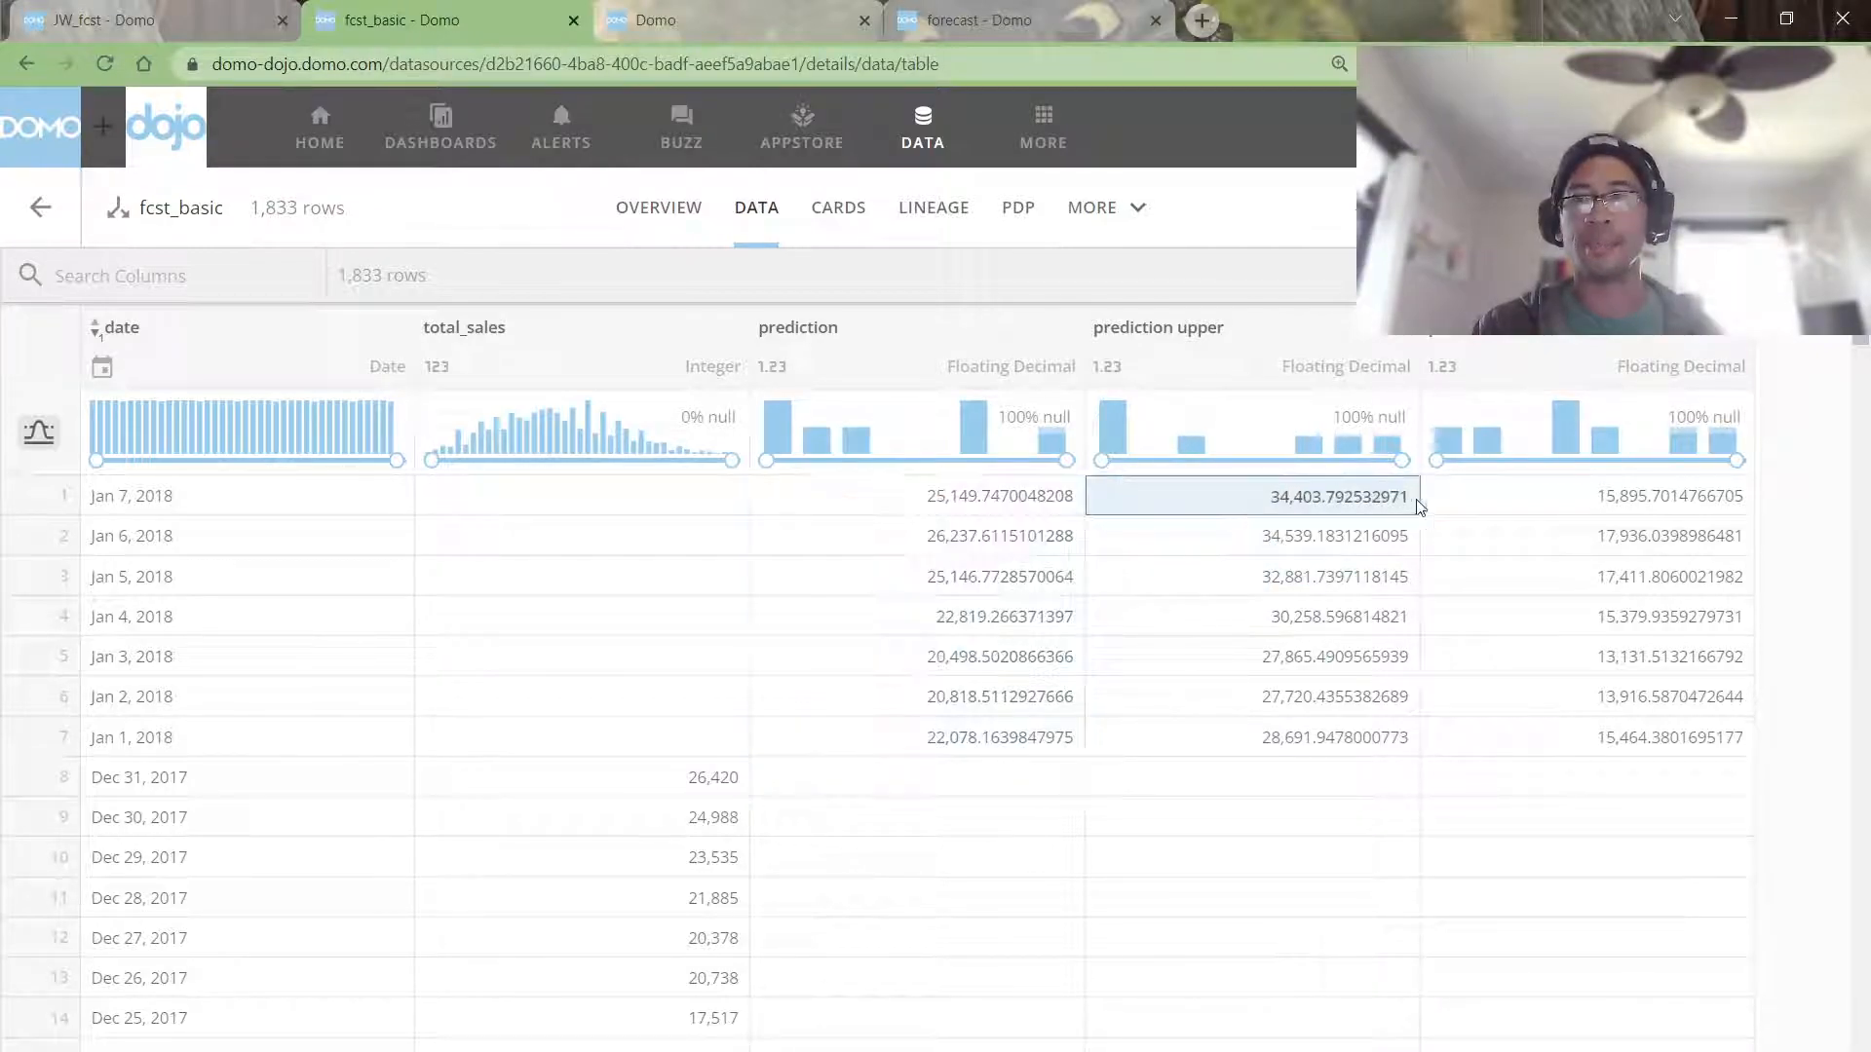
drag(1413, 507, 1510, 498)
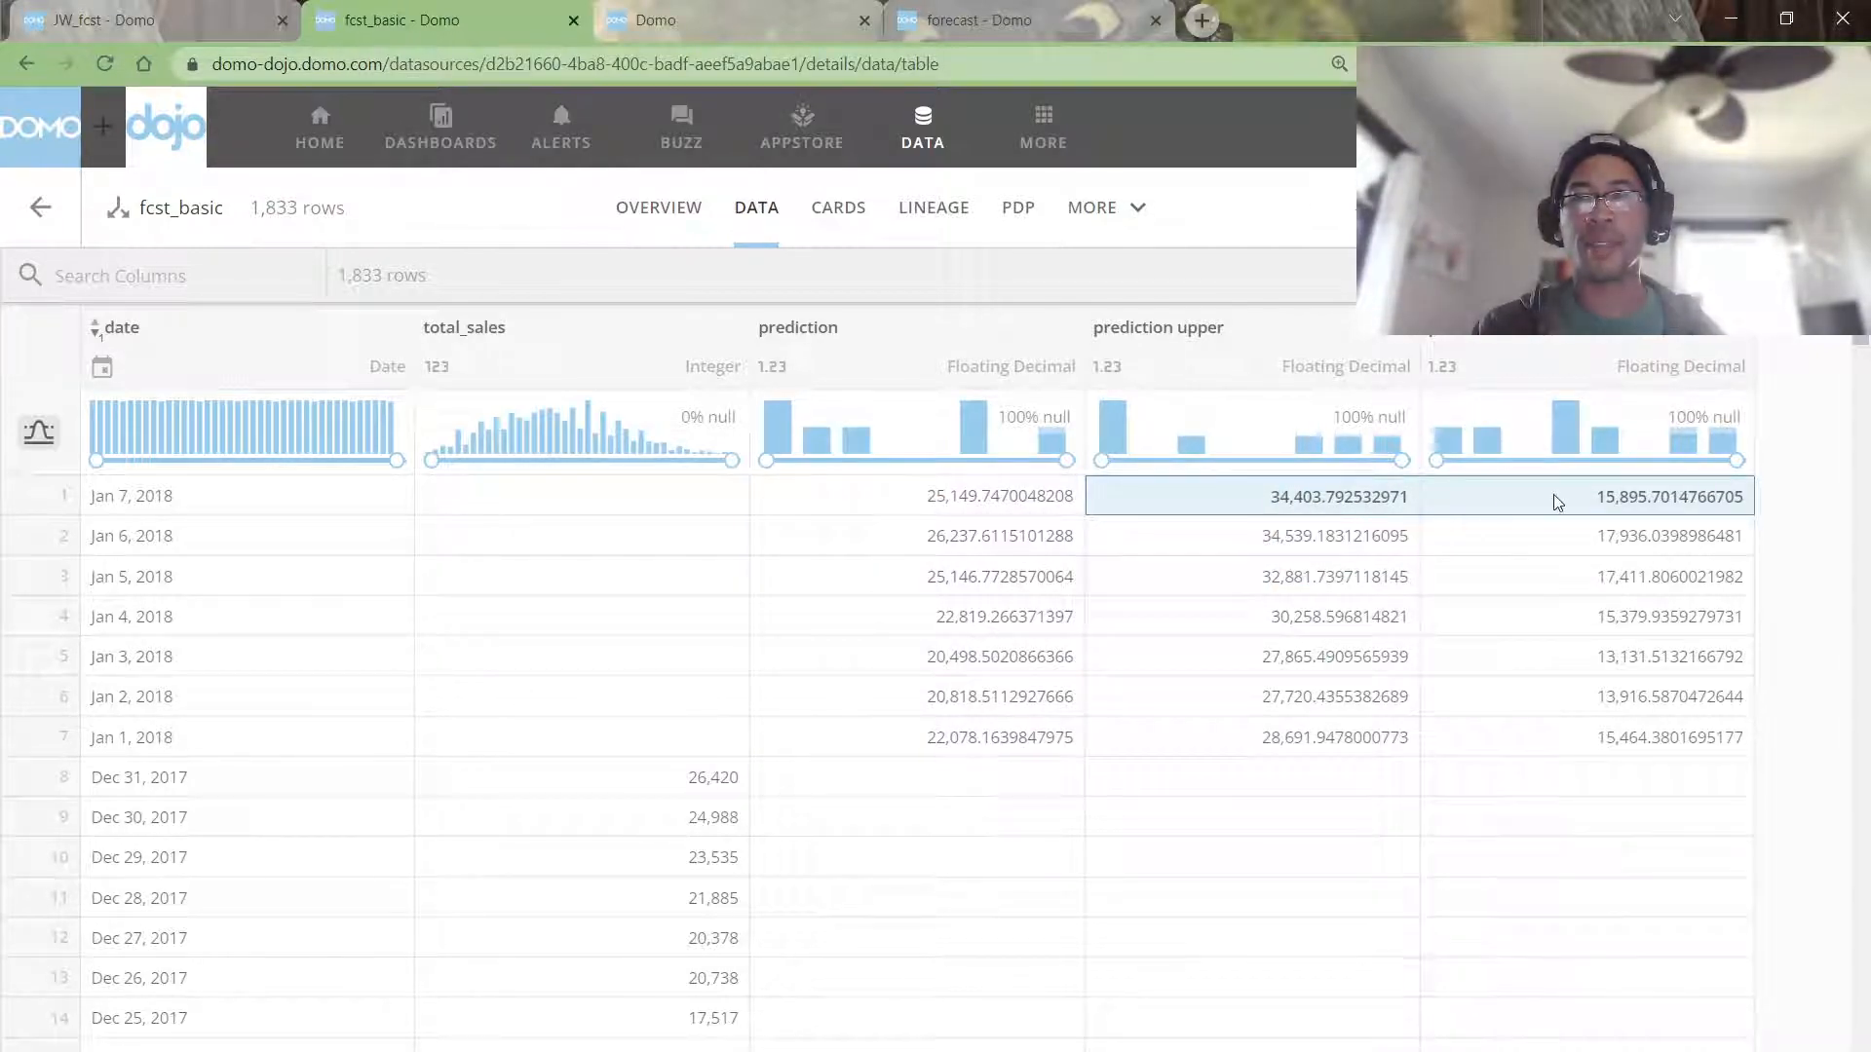
click(1284, 511)
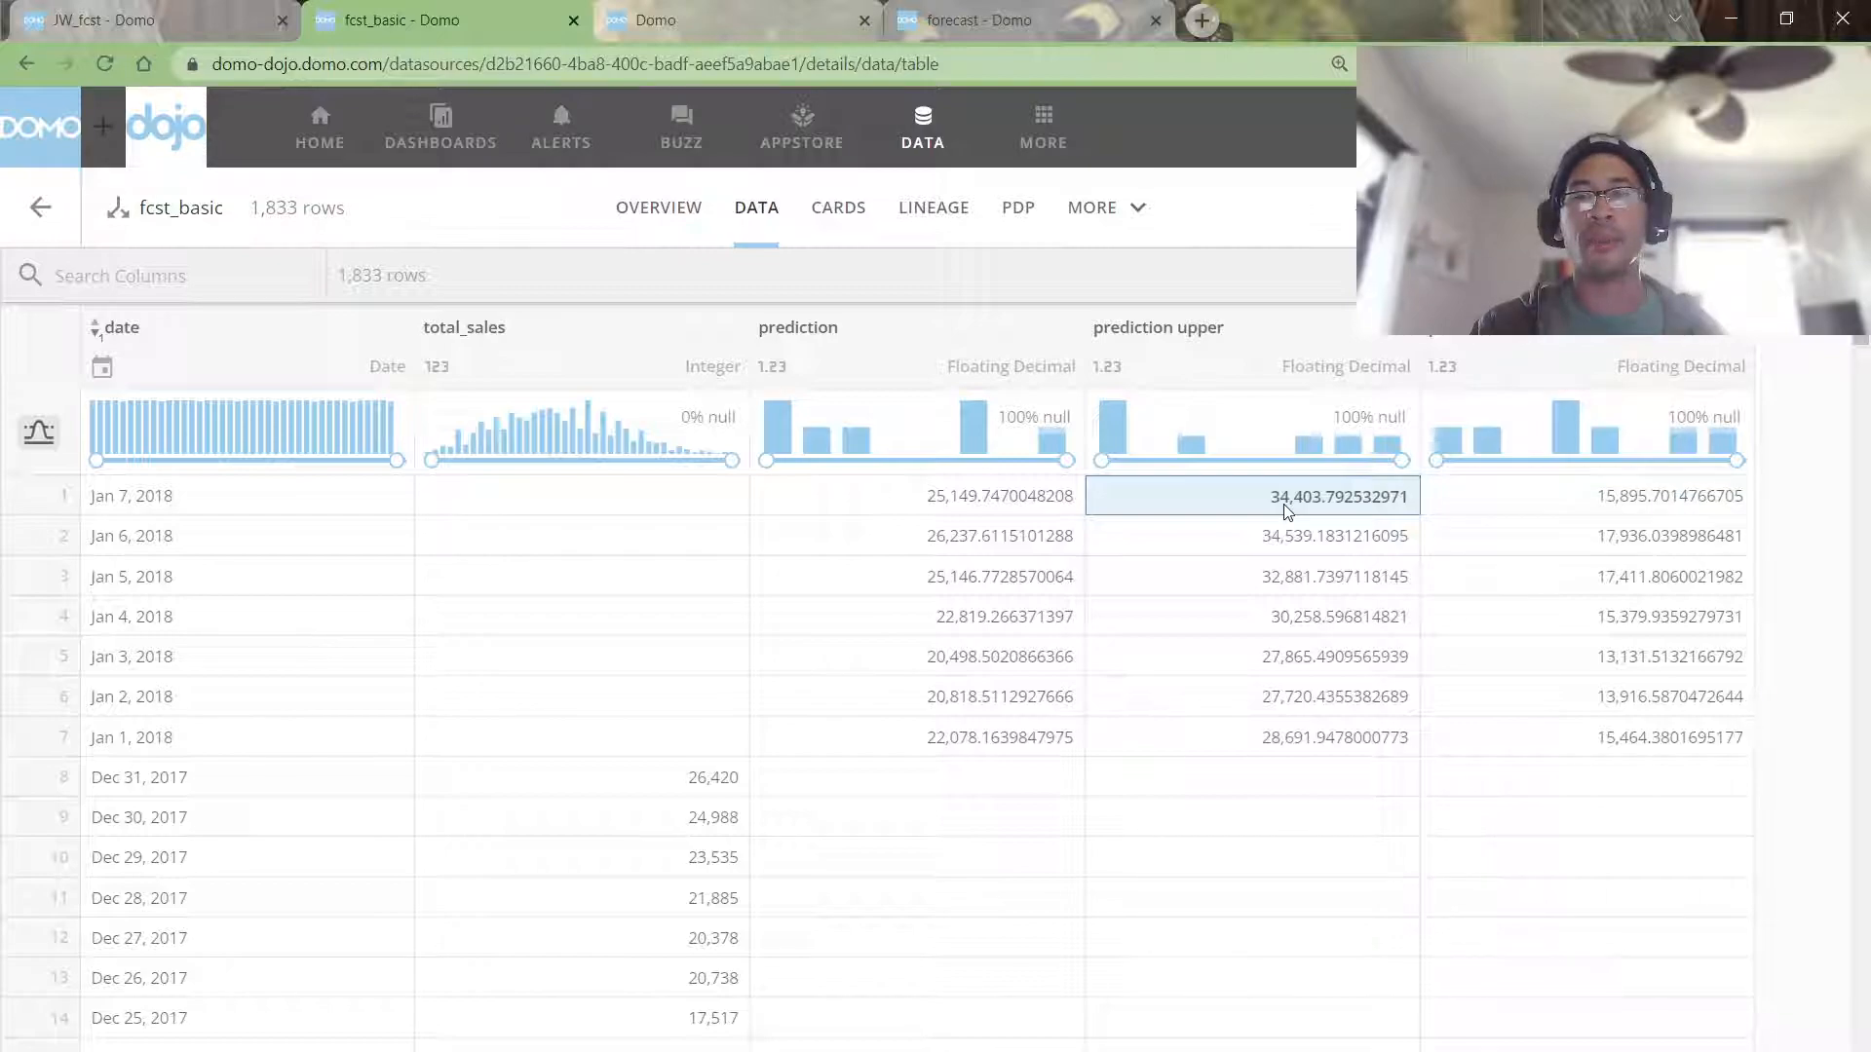
click(1501, 502)
click(856, 513)
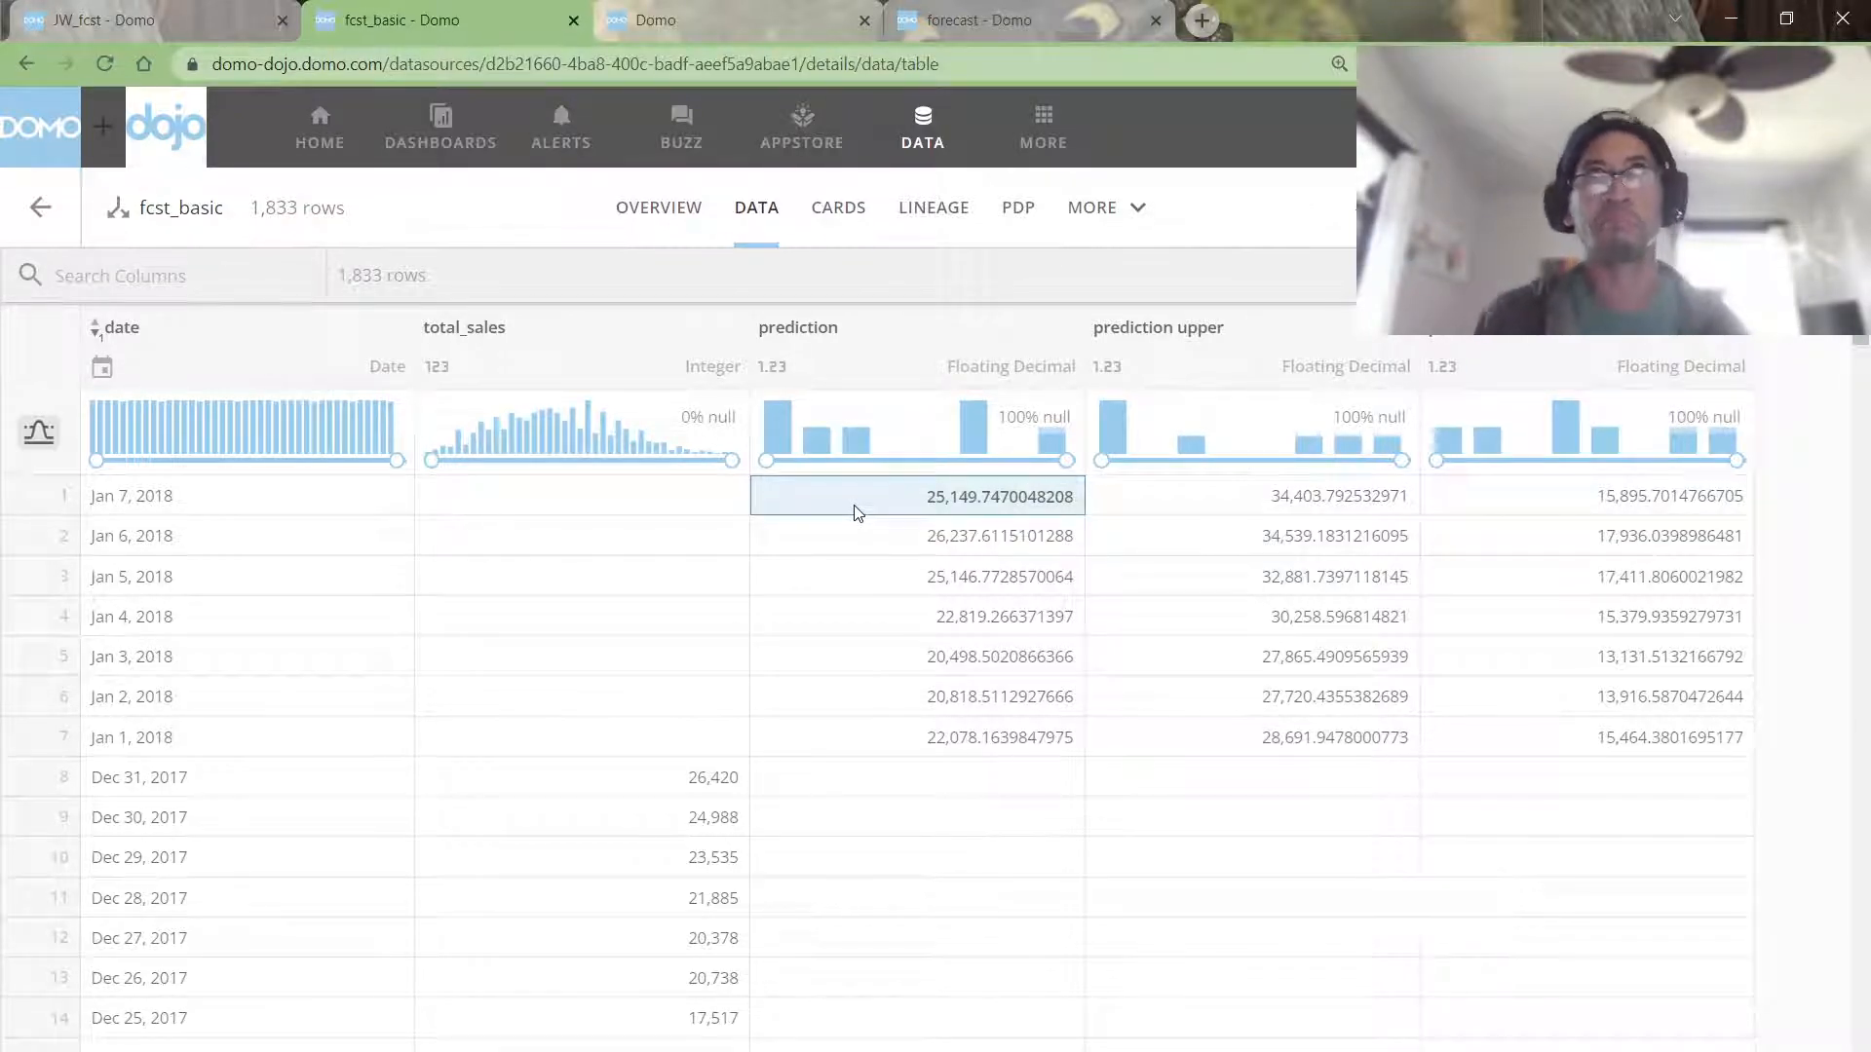
drag(1257, 501, 1613, 743)
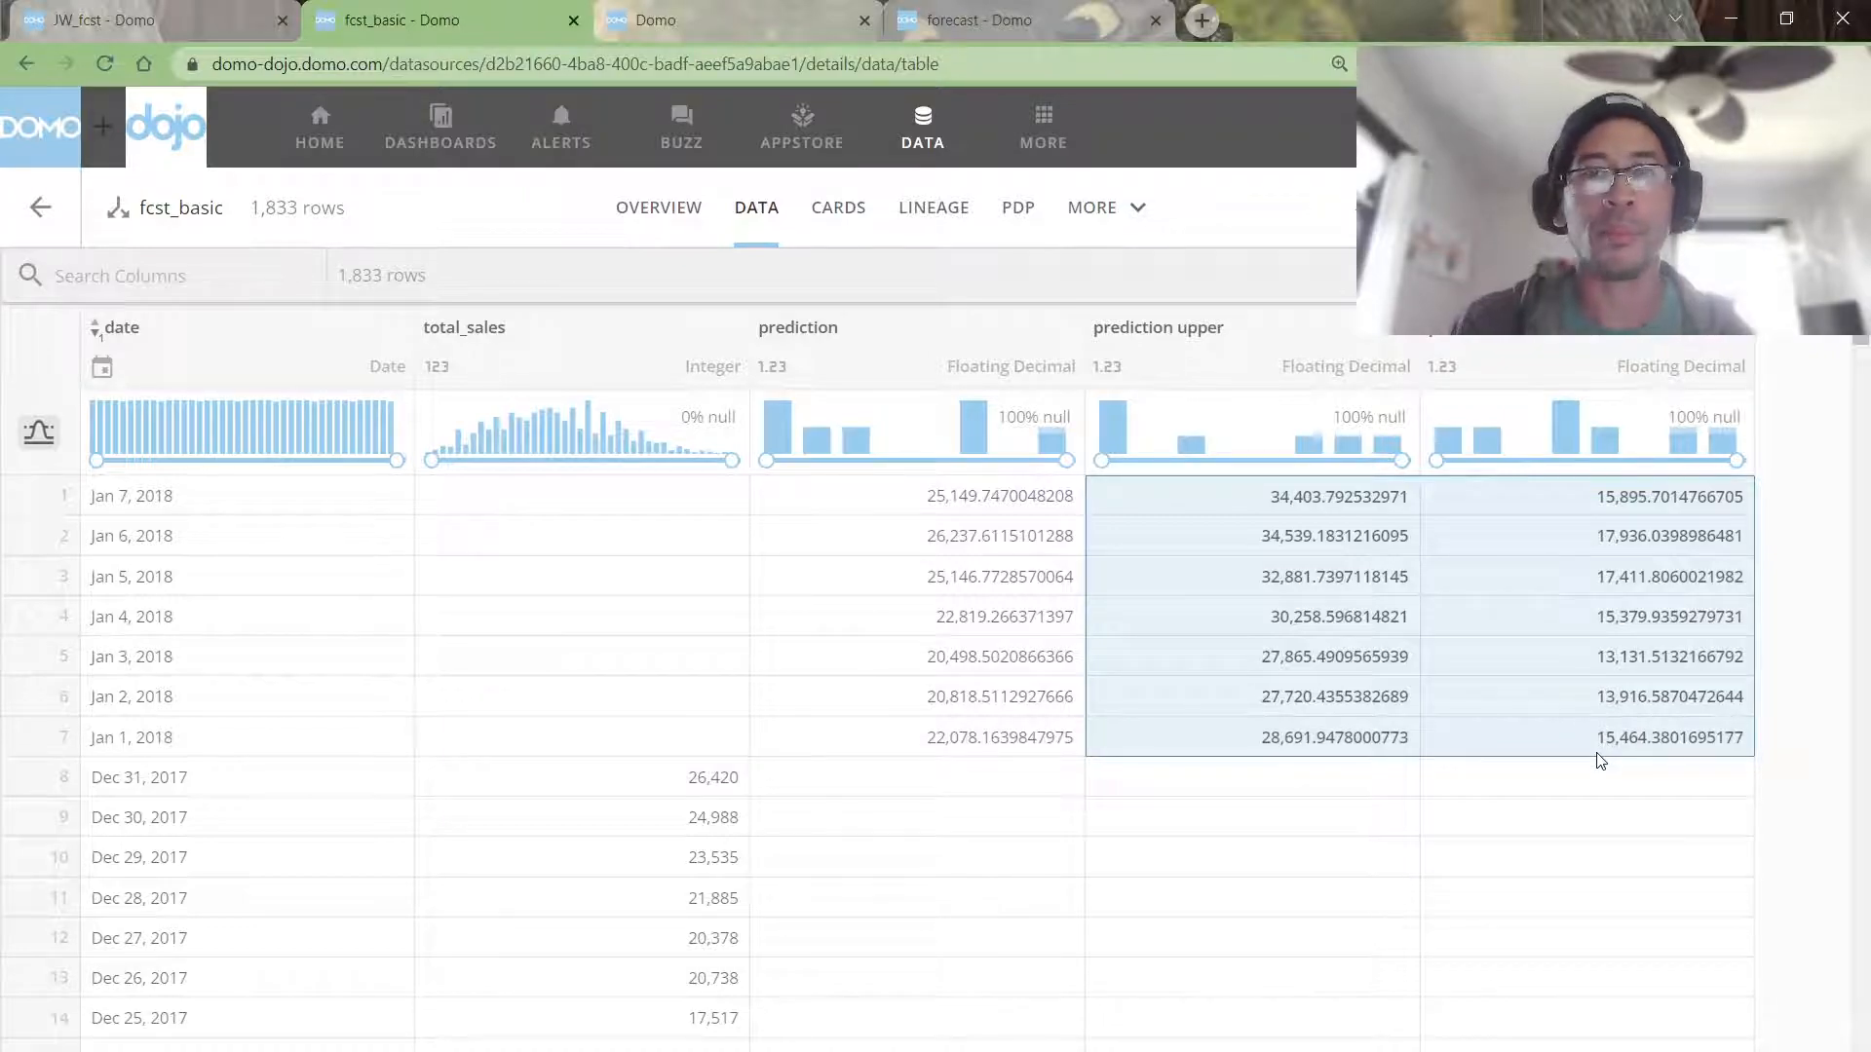
drag(1308, 523, 1690, 763)
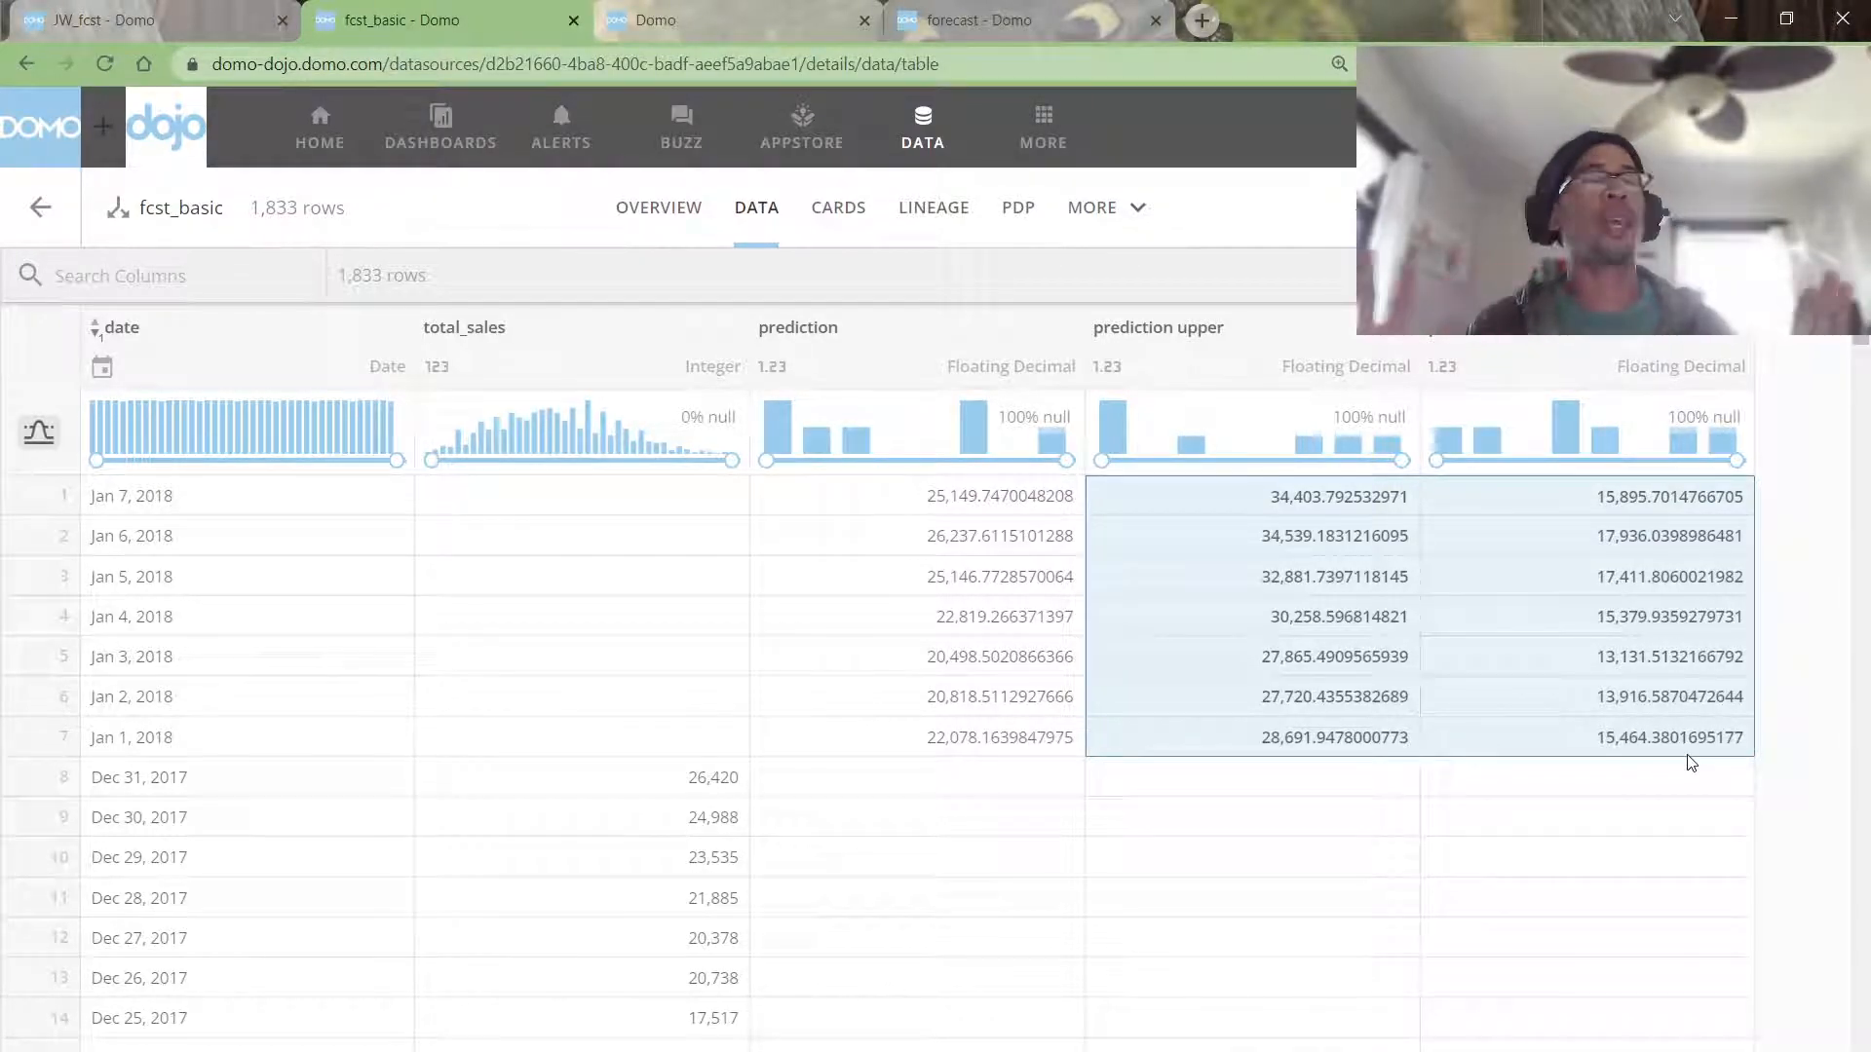
Step: Re-examine the Jan 7, 2018 prediction value against the range between its upper and lower bounds
click(960, 497)
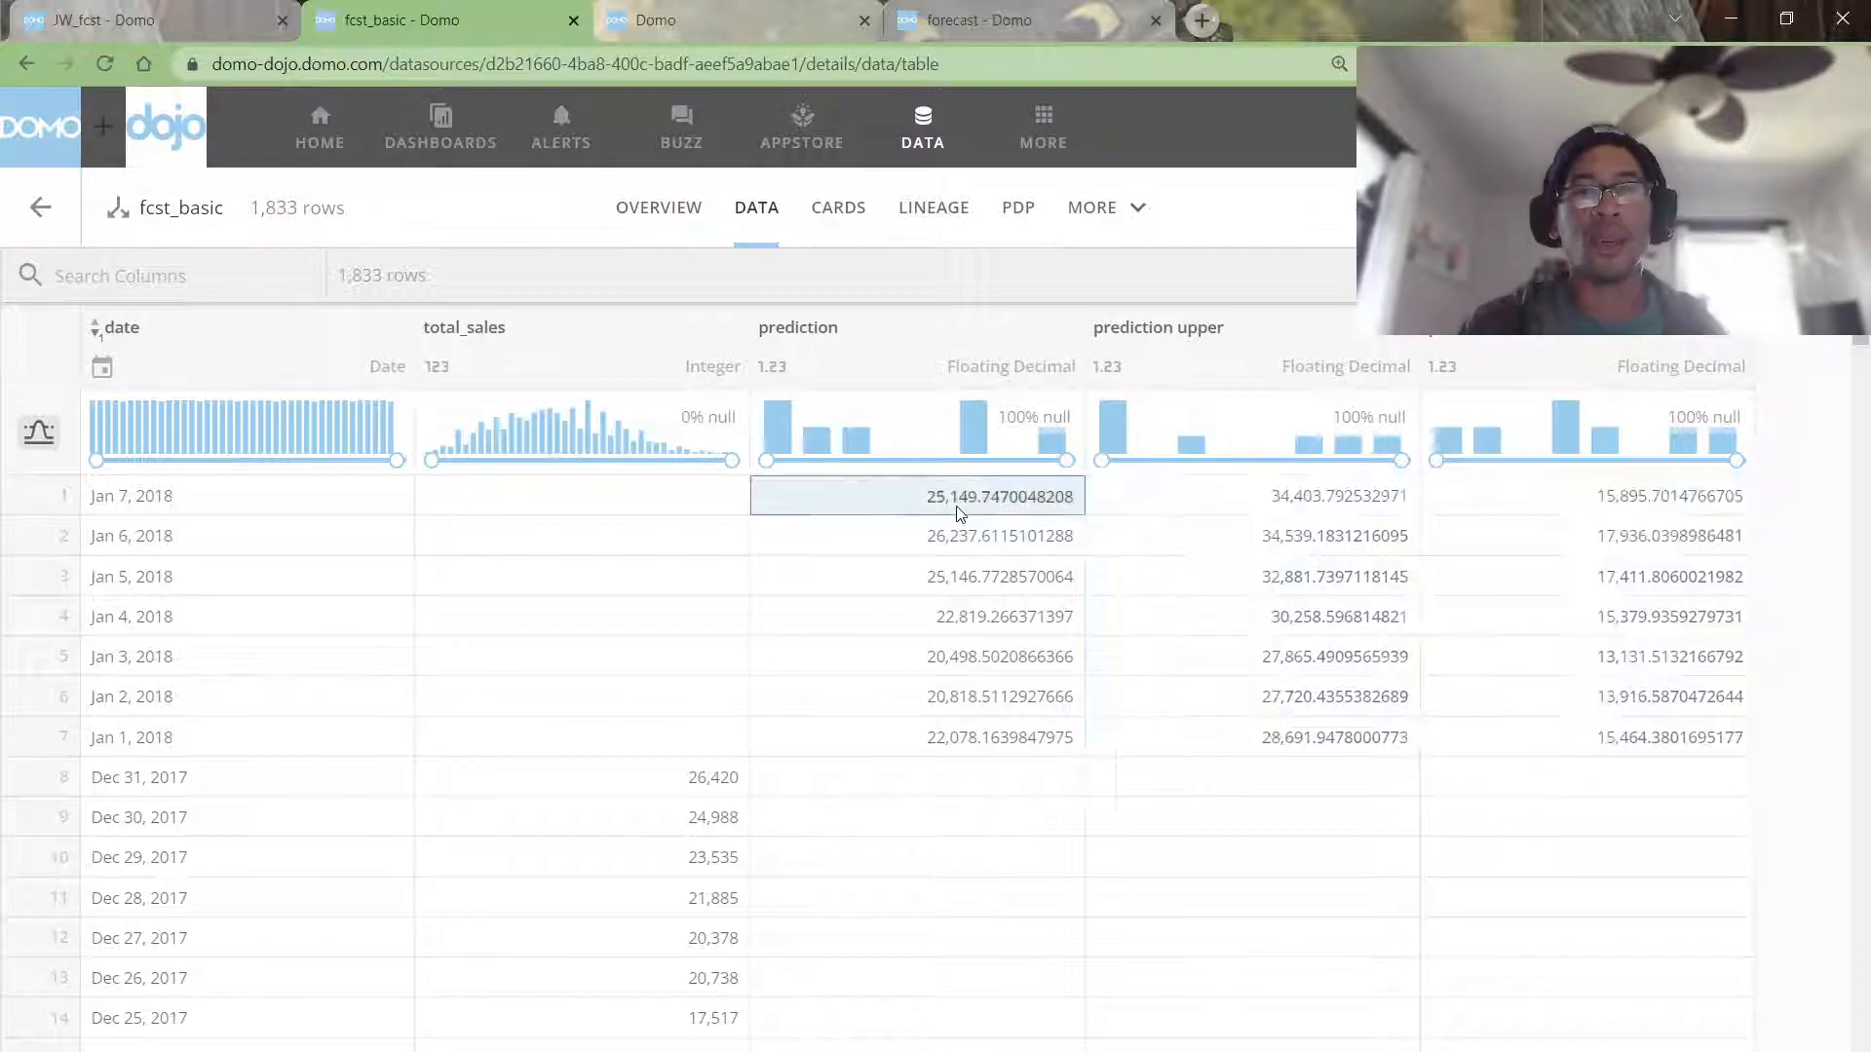
drag(1187, 503, 1500, 507)
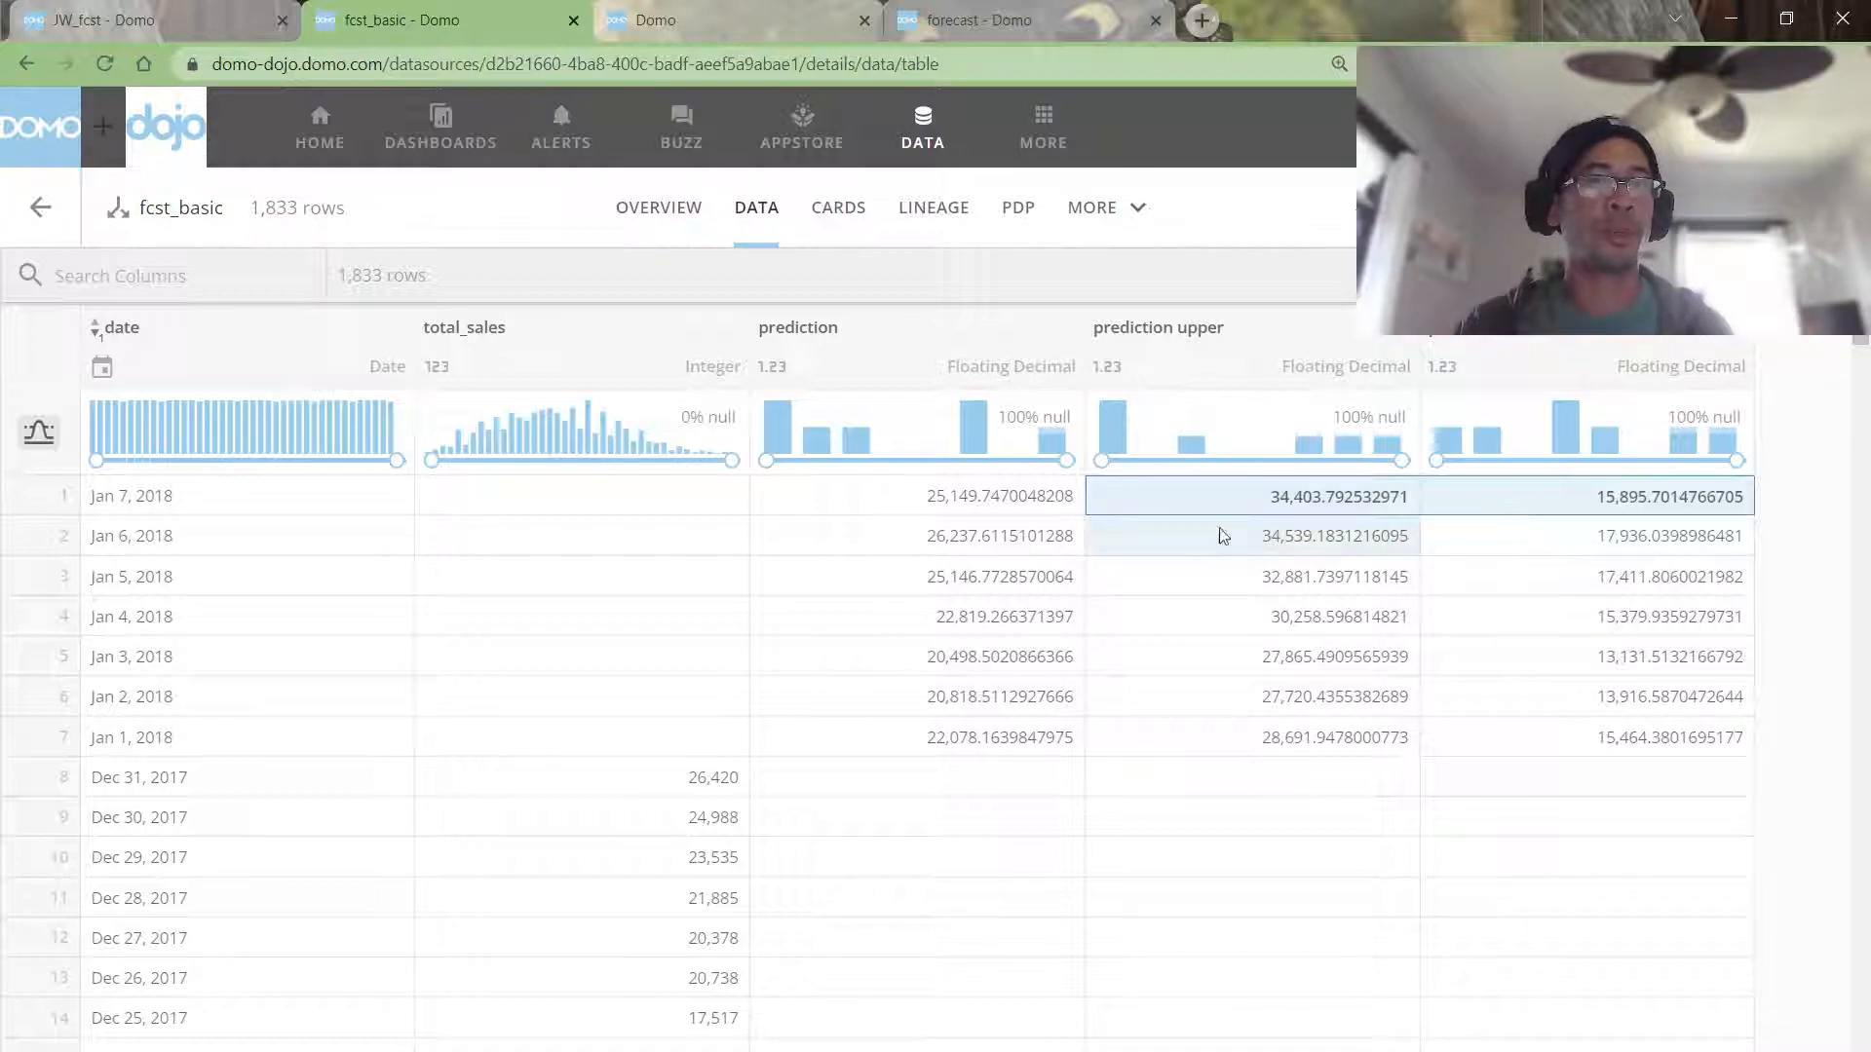
click(1000, 506)
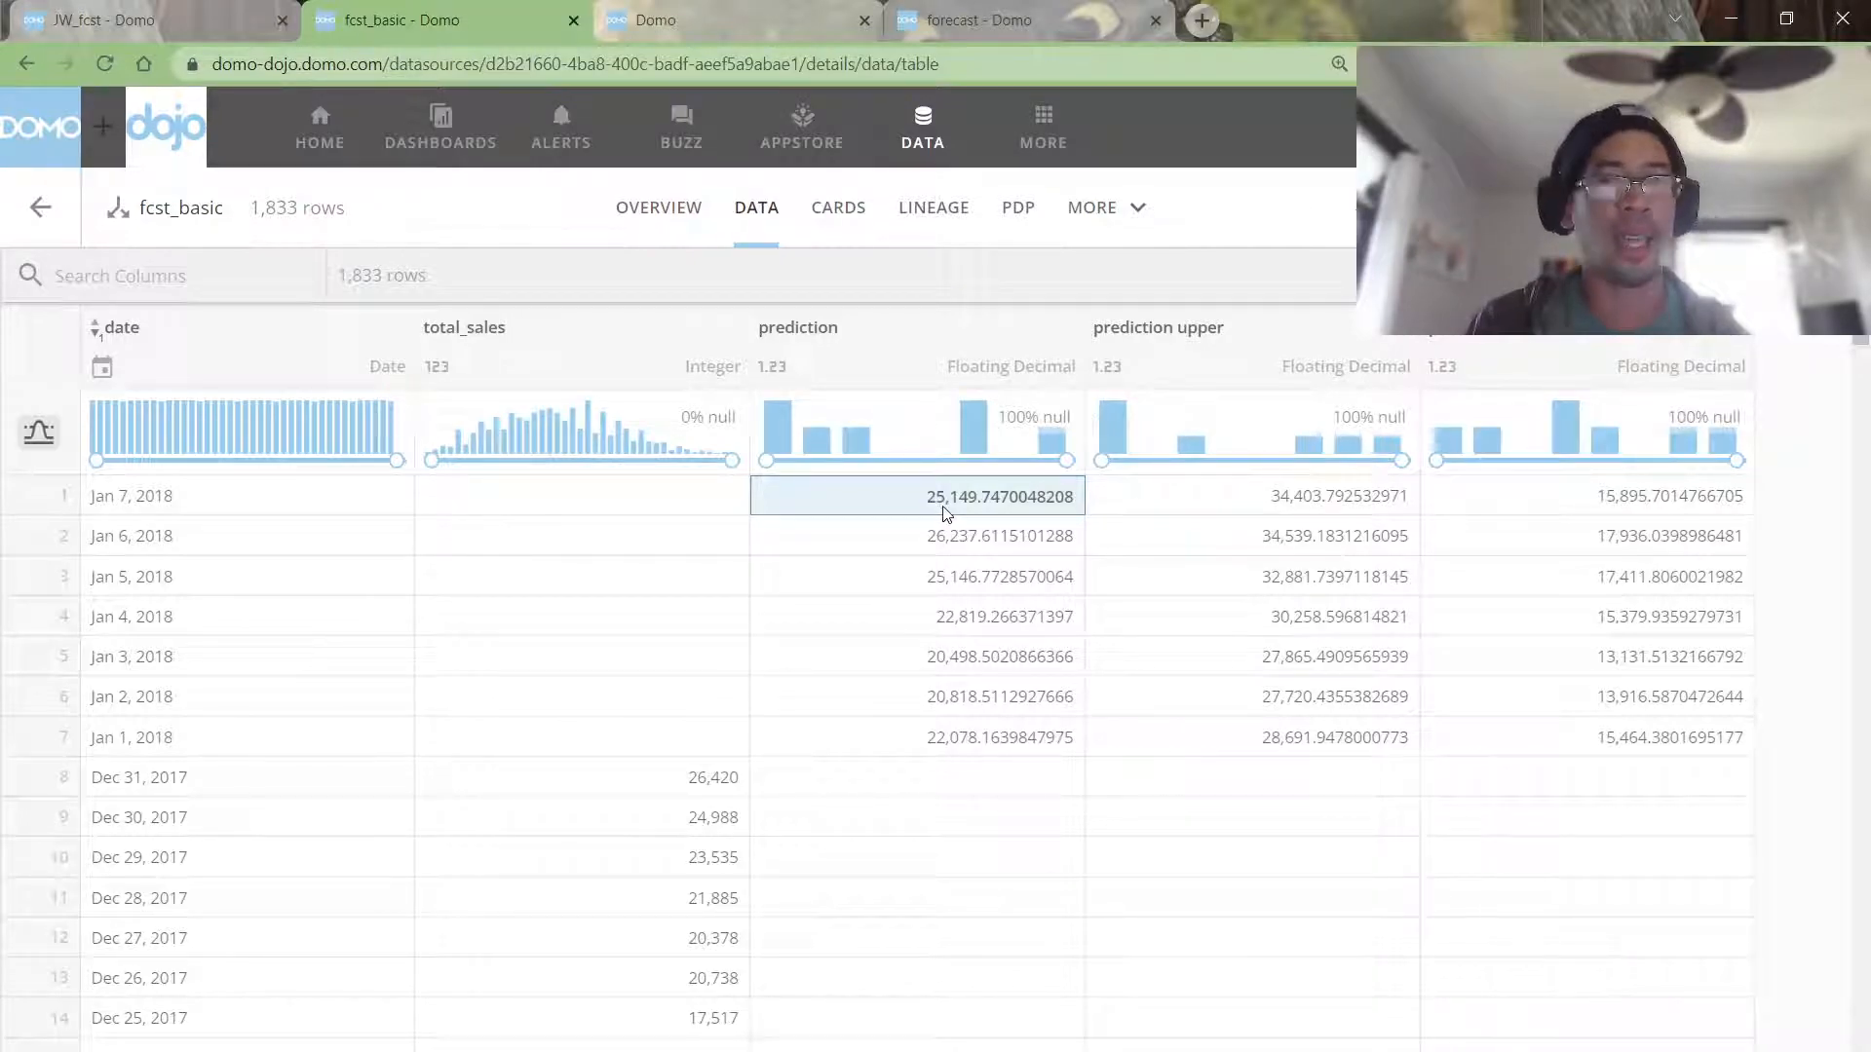
click(1205, 500)
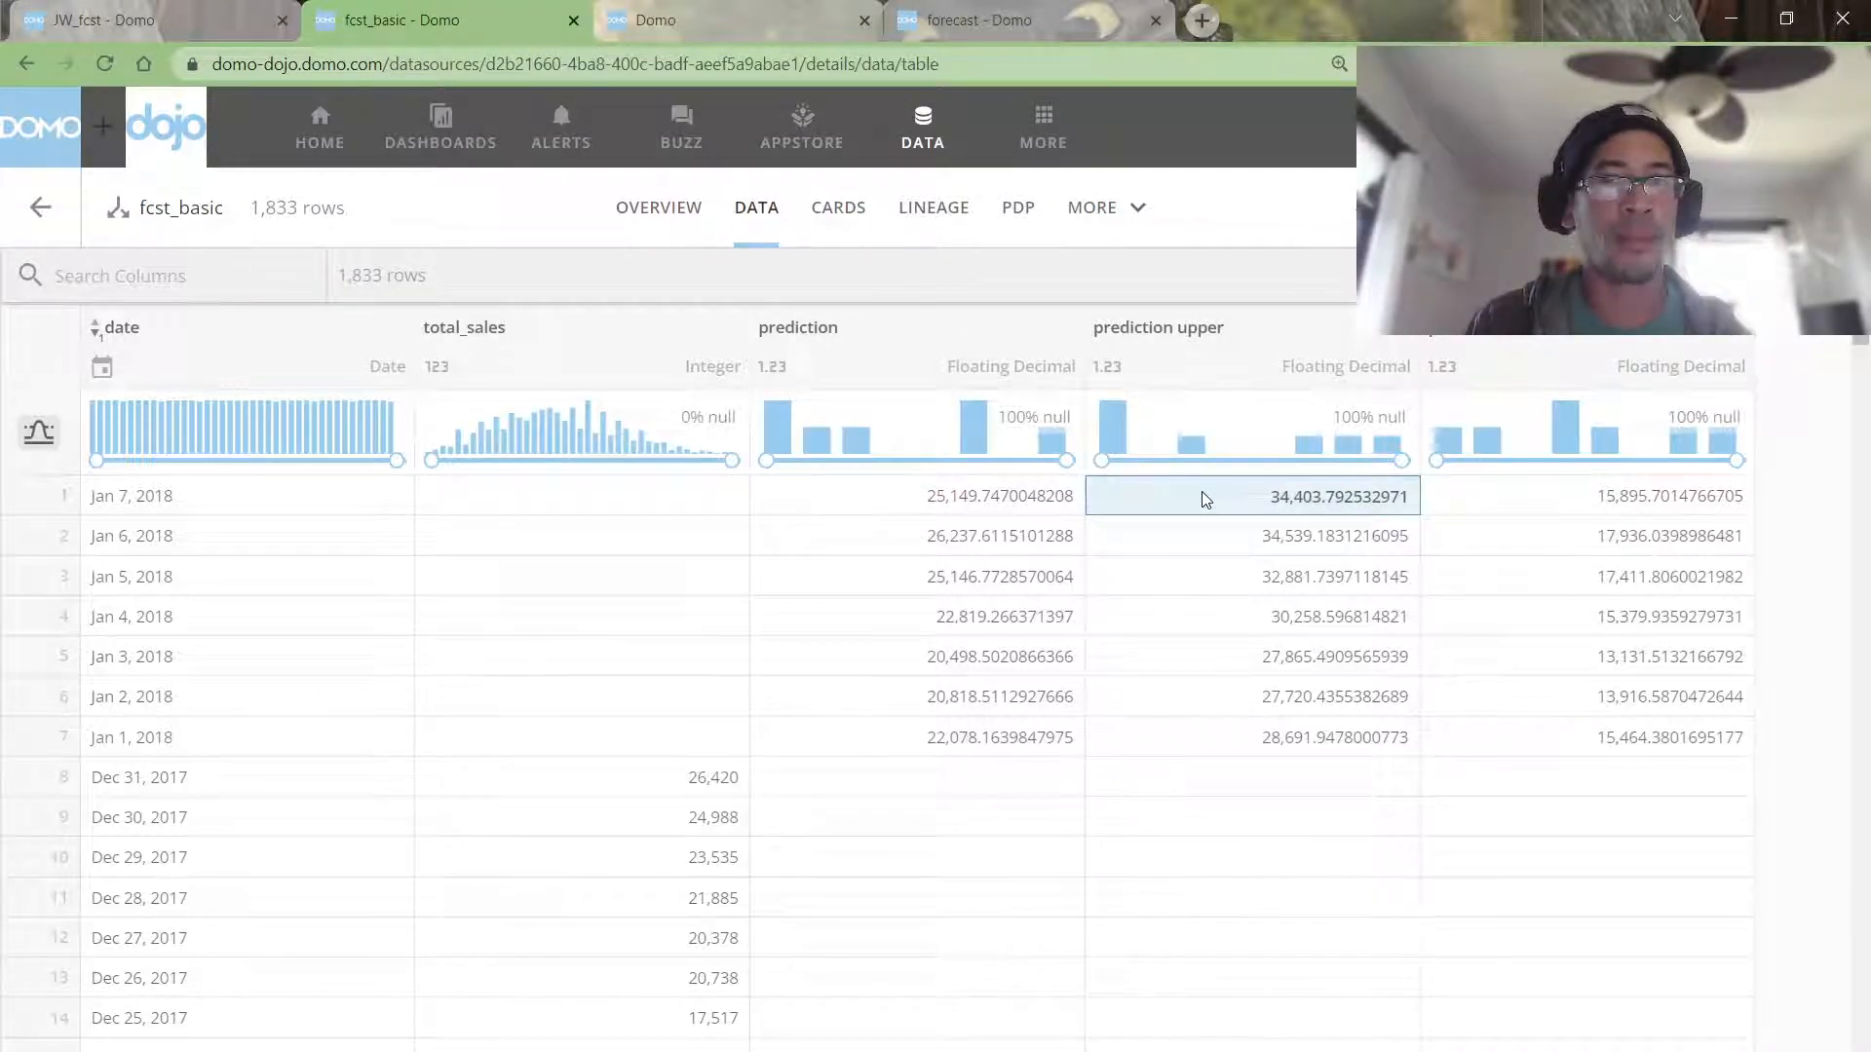
Step: Switch to Excel and create a blank workbook
click(952, 506)
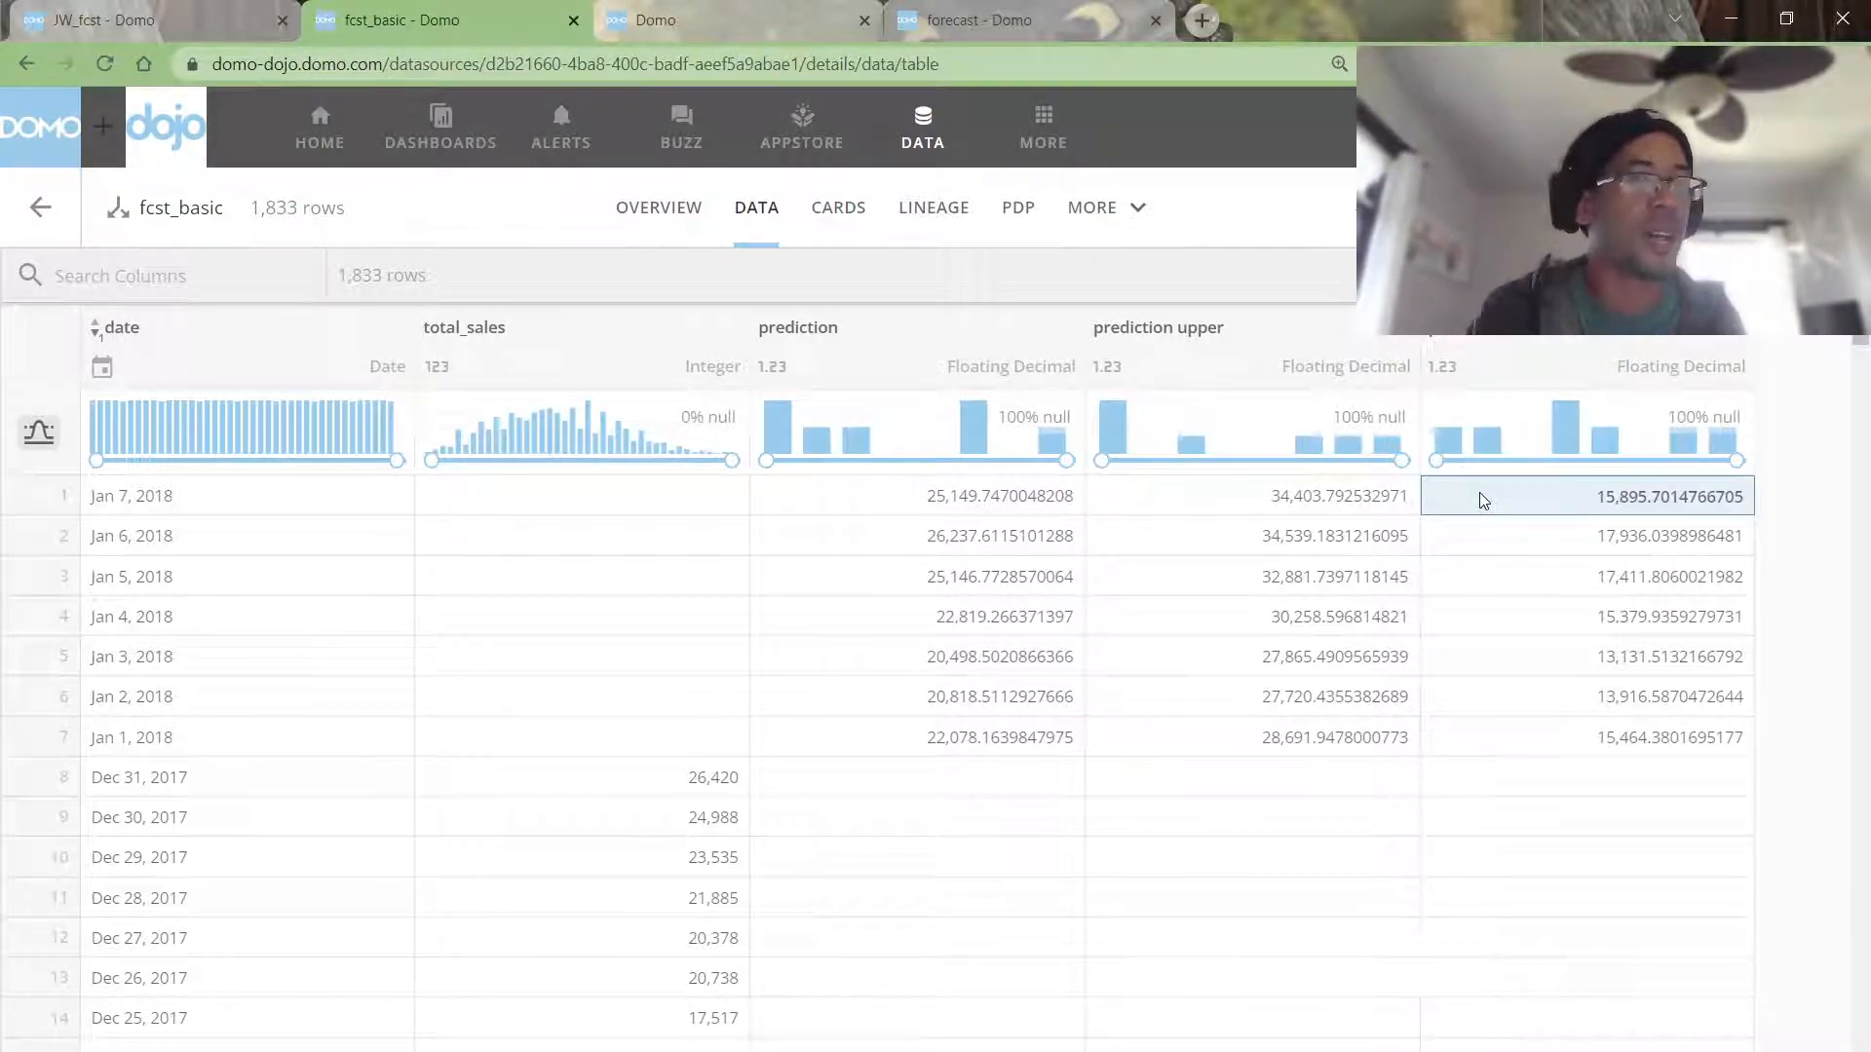
key(super)
text(excel)
key(Return)
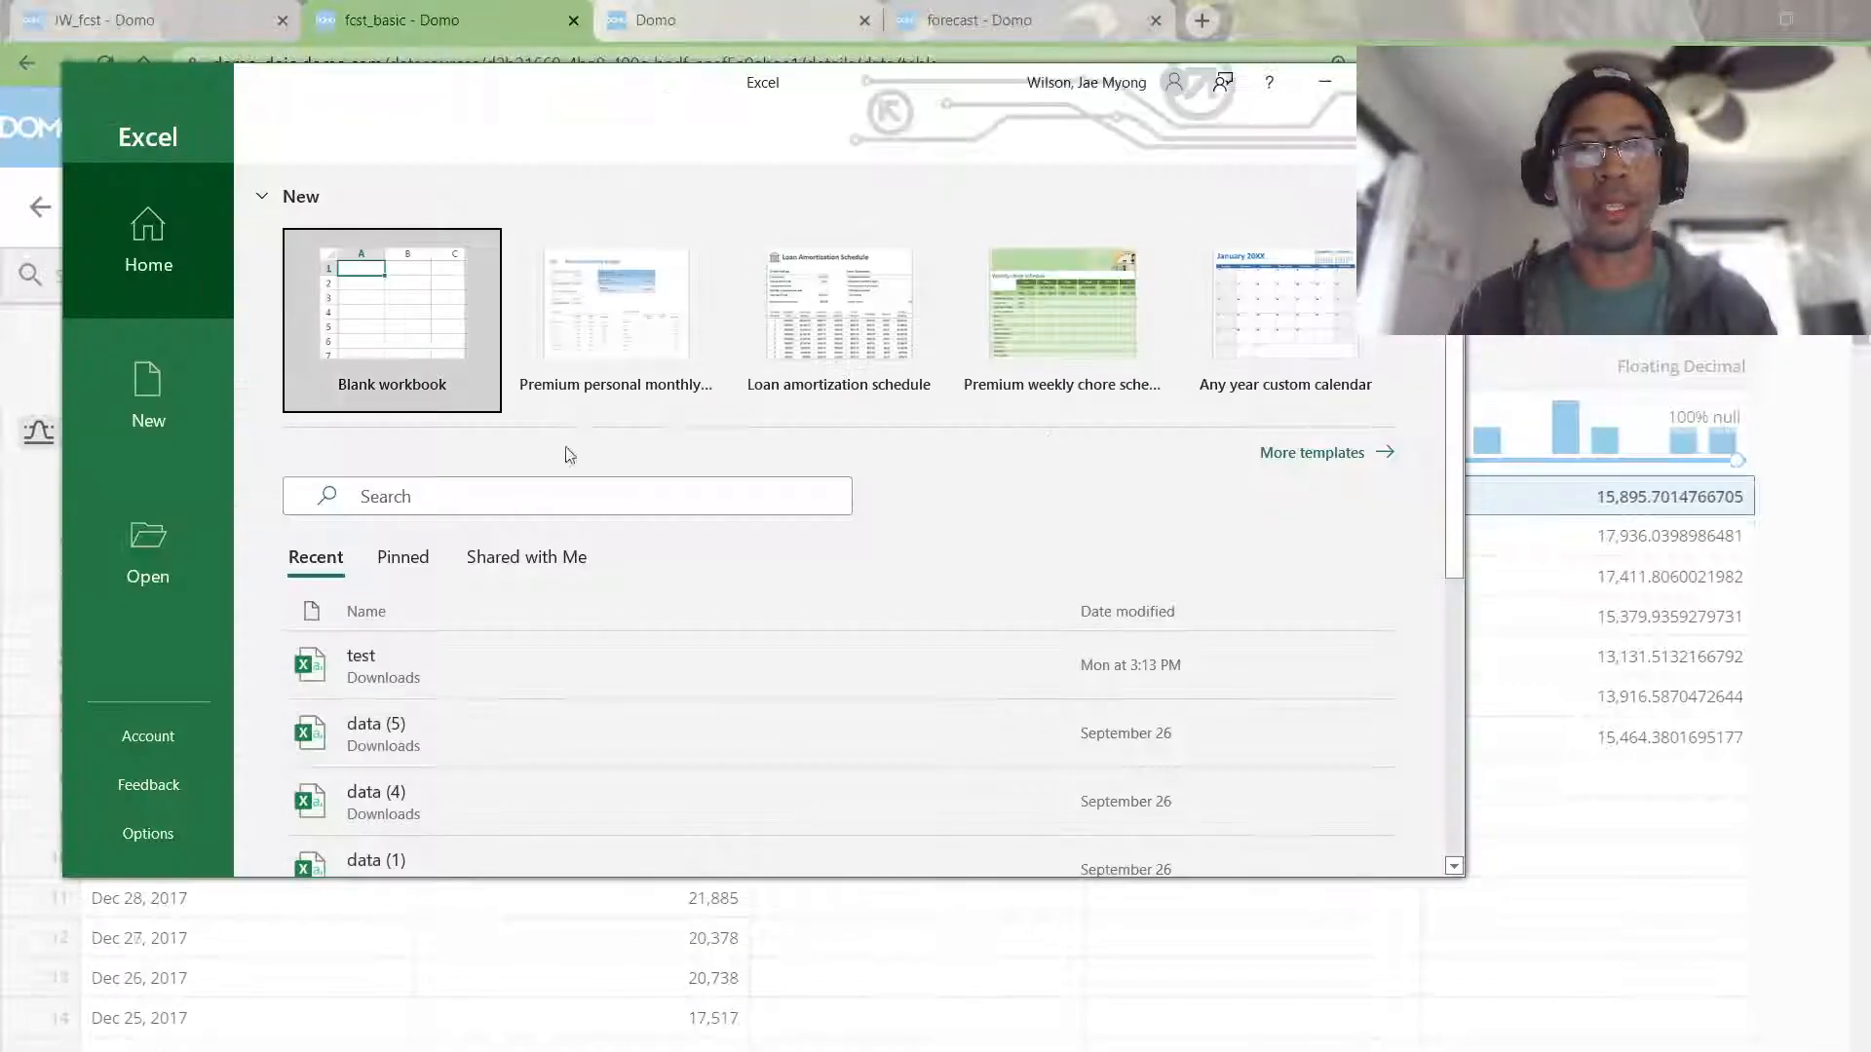
click(435, 339)
Step: Enter 25 in cell E3 and label it "guess" in E2
click(483, 650)
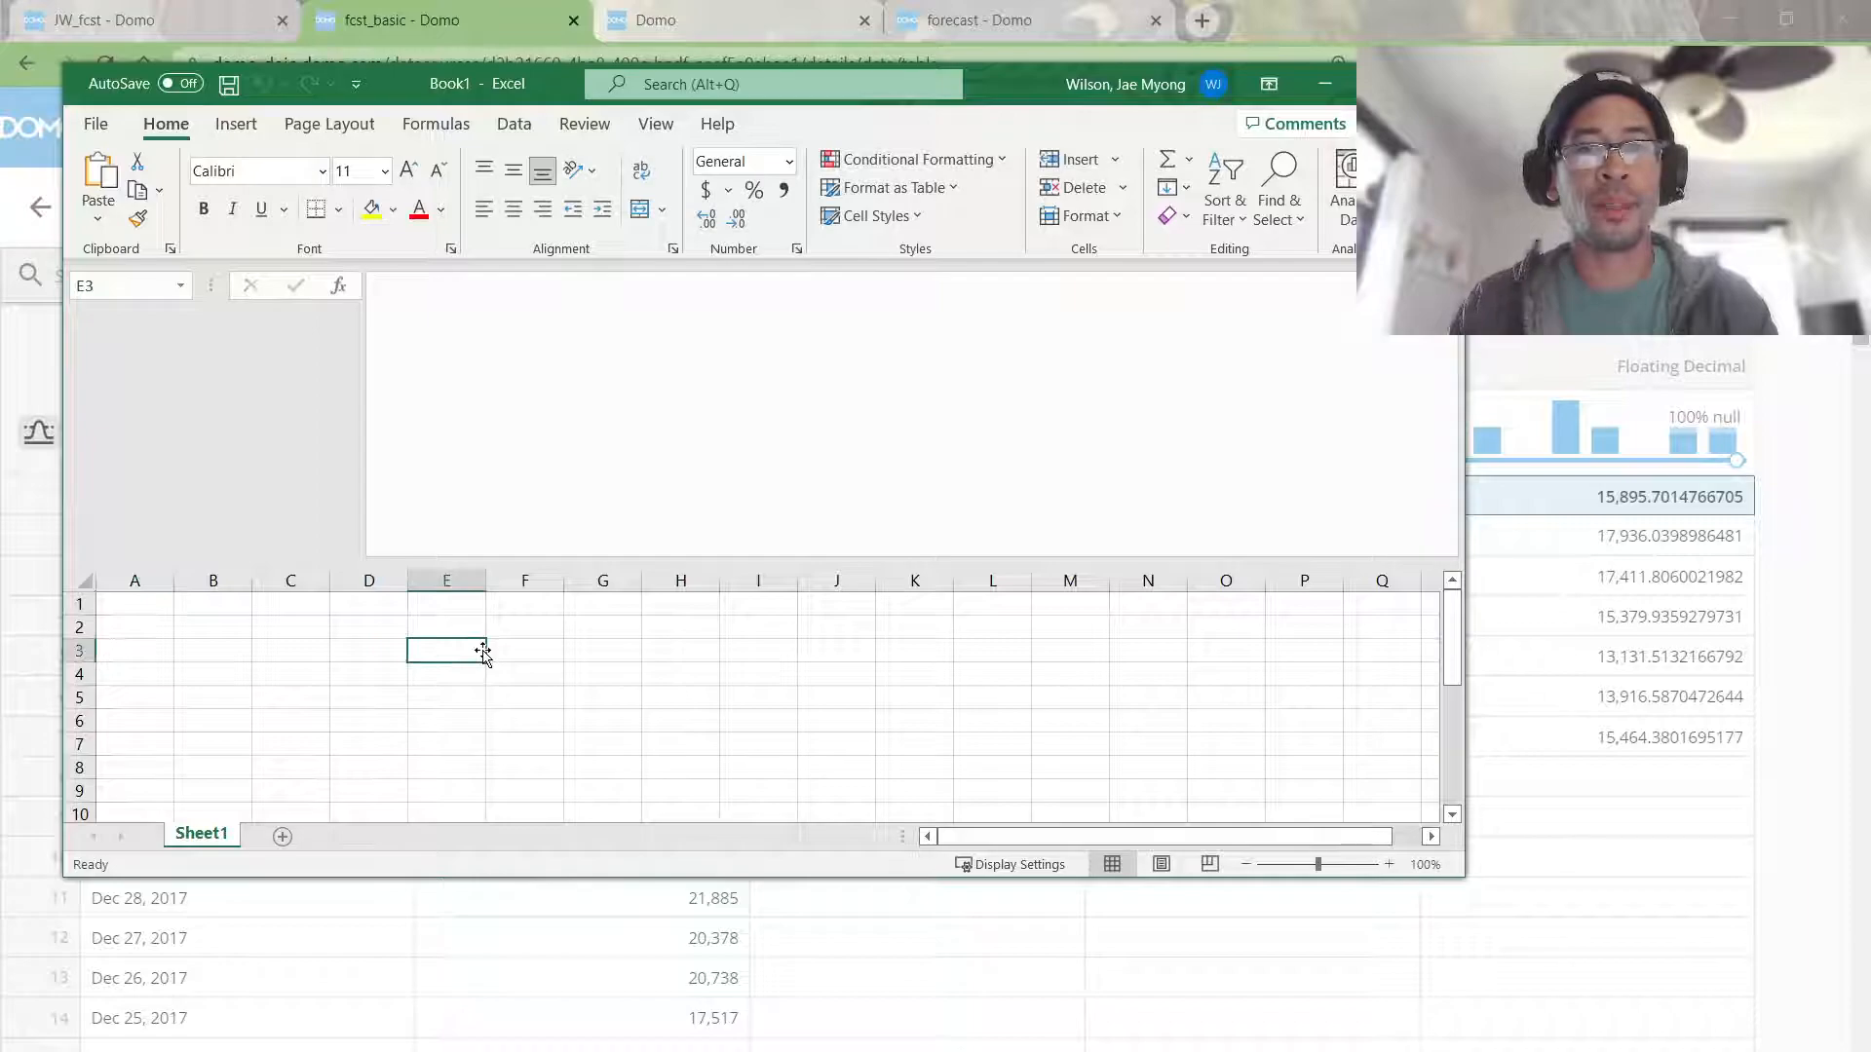
text(25)
key(Tab)
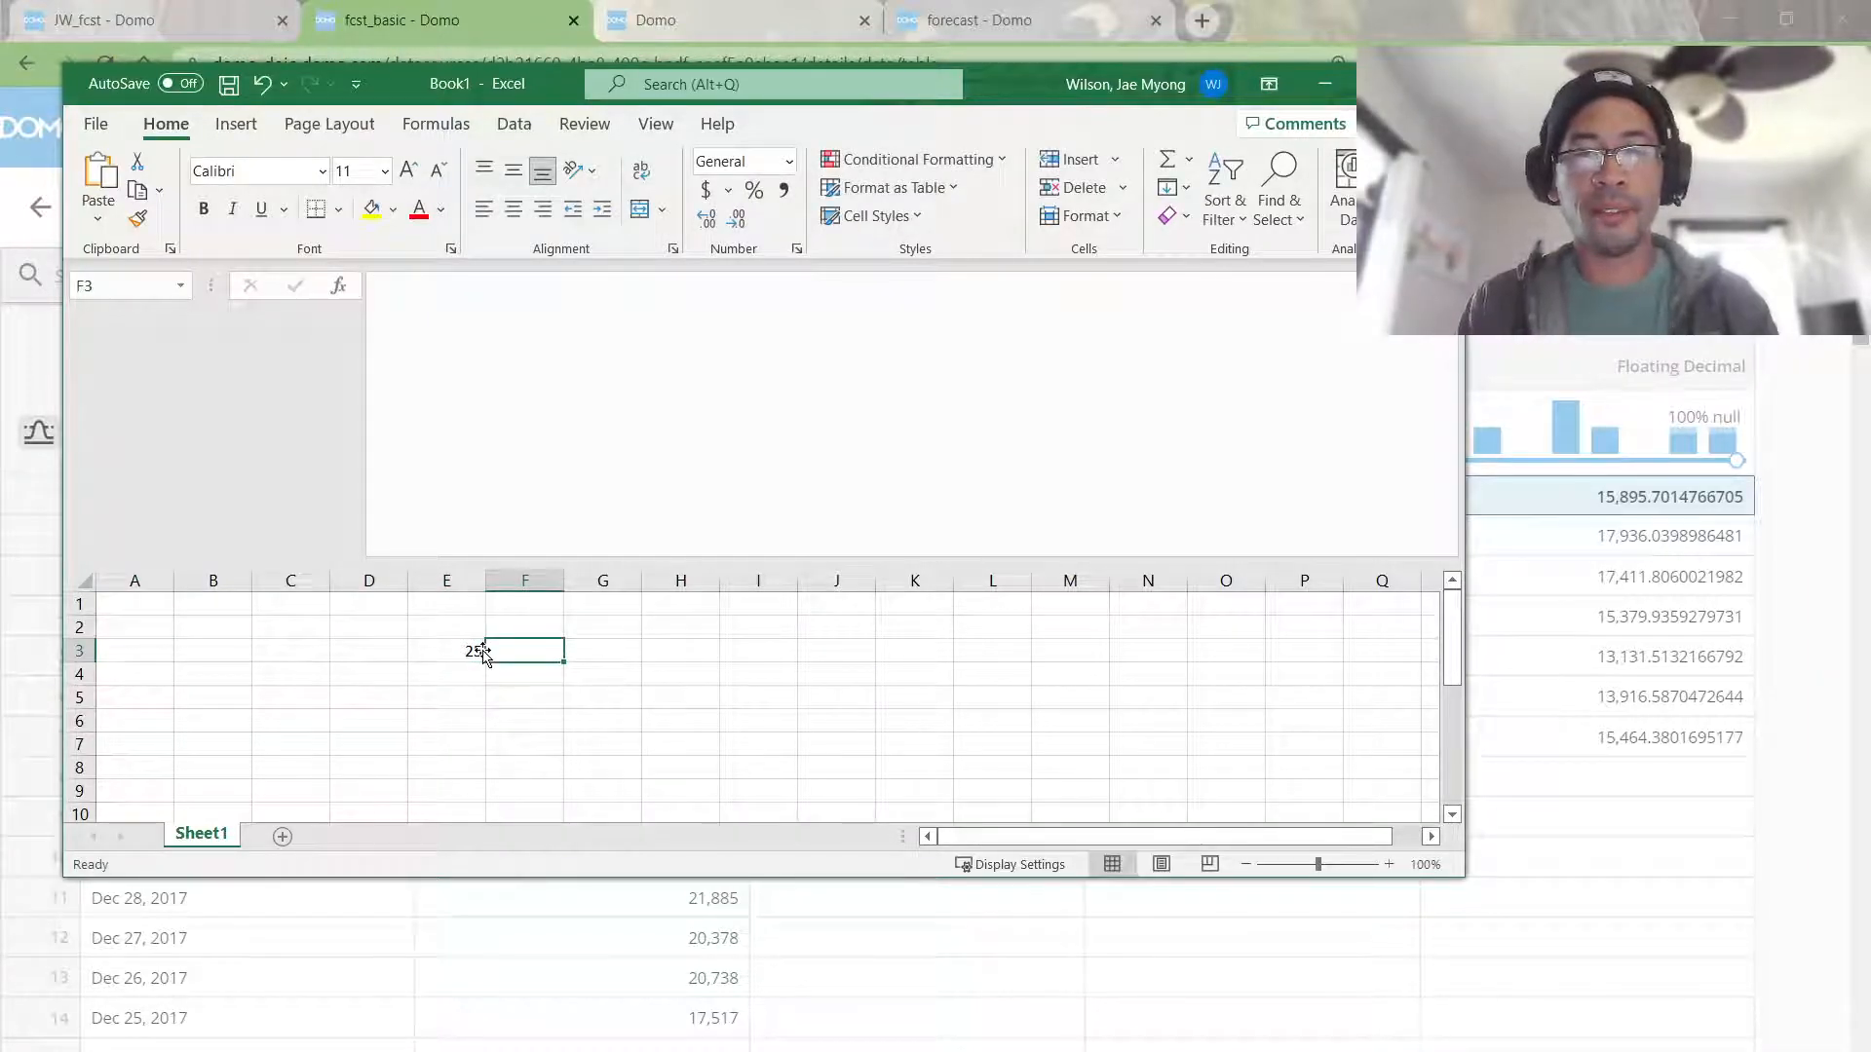
key(Up)
key(Left)
text(guess)
key(Tab)
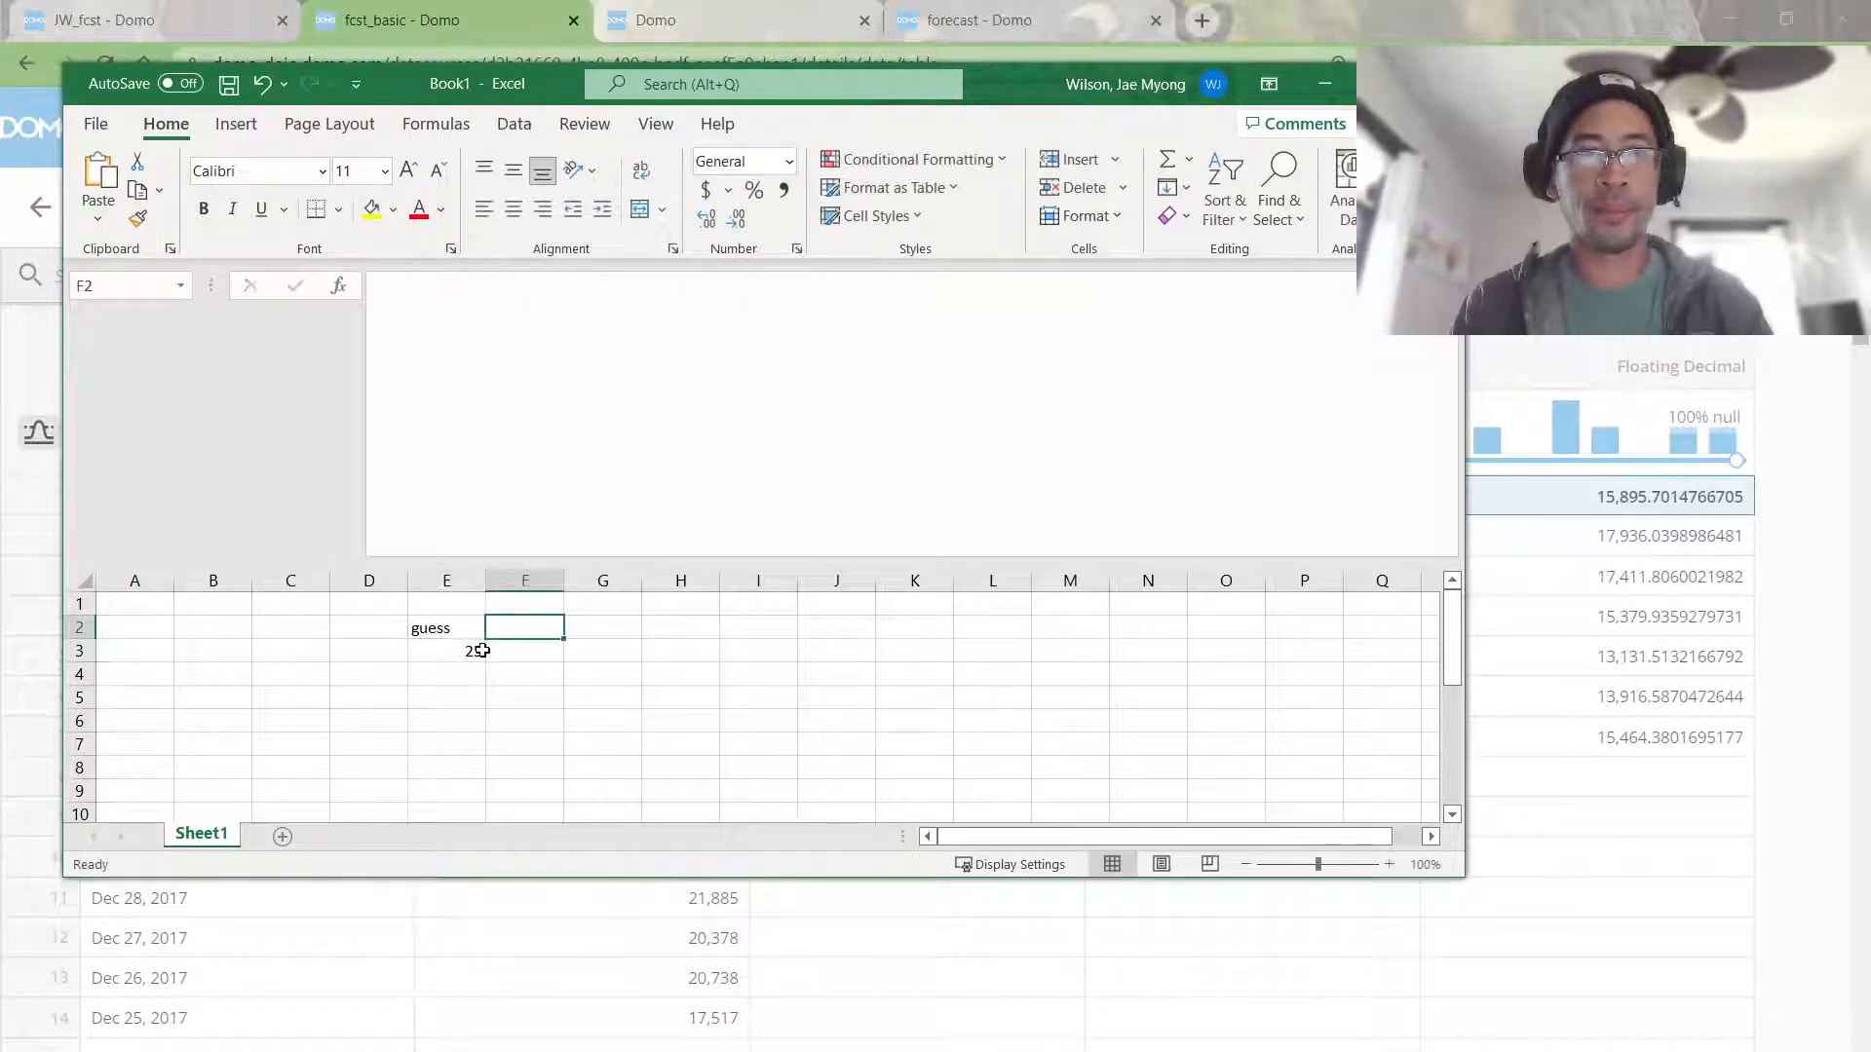
Step: Add the heading "act nead" in F2 with the value 27 beneath it in F3
text(act u)
key(BackSpace)
text(nead)
key(Return)
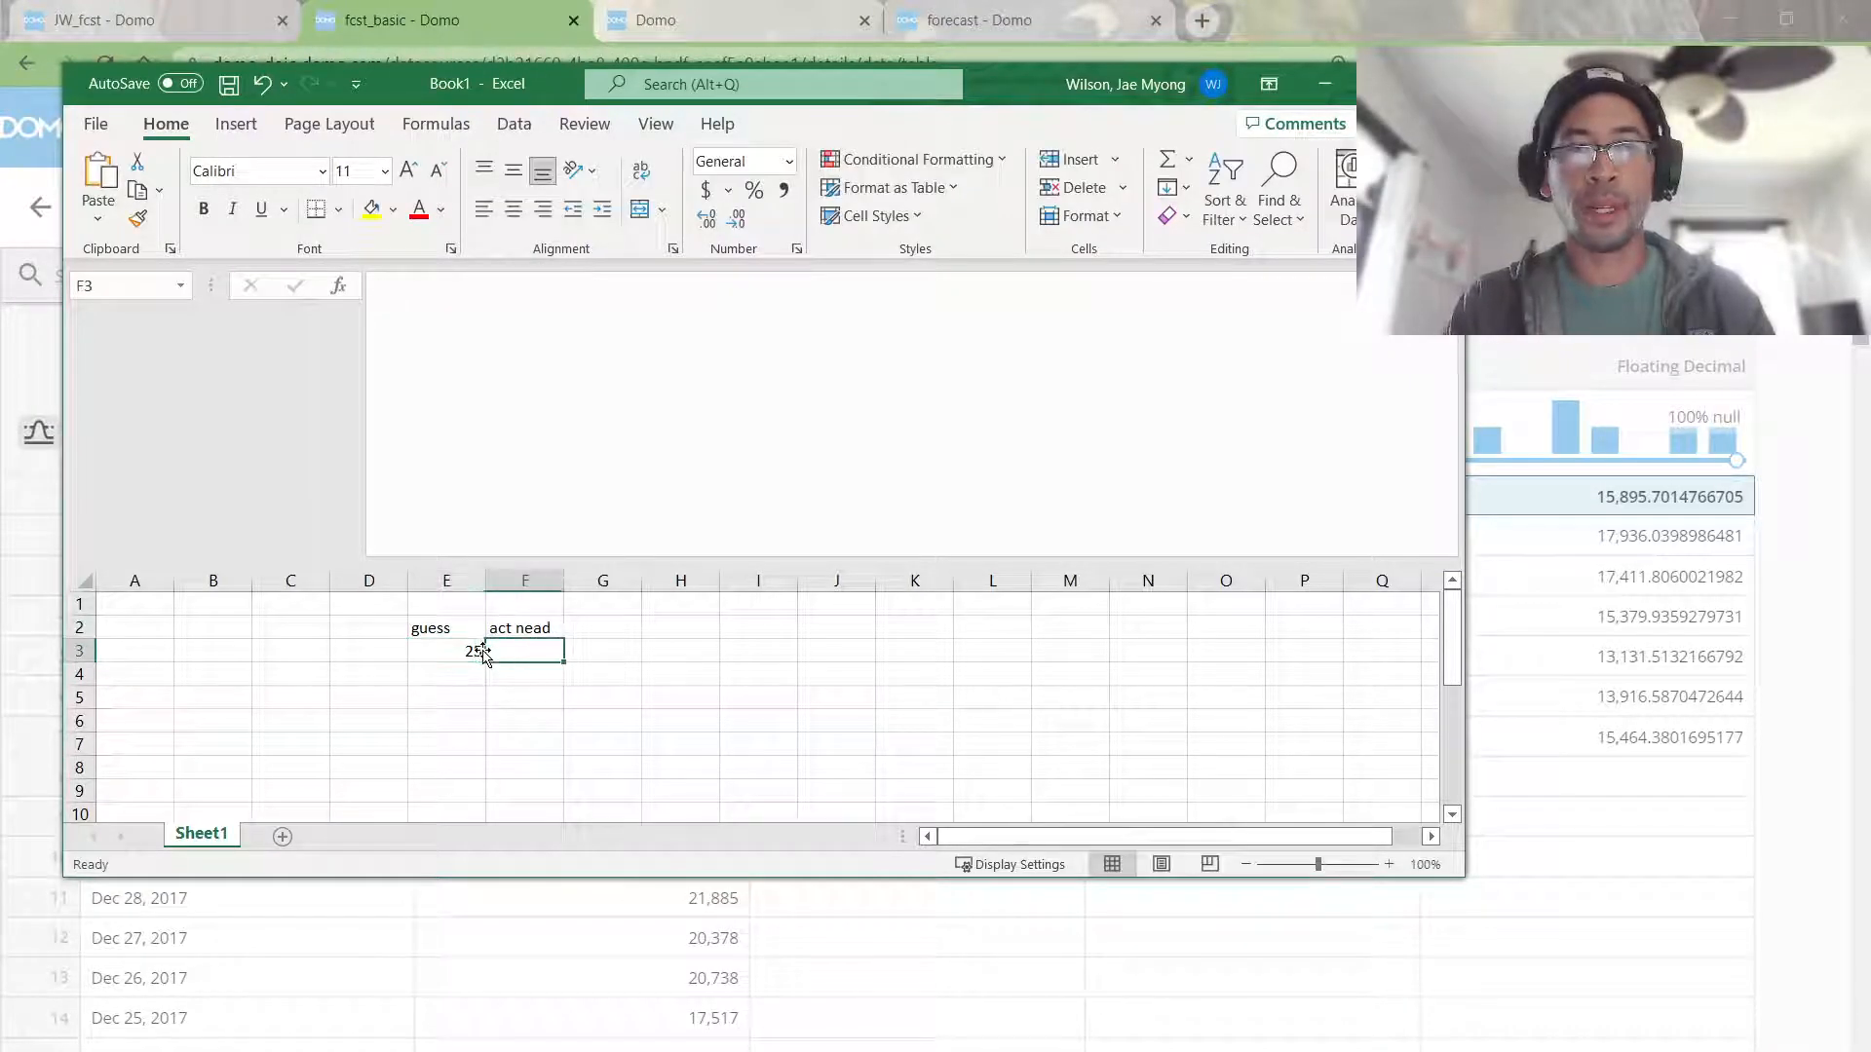
text(27)
key(Tab)
Step: Add the heading "error" in H2 with the value 2 beneath it in H3
key(Up)
key(Right)
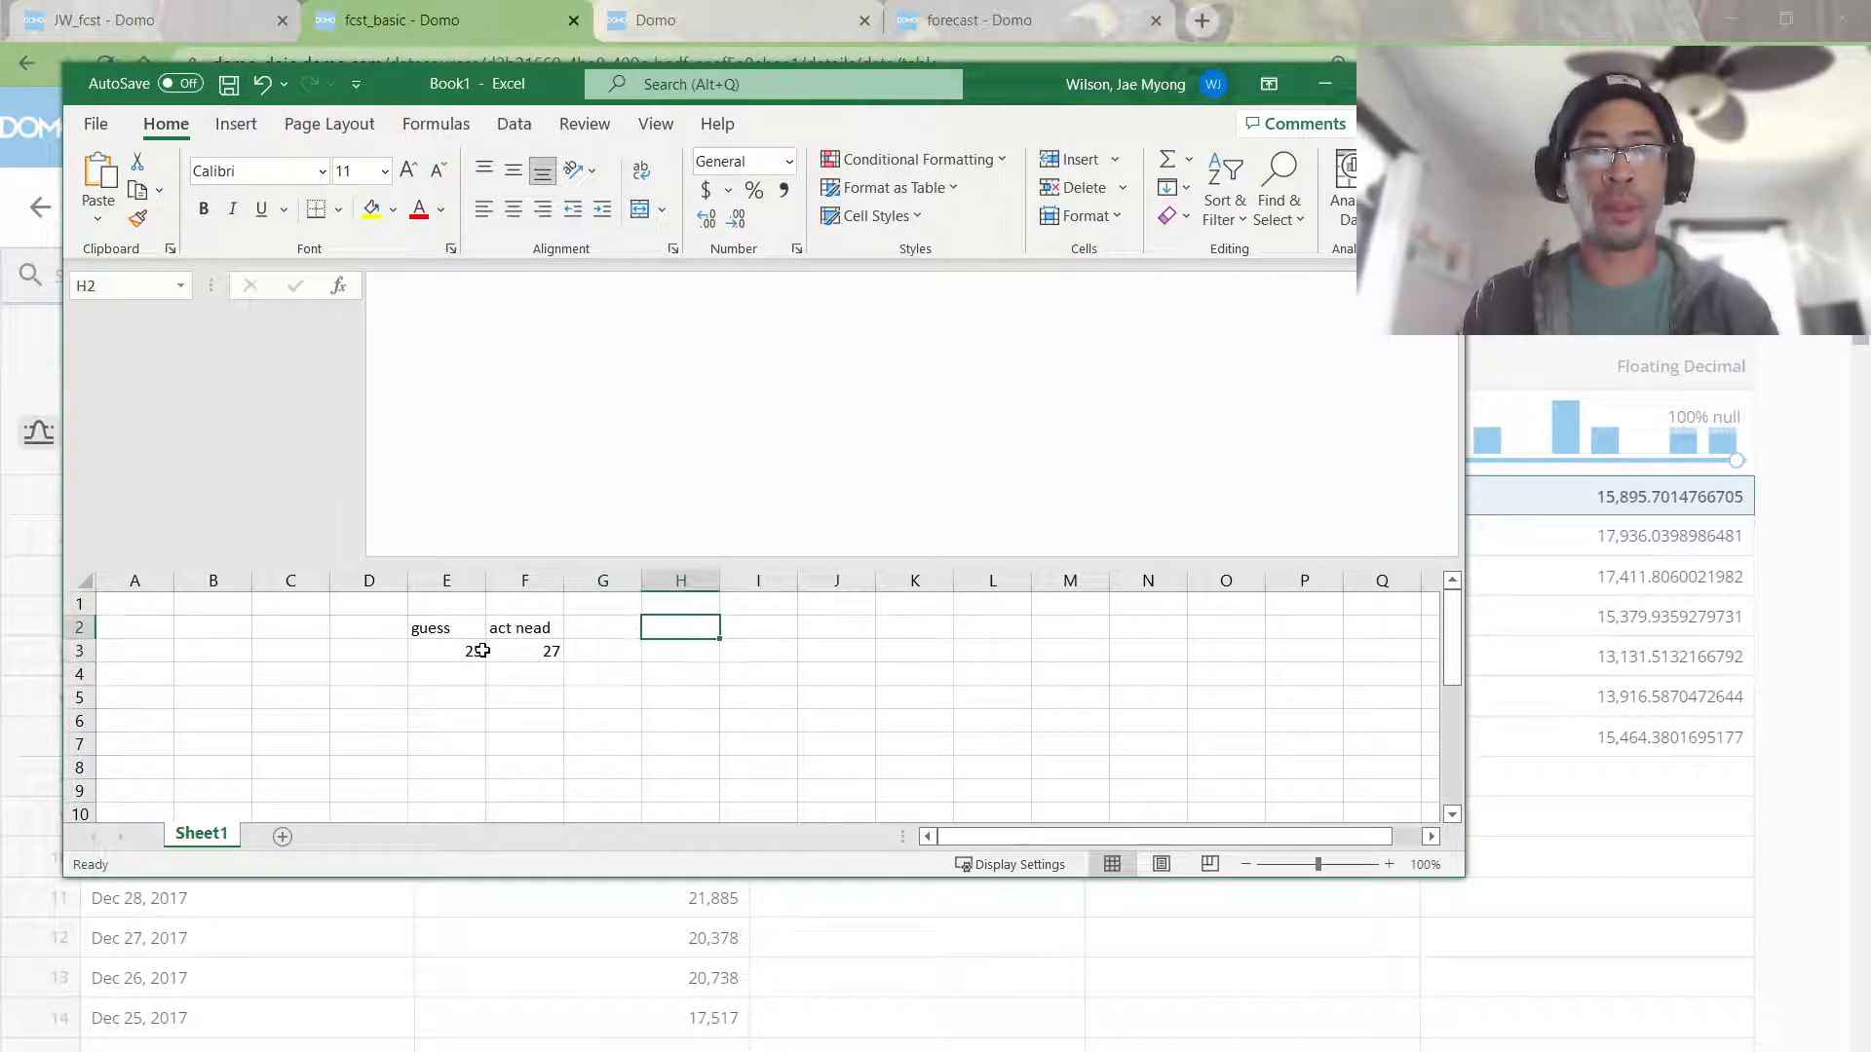
text(error)
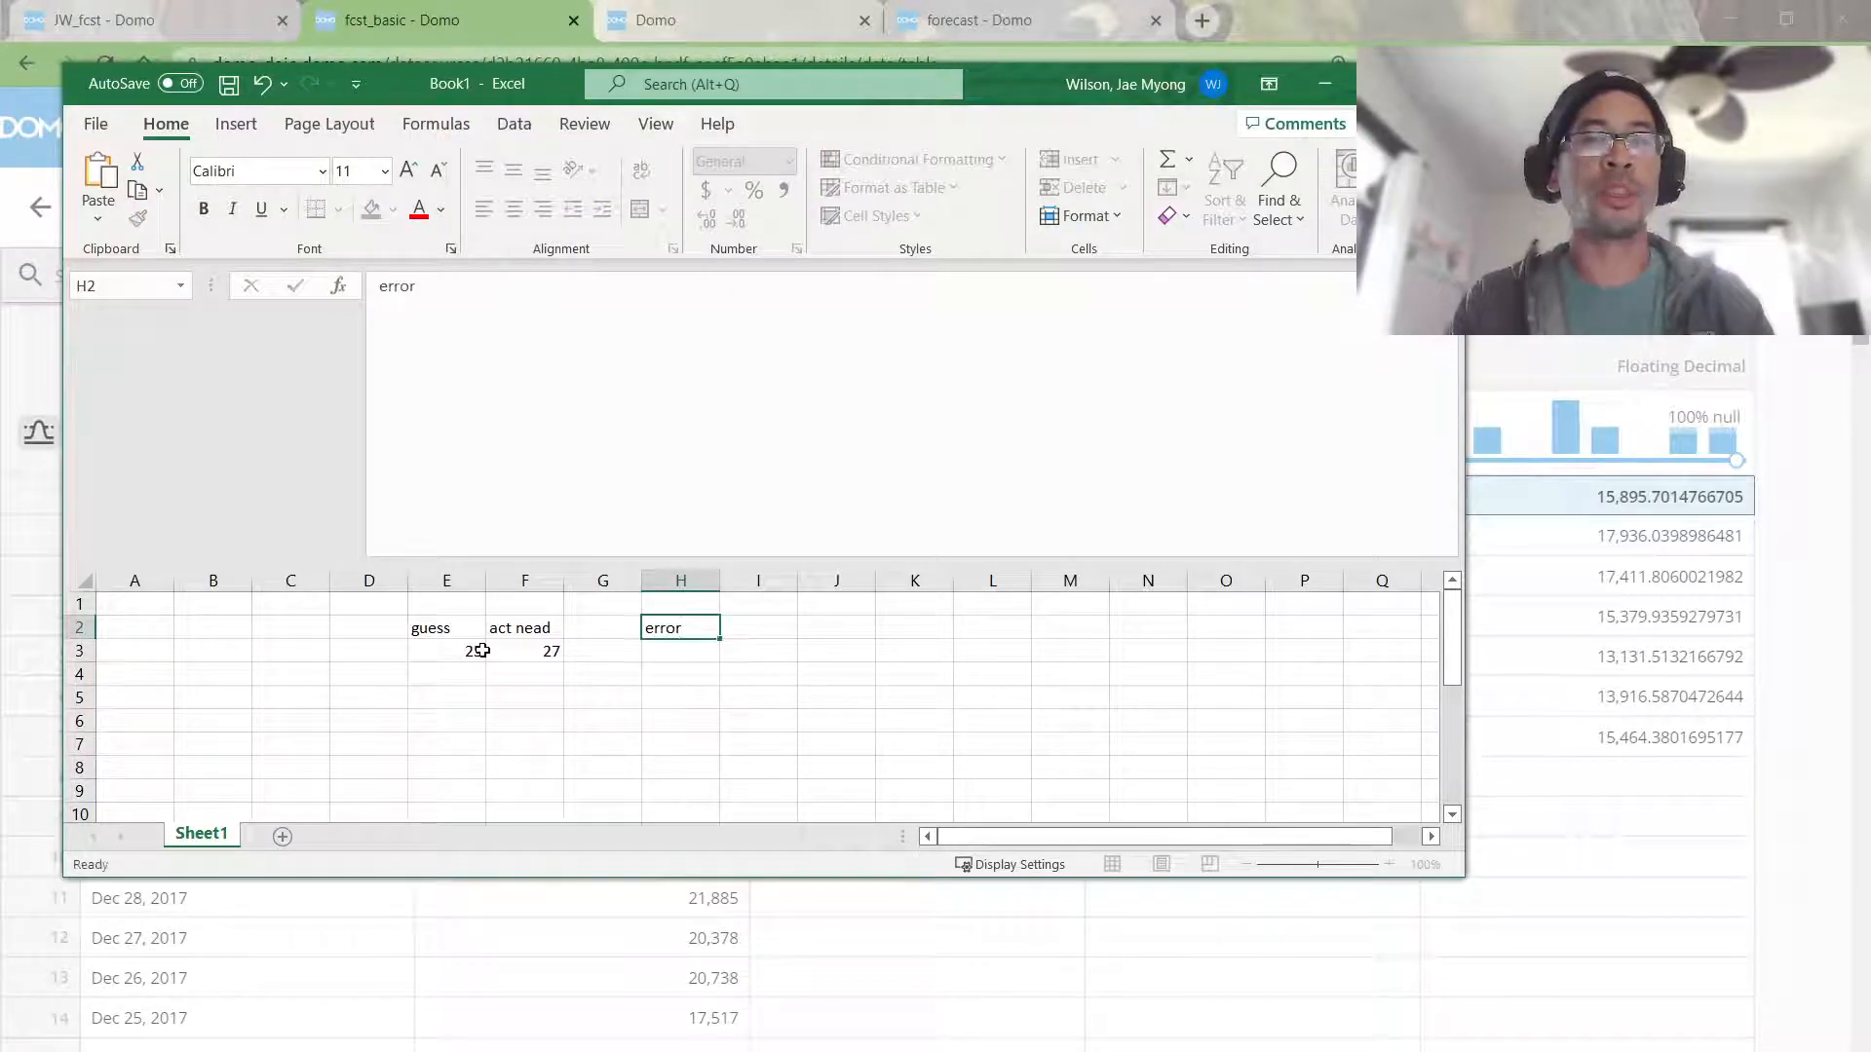
key(Return)
text(2)
Step: Add the heading "cost" in J2 with the value 10000 beneath it in J3
key(Tab)
key(Right)
key(Up)
text(cost)
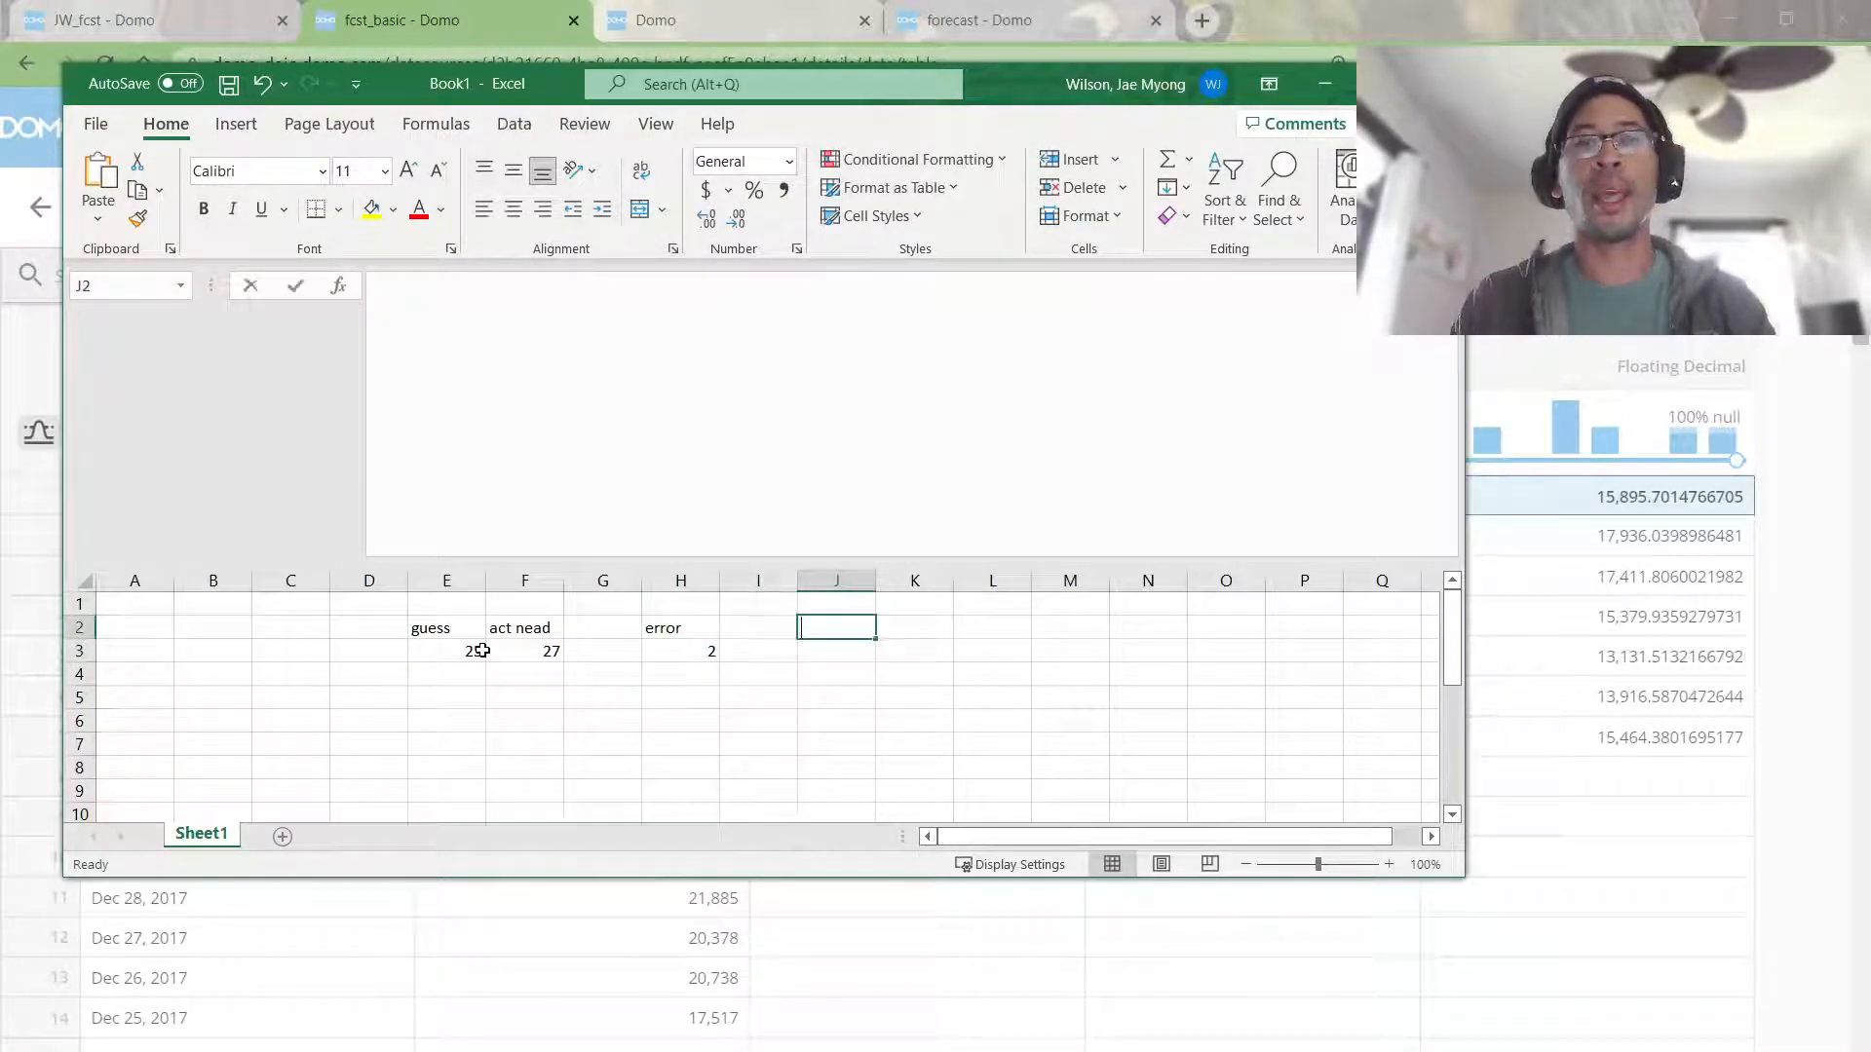
key(Return)
text(1000)
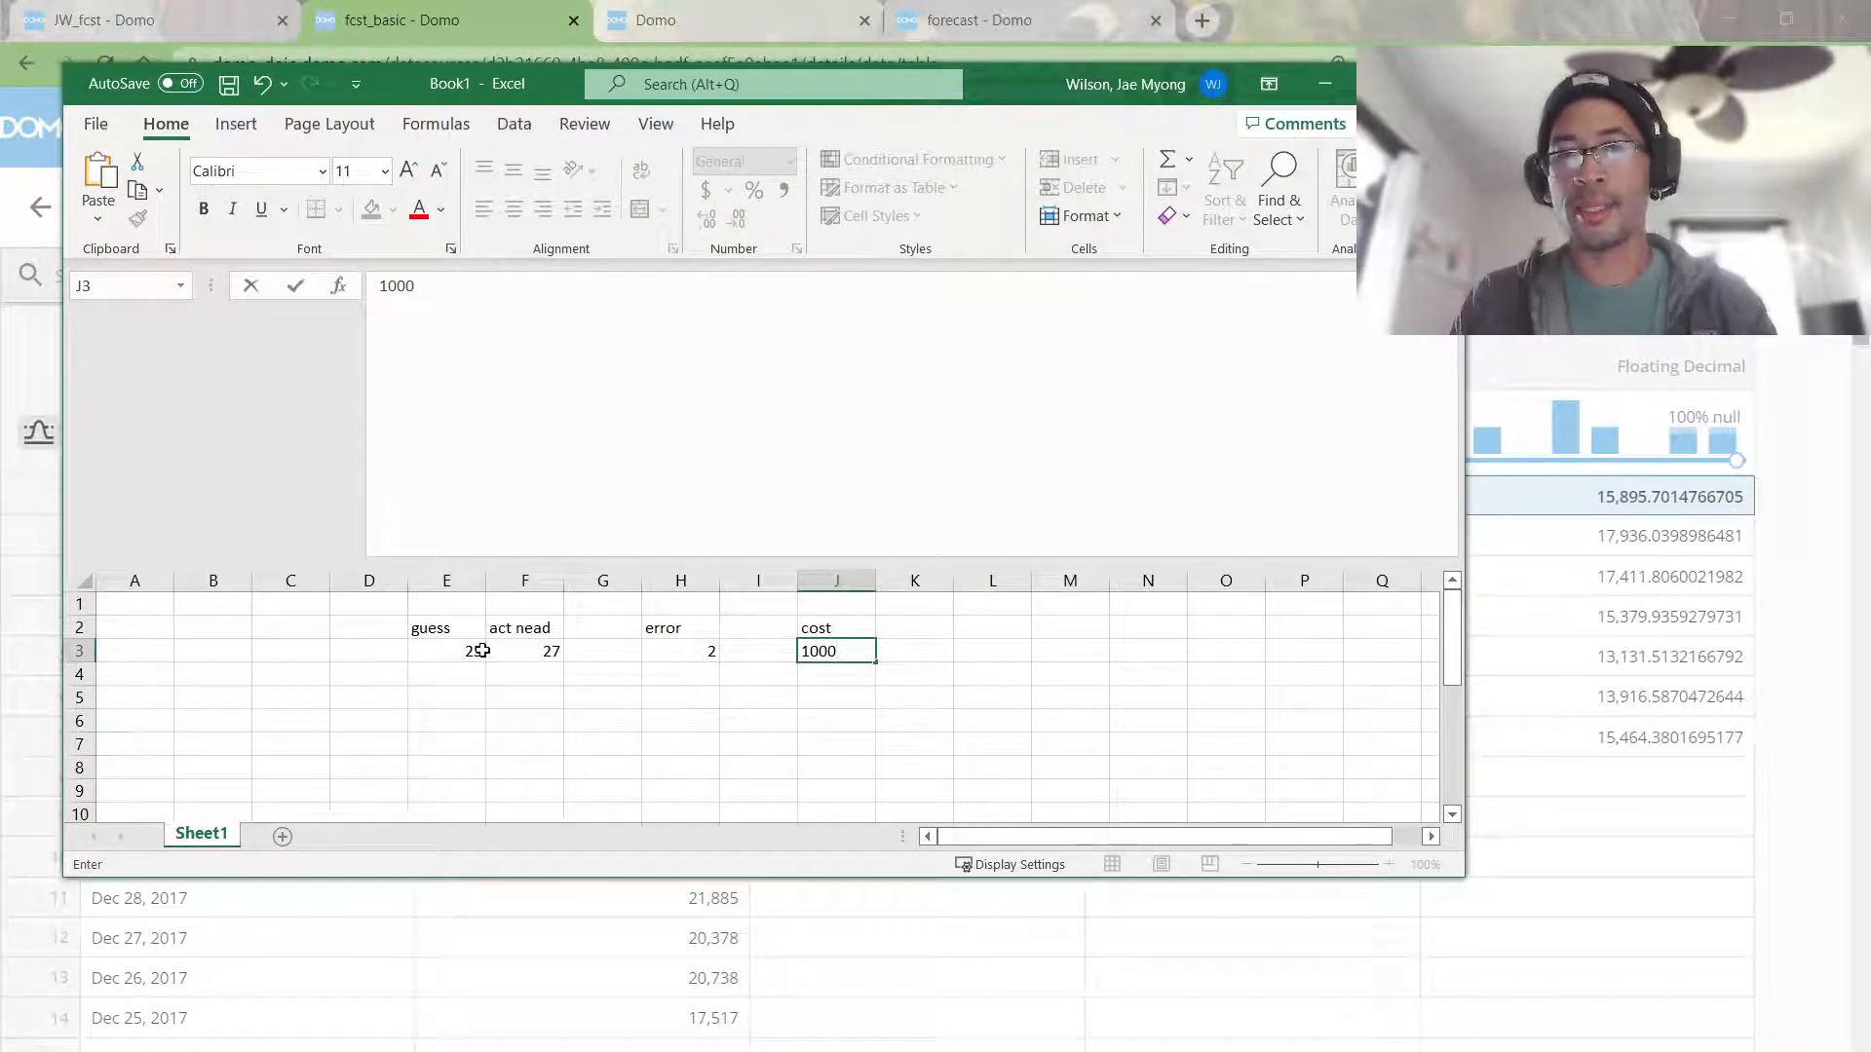
text(0)
key(Tab)
Step: Change the "cost" heading in J2 to "fine"
key(Up)
key(Left)
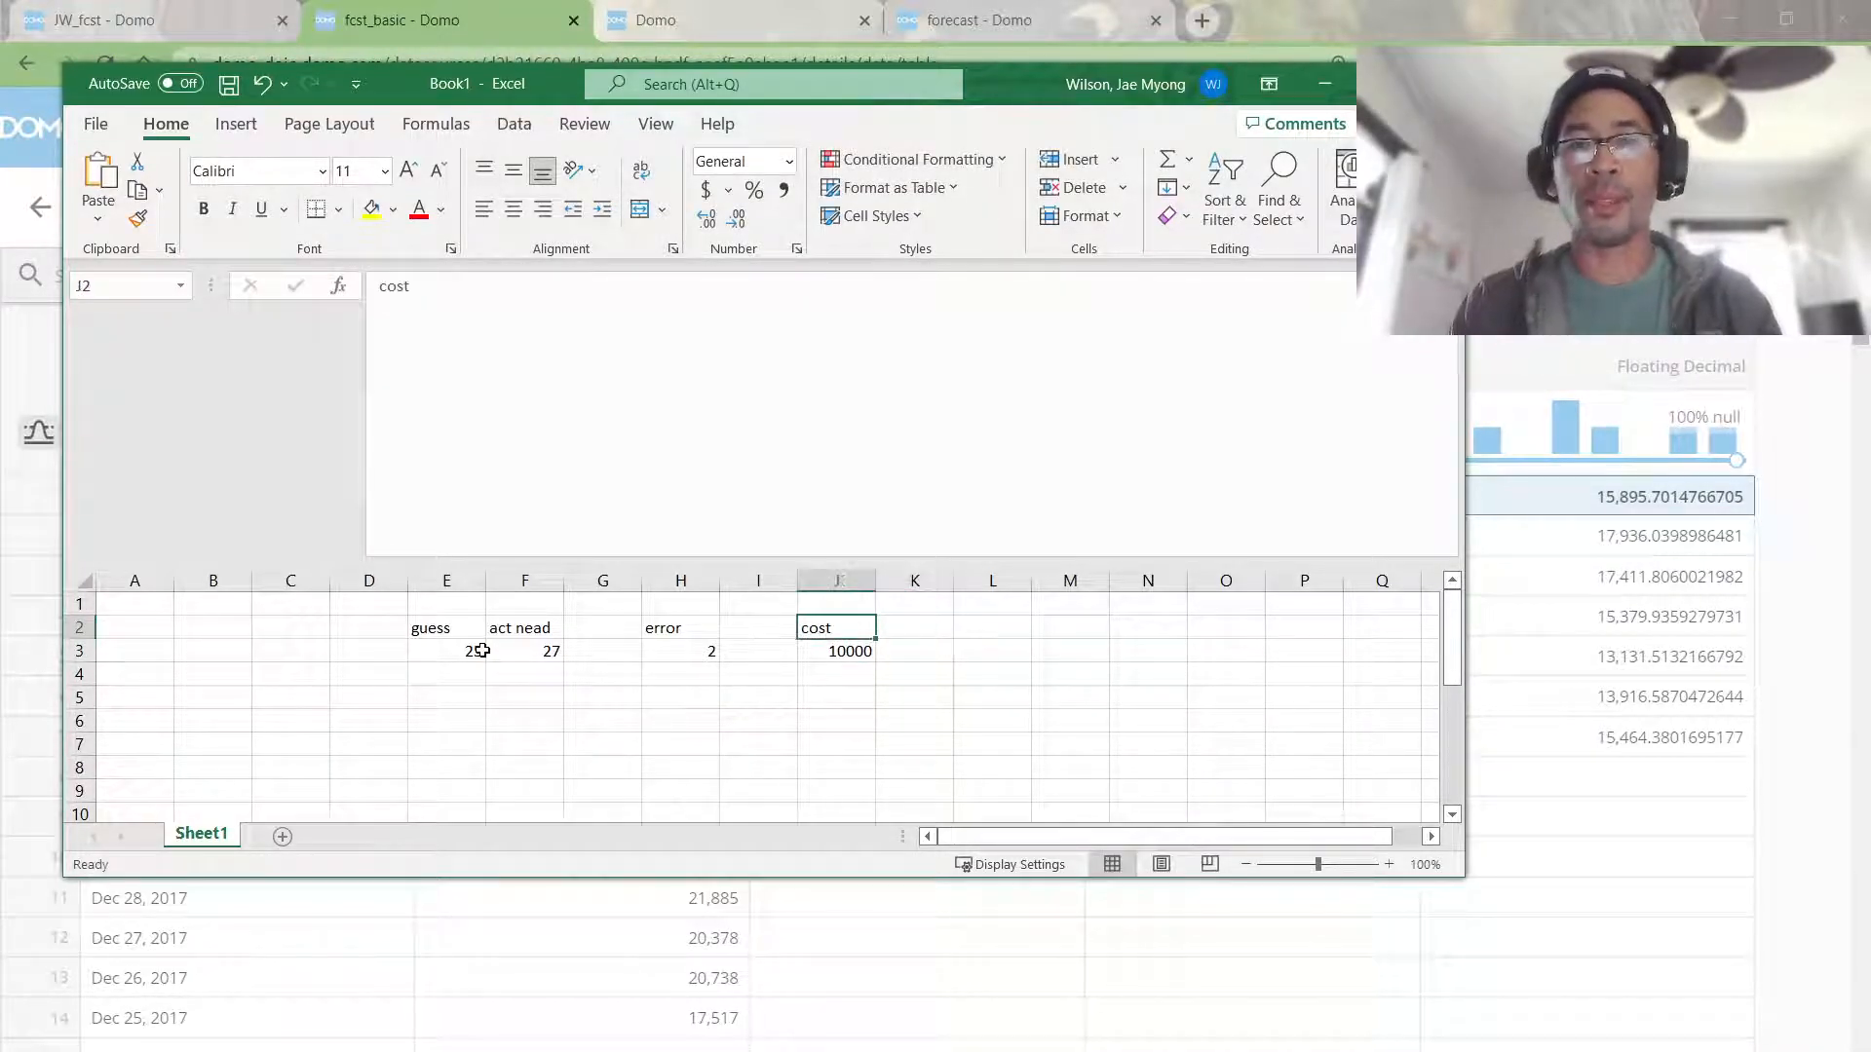
text(fine)
key(Tab)
Step: Add the heading "storage costs" in L2 with the value 10 beneath it in L3
key(Right)
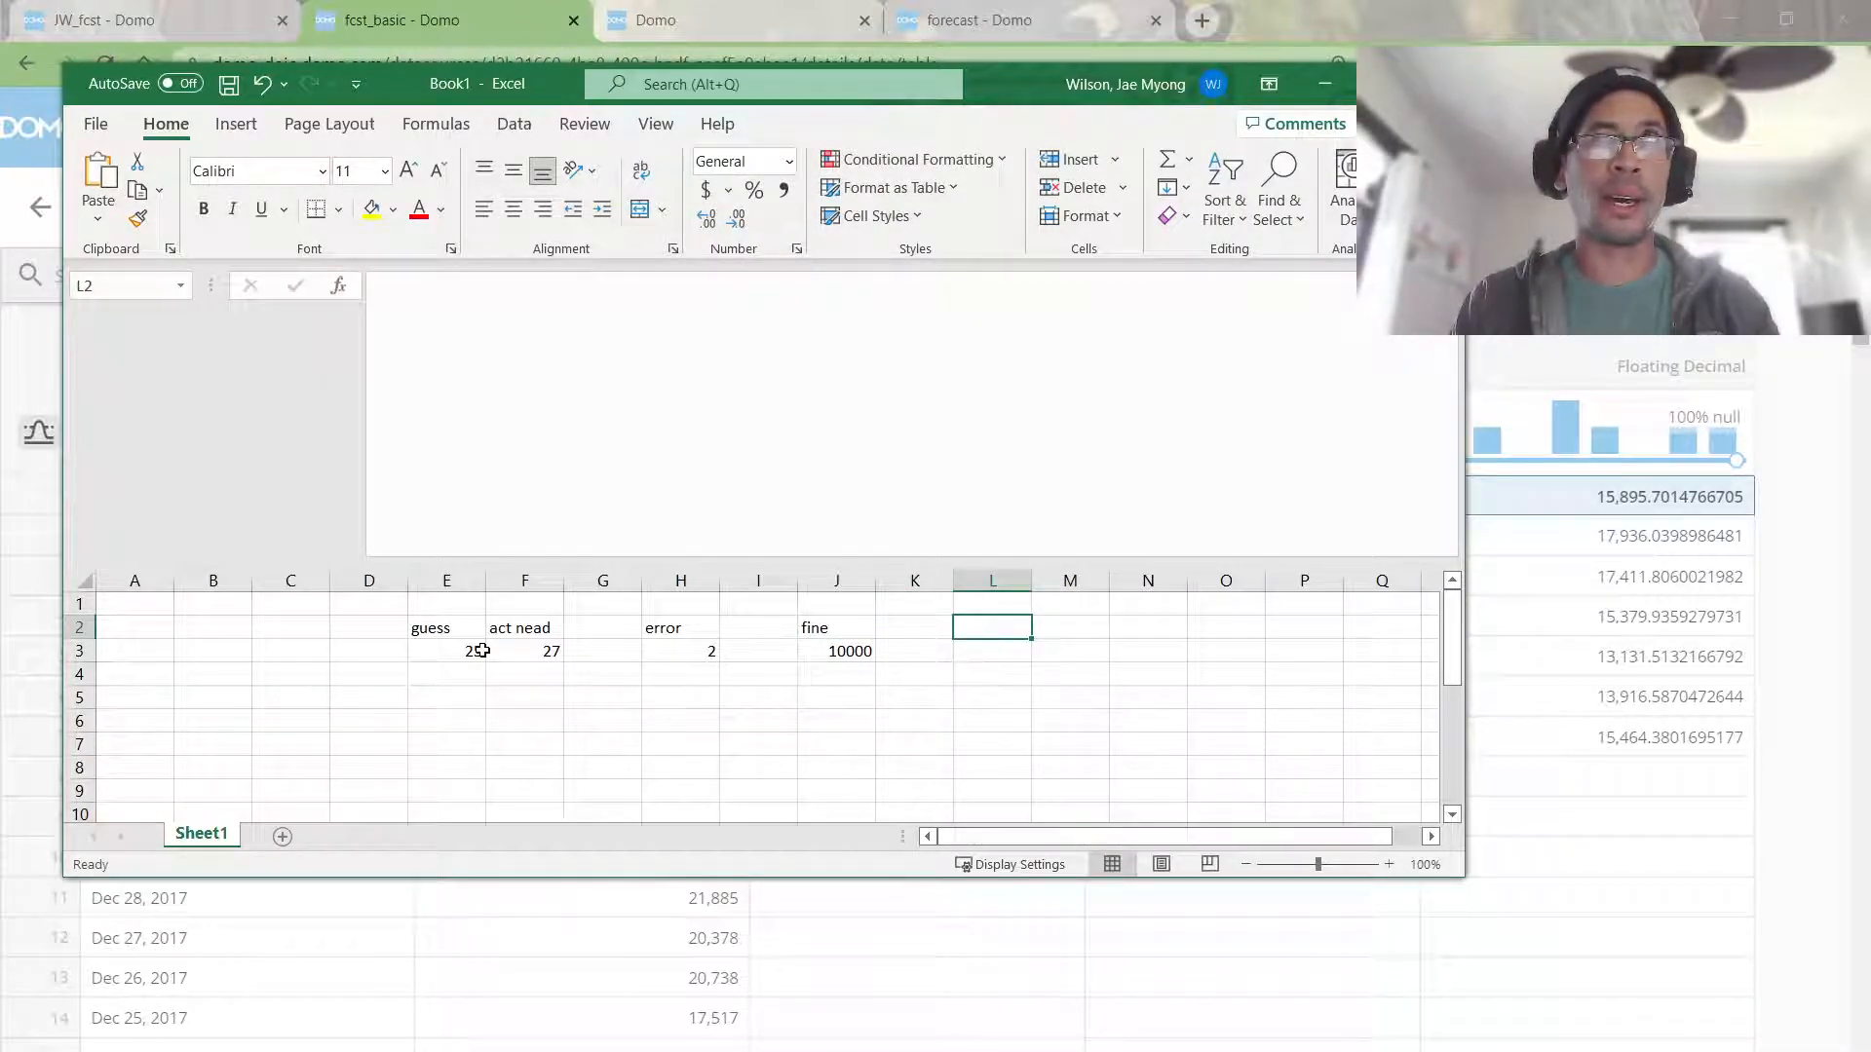
text(s)
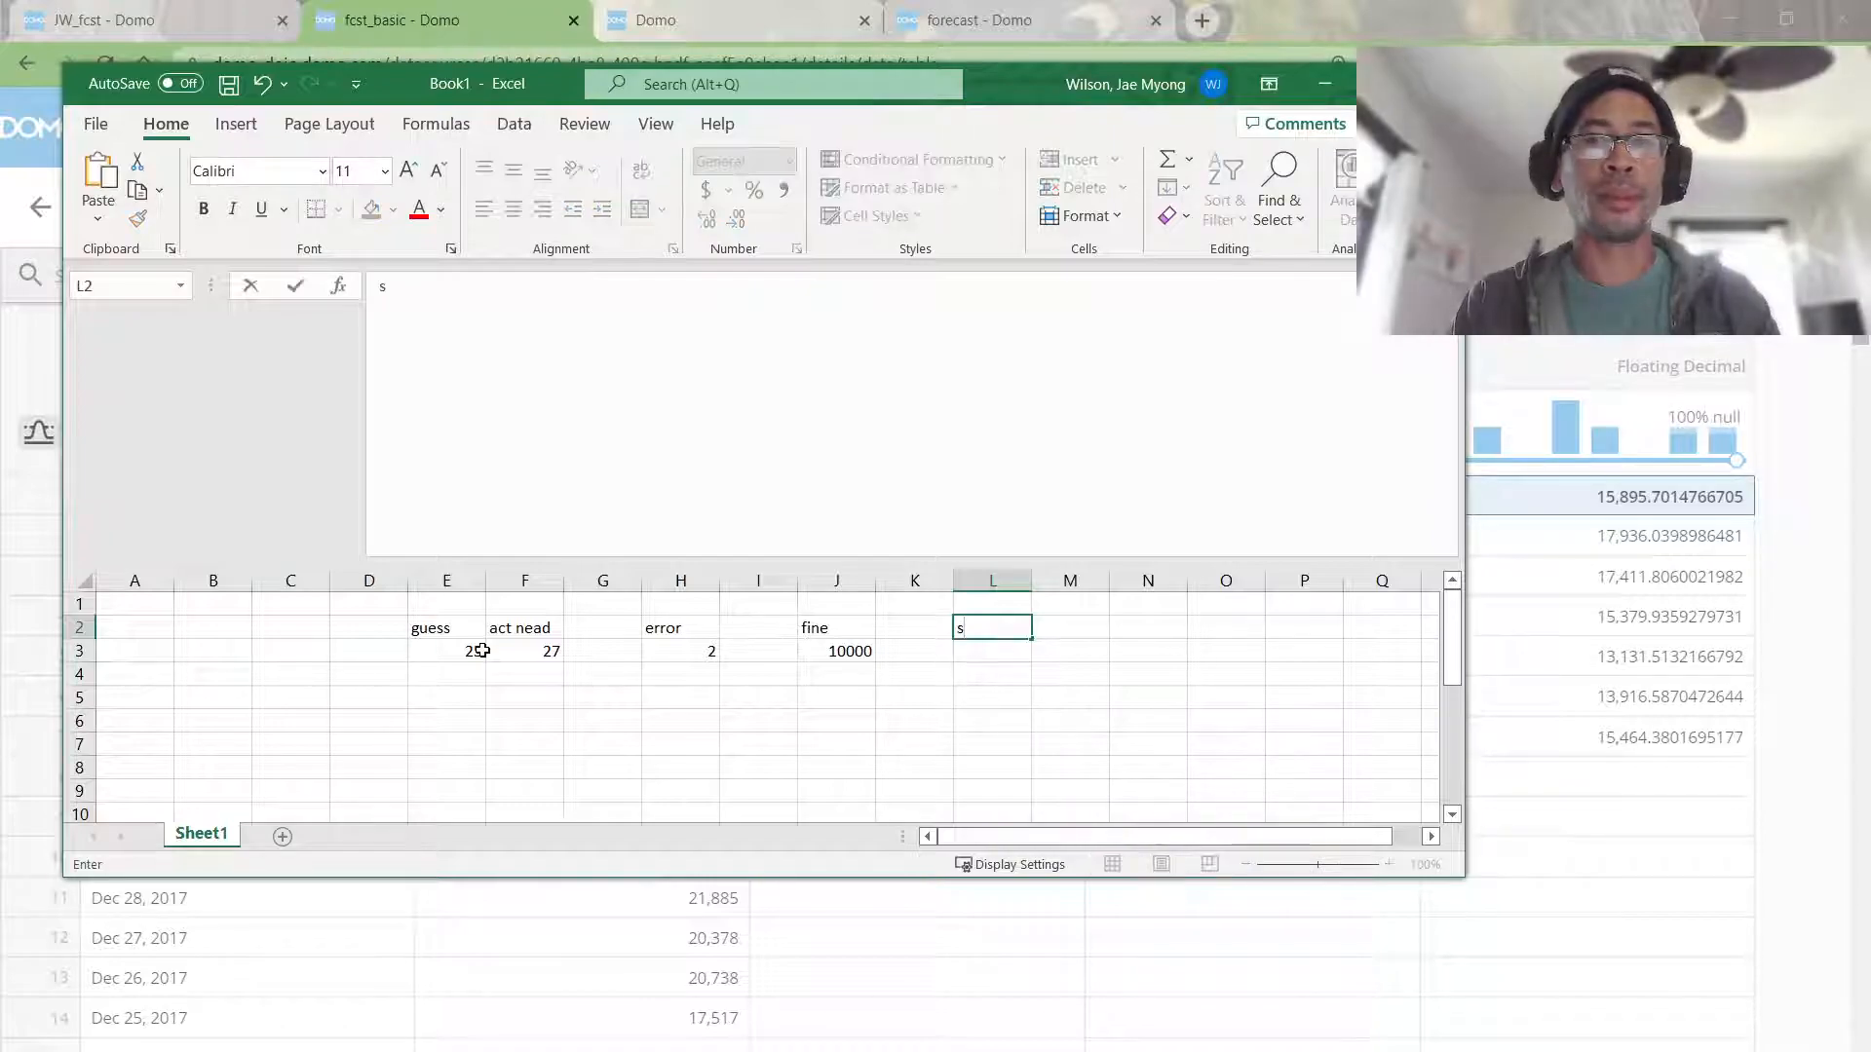
text(torage sosts)
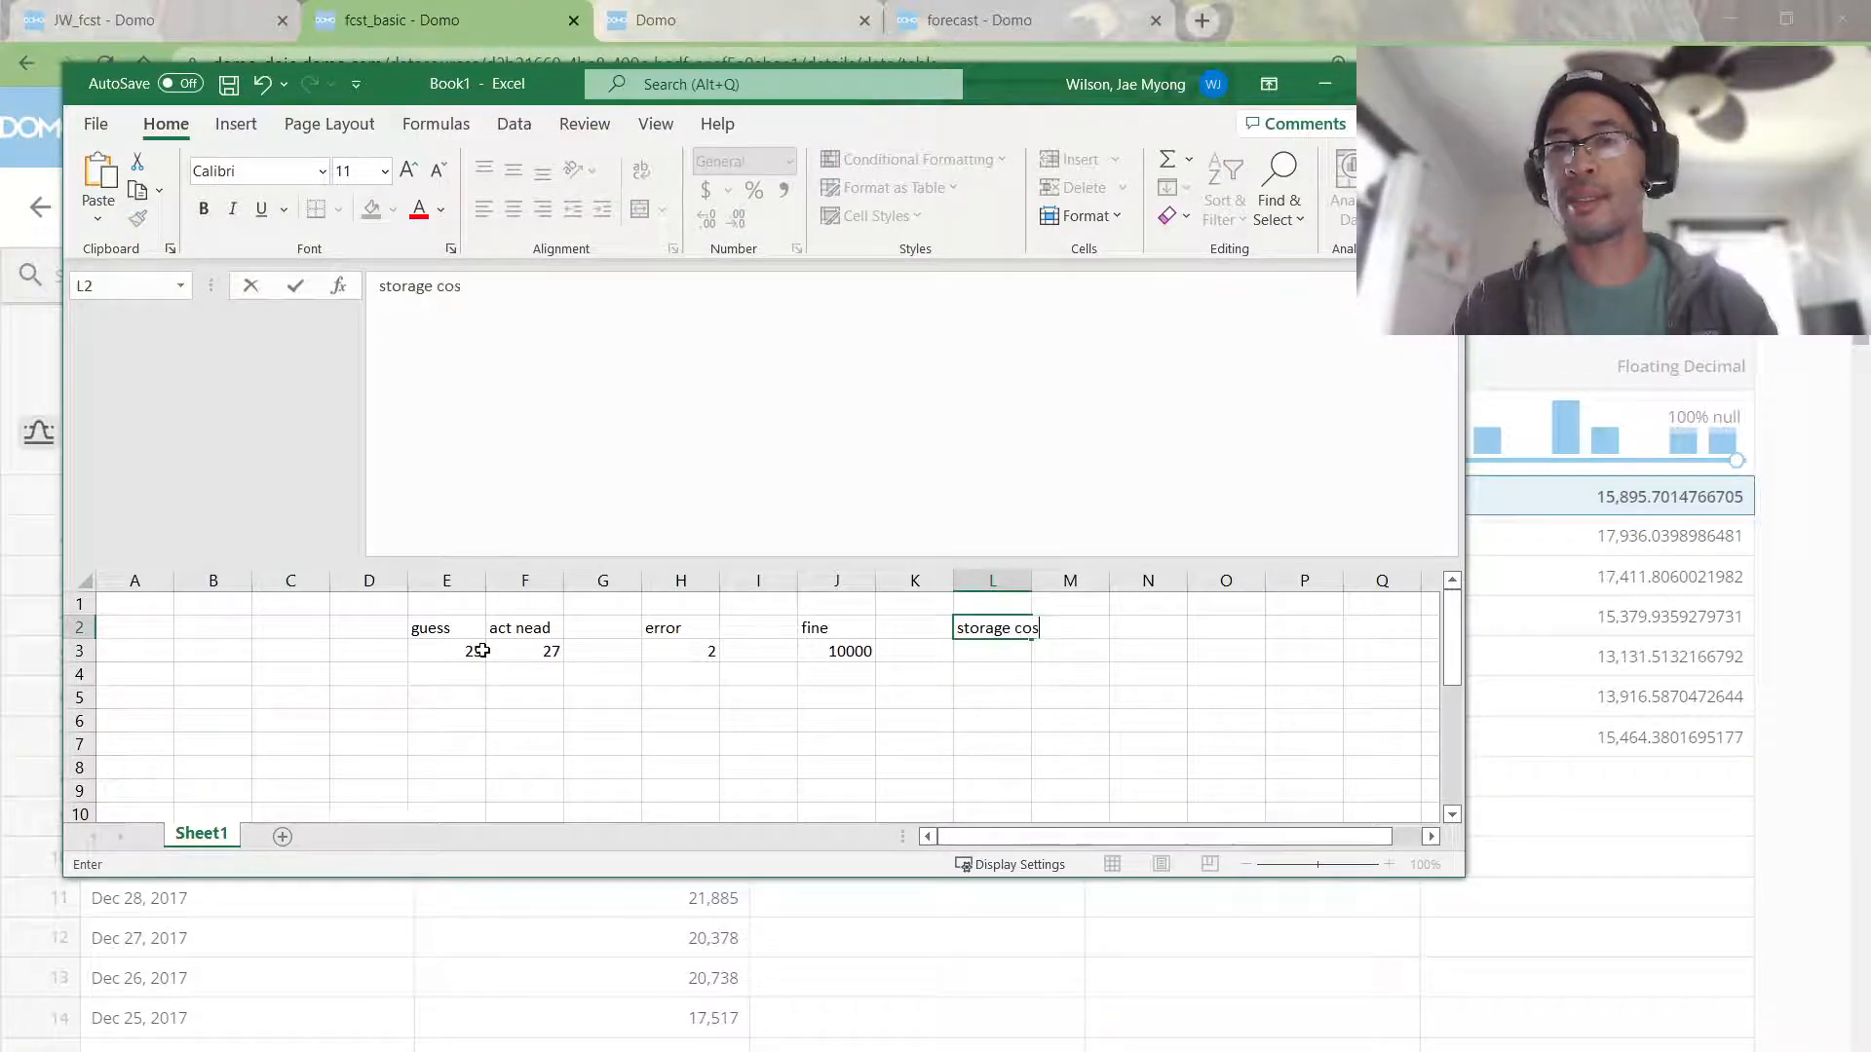
key(Return)
key(Right)
key(Right)
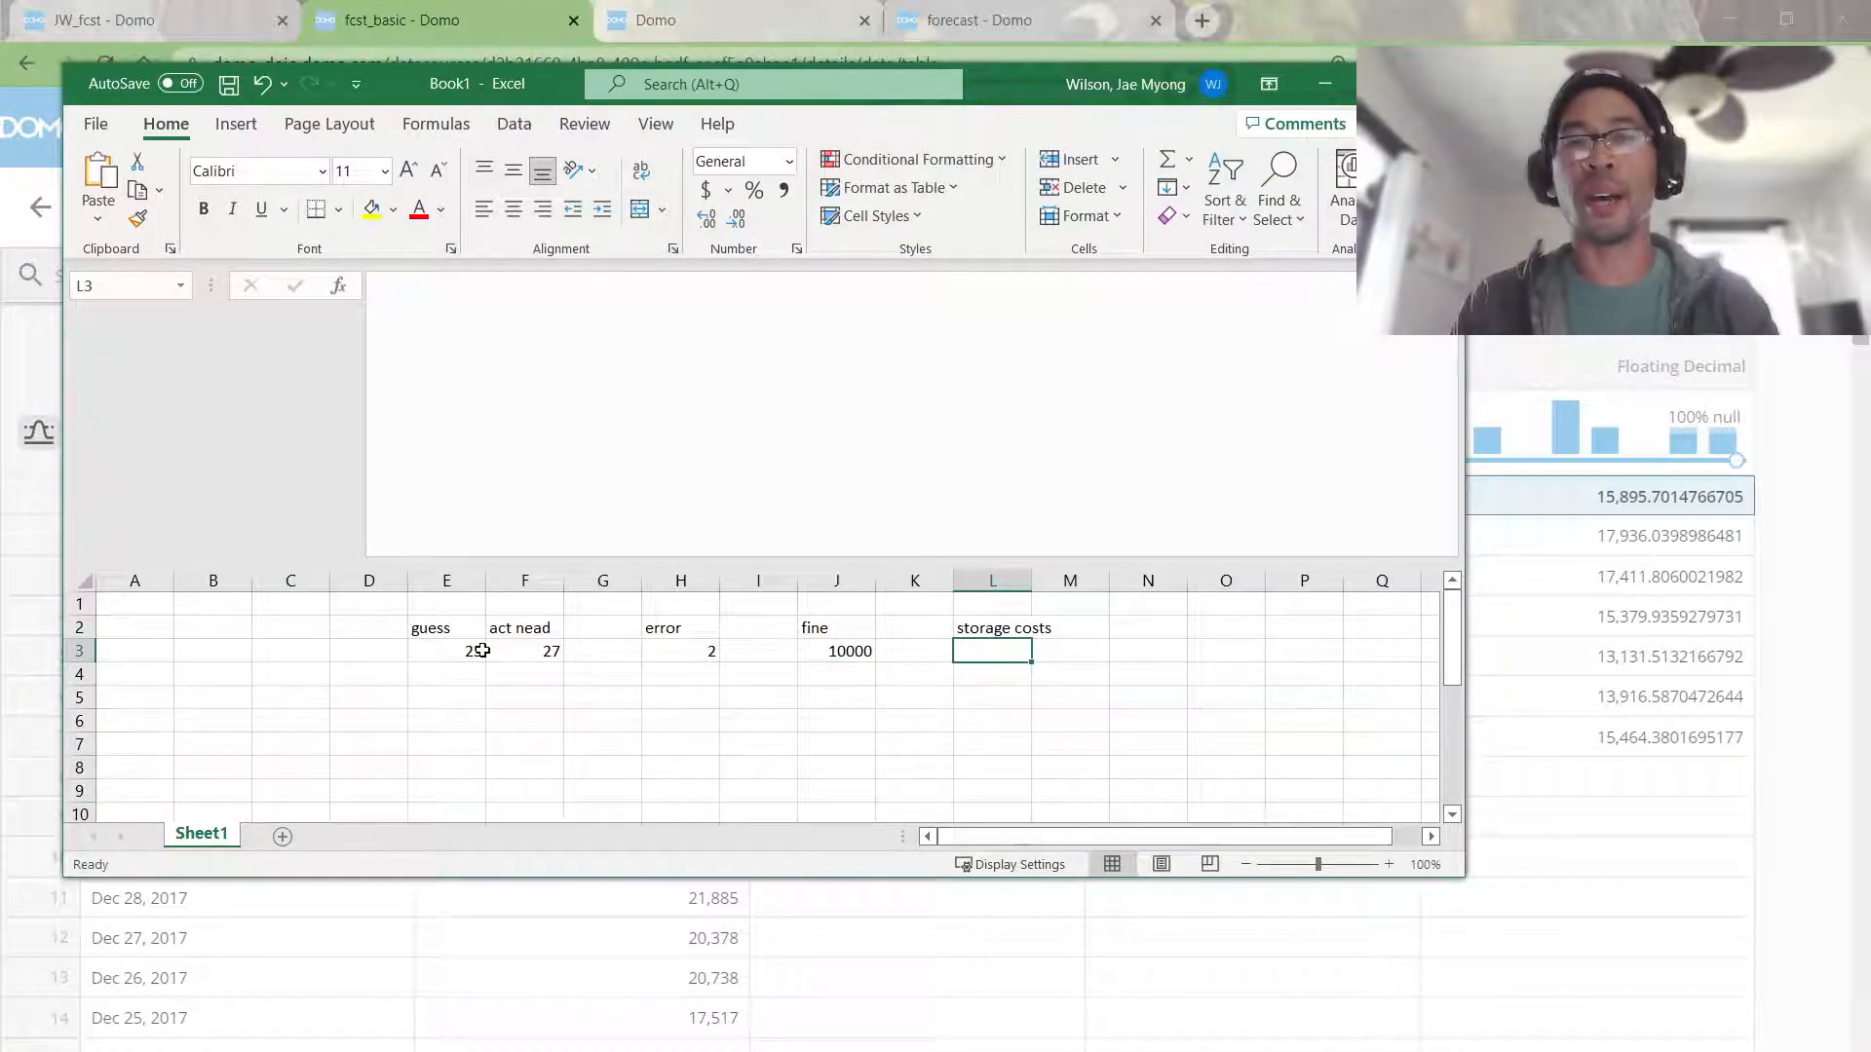
text(10)
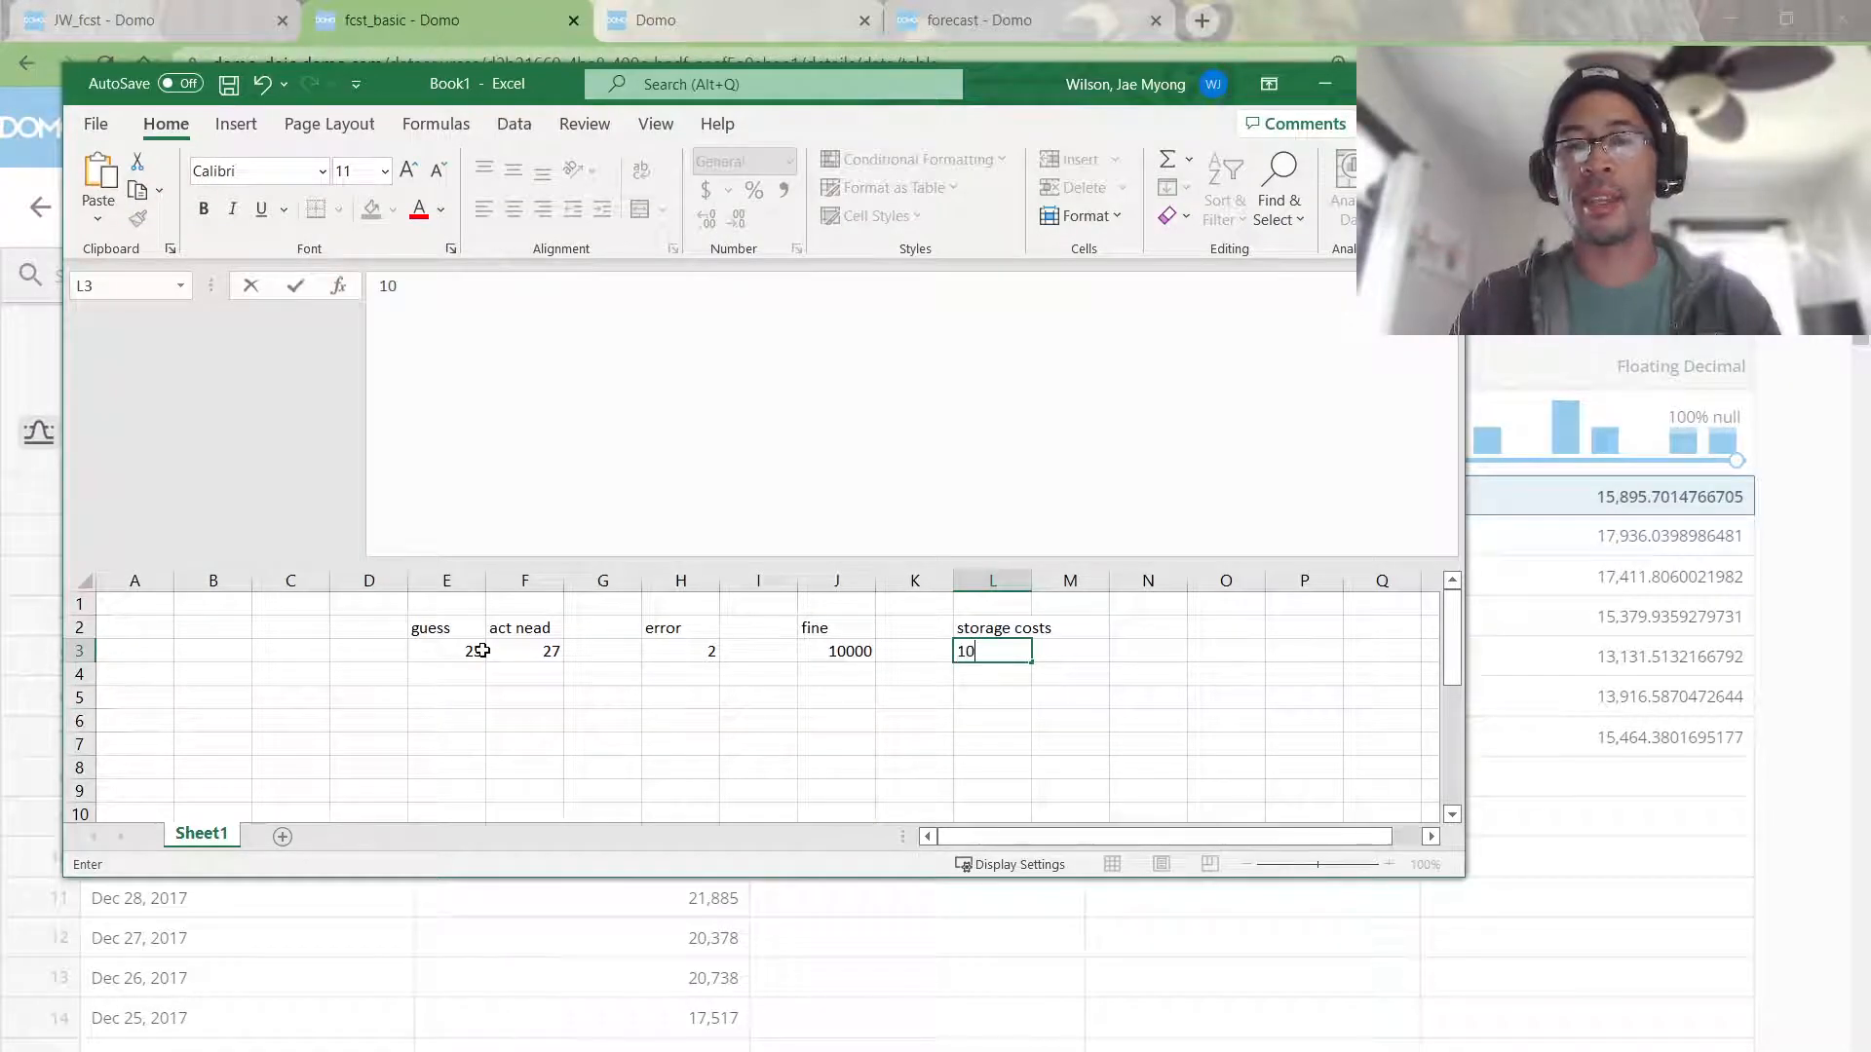
key(Return)
key(Down)
key(Down)
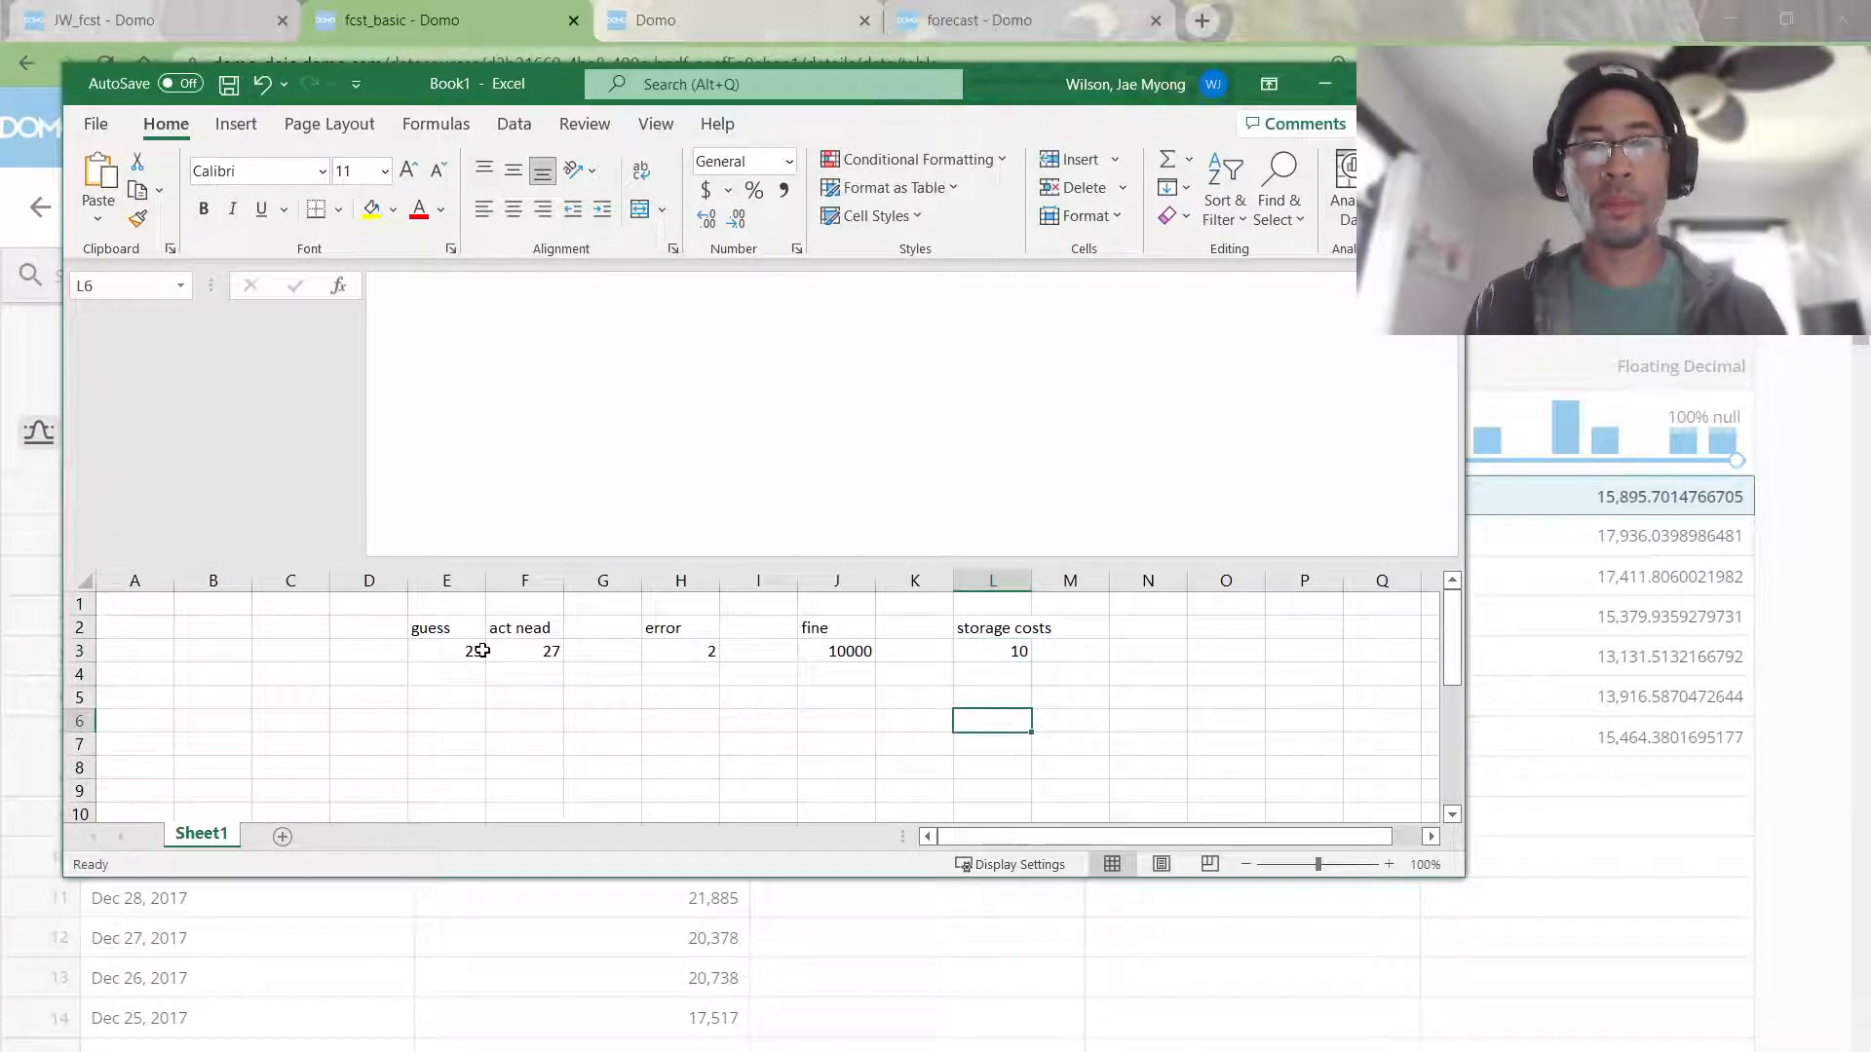
Step: Enlarge the worksheet to 120% and review the guess, actual need and error values in row 3
click(1101, 673)
click(1191, 650)
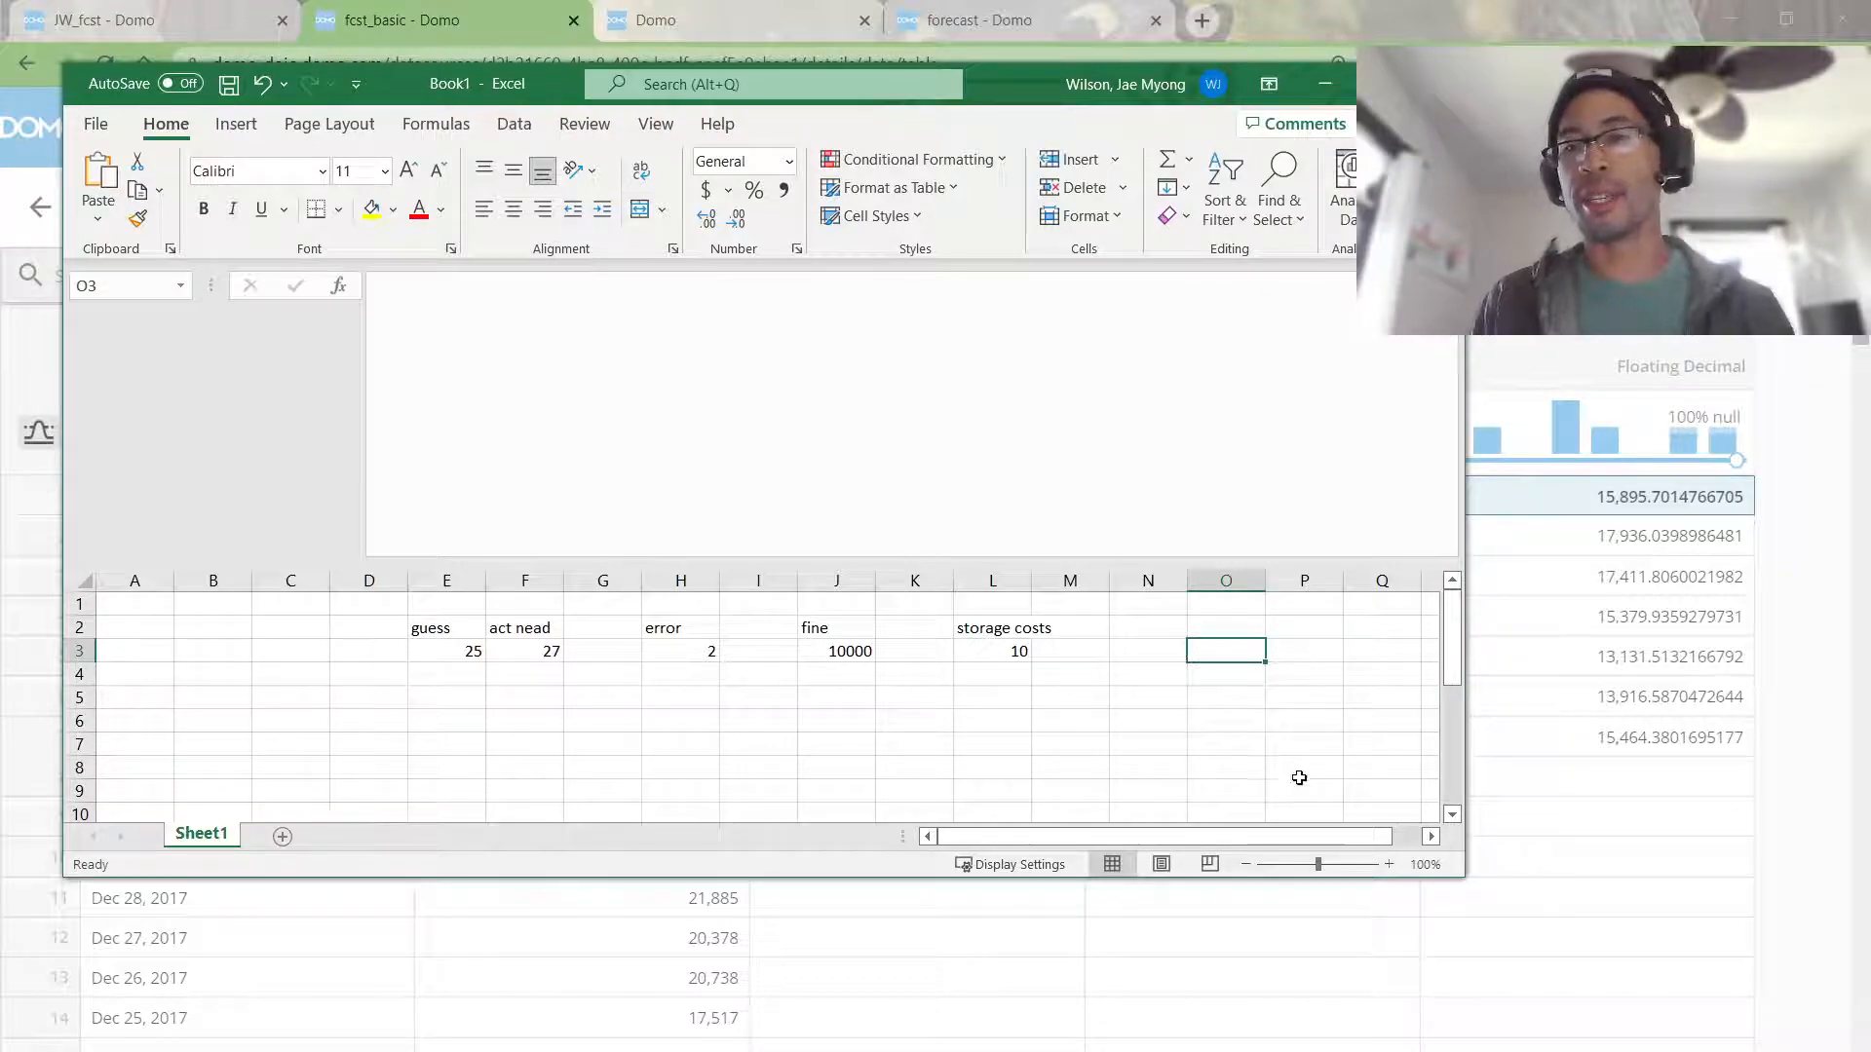
click(1390, 865)
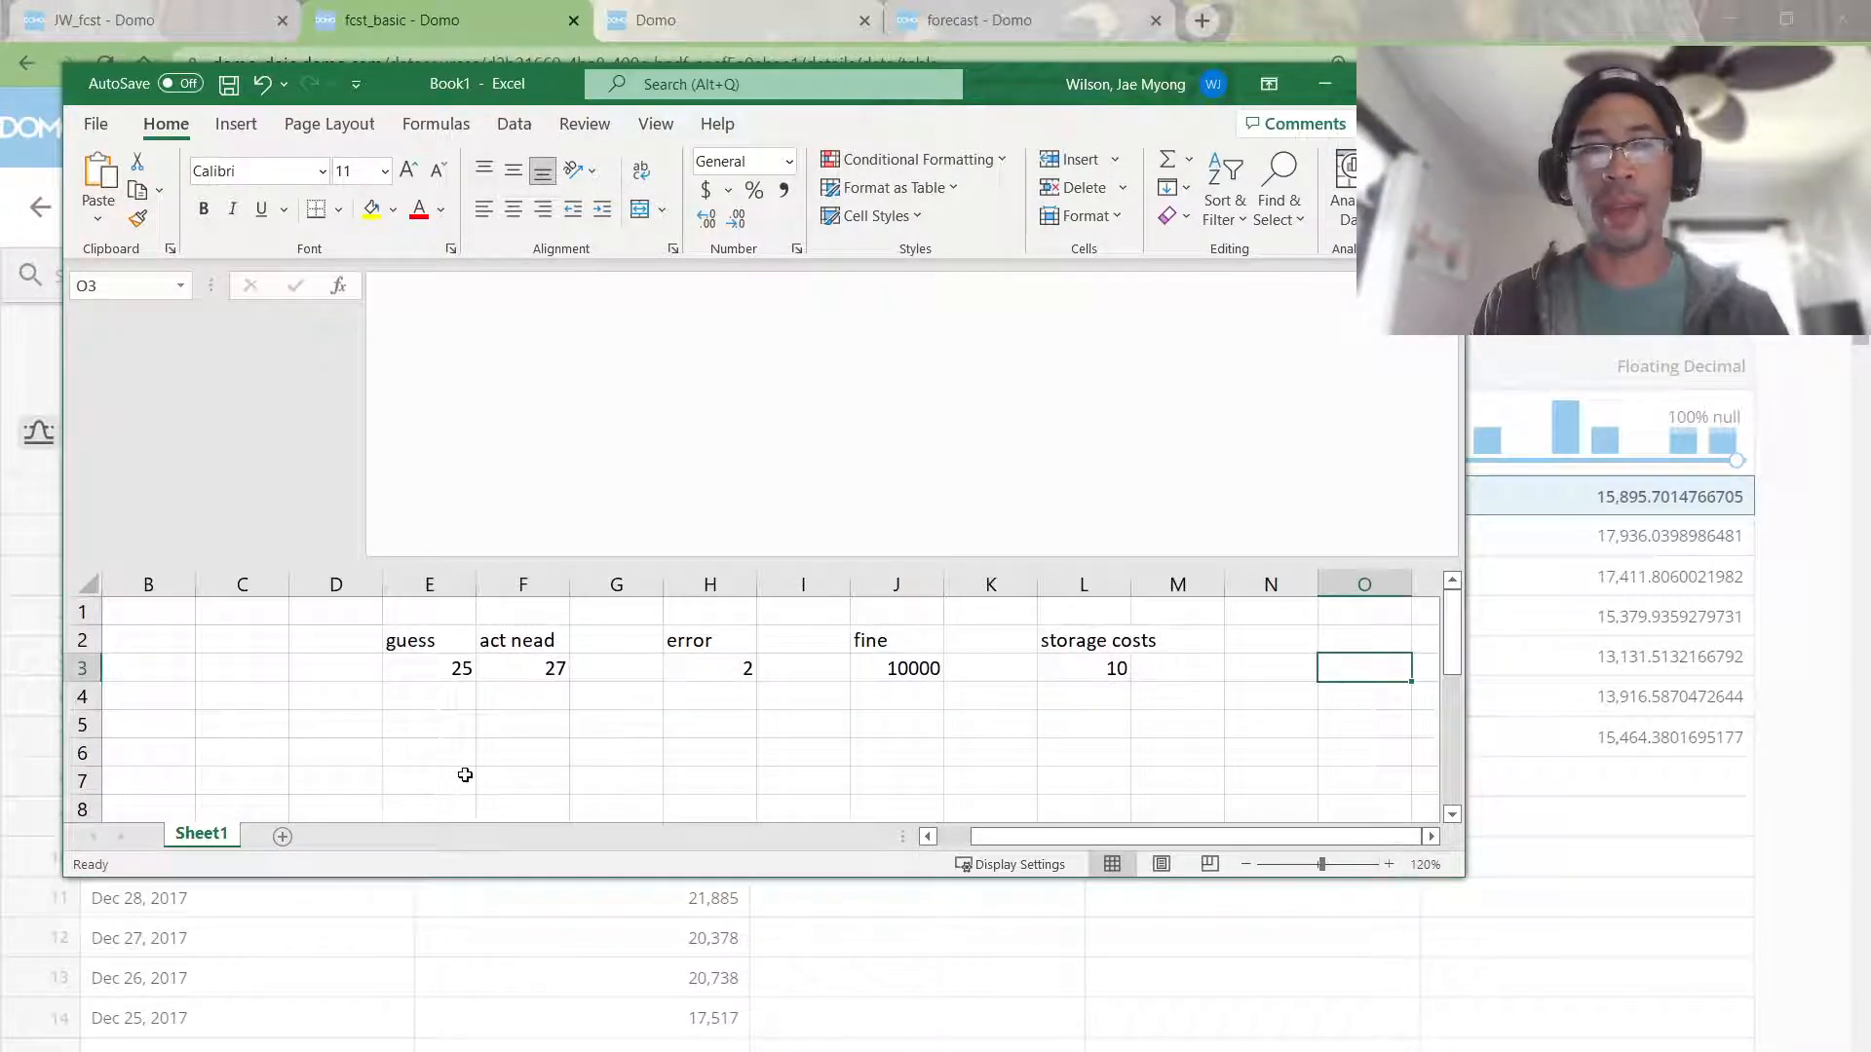
click(434, 666)
key(Right)
key(Right)
key(Right)
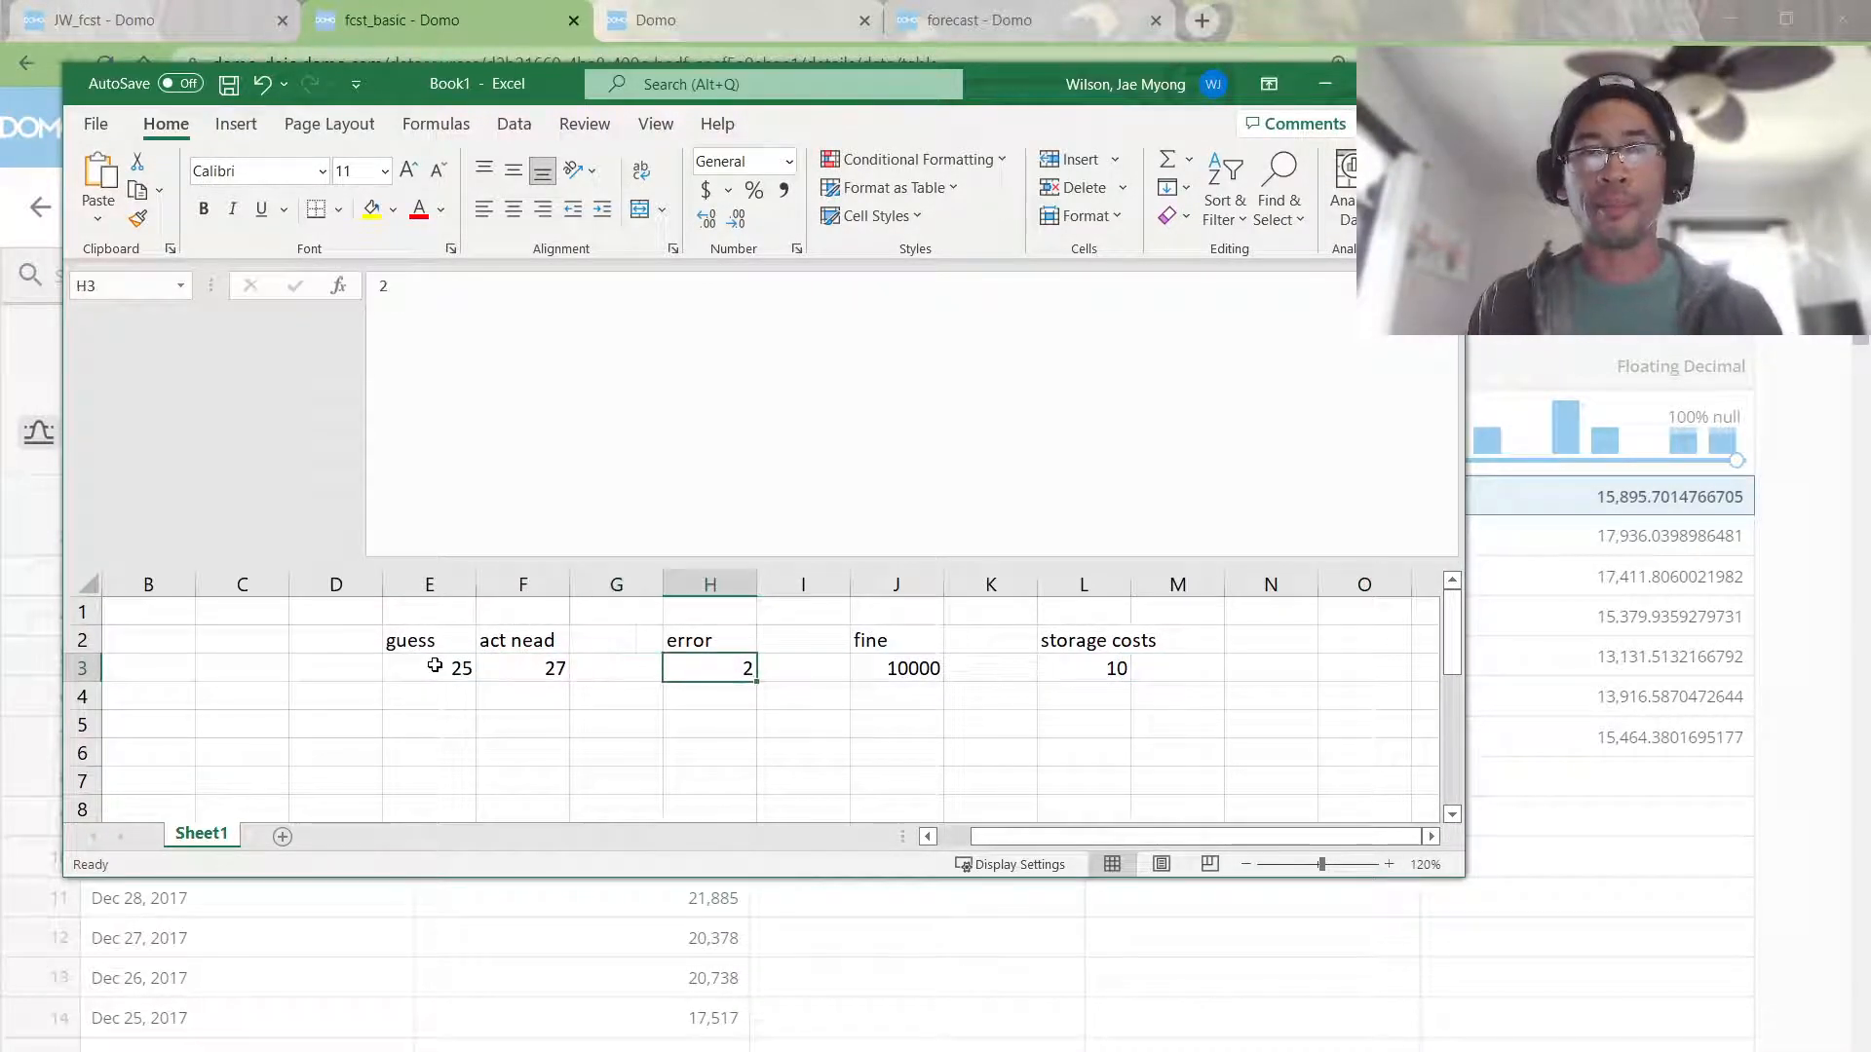
key(Left)
key(Left)
key(Left)
Step: Add the heading "upper band" in G2 with the value 35 beneath it in G3
key(Up)
key(Right)
key(Right)
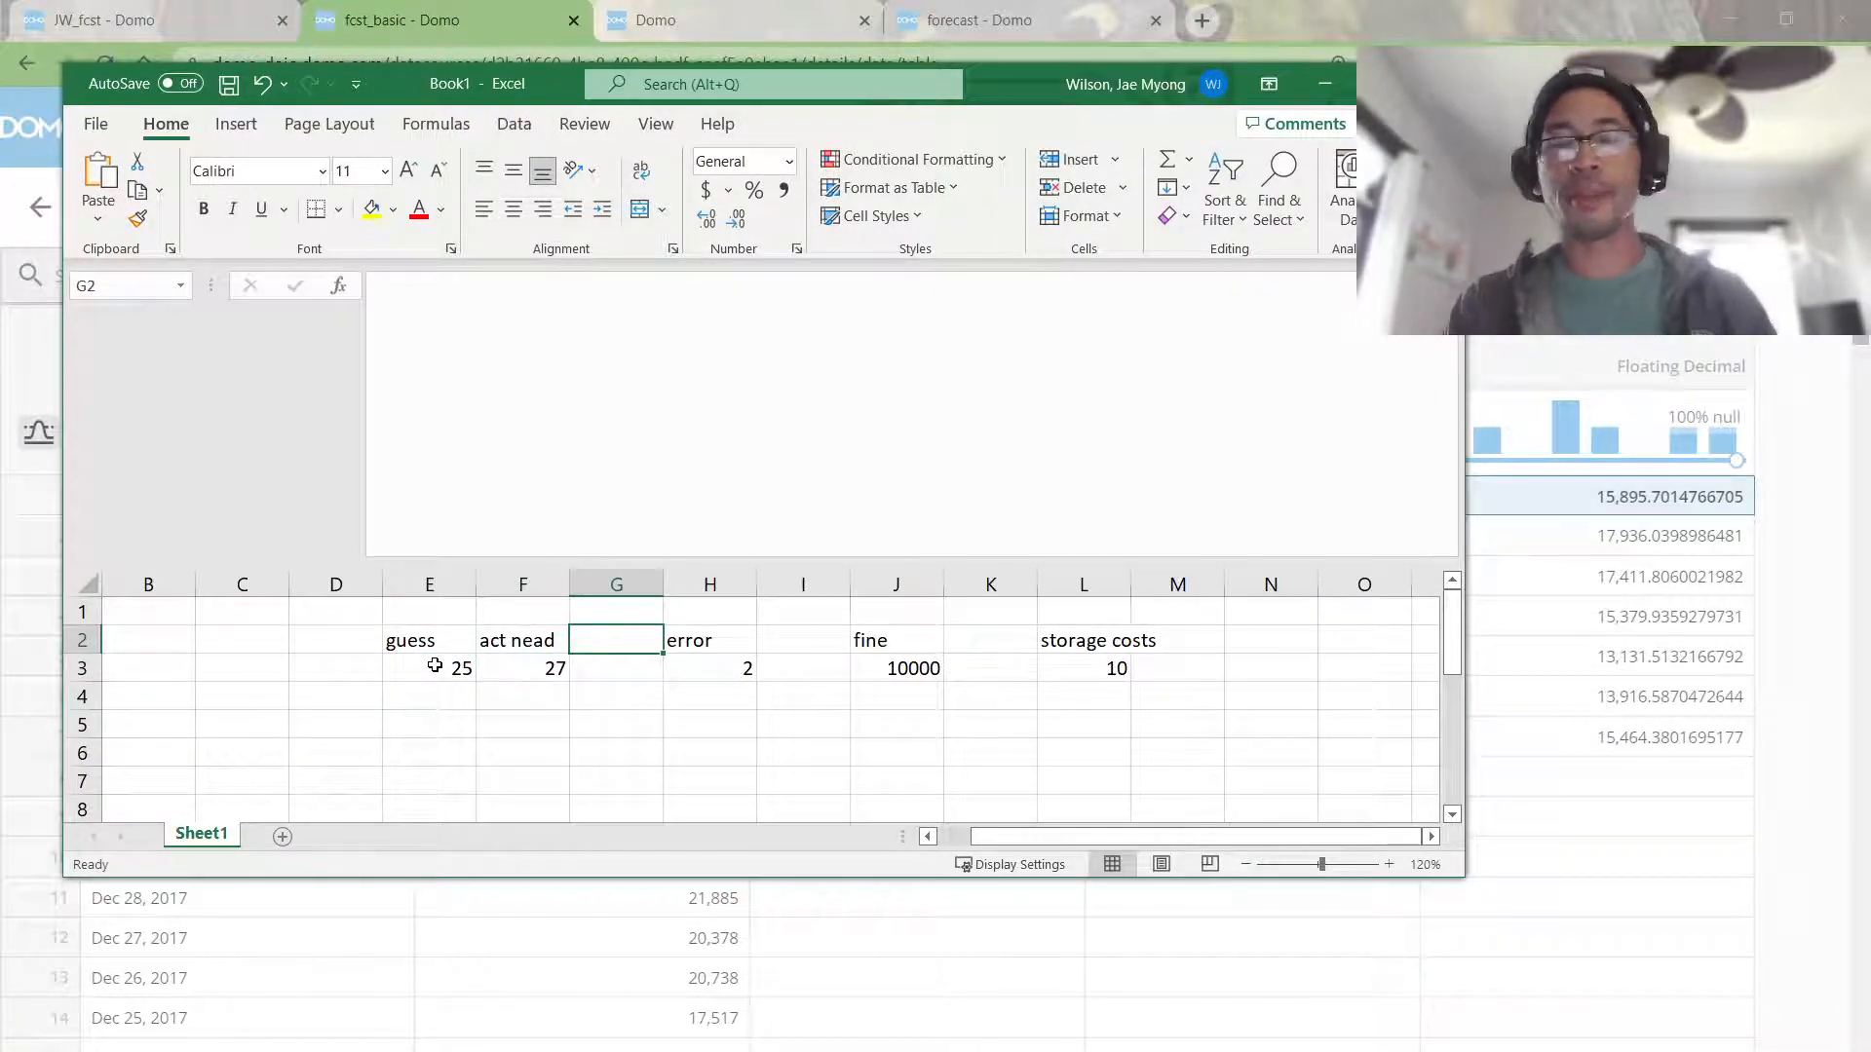
text(35)
key(Return)
key(Up)
key(ctrl+c)
key(Down)
key(Return)
key(Up)
text(upper bar)
key(Return)
Step: Move the guess, act nead and upper band block from E2:G3 to C2:E3, and widen column E to fit its heading
drag(614, 640, 390, 666)
key(ctrl+c)
key(Left)
key(Left)
key(Left)
key(Left)
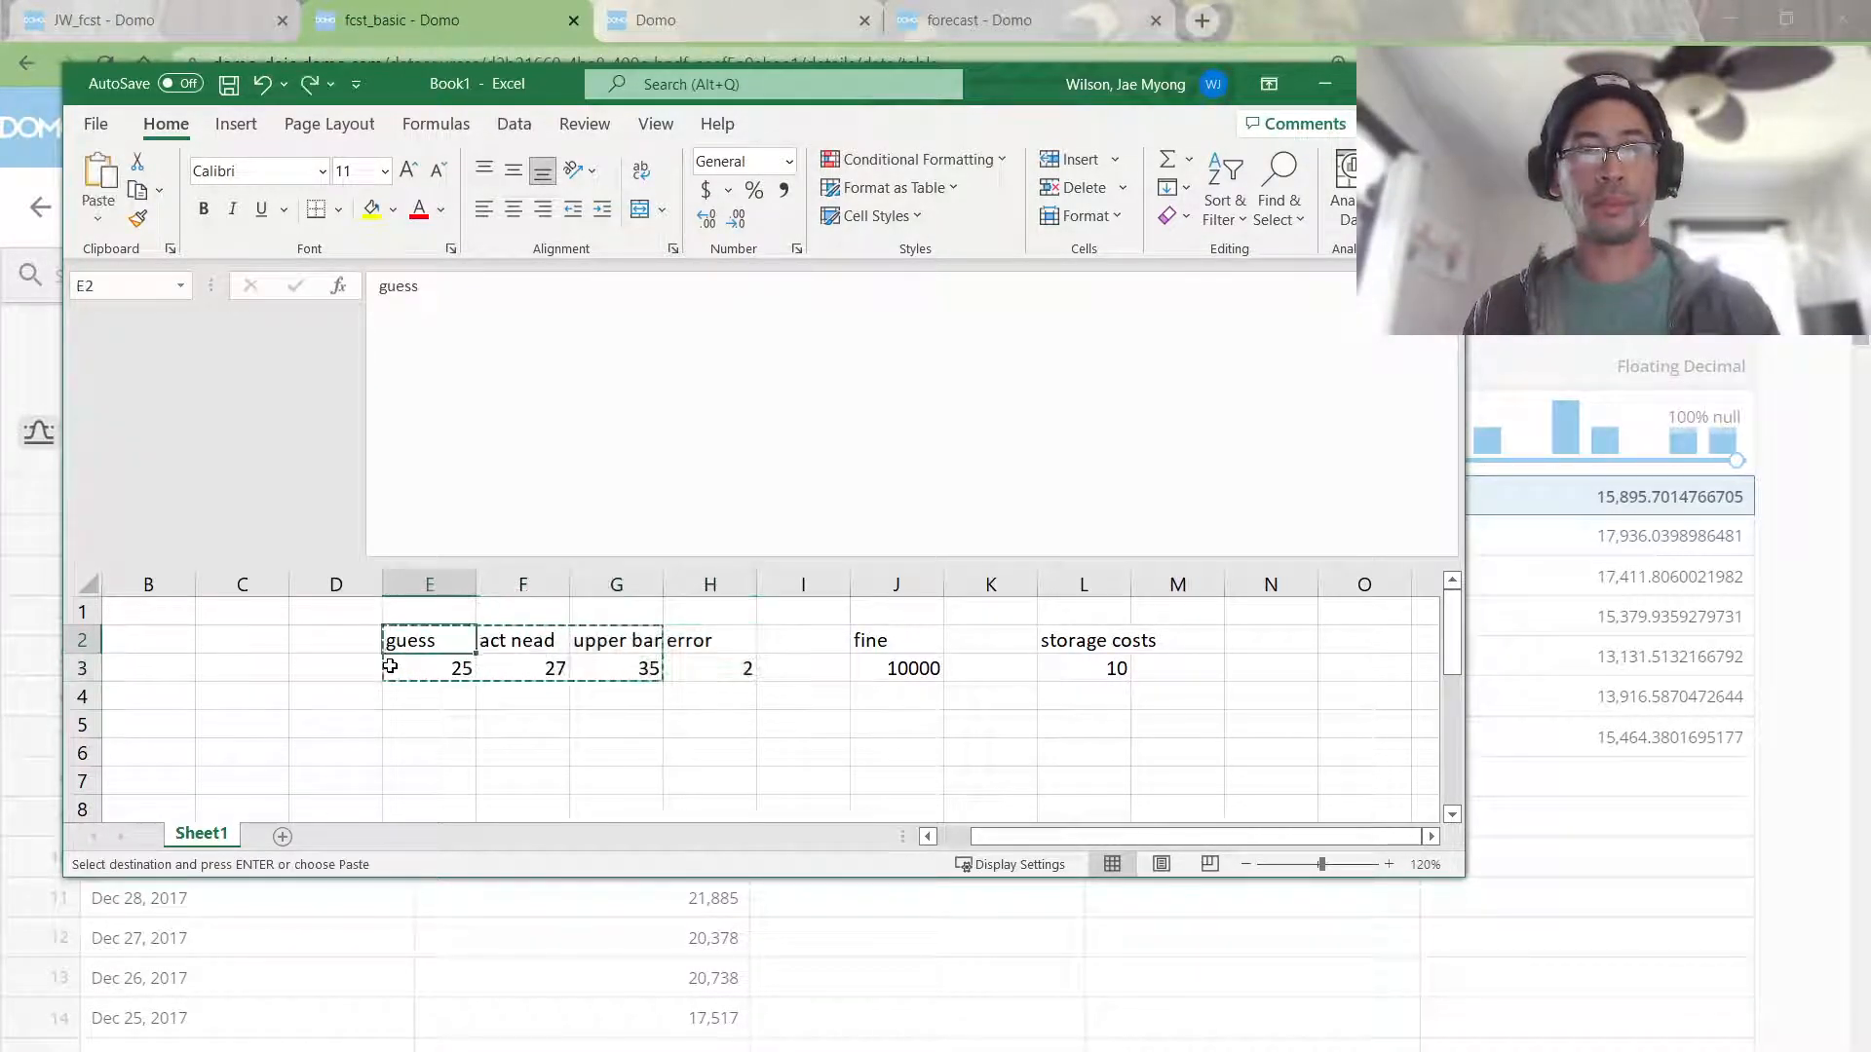
key(ctrl+v)
key(Down)
key(Down)
key(Down)
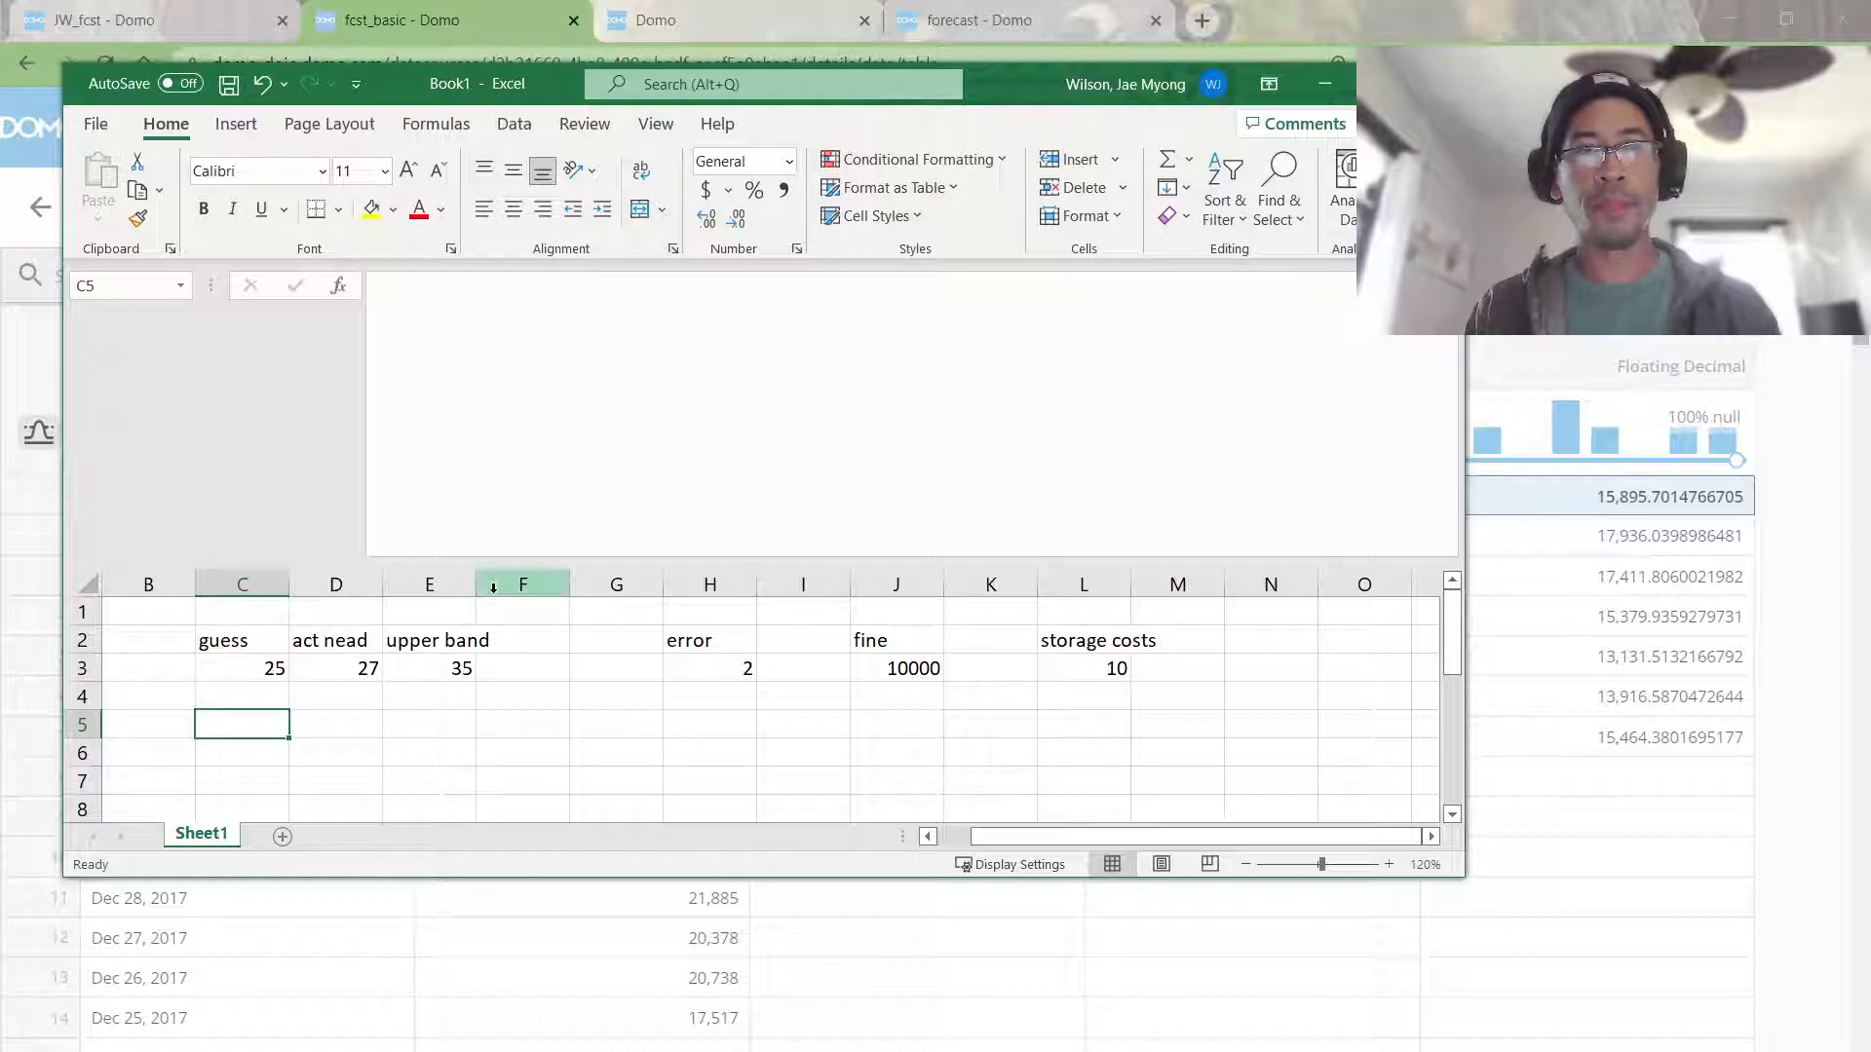
drag(478, 591, 498, 592)
click(431, 729)
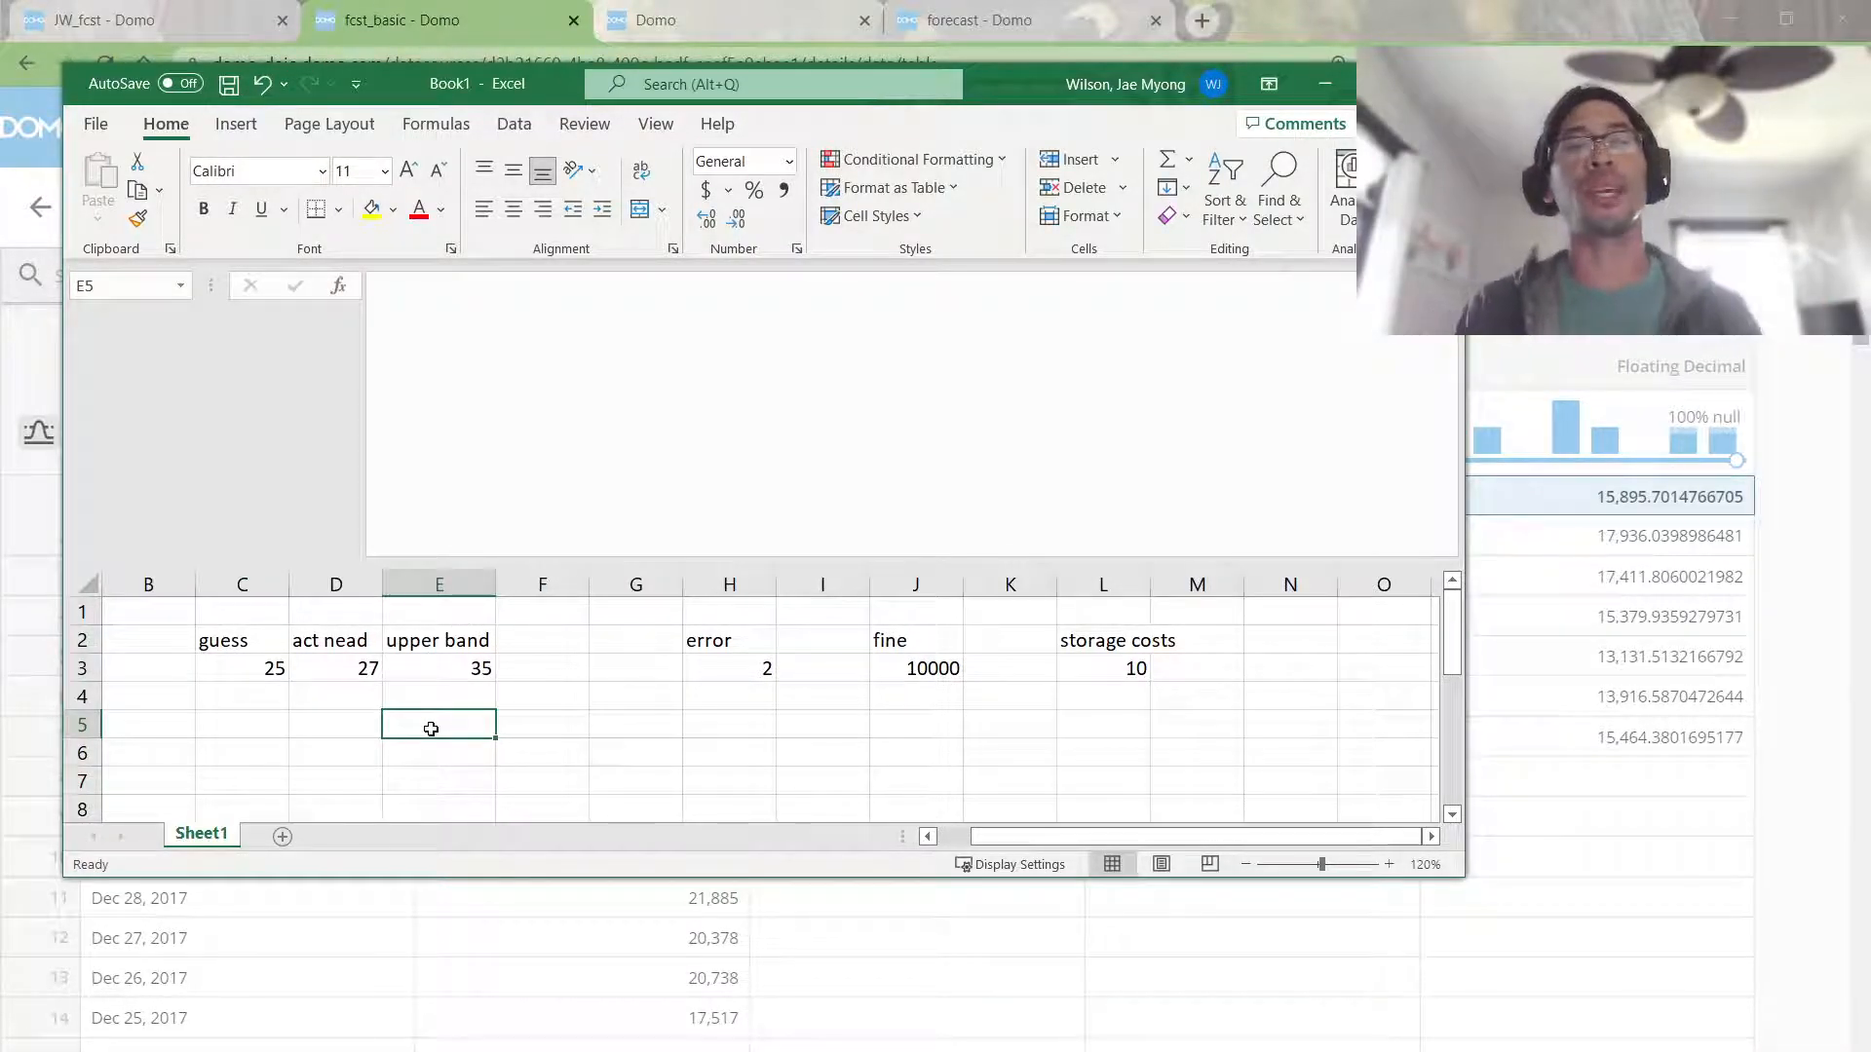
Step: Change the "act nead" heading in D2 to "need"
click(240, 668)
key(Right)
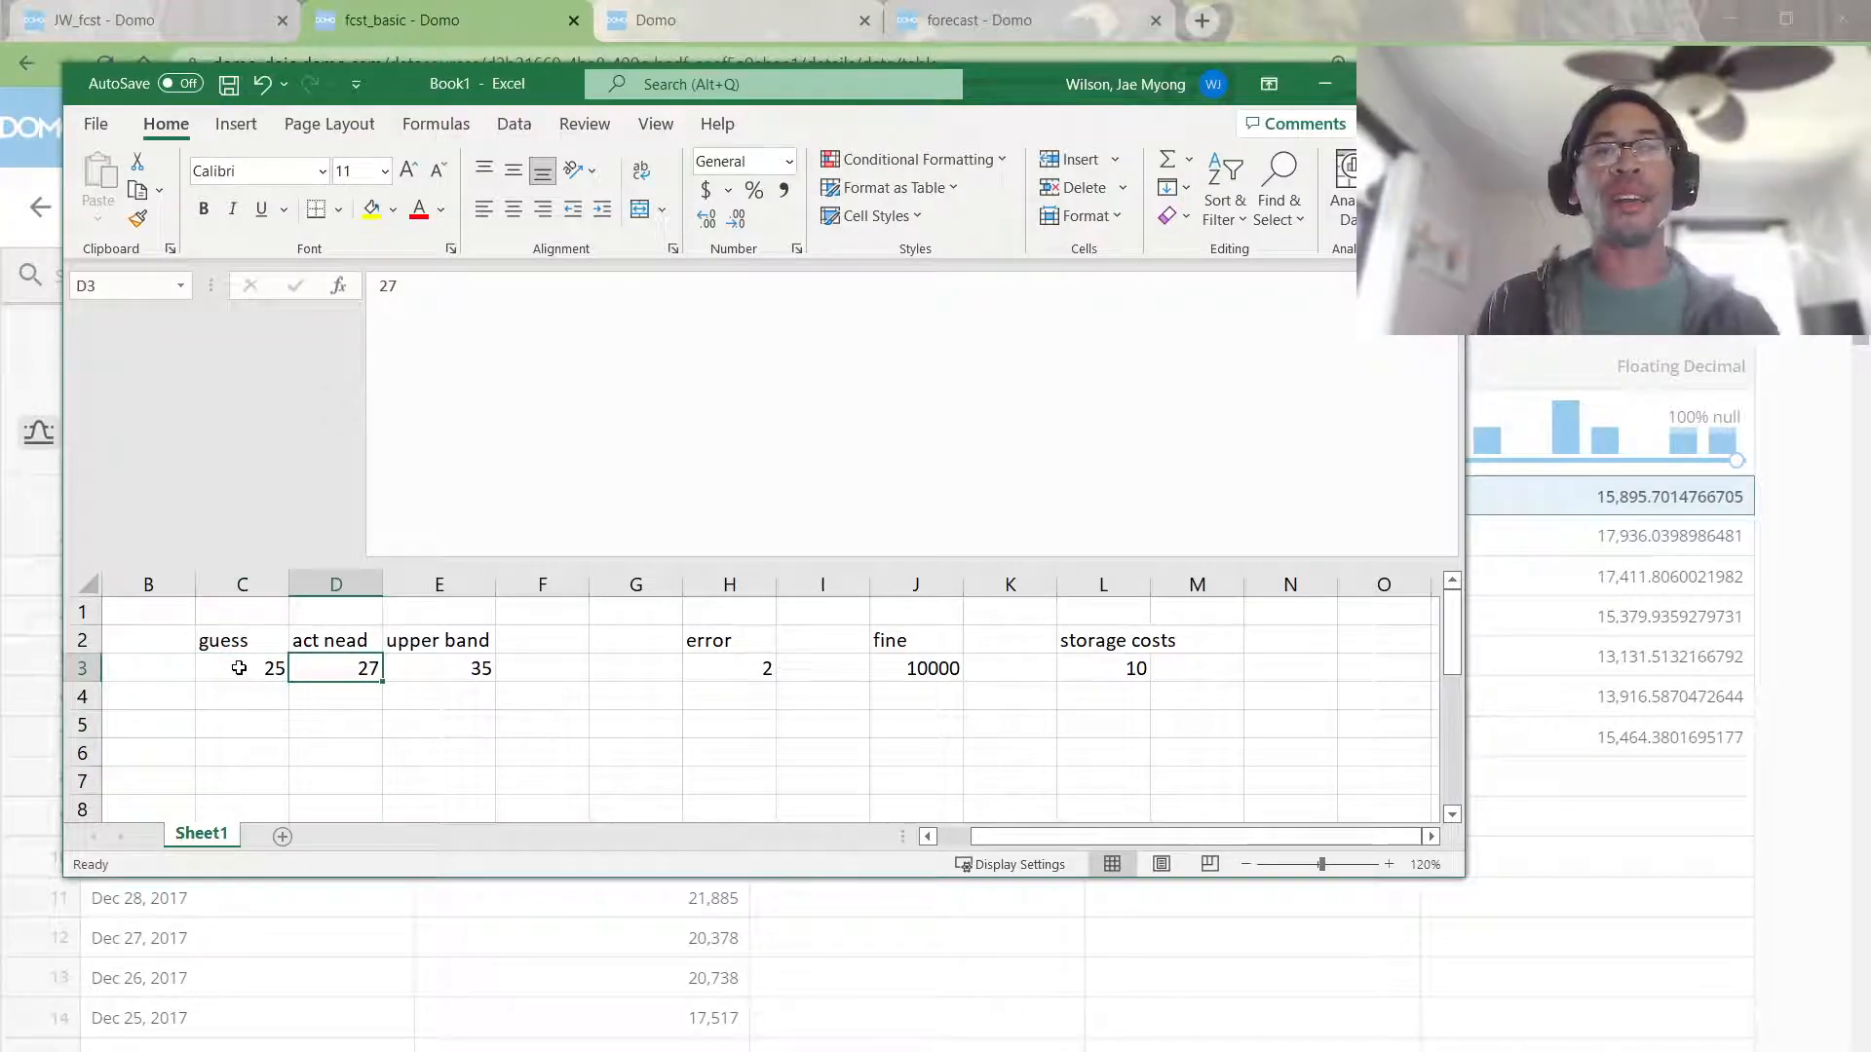
click(352, 631)
text(need)
key(Return)
key(Down)
key(Down)
key(Right)
key(Right)
key(Right)
key(Right)
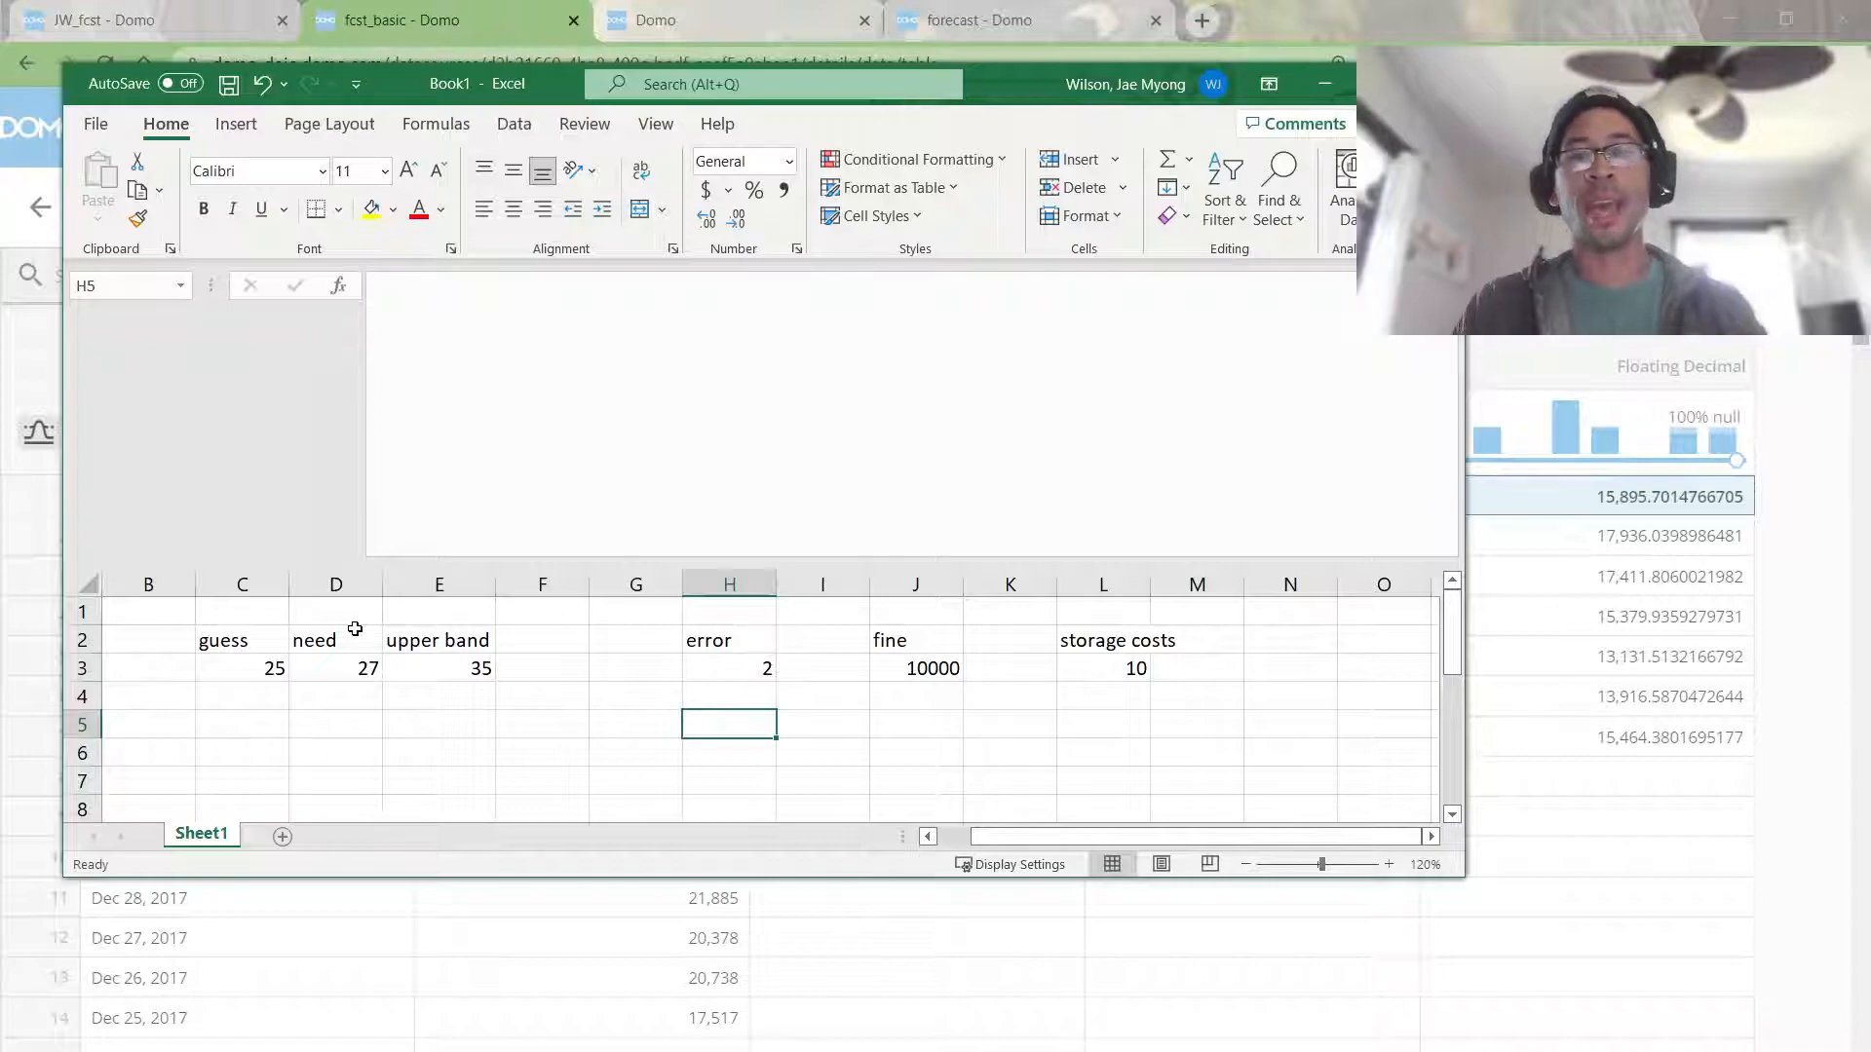
text(2*)
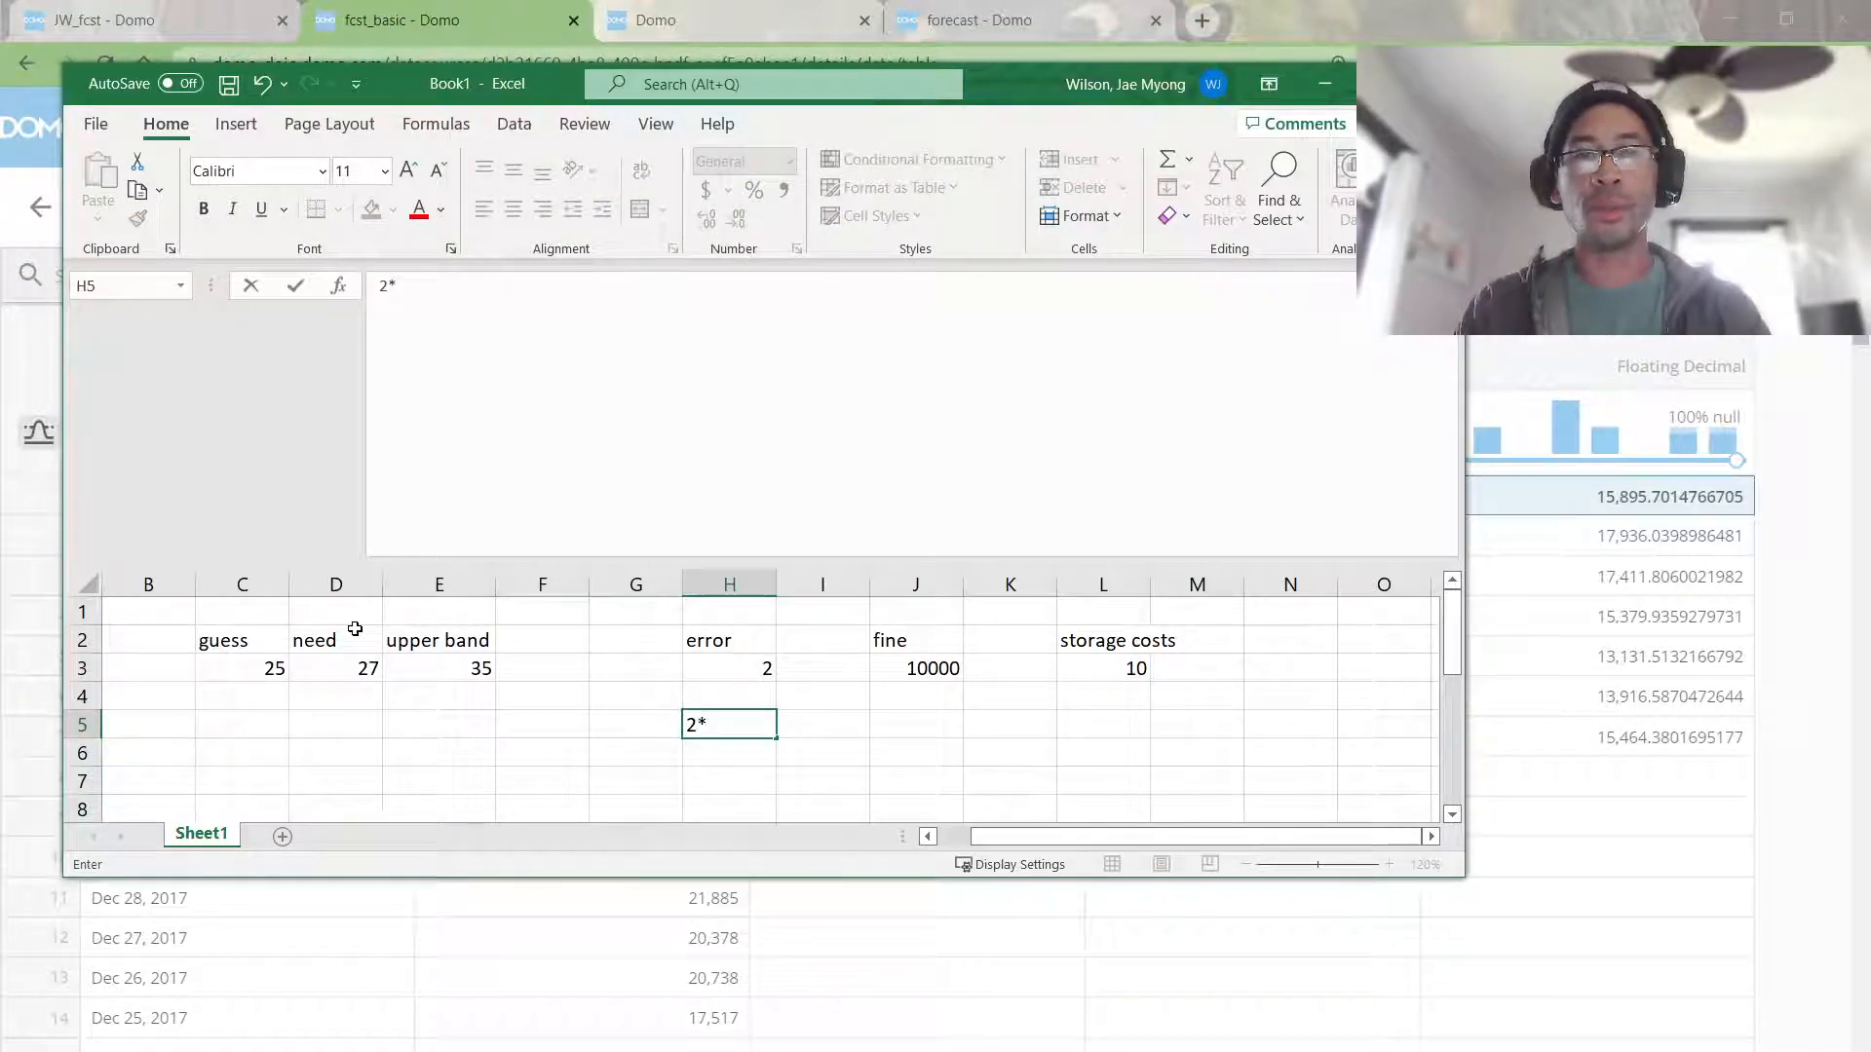
click(912, 690)
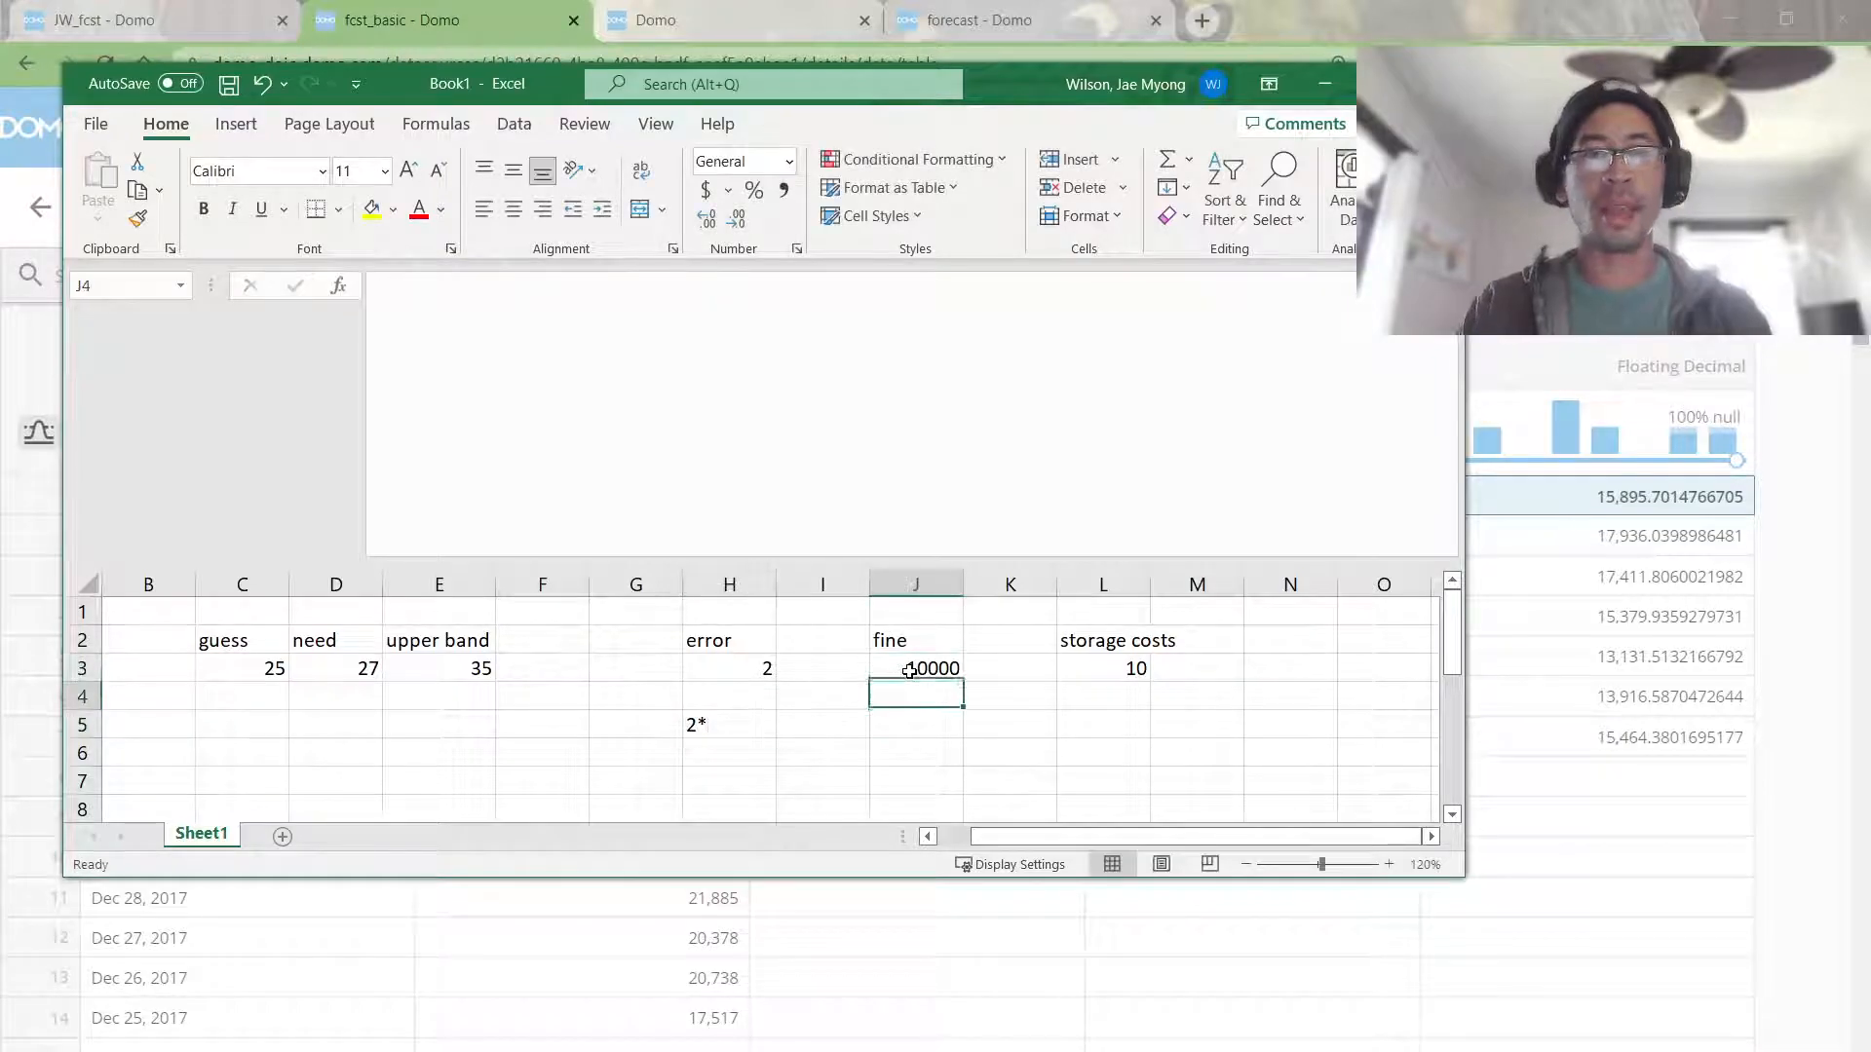
Step: Multiply the error by the fine in H5 with =H3*J3 and apply the dollar accounting format to the result
click(754, 727)
text(=2)
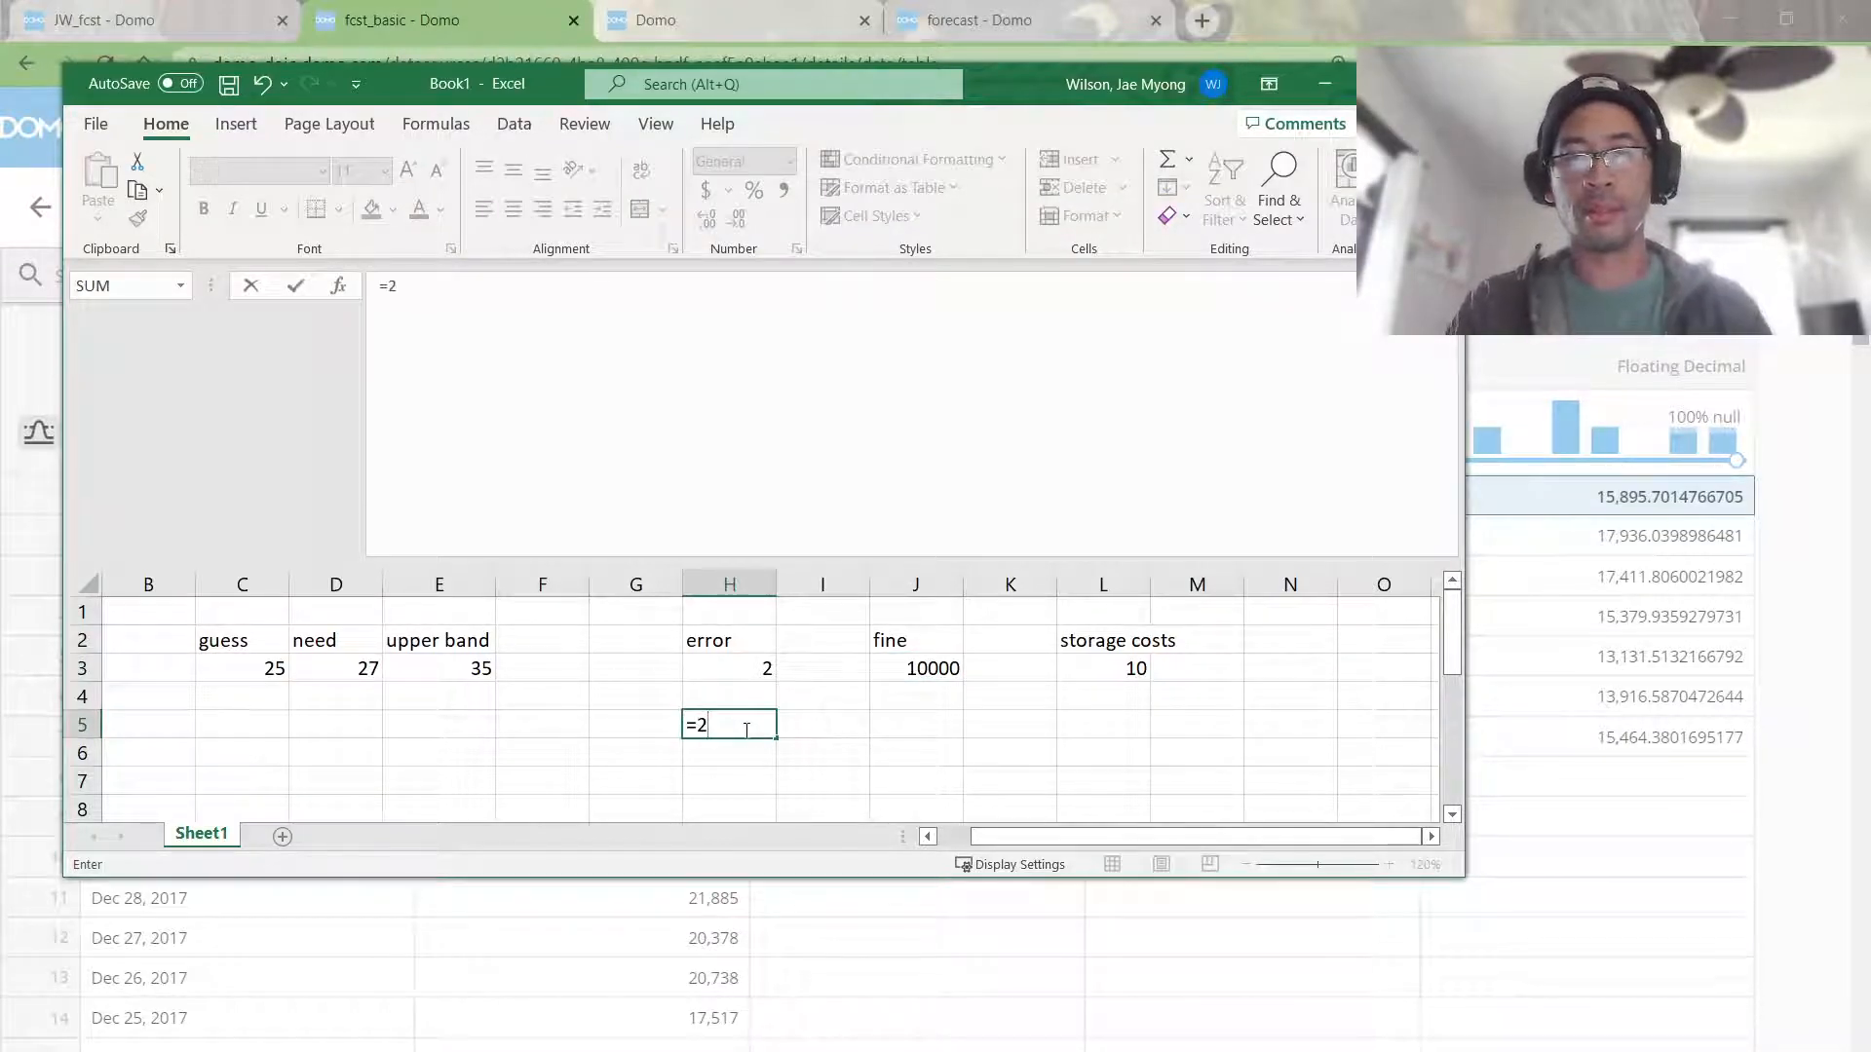
key(BackSpace)
key(BackSpace)
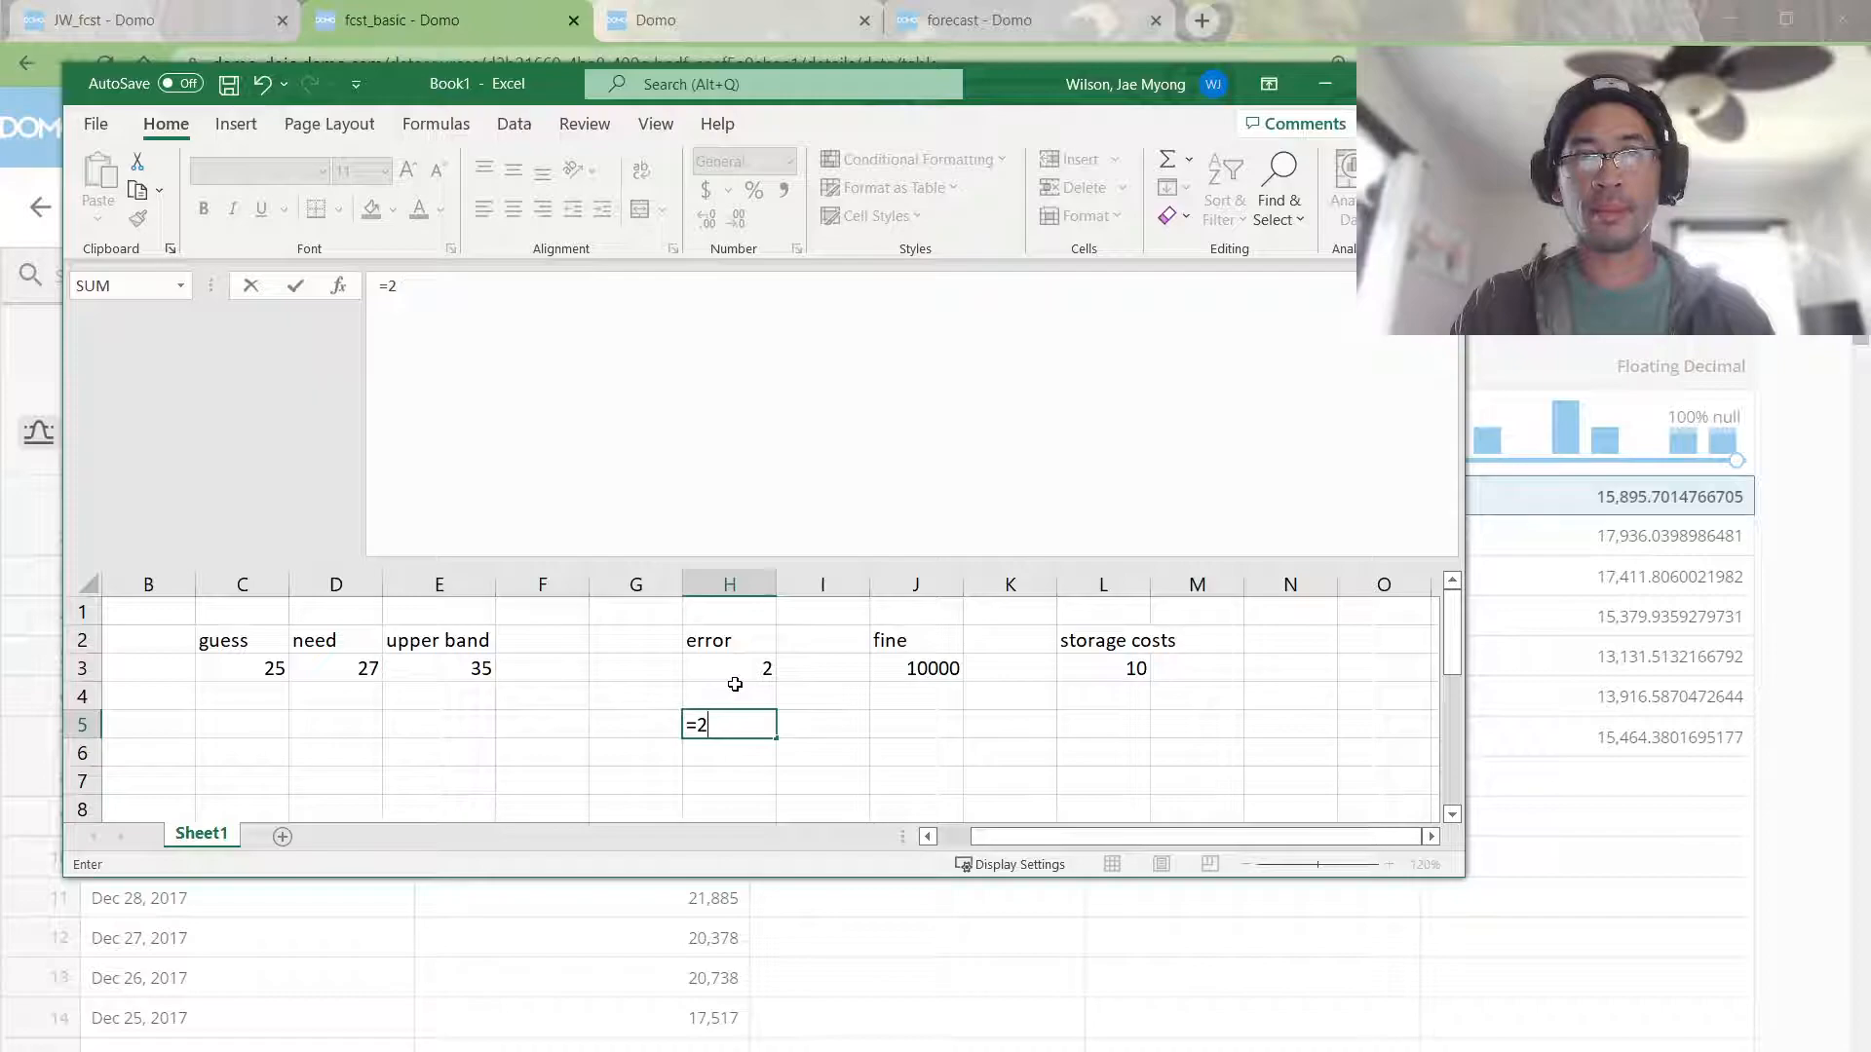
click(742, 670)
text(*)
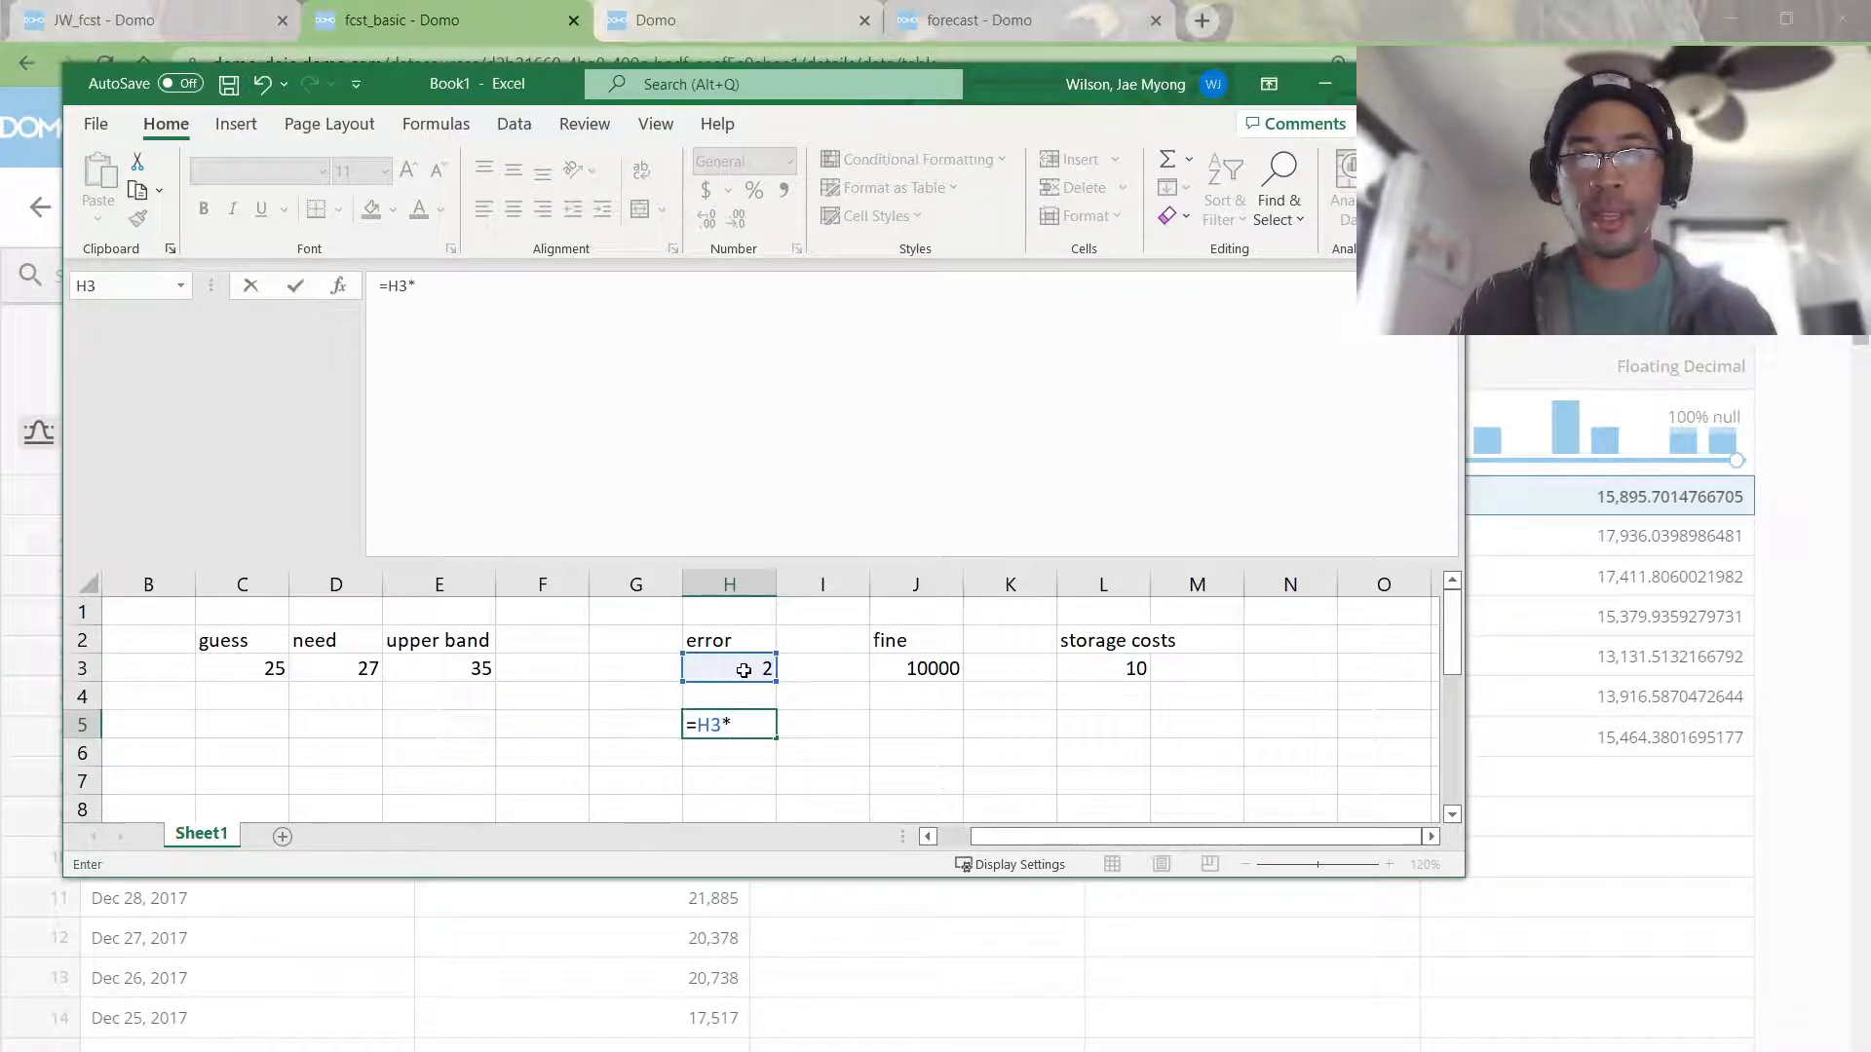
click(931, 671)
key(ctrl+Return)
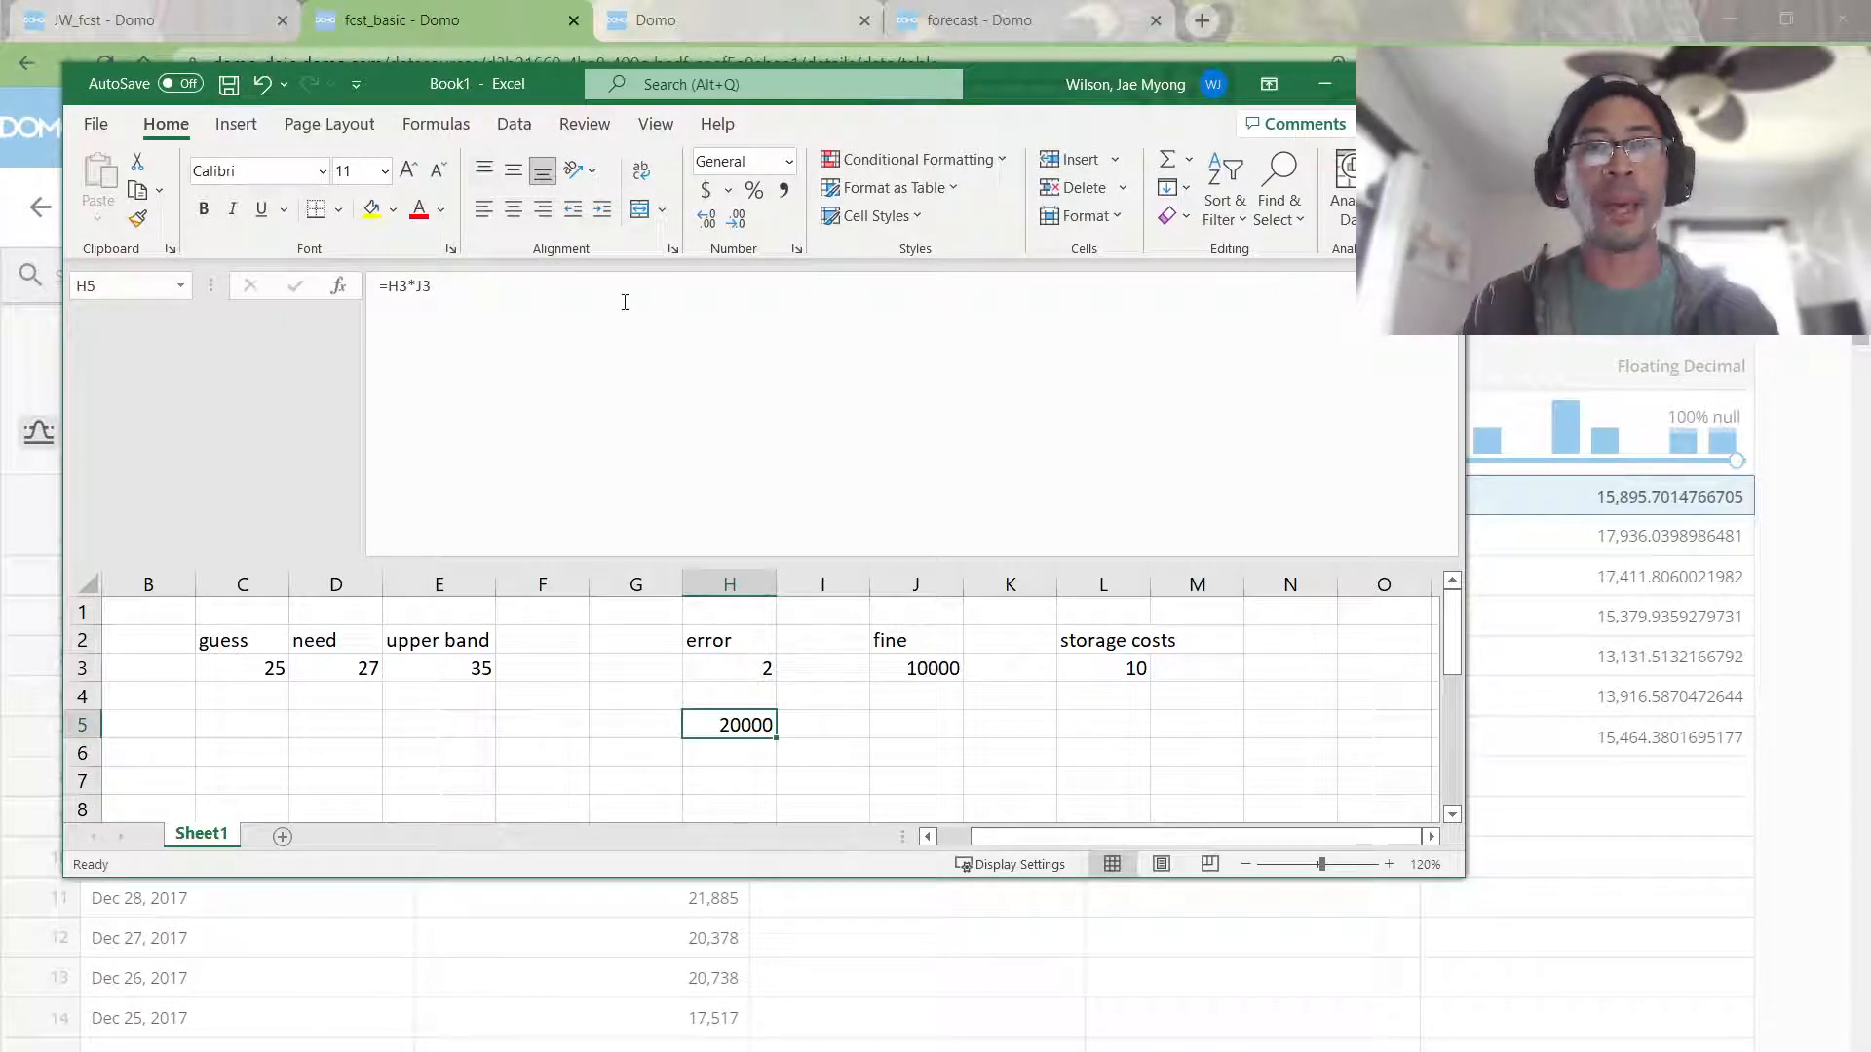
click(706, 191)
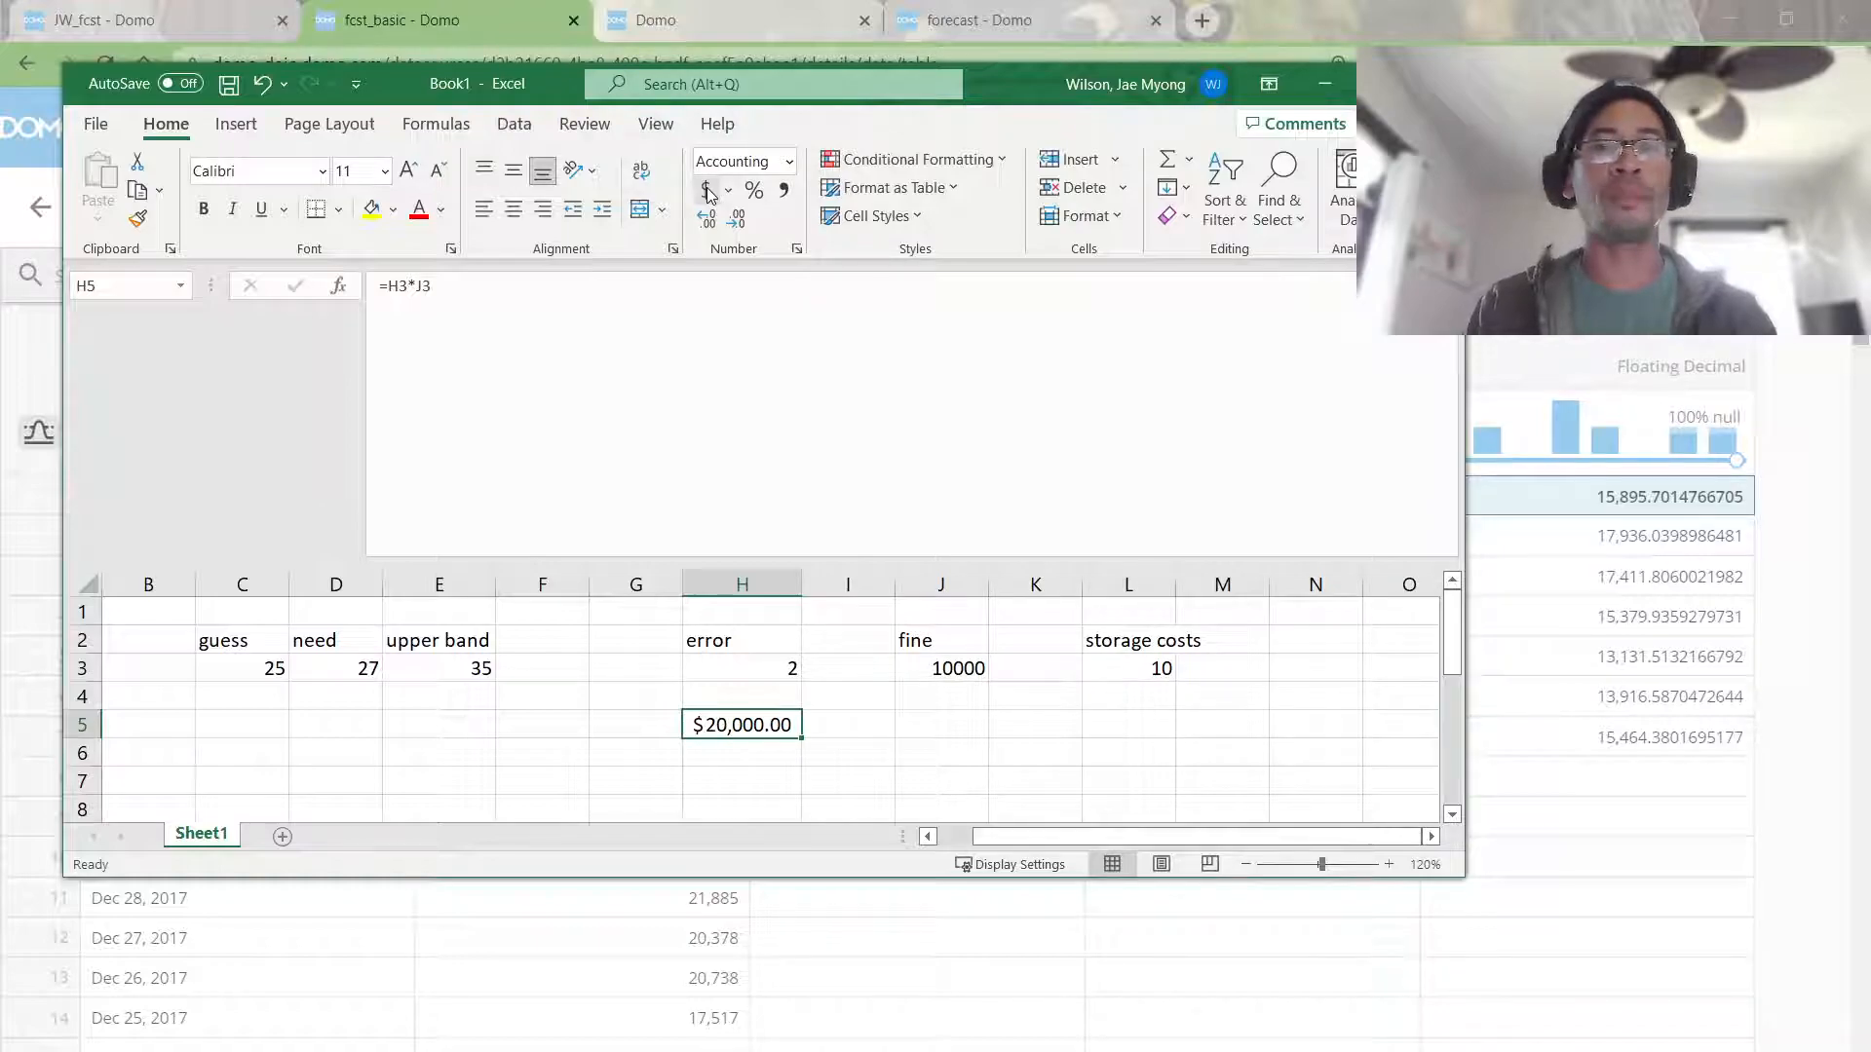
key(Return)
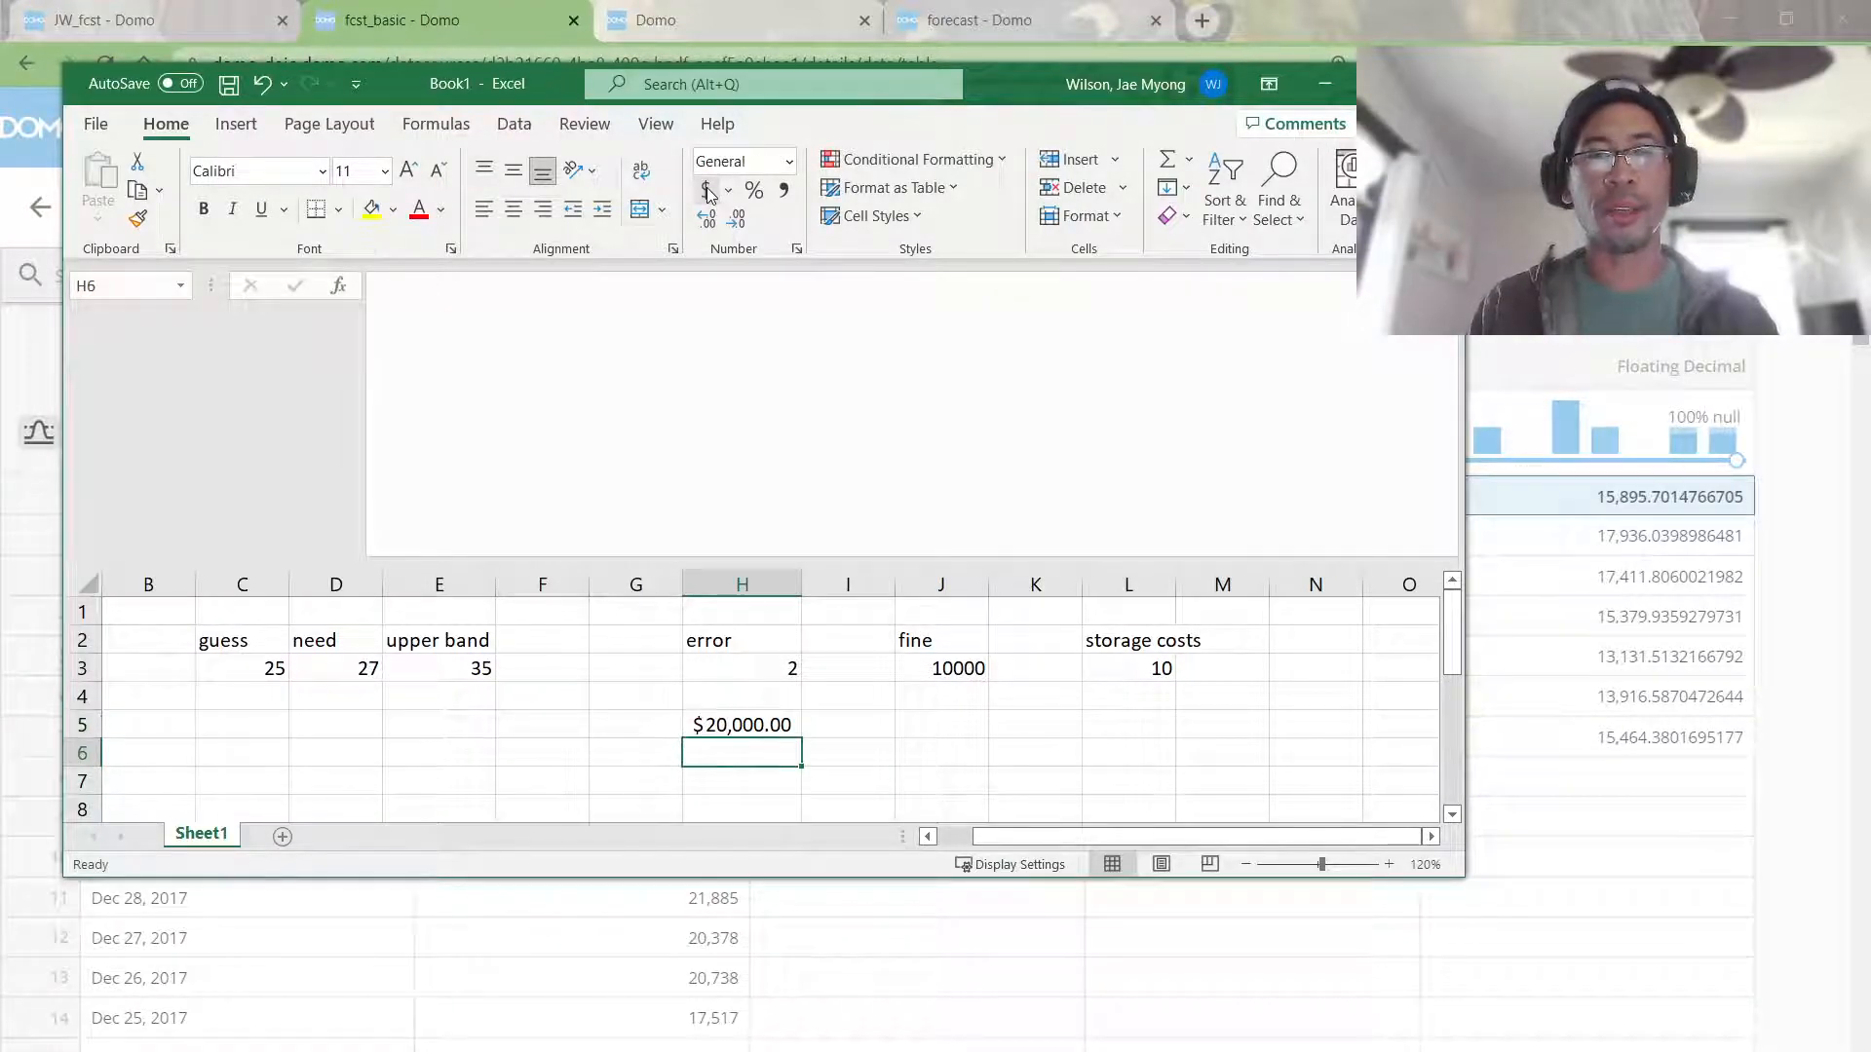
click(426, 648)
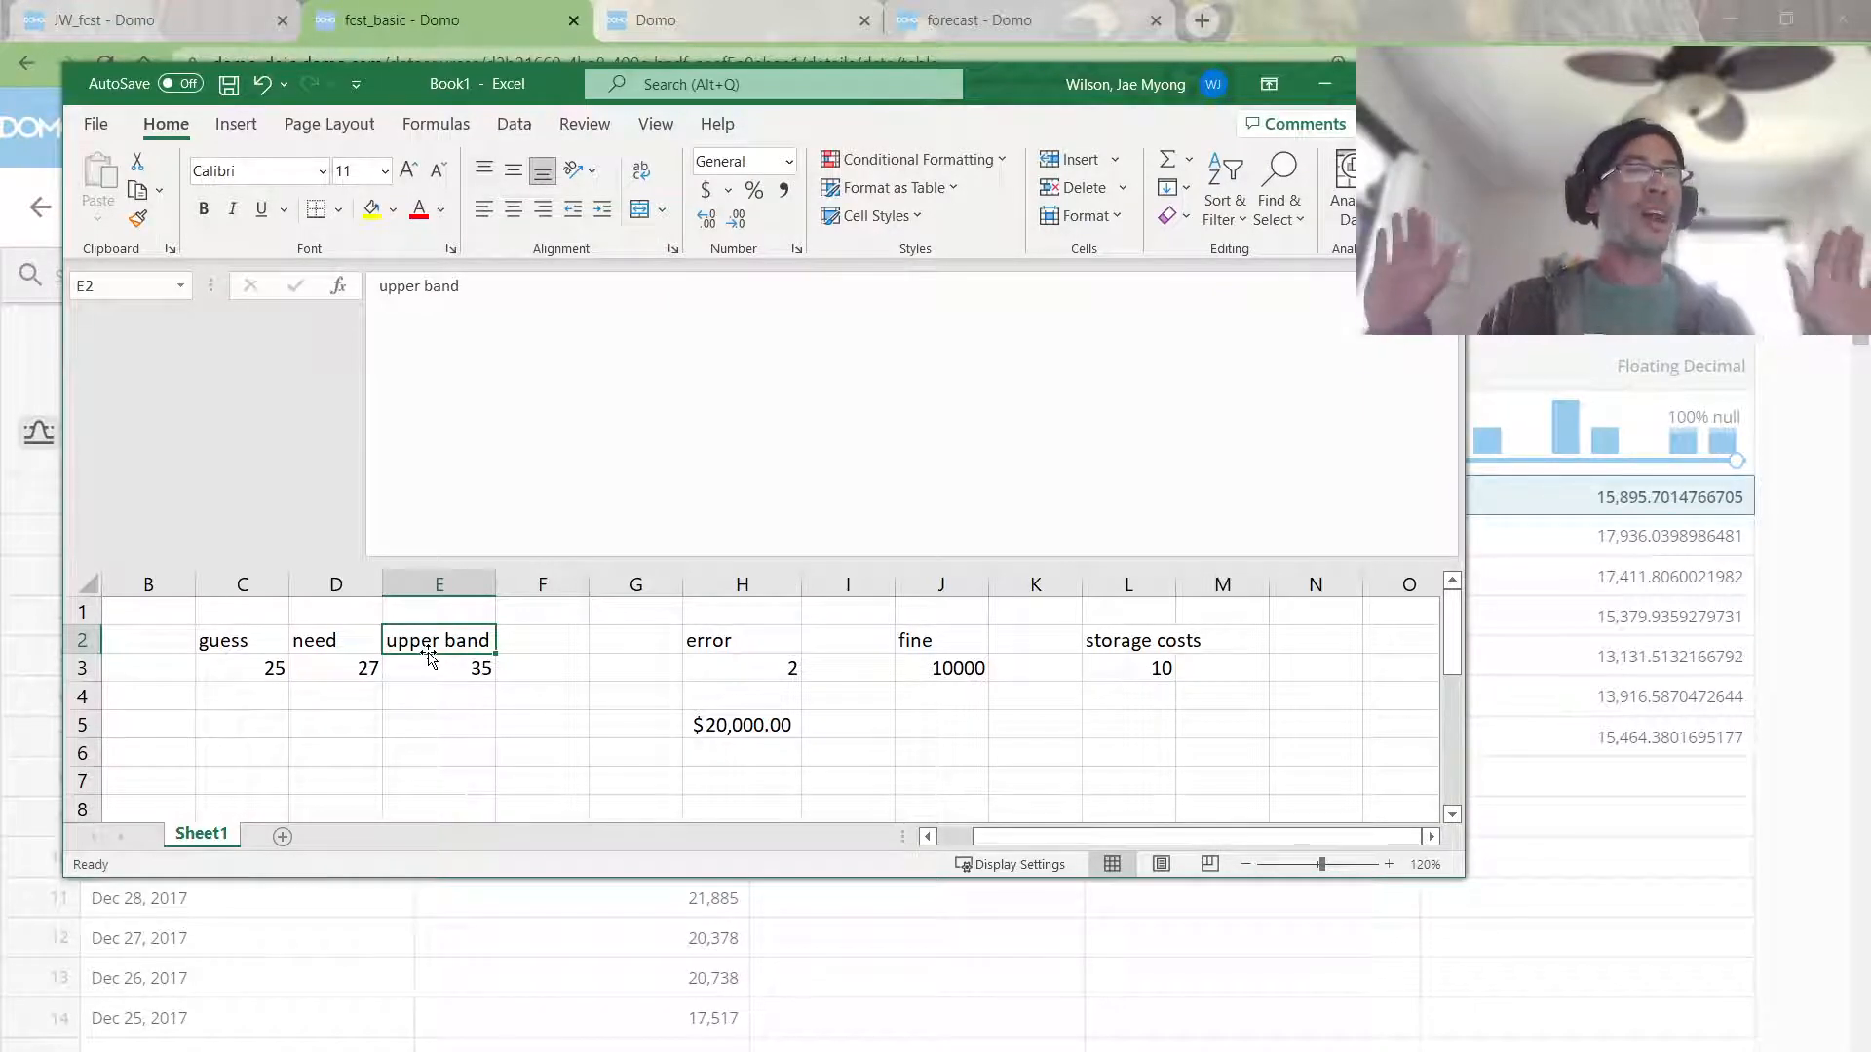
Step: Subtract the need from the upper band in H7 with the formula =E3-D3
key(Return)
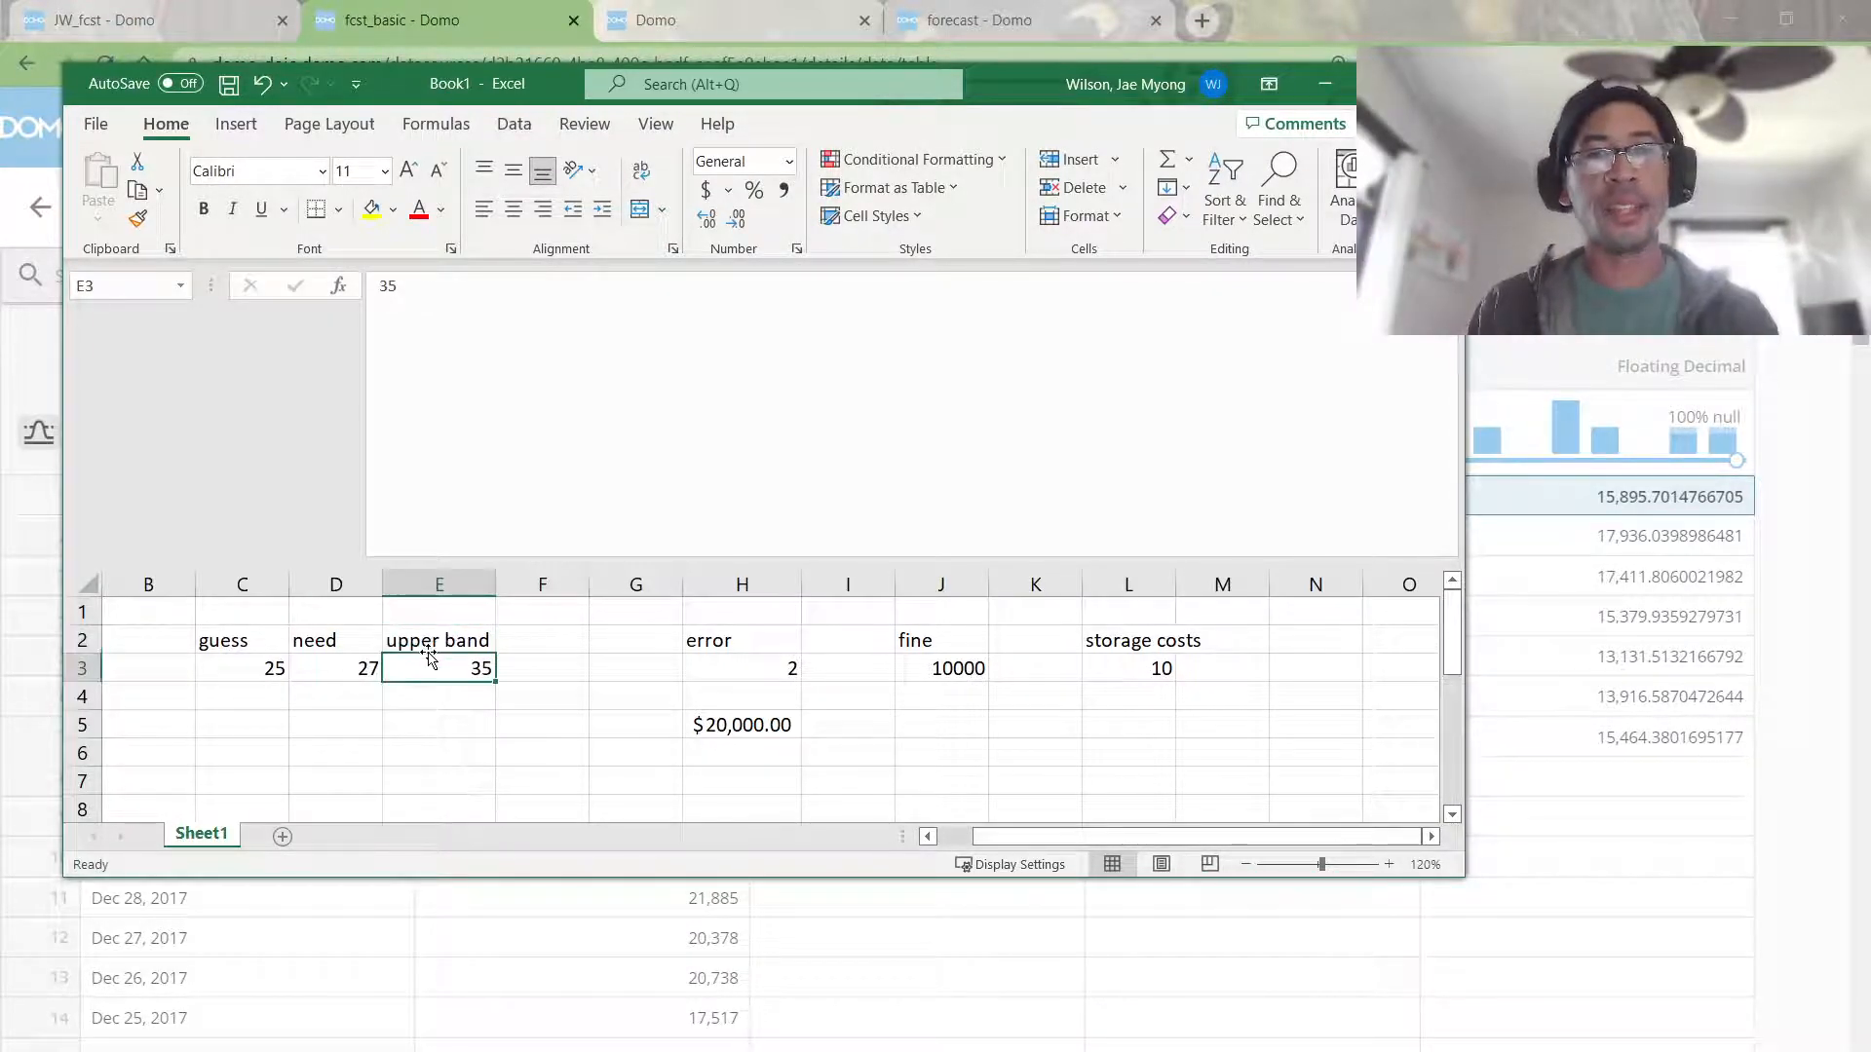
key(Left)
key(Left)
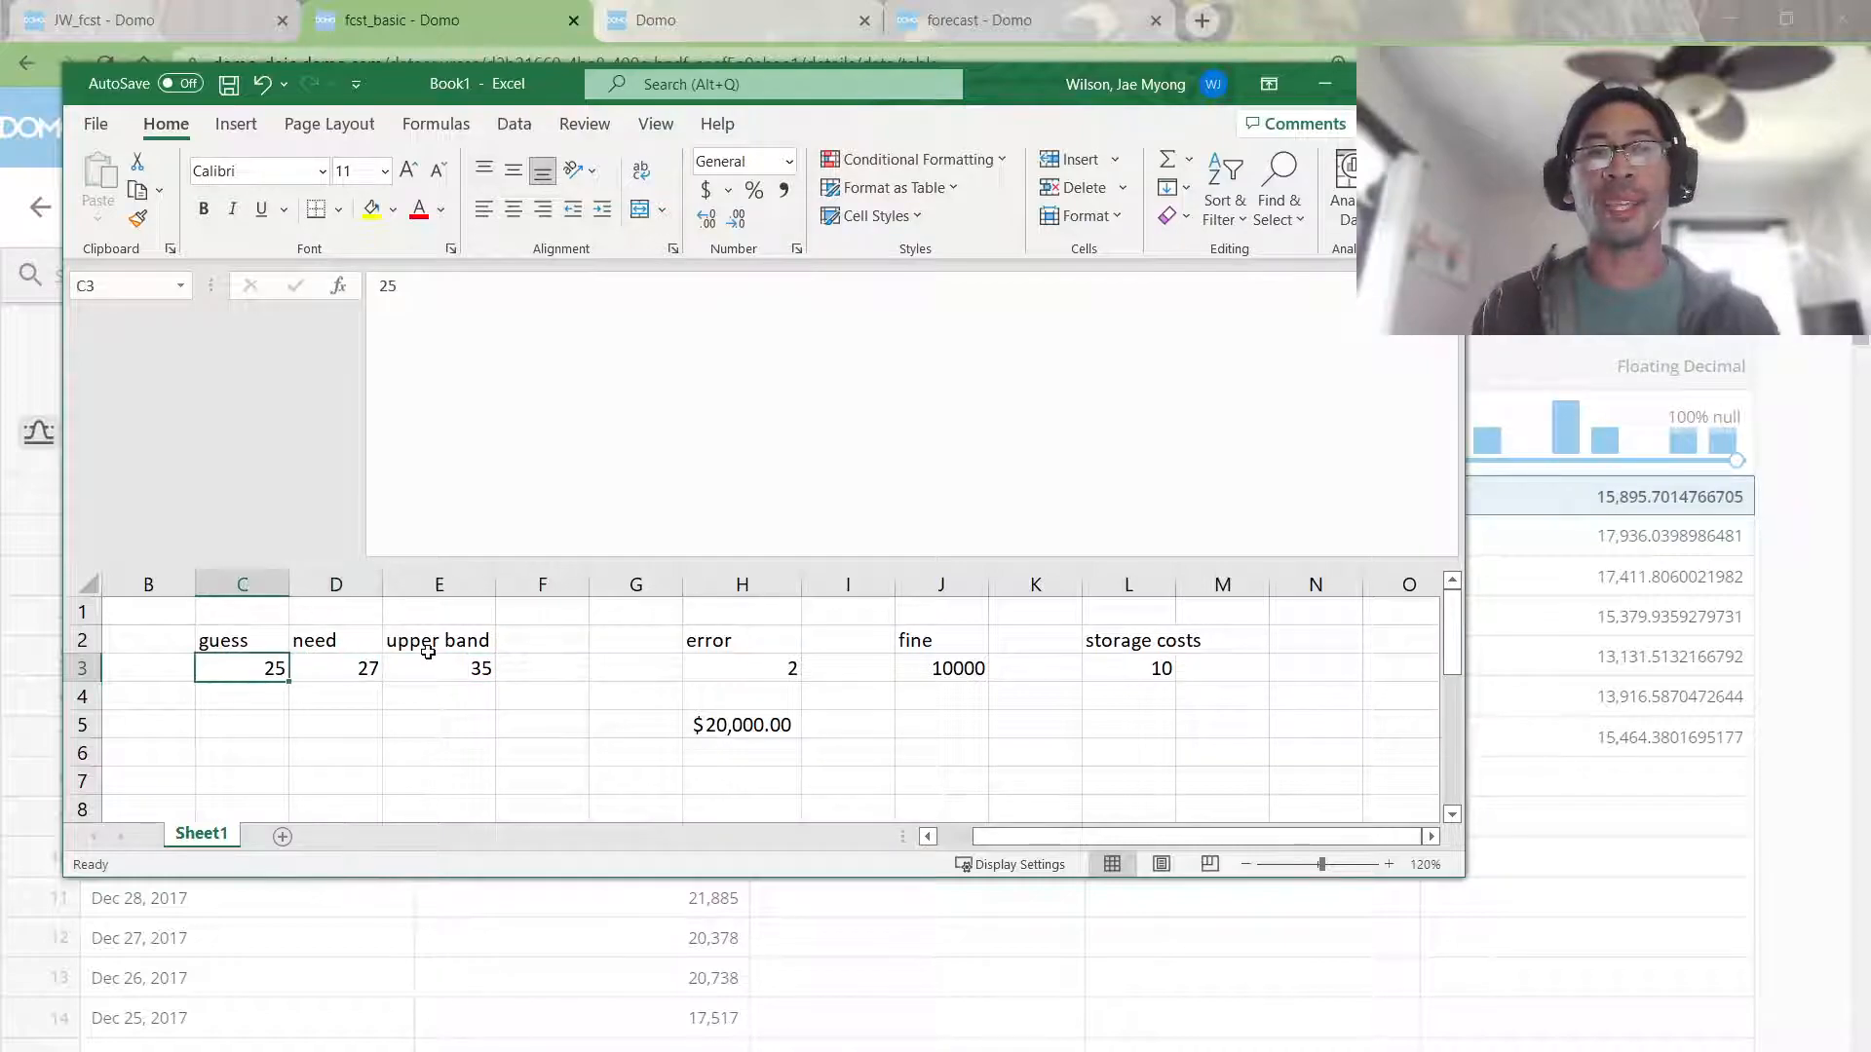
key(Down)
key(Down)
key(Right)
key(Right)
key(Right)
key(Down)
key(Down)
key(Down)
key(Up)
key(Right)
key(Right)
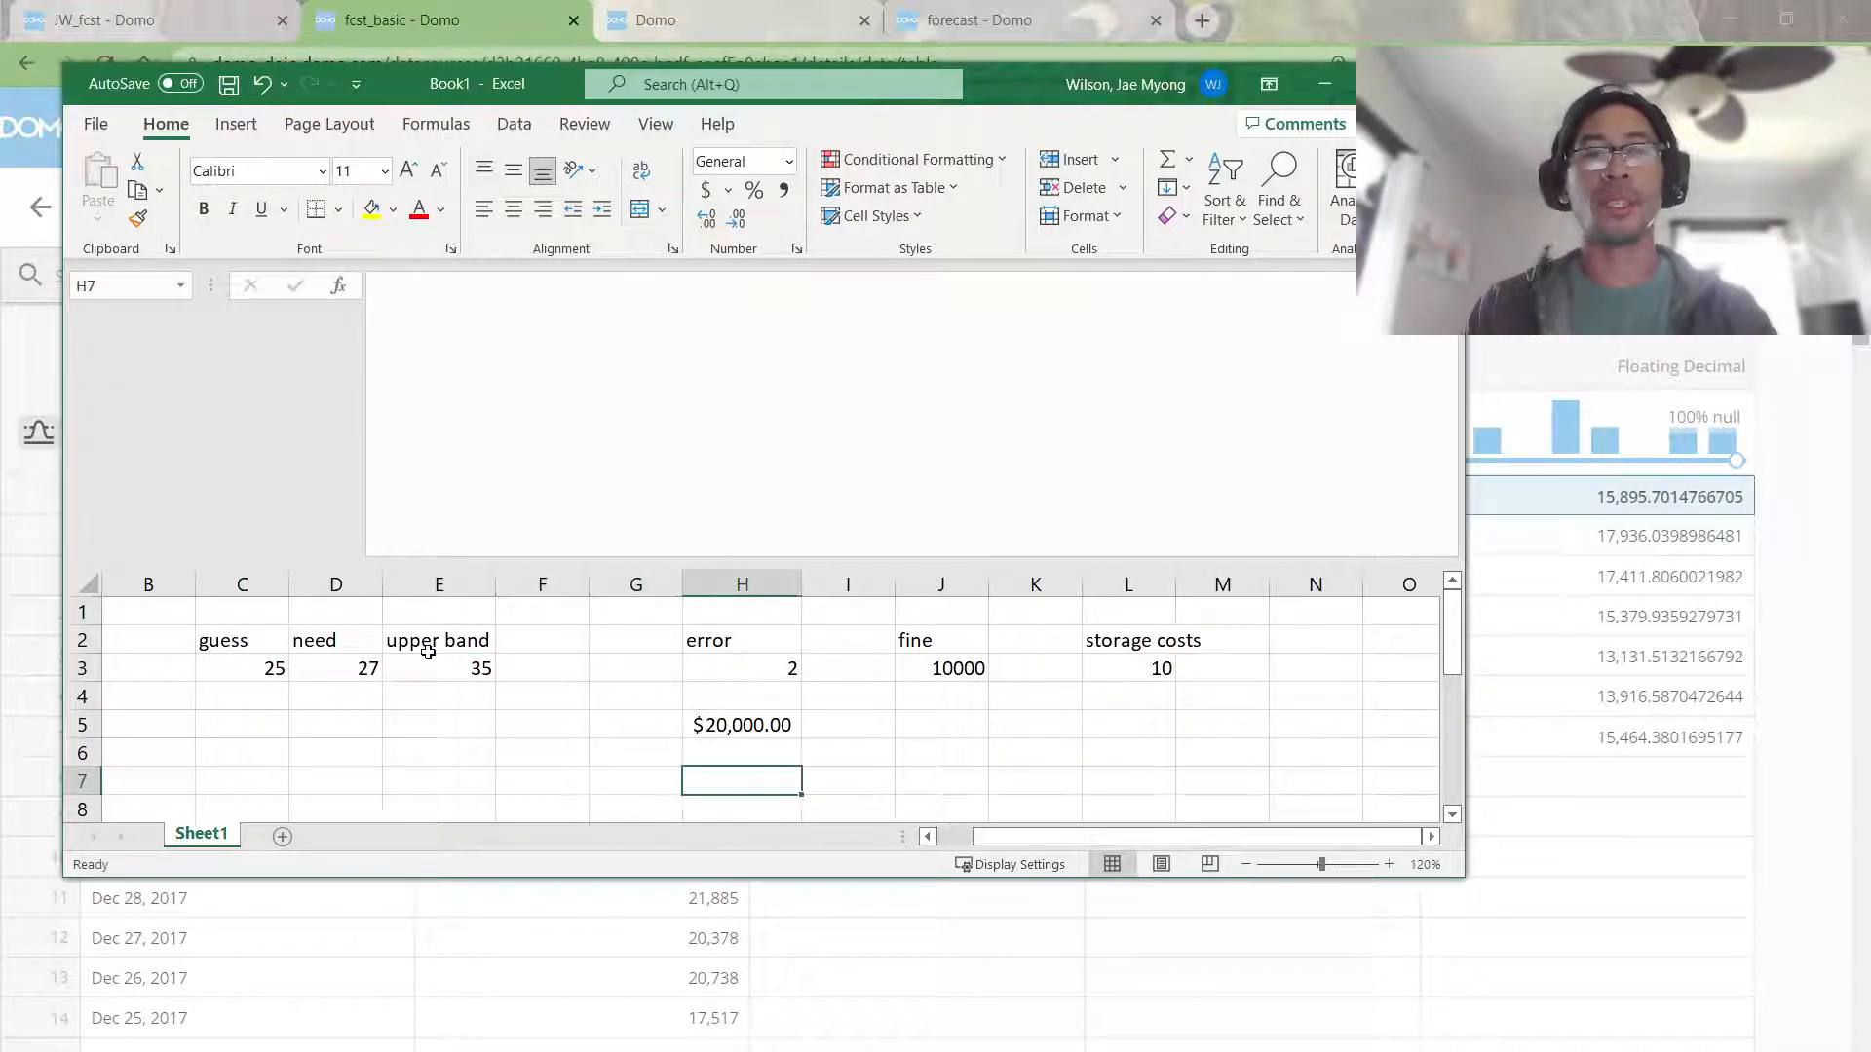
text(=)
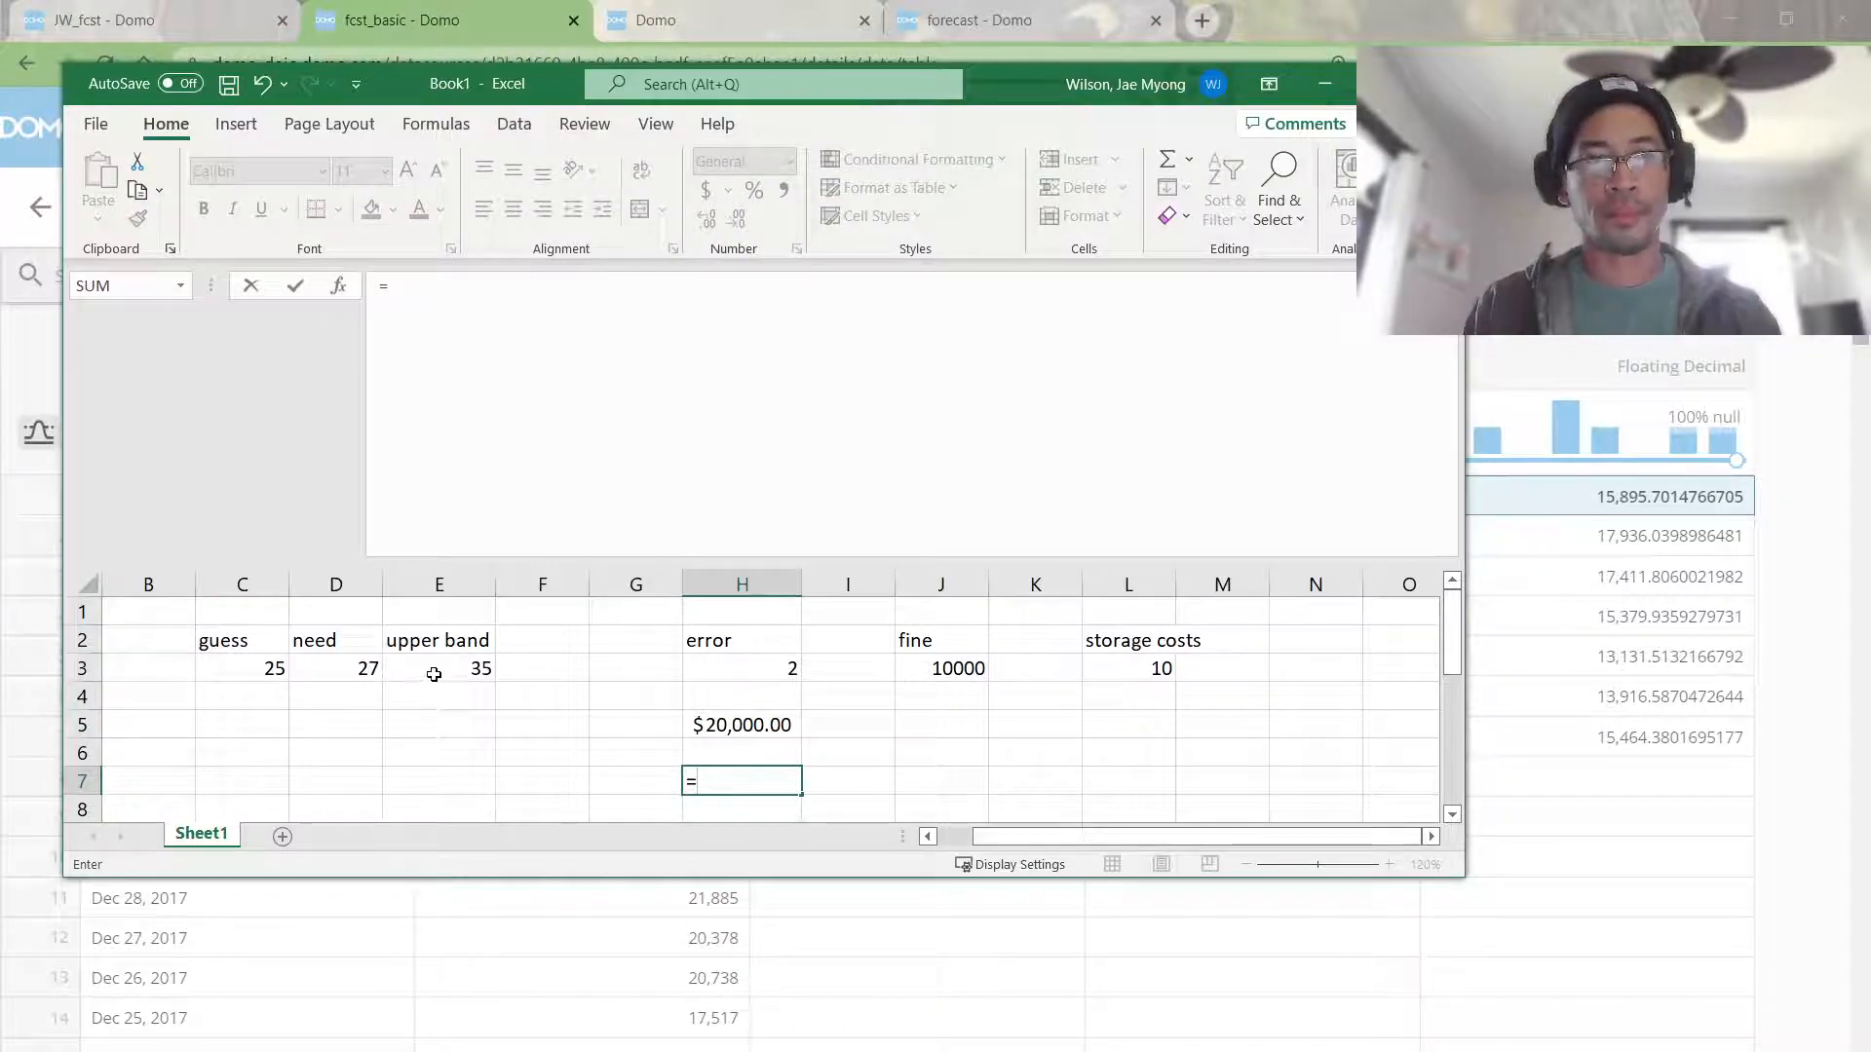
click(435, 673)
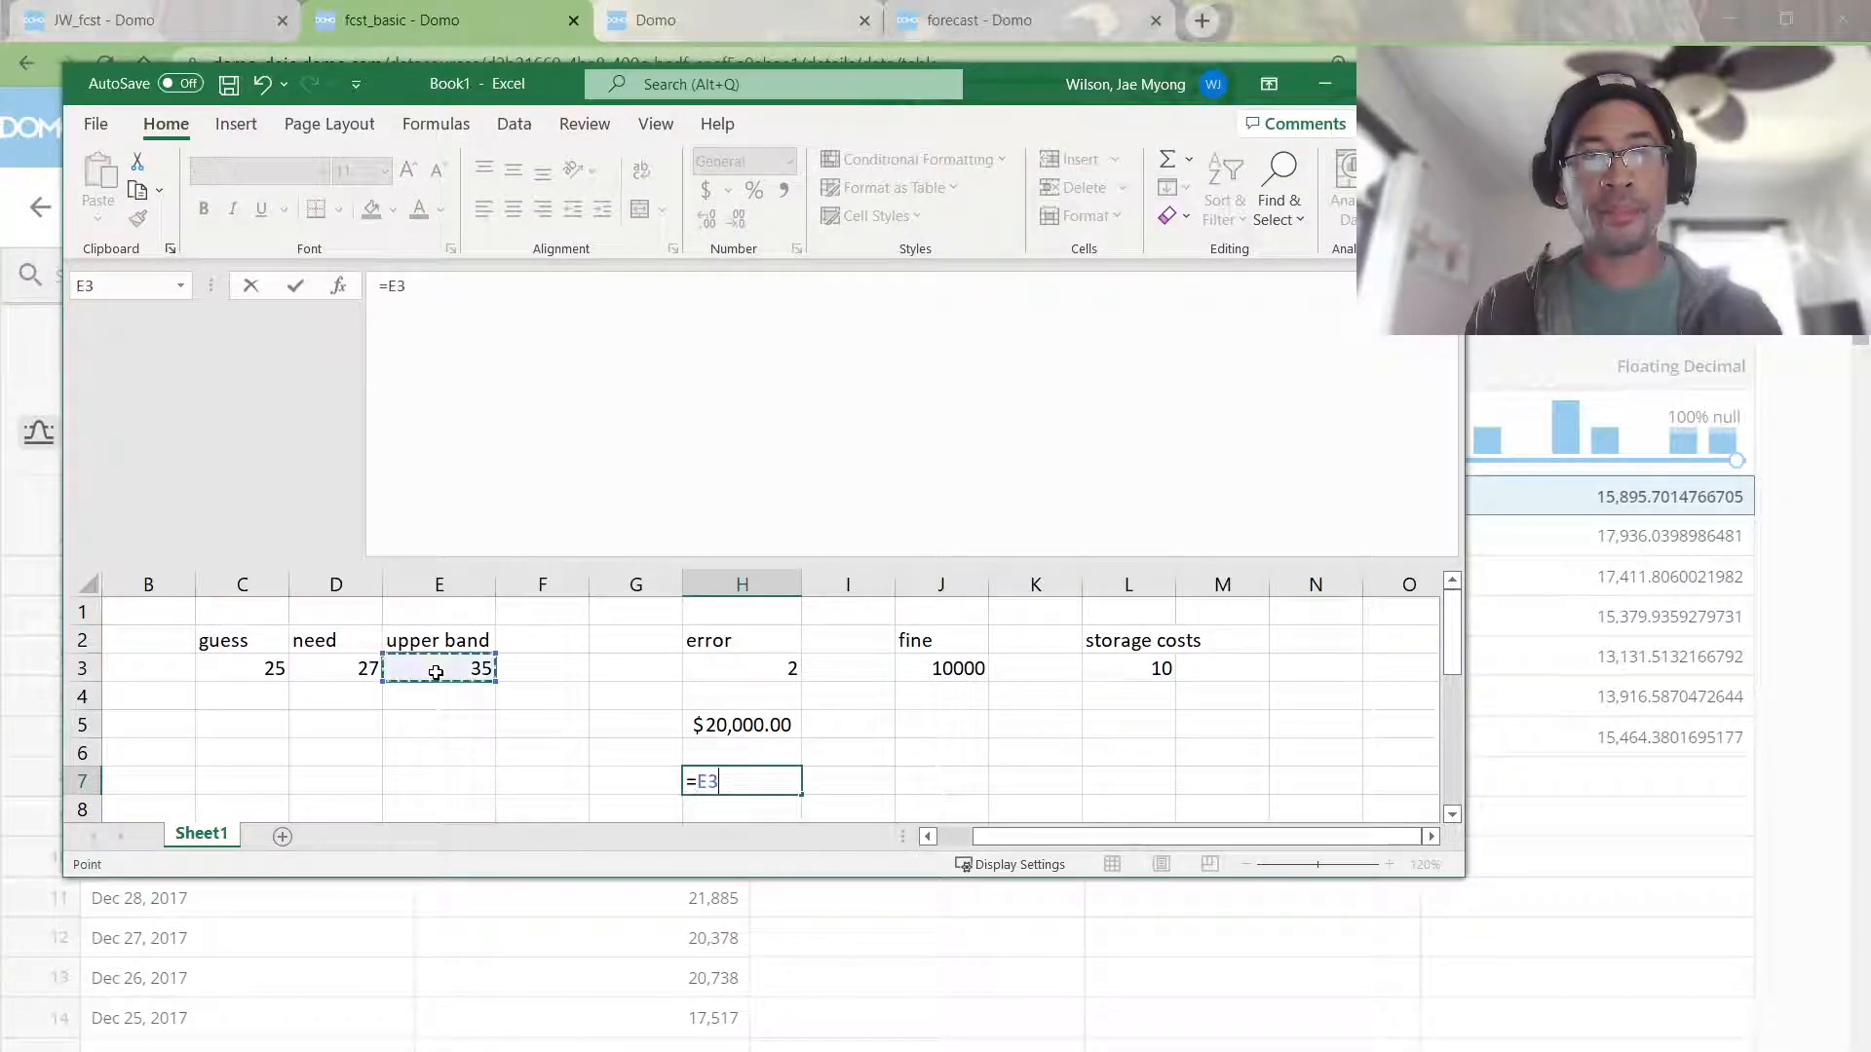
text(-)
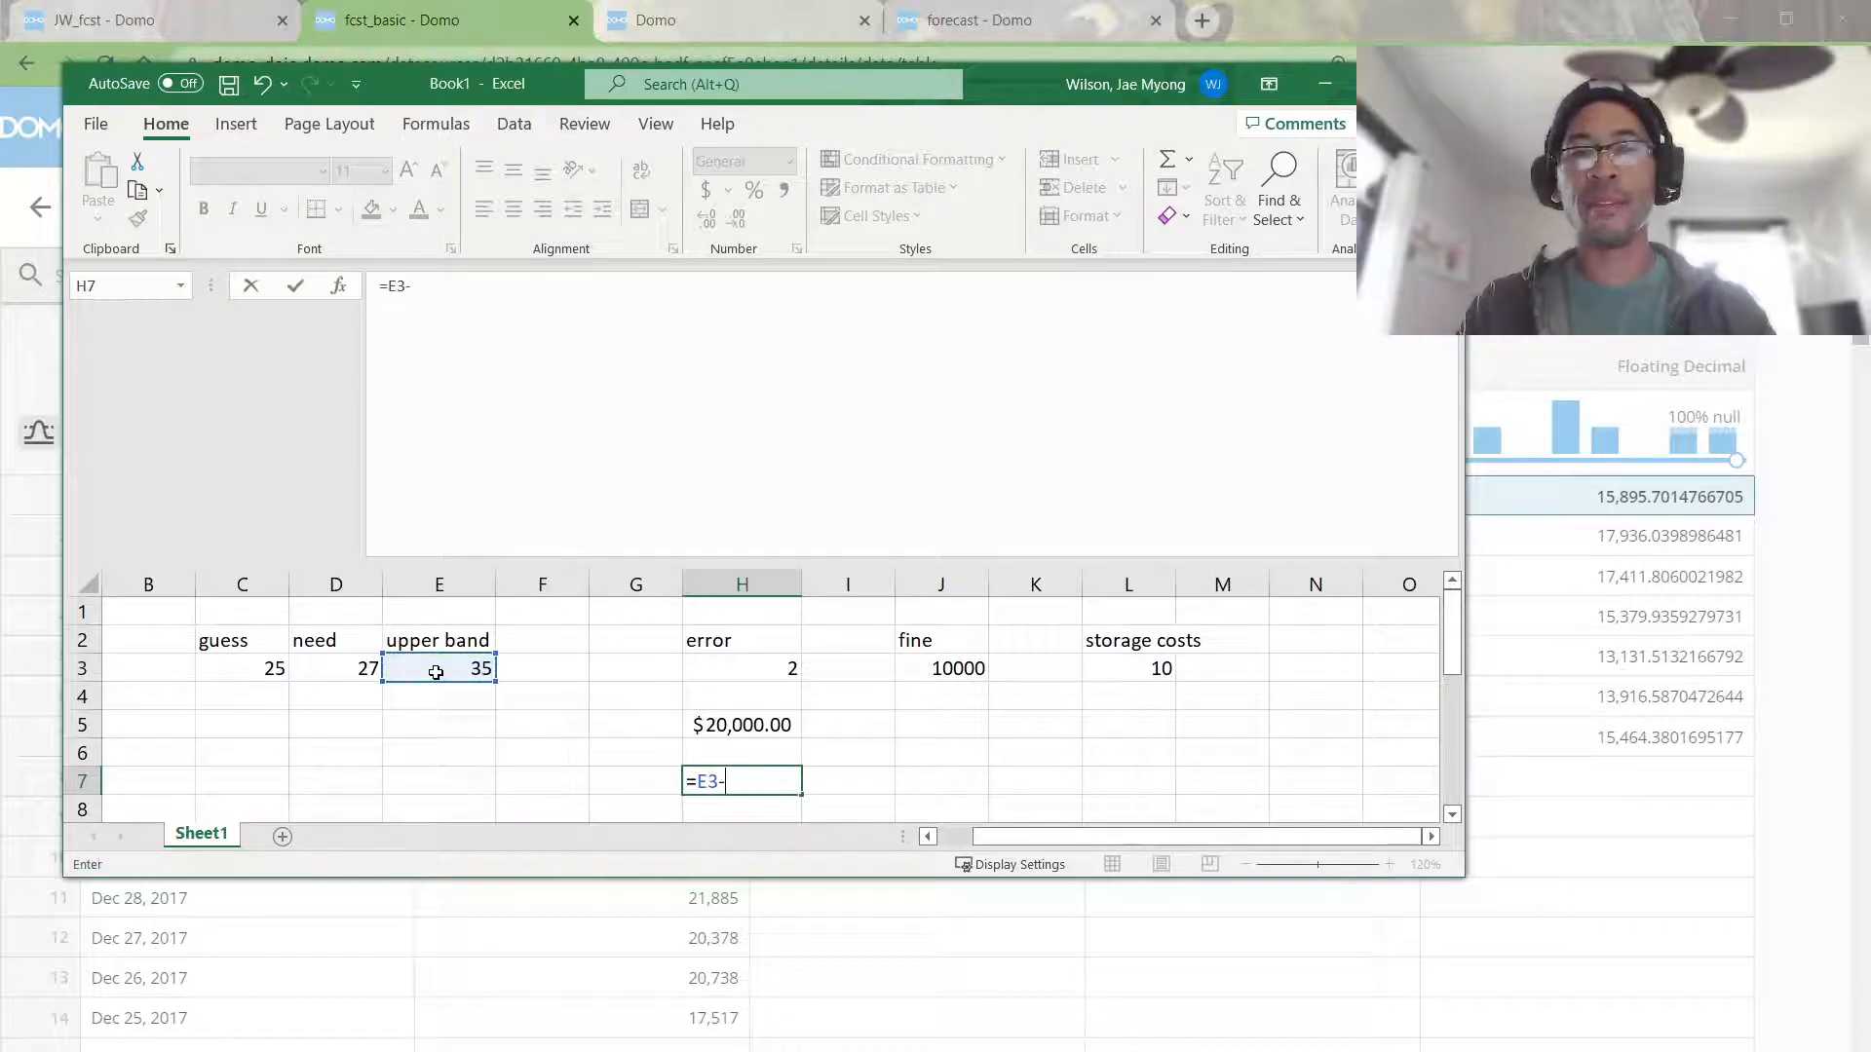
click(350, 668)
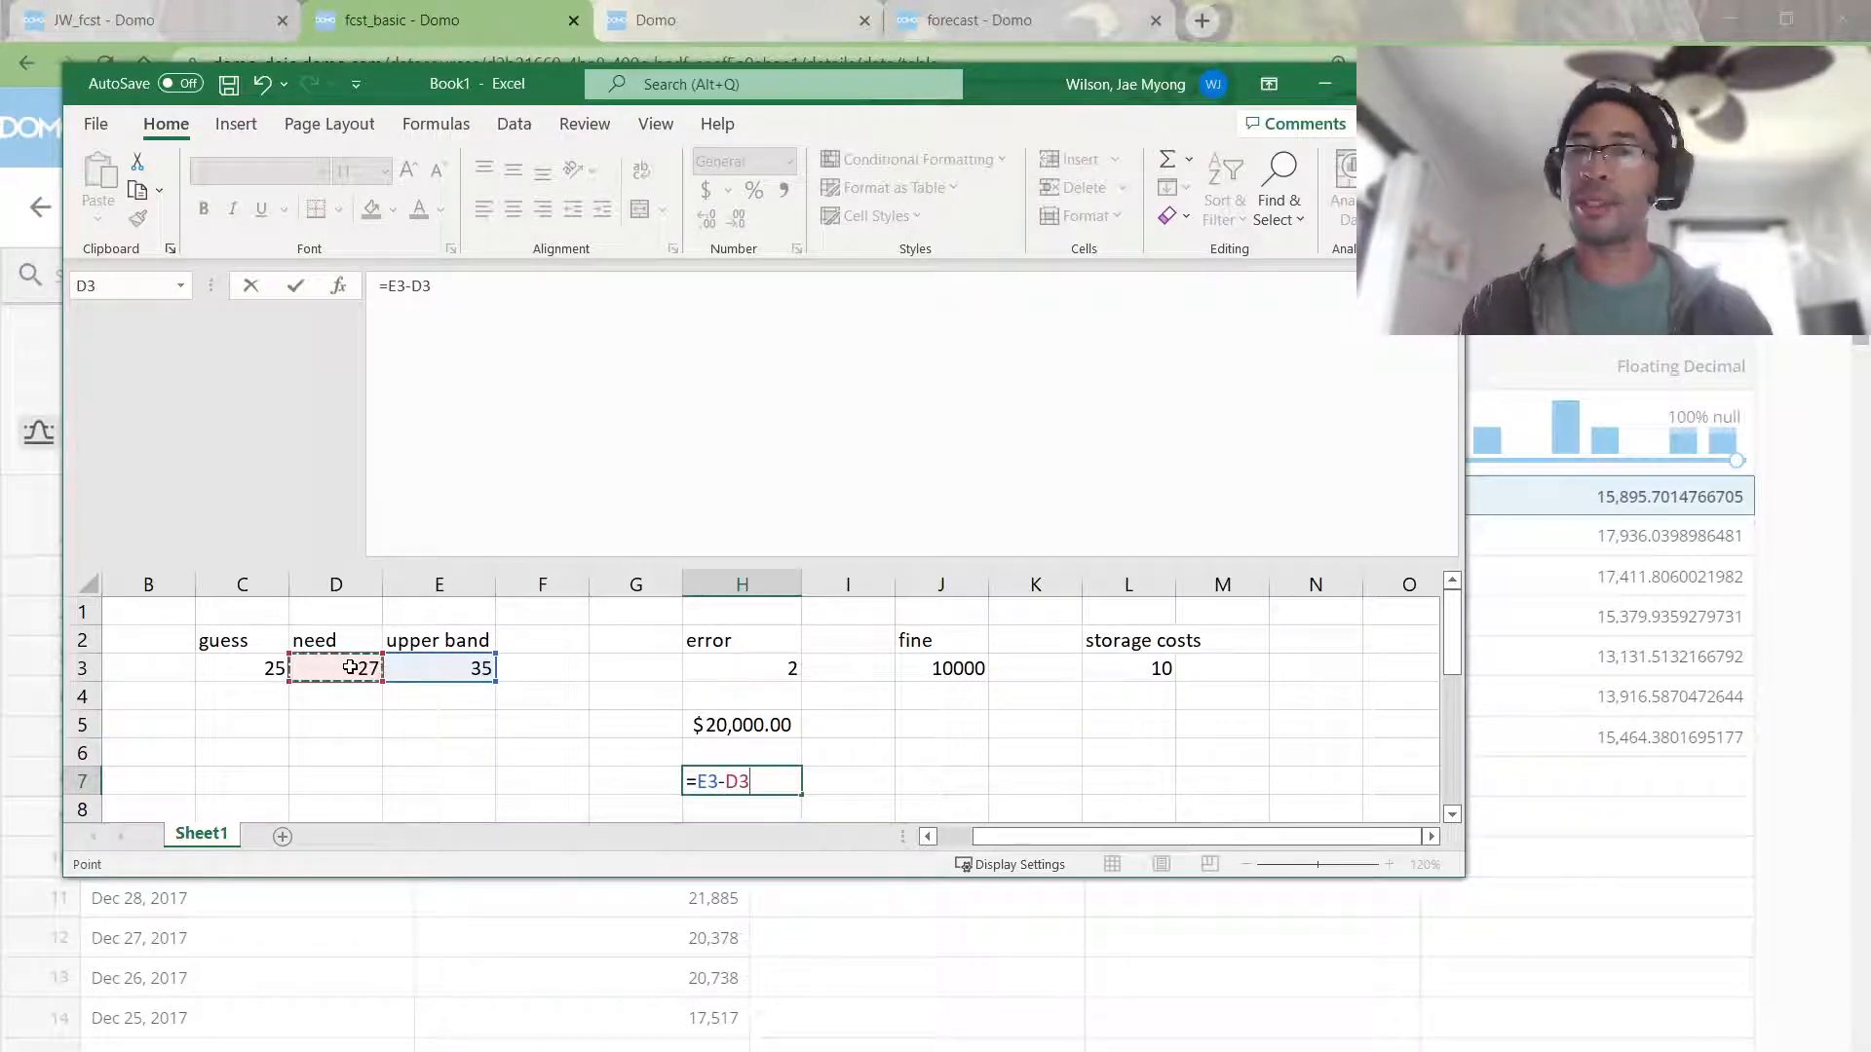
key(ctrl+Return)
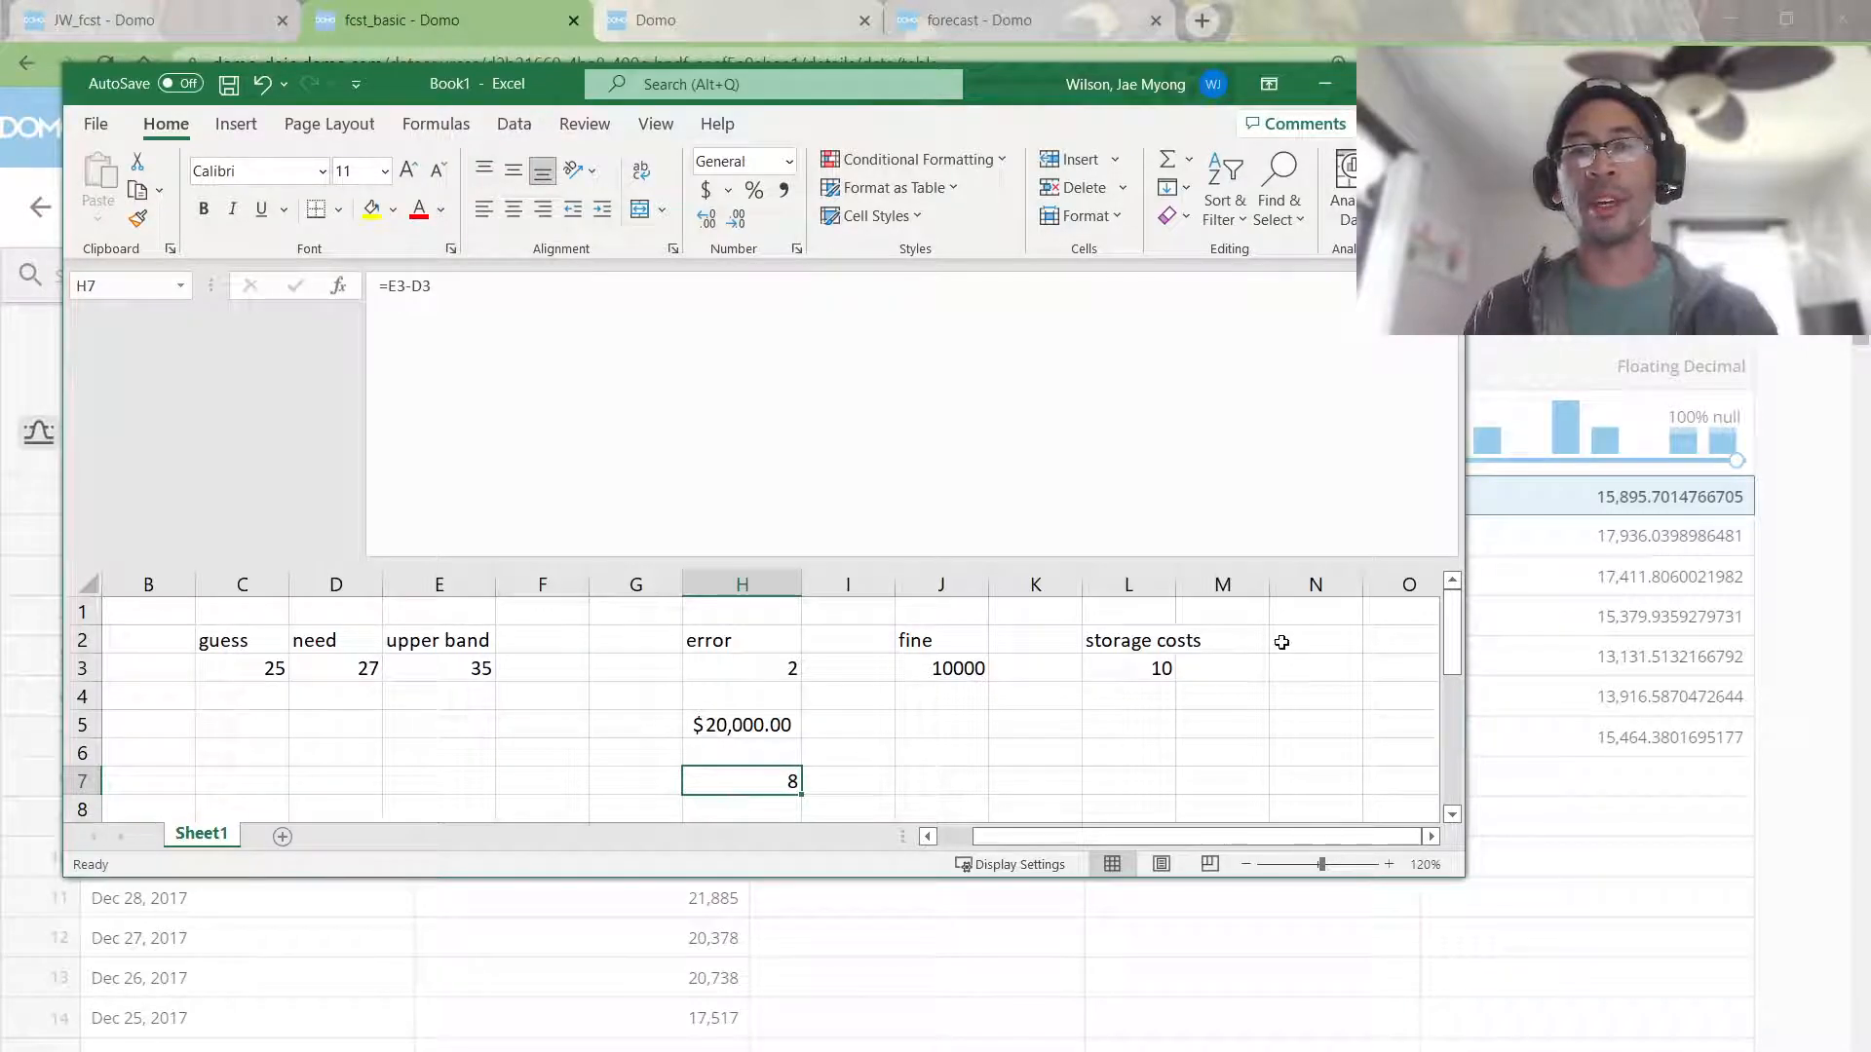
Step: Extend the H7 formula with the storage cost so it reads =E3-D3*L3
click(547, 404)
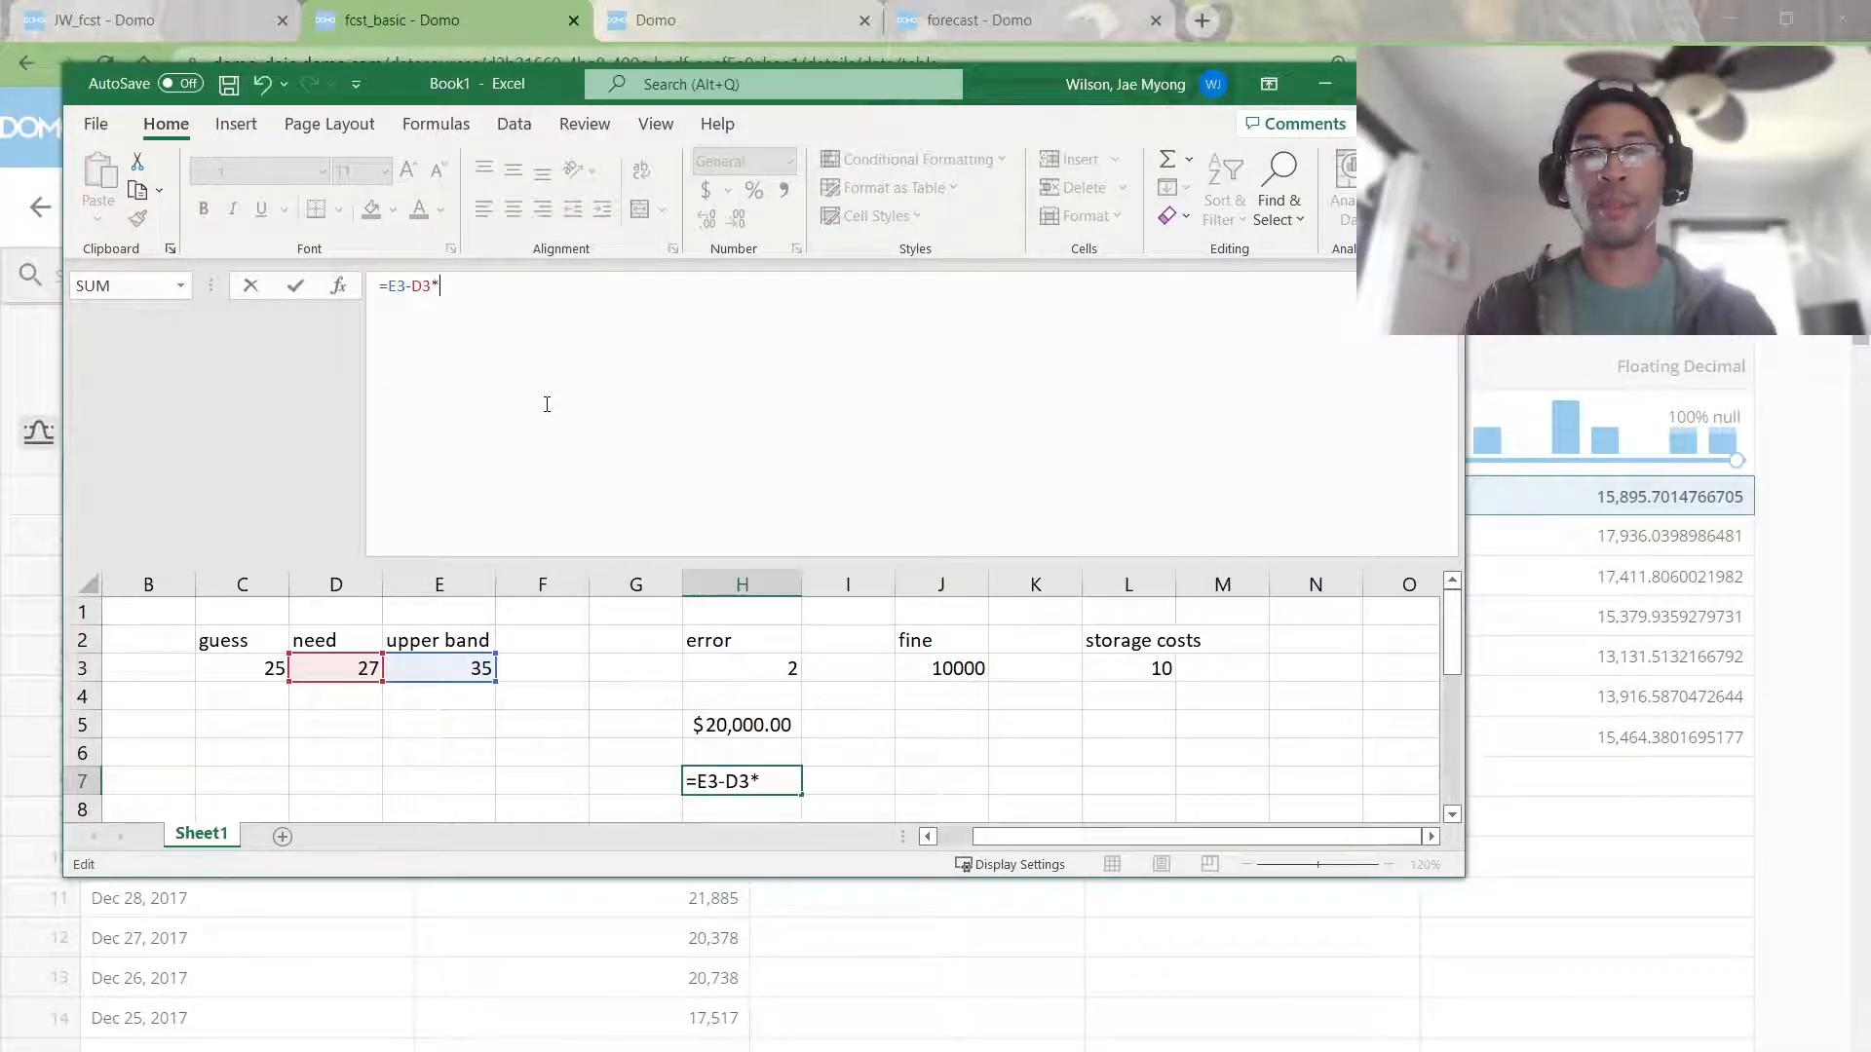
click(1166, 669)
key(Return)
key(Up)
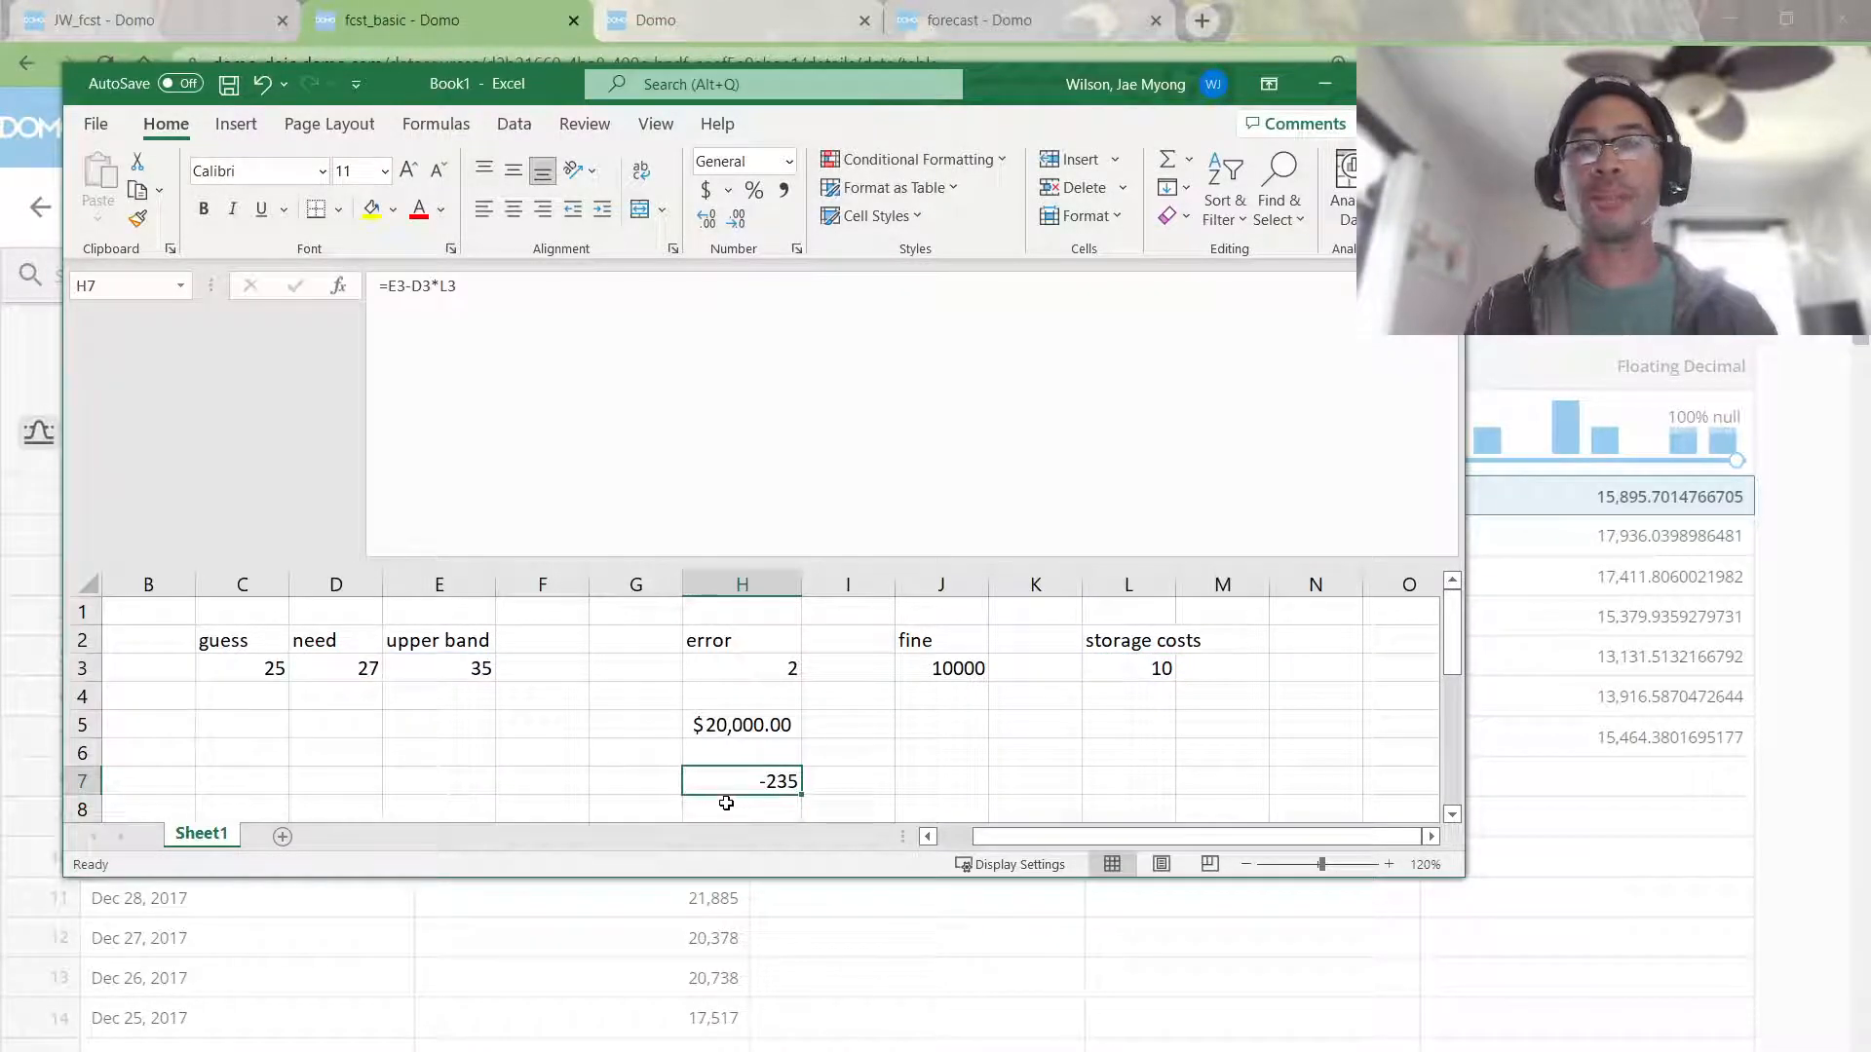
Step: Review the upper band and fine total, switch to the fcst_basic dataset in Domo and examine its upper and lower predictions for January 1–7, 2018
click(469, 679)
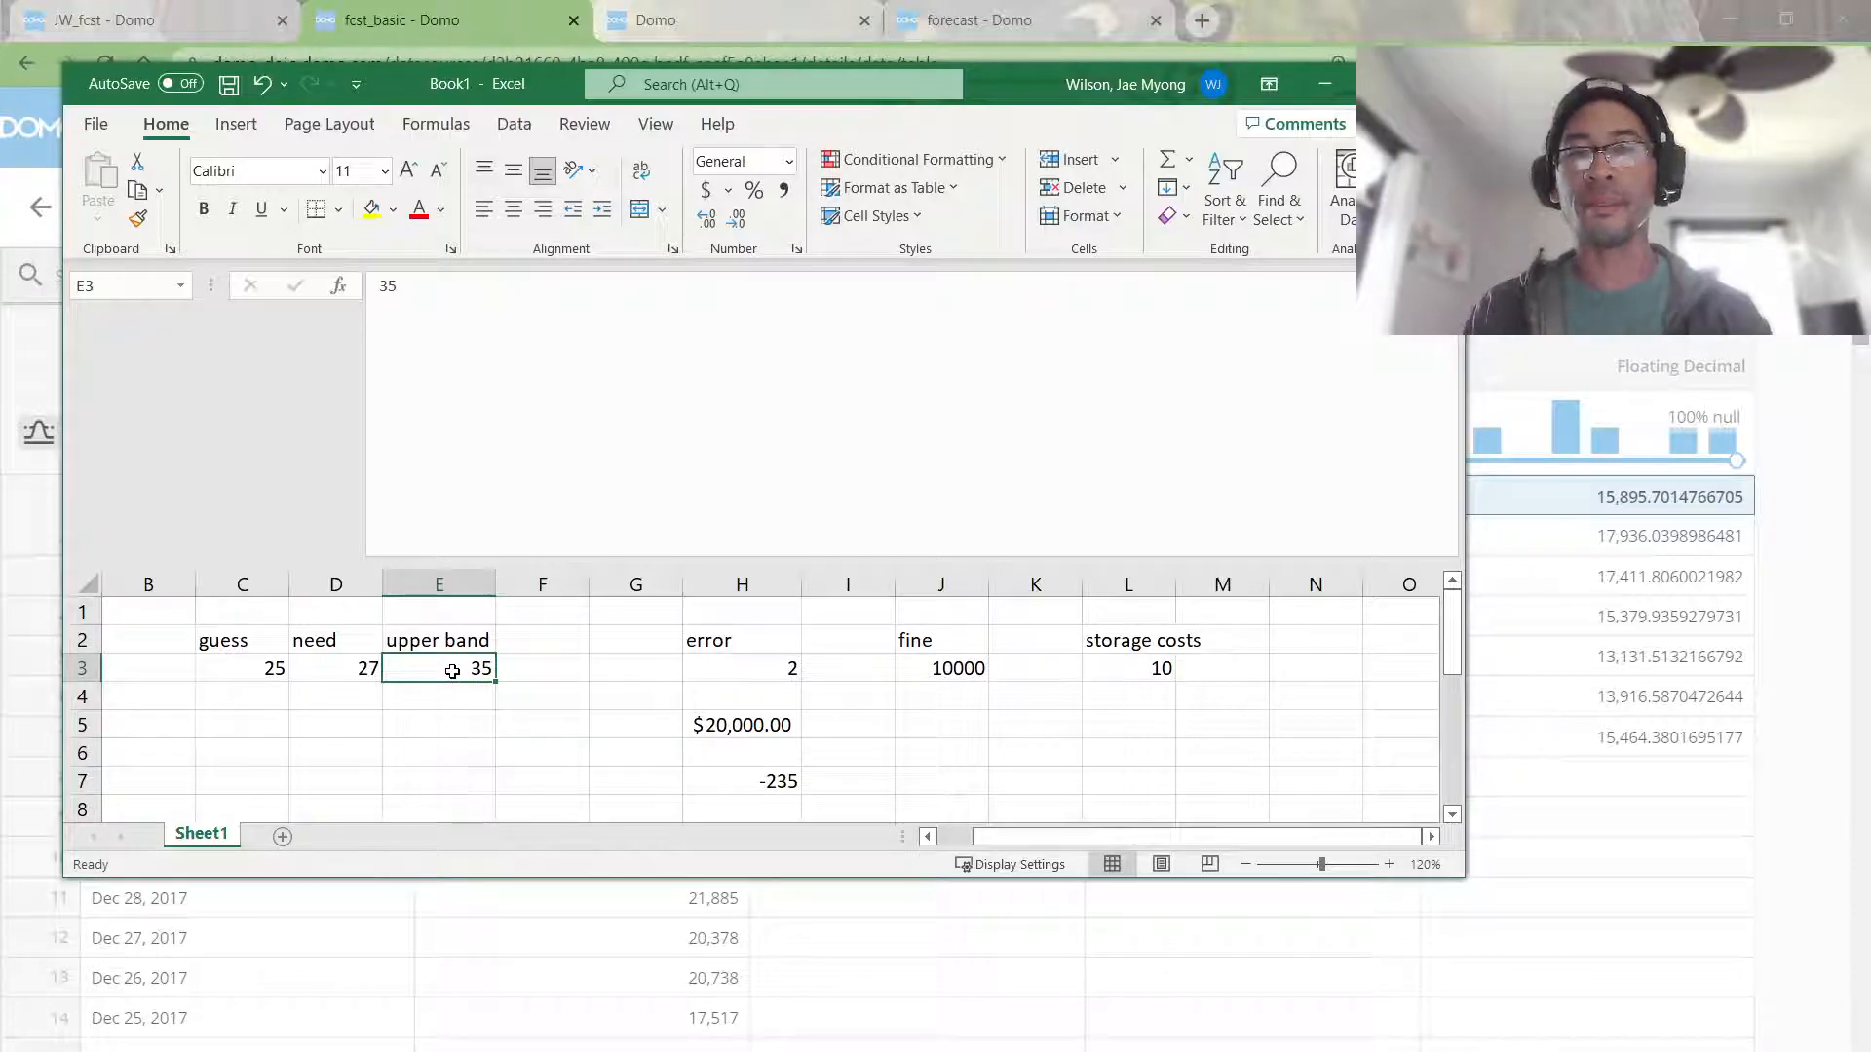
click(747, 732)
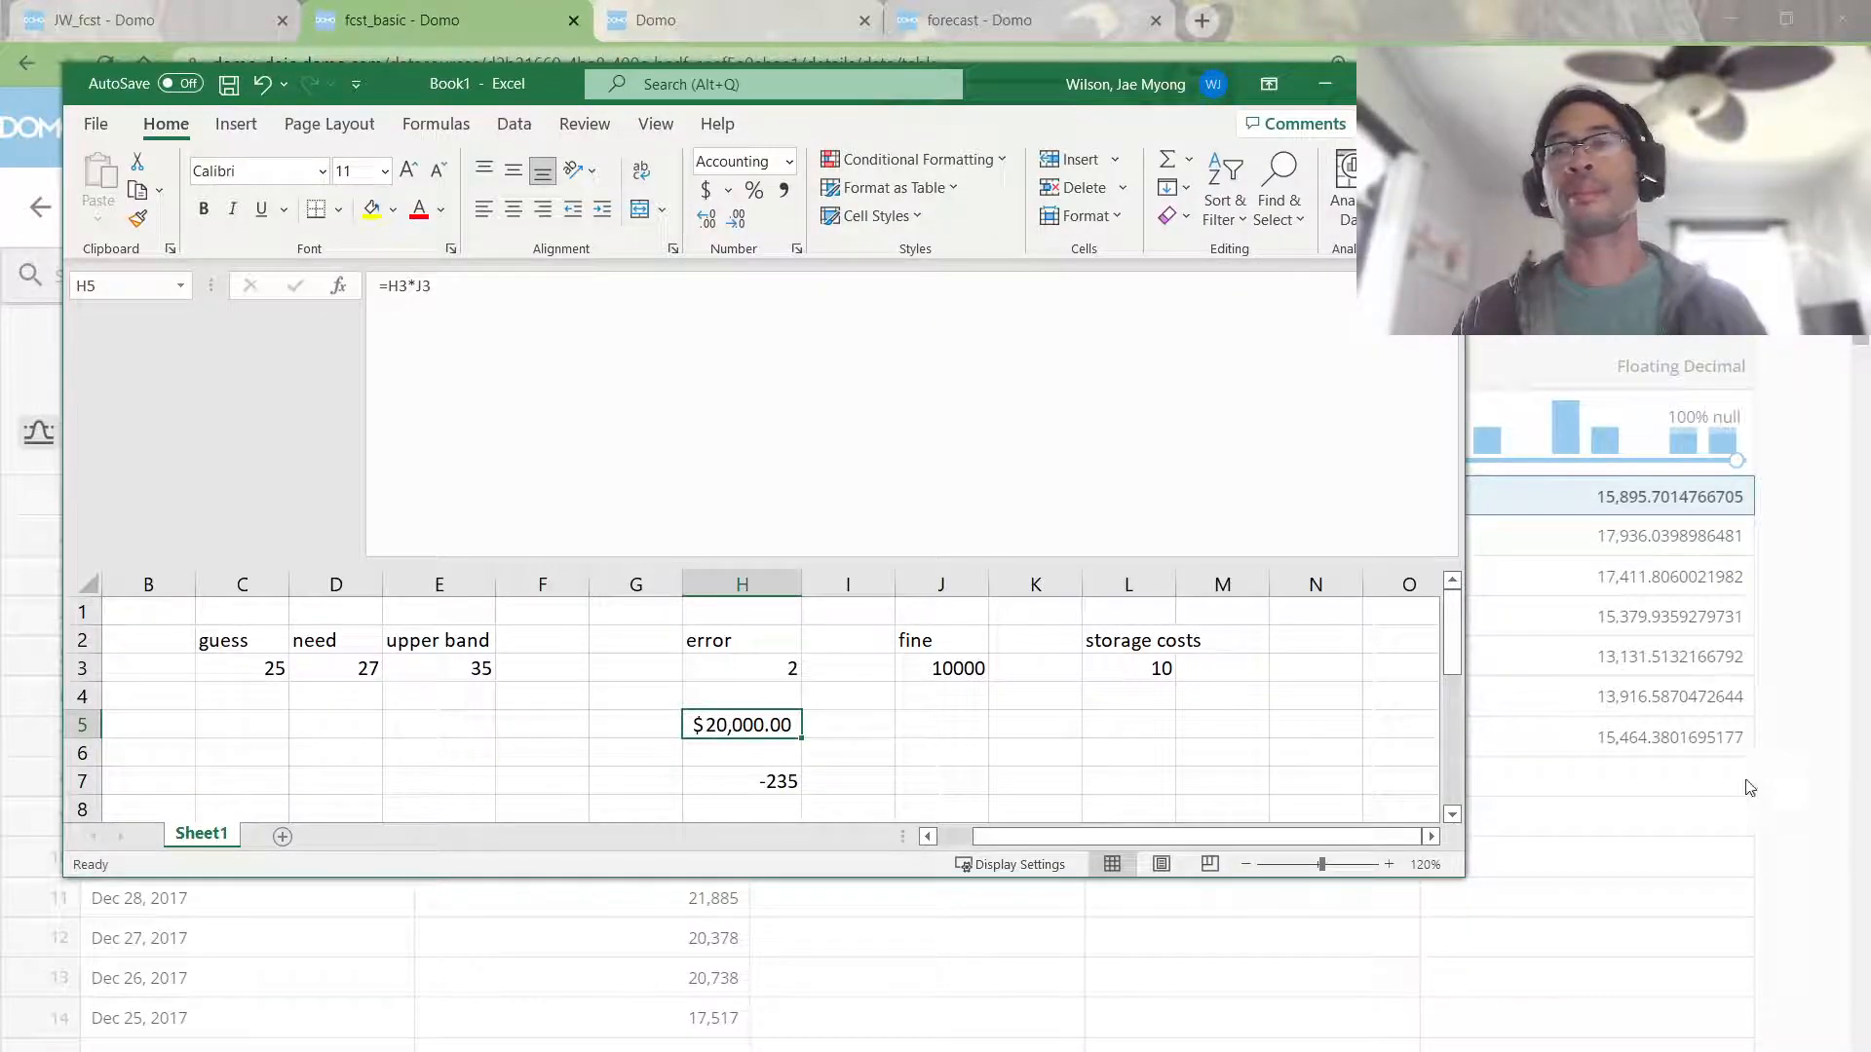
click(1688, 769)
drag(1286, 520, 1557, 750)
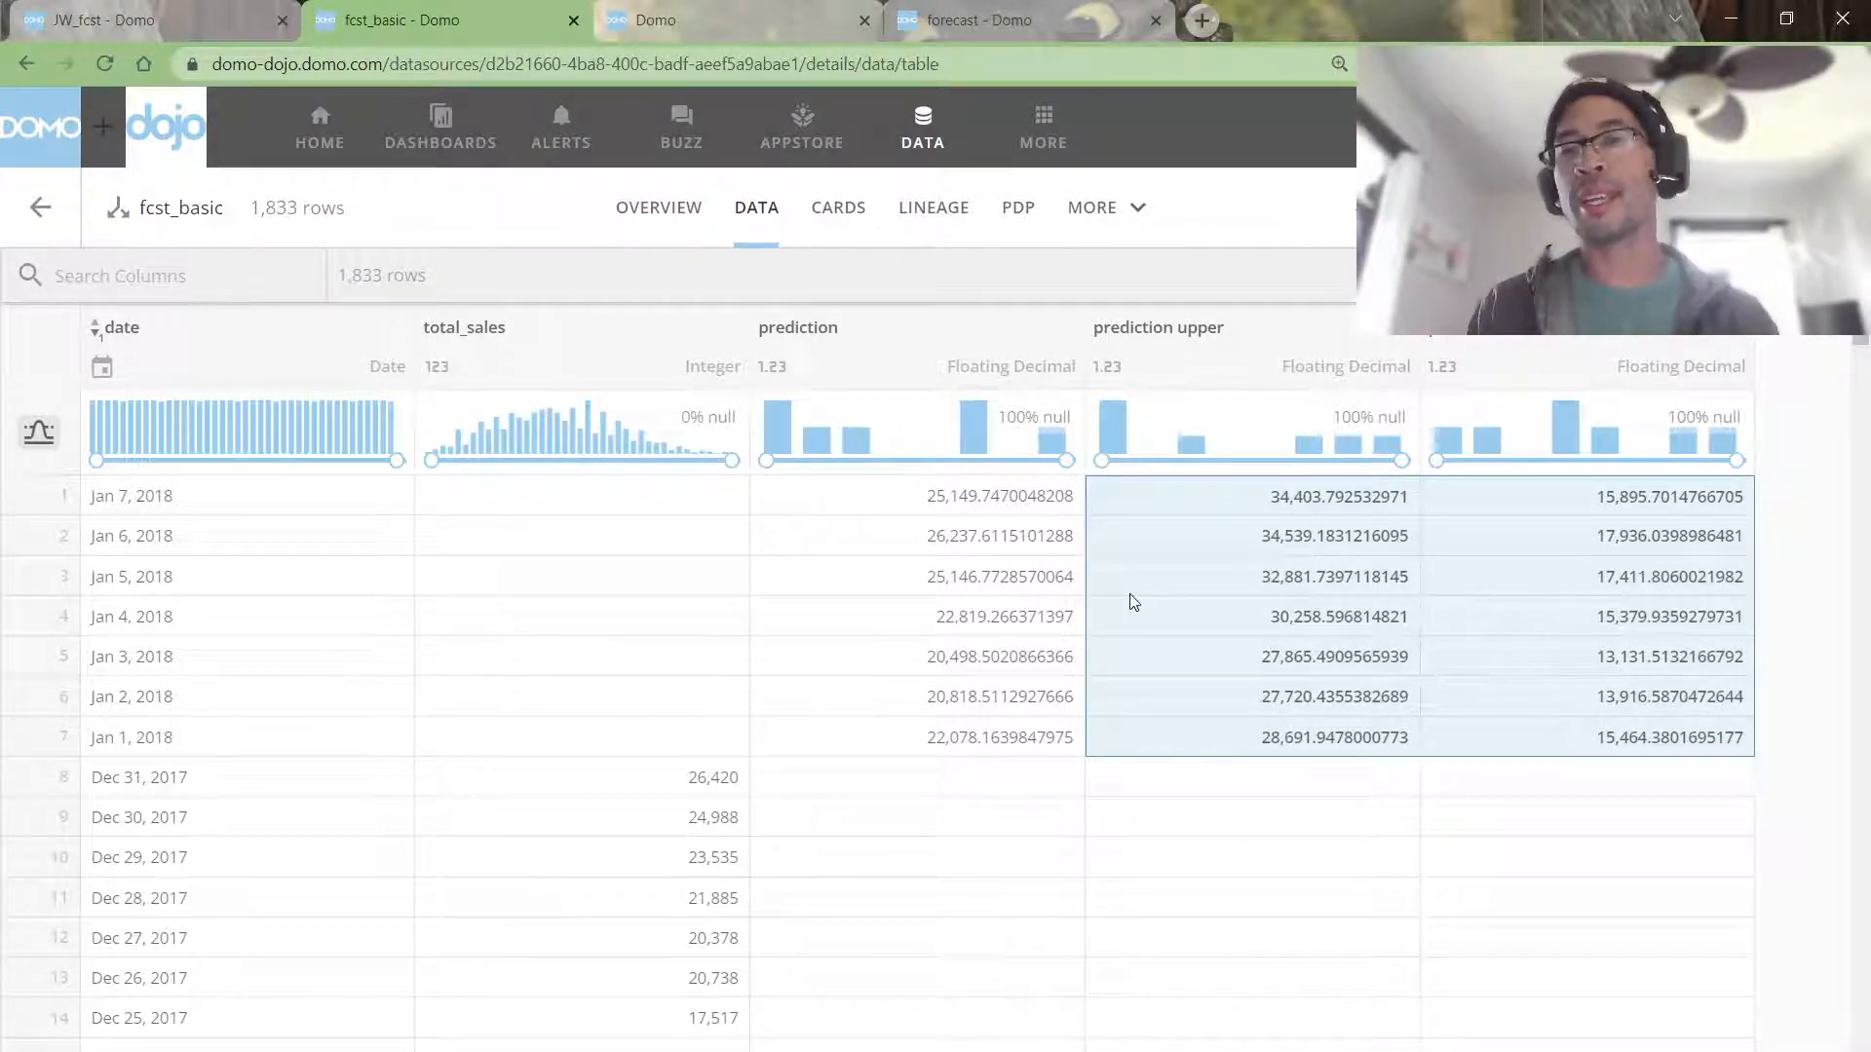
click(974, 581)
drag(1211, 543, 1254, 708)
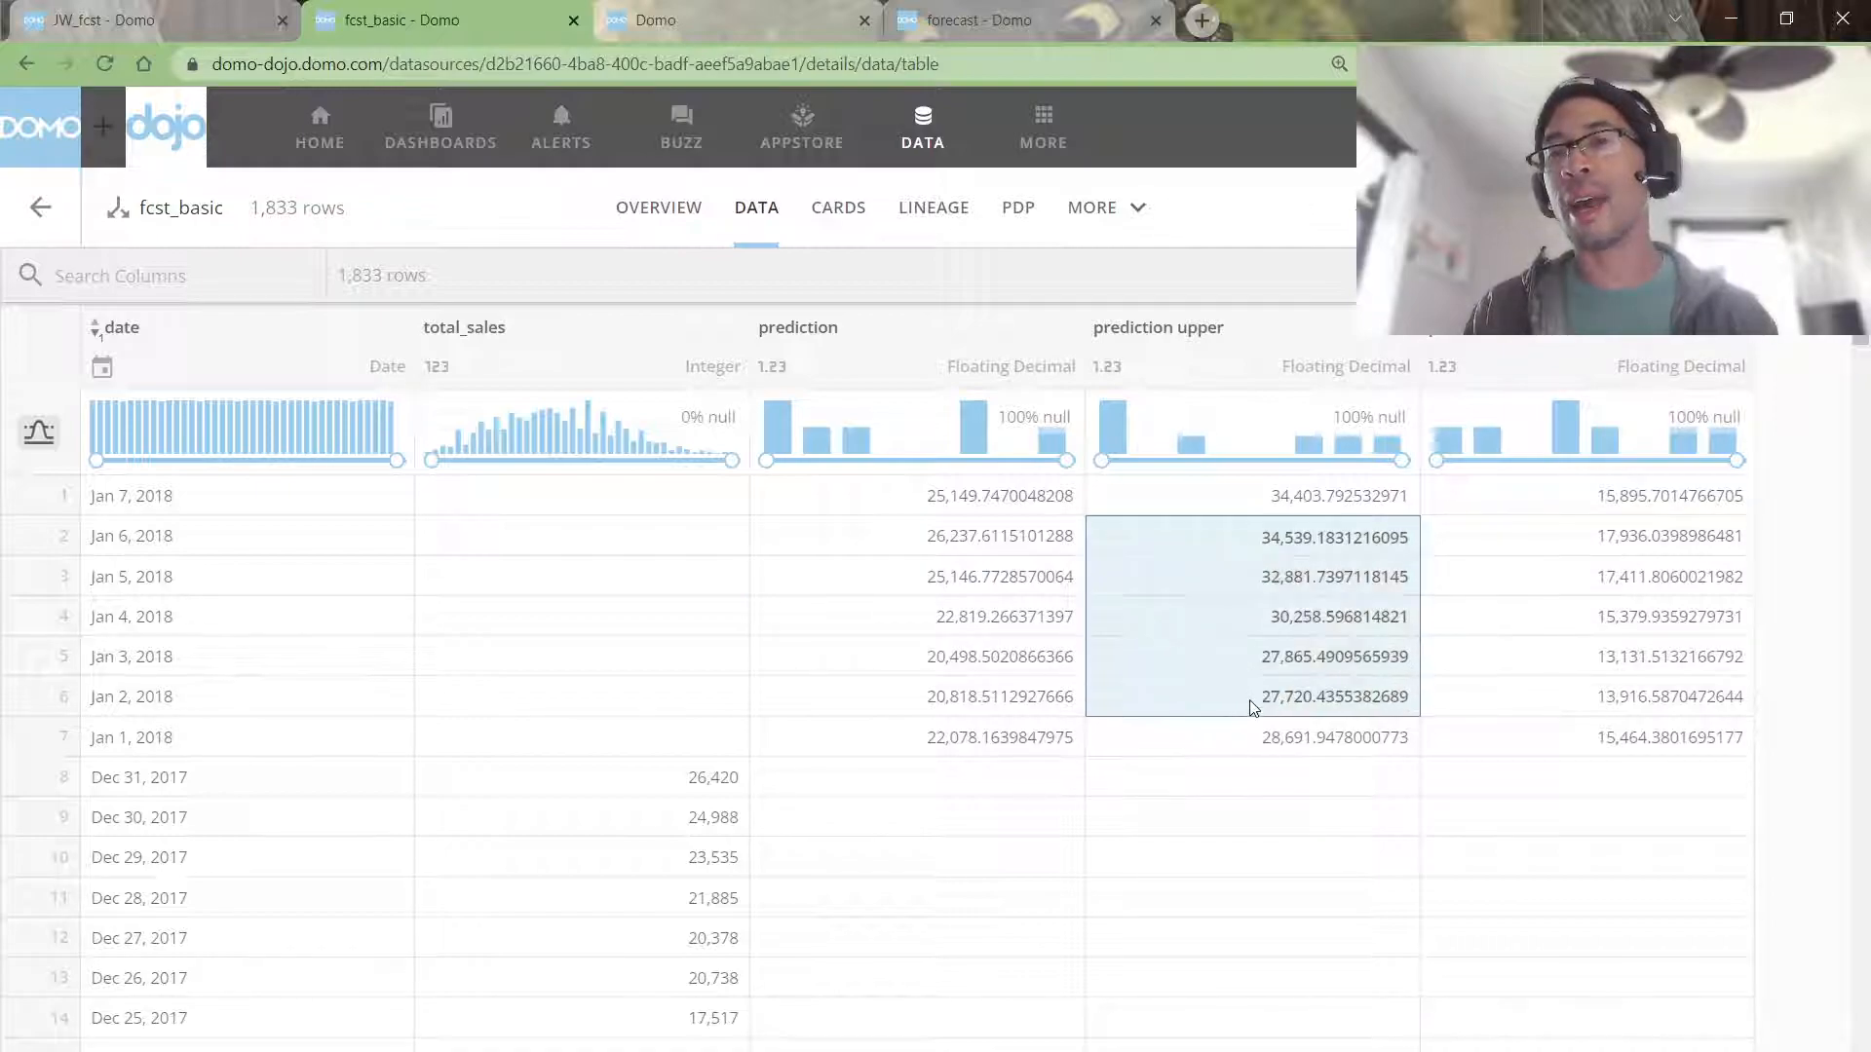
drag(1440, 495, 1540, 726)
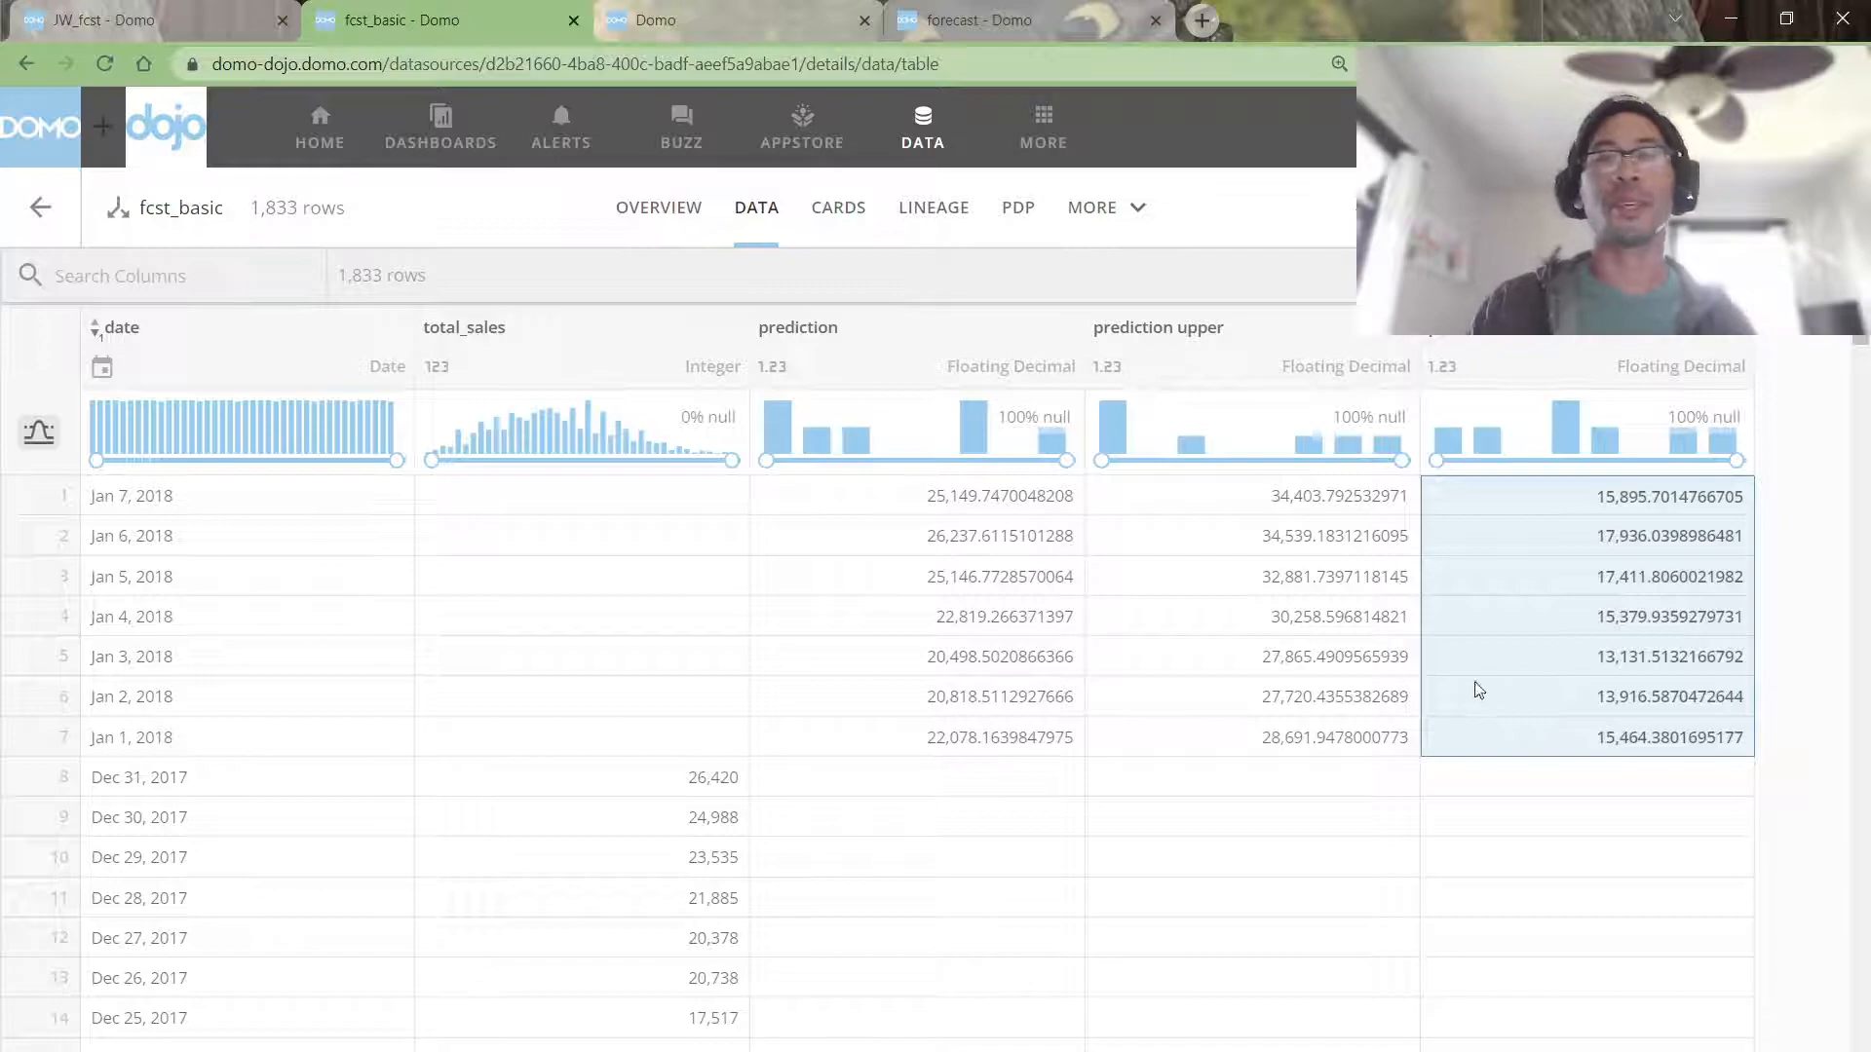
click(1337, 604)
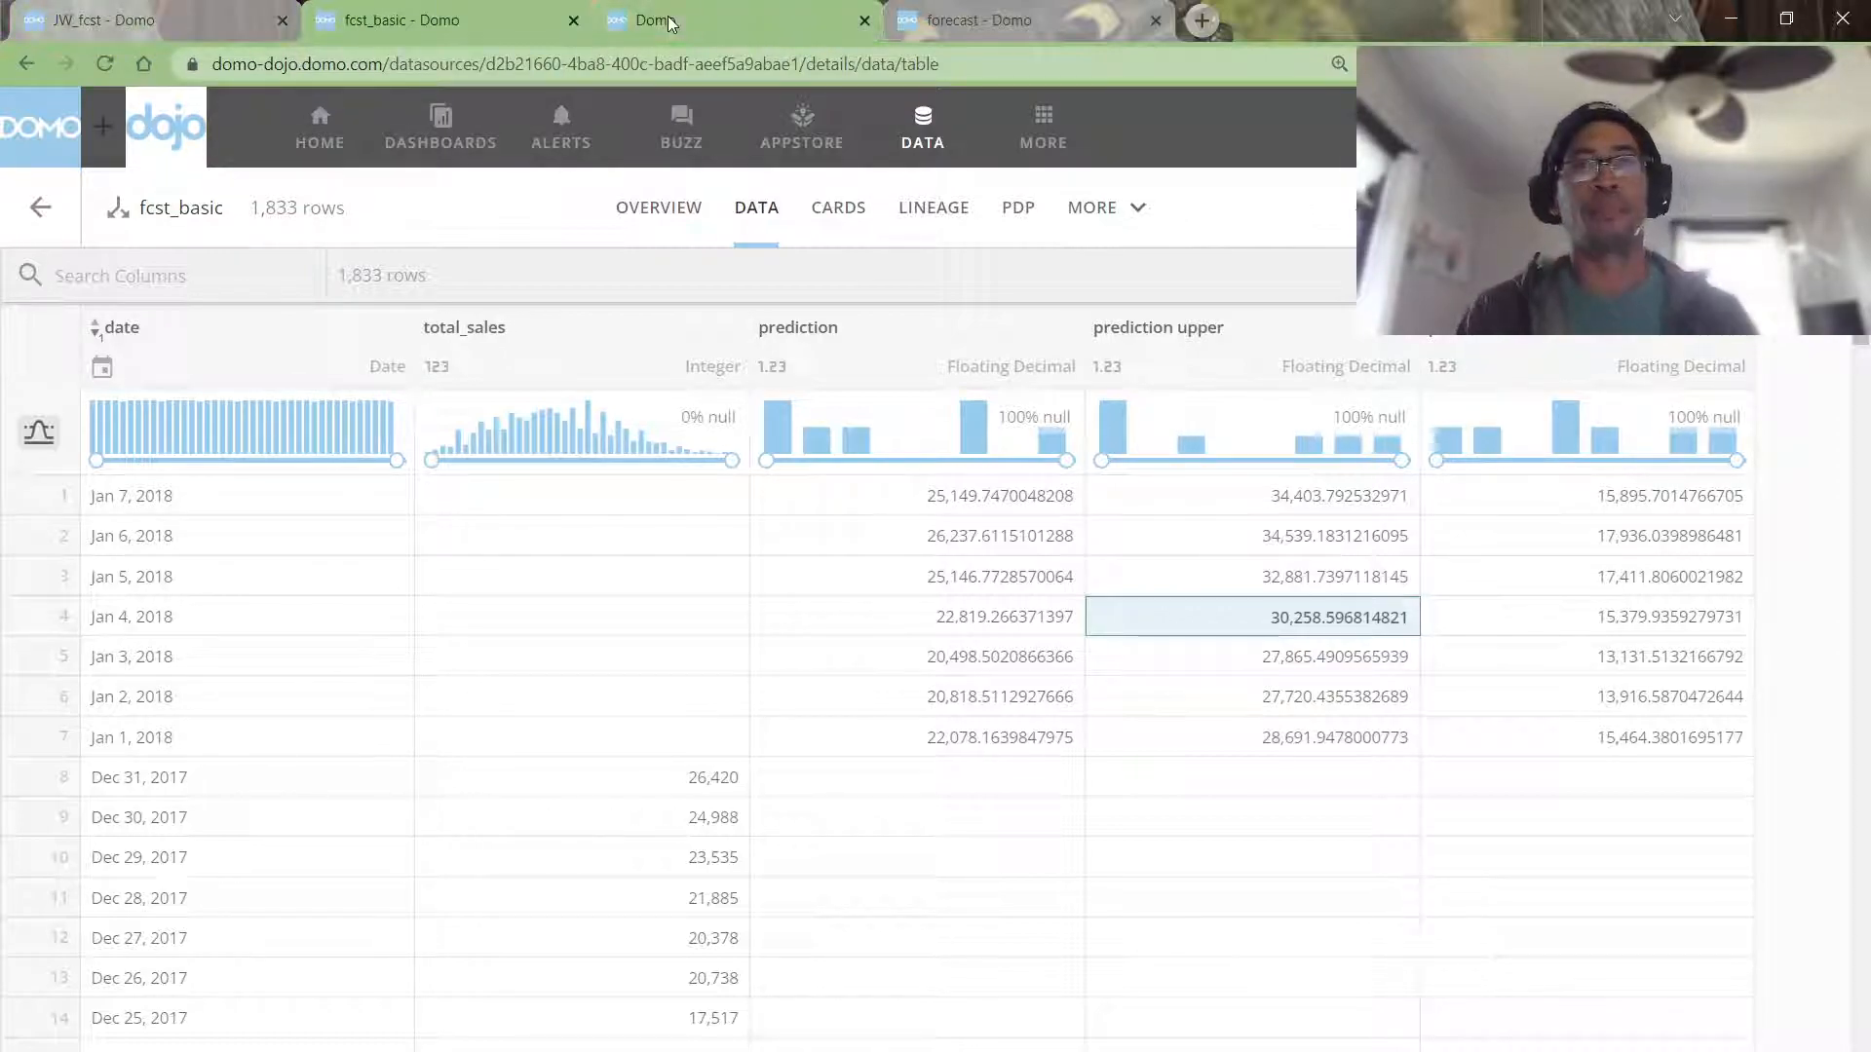
Step: Switch to the Forecasting in Domo document in Google Docs and highlight "crazy math" under UNIT OF ANALYSIS
key(alt+Tab)
key(Tab)
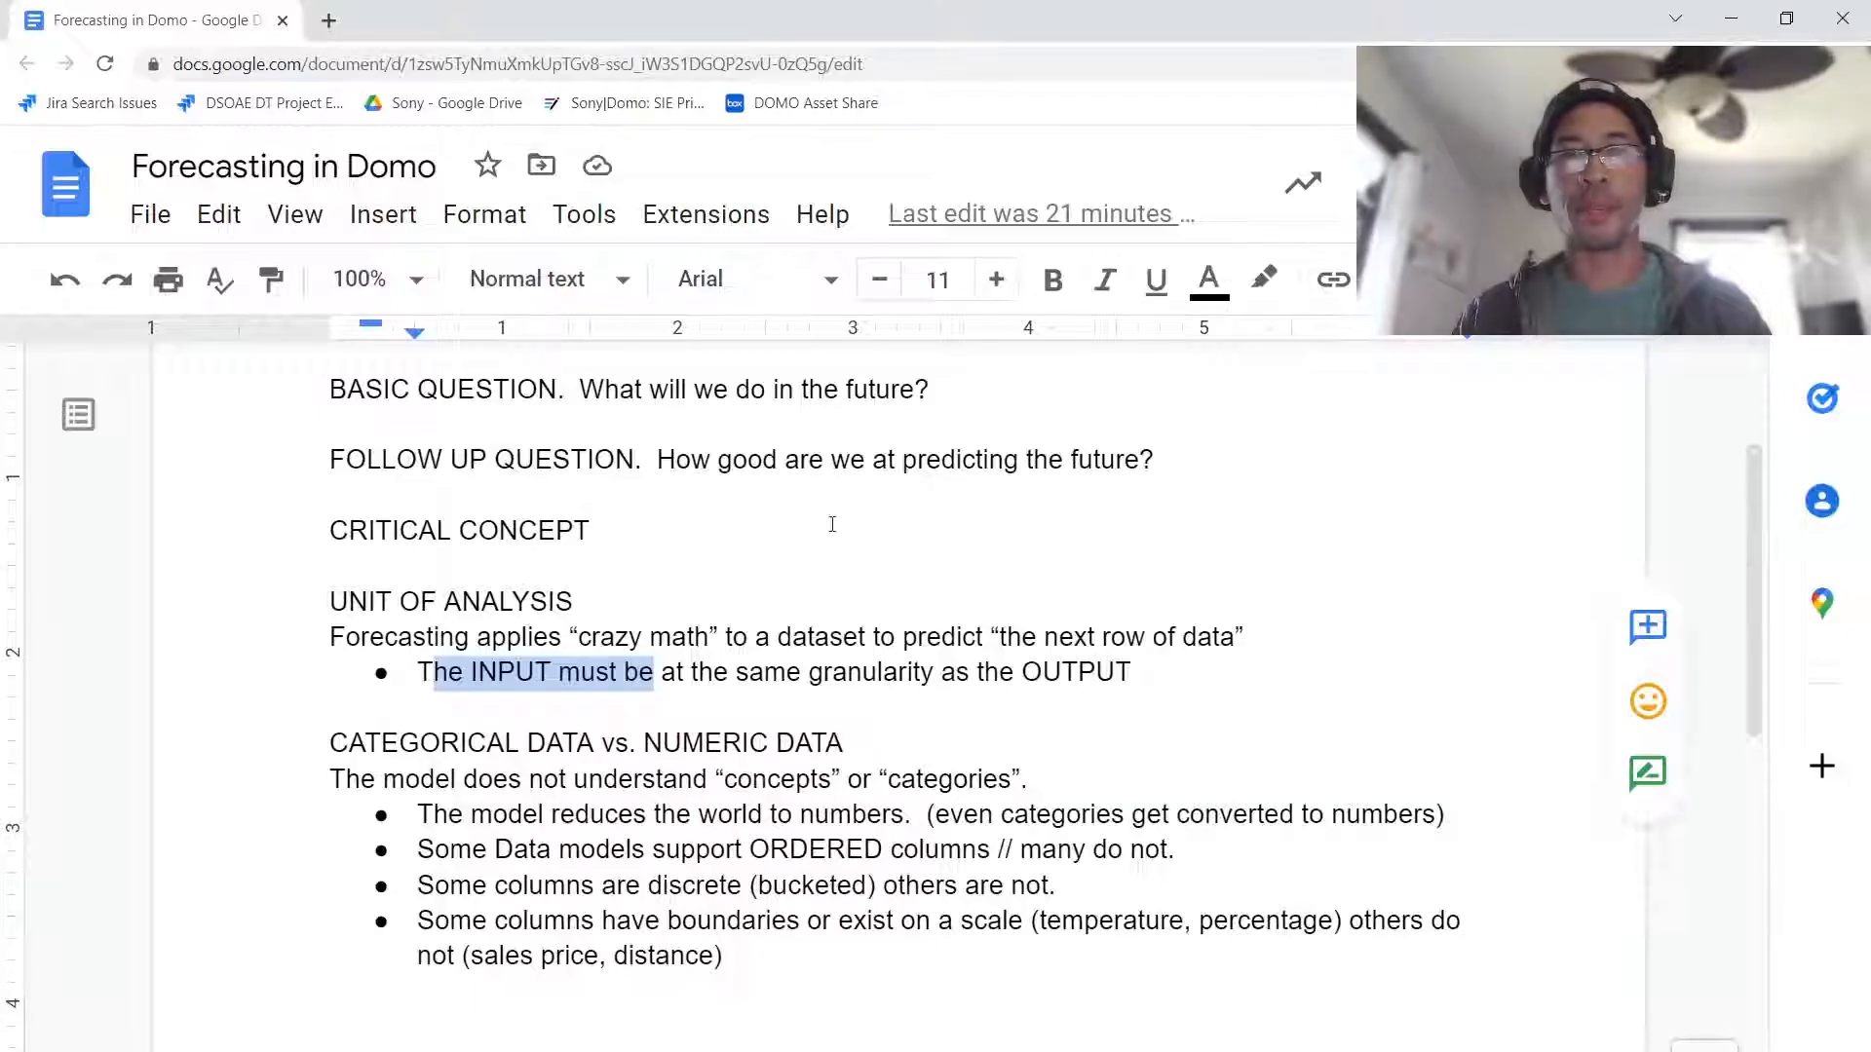
drag(376, 605, 718, 647)
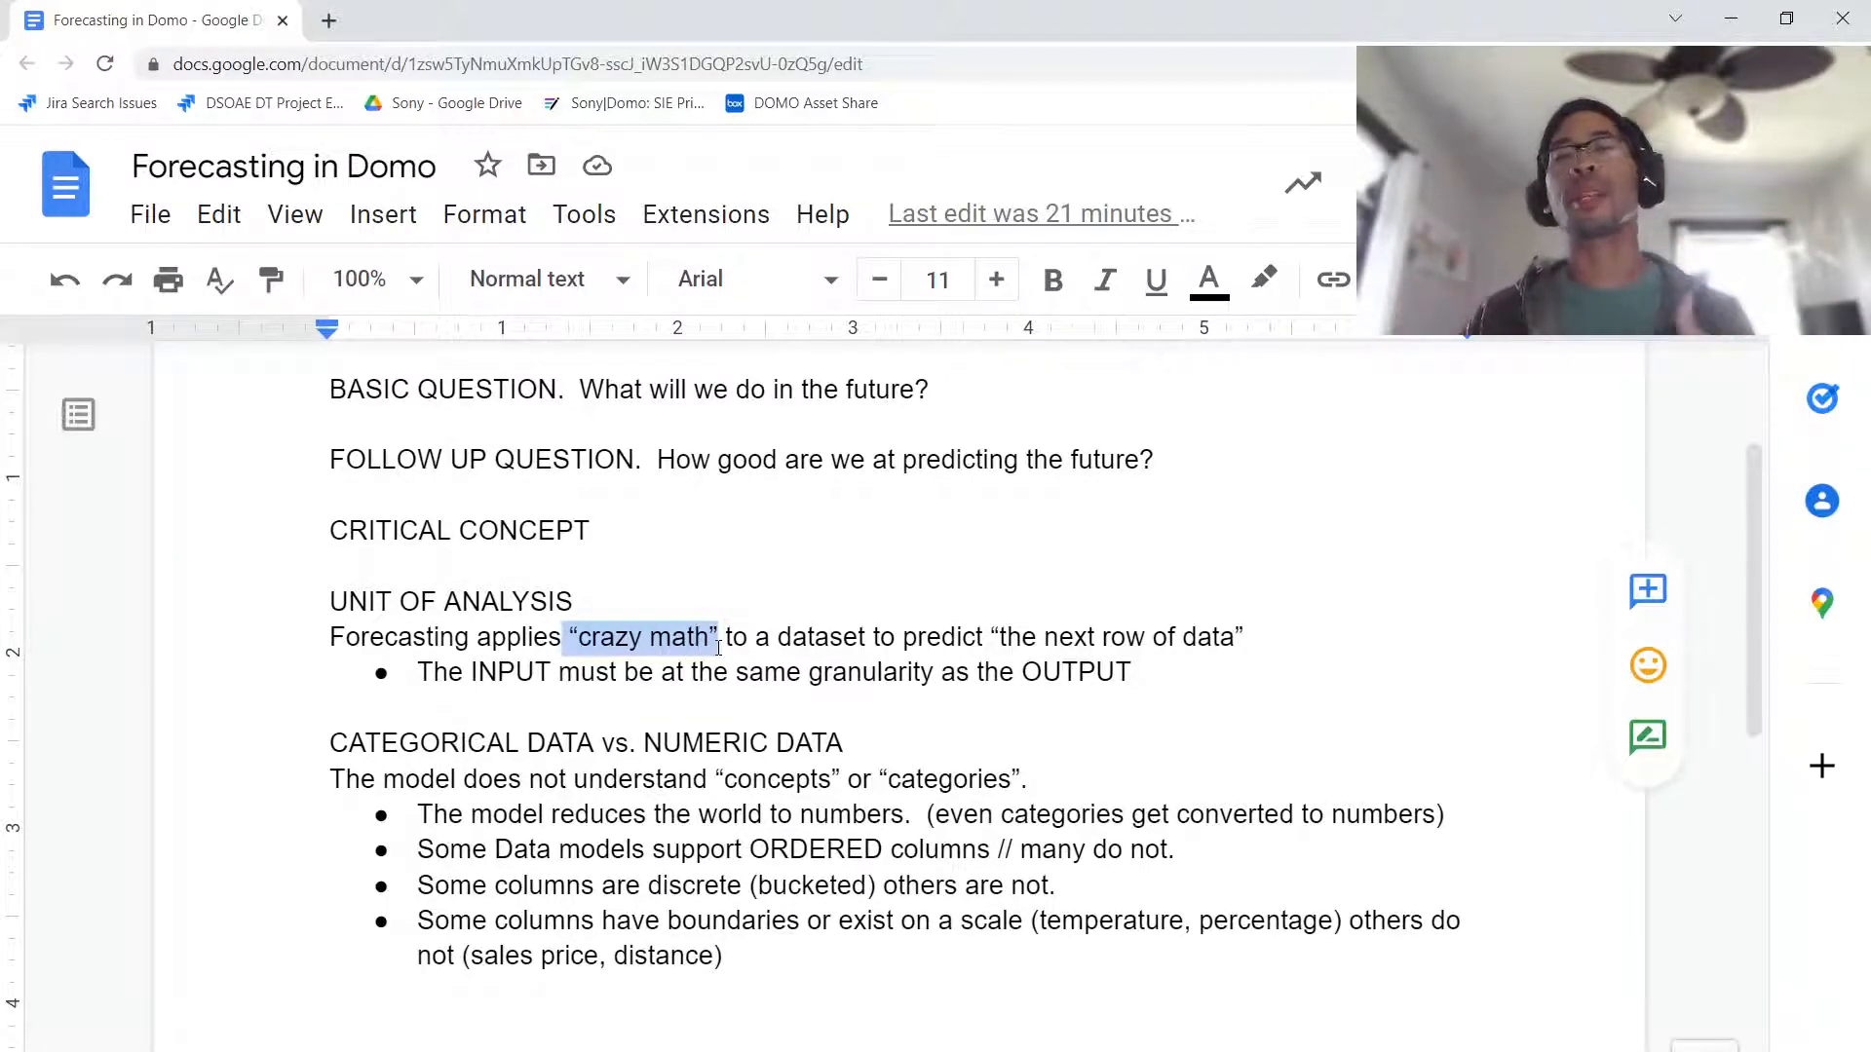
Step: Return to the fcst_basic dataset in Domo and examine the prediction column for January 1–7, 2018
key(alt+Tab)
drag(993, 499, 967, 723)
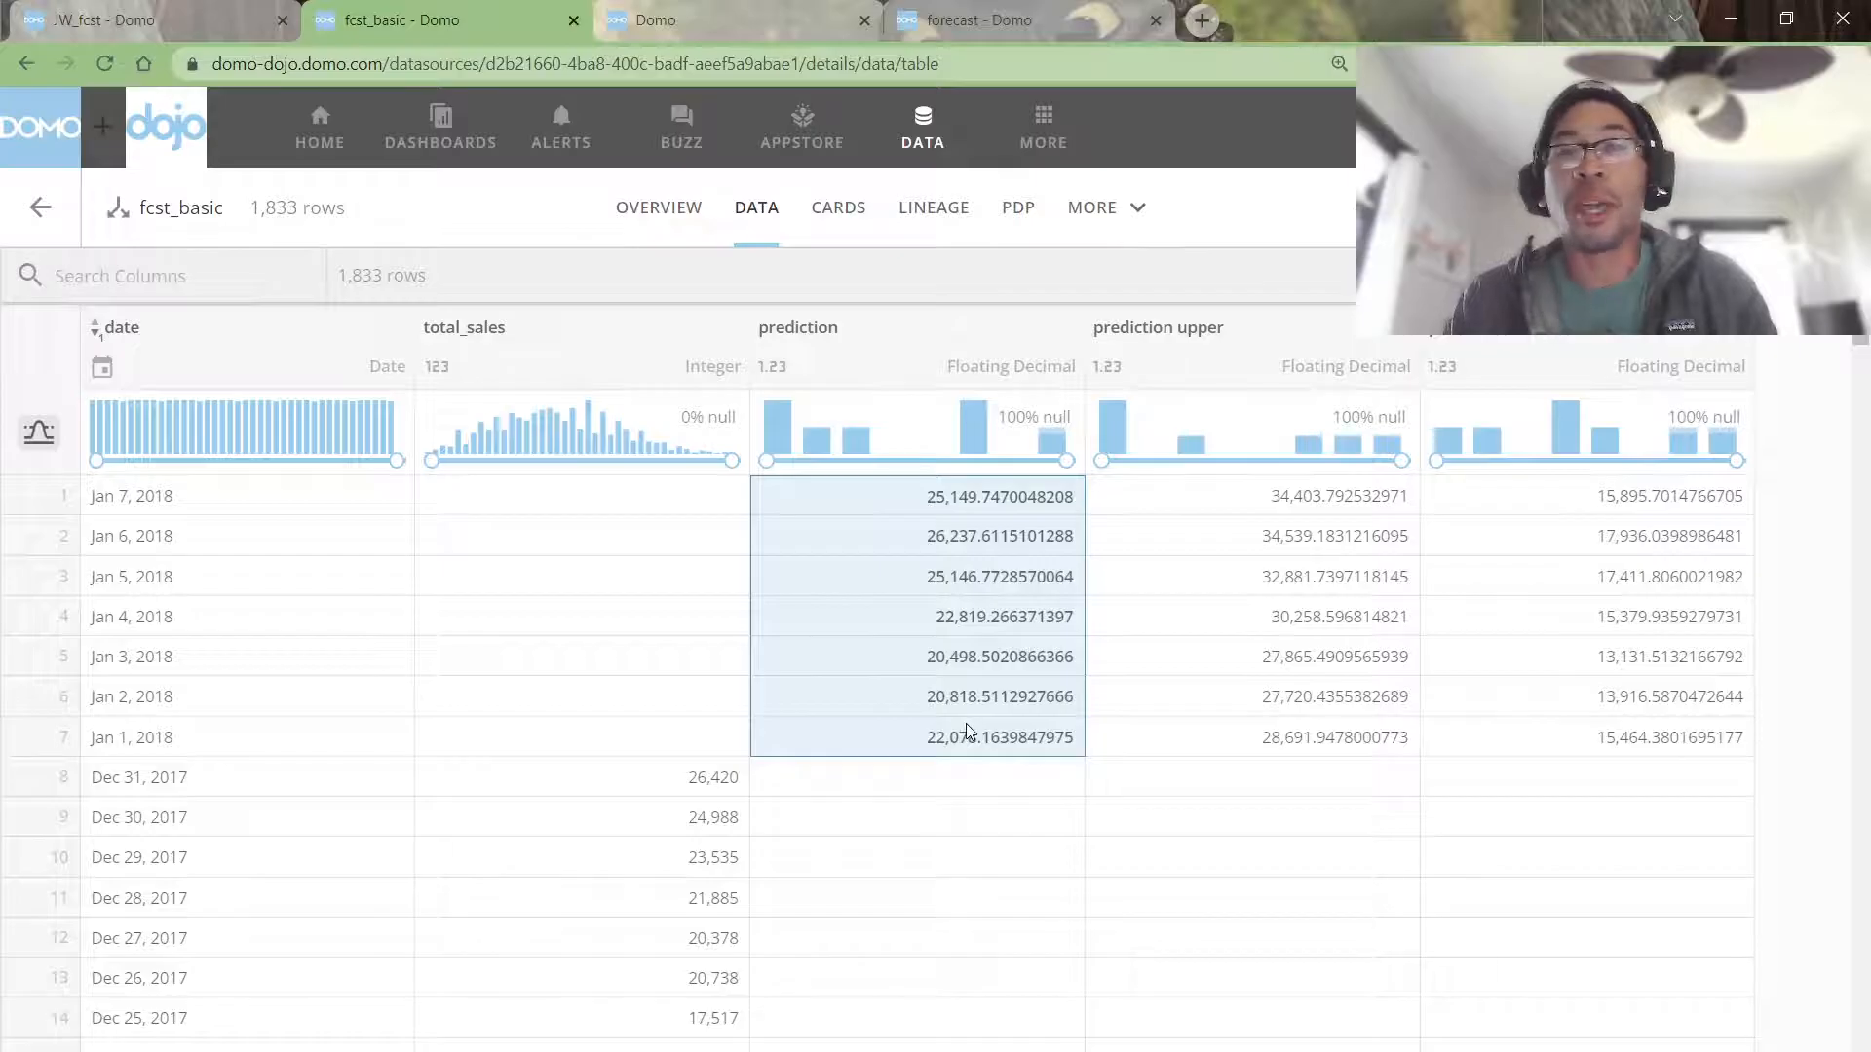
key(alt+Tab)
key(alt+Tab)
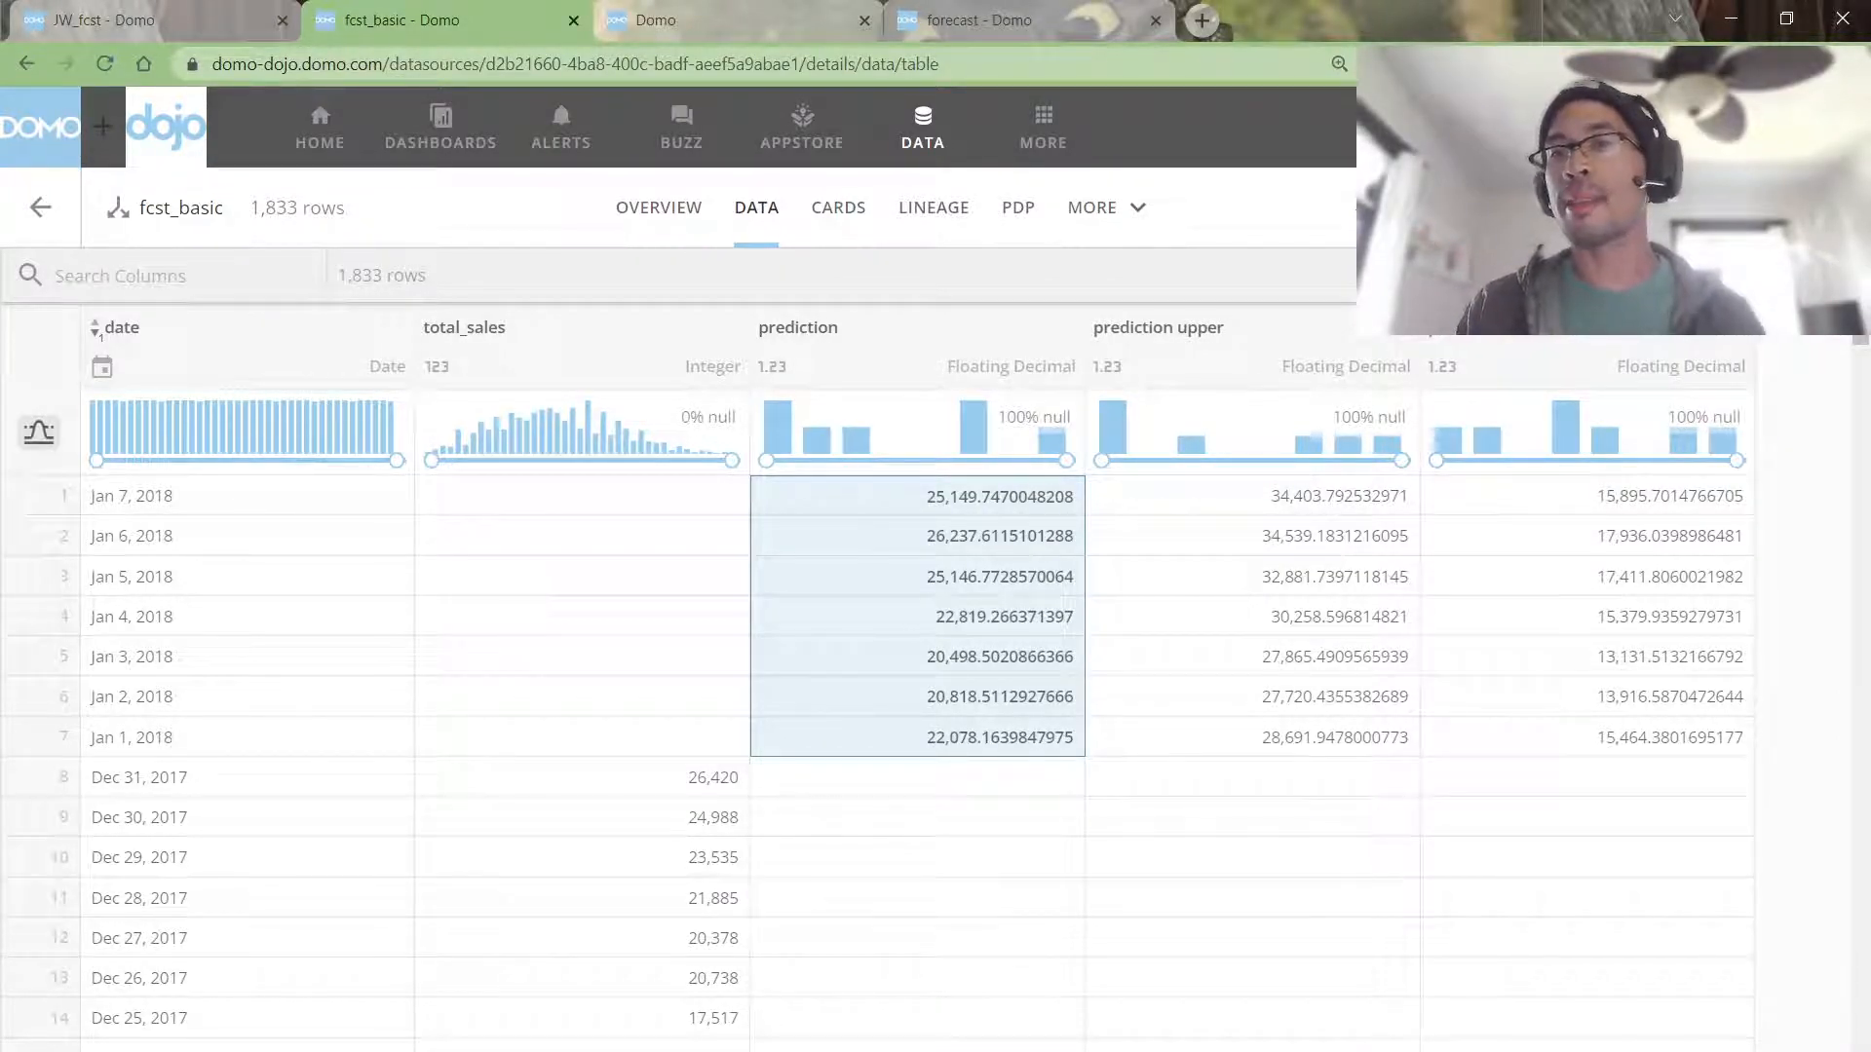
Step: View the JW_fcst dataflow, switch back to the Google Docs notes and highlight the FOLLOW UP QUESTION about predicting the future
click(115, 12)
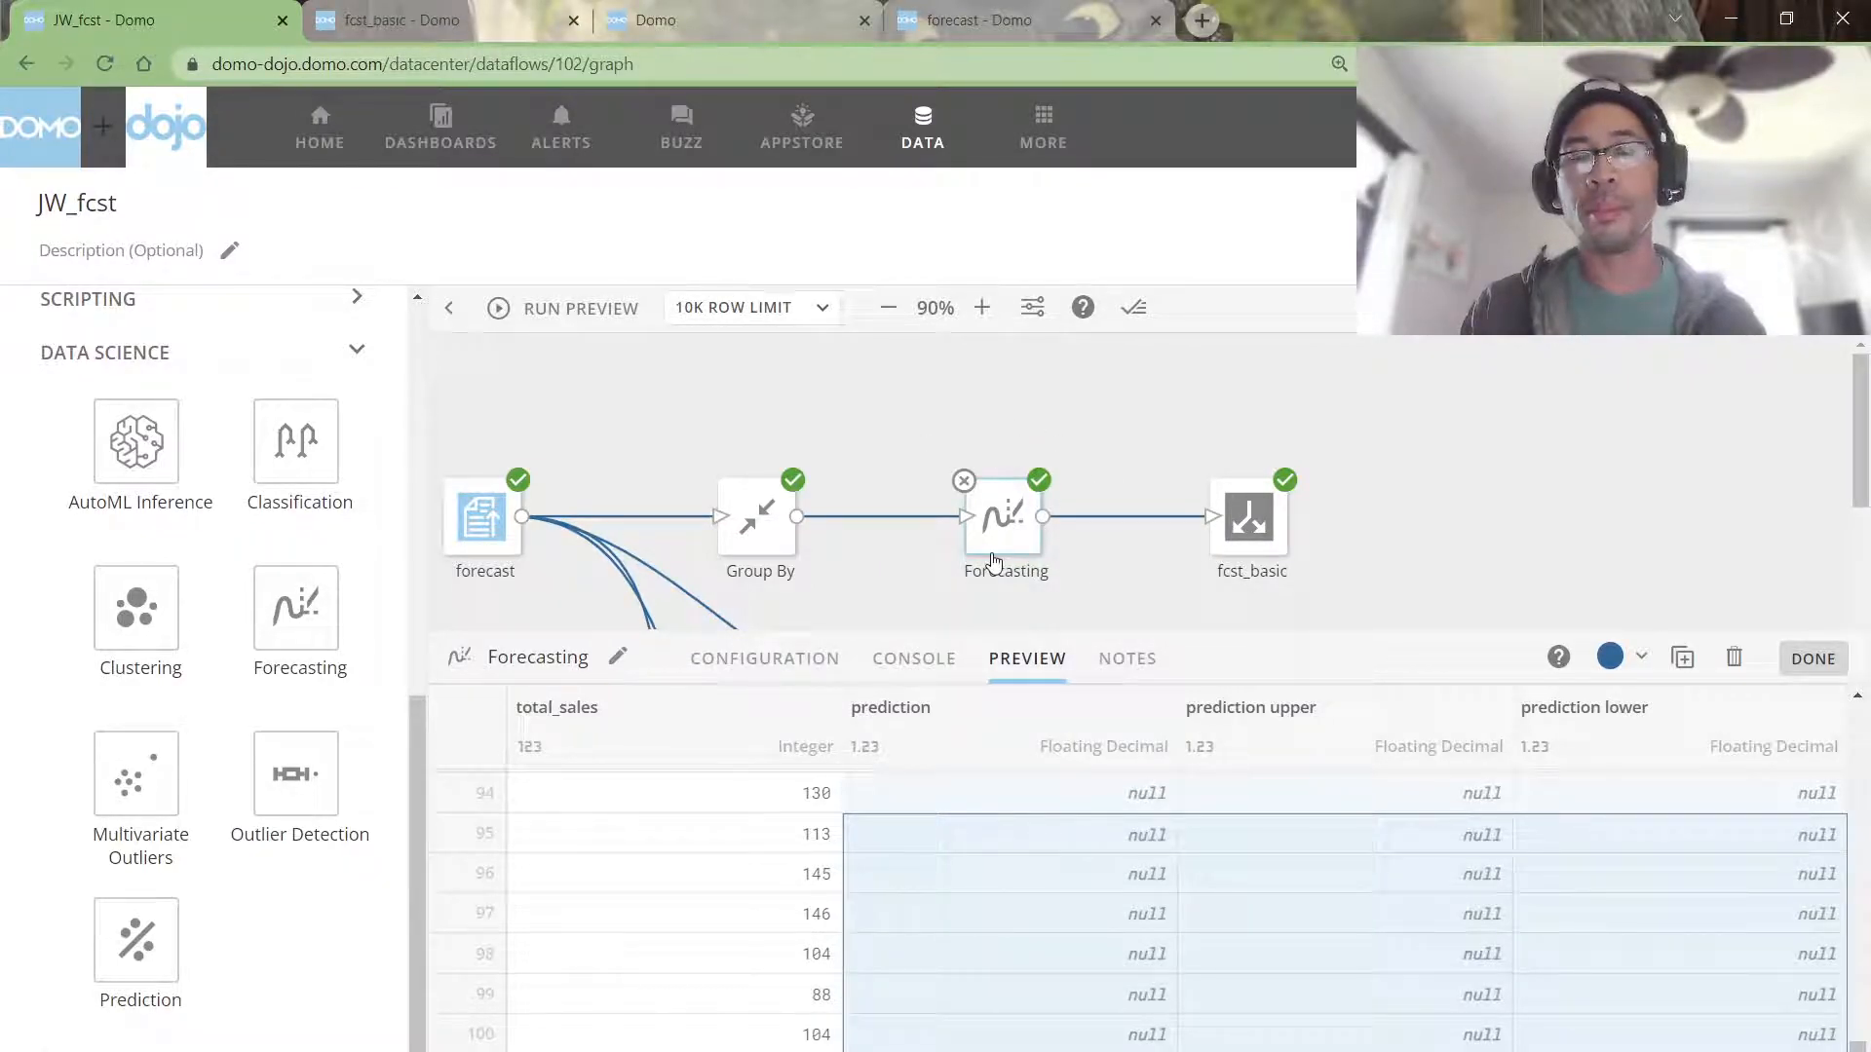
key(alt+Tab)
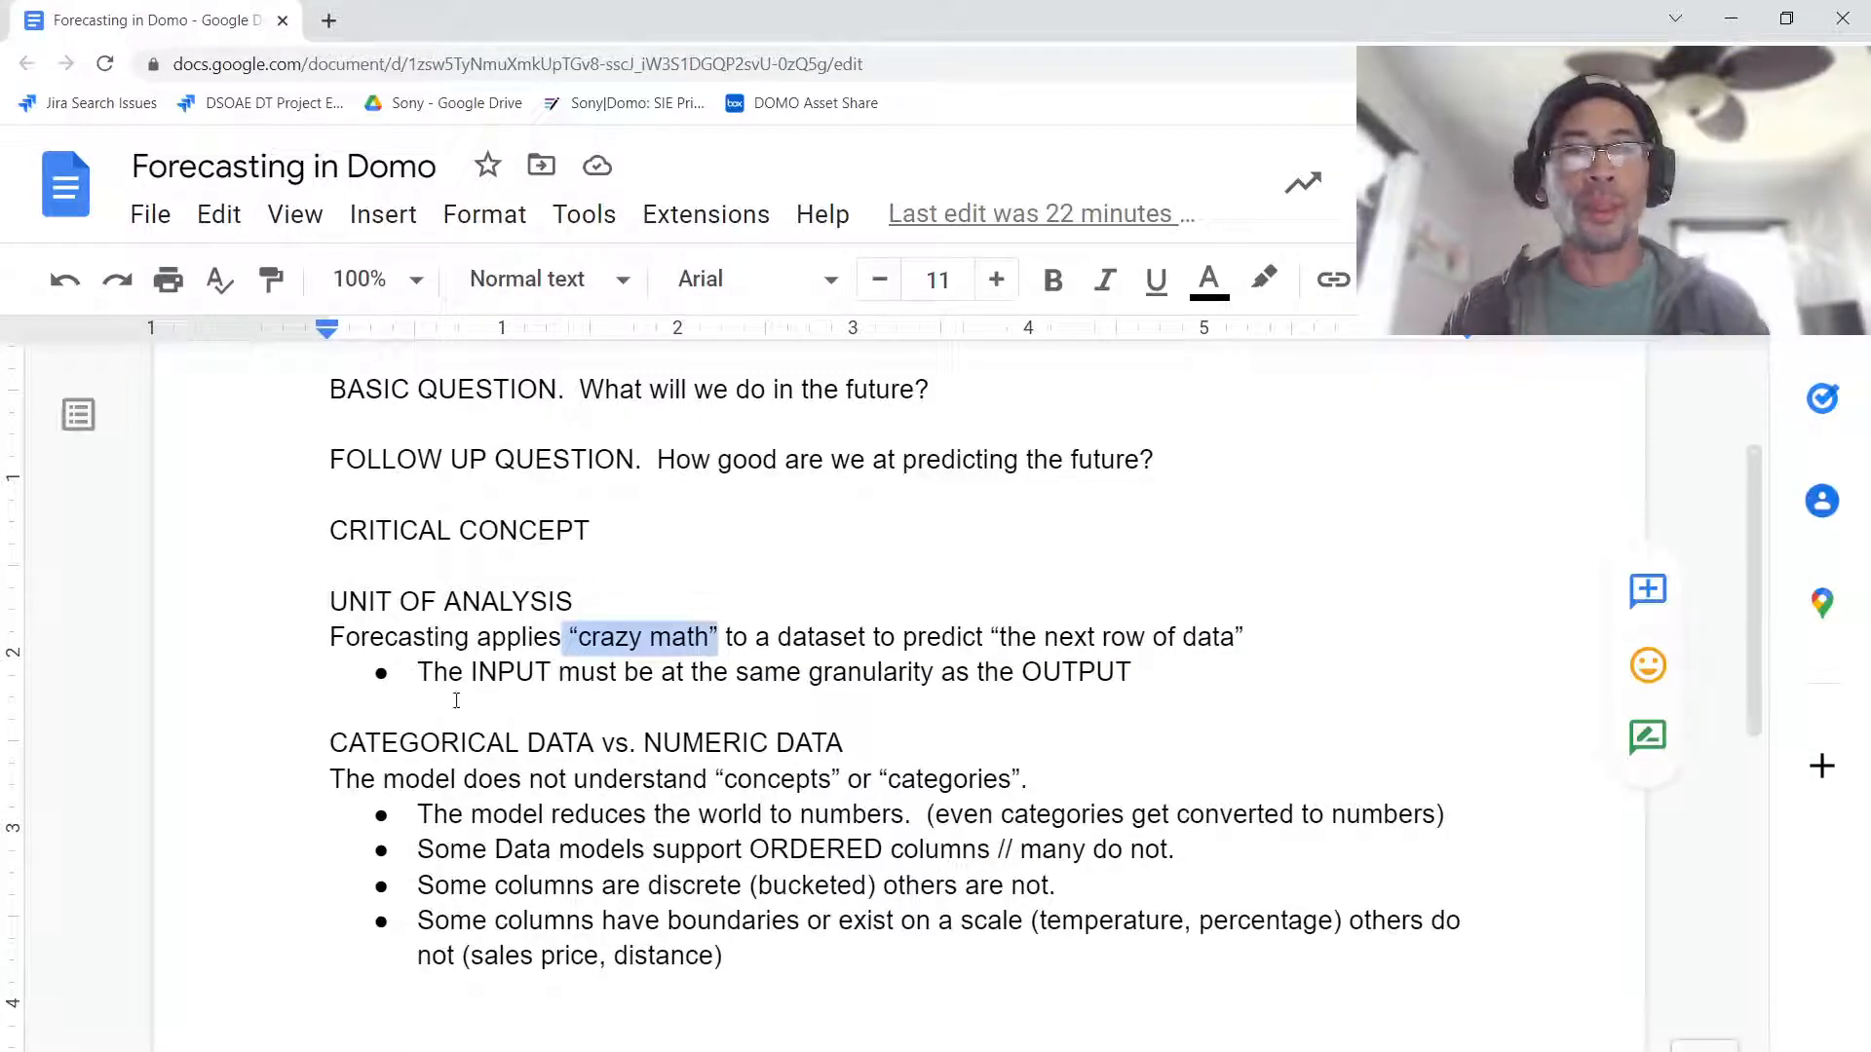
drag(366, 459, 1269, 462)
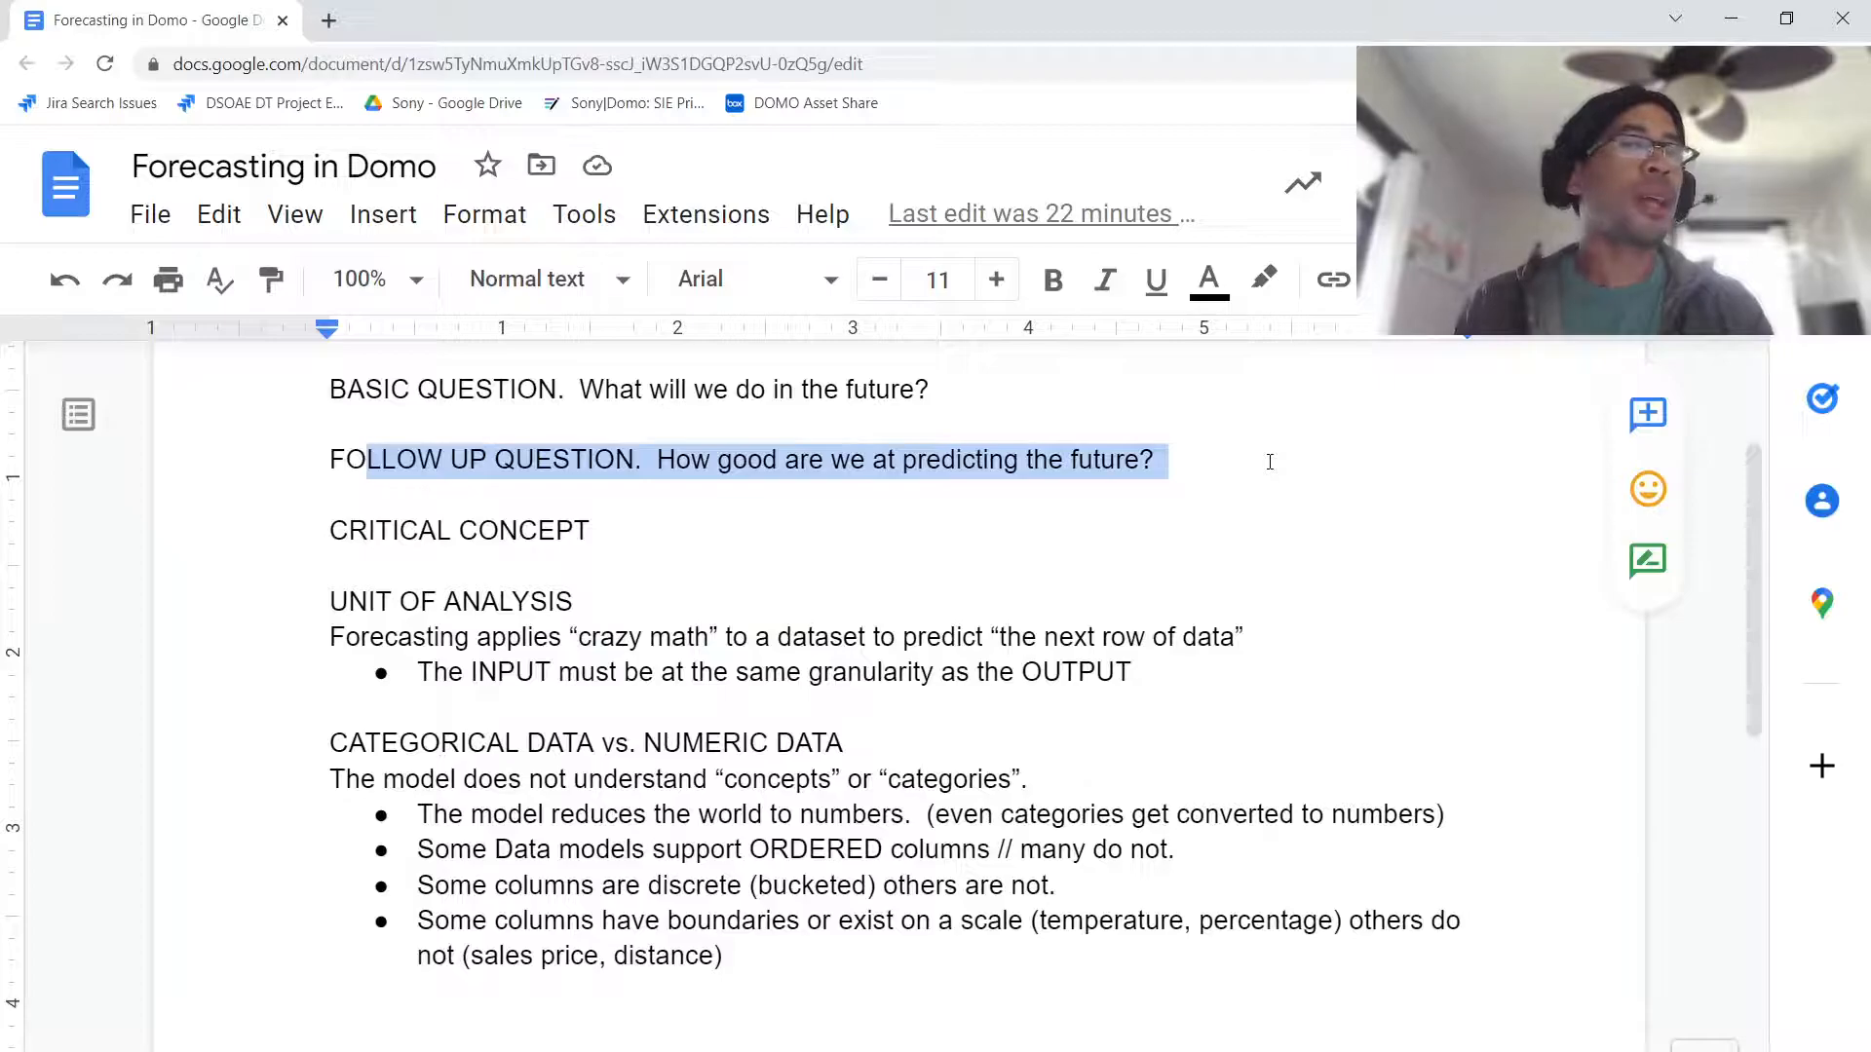
Step: Switch back to Domo, recheck the fcst_basic prediction values and return to the JW_fcst dataflow
key(alt+Tab)
key(alt+Tab)
key(alt+Tab)
click(458, 21)
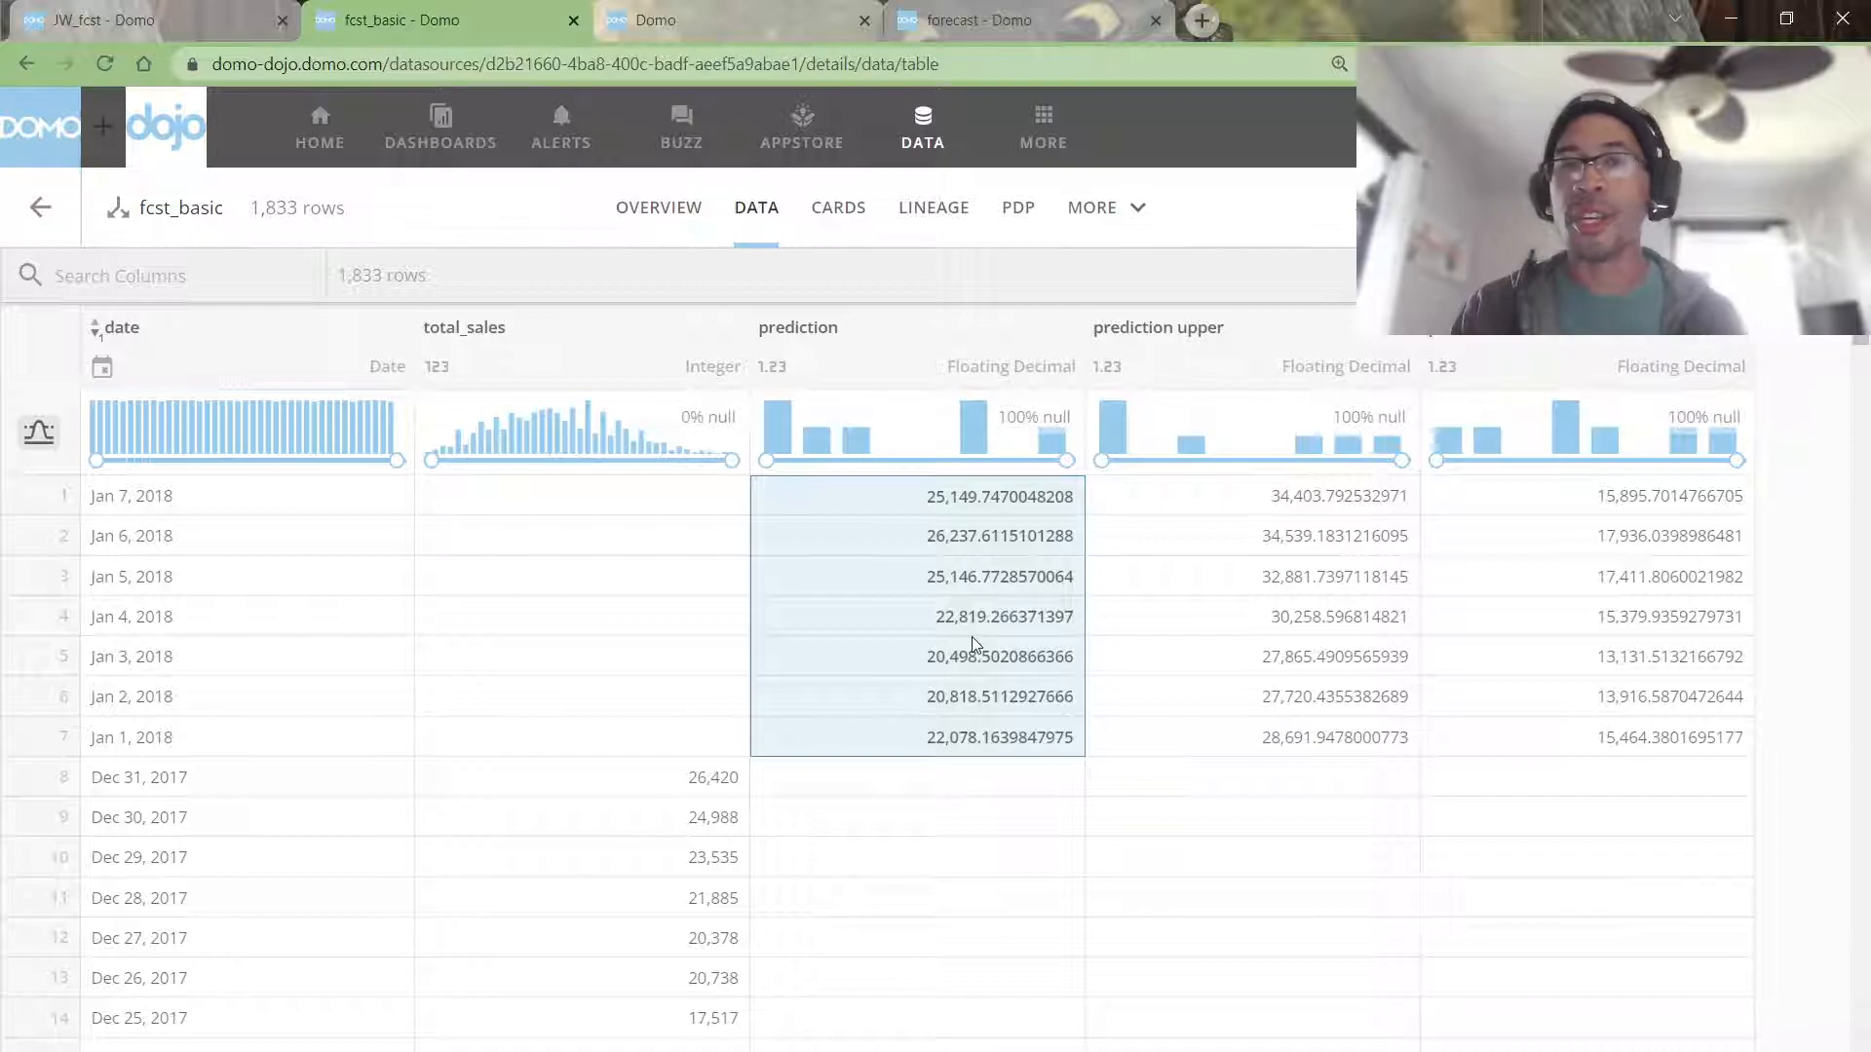
click(146, 21)
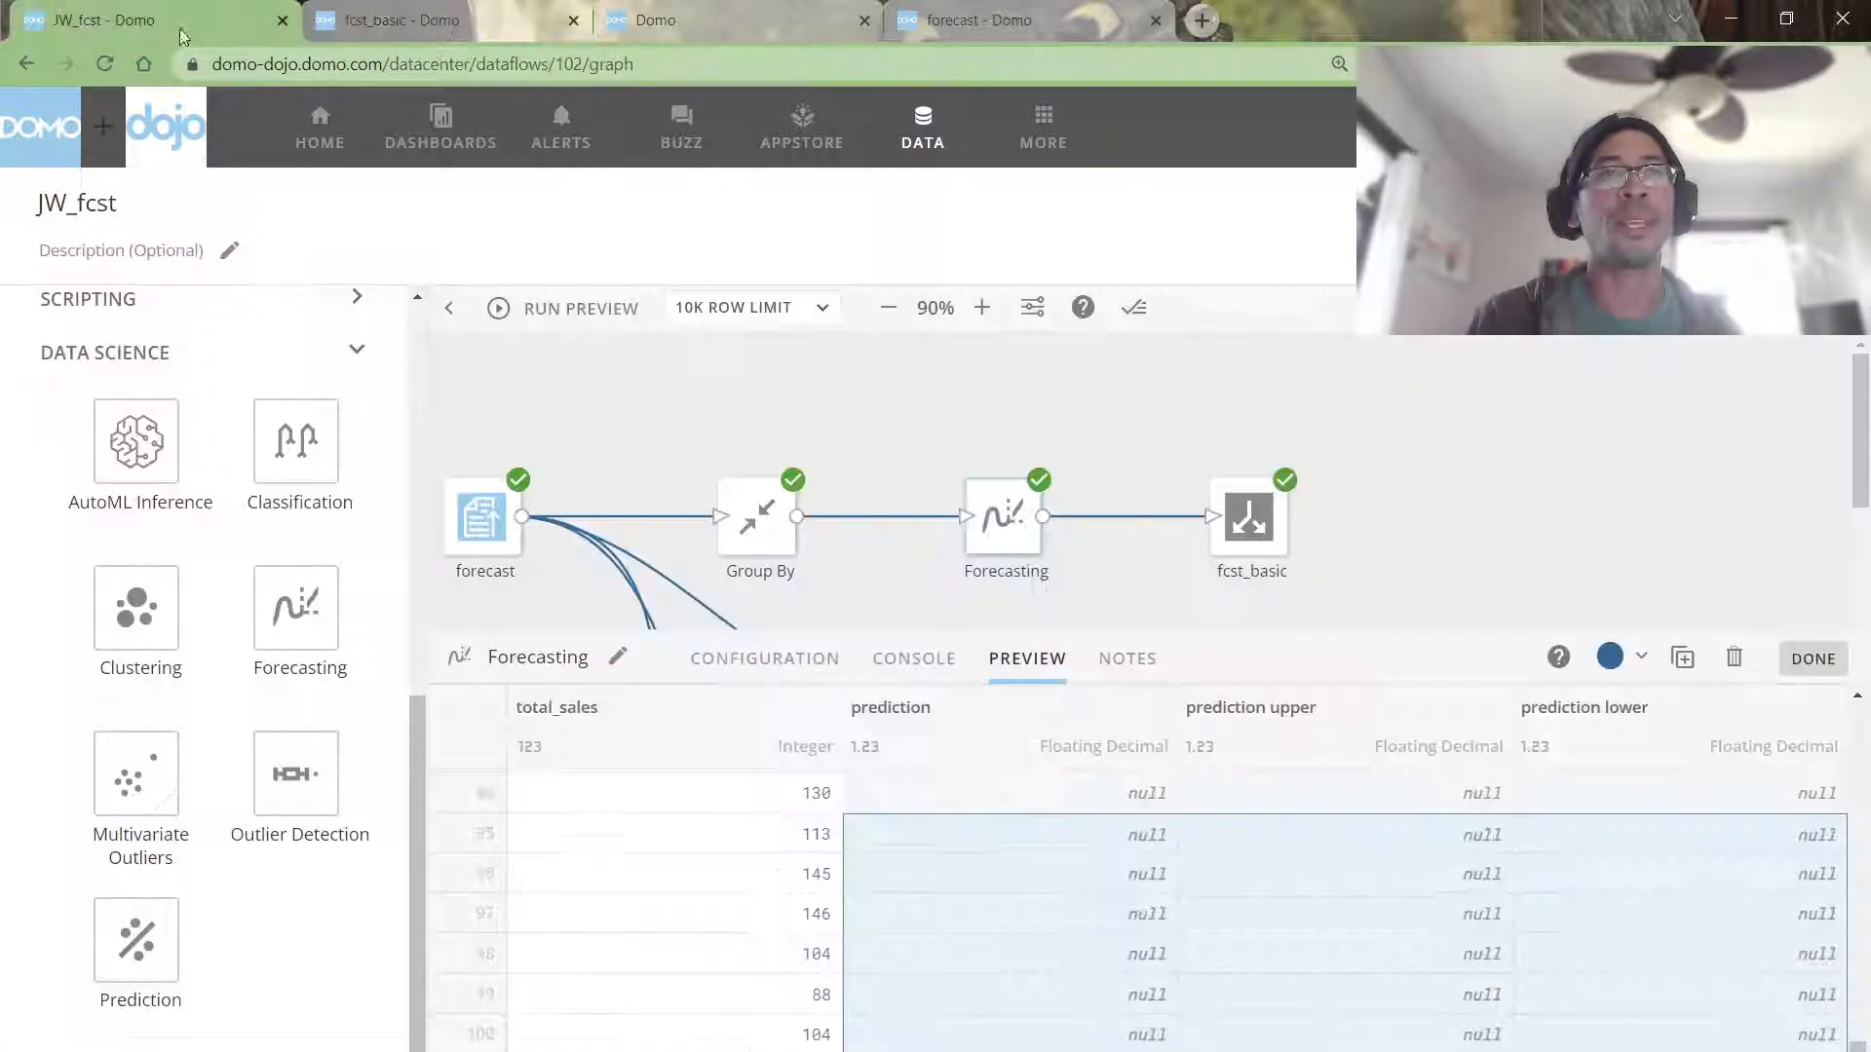
Step: Close the Forecasting tile's preview and inspect the offset 10 tile's formulas in the Group By 3 branch
click(622, 422)
scroll(624, 423, down, 3)
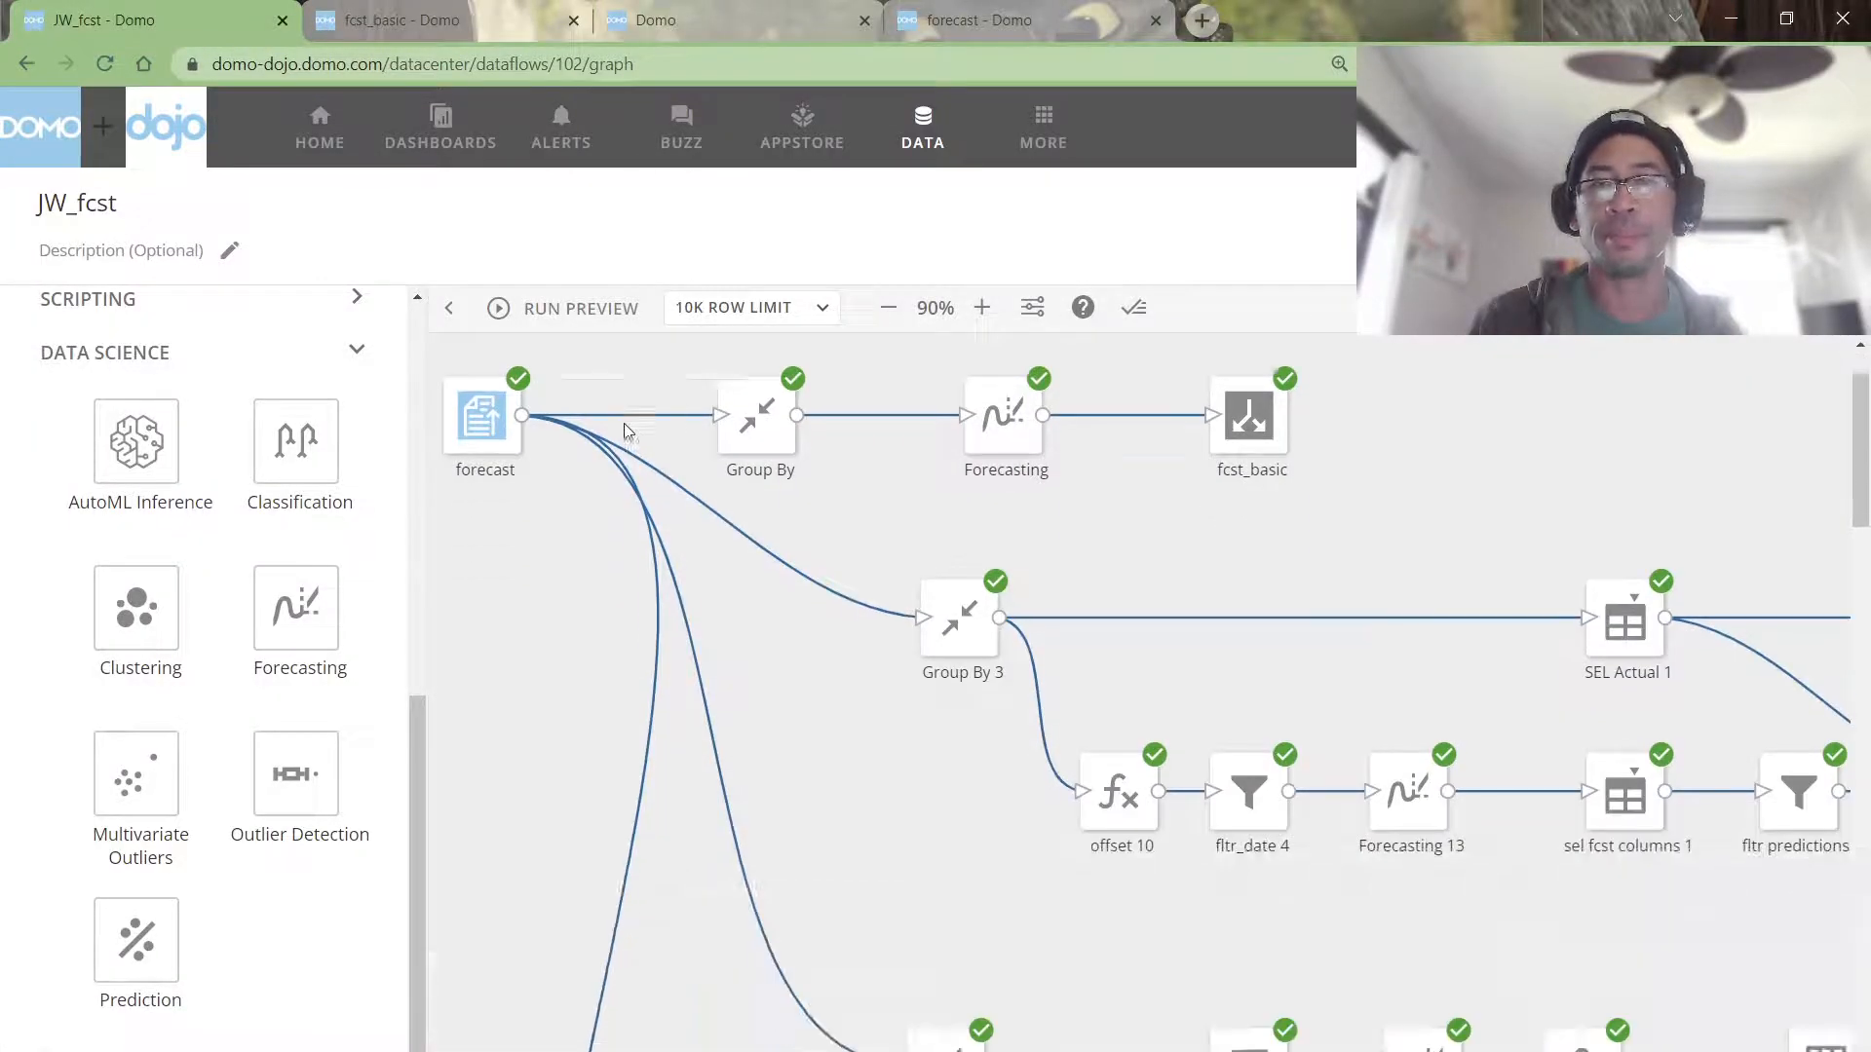
drag(860, 405, 1279, 390)
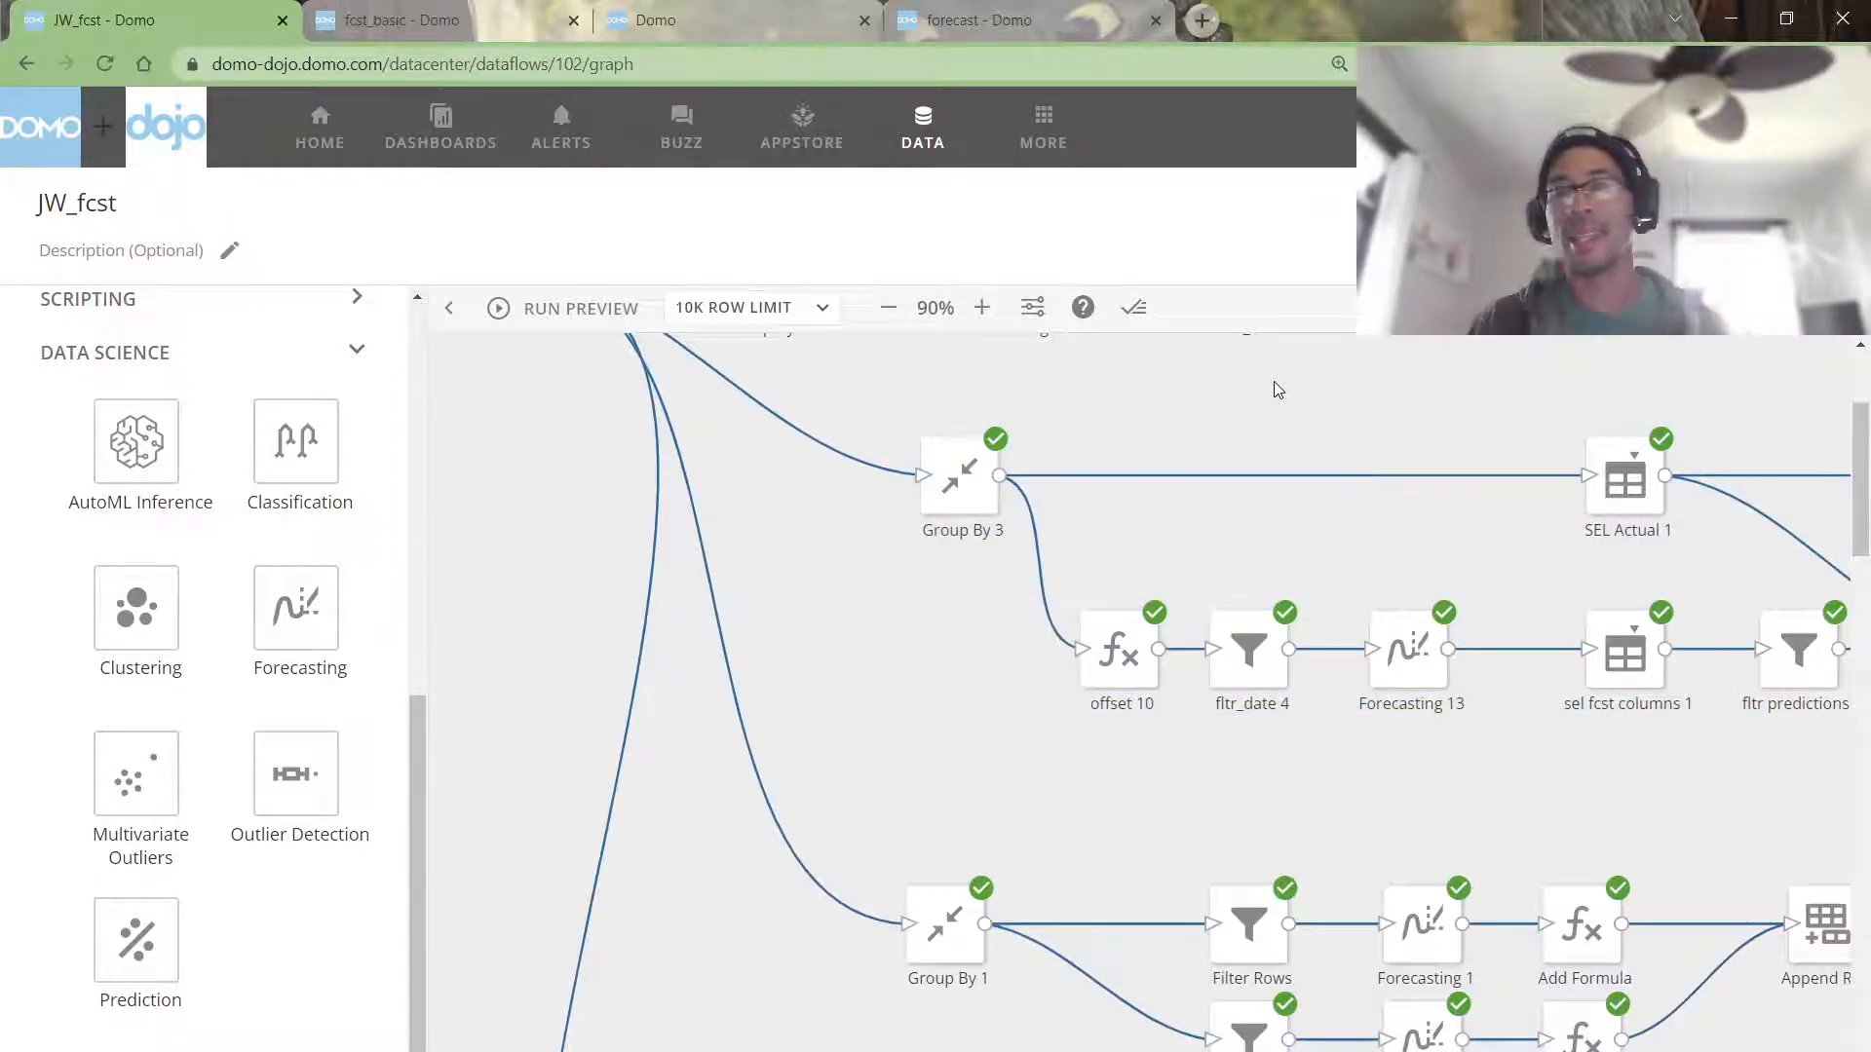
mouse_move(1124, 634)
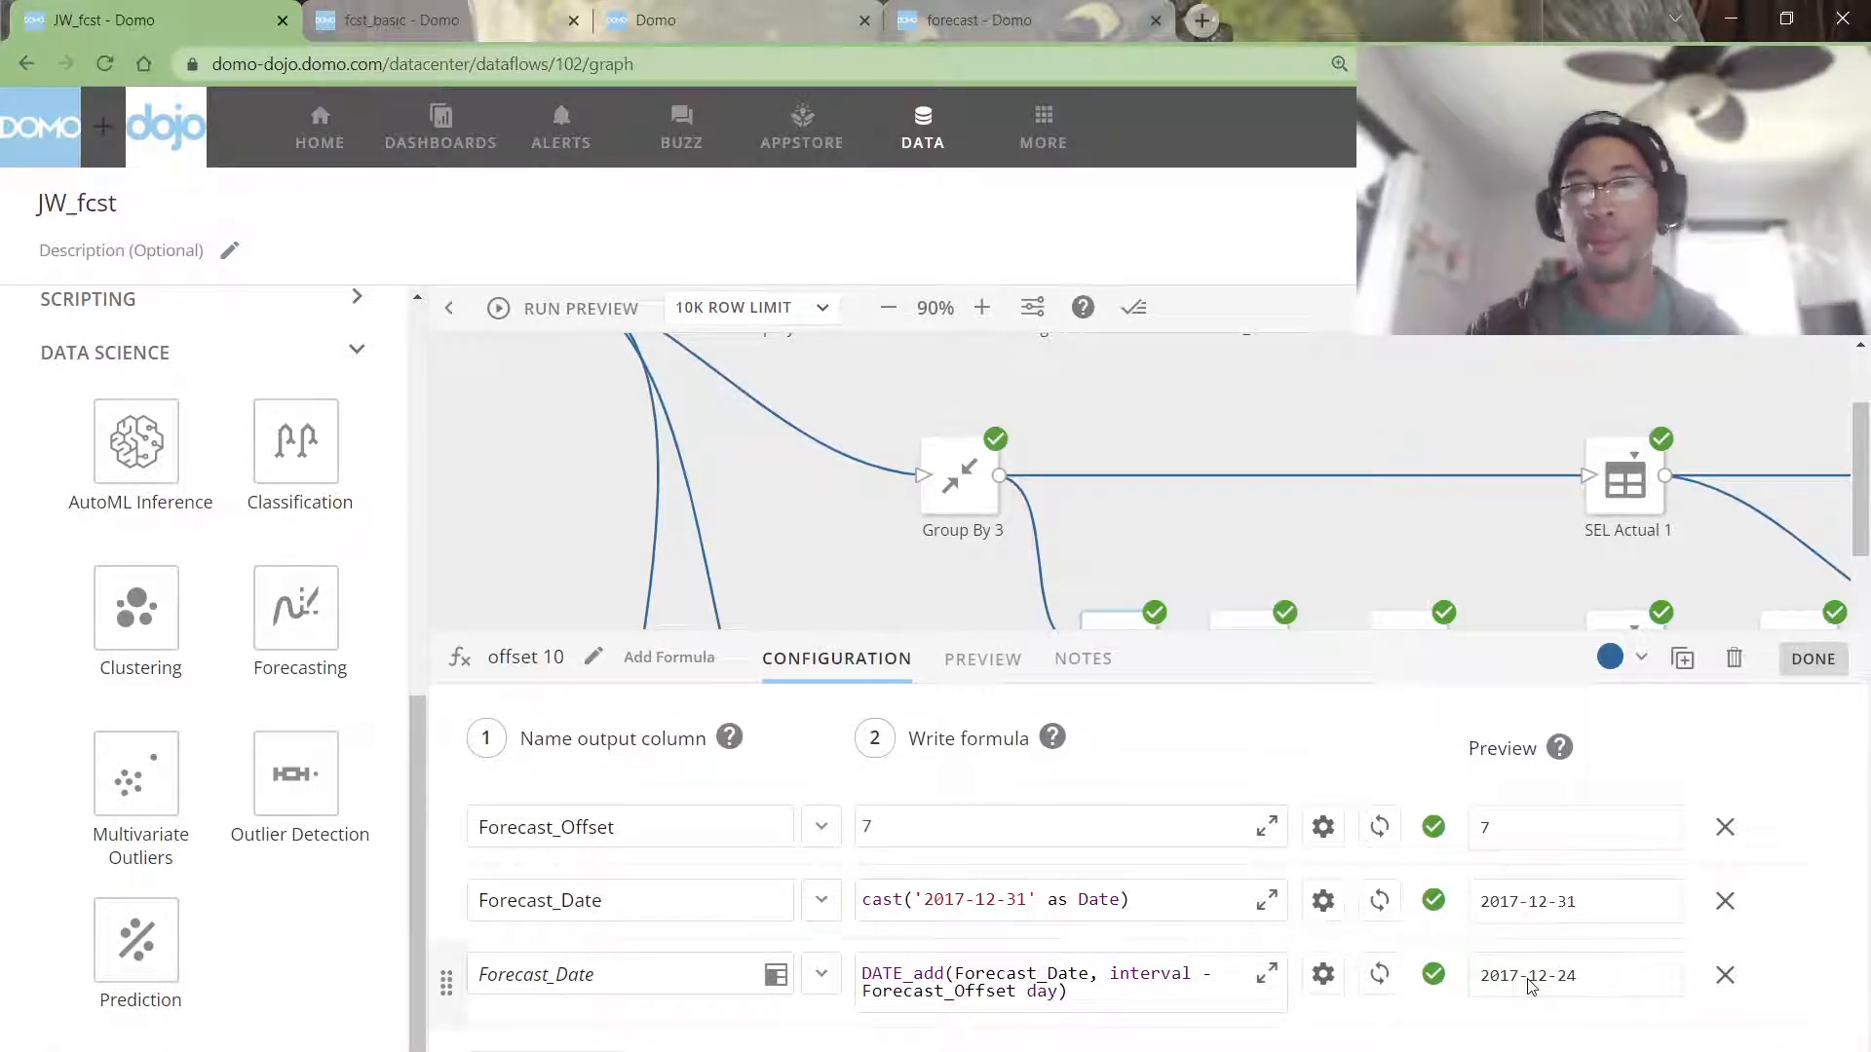
click(1449, 543)
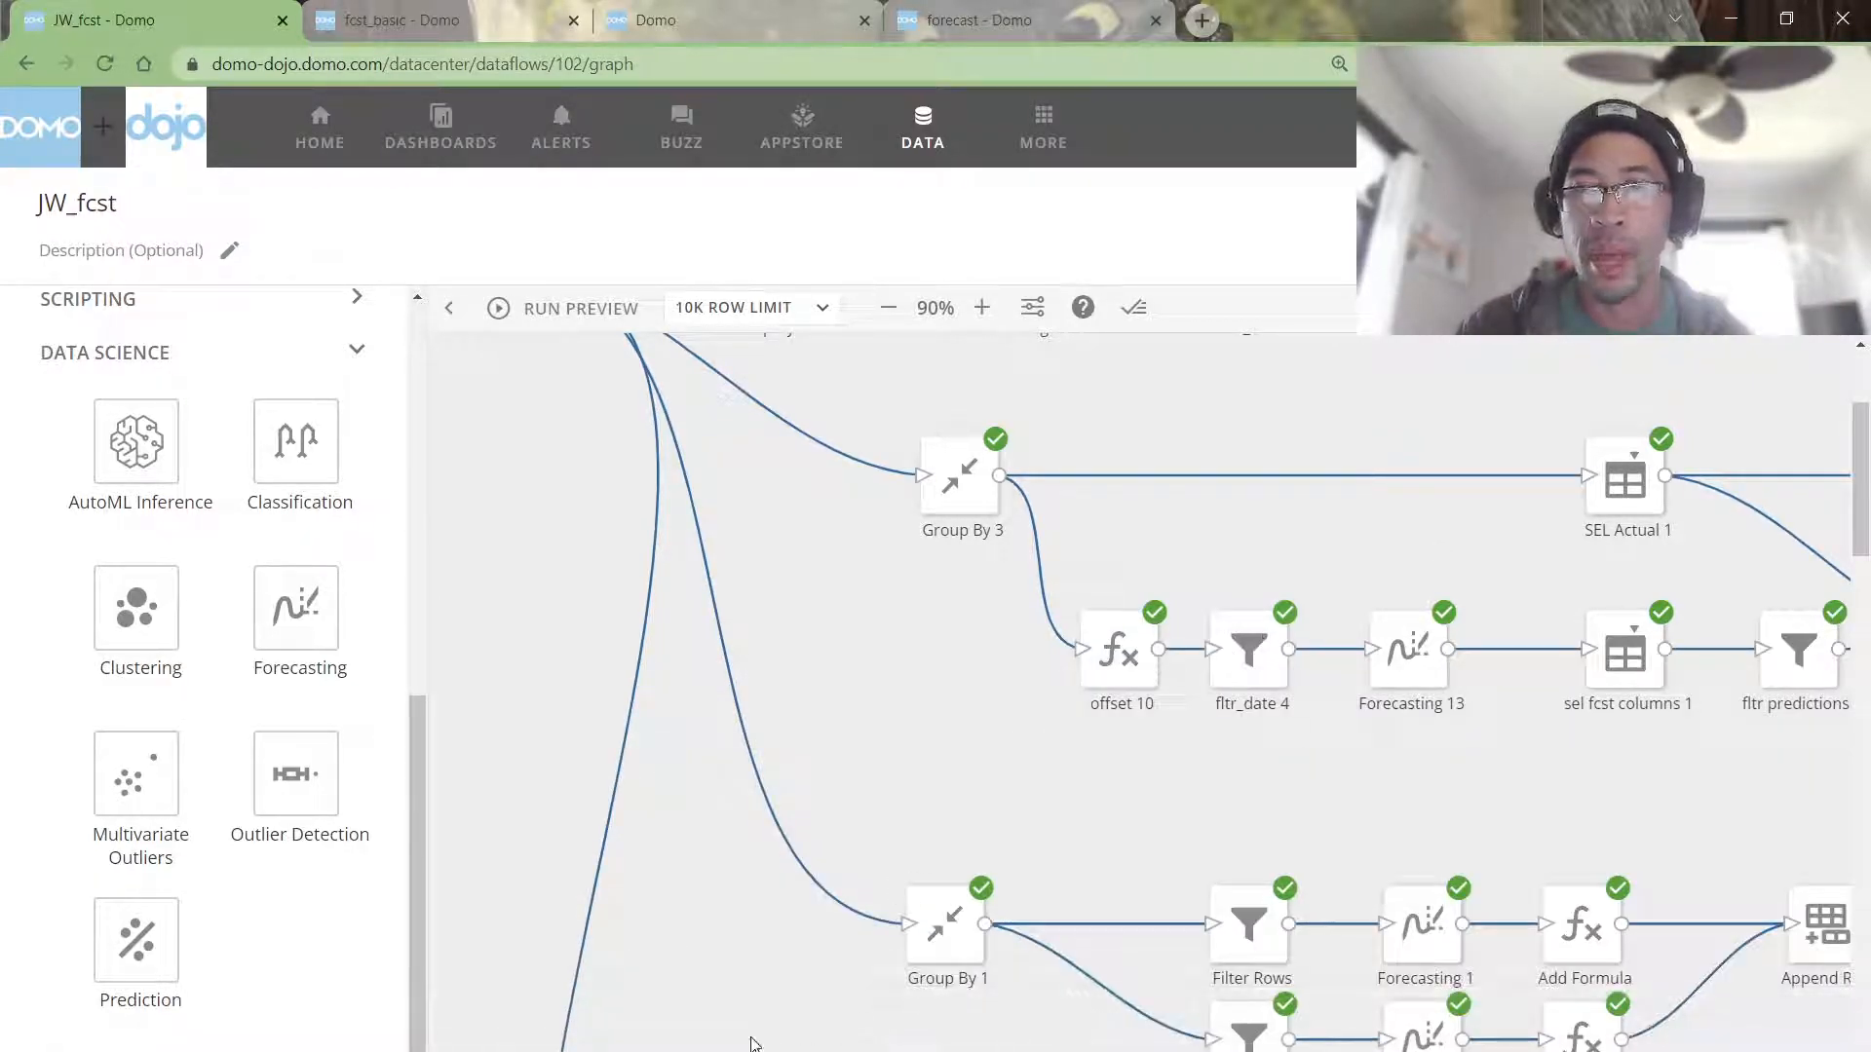
Step: Inspect the Group By 3 tile's grouping configuration and its data preview
scroll(655, 688, right, 5)
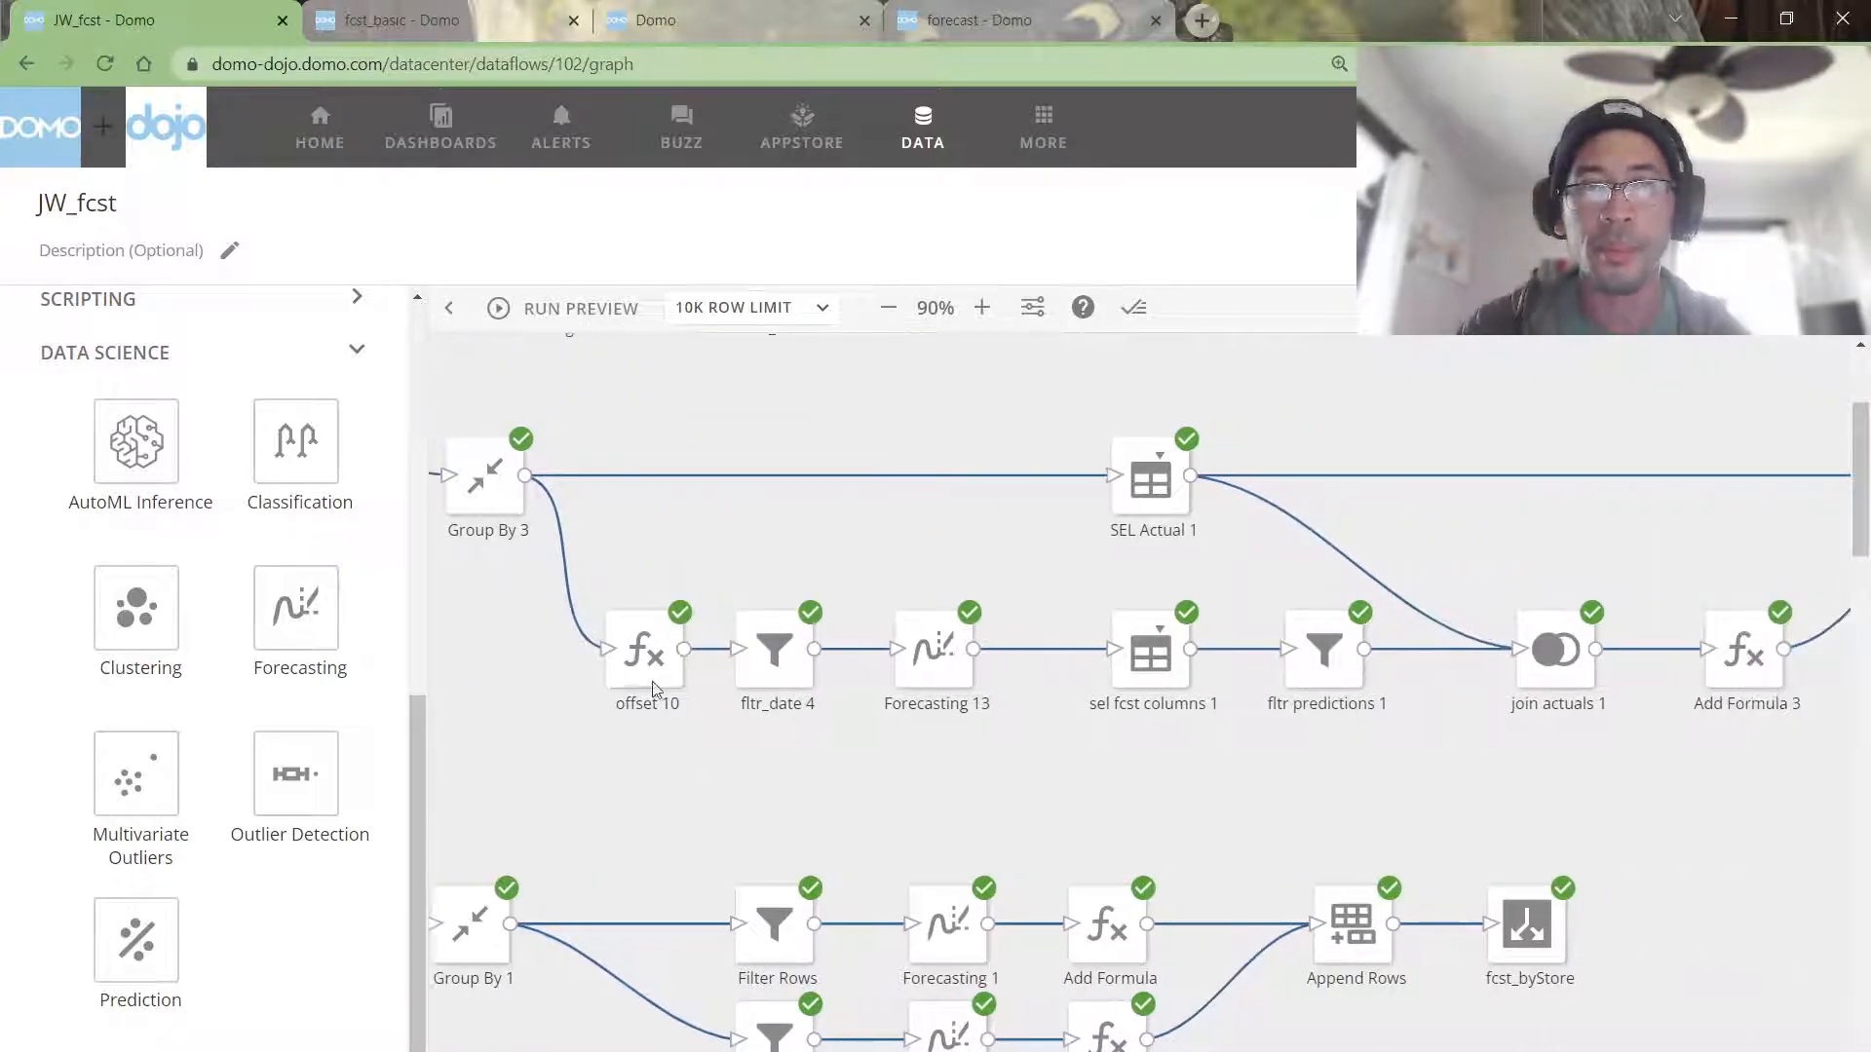
click(655, 689)
click(490, 479)
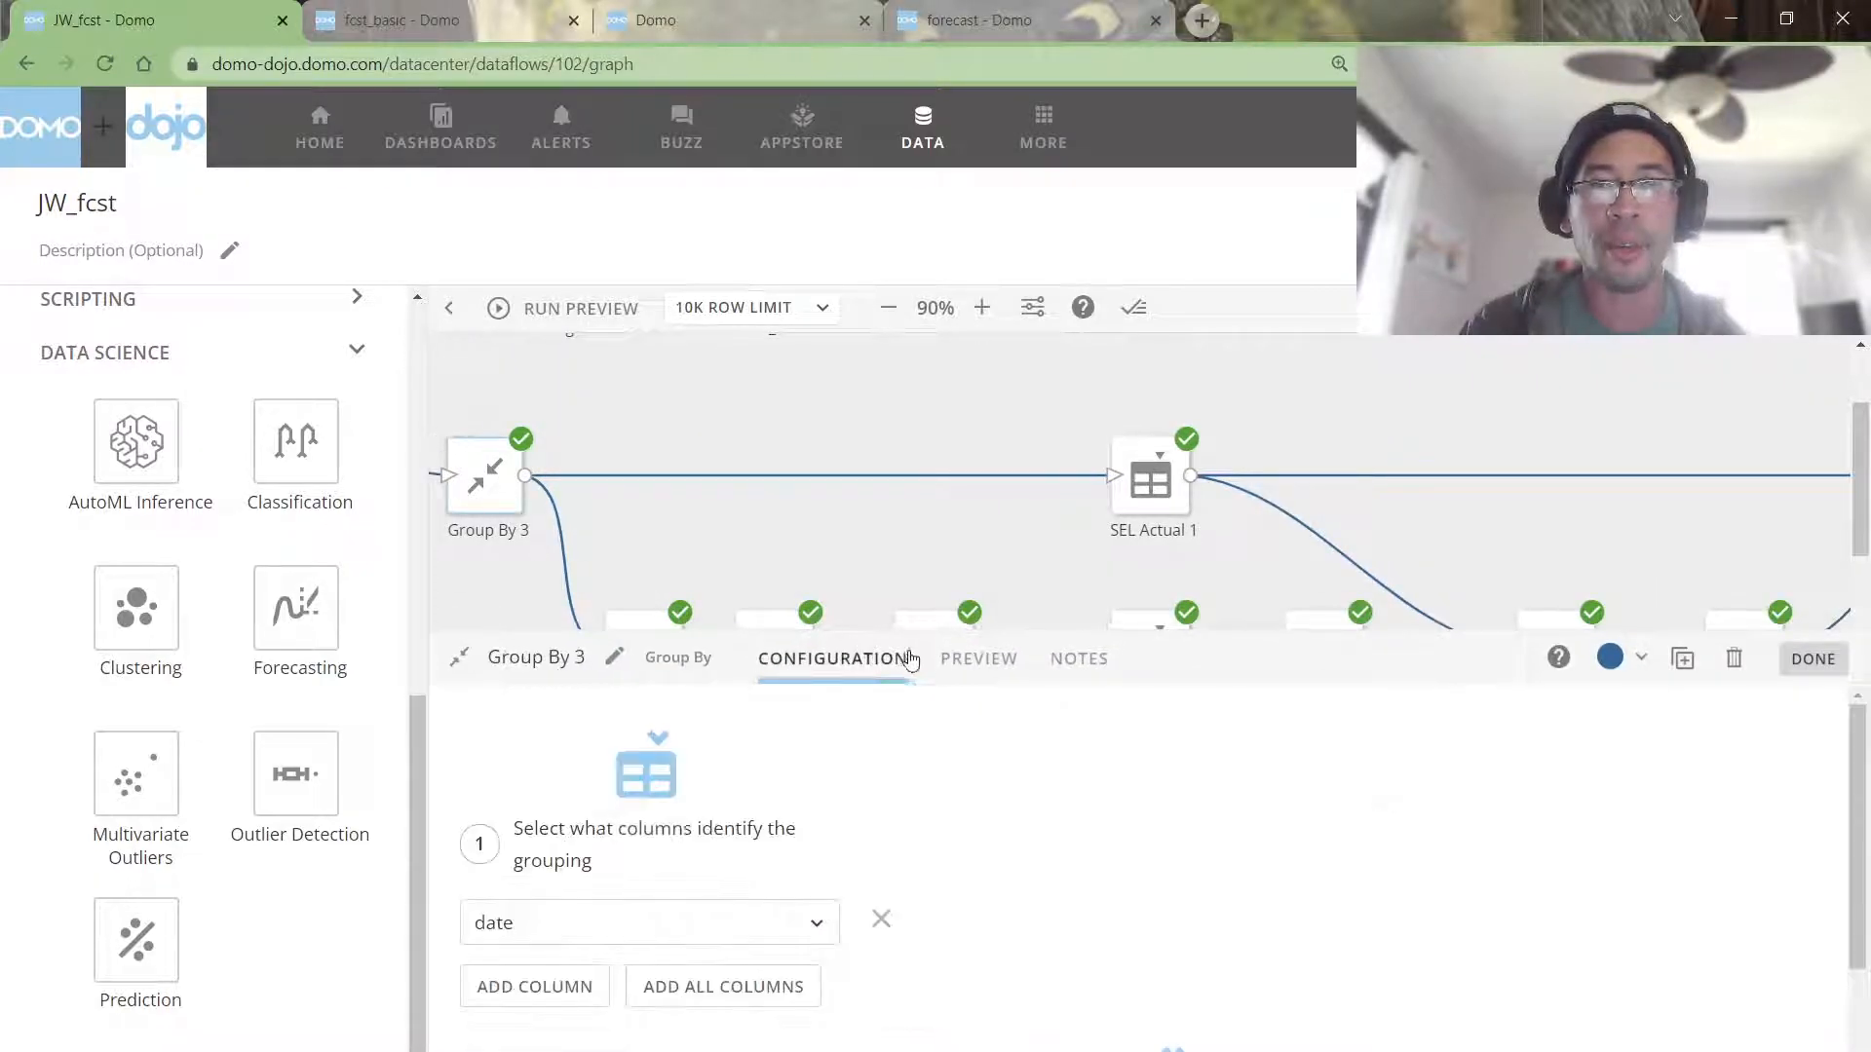
click(975, 660)
drag(673, 827, 870, 1032)
click(717, 542)
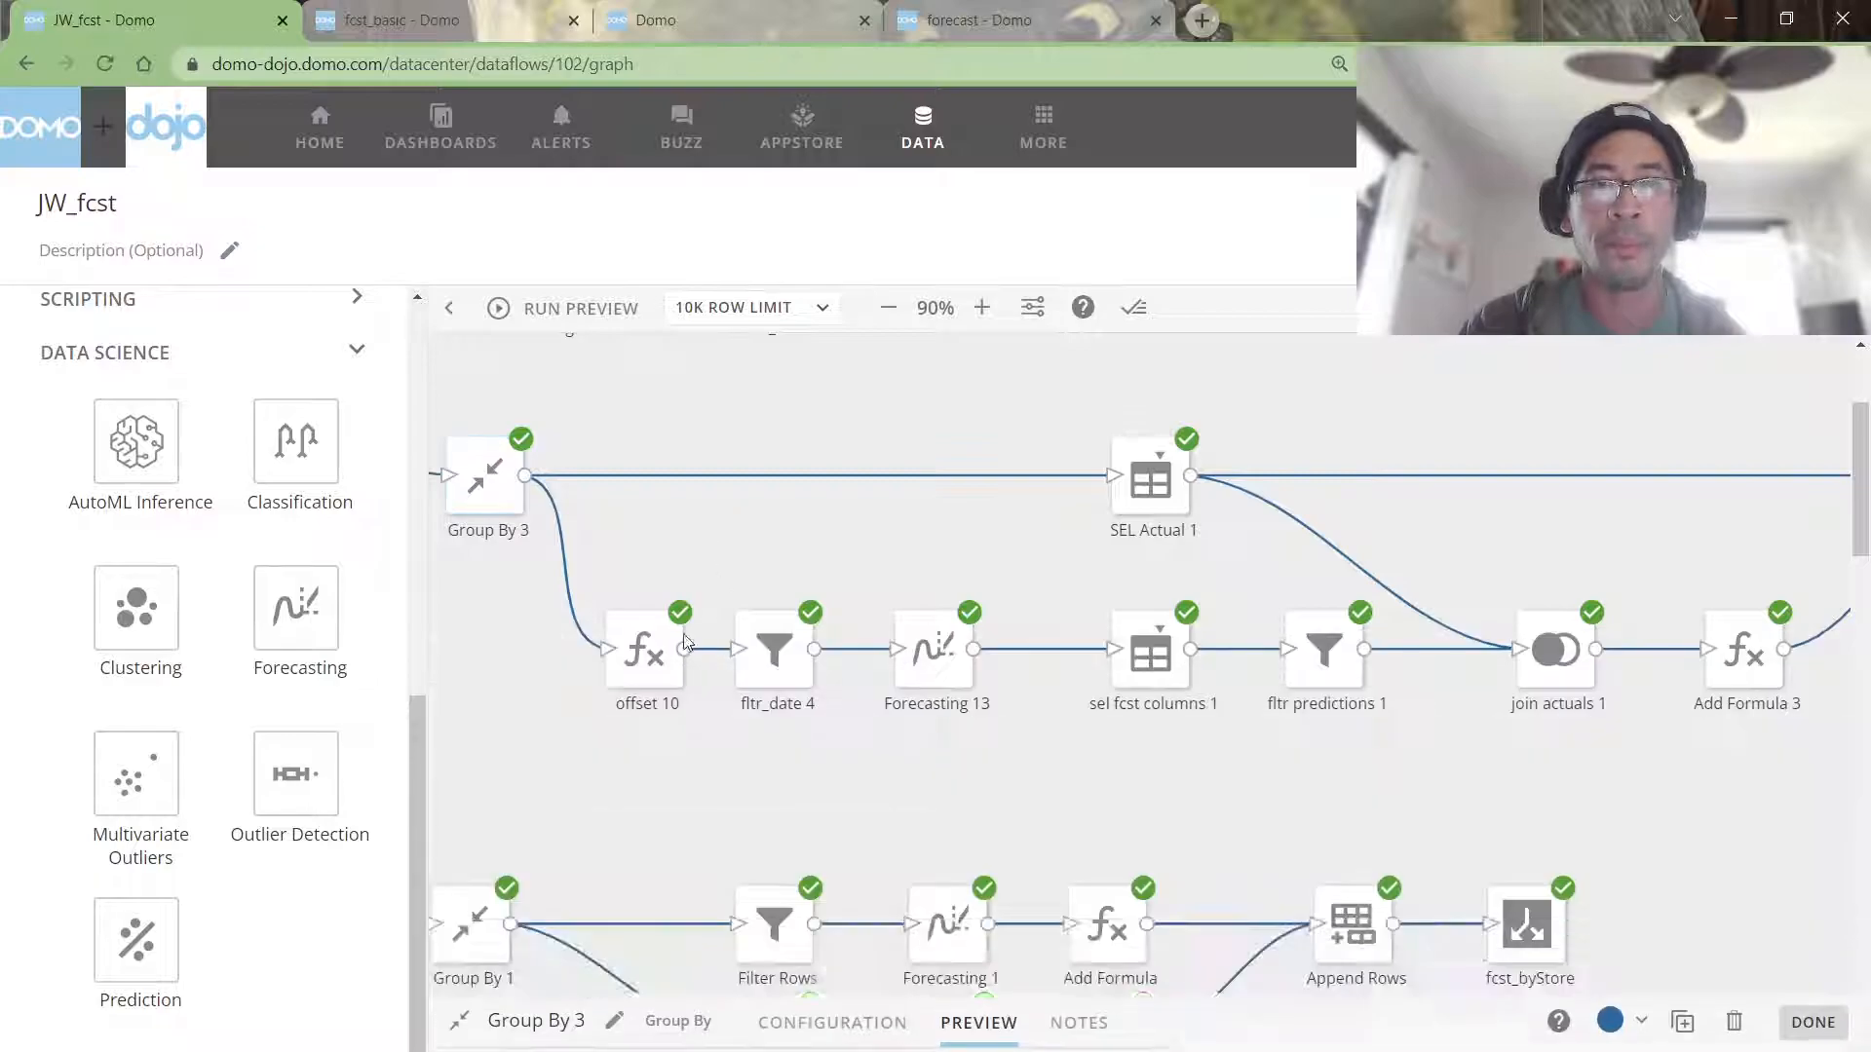
Step: Examine the date and offset formulas in the offset 10 tile and the filter rule in the fltr_date 4 tile
click(682, 640)
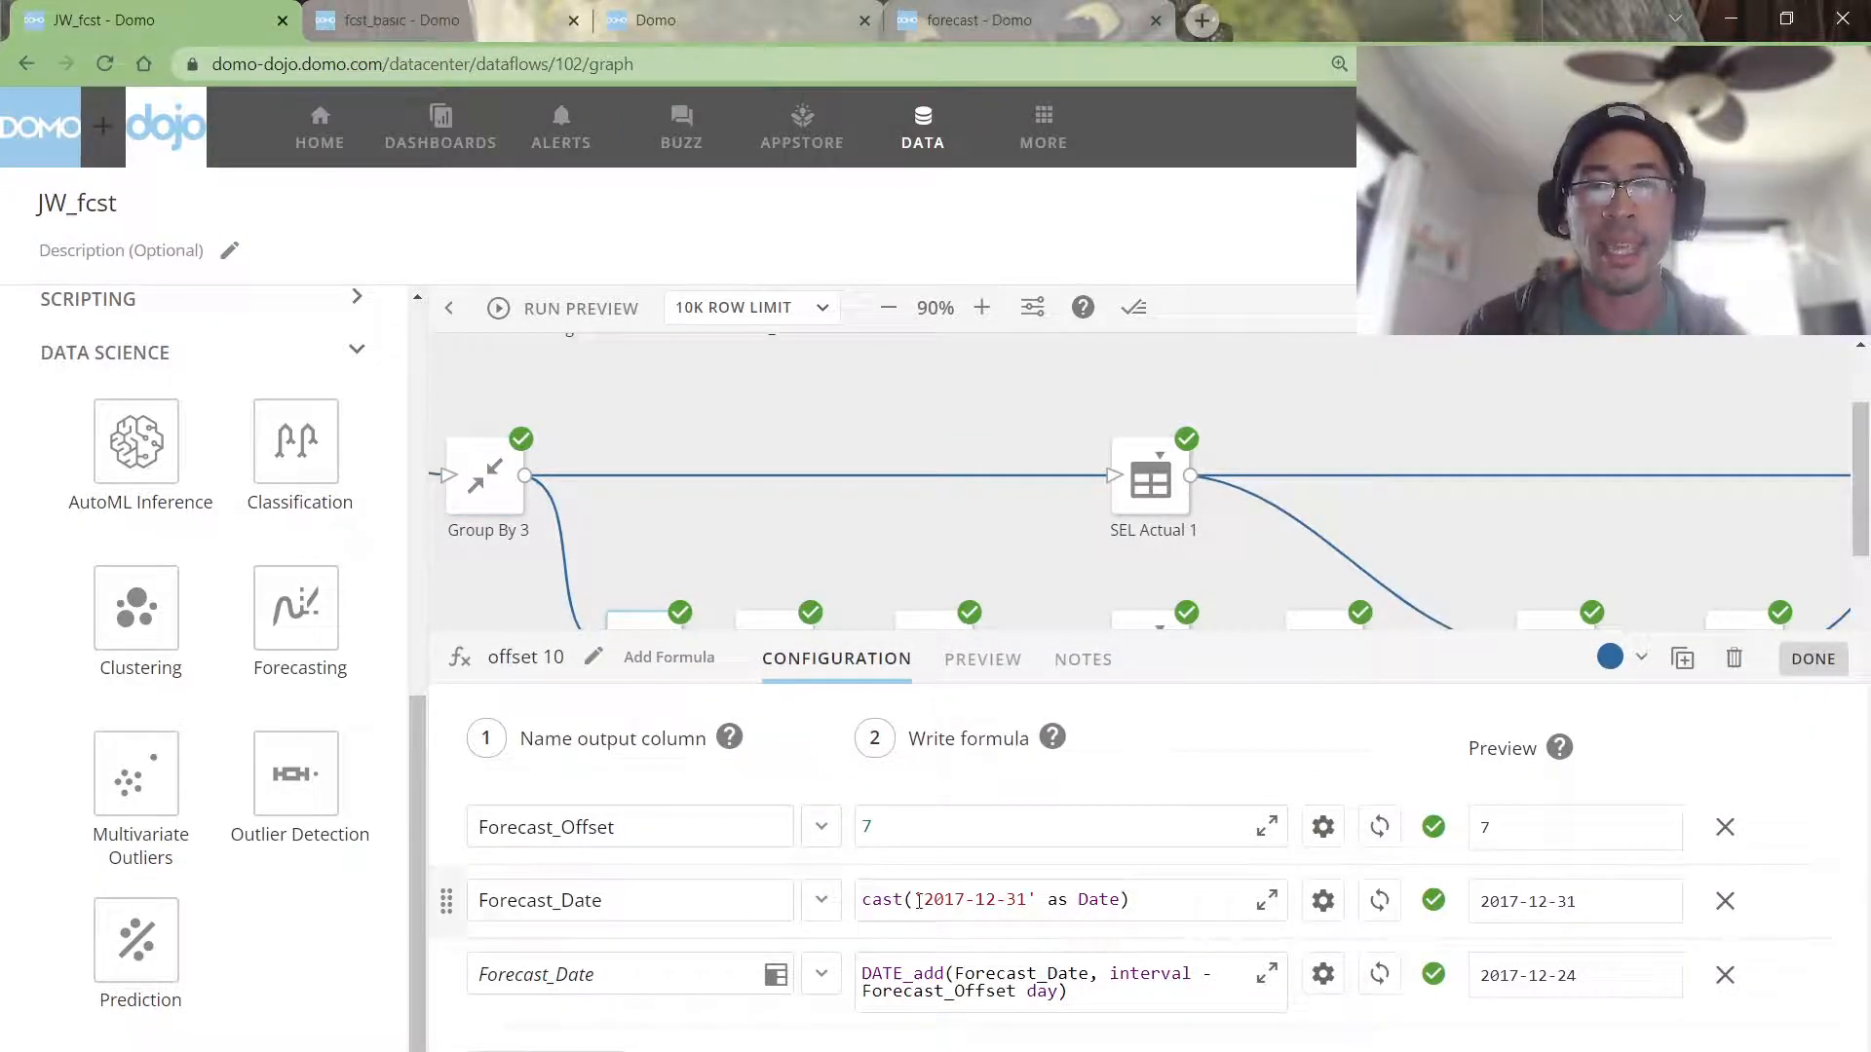
drag(924, 900, 944, 901)
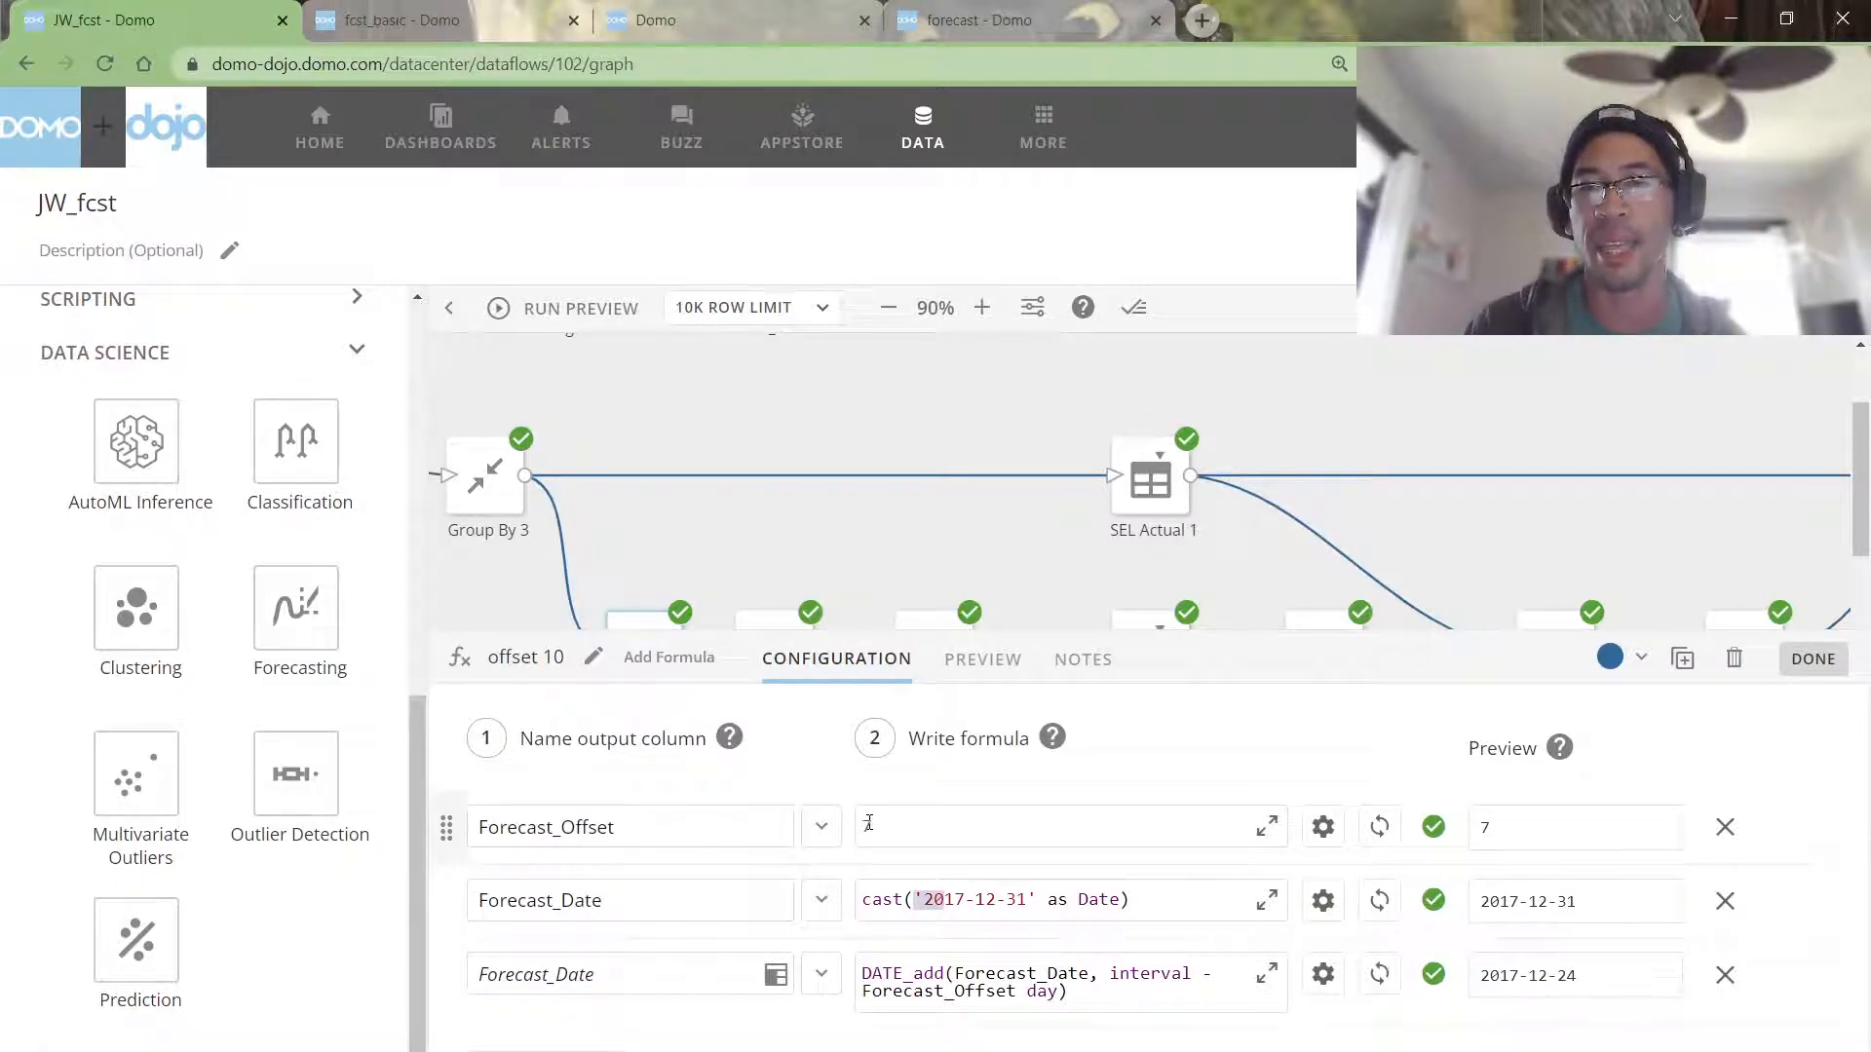
click(688, 514)
click(769, 647)
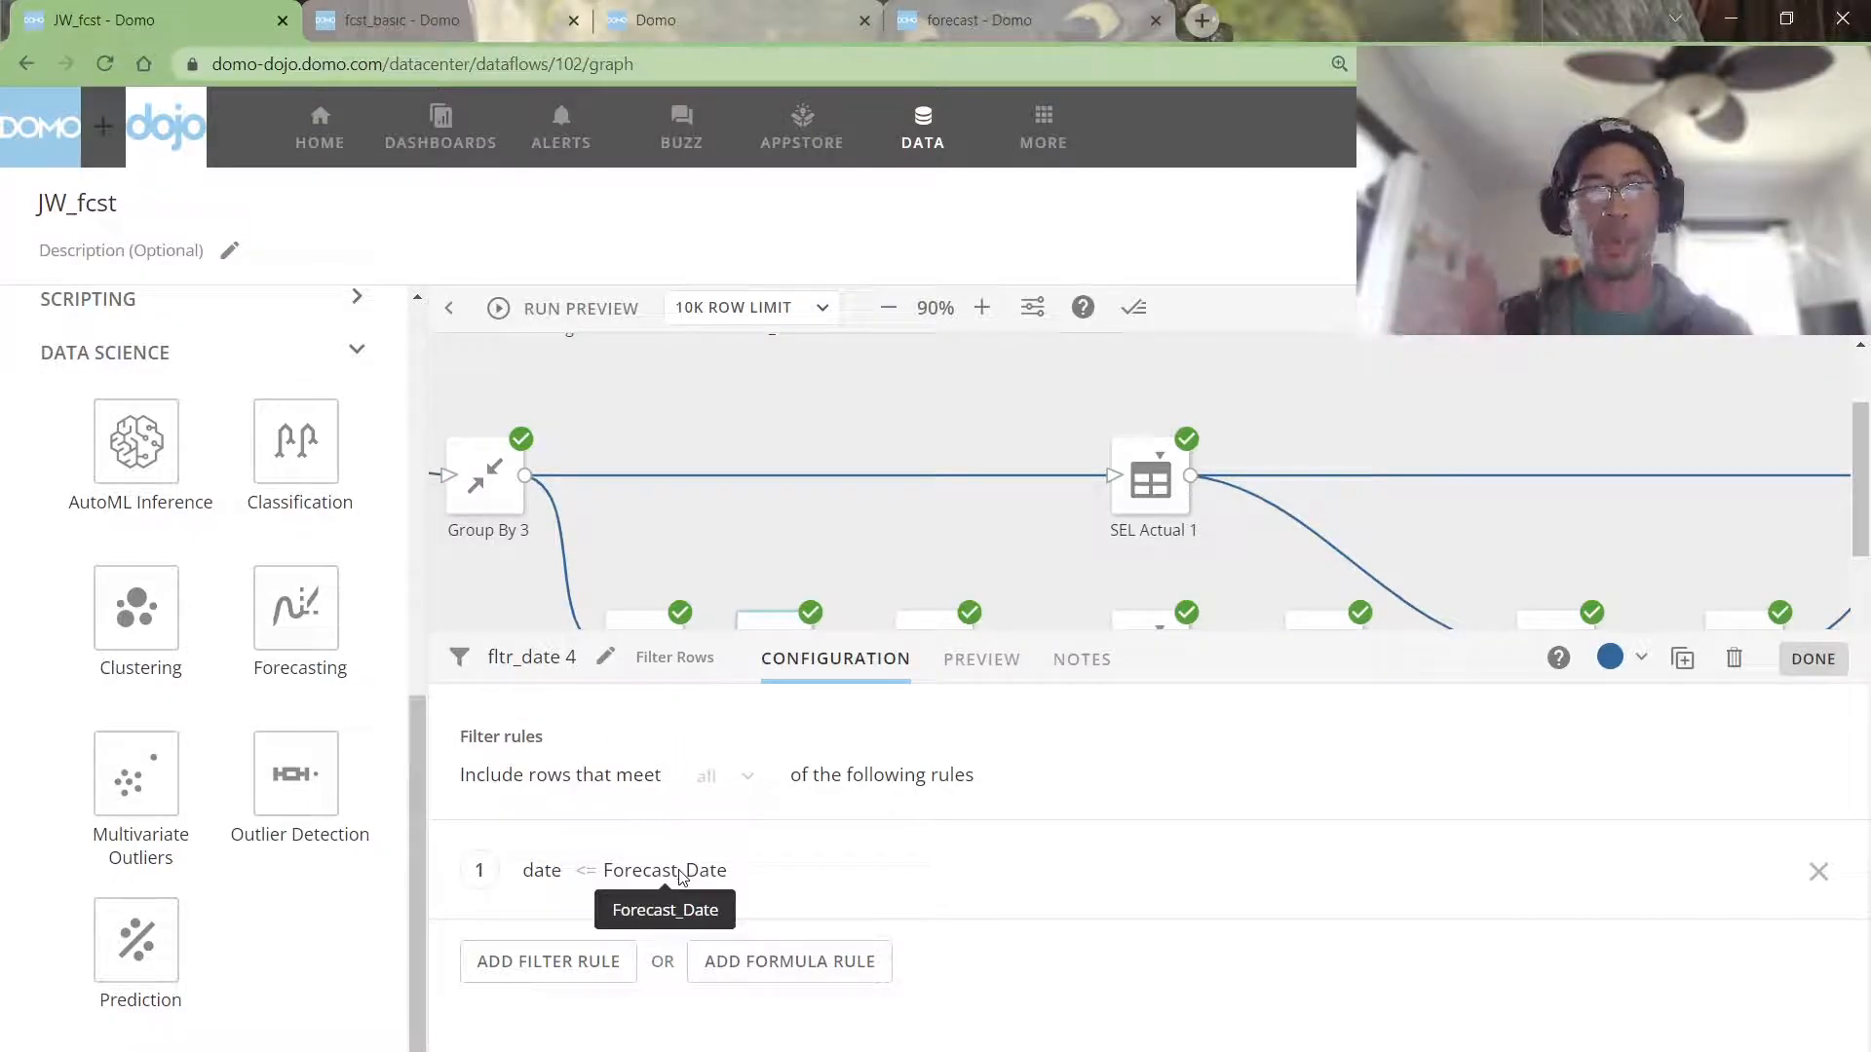
Step: Review the Forecasting 13 tile's configuration, from the date and total_sales columns through the prediction bound column names
click(823, 575)
click(906, 687)
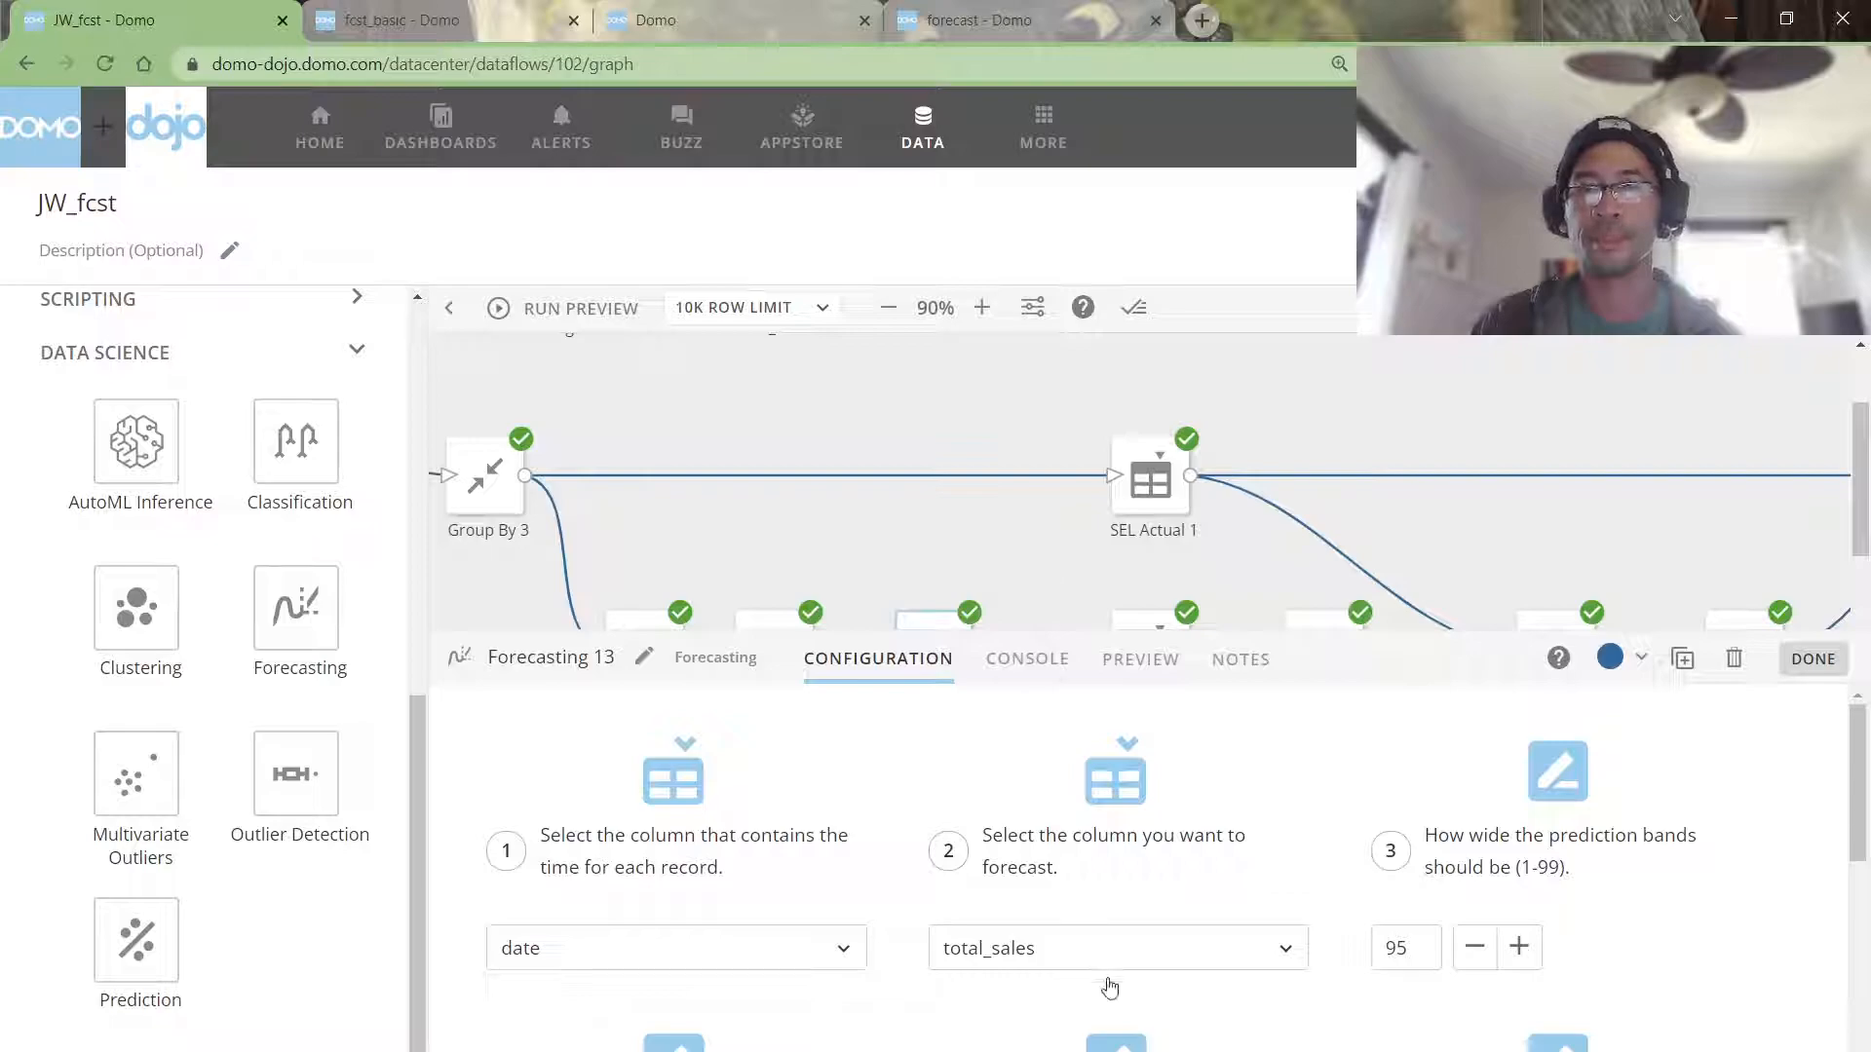
scroll(1102, 974, down, 3)
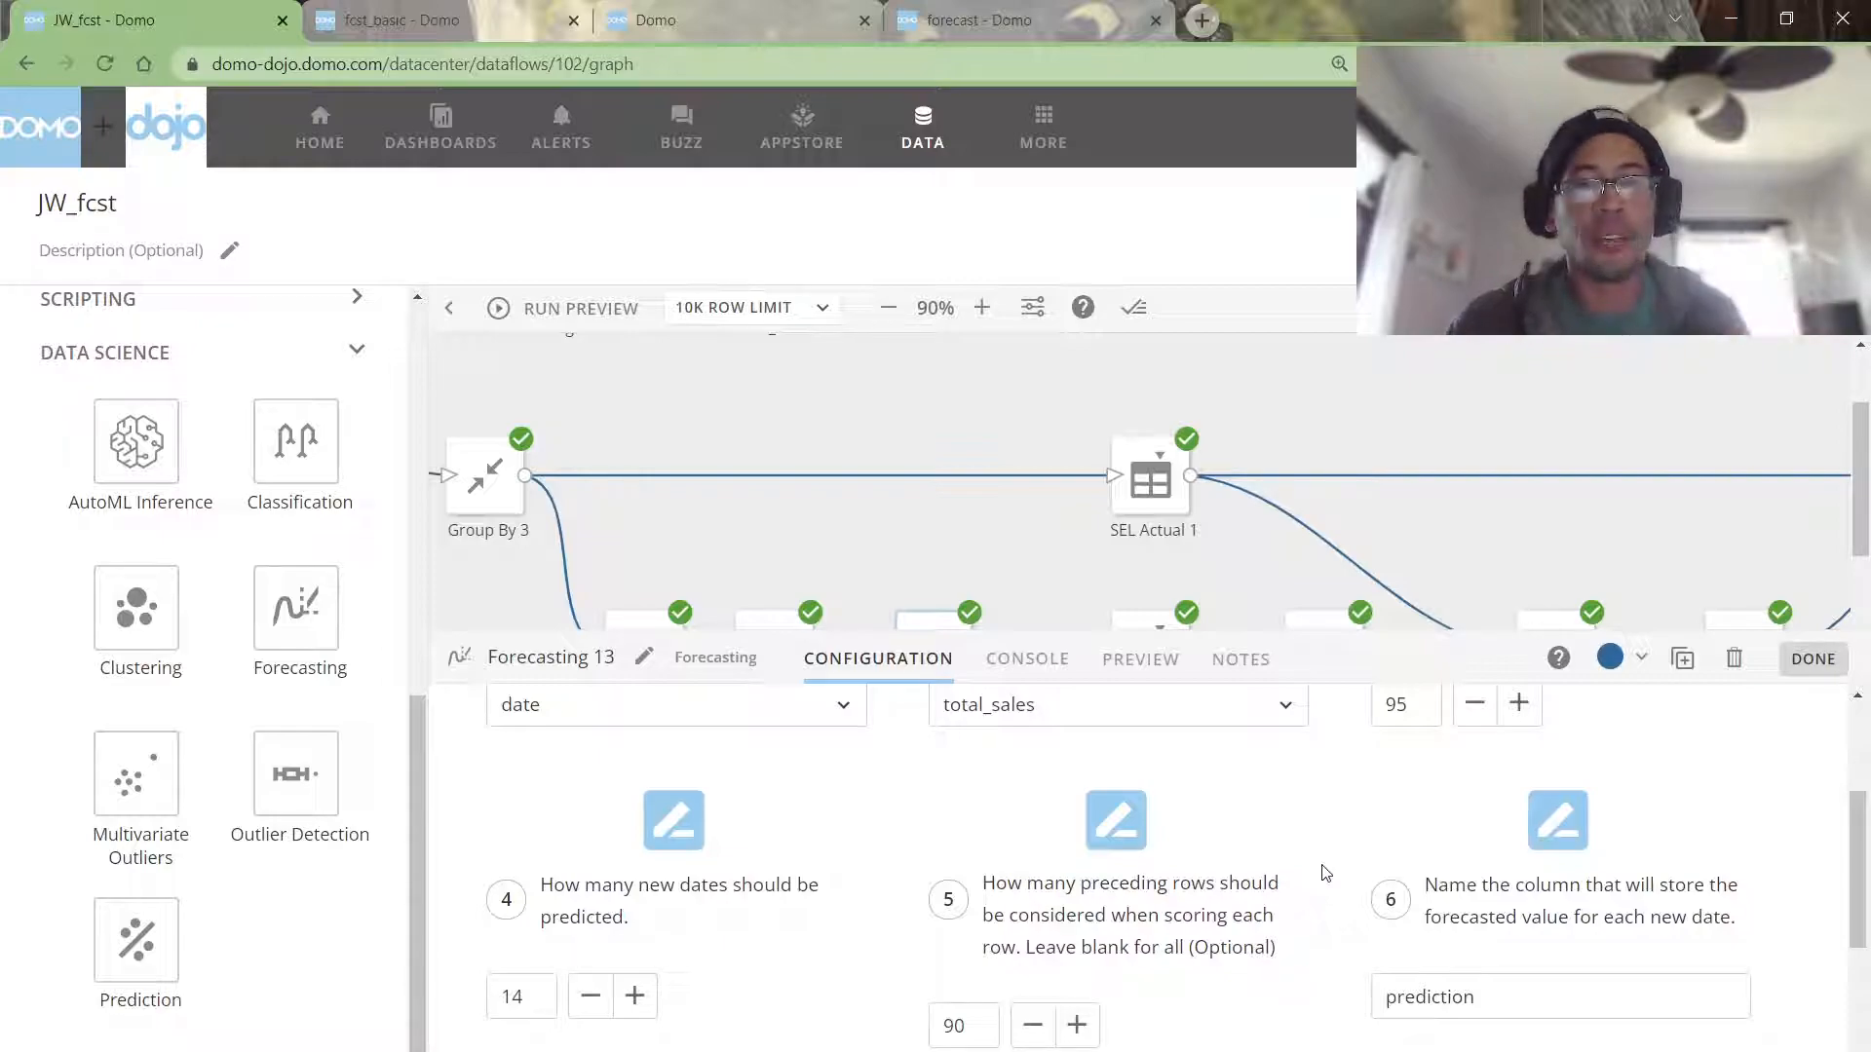
scroll(1330, 868, down, 3)
scroll(1337, 864, down, 1)
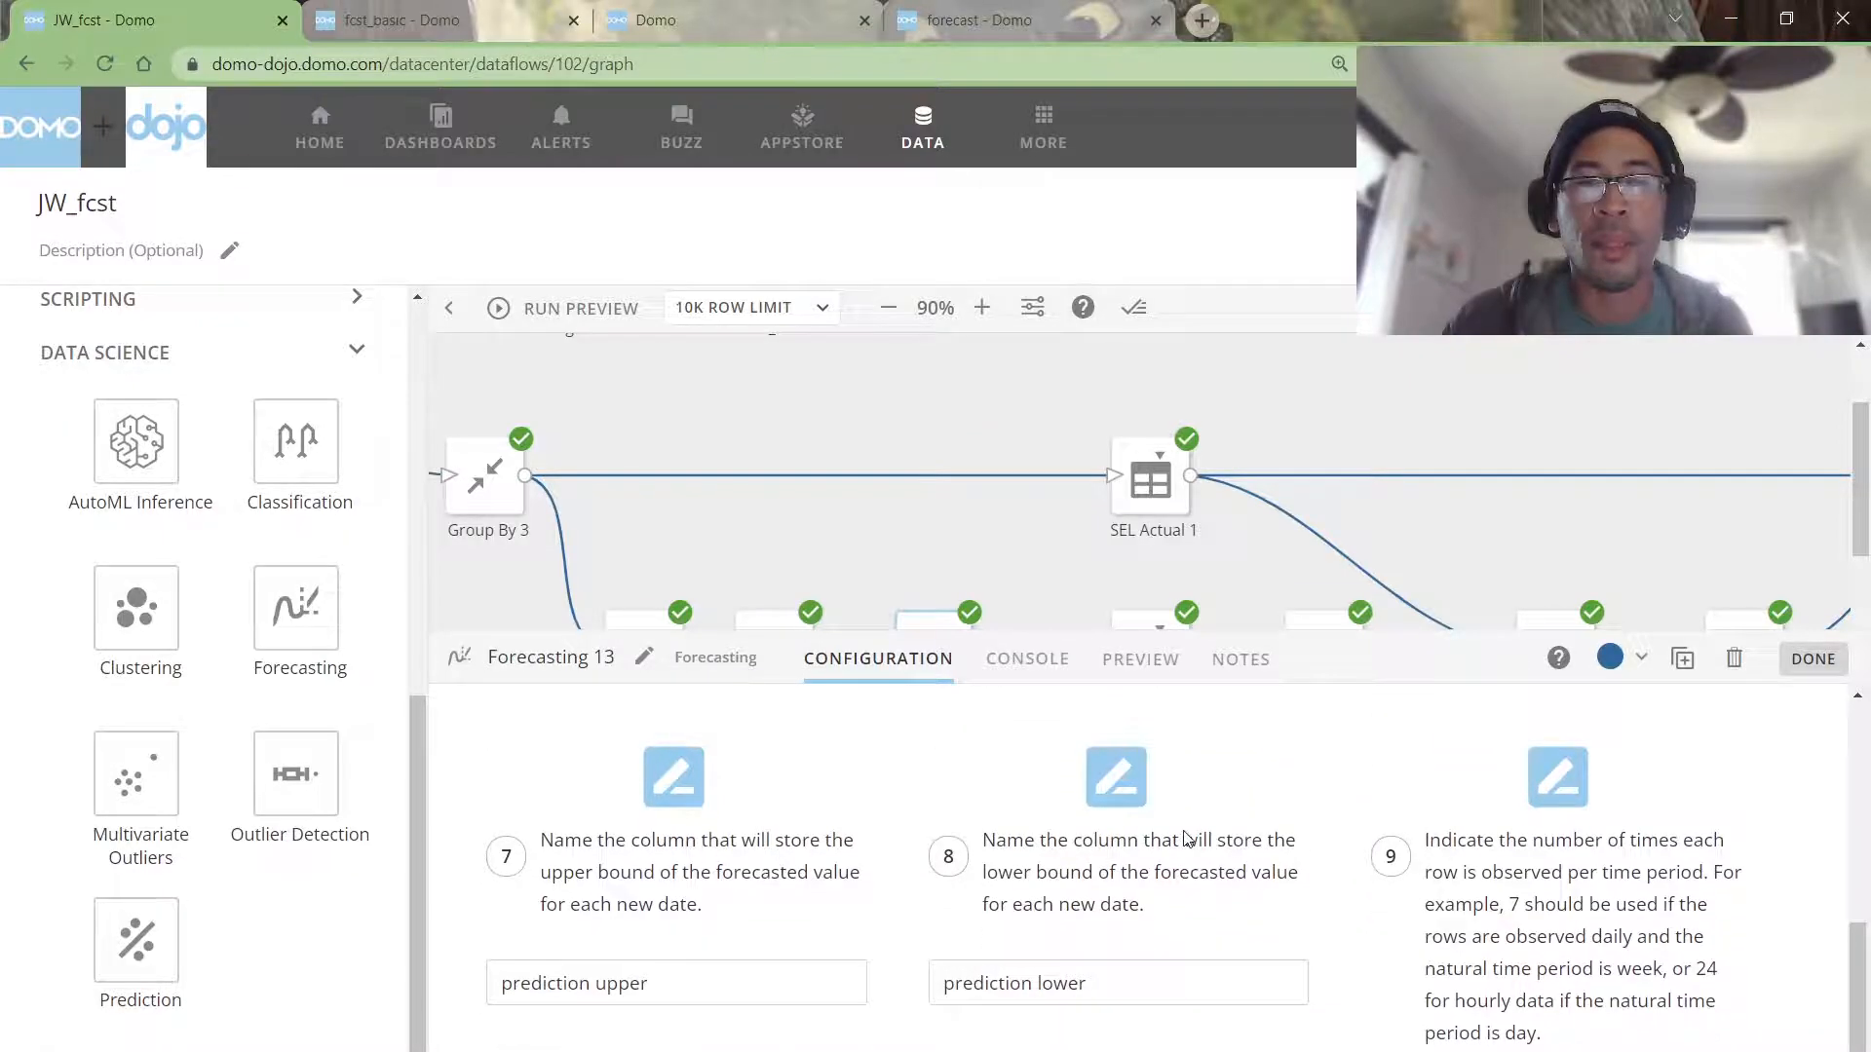
click(1220, 594)
Step: Inspect the fltr predictions 1 tile's filter rule and examine the date and prediction columns in its data preview
scroll(799, 963, right, 6)
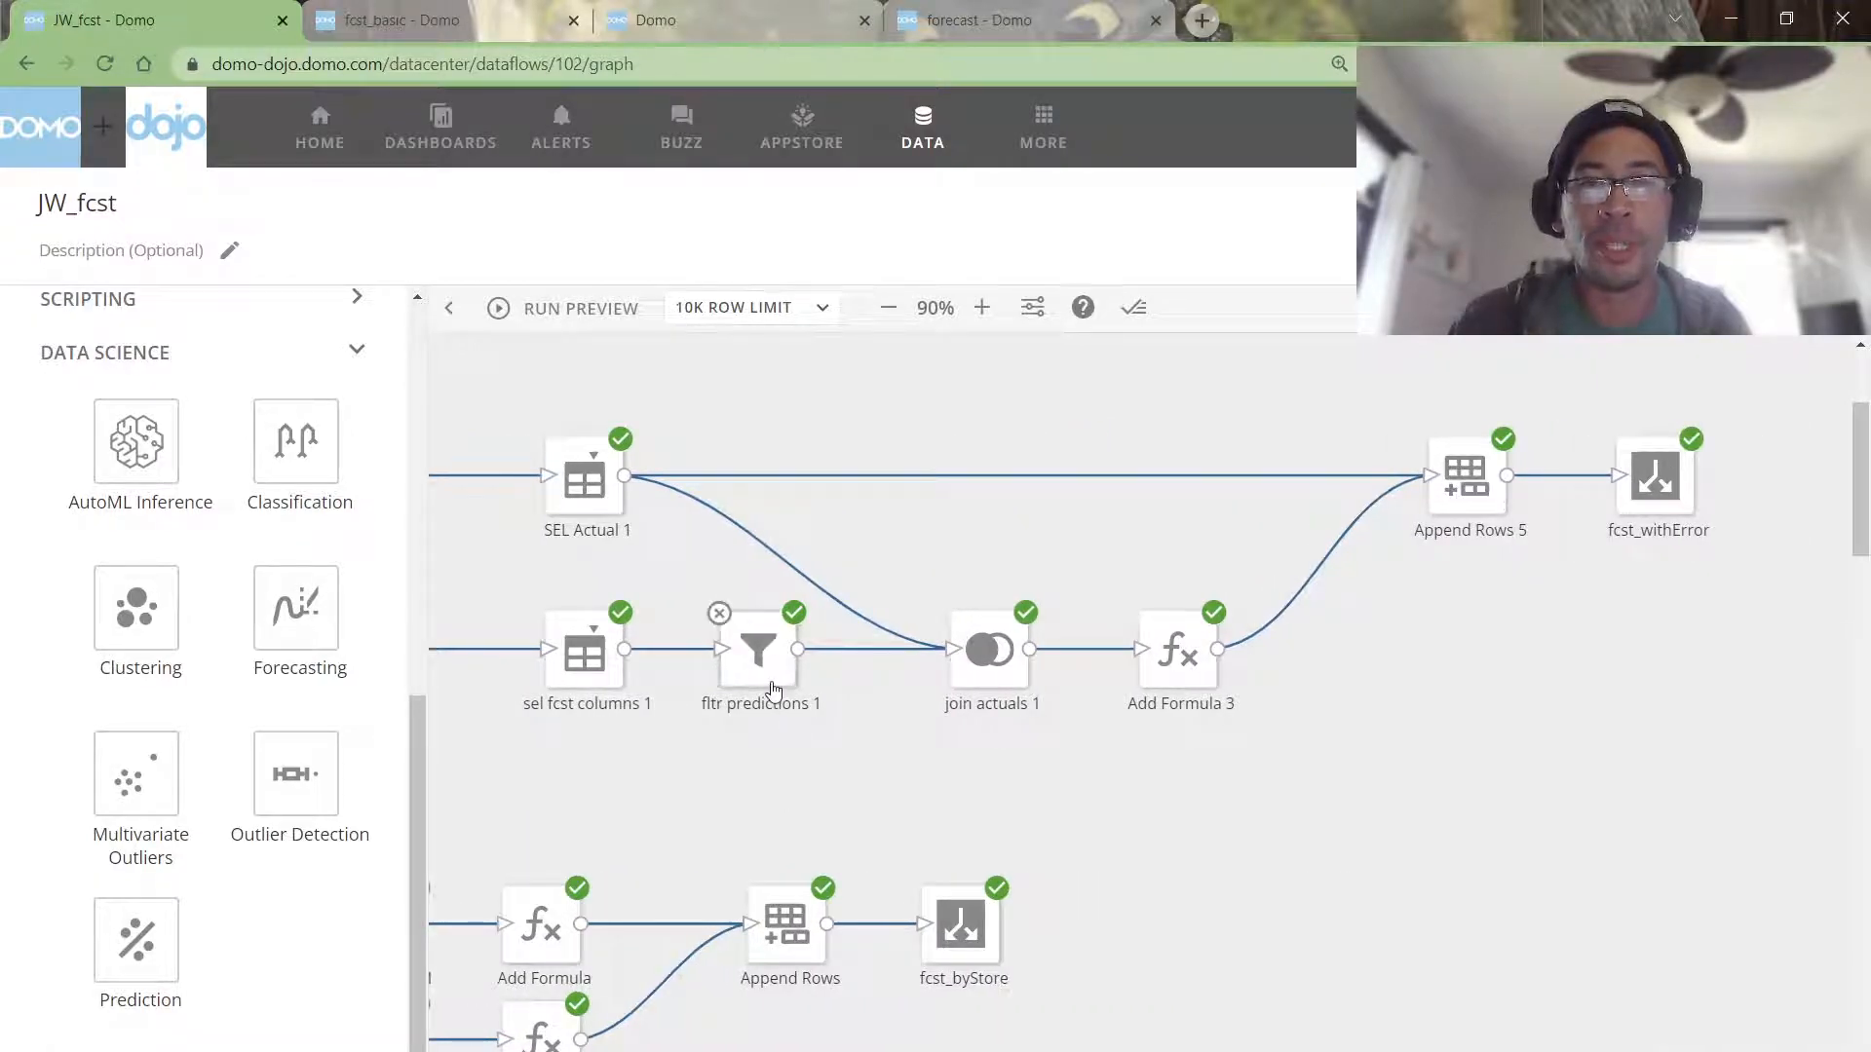
click(759, 653)
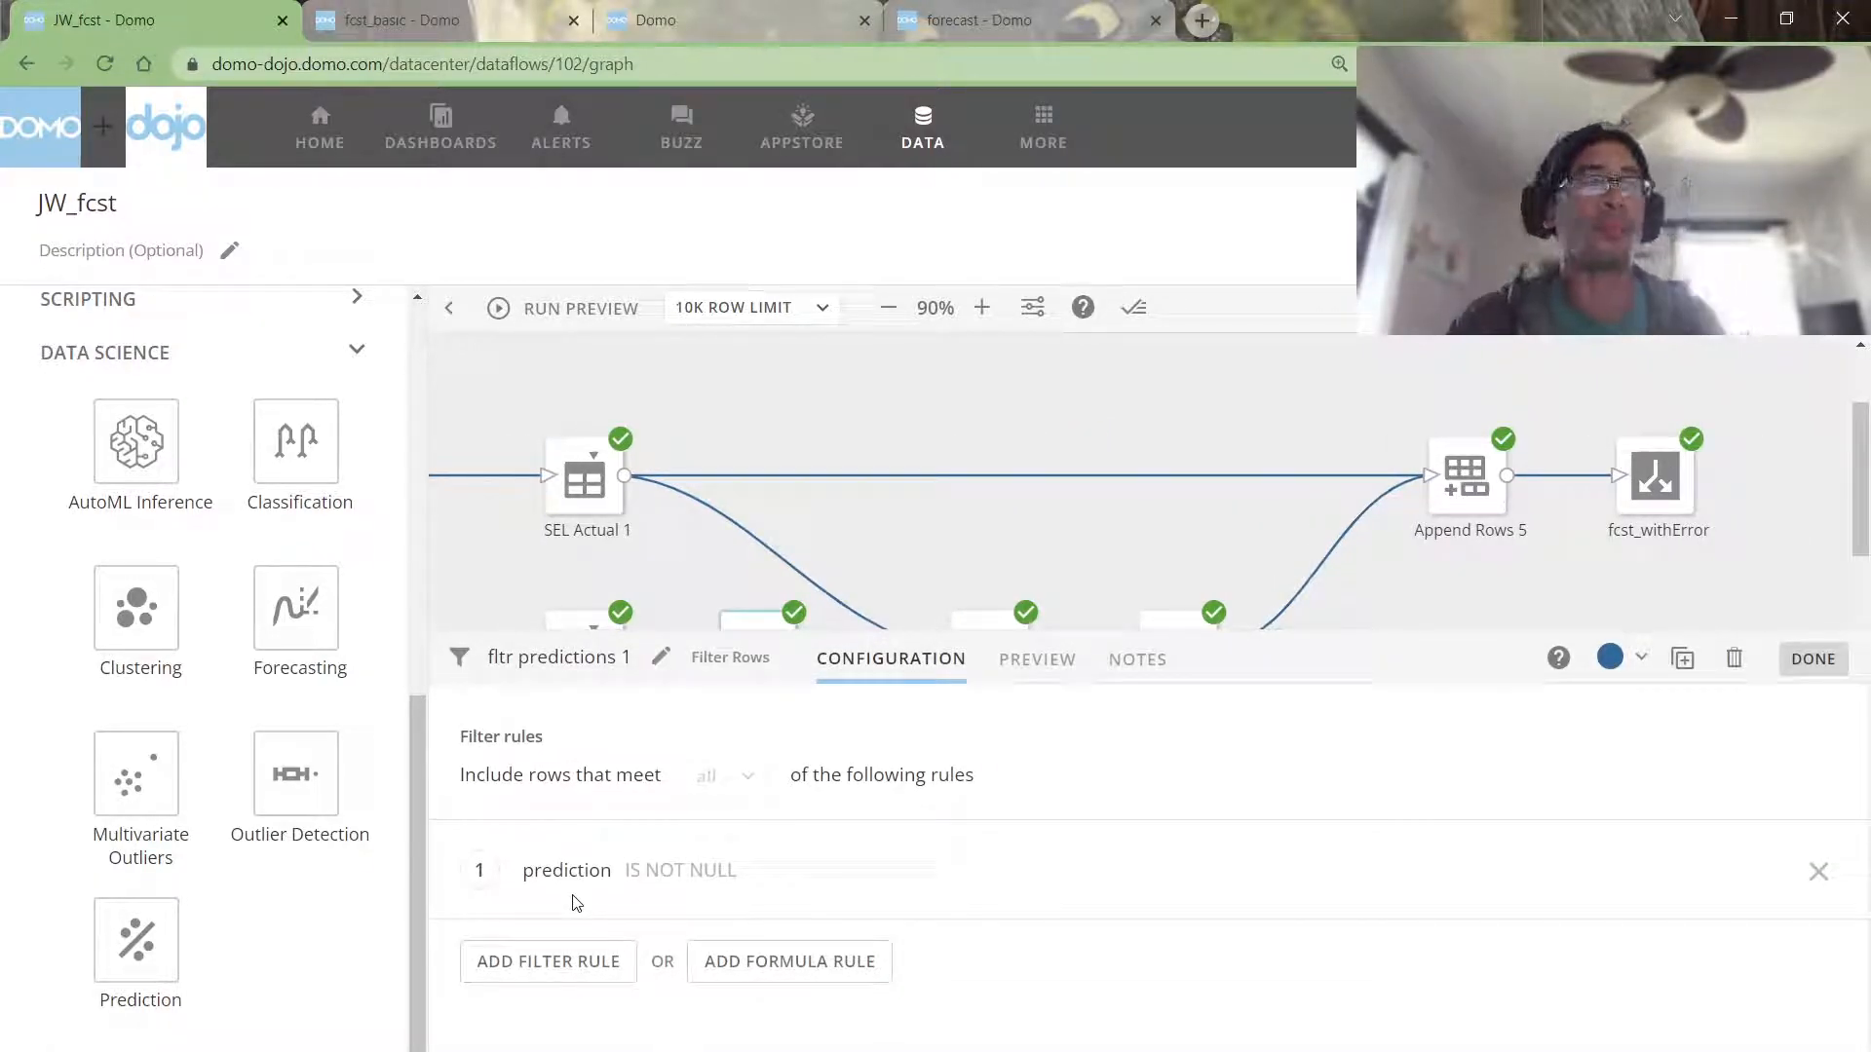
click(1003, 668)
drag(707, 791, 679, 1039)
drag(1764, 793, 1766, 1044)
scroll(1765, 1045, down, 2)
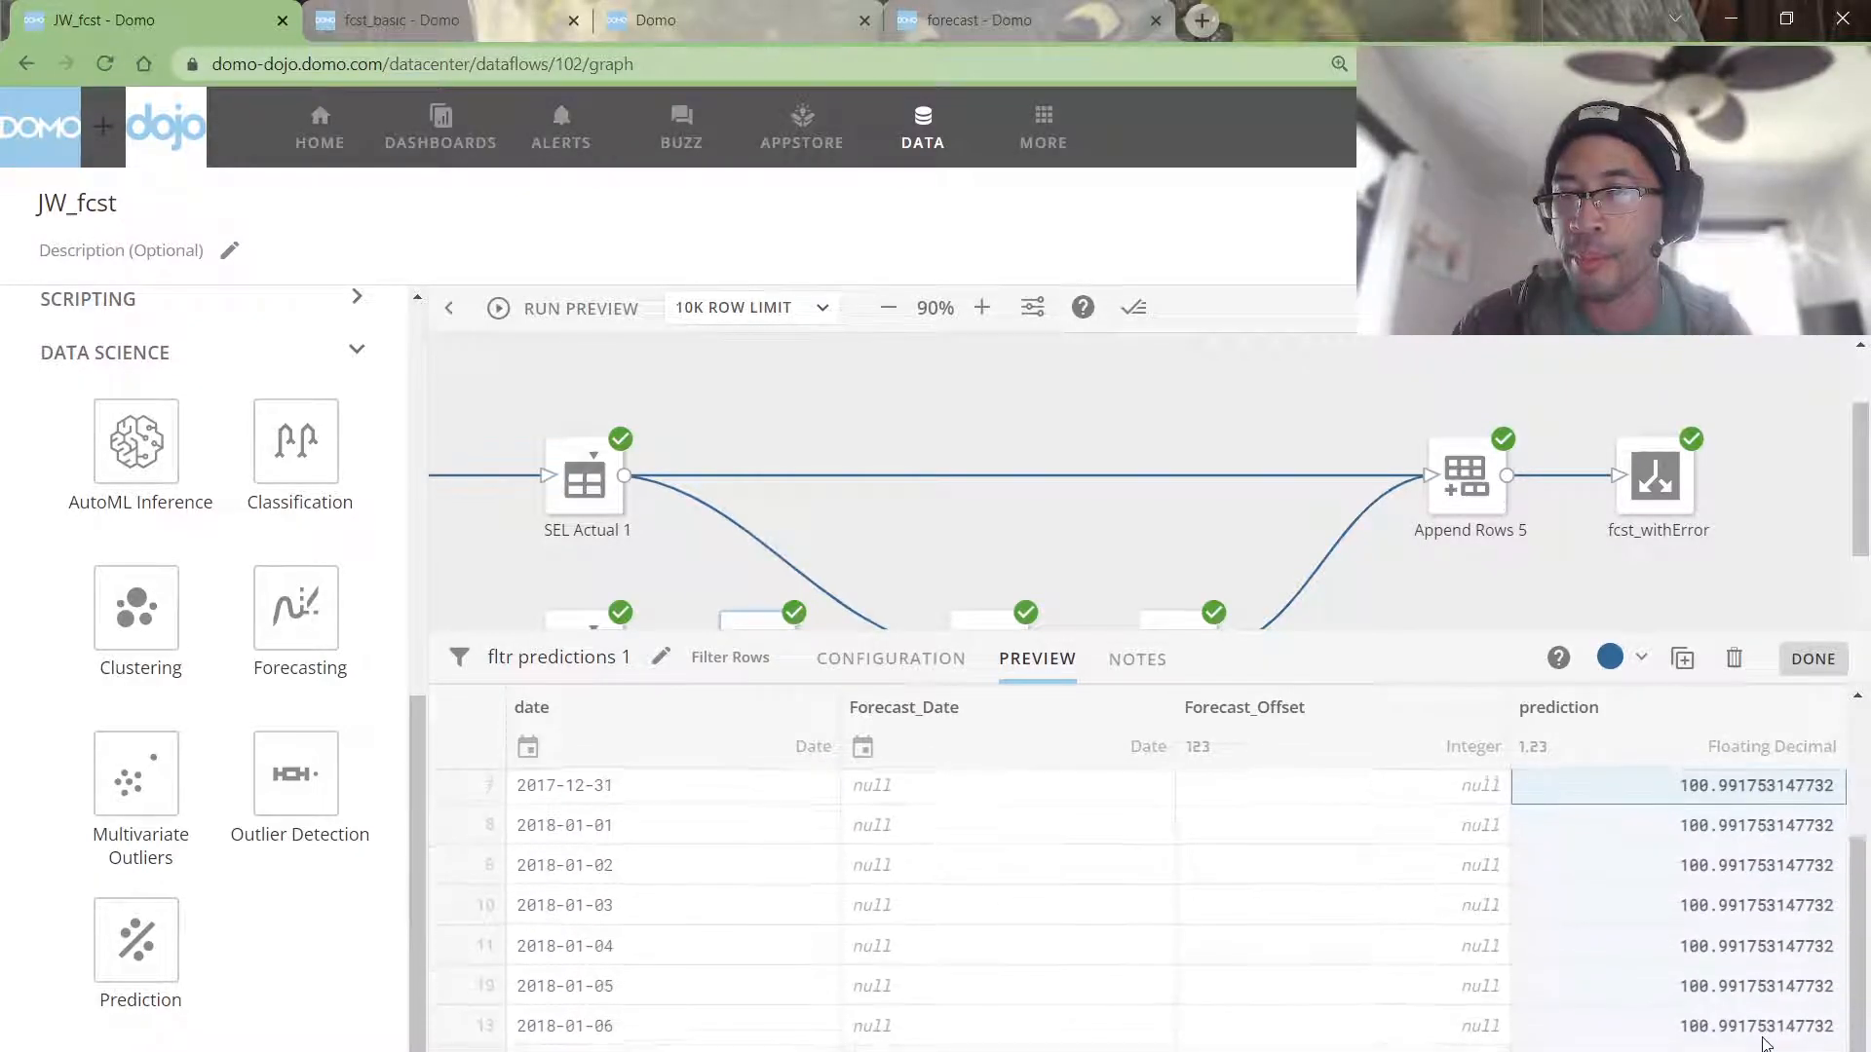
scroll(1763, 1033, up, 3)
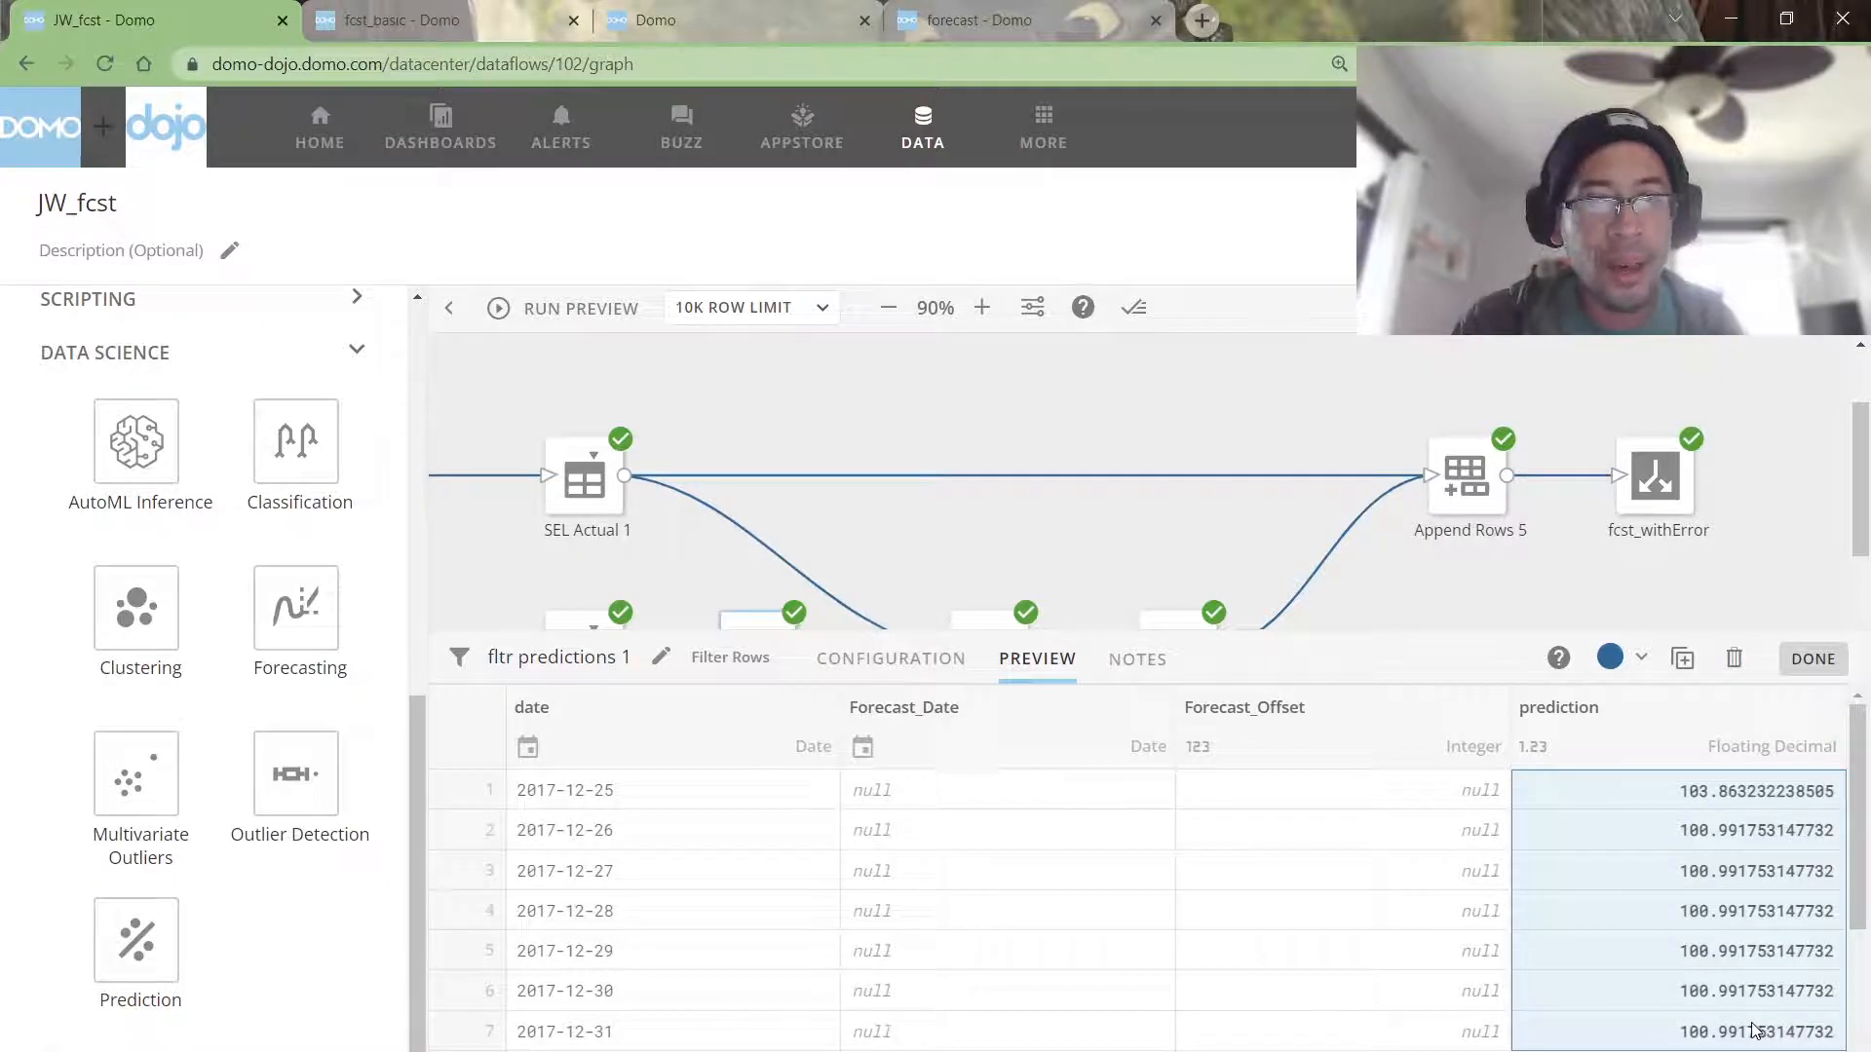
click(1720, 797)
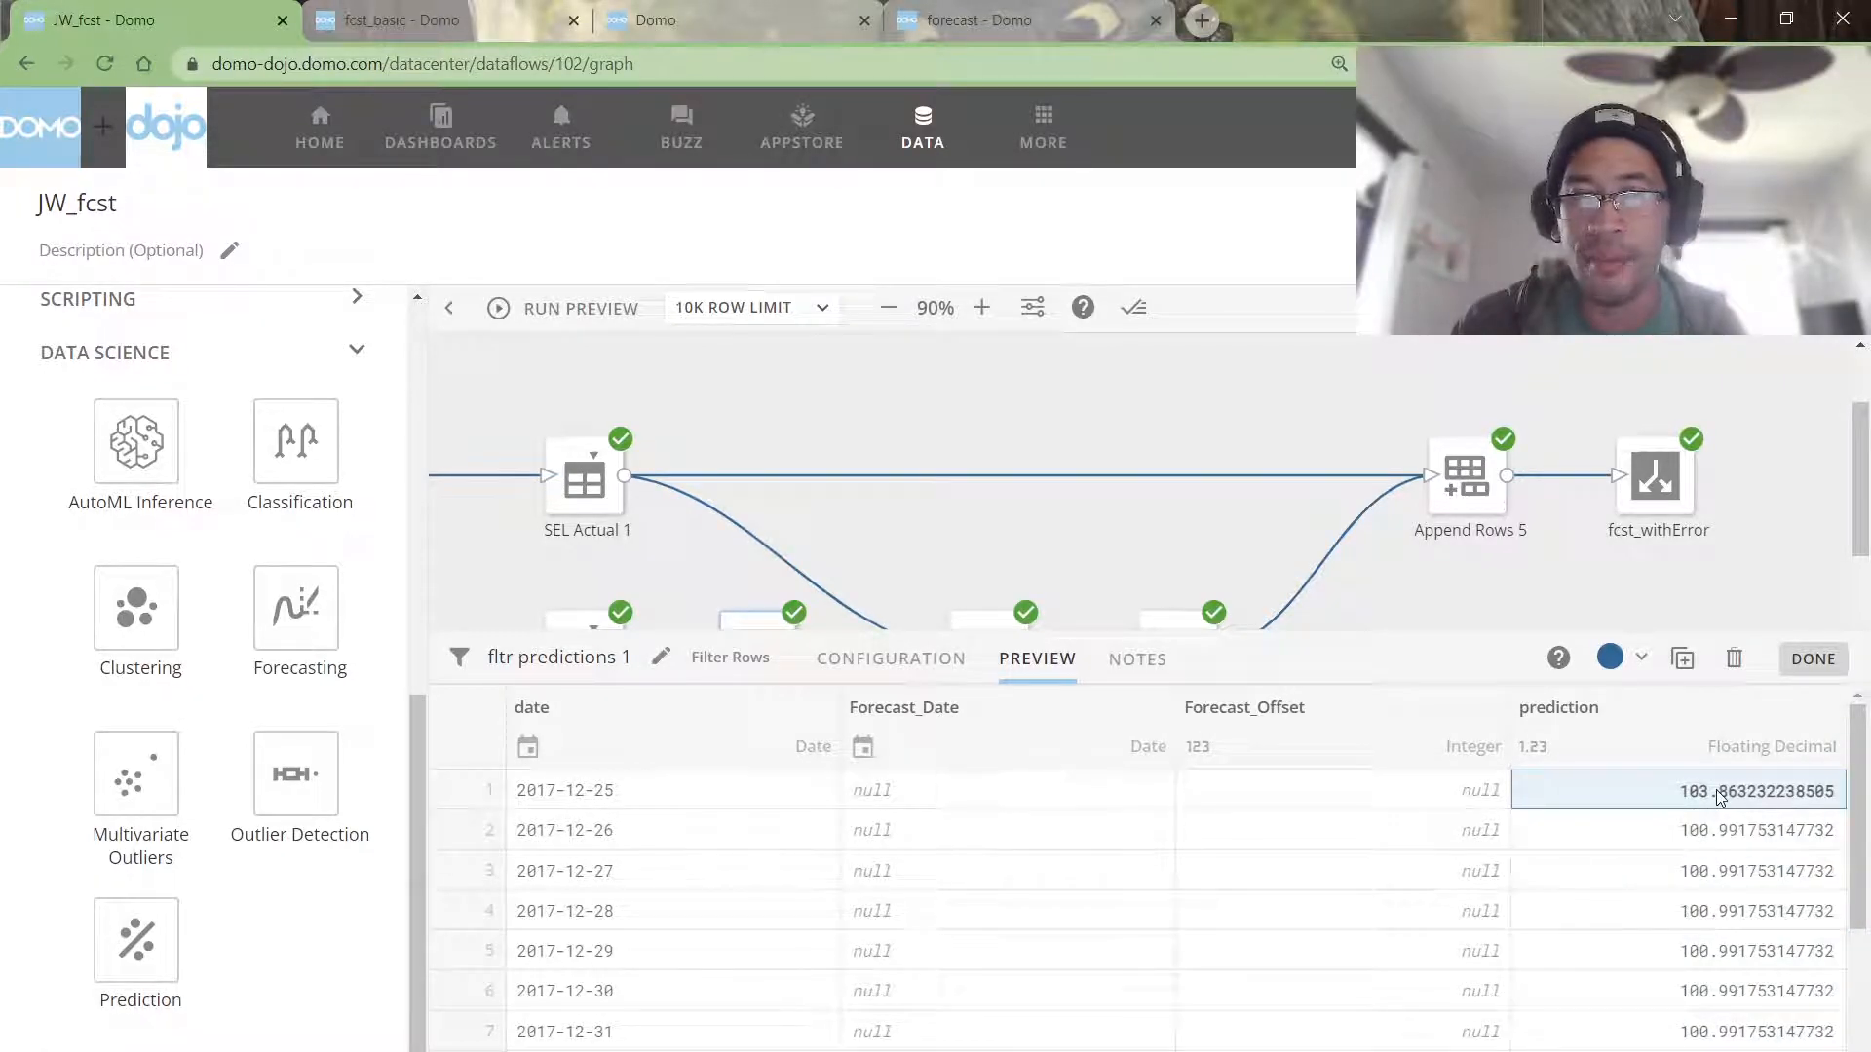
drag(1720, 797, 1733, 953)
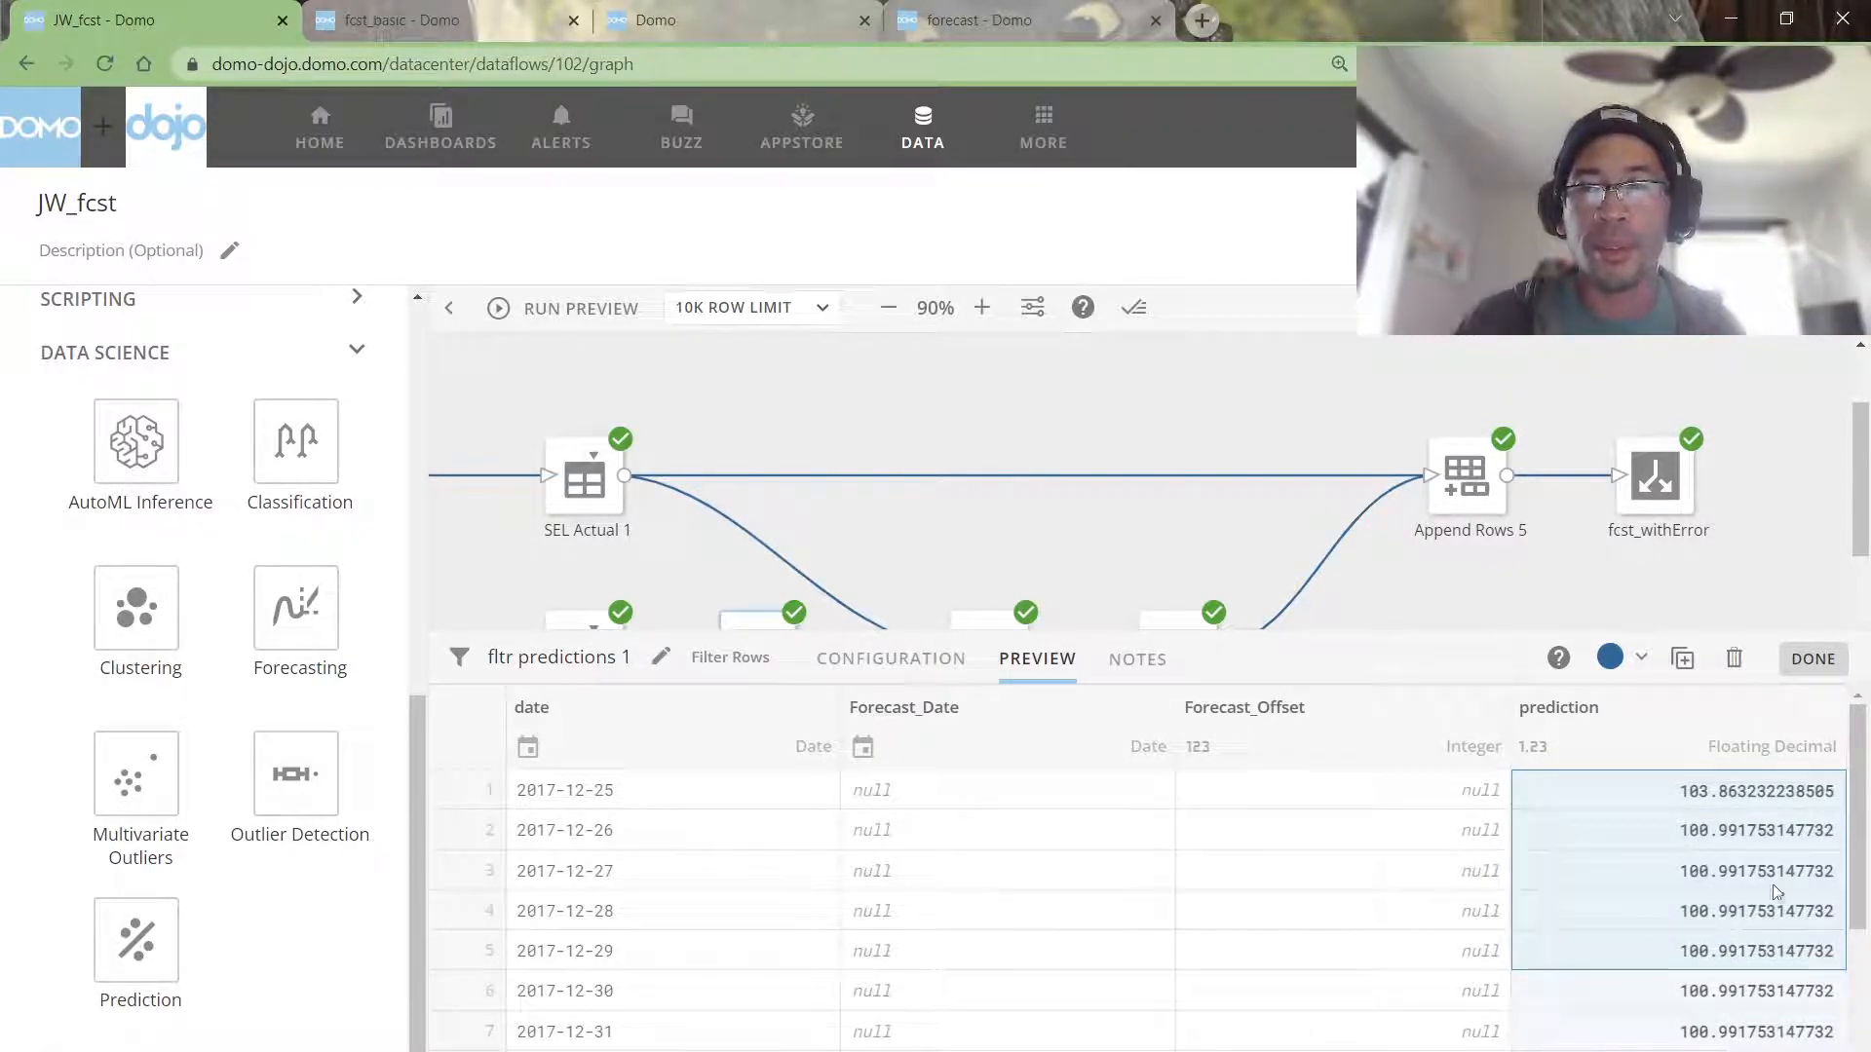
Step: Check the join settings of the join actuals 1 tile and examine the dates in the Add Formula 3 preview
click(1120, 542)
click(990, 638)
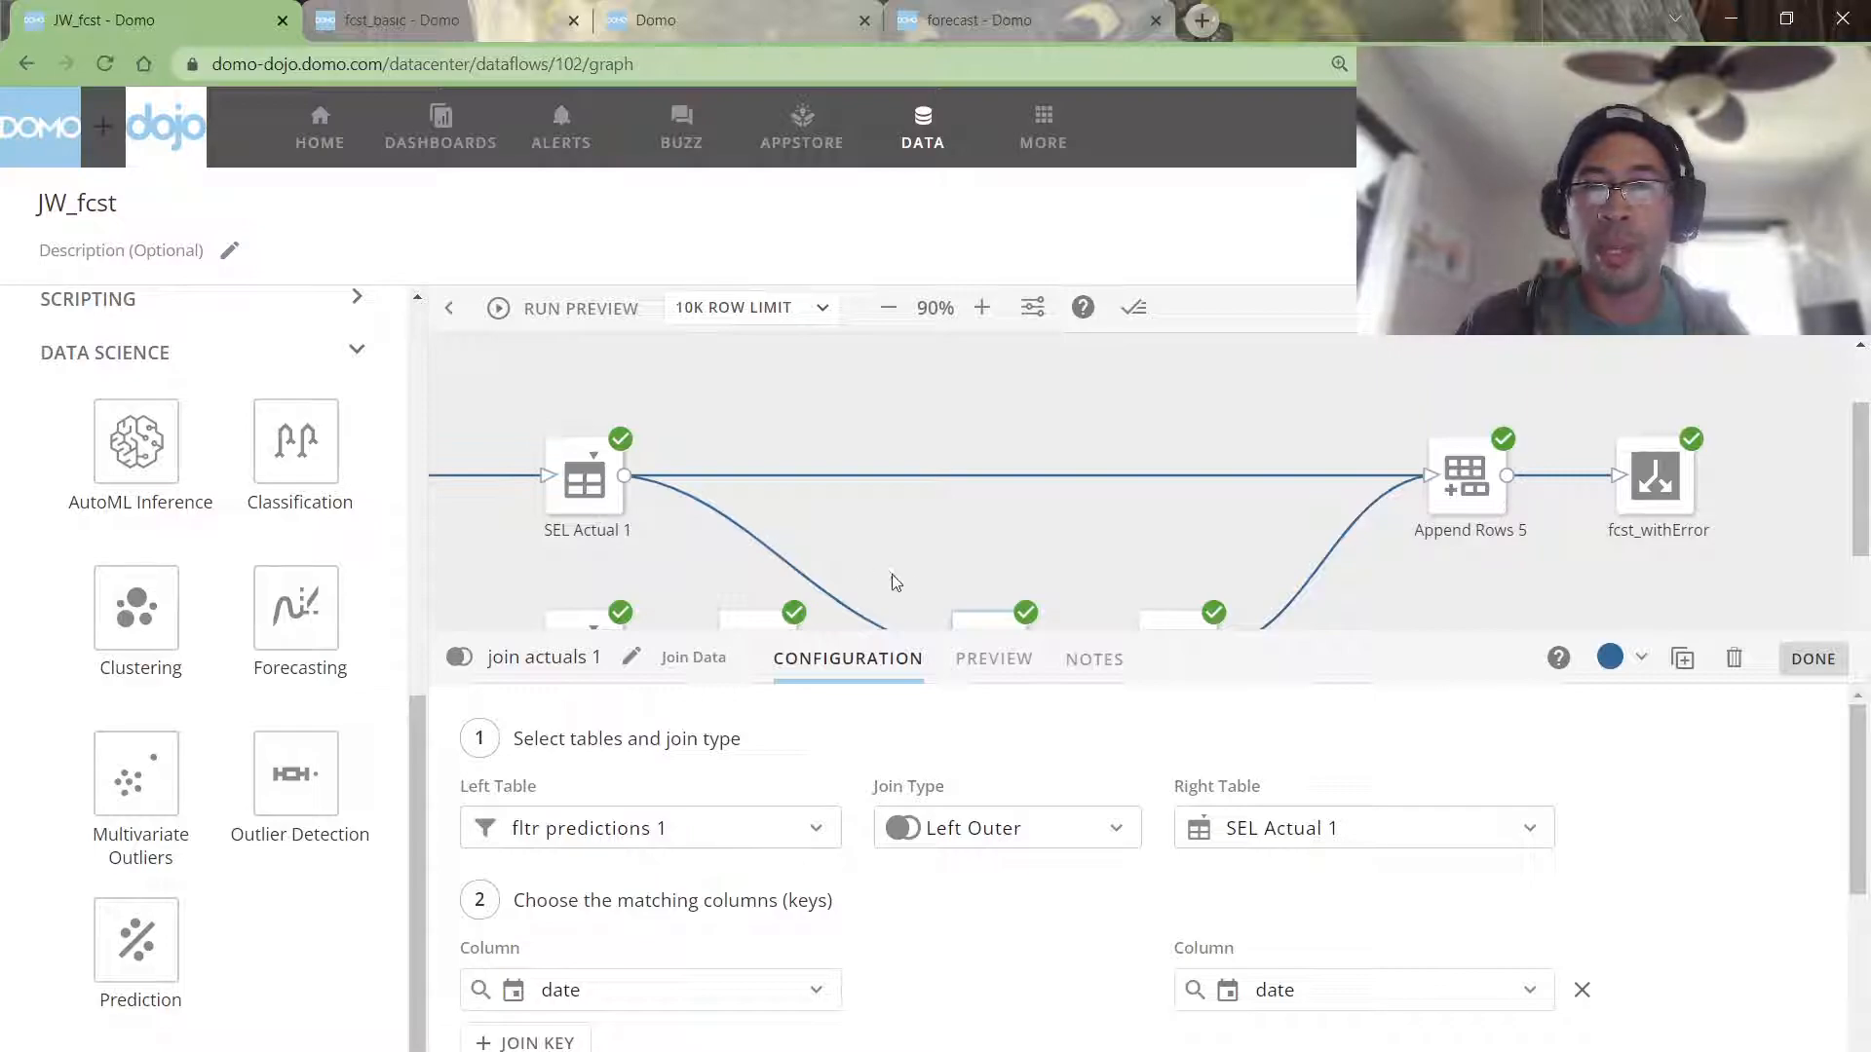
click(1177, 624)
click(1023, 662)
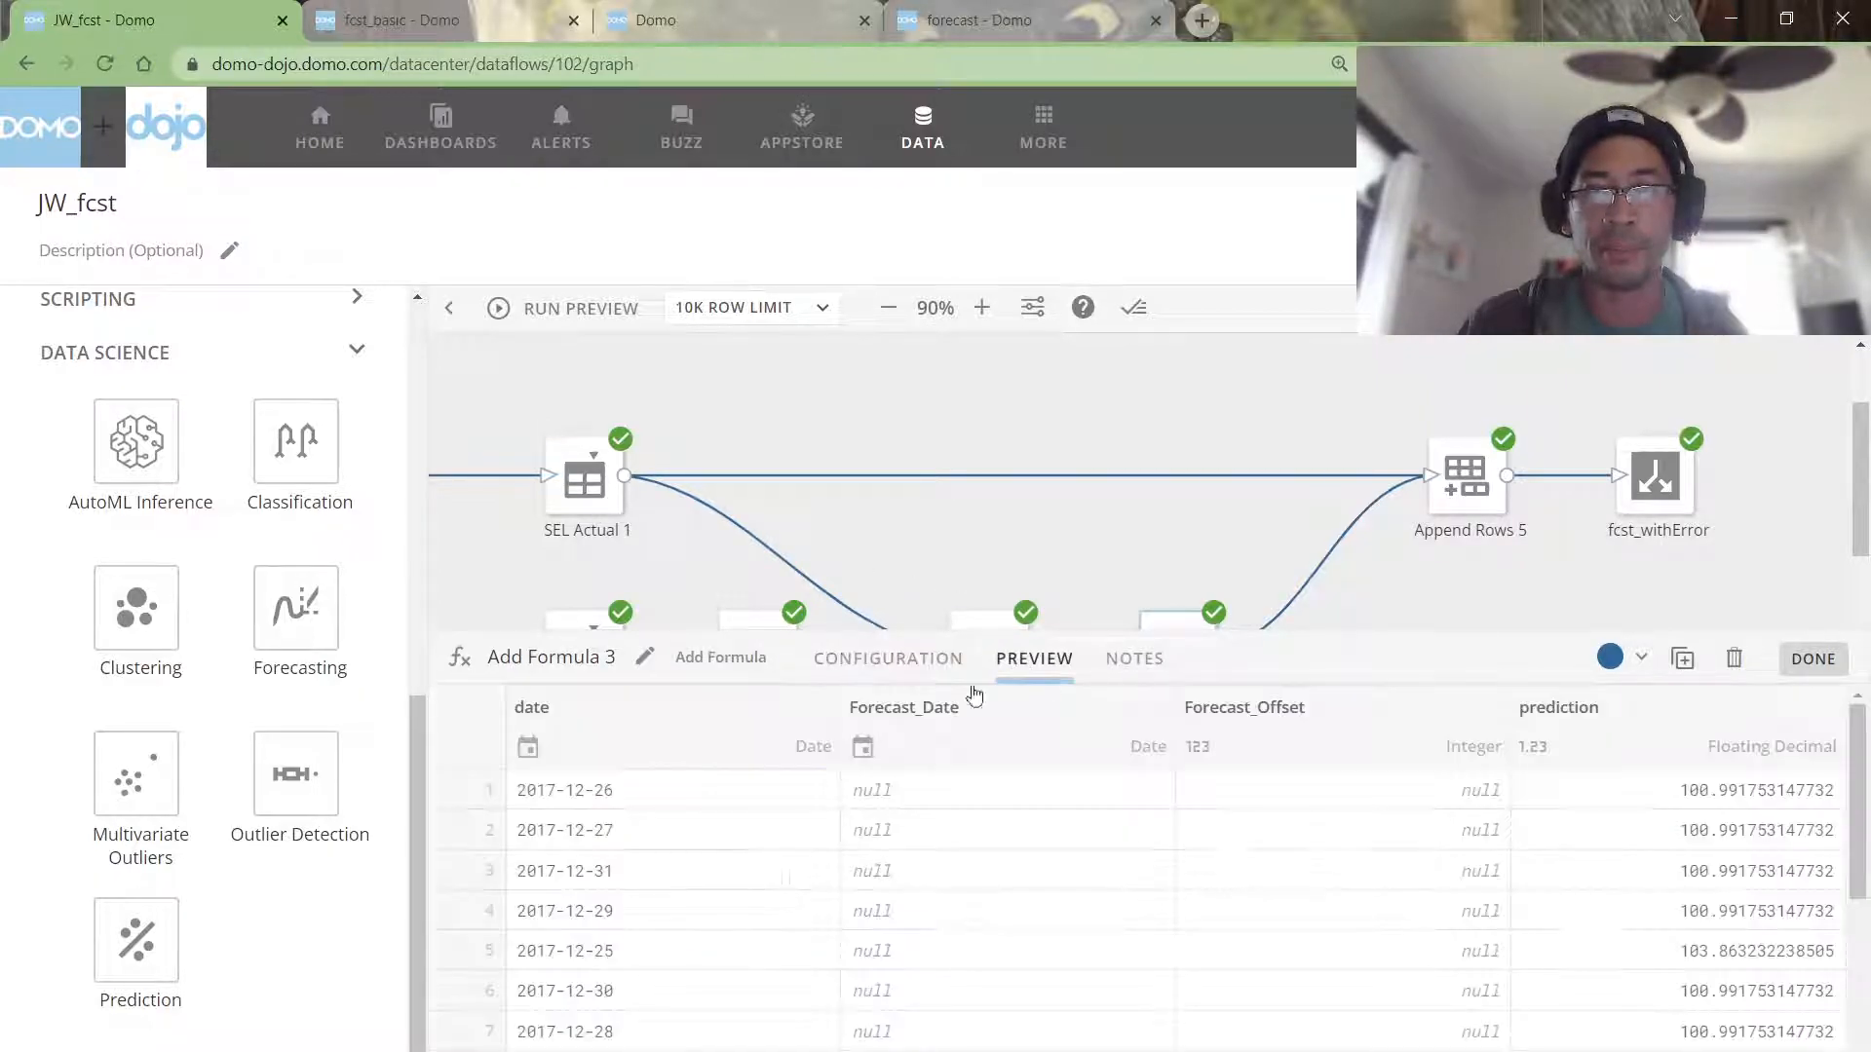
drag(668, 787, 676, 1047)
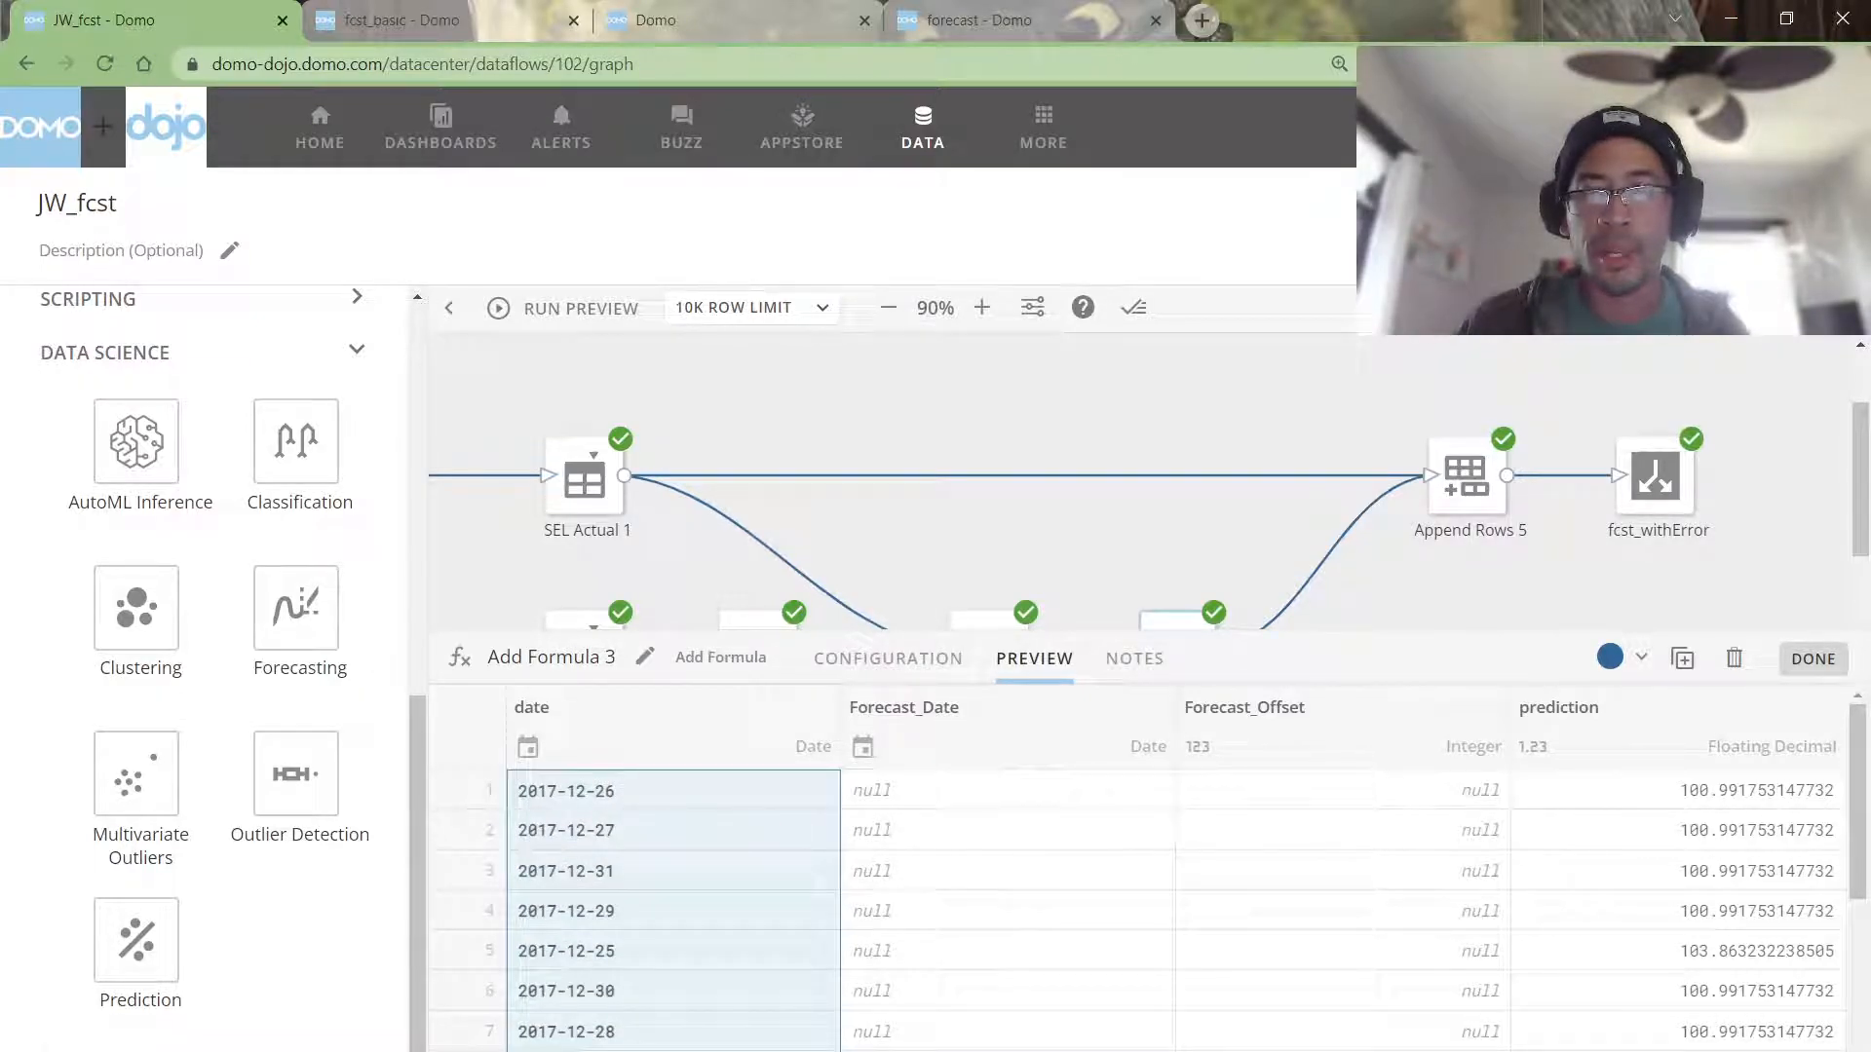
Step: Compare the prediction, prediction upper, prediction lower and actuals columns in the Add Formula 3 preview
scroll(1072, 877, right, 10)
drag(1623, 791, 1640, 988)
drag(770, 790, 772, 1018)
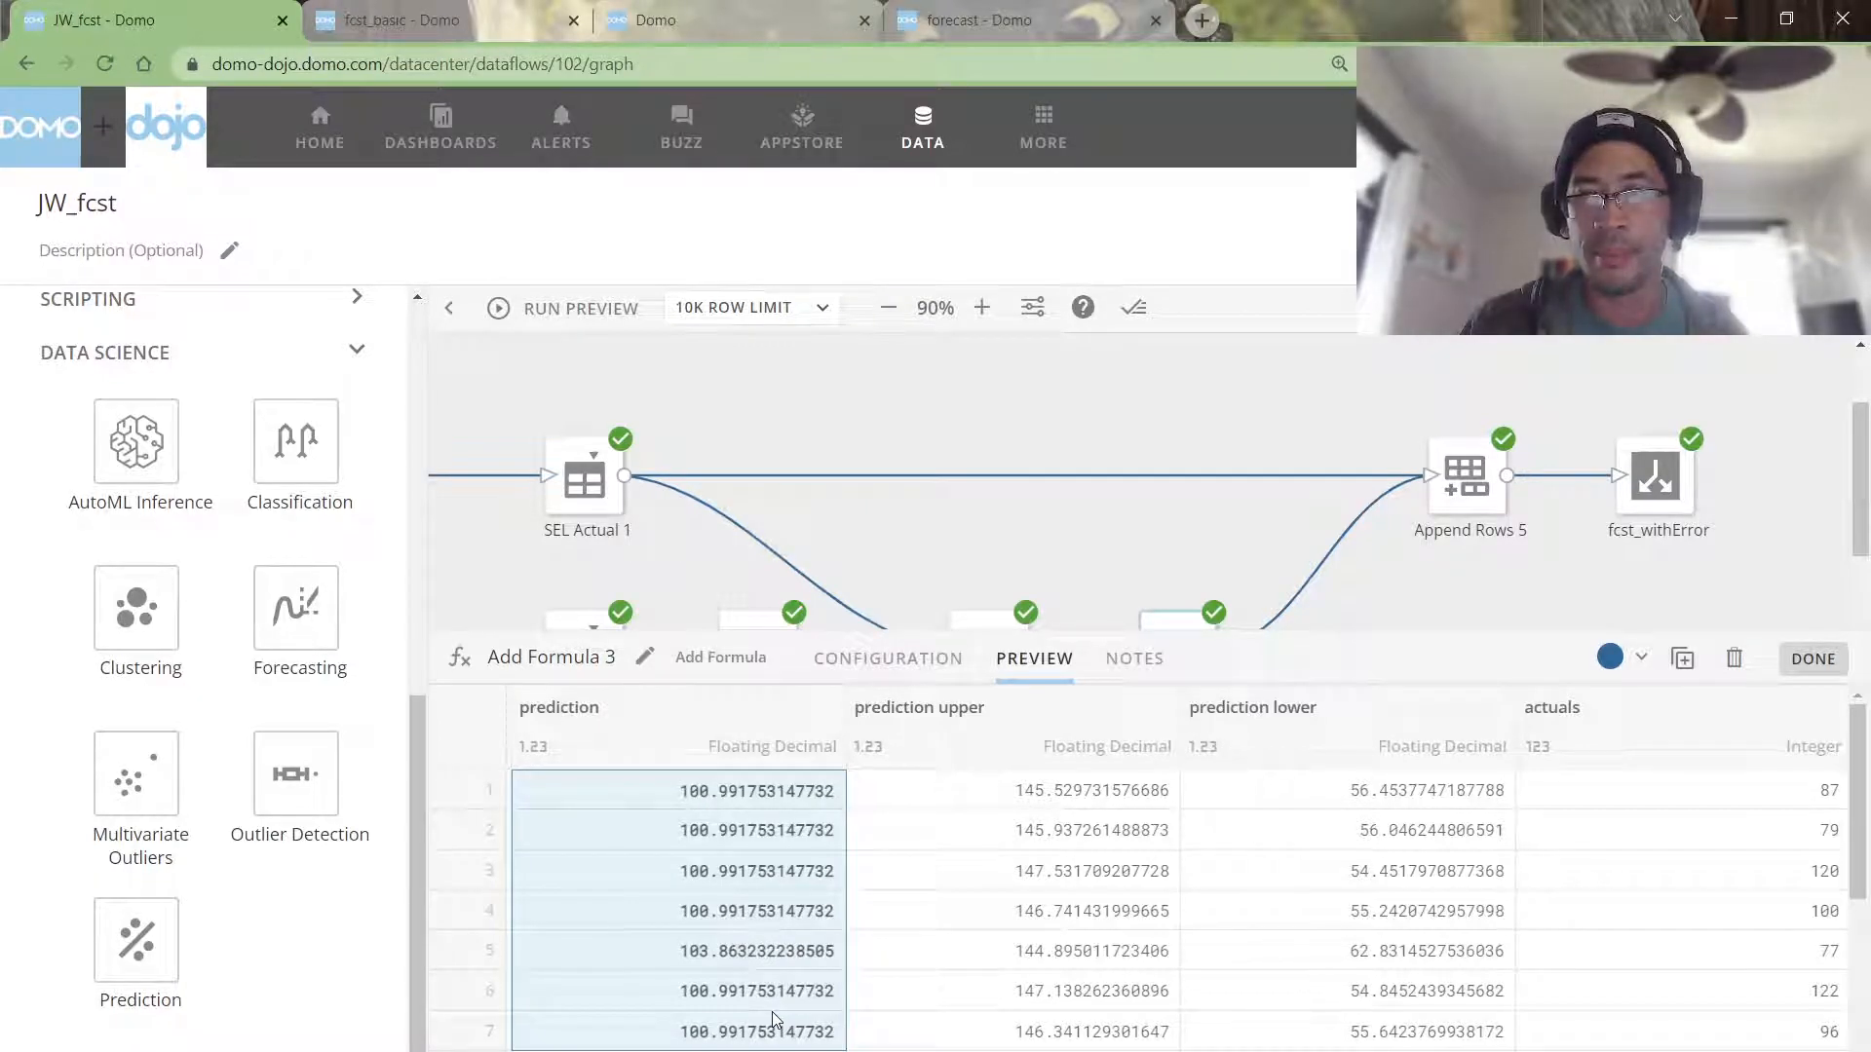
click(674, 788)
click(1698, 778)
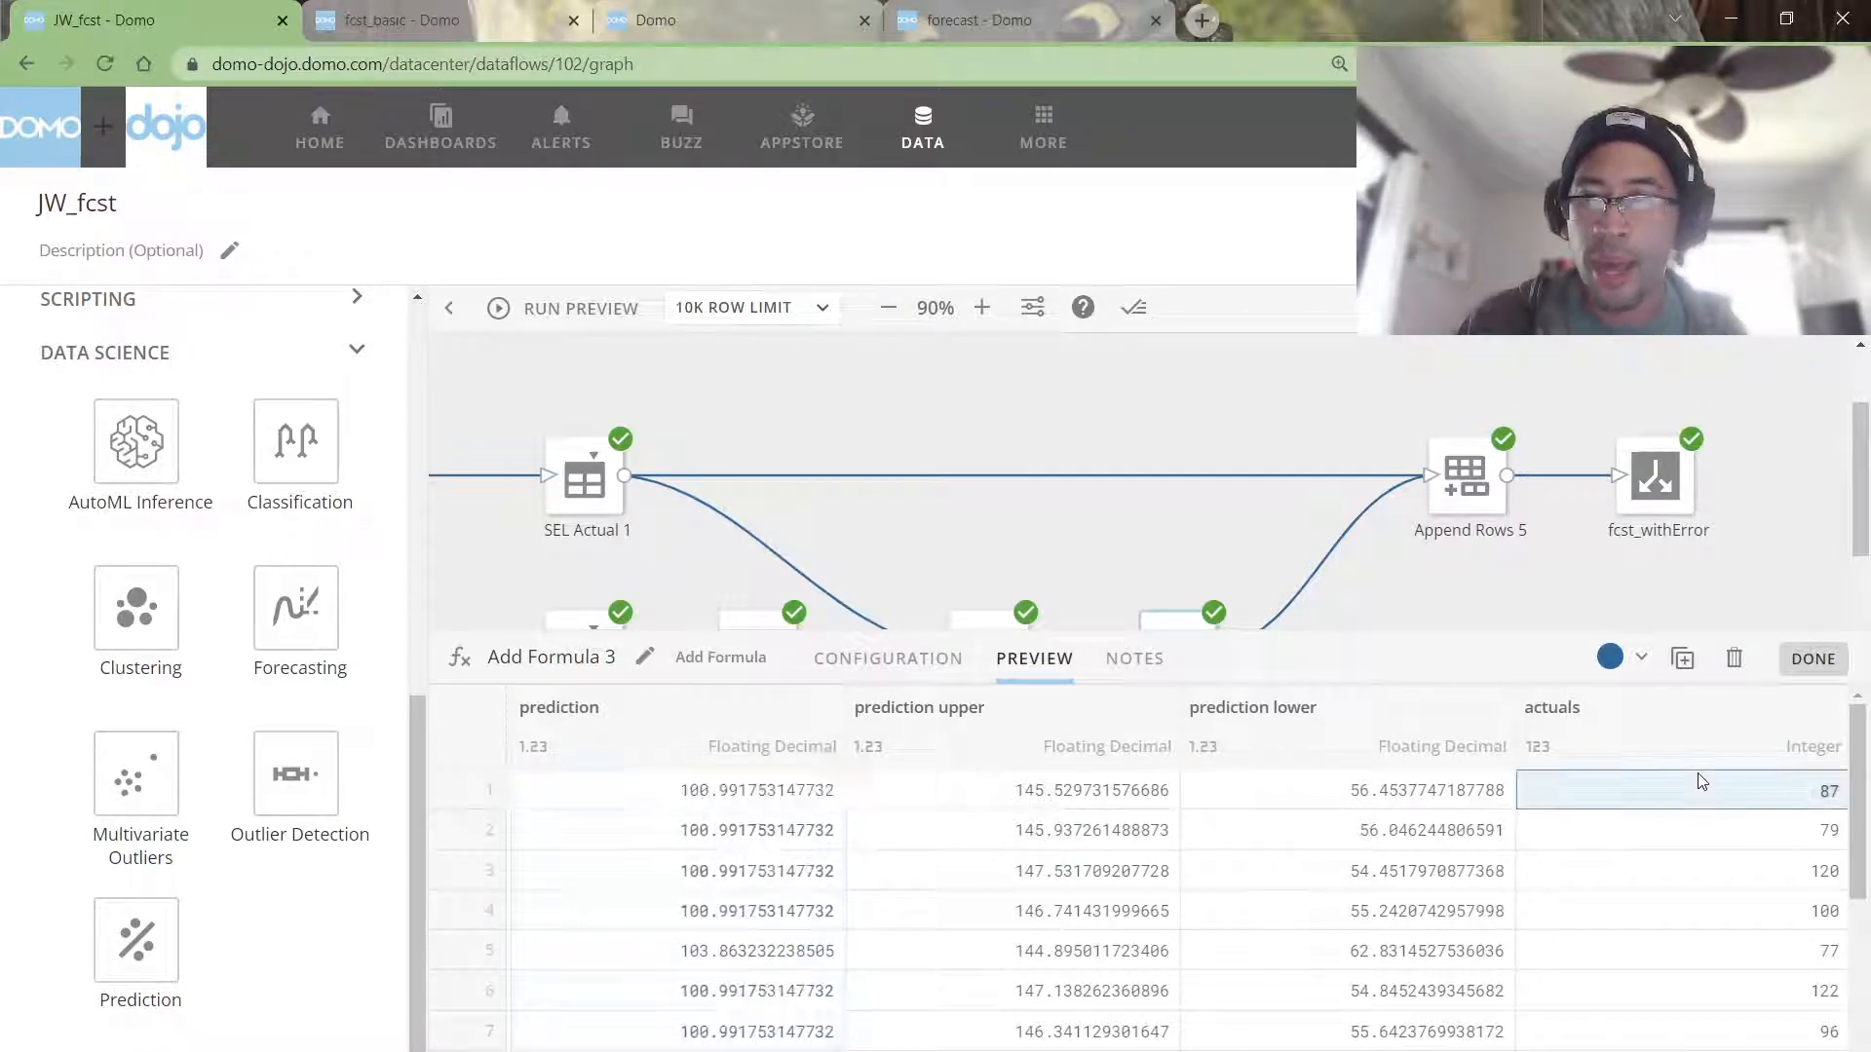
click(756, 806)
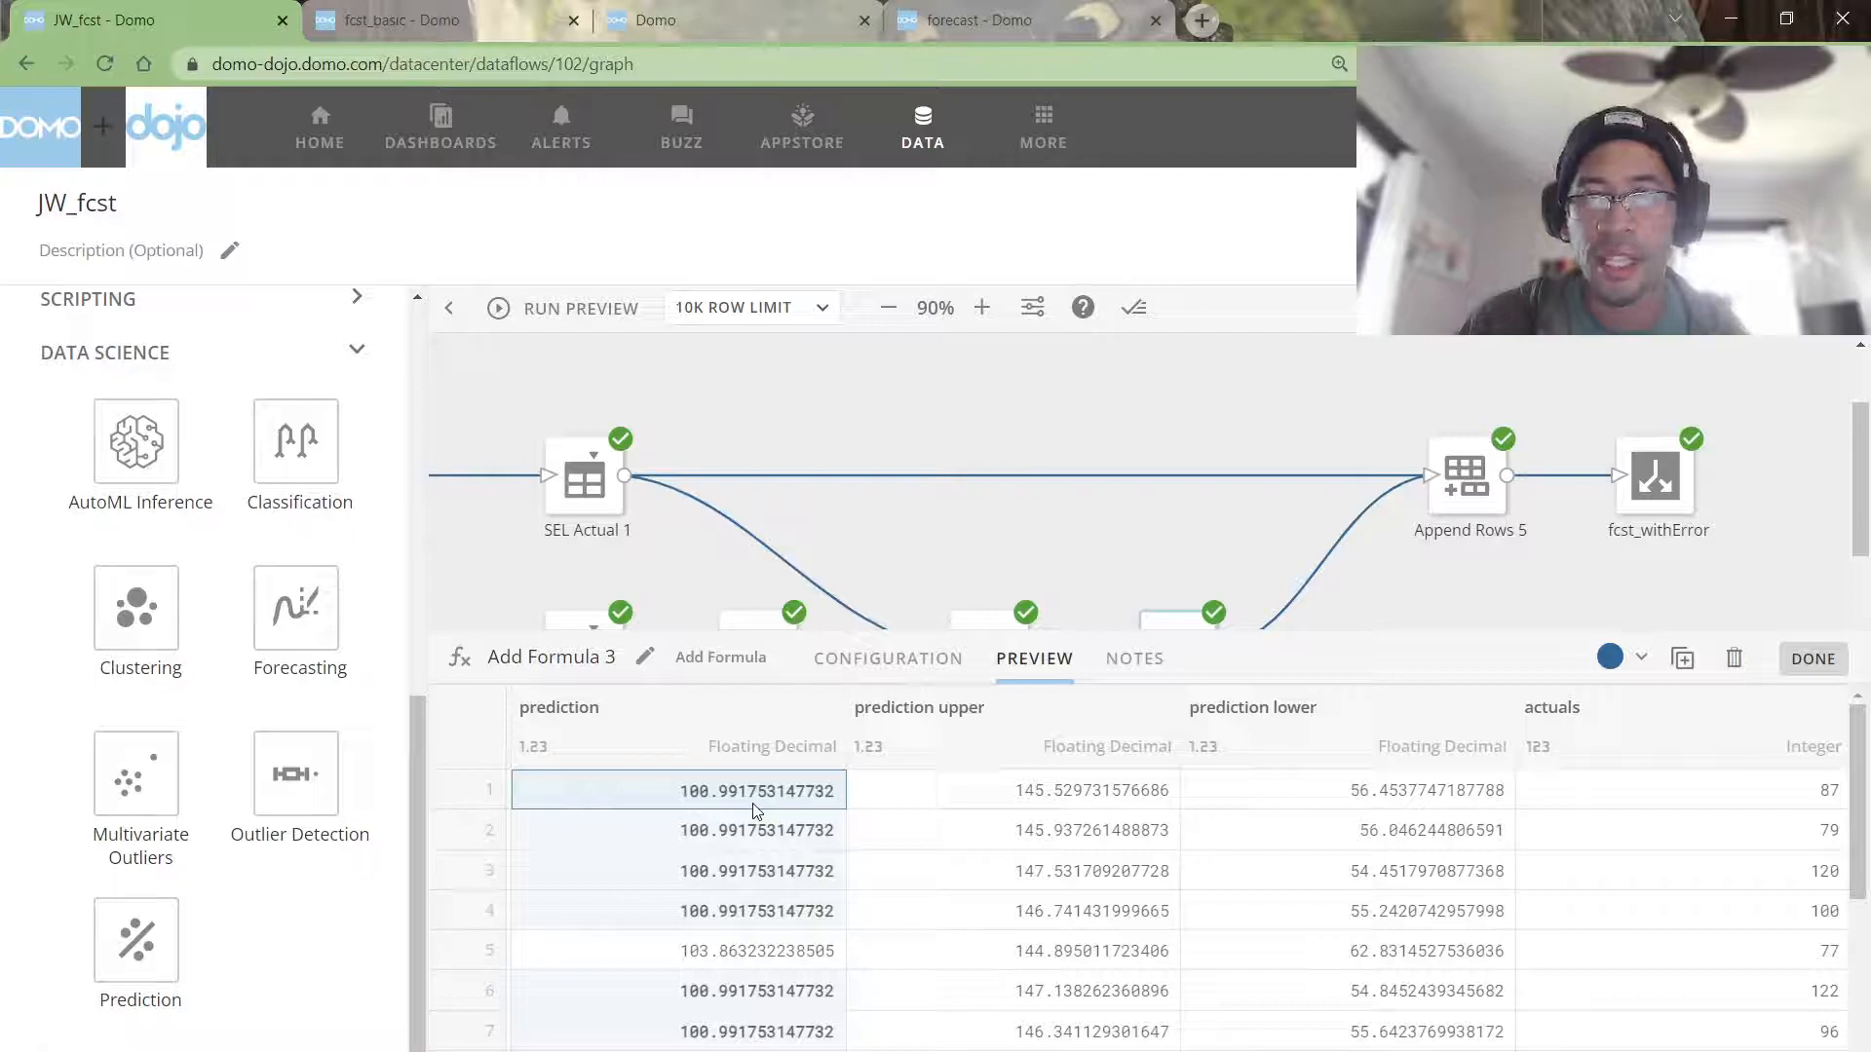
click(1051, 814)
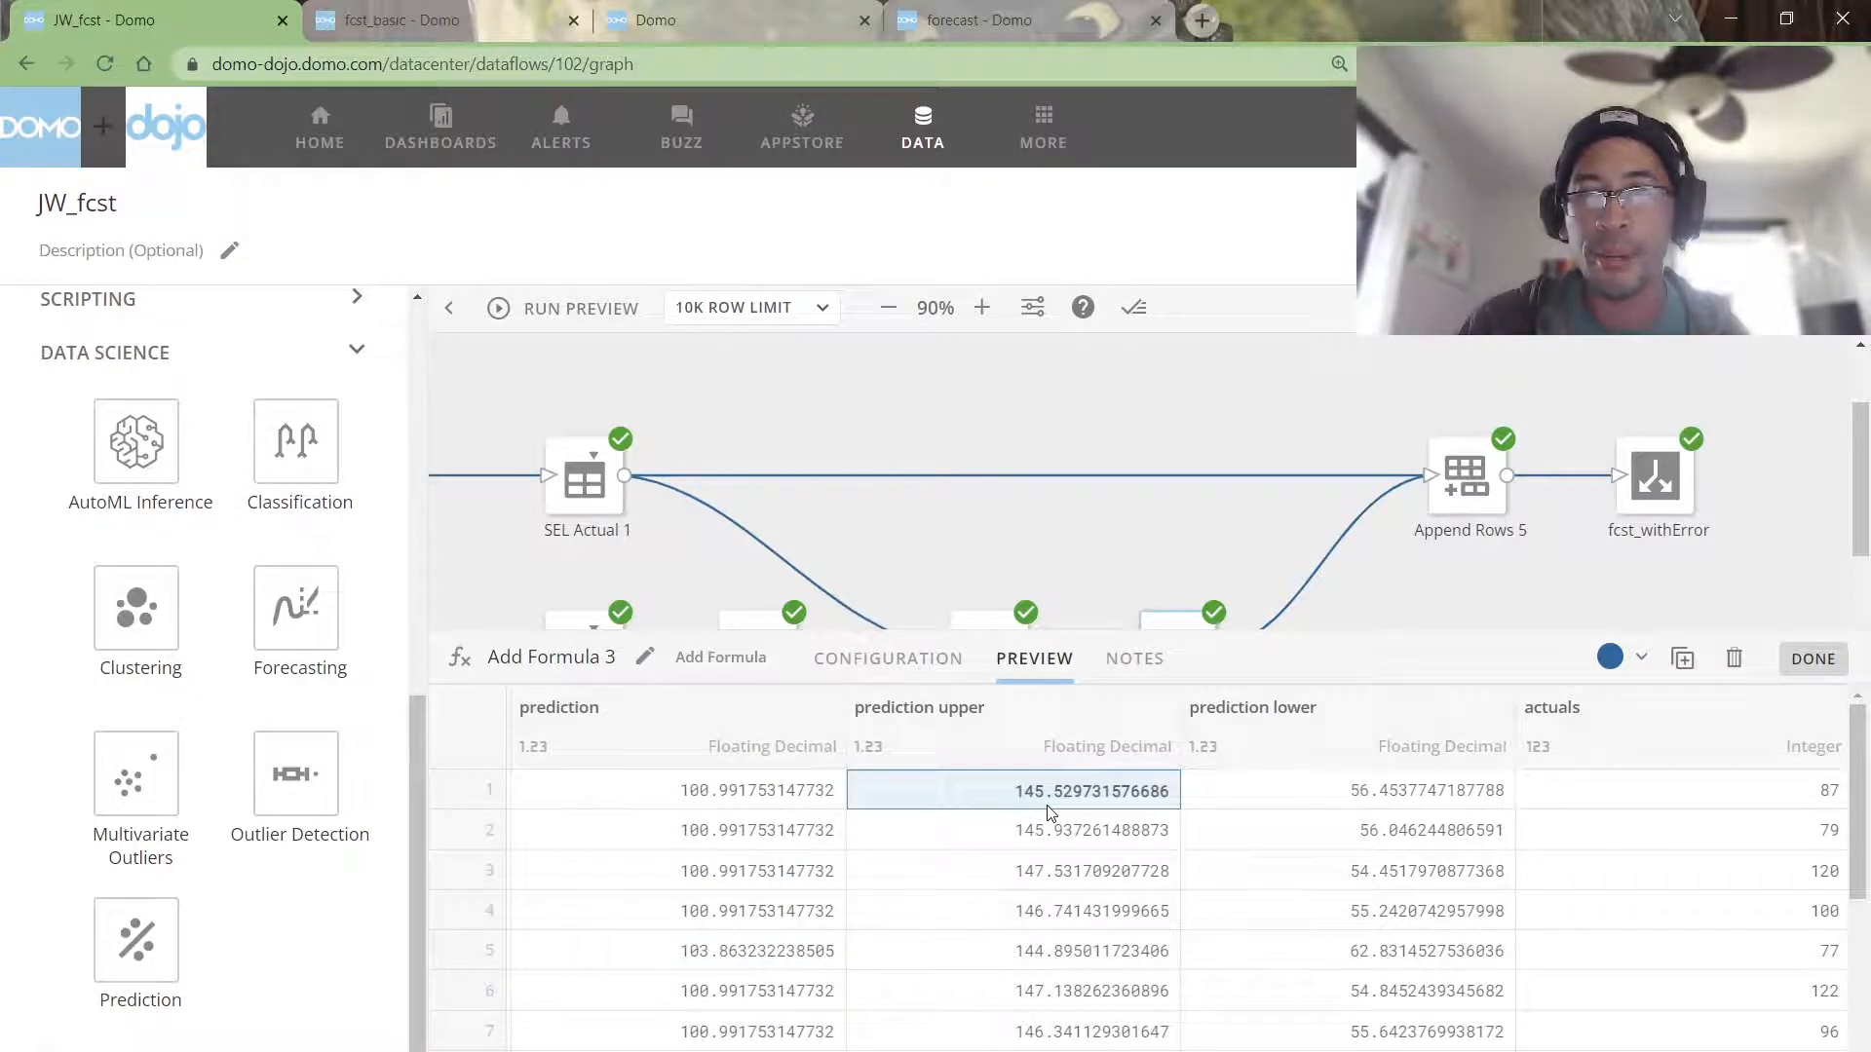
click(1250, 791)
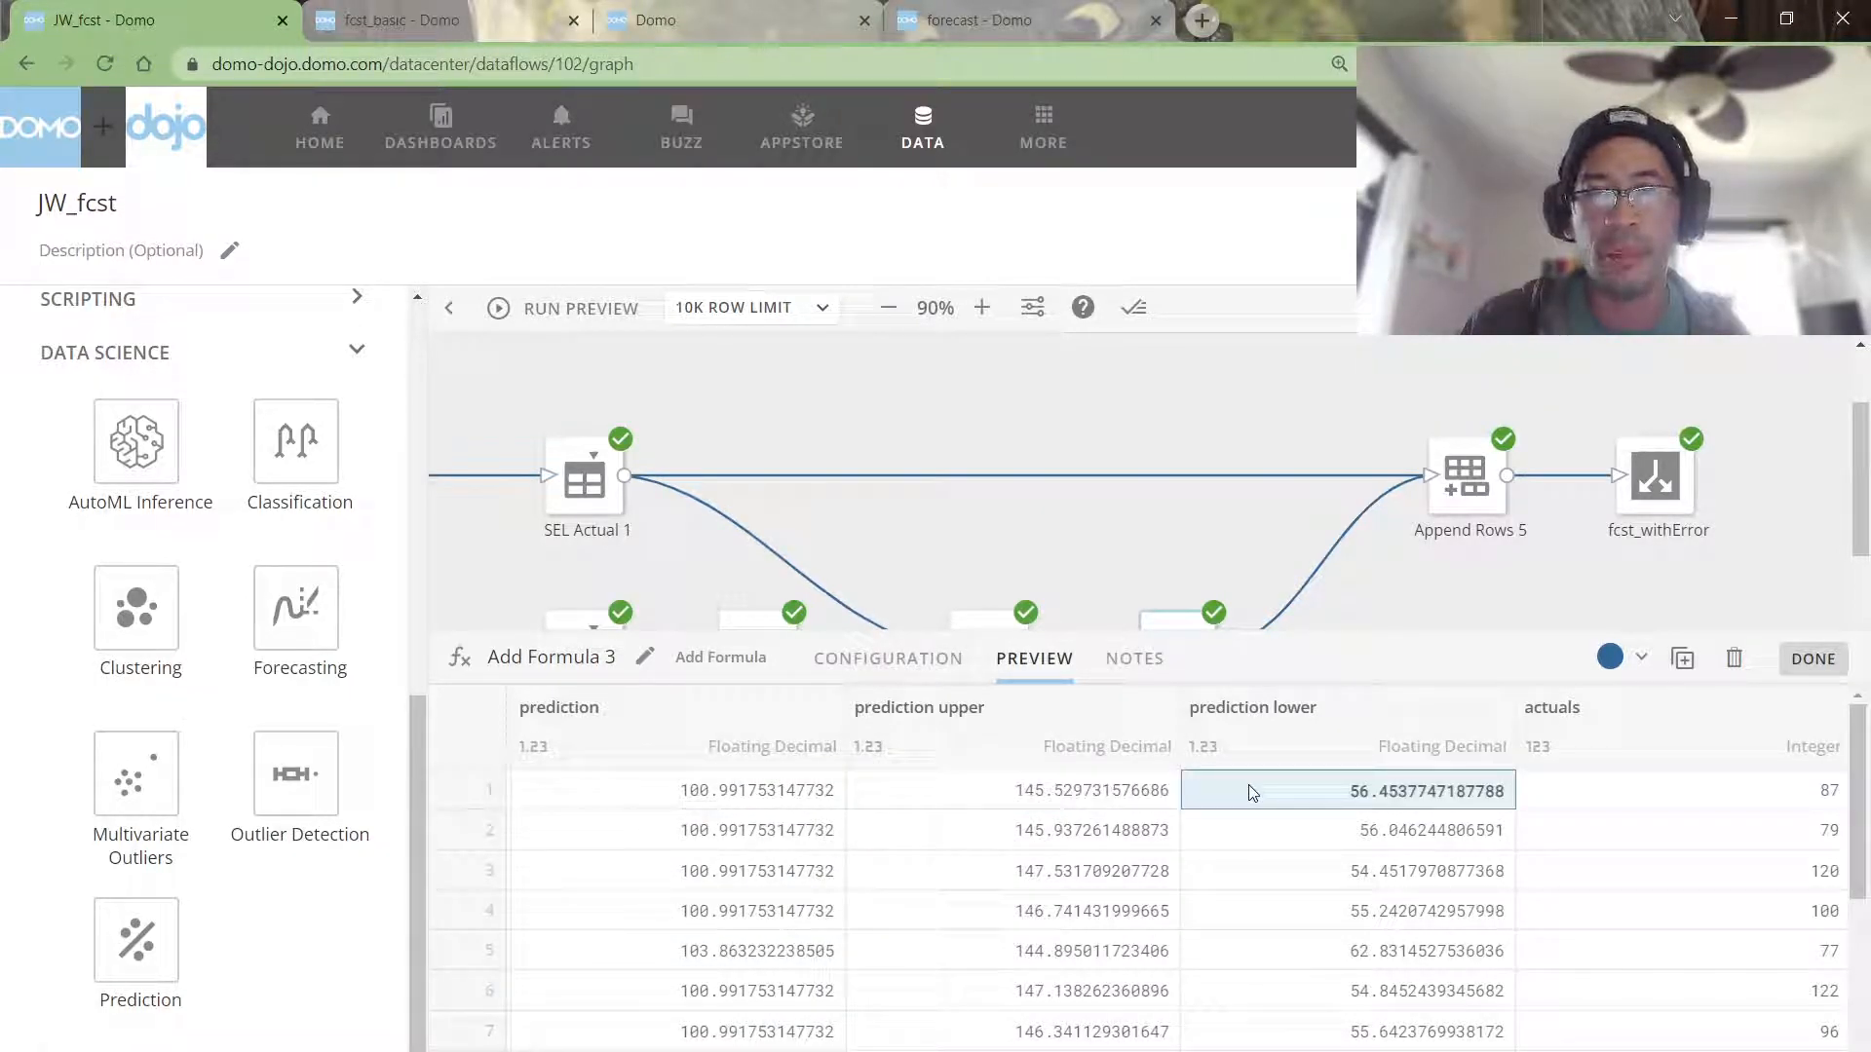
drag(1245, 794, 807, 803)
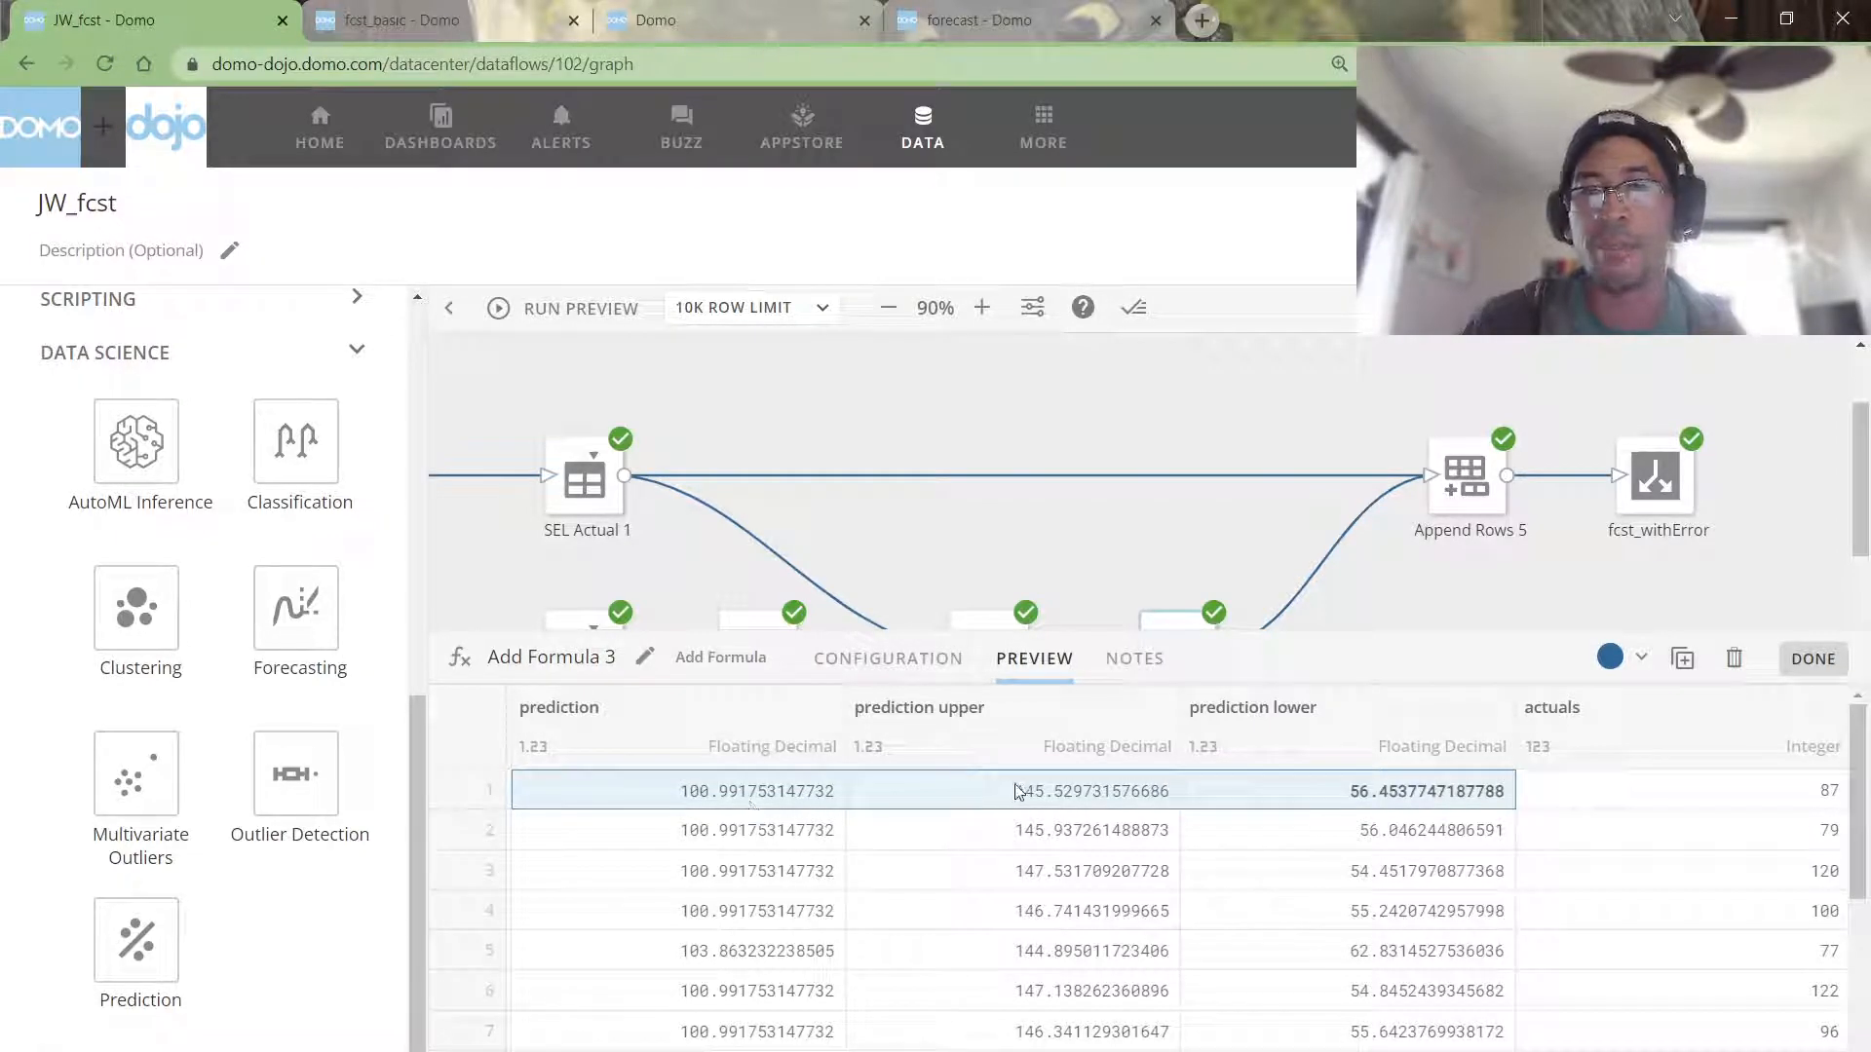
click(775, 789)
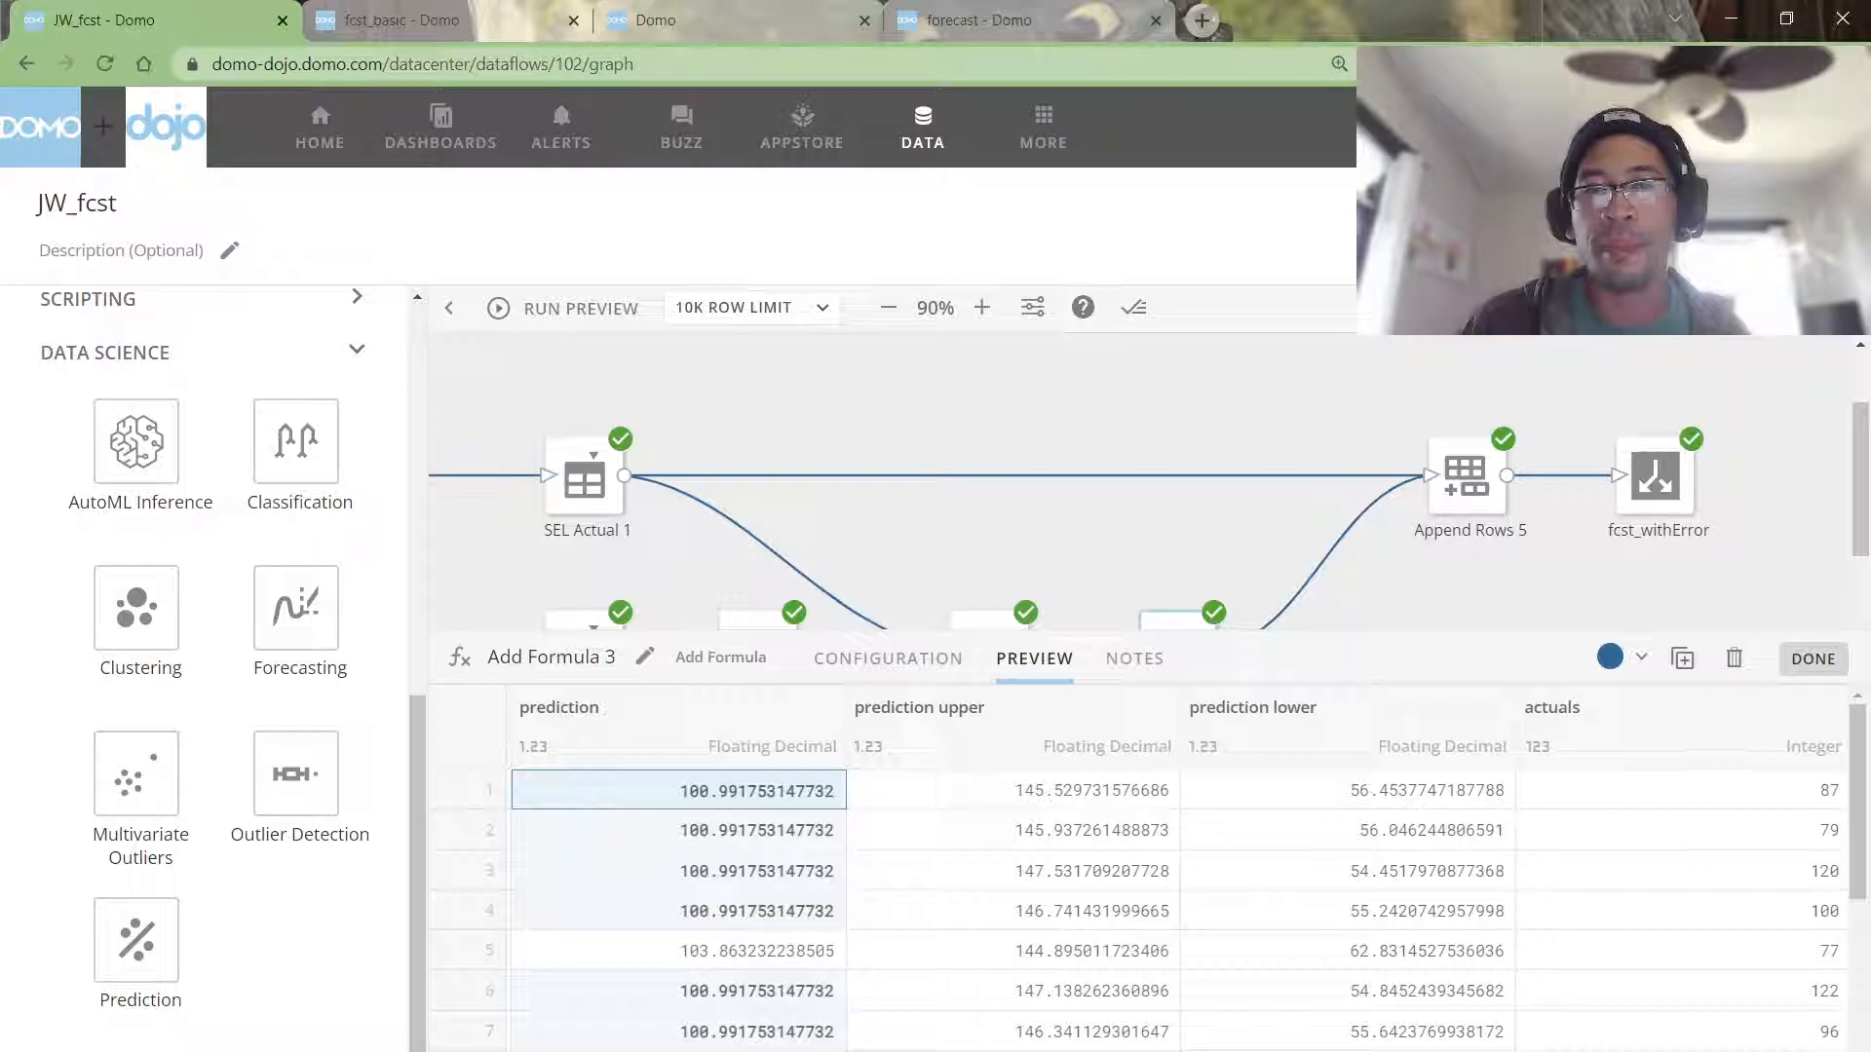
Step: Examine the abs_error column against actuals in the Add Formula 3 preview and inspect the formula that calculates it
scroll(1169, 877, right, 3)
click(1625, 791)
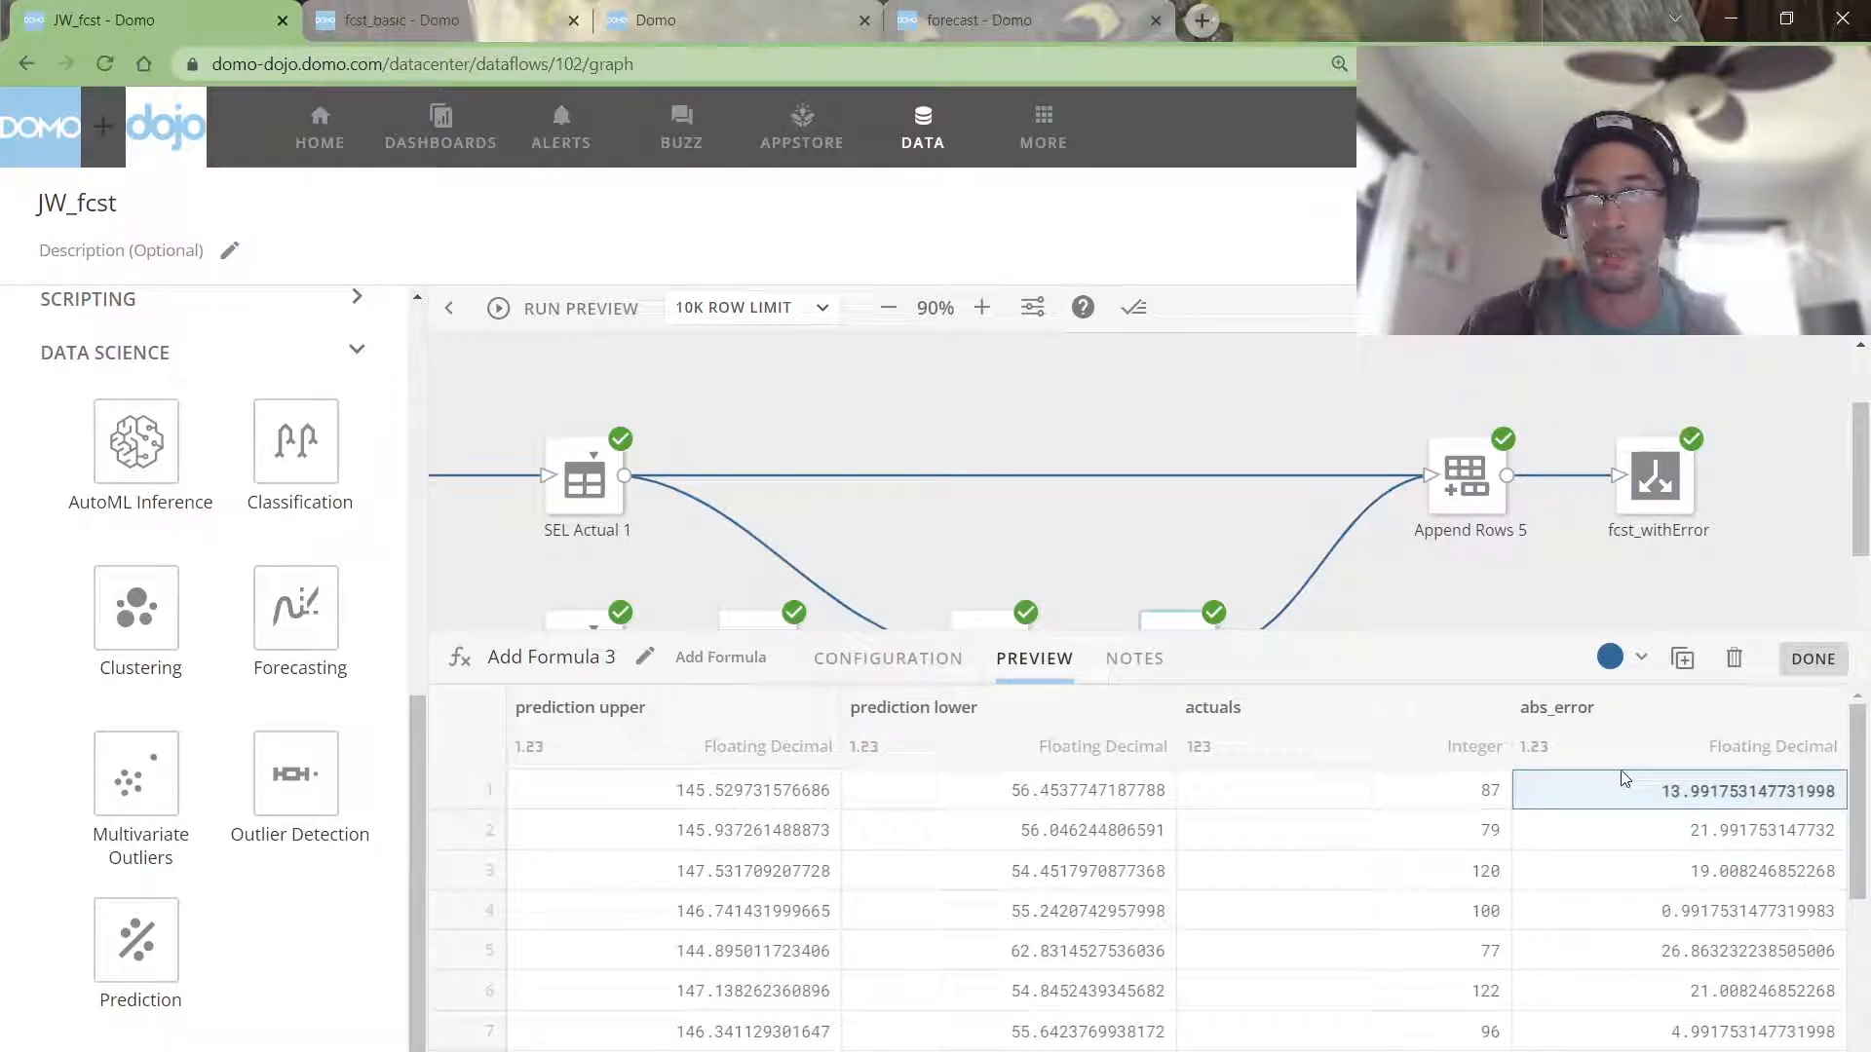
click(1490, 791)
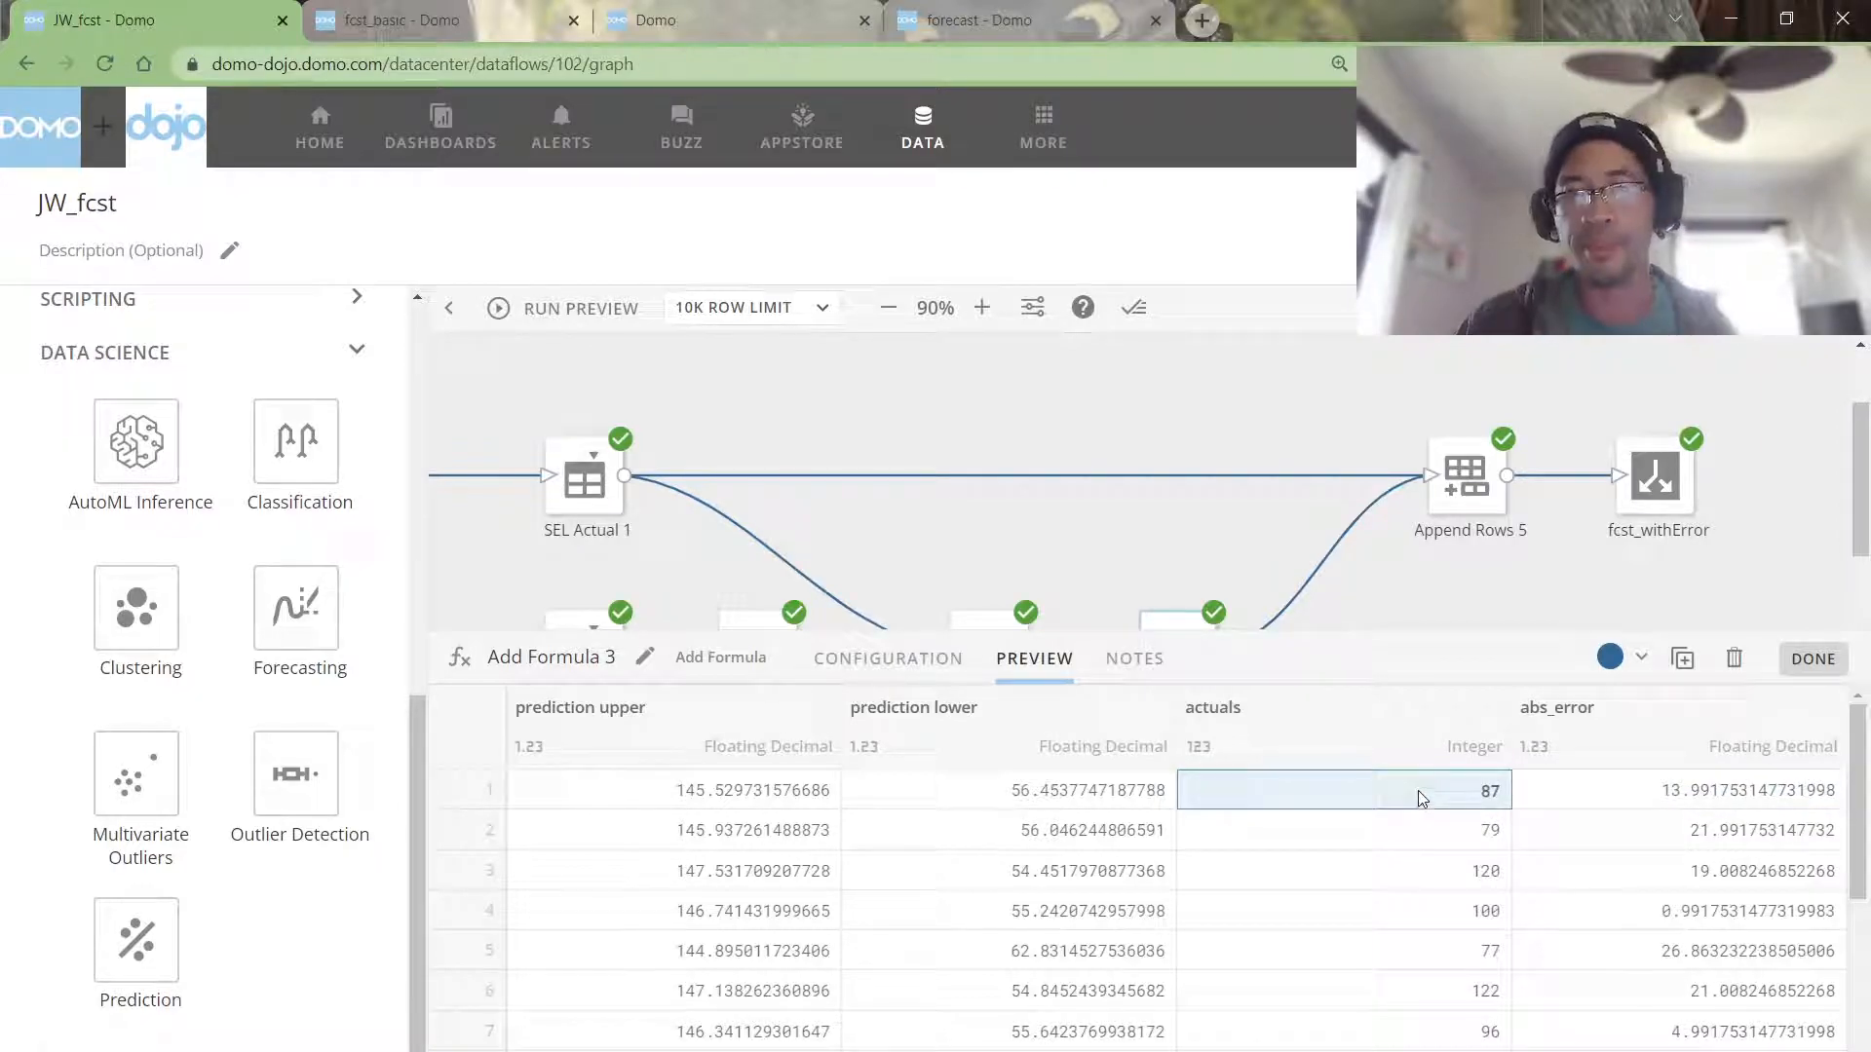
click(1590, 793)
drag(1595, 812, 1646, 984)
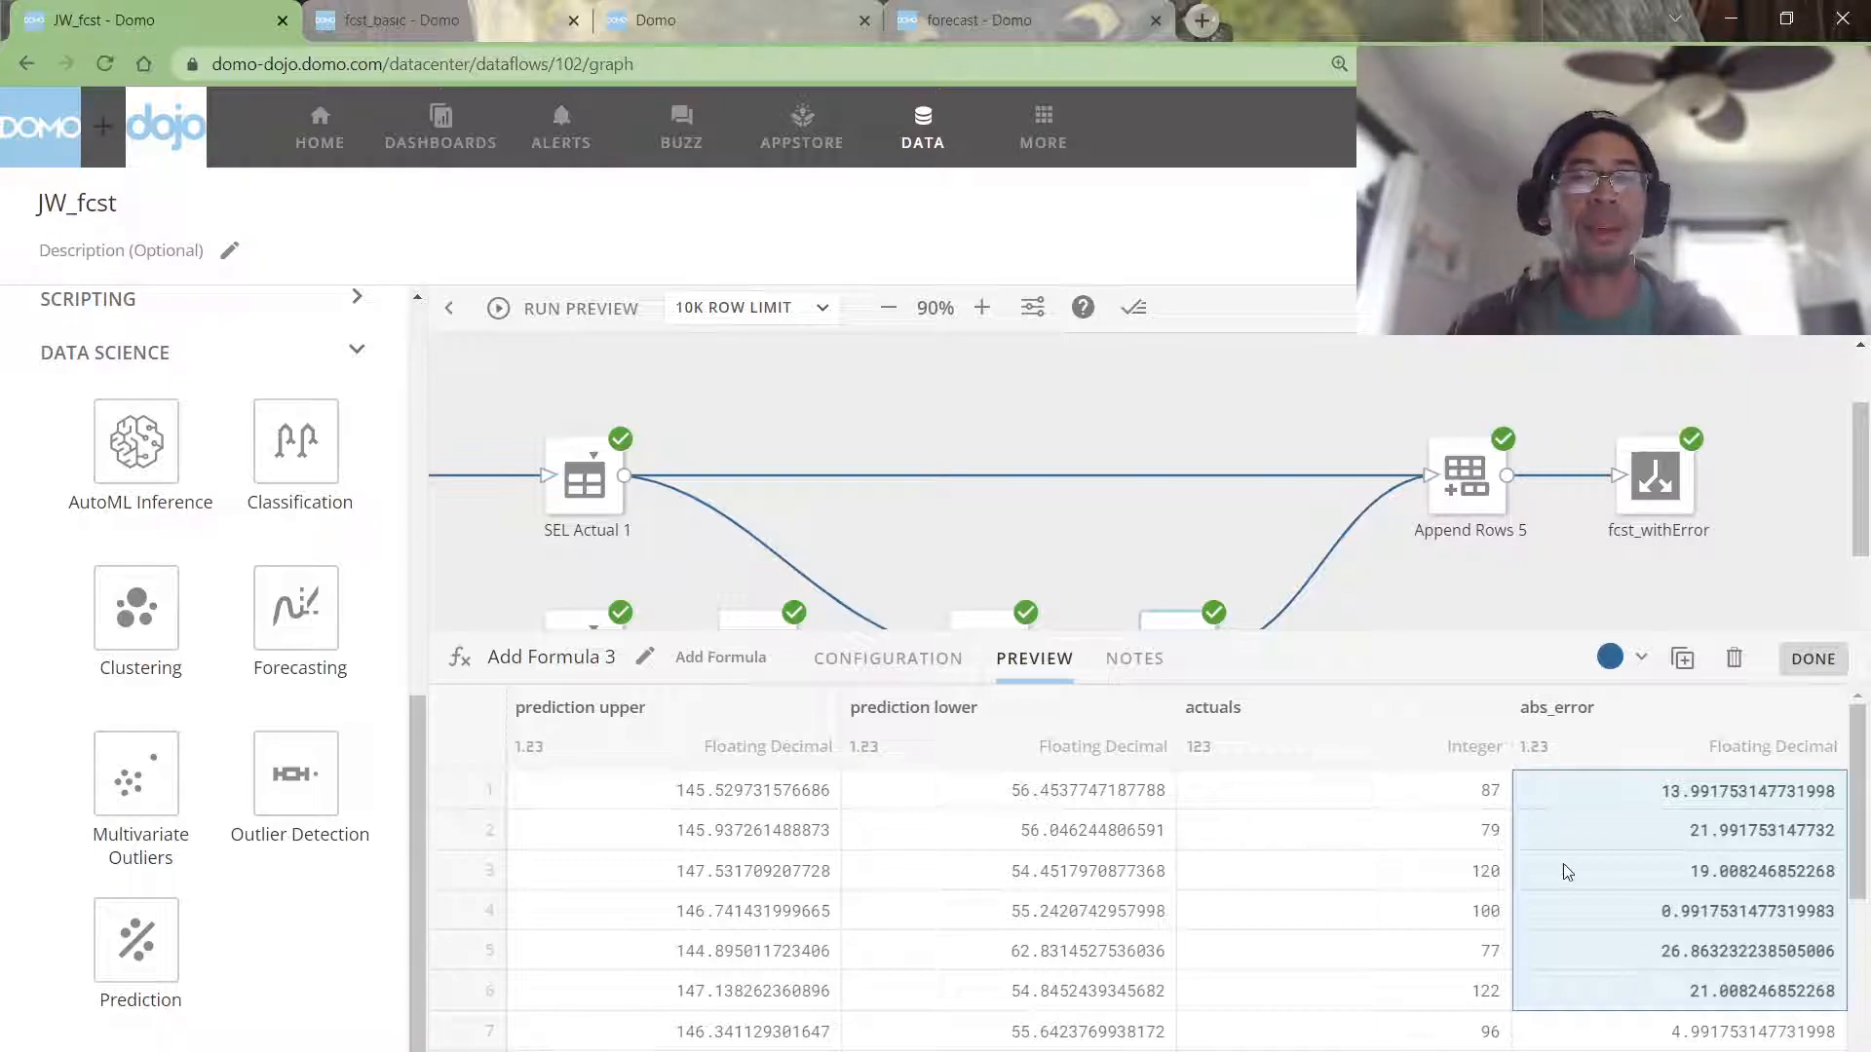
click(918, 674)
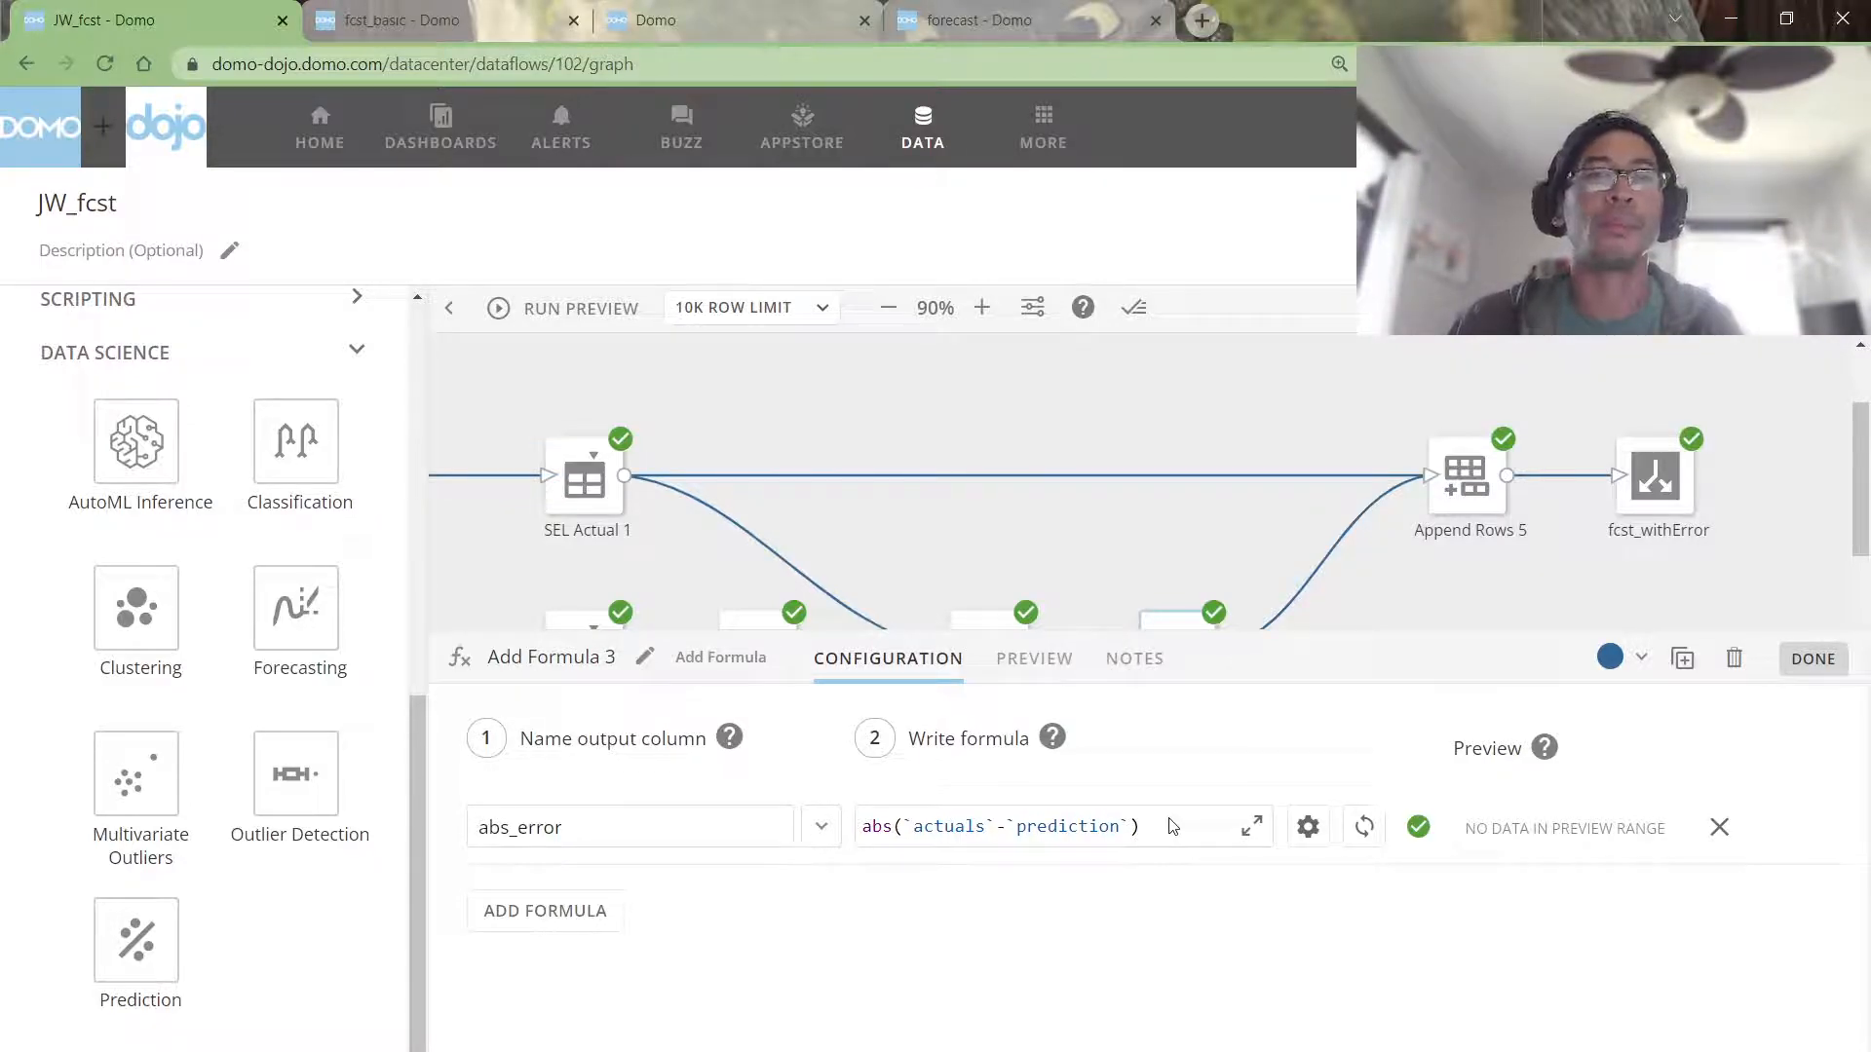
Step: Switch to the Excel cost example, review its guess, error, fine and resulting cost cells, and return to Domo
key(alt+Tab)
key(alt+Tab)
key(Tab)
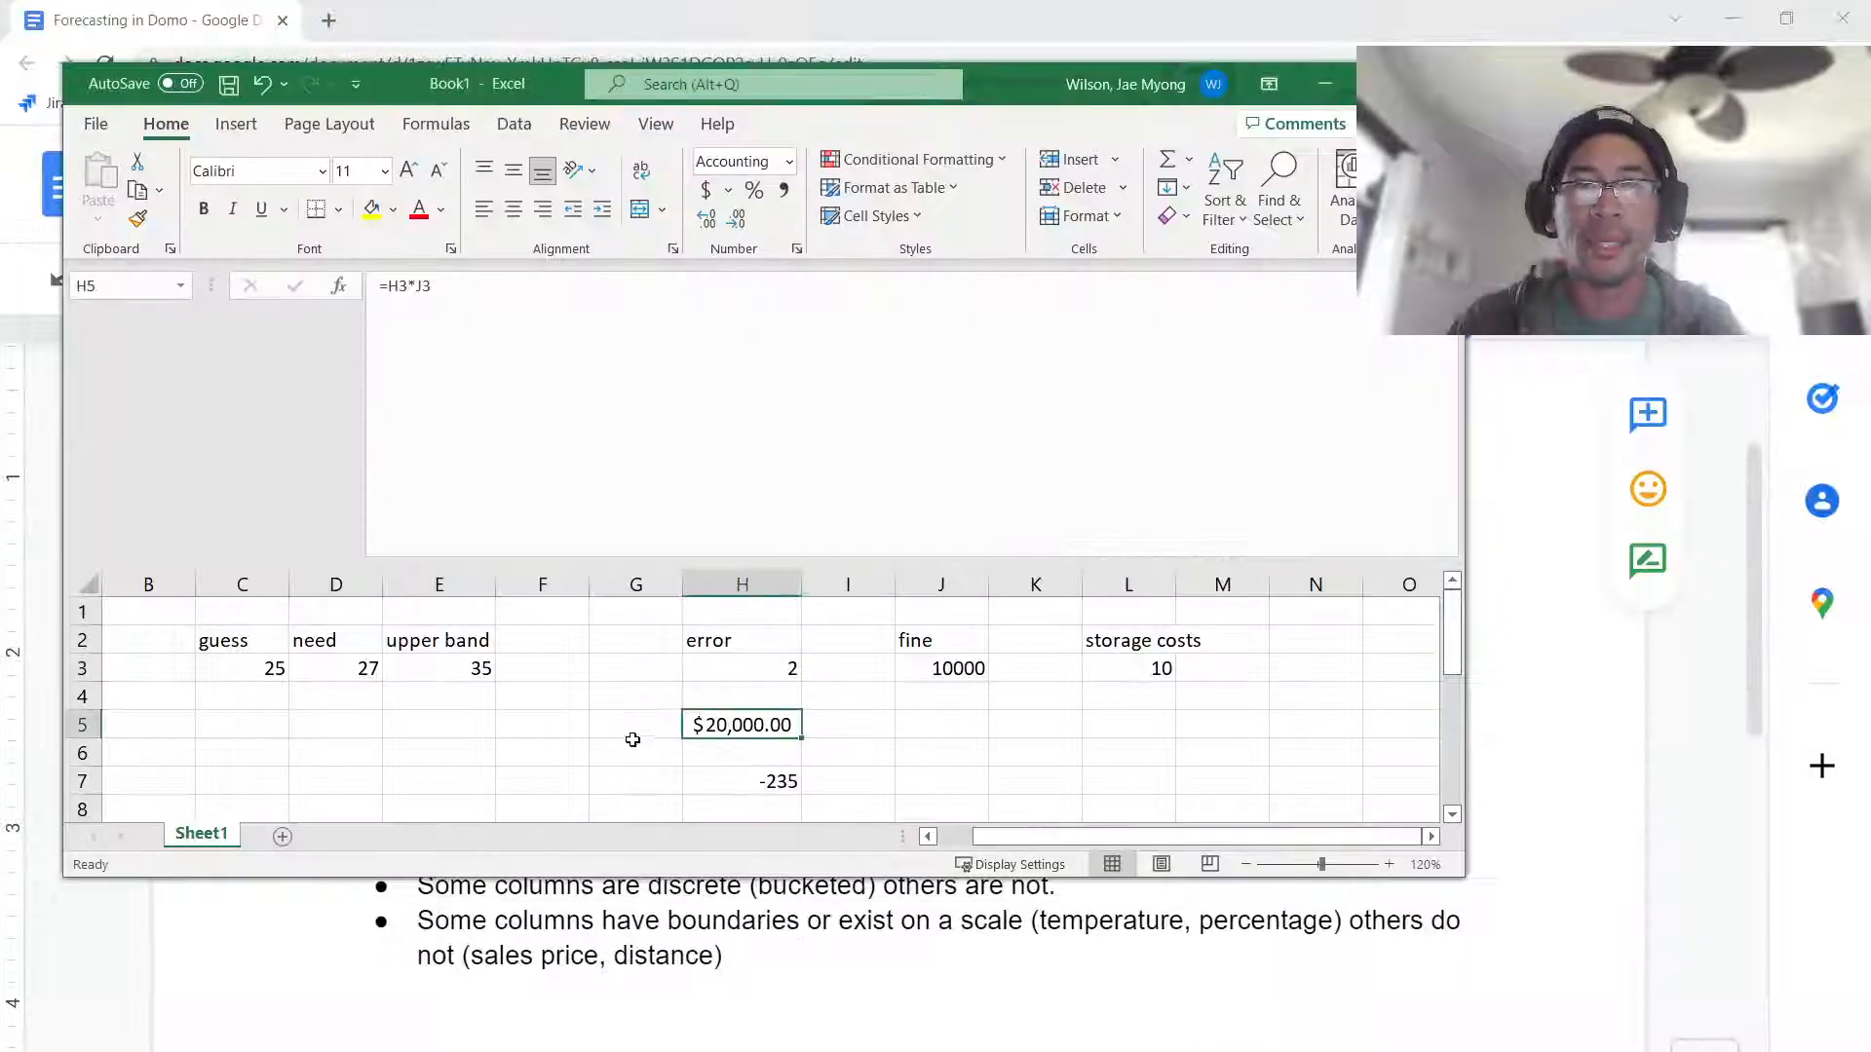
drag(243, 665, 1124, 663)
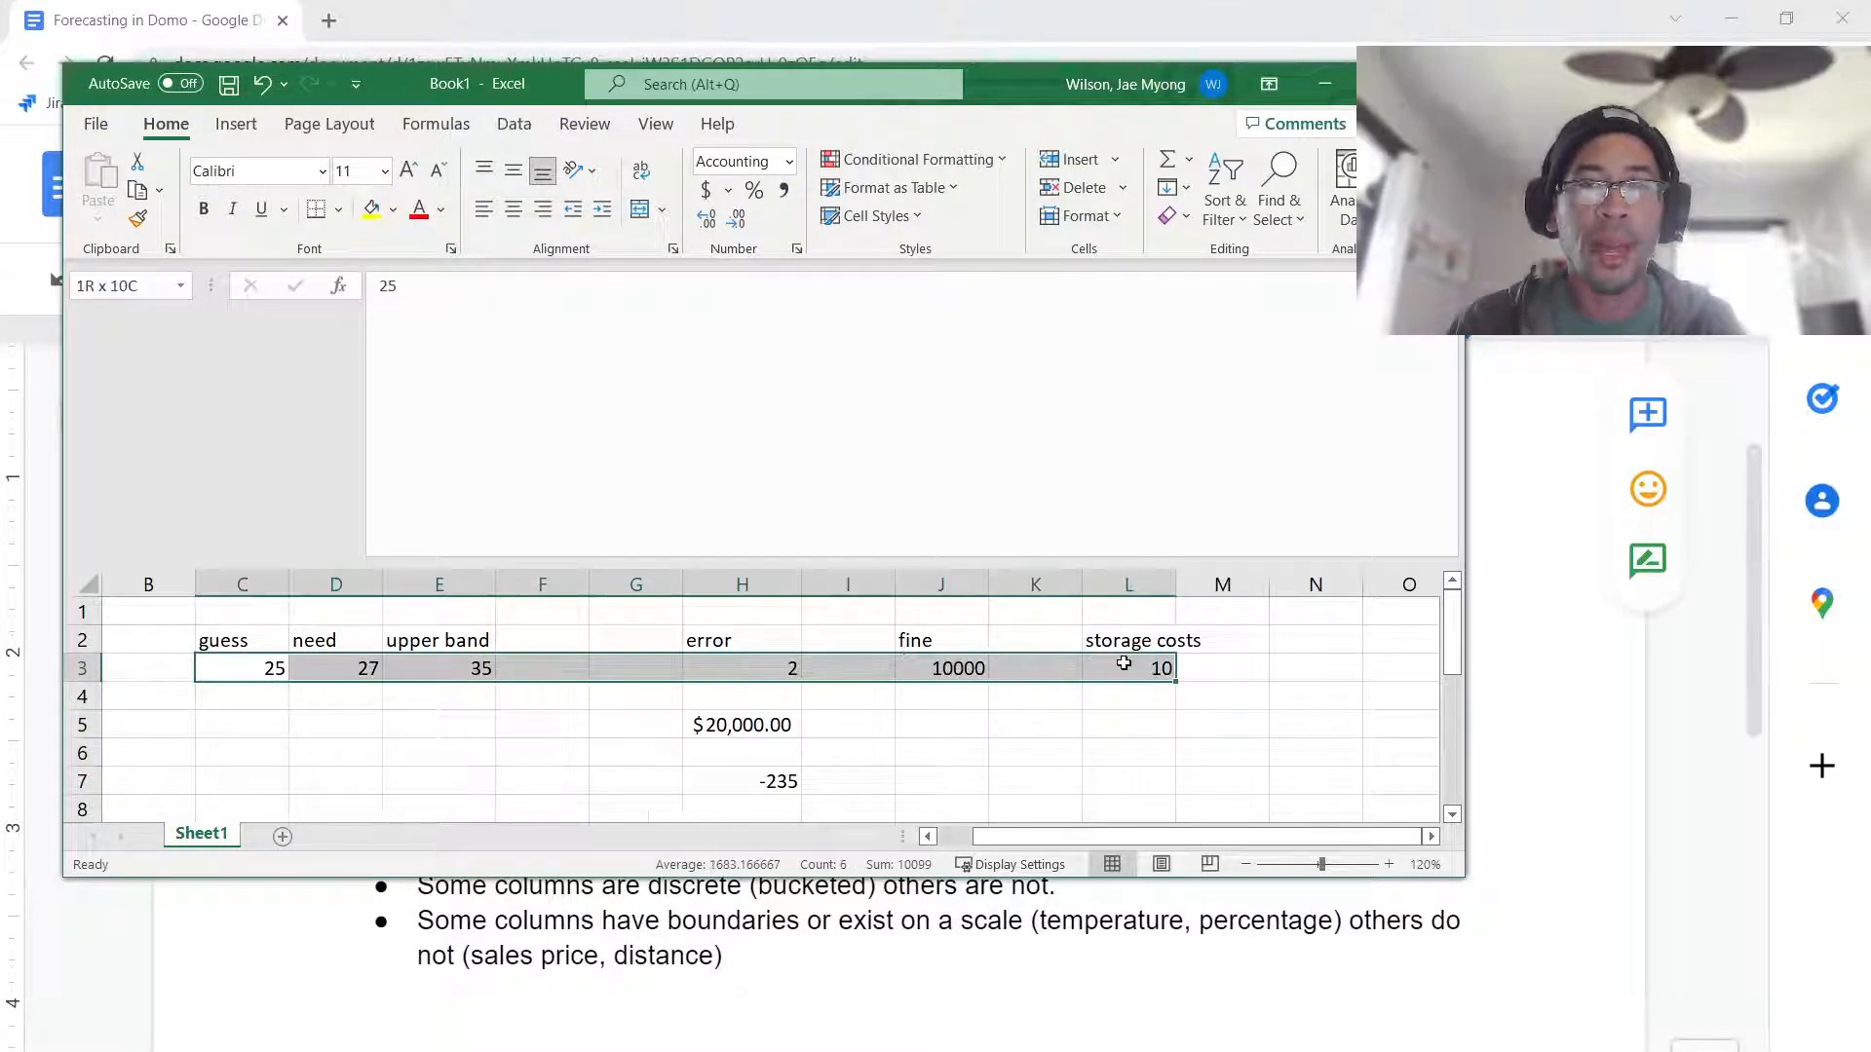
drag(792, 669, 954, 673)
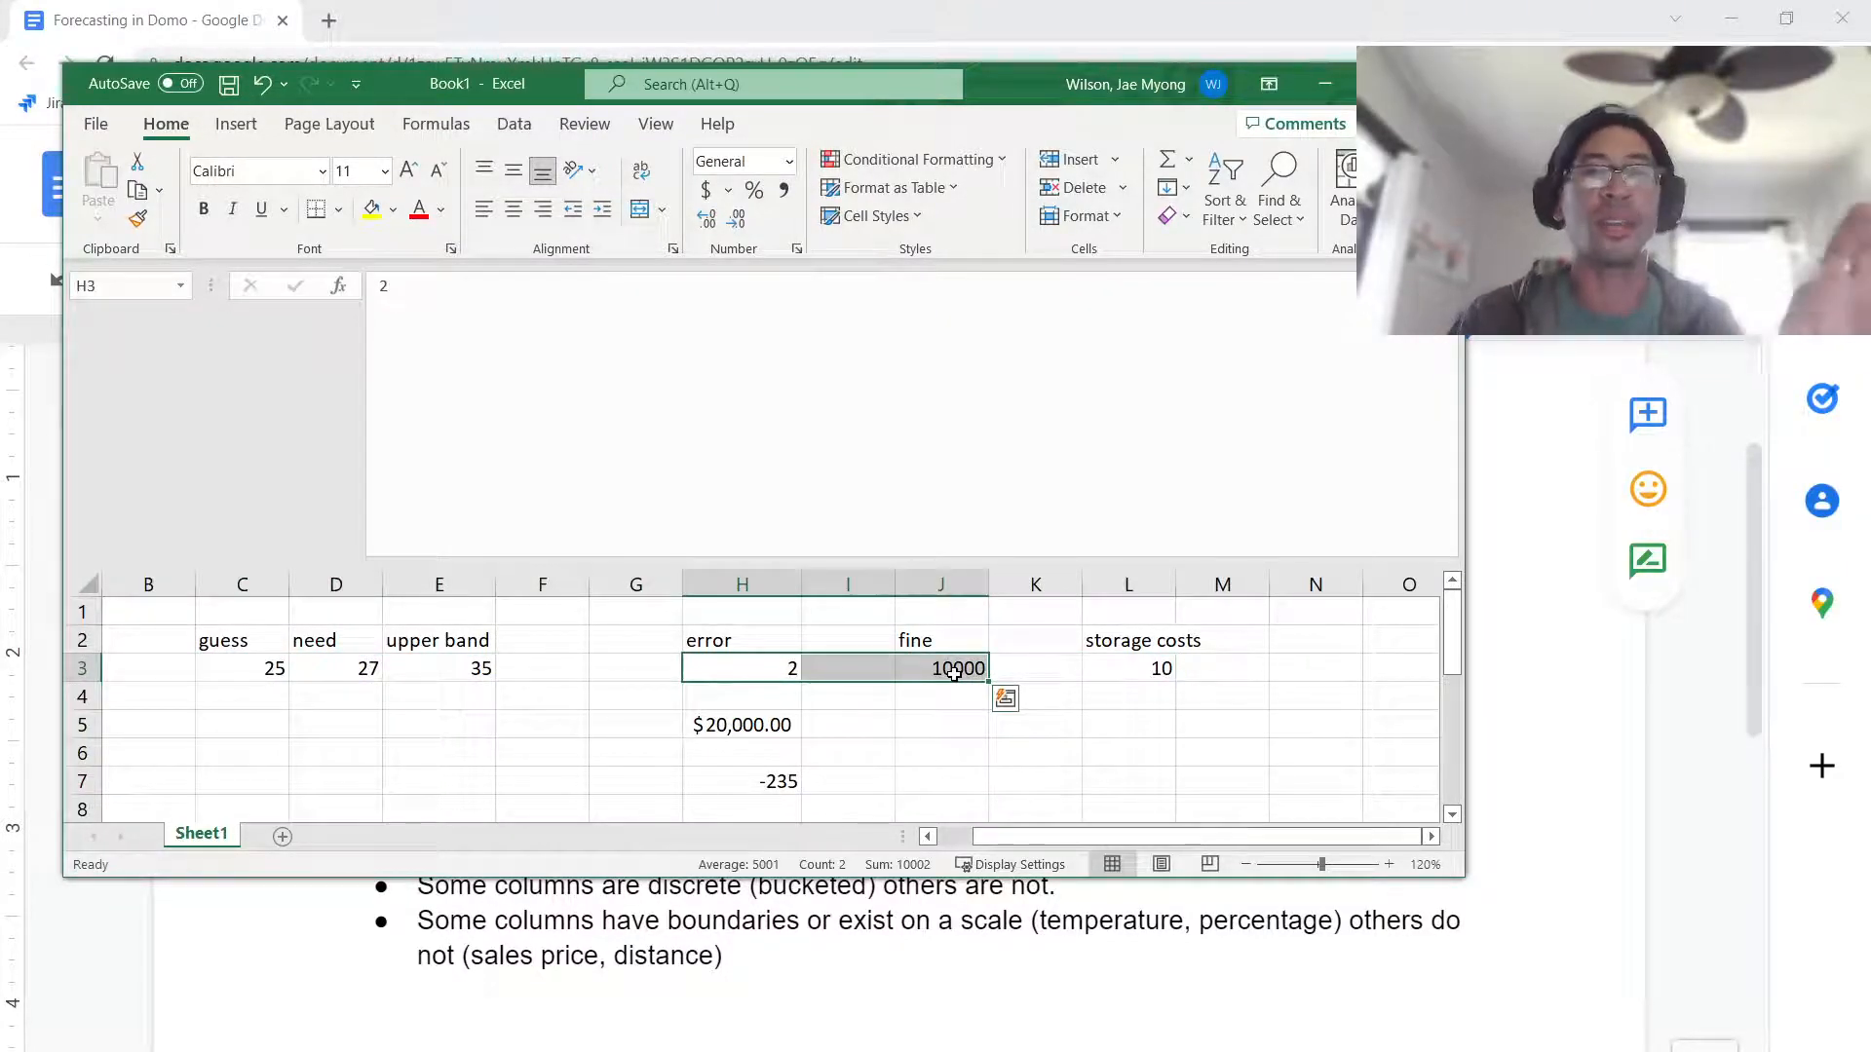
click(746, 667)
drag(746, 668, 745, 763)
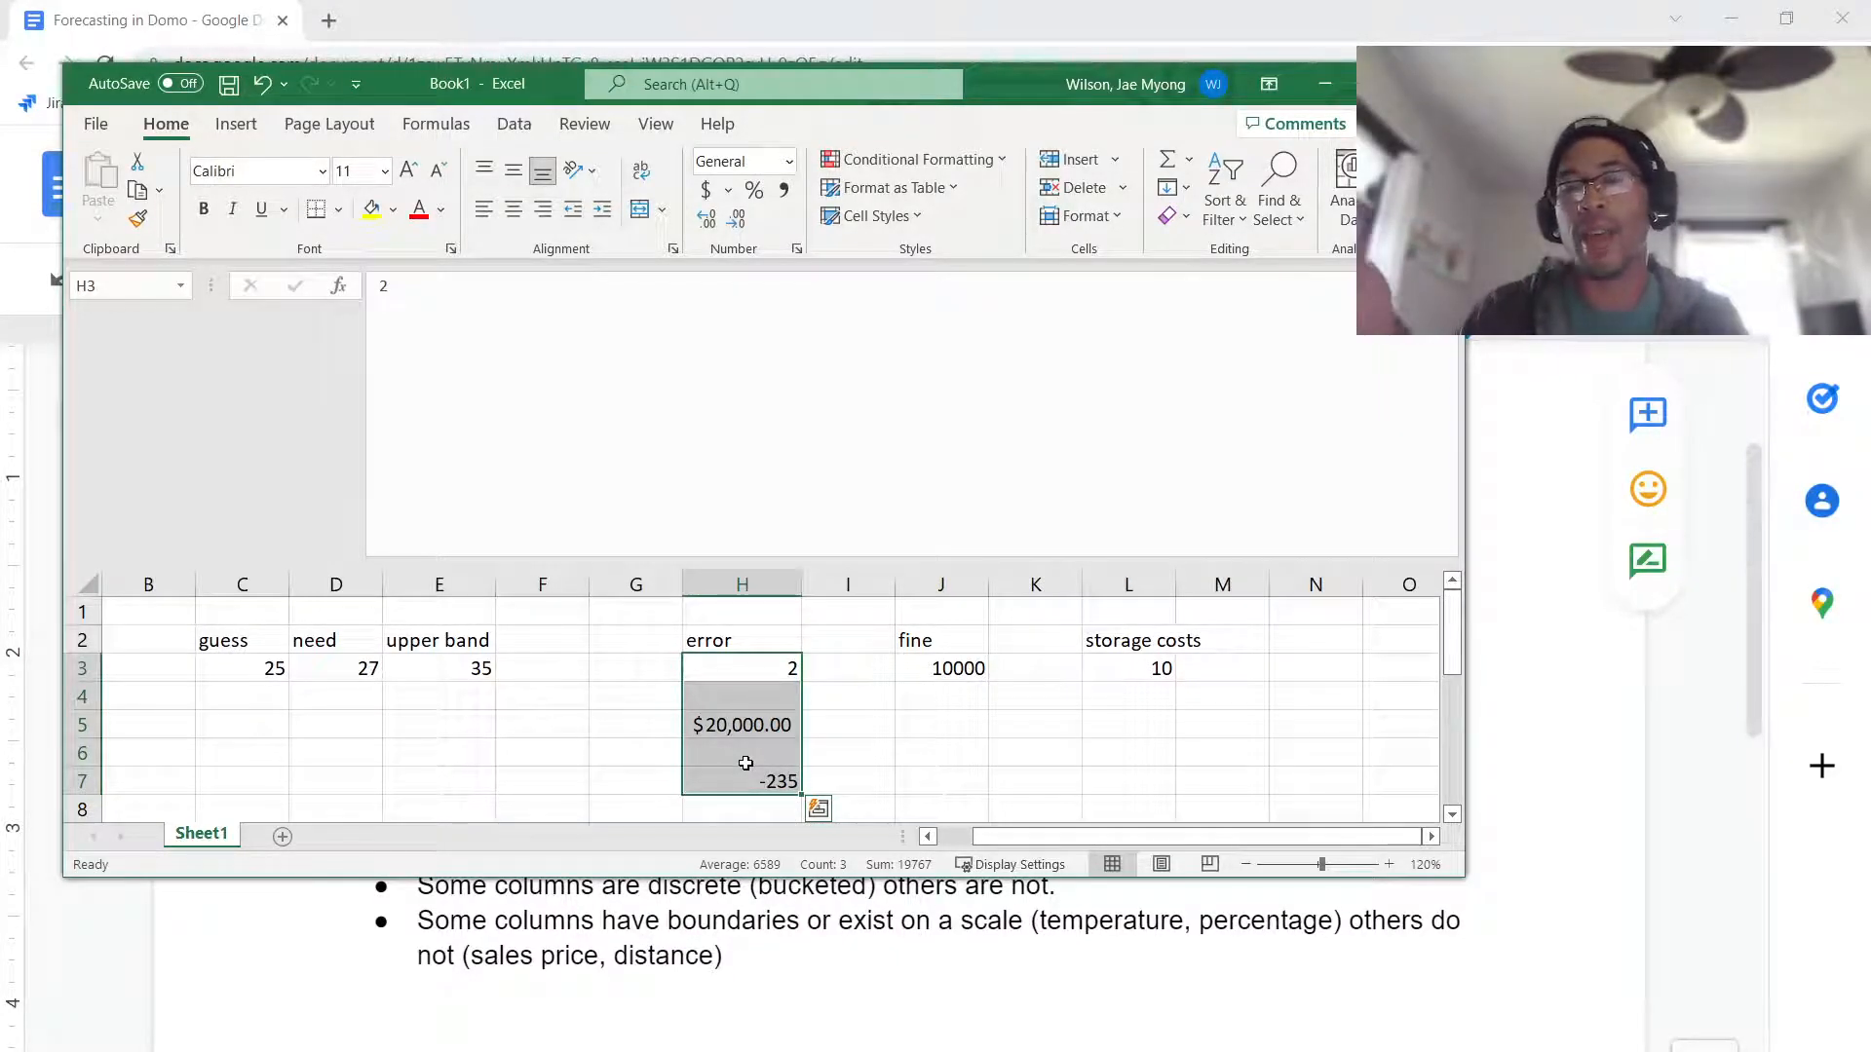
key(alt+Tab)
key(alt+Tab)
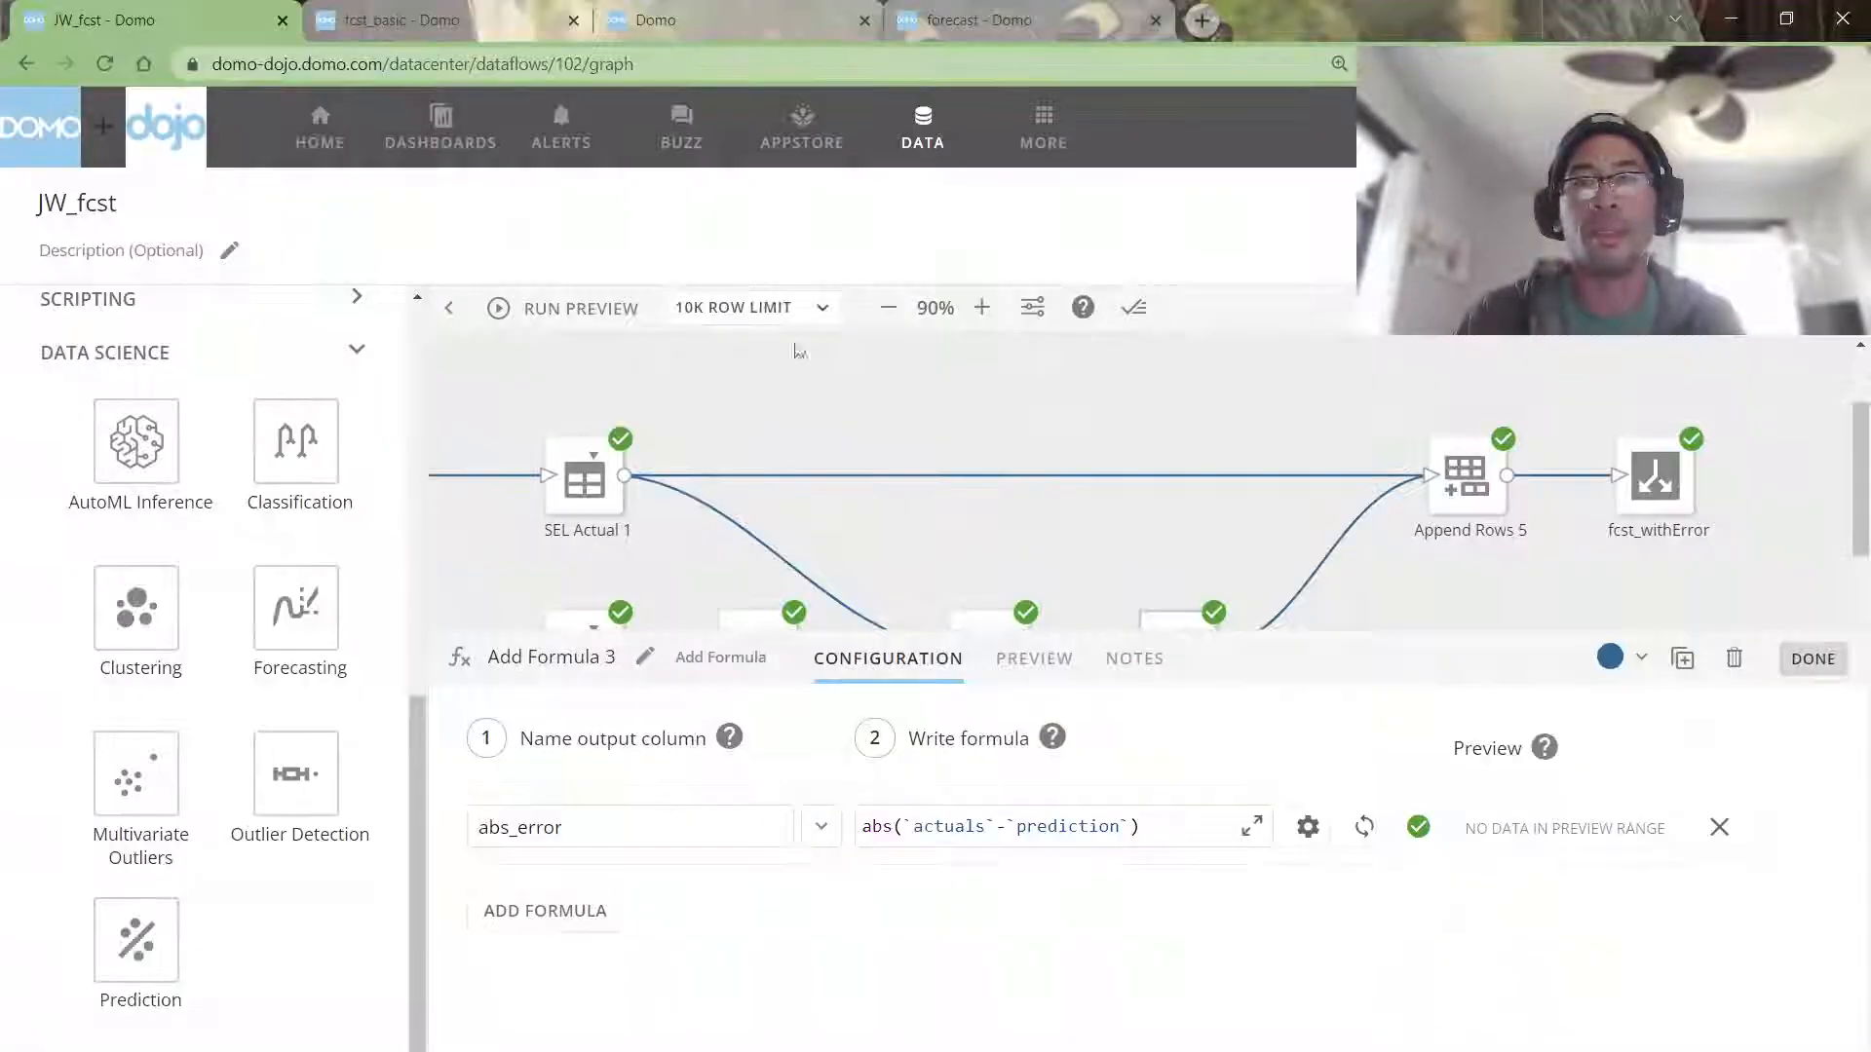
Step: Locate the Append Rows 5 tile in the dataflow and recheck the date column in the Add Formula 3 preview
click(1154, 573)
drag(1086, 553, 1169, 575)
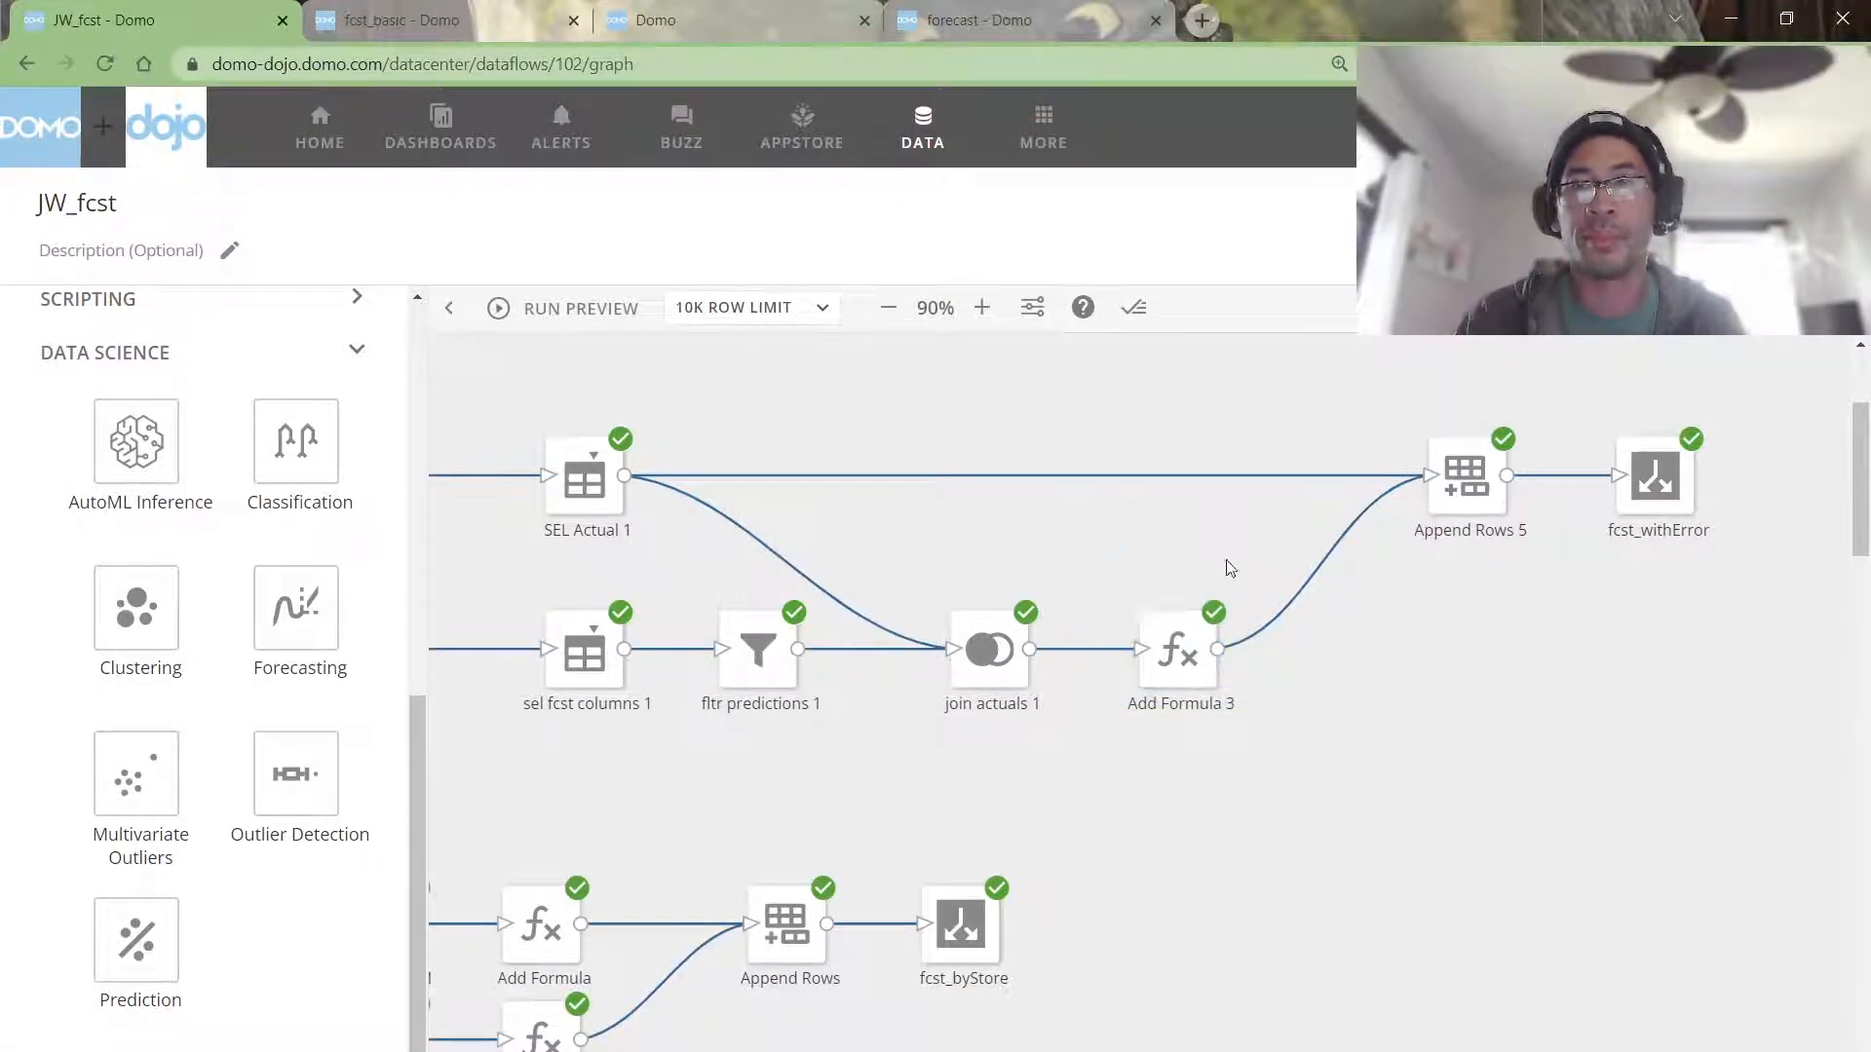
drag(1390, 391, 1553, 581)
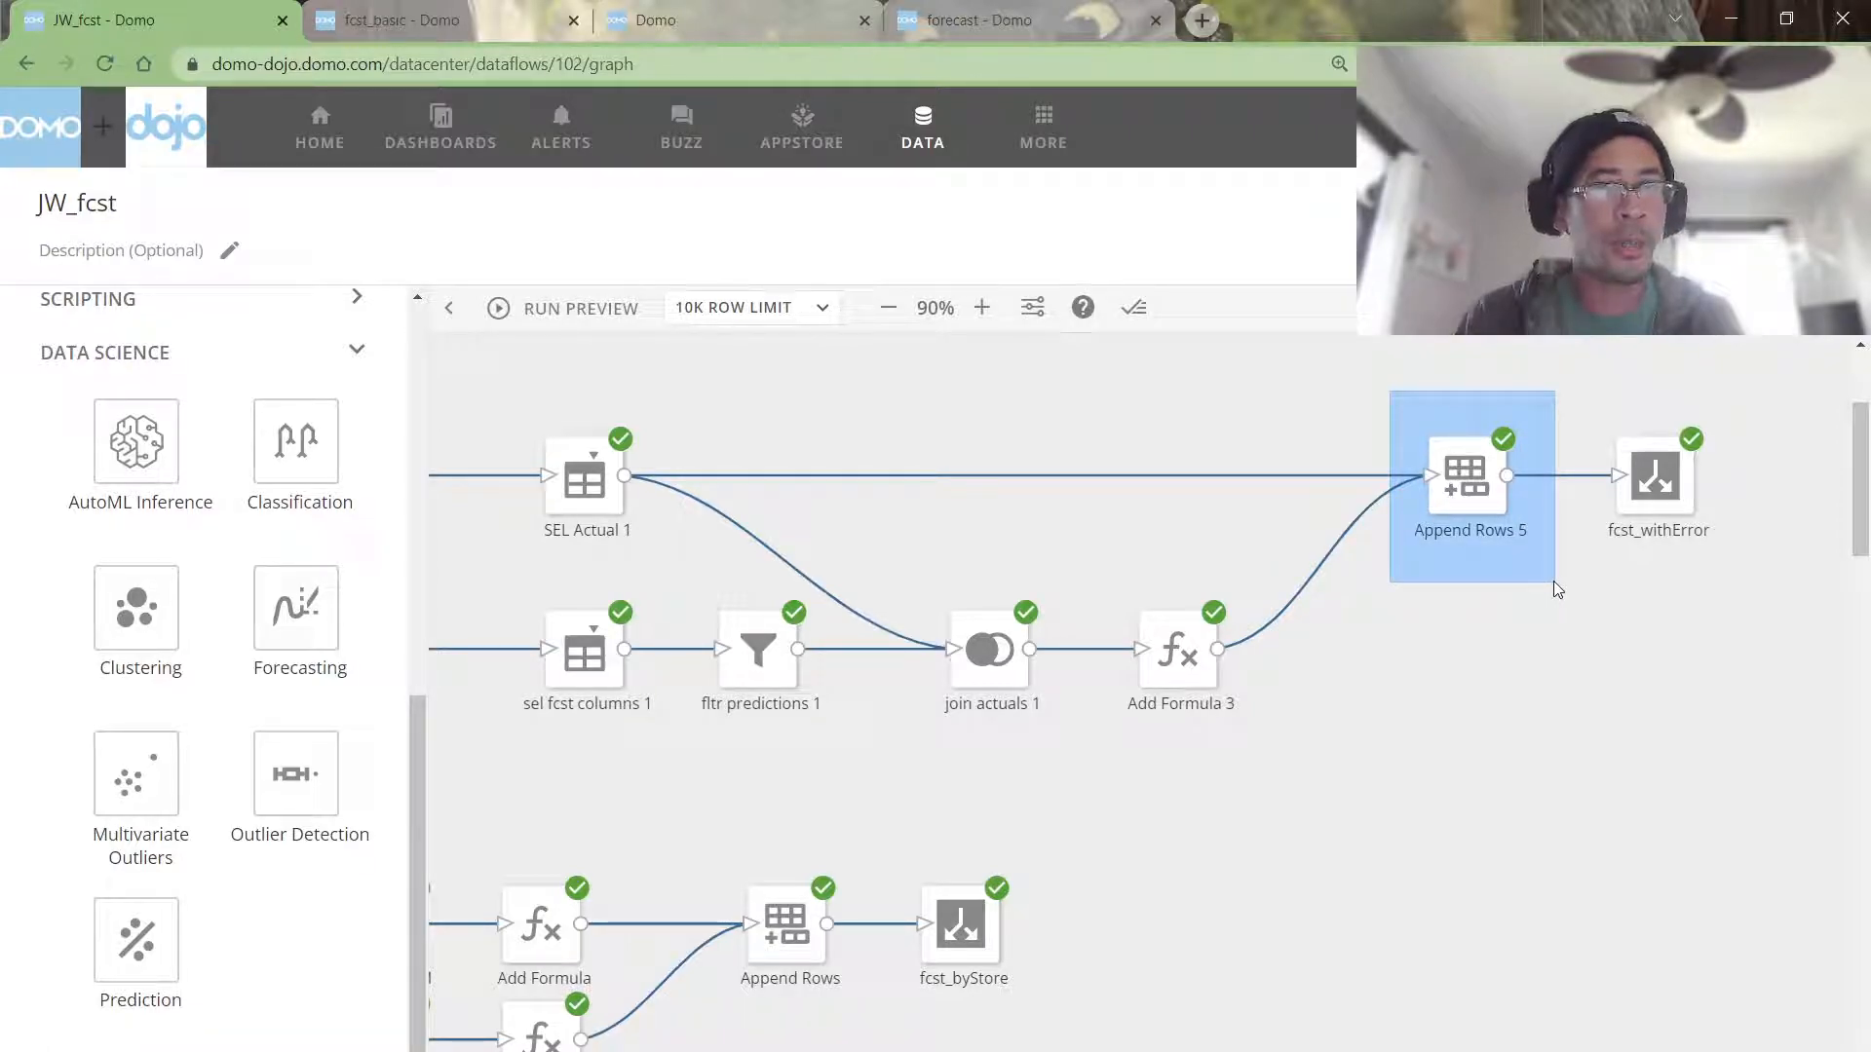
click(1179, 651)
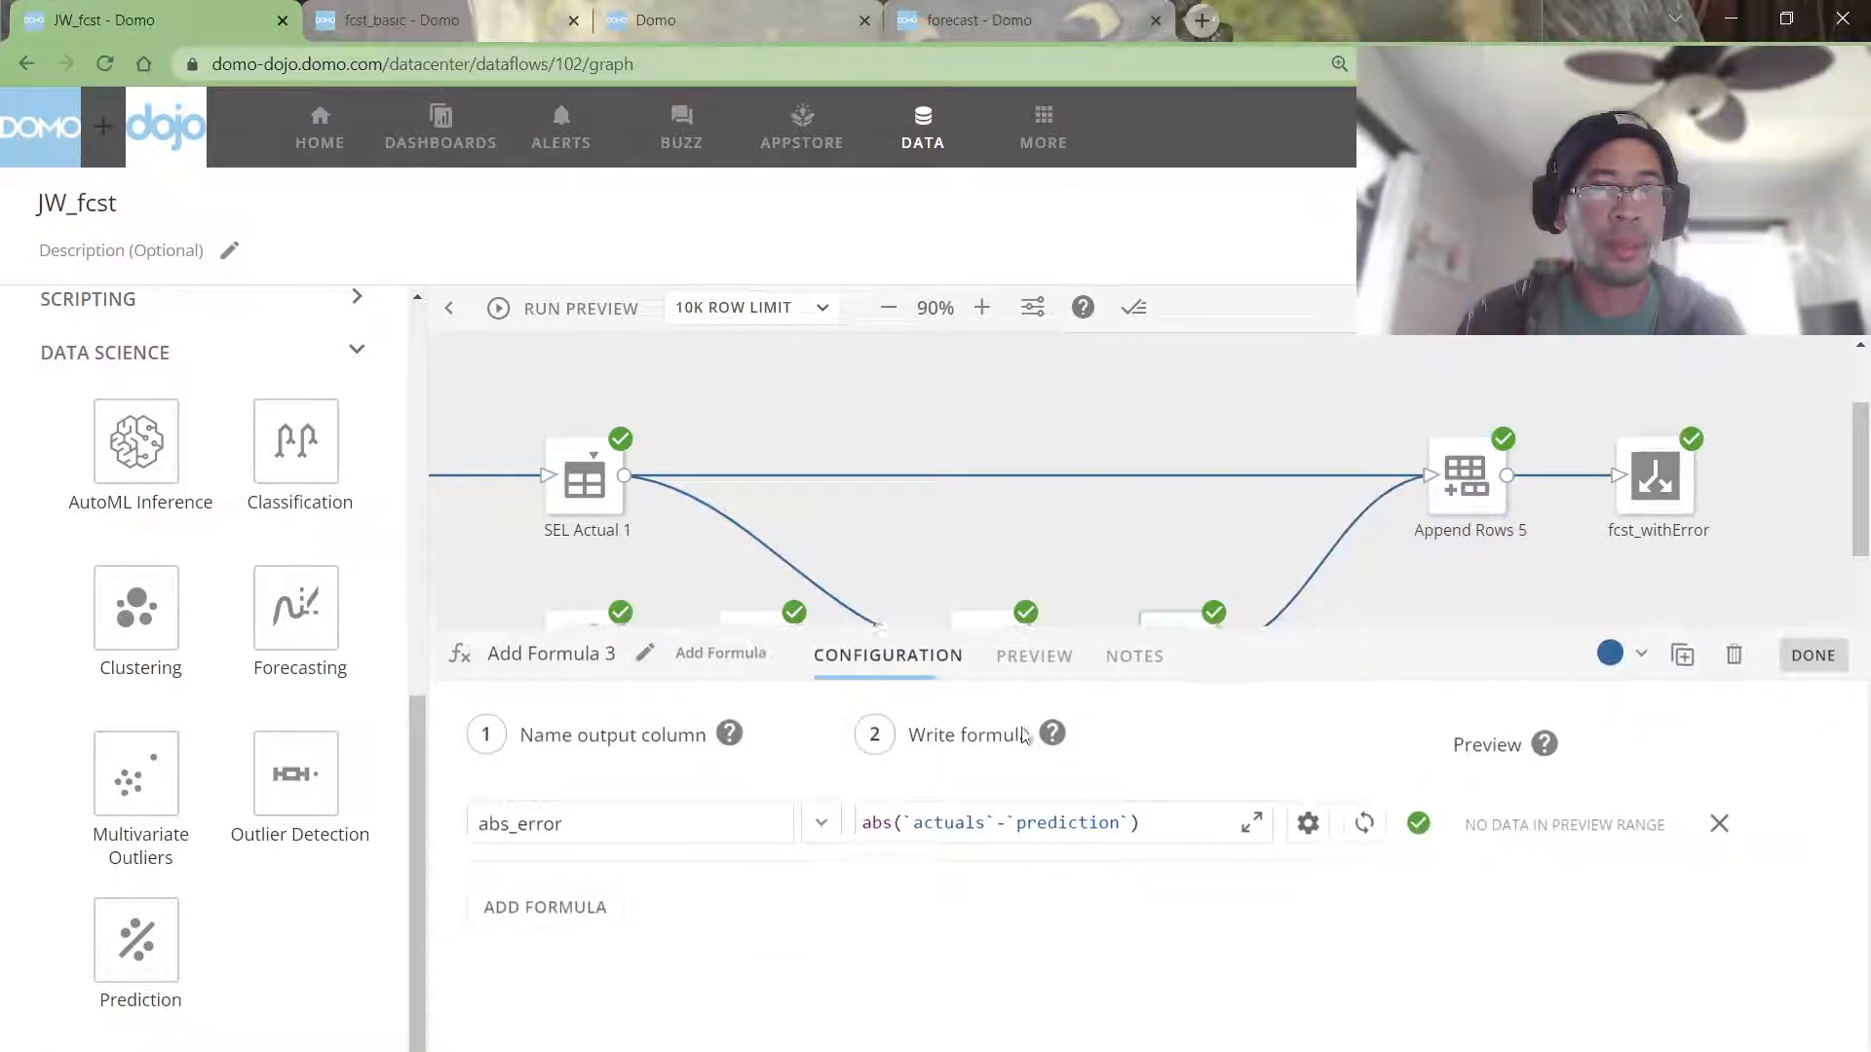
click(1034, 659)
drag(585, 790, 668, 1035)
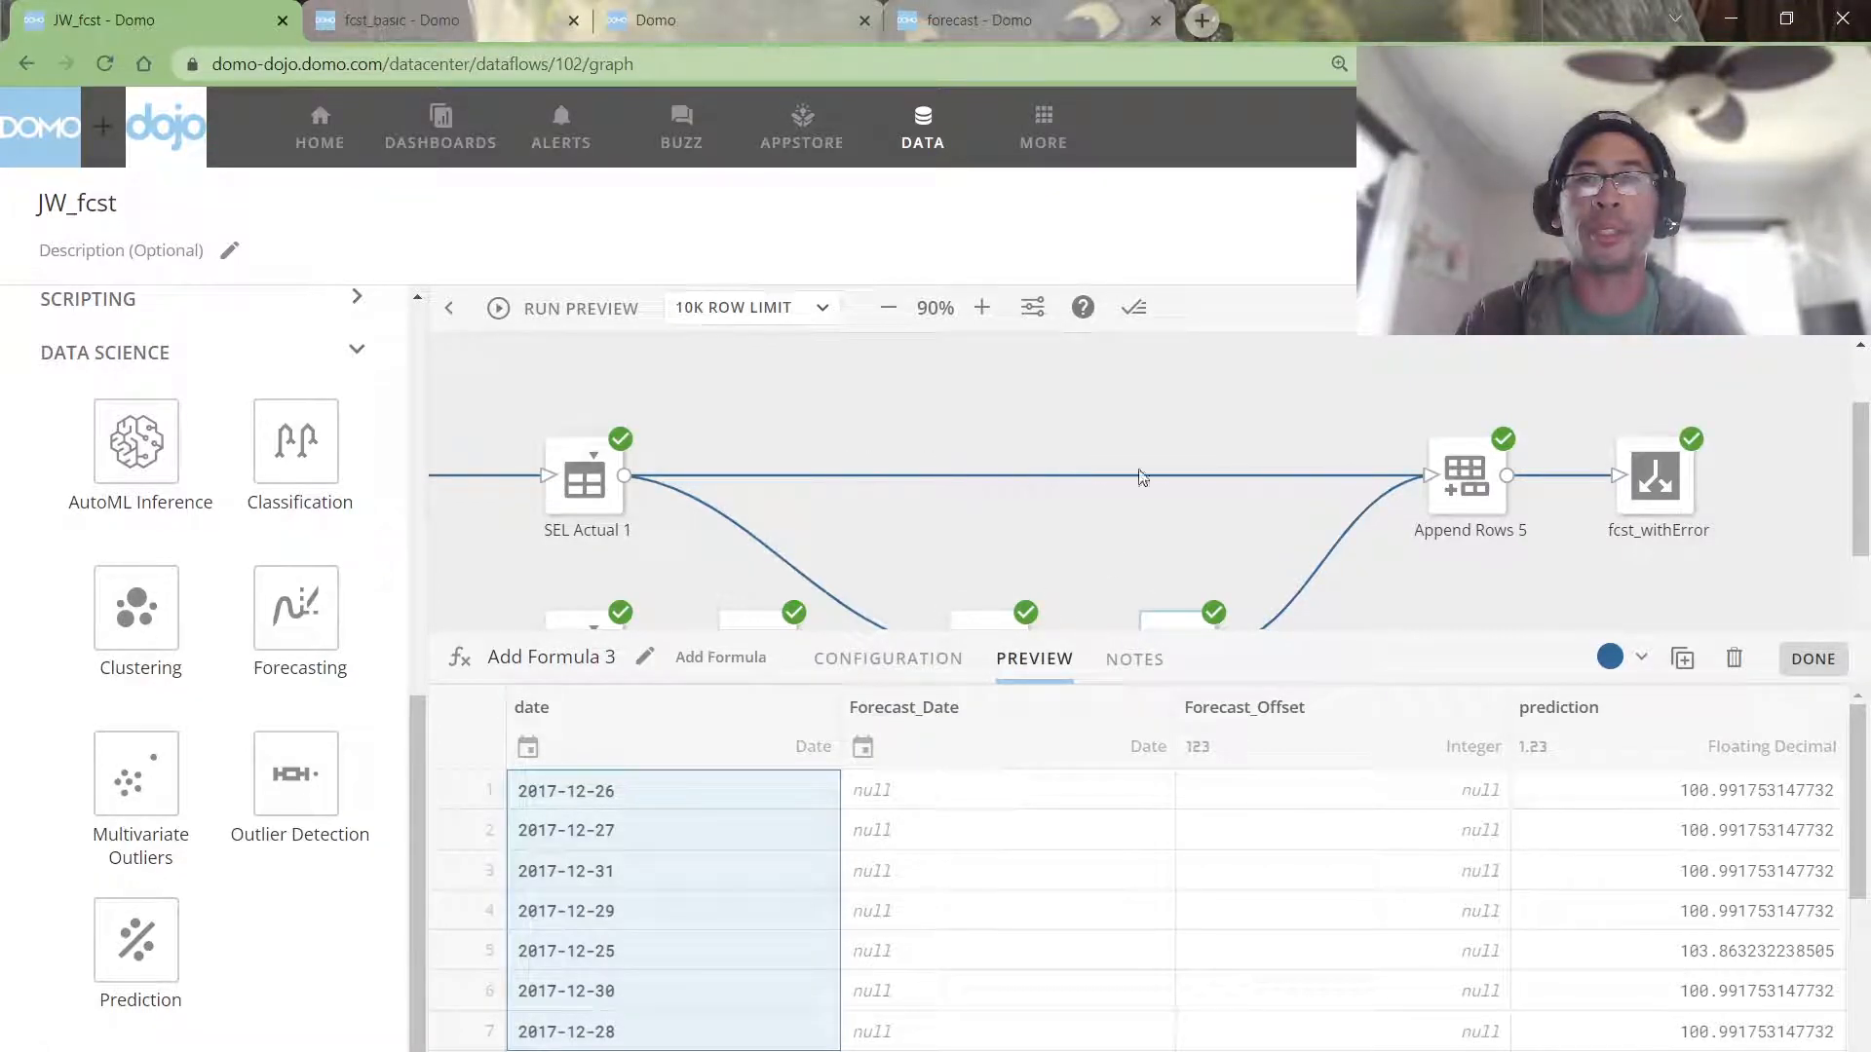
Step: Point out the Append Rows 5 tile that combines both branches and close the Add Formula 3 preview
drag(1336, 376, 1557, 588)
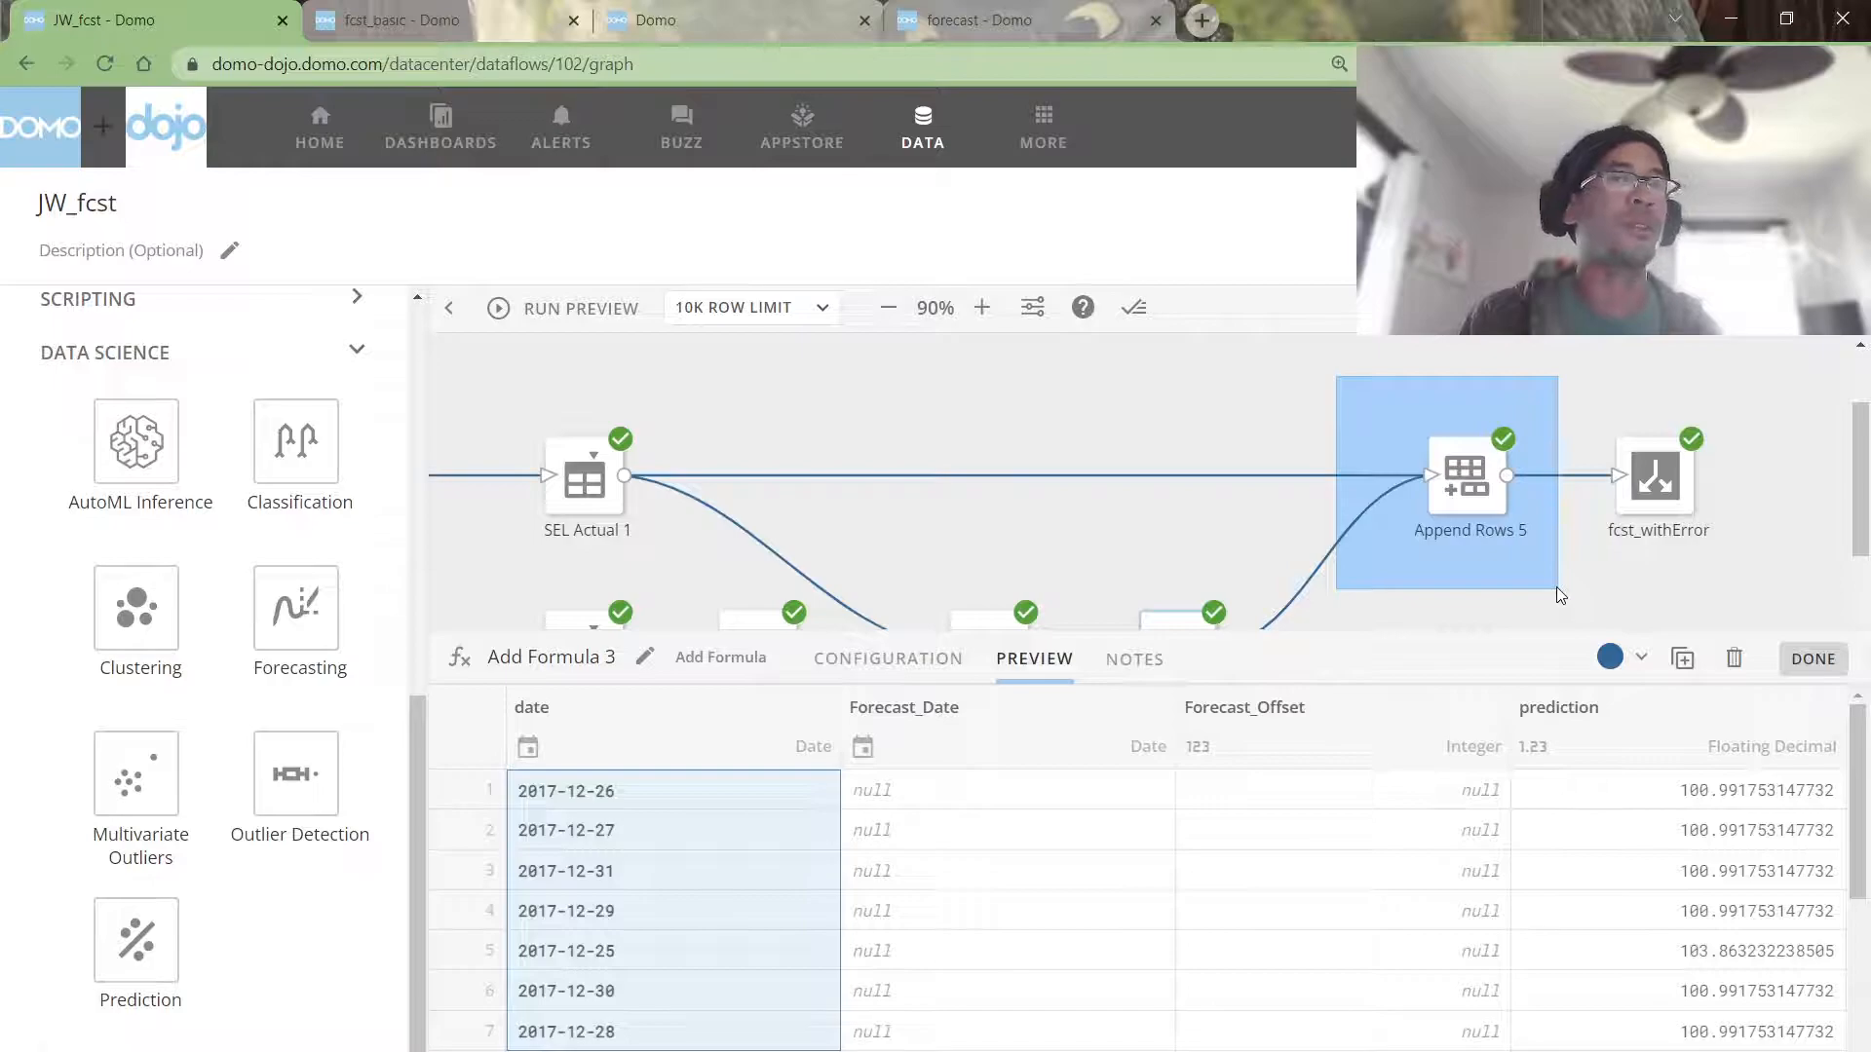
drag(1557, 588, 1557, 587)
click(1335, 422)
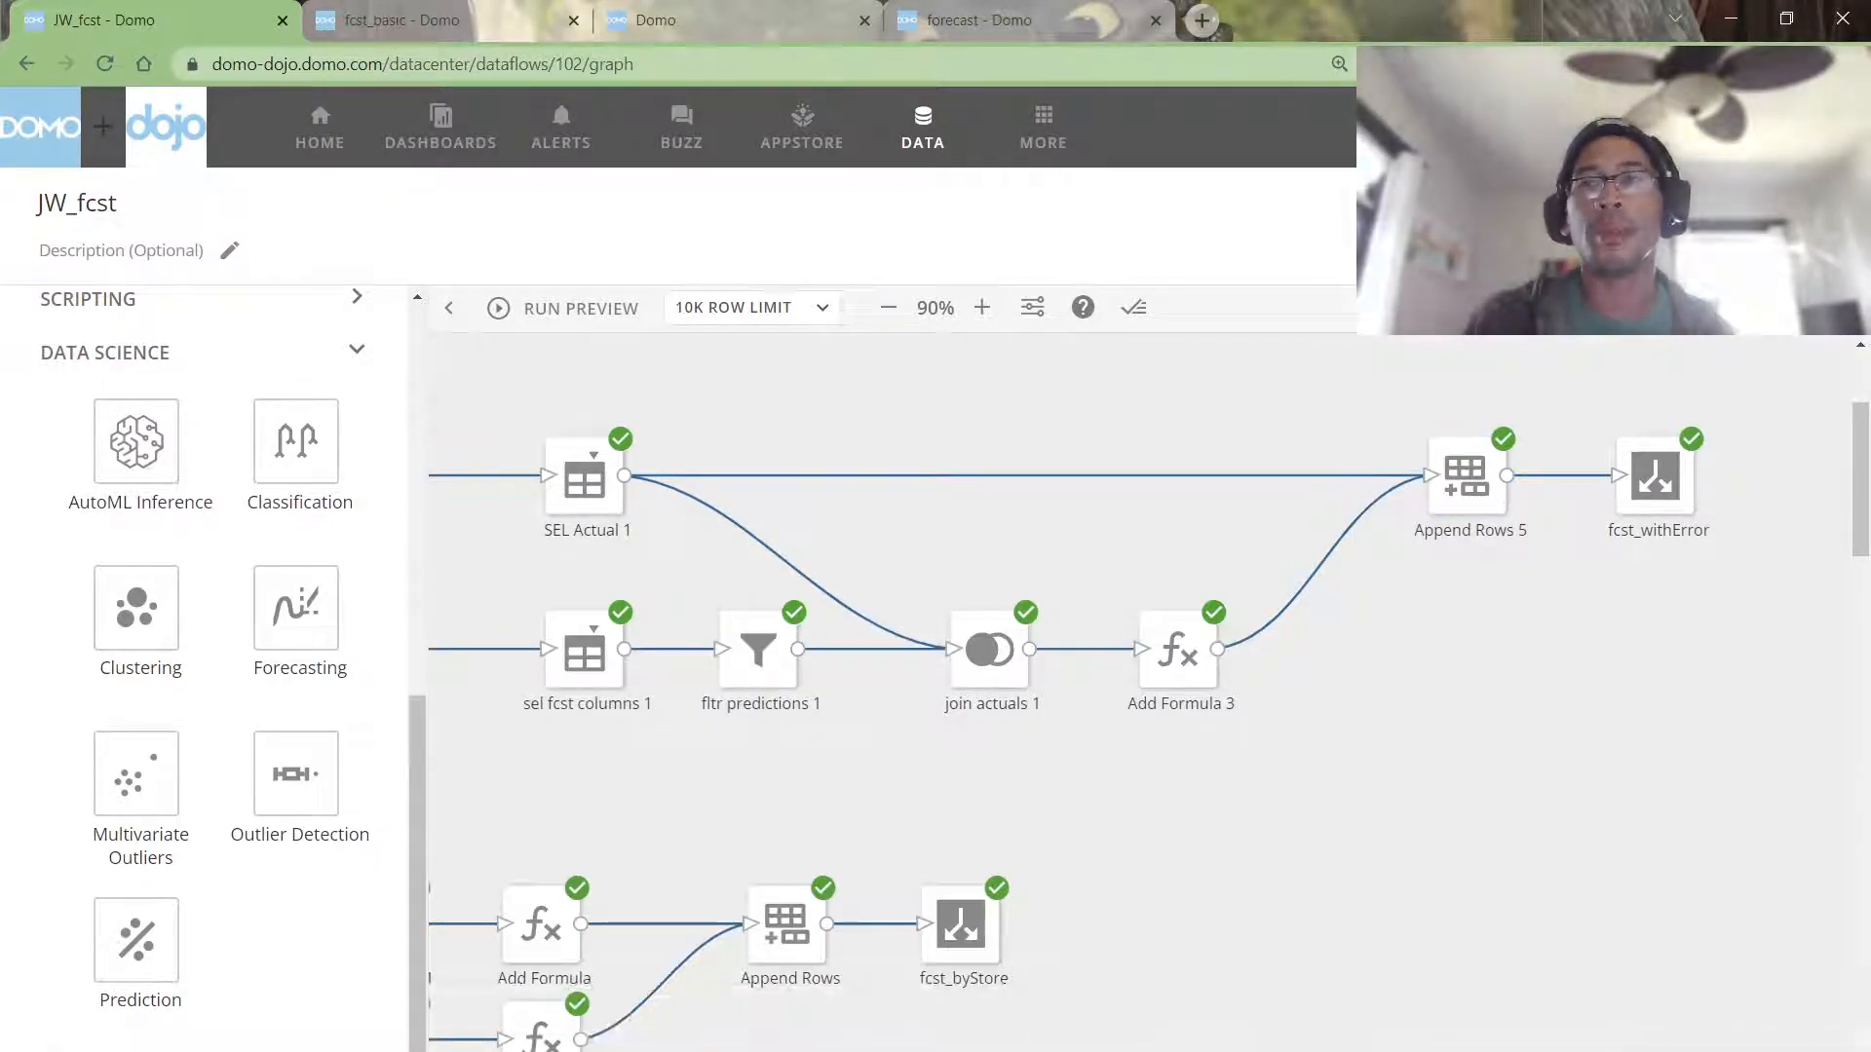
key(ctrl+s)
click(1560, 776)
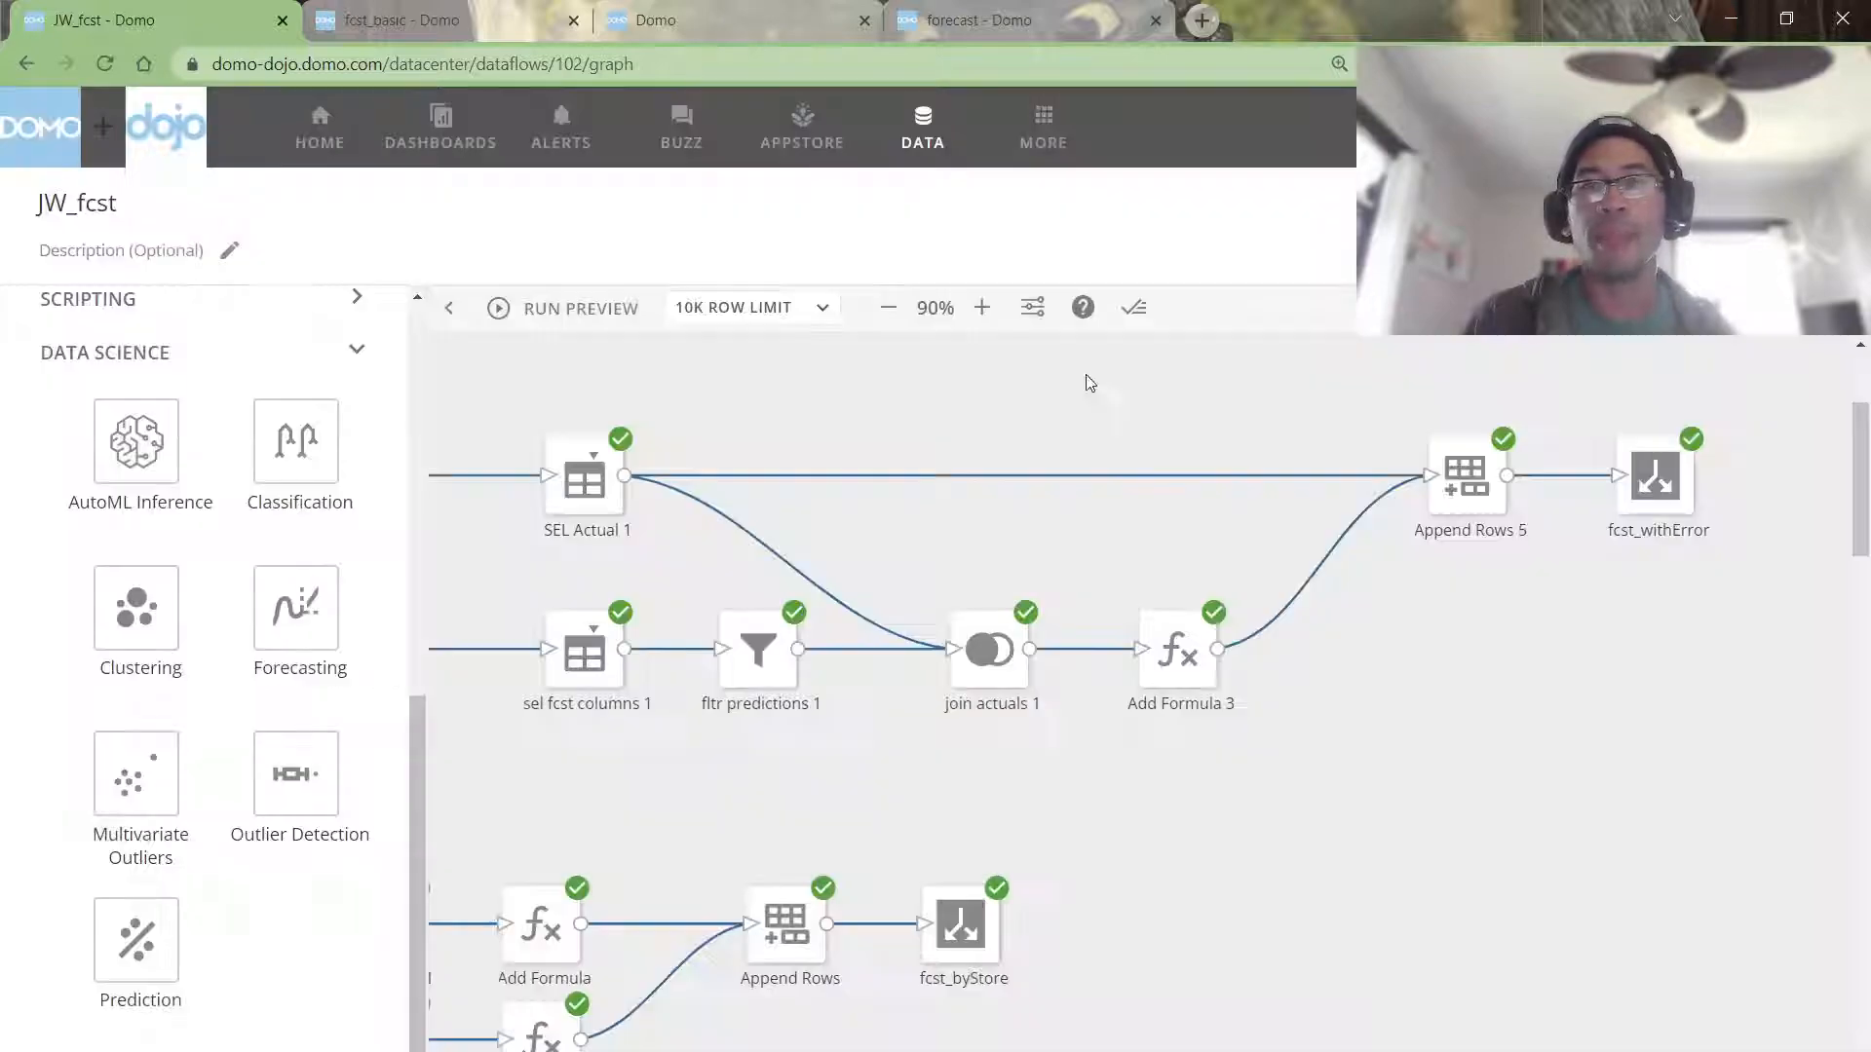
Step: Check the actuals and prediction series in the fcst_withError chart in Analyzer, and return to the JW_fcst dataflow
click(739, 19)
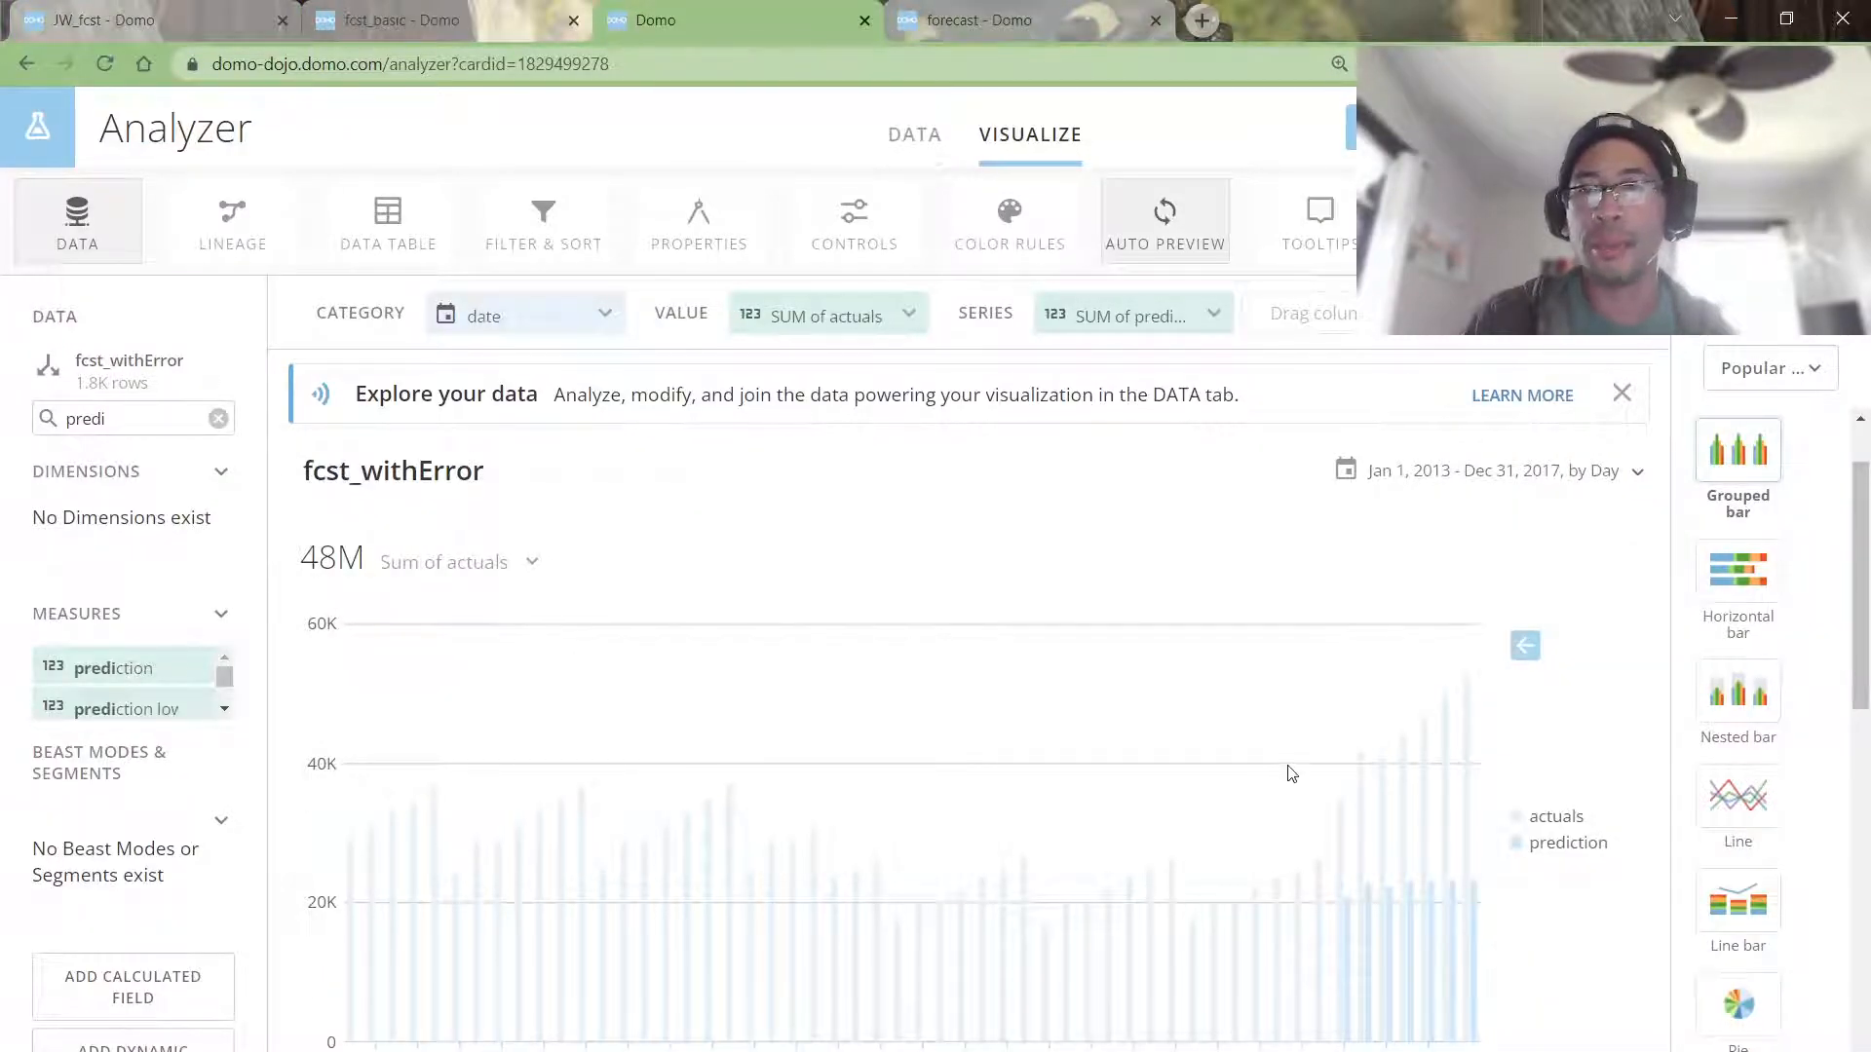
mouse_move(1550, 834)
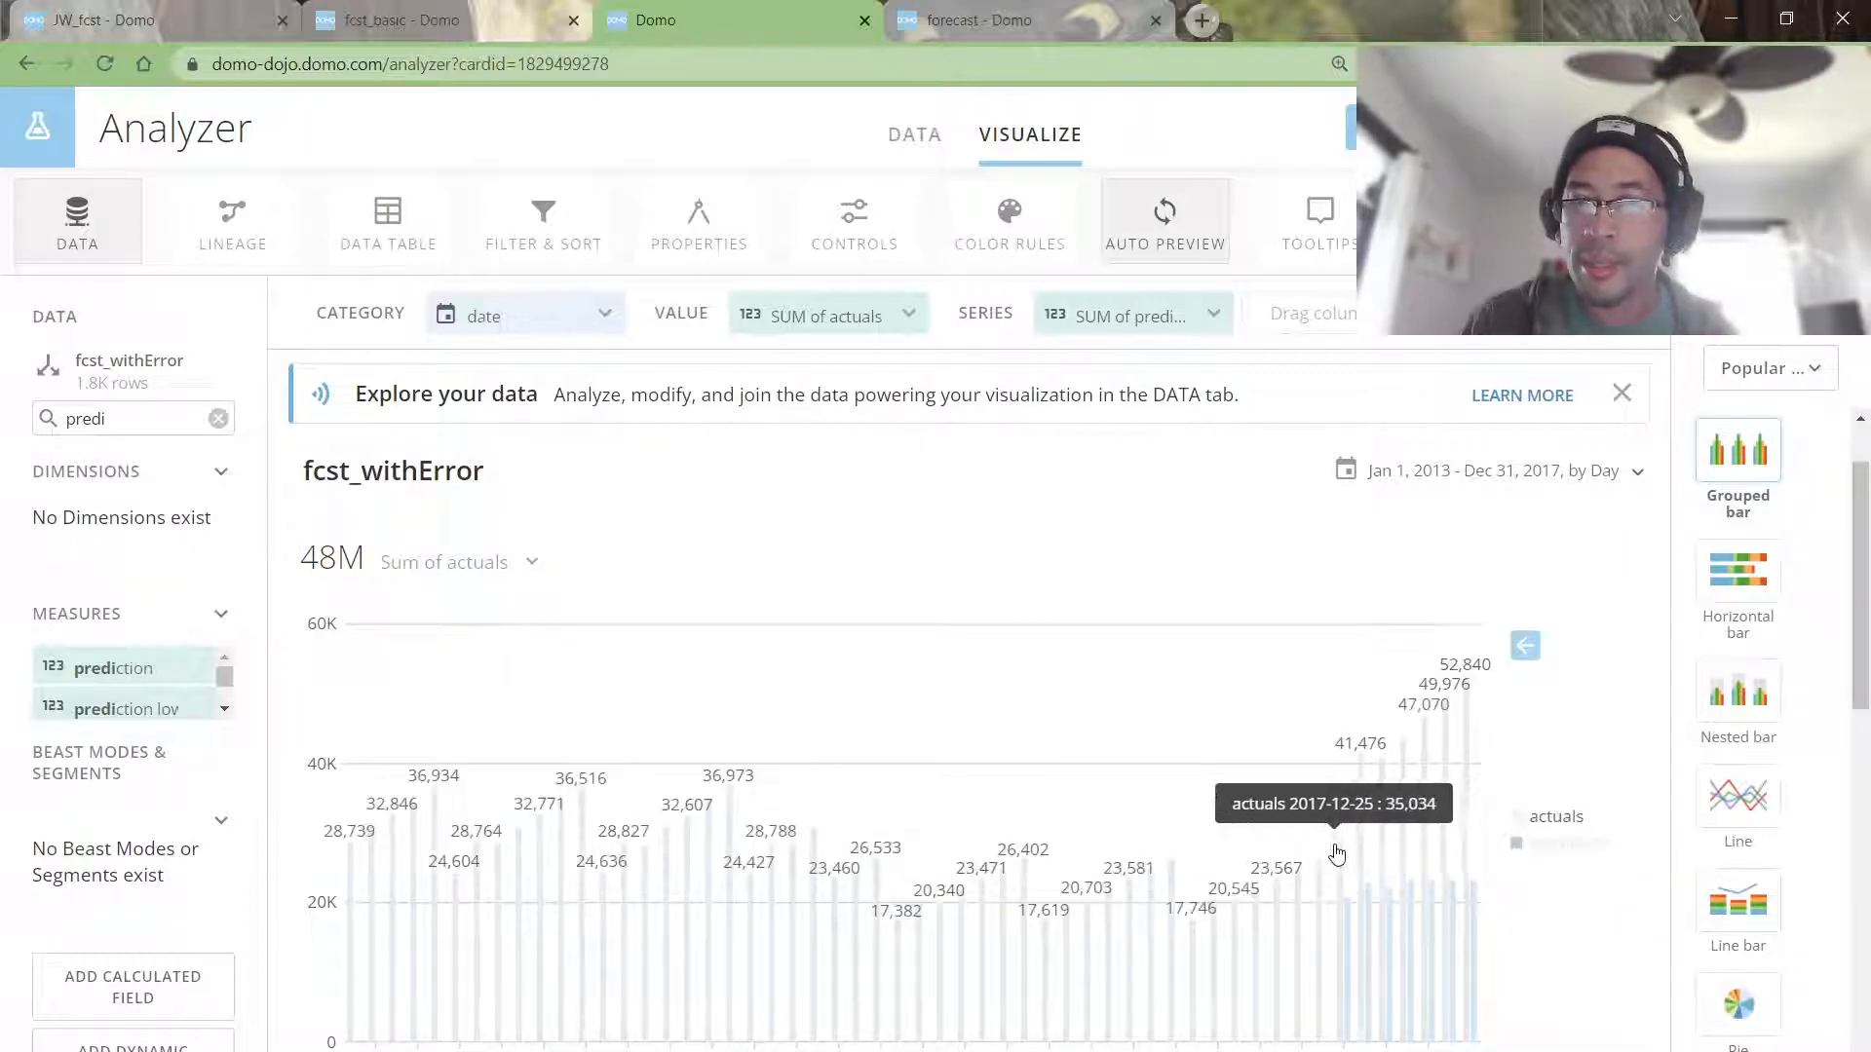
click(109, 15)
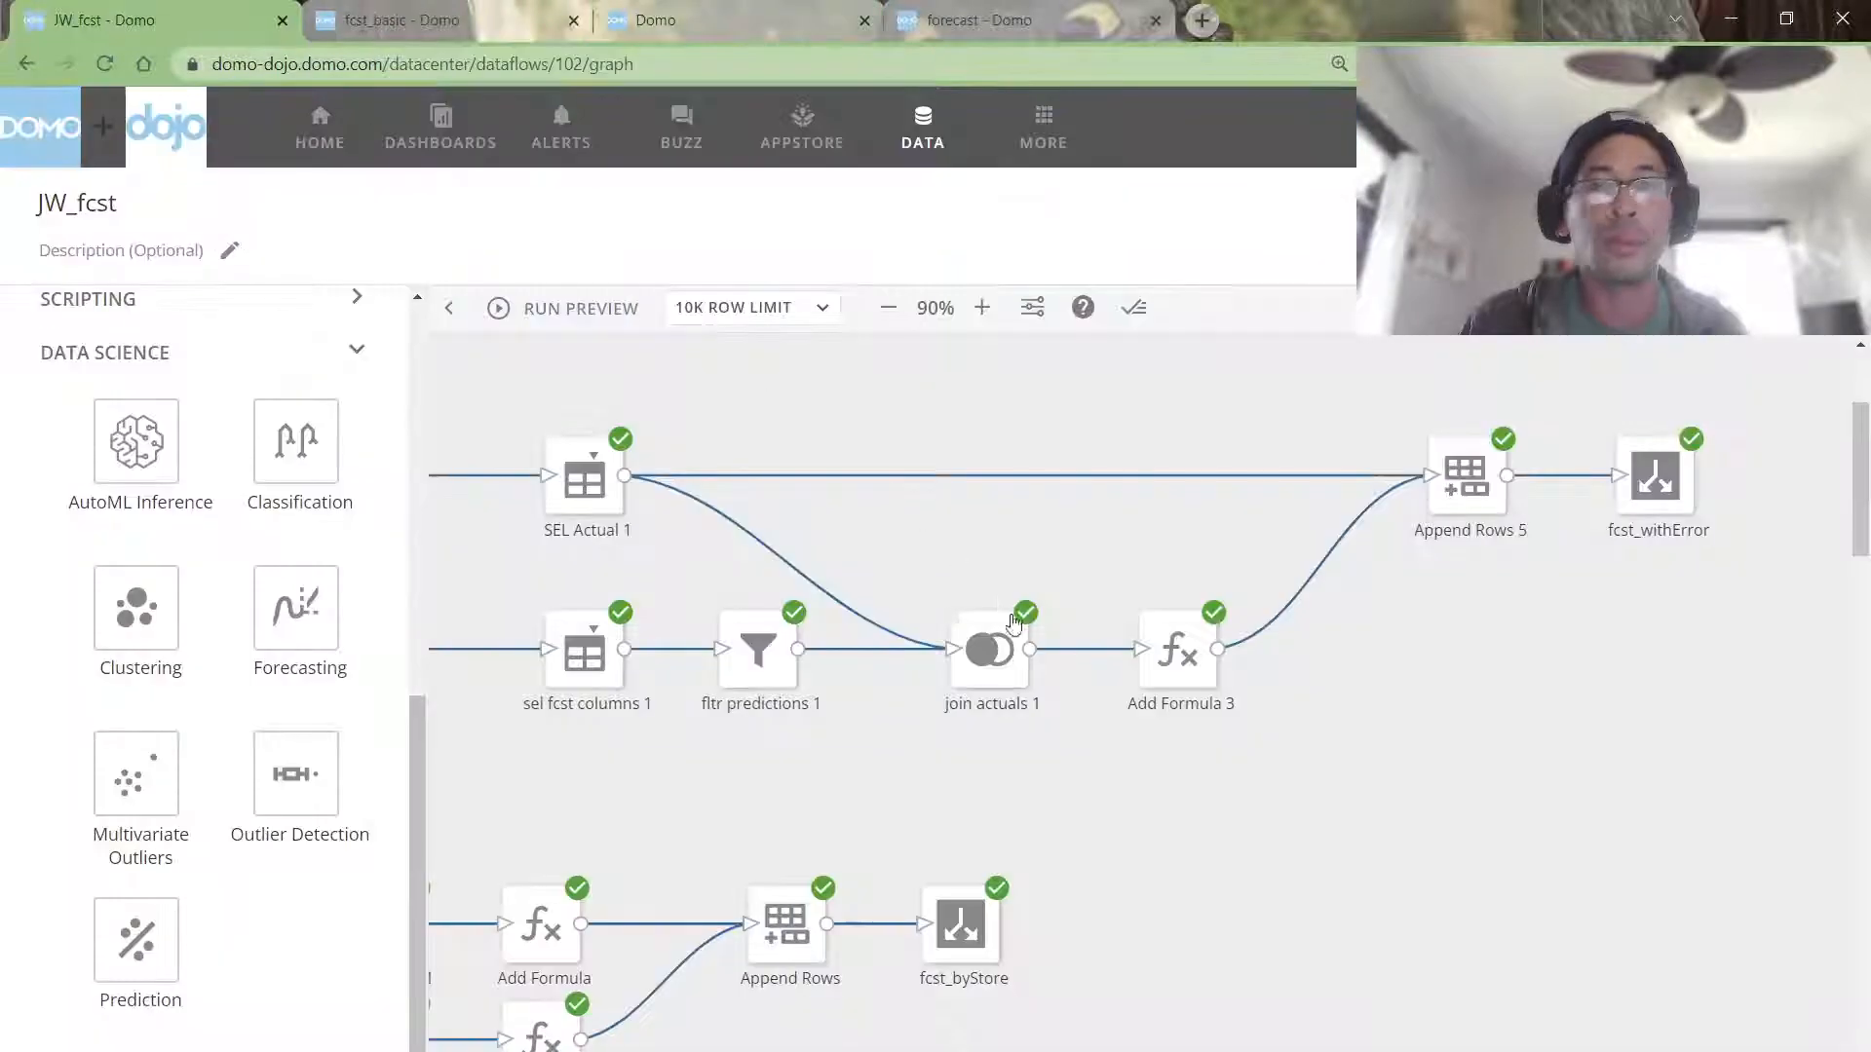
Step: Preview the Add Formula 3 output, highlight its actuals column beside the predictions, and close the preview
click(1149, 668)
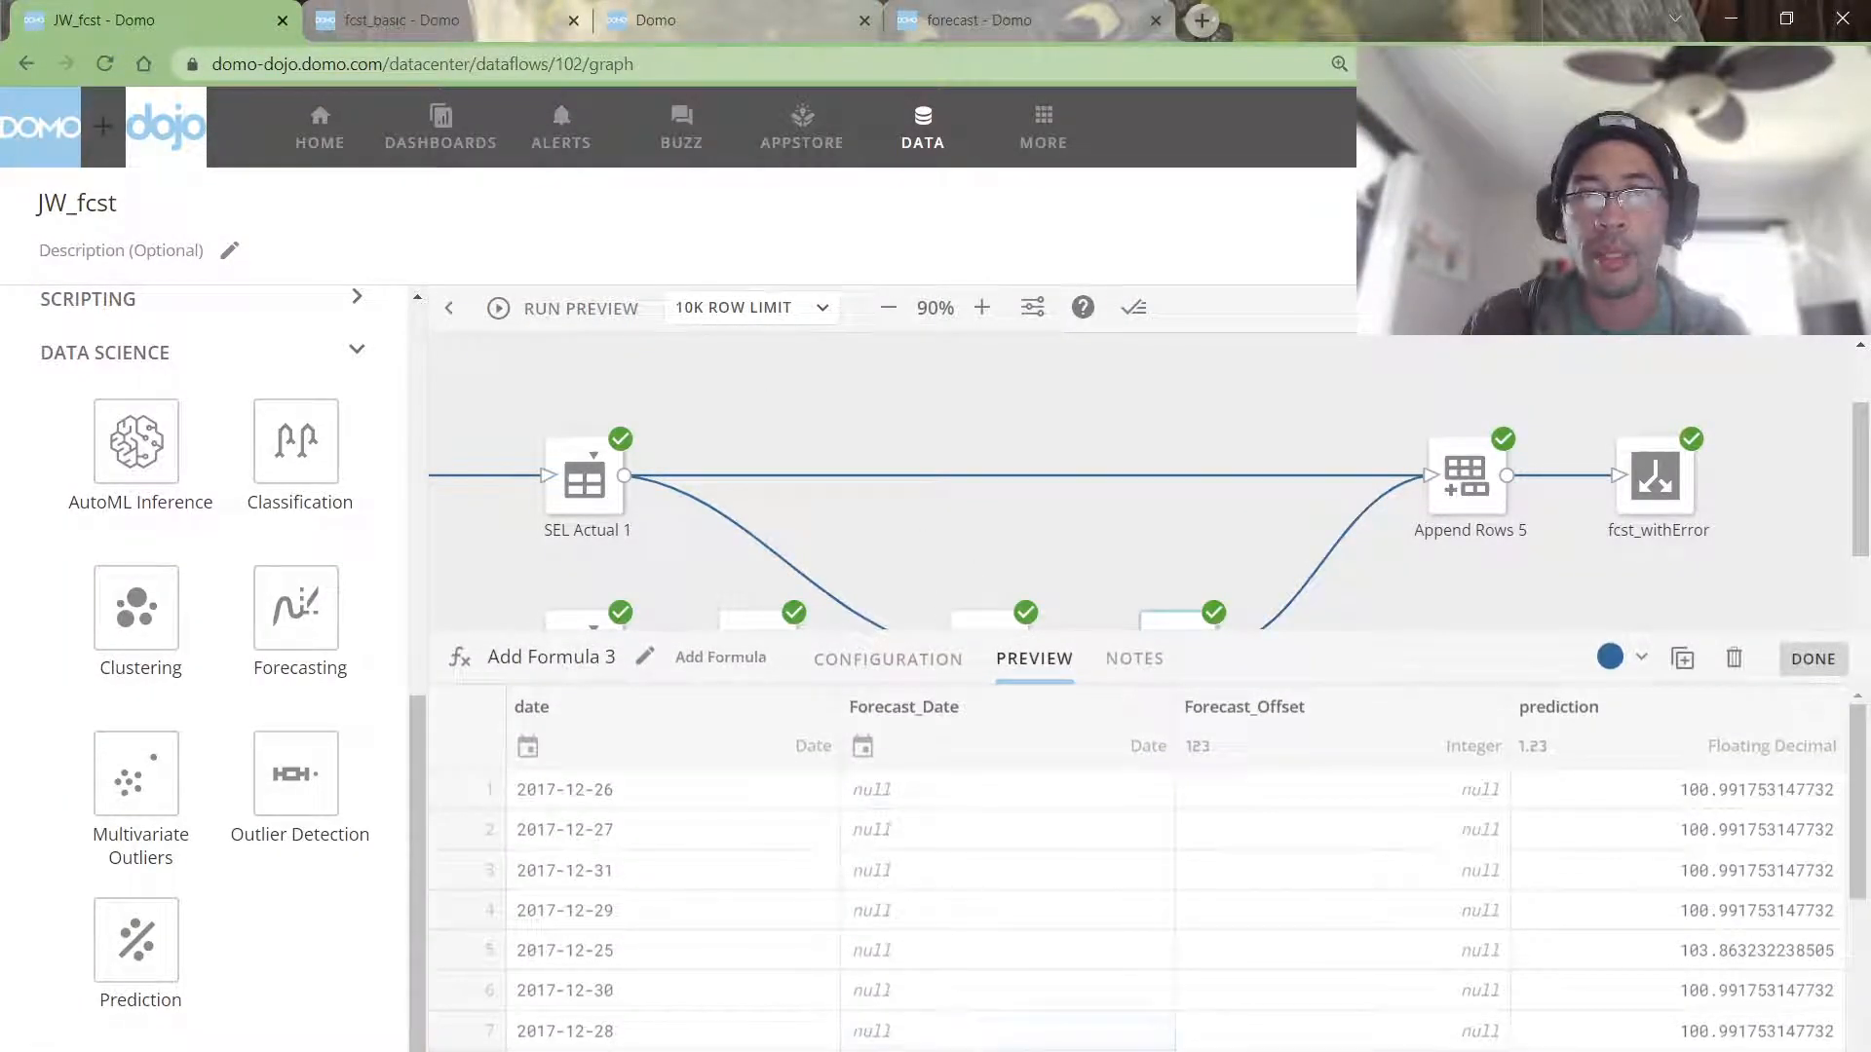
scroll(1169, 876, right, 8)
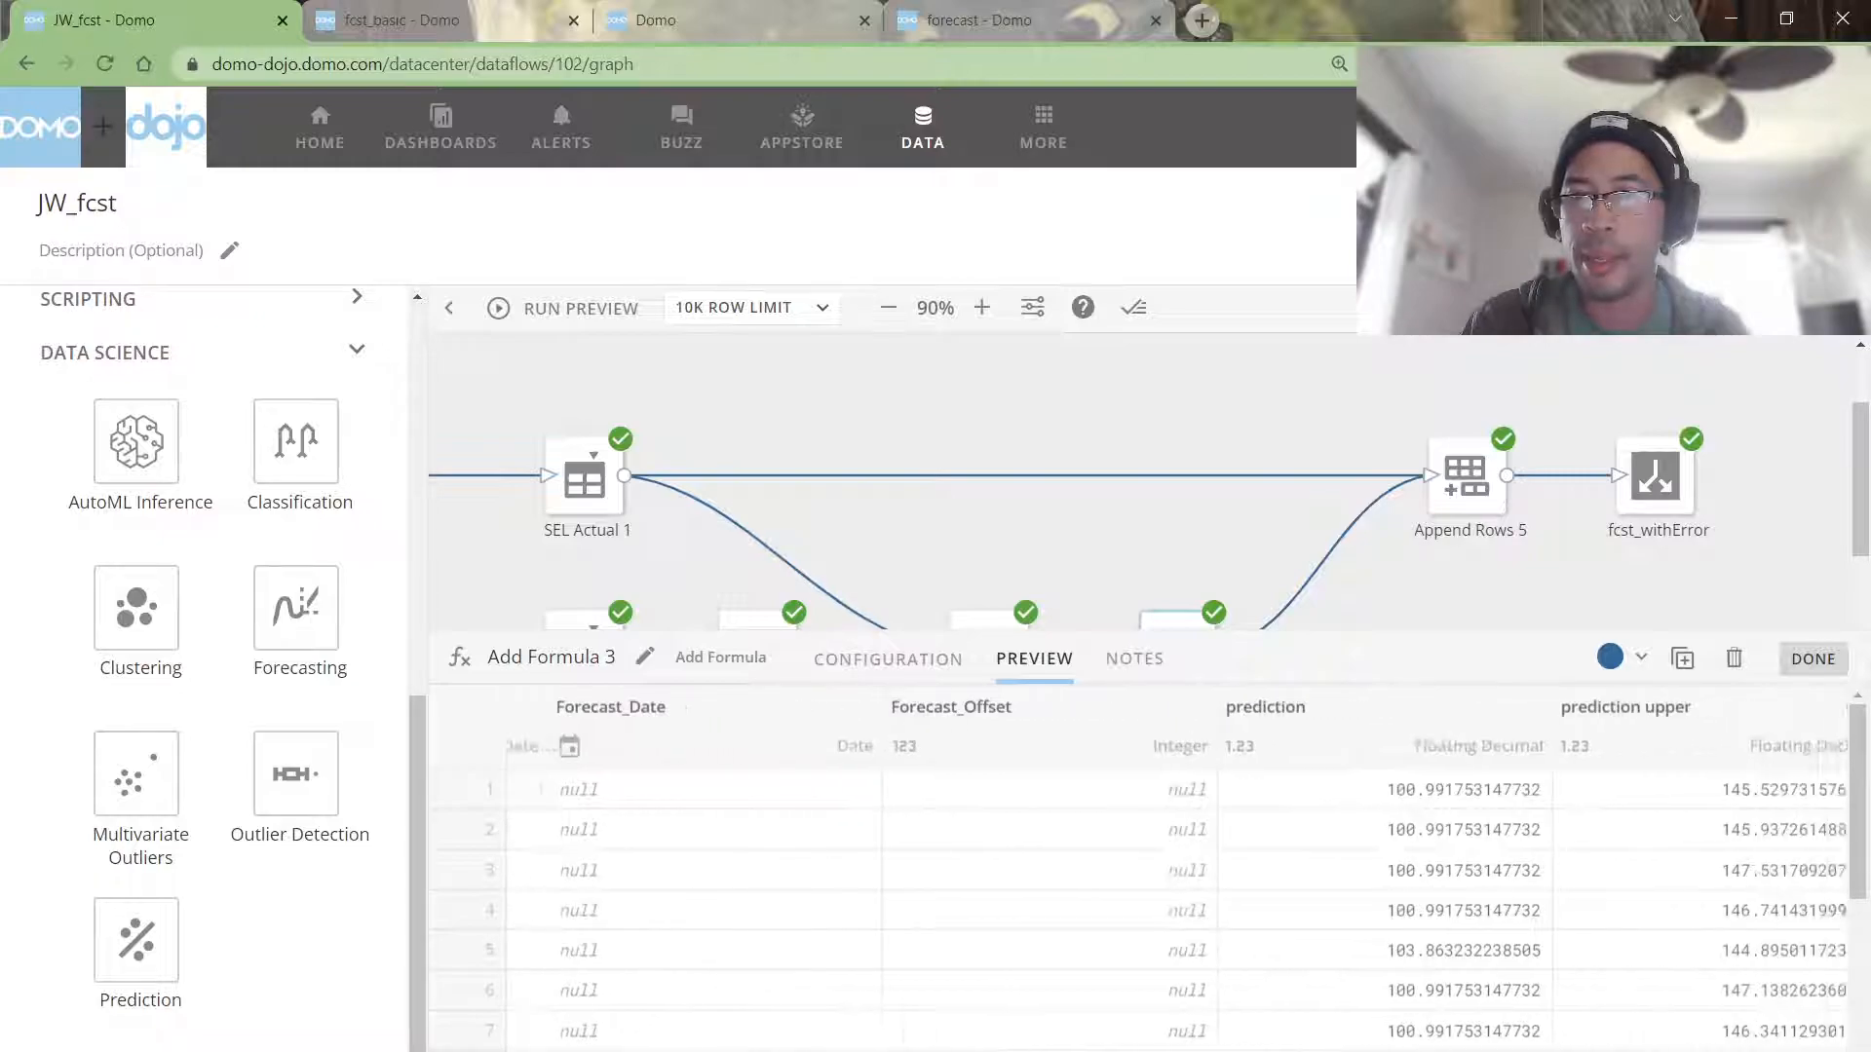
scroll(1170, 877, right, 3)
drag(1583, 794, 1599, 1040)
click(1106, 560)
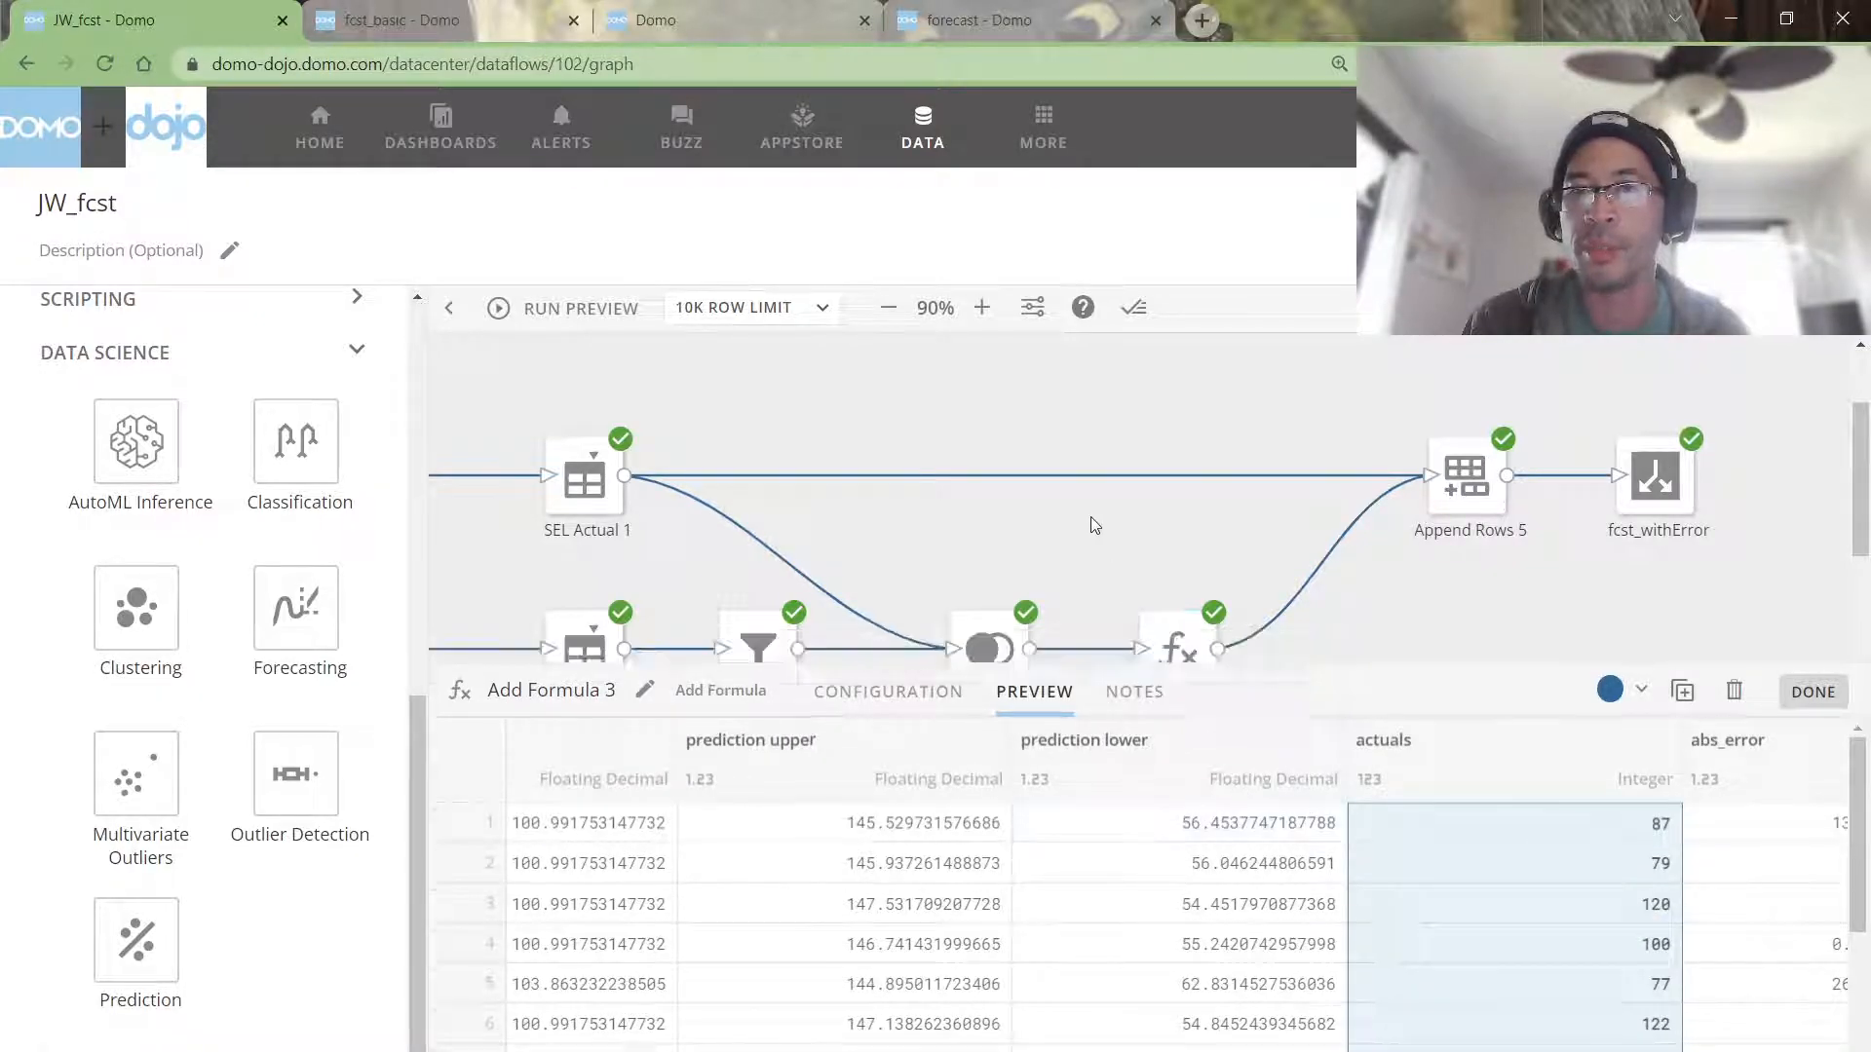
Step: Add an Alter Columns tile beside Add Formula 3 and connect Add Formula 3 to it
scroll(212, 447, up, 10)
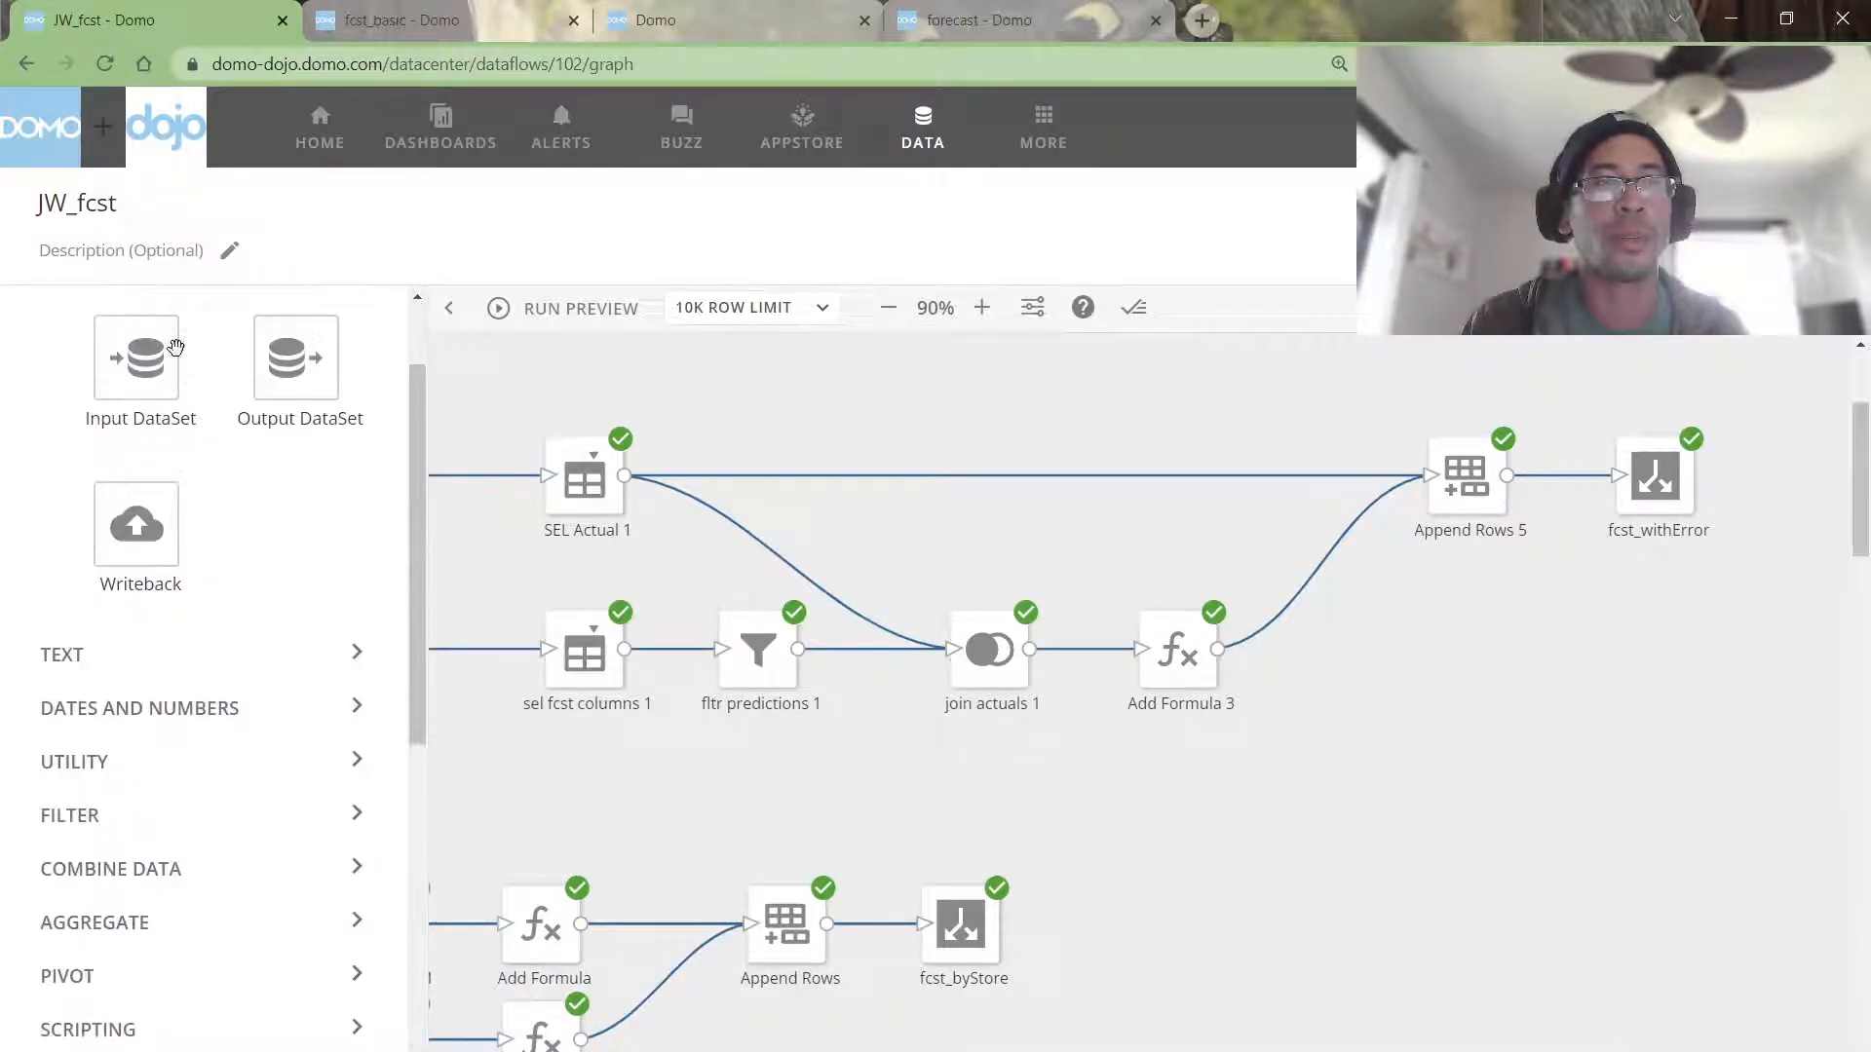
click(160, 328)
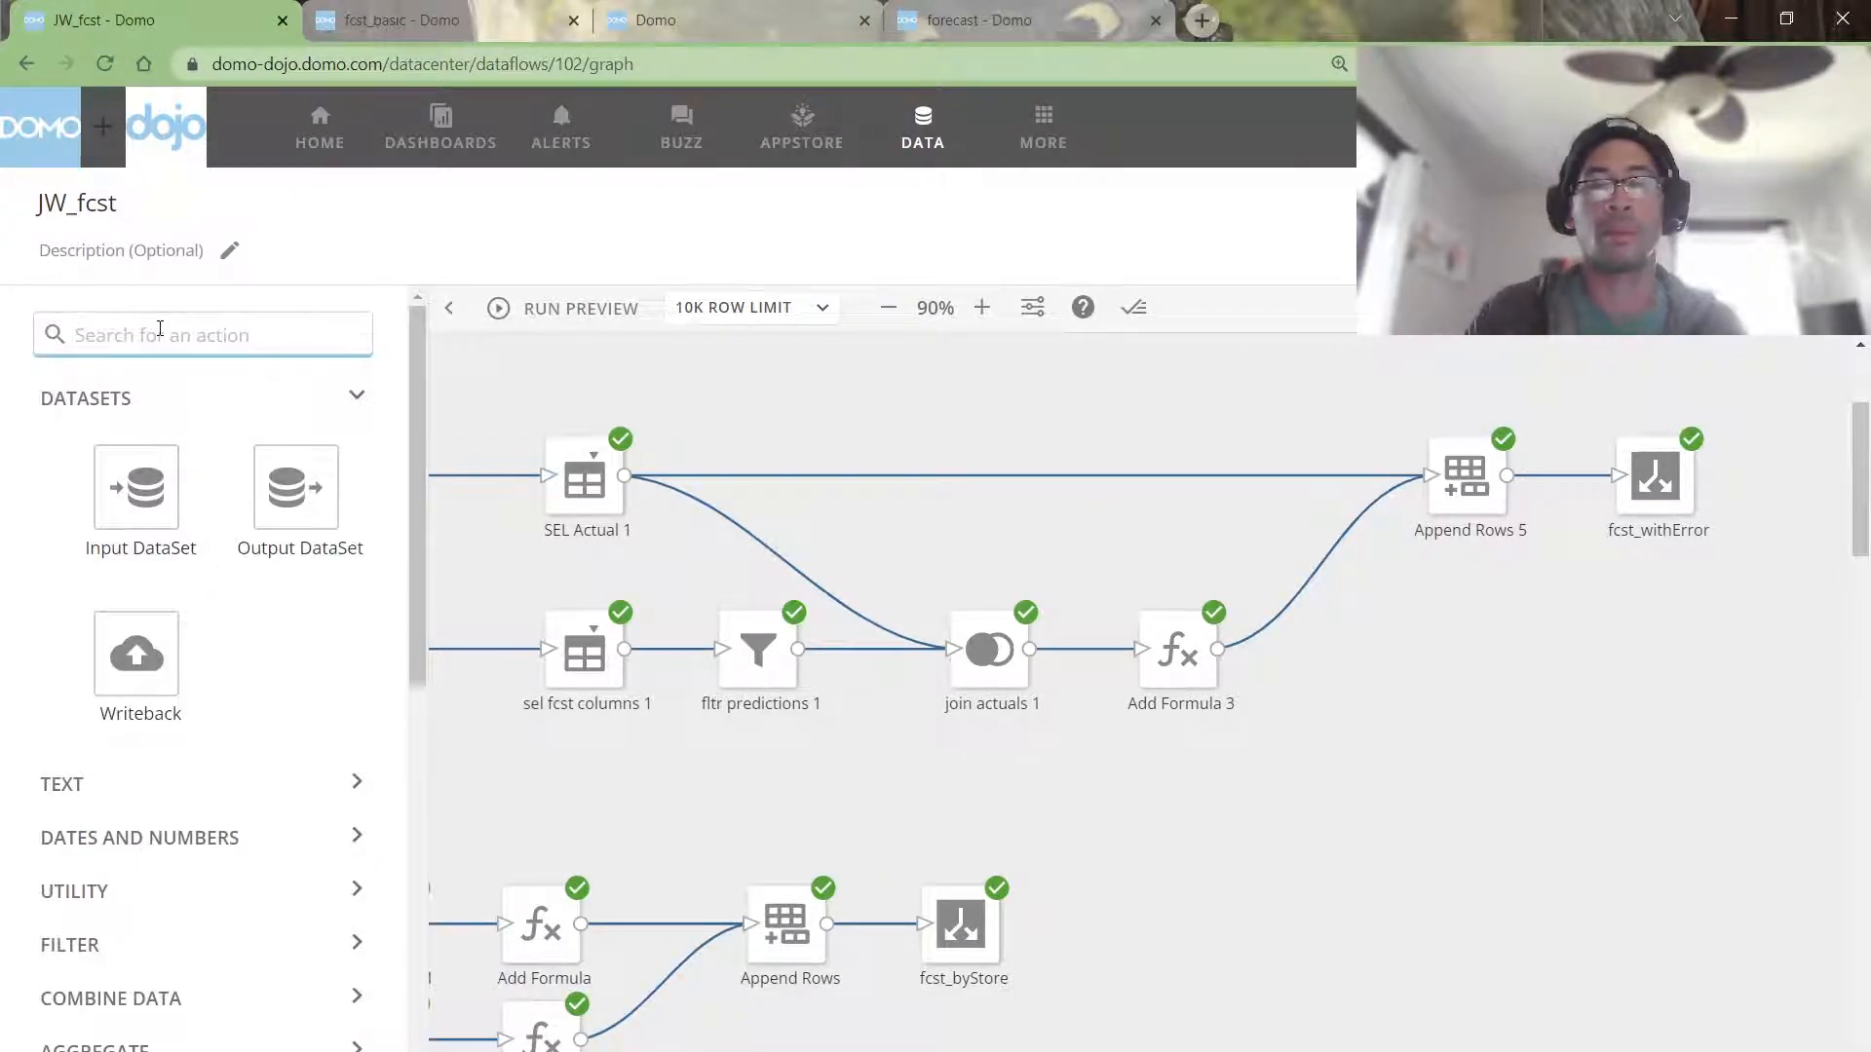
text(alter)
drag(161, 497, 1403, 643)
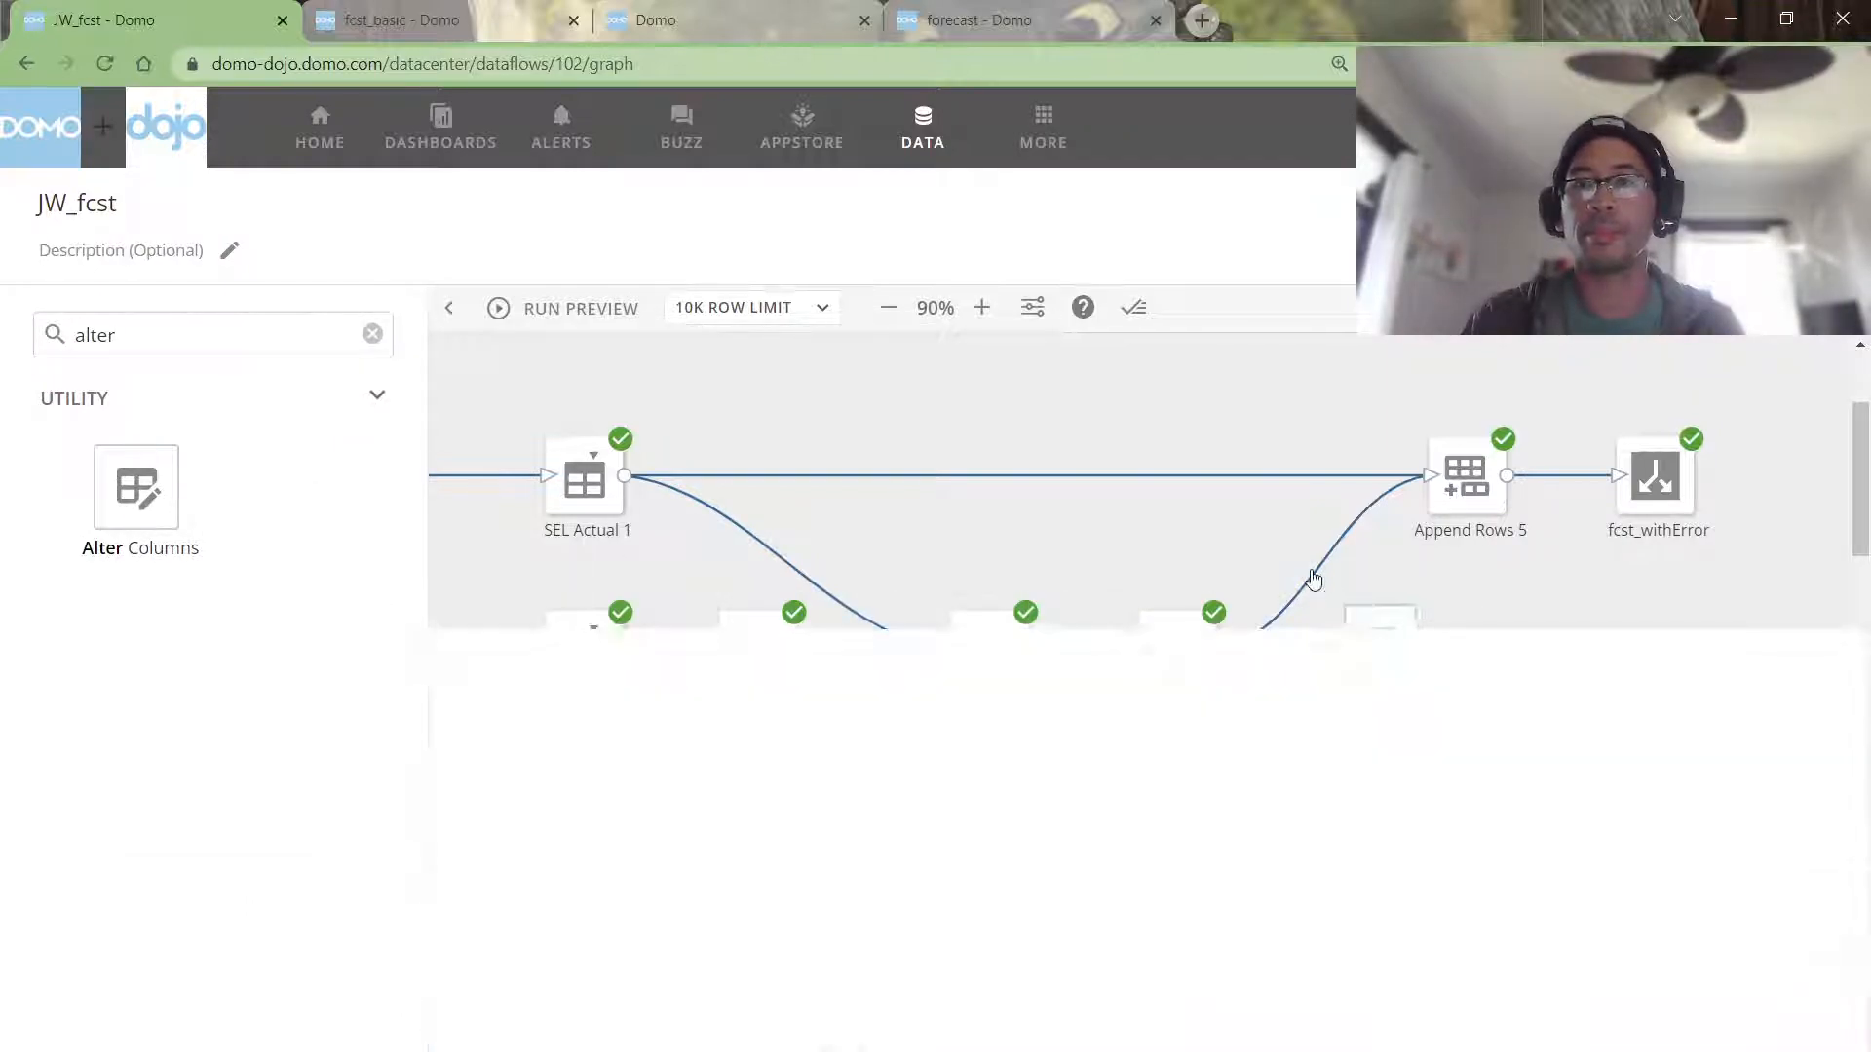
click(1270, 546)
drag(1219, 649, 1372, 651)
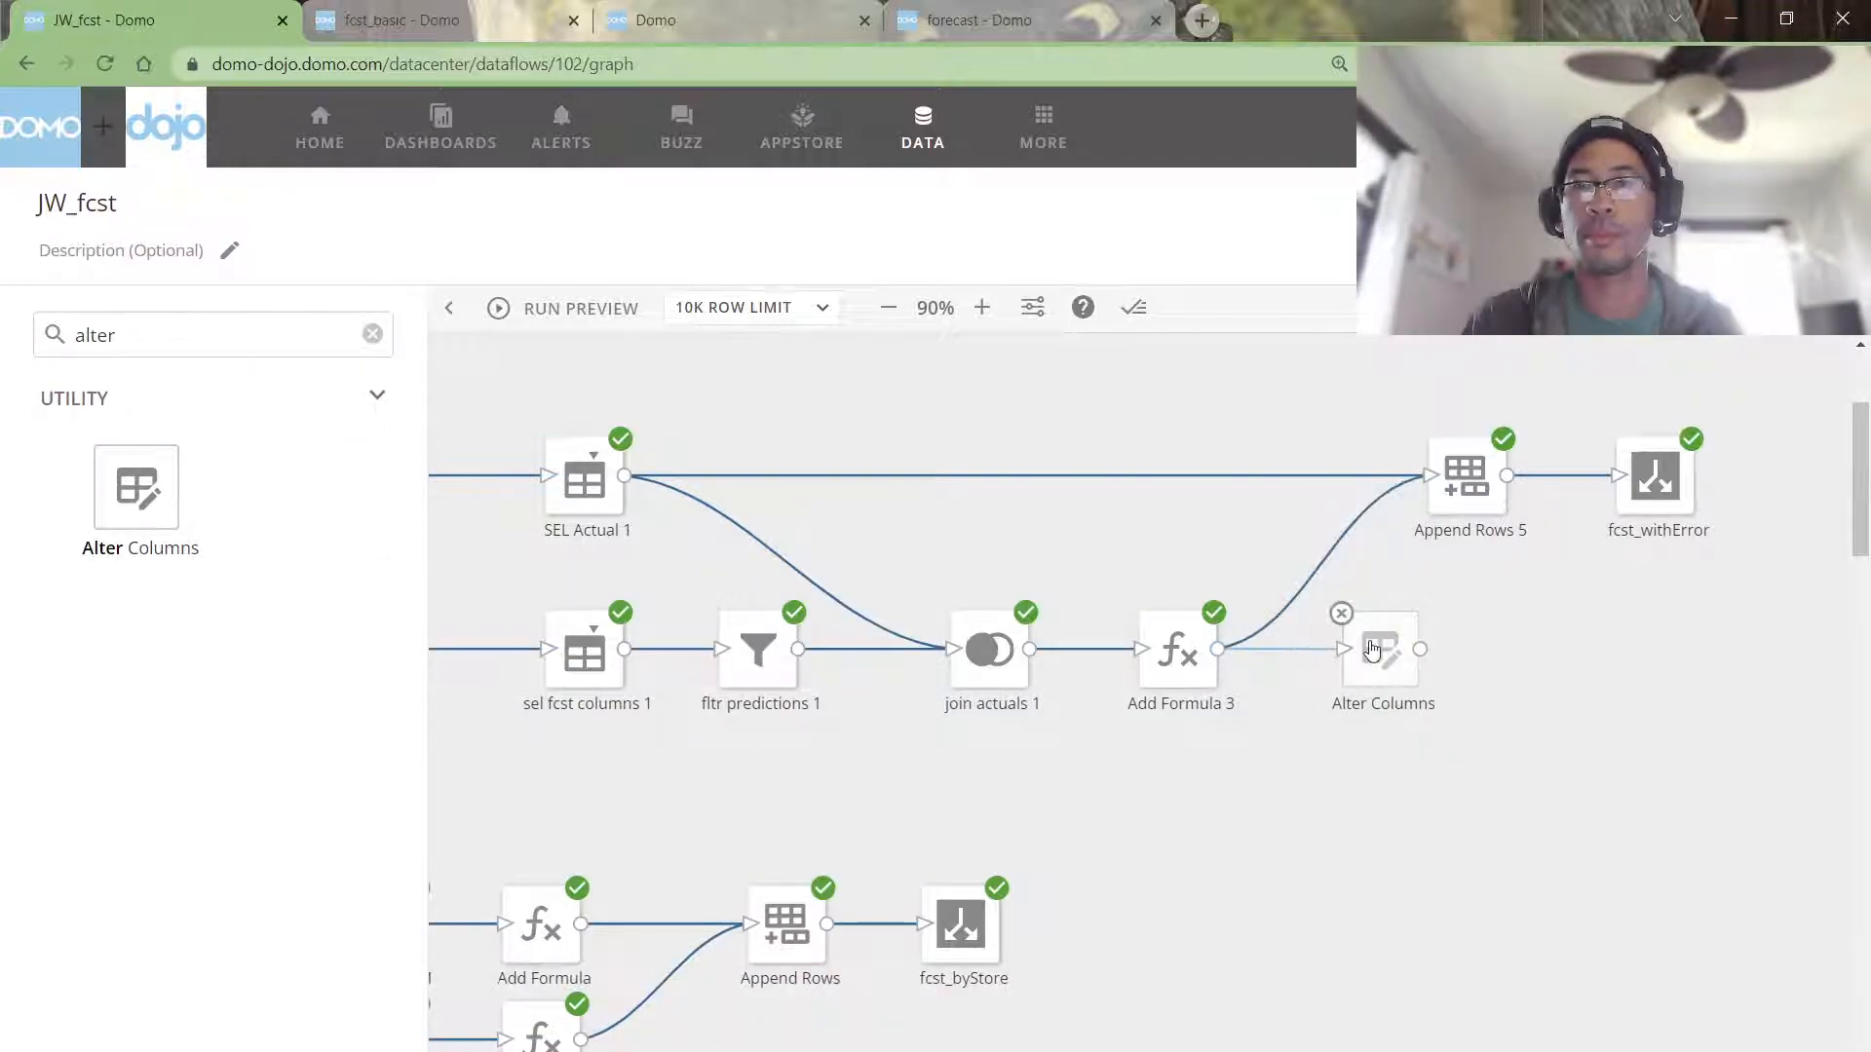
Step: Pick actuals as the column to alter in the Alter Columns tile and close its configuration
click(1372, 649)
click(618, 817)
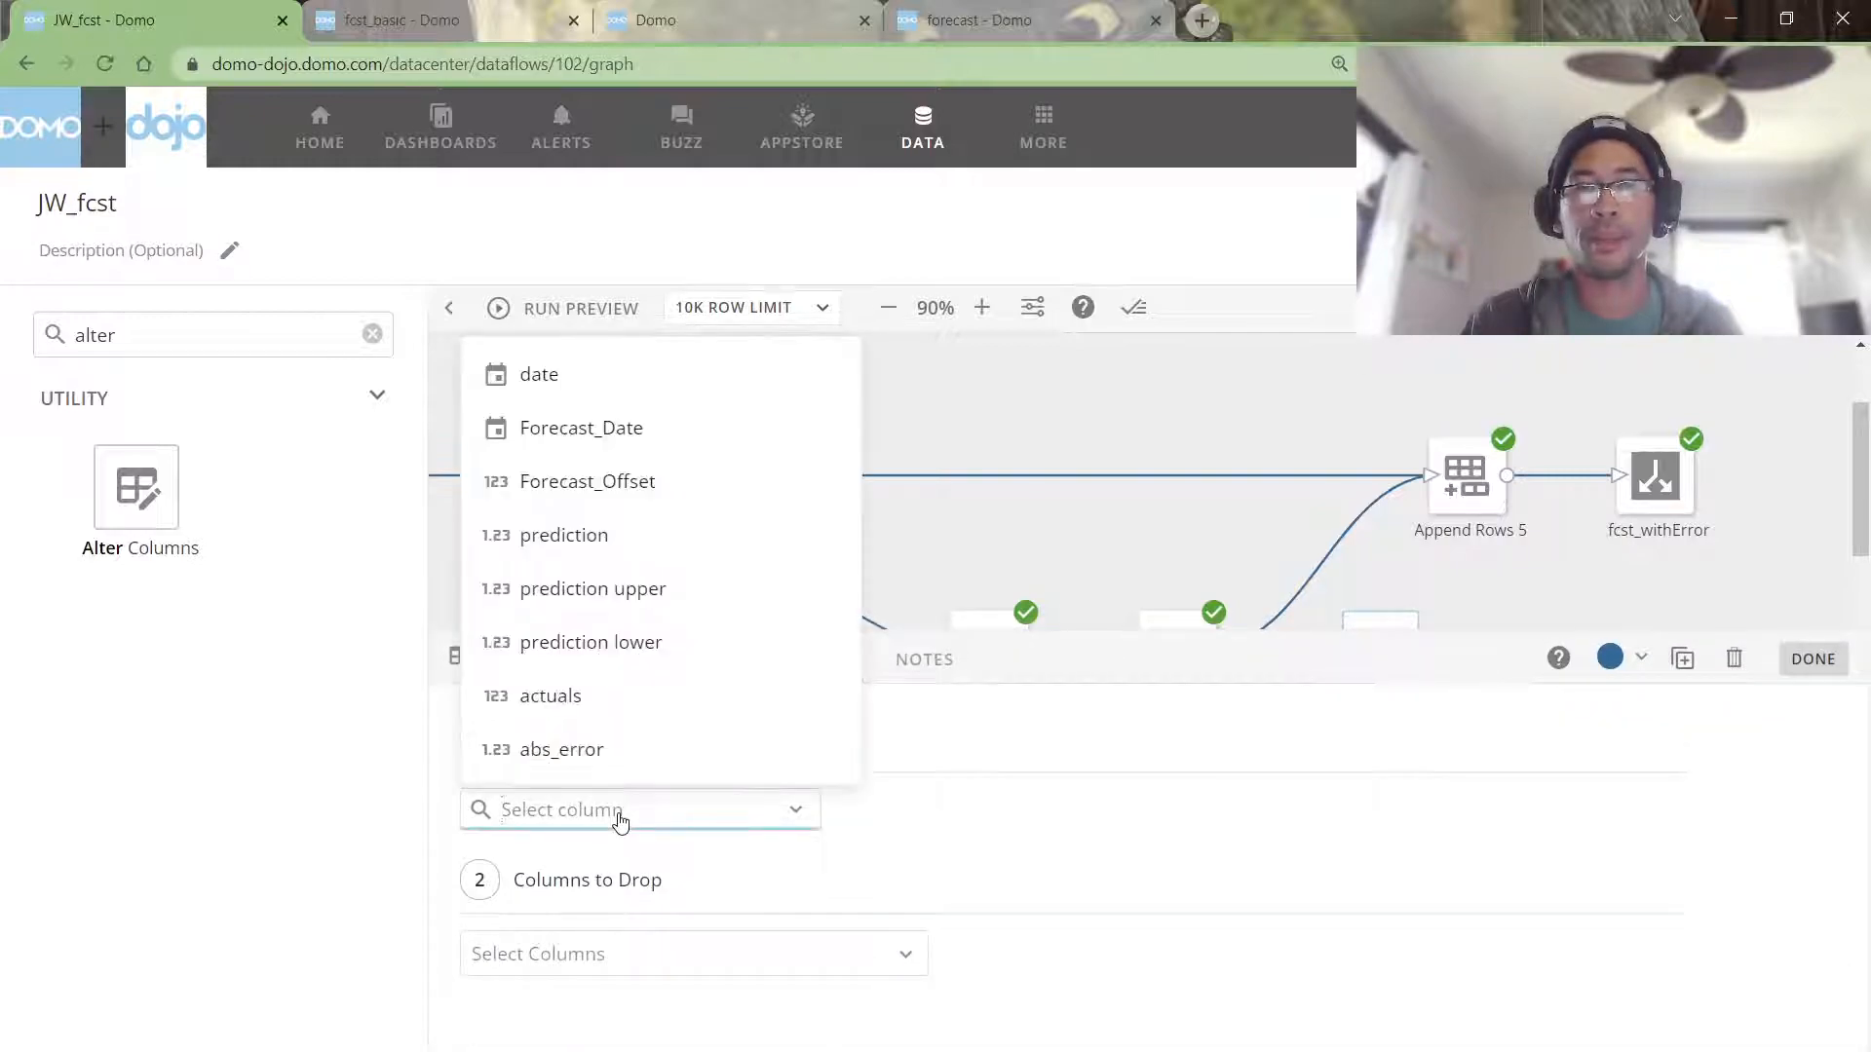
click(609, 700)
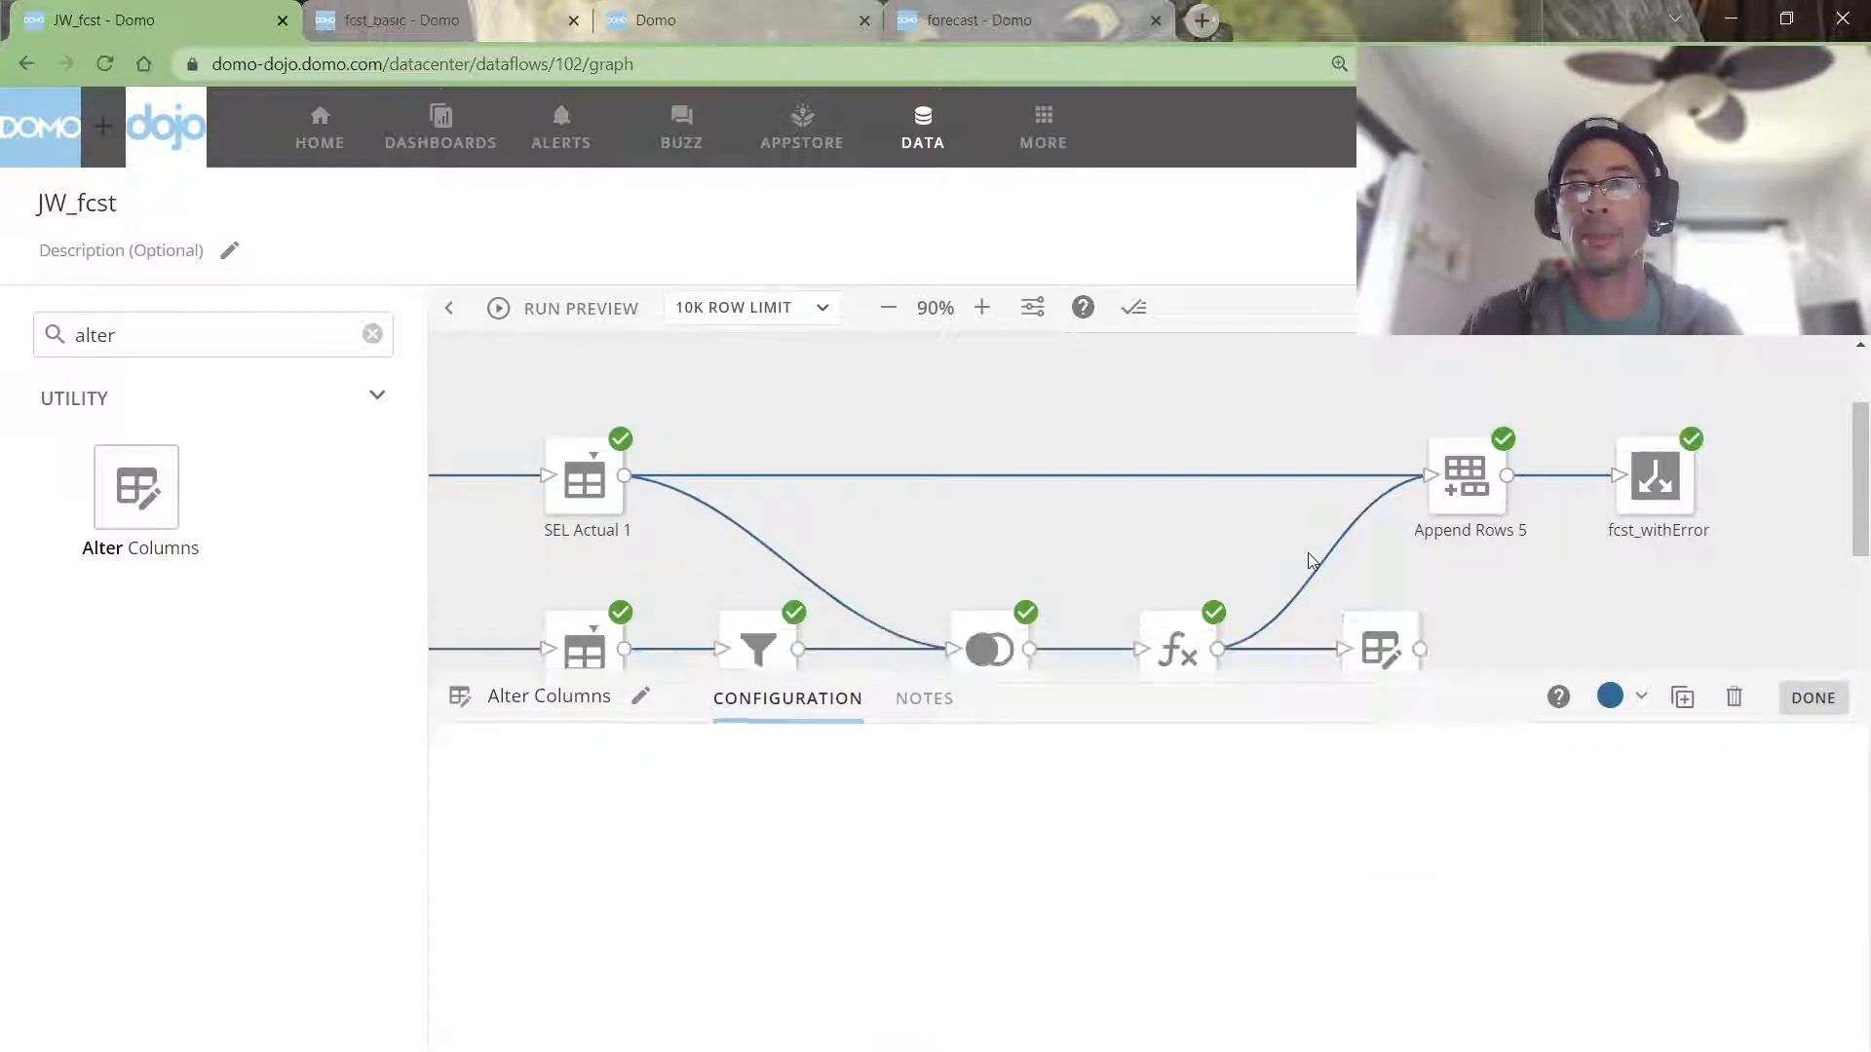
click(1311, 562)
Step: Replace the direct link from Add Formula 3 to Append Rows 5 with a connection from Alter Columns to Append Rows 5
click(1326, 557)
drag(1391, 665, 1430, 475)
click(1744, 226)
click(1588, 770)
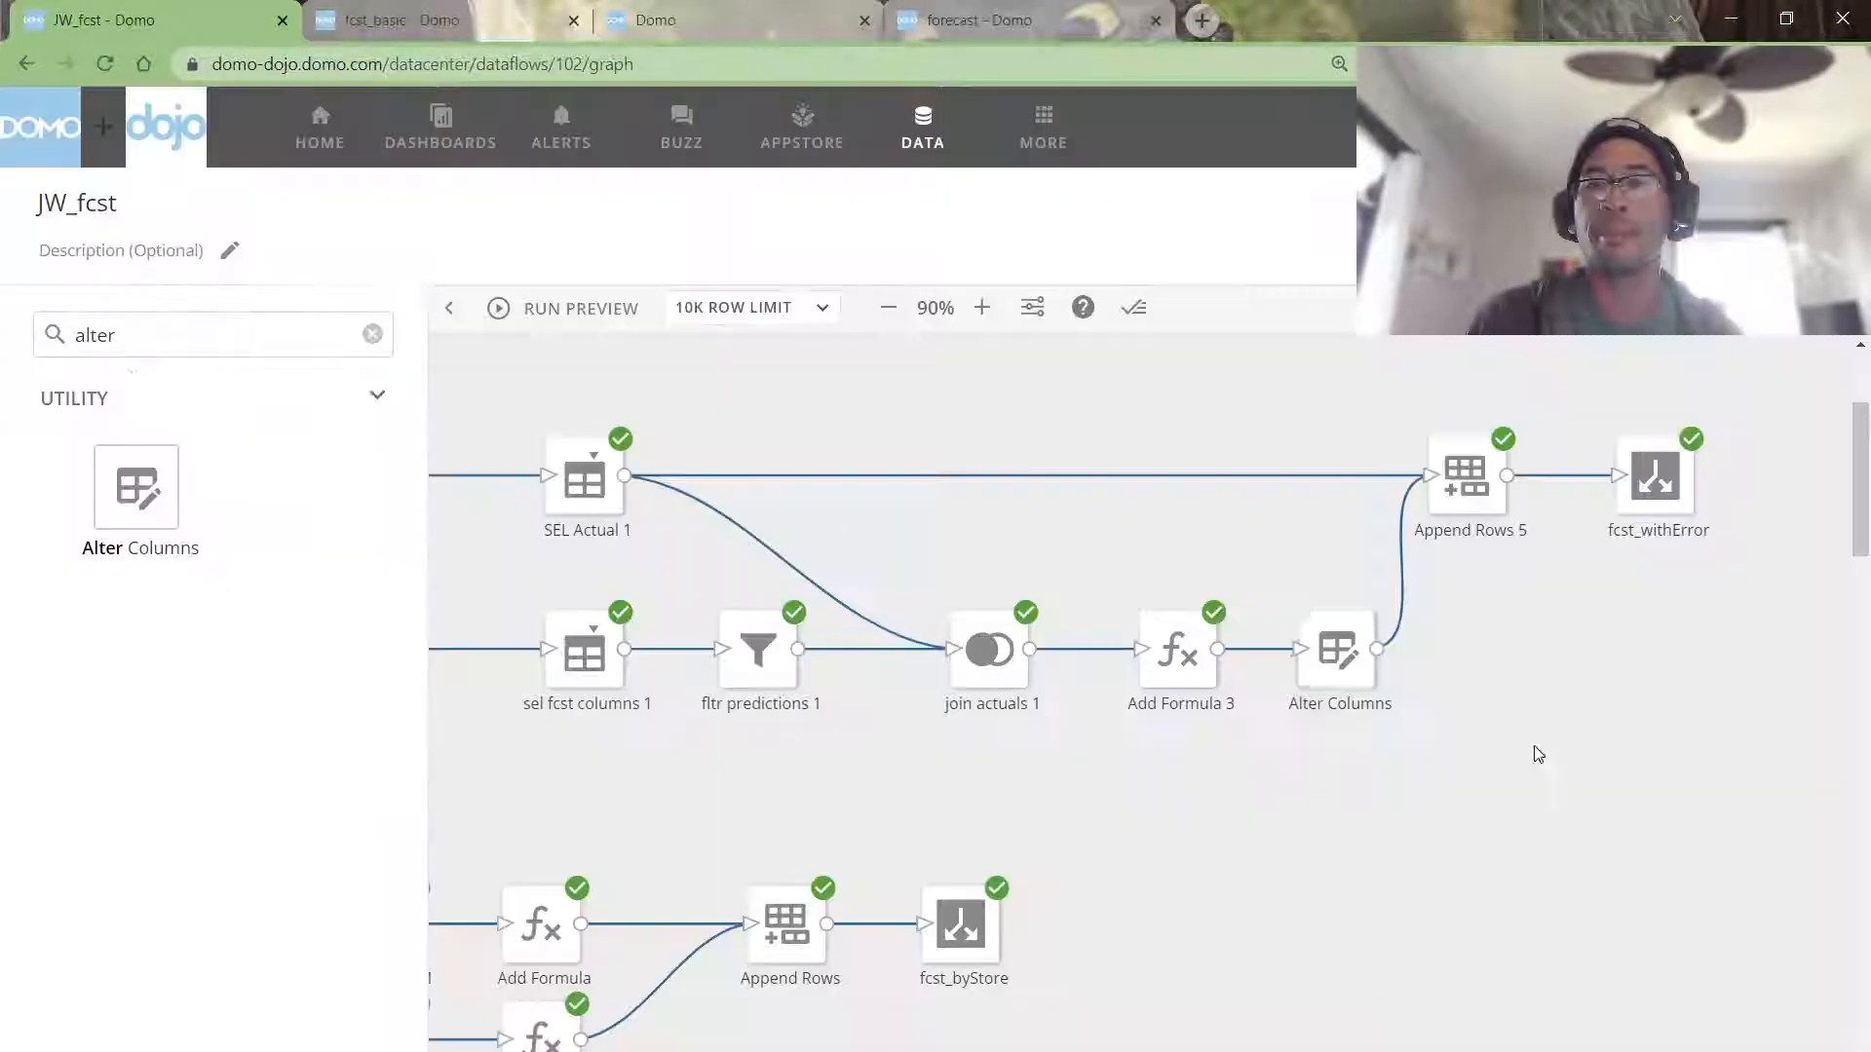
Step: Go back from the fcst_basic dataset to the JW_fcst dataflow's page of input and output DataSets
click(427, 9)
click(655, 16)
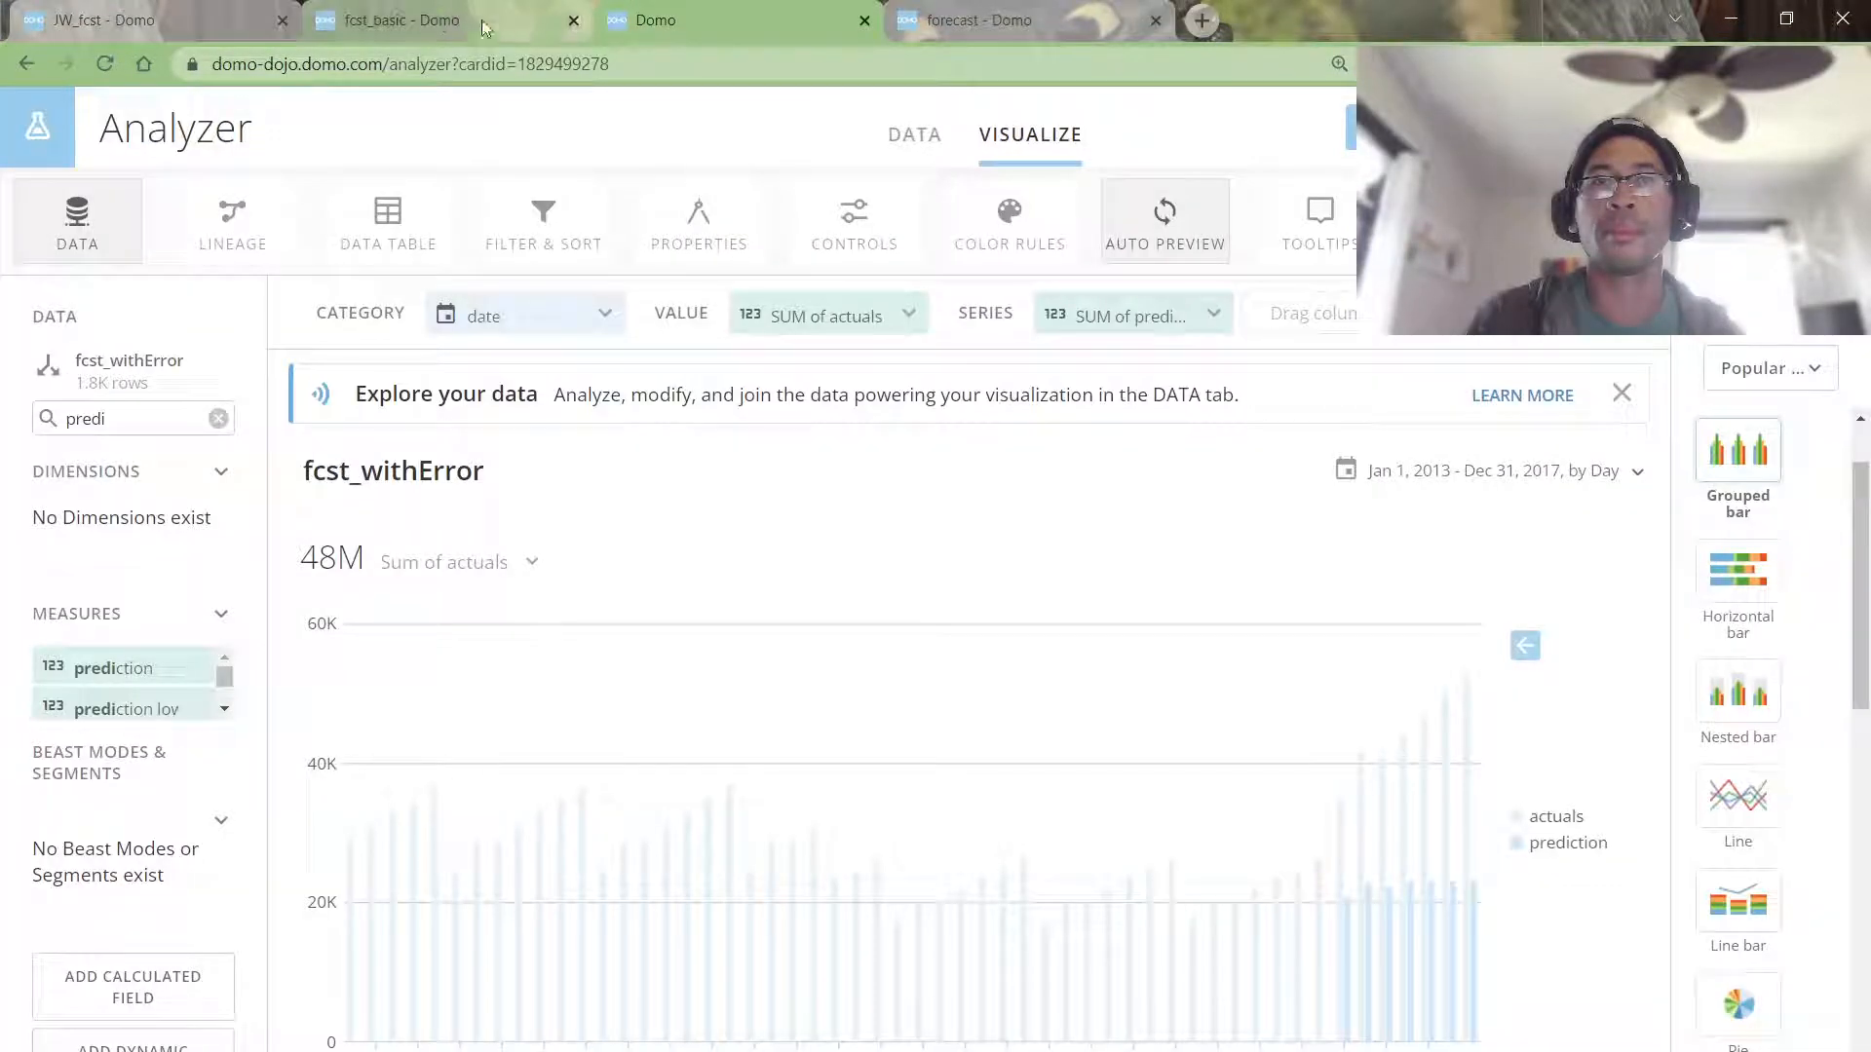
click(432, 17)
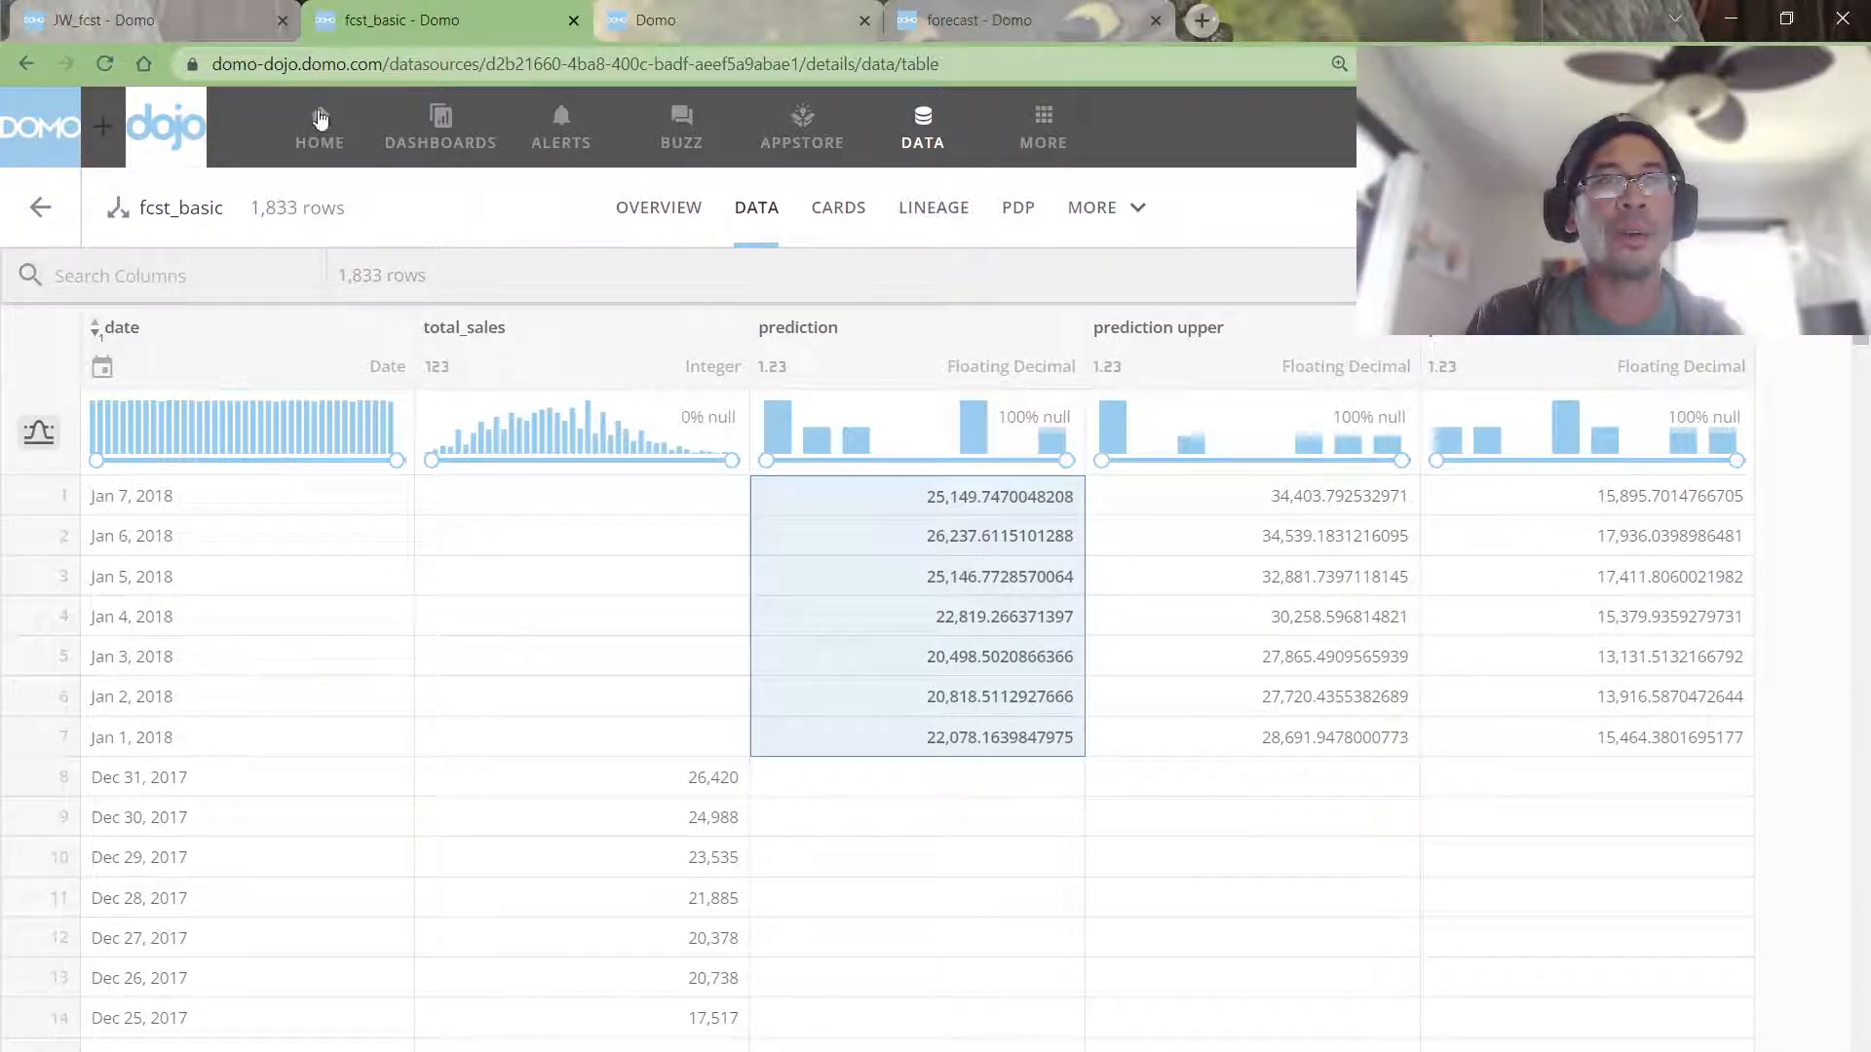
click(40, 207)
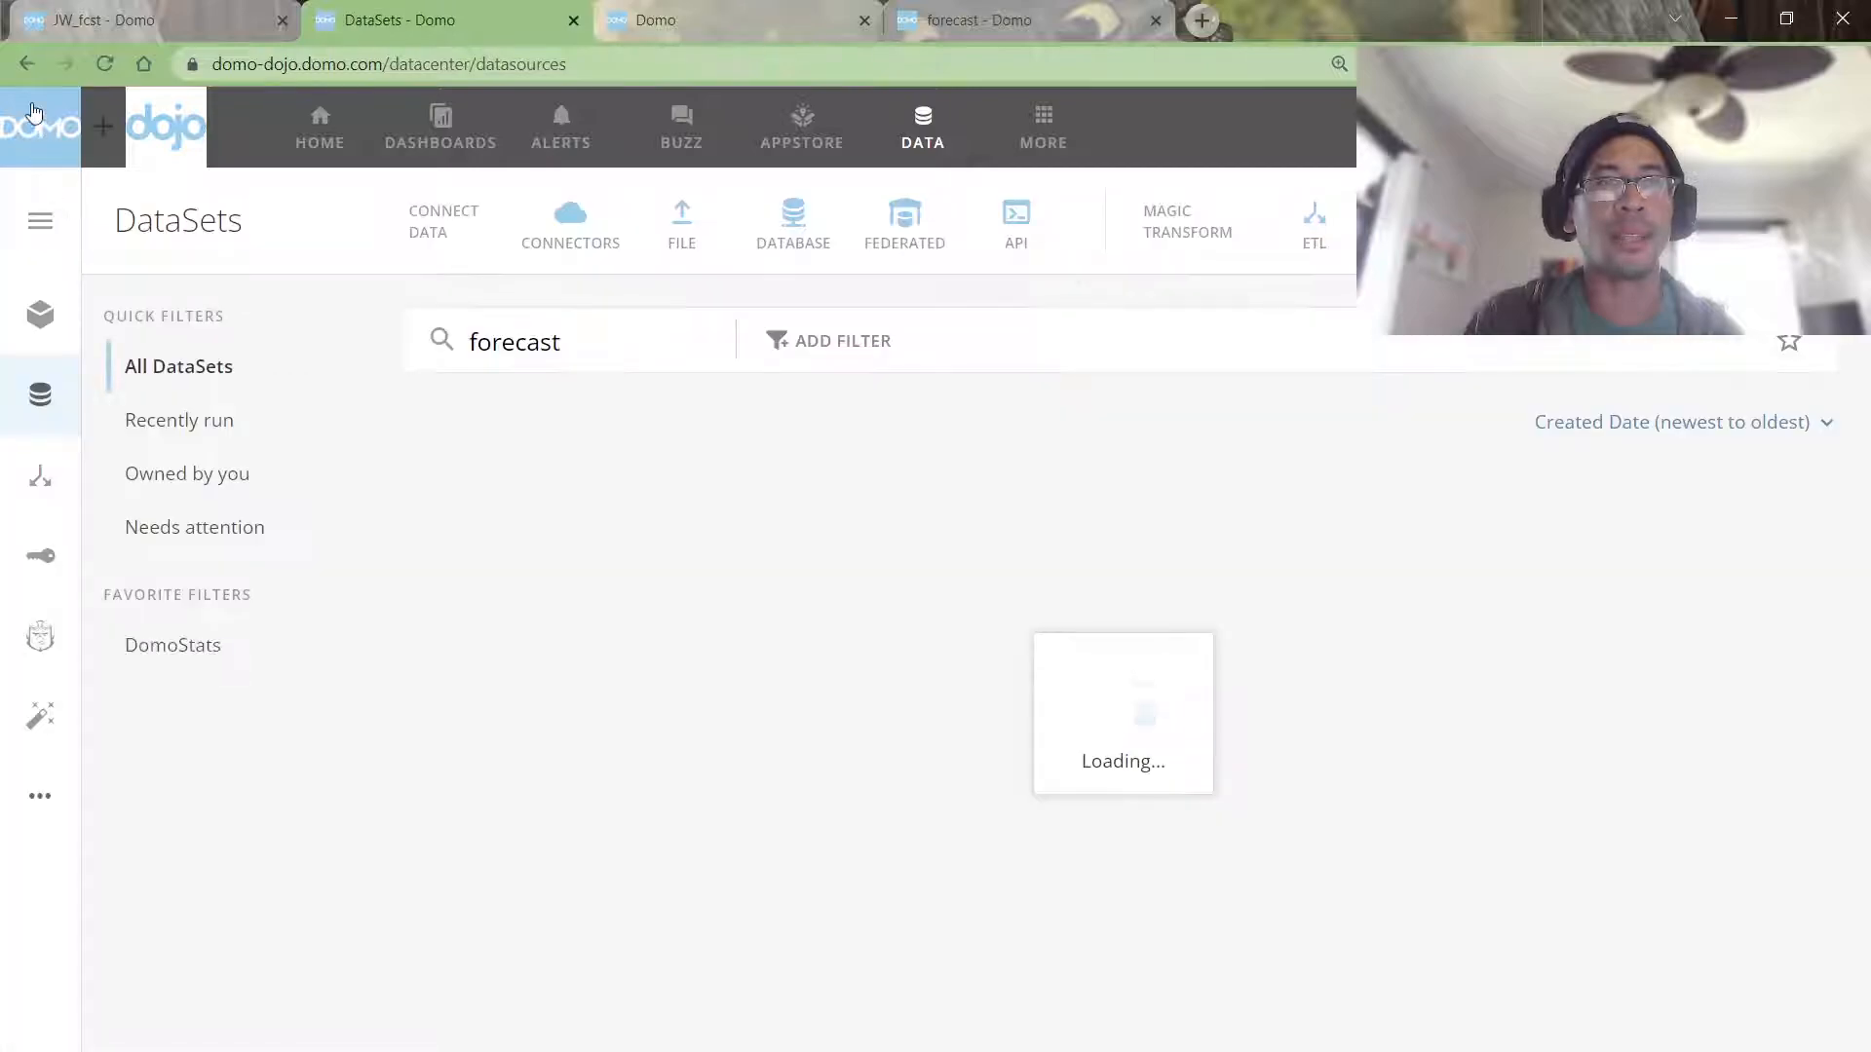
click(25, 72)
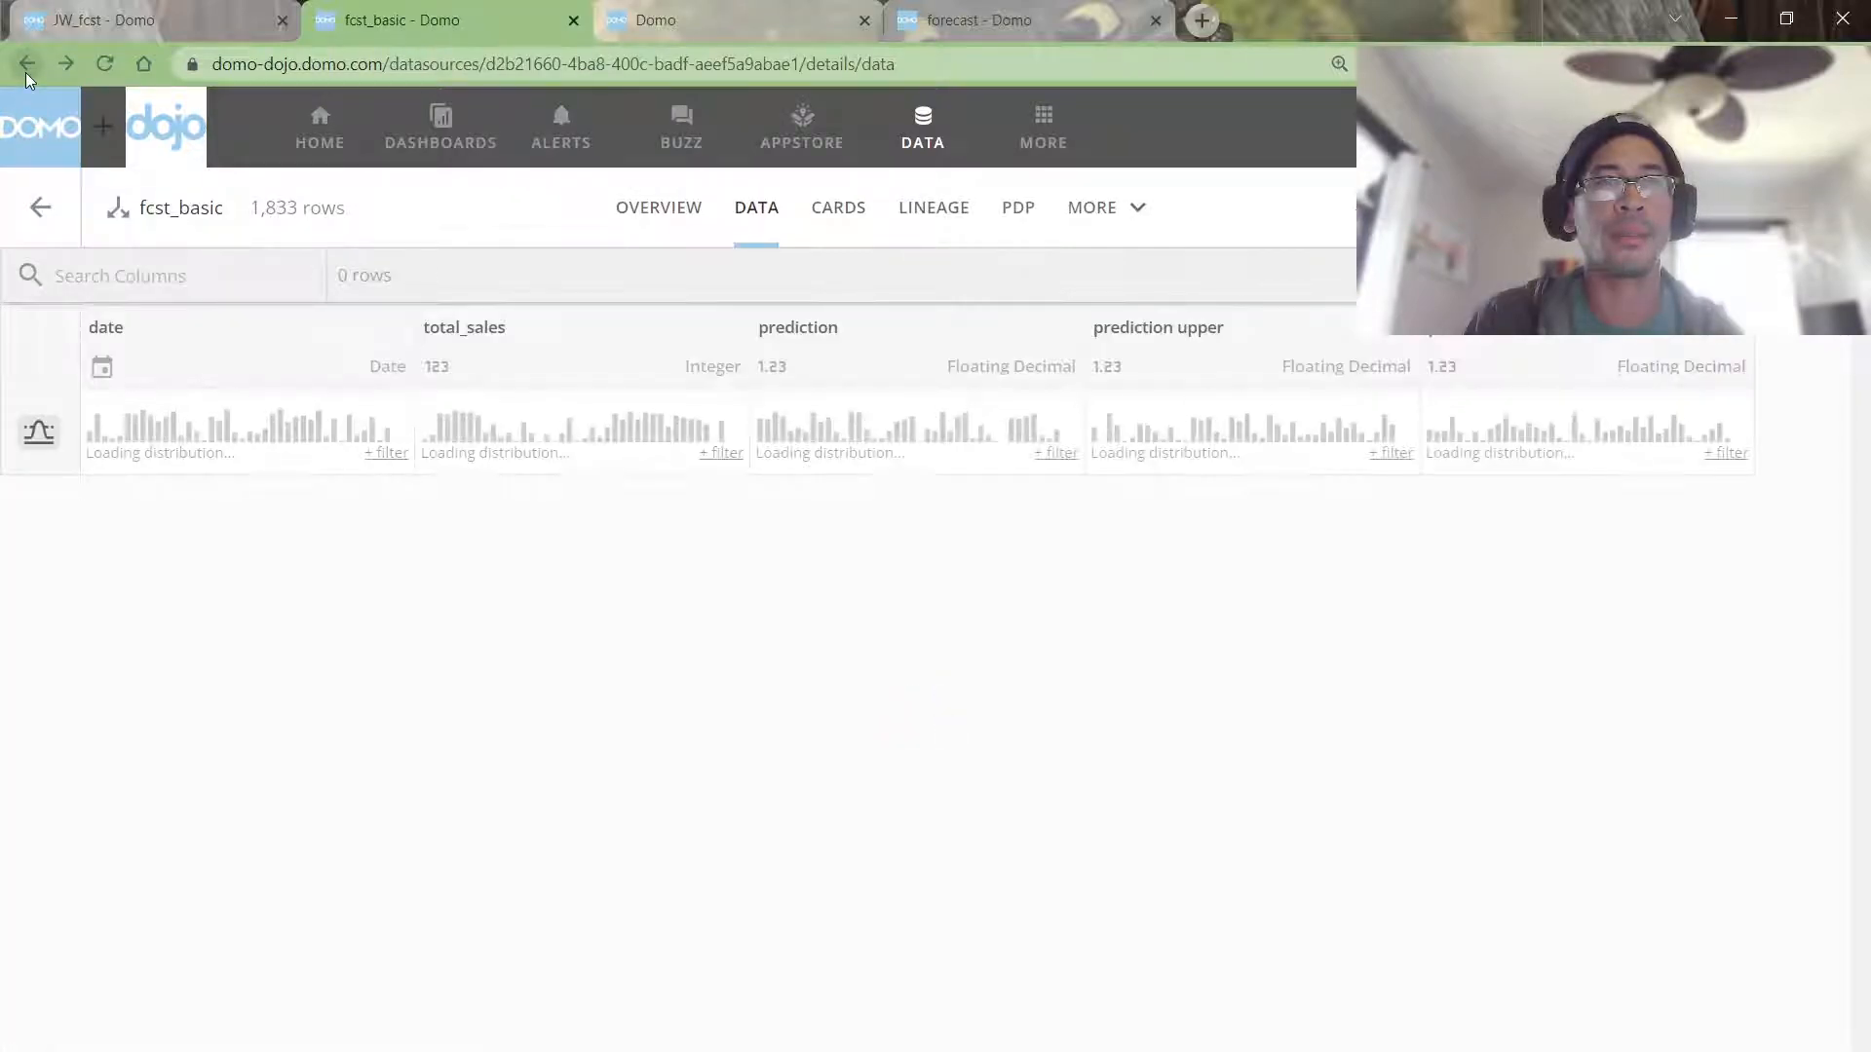
click(25, 72)
click(26, 73)
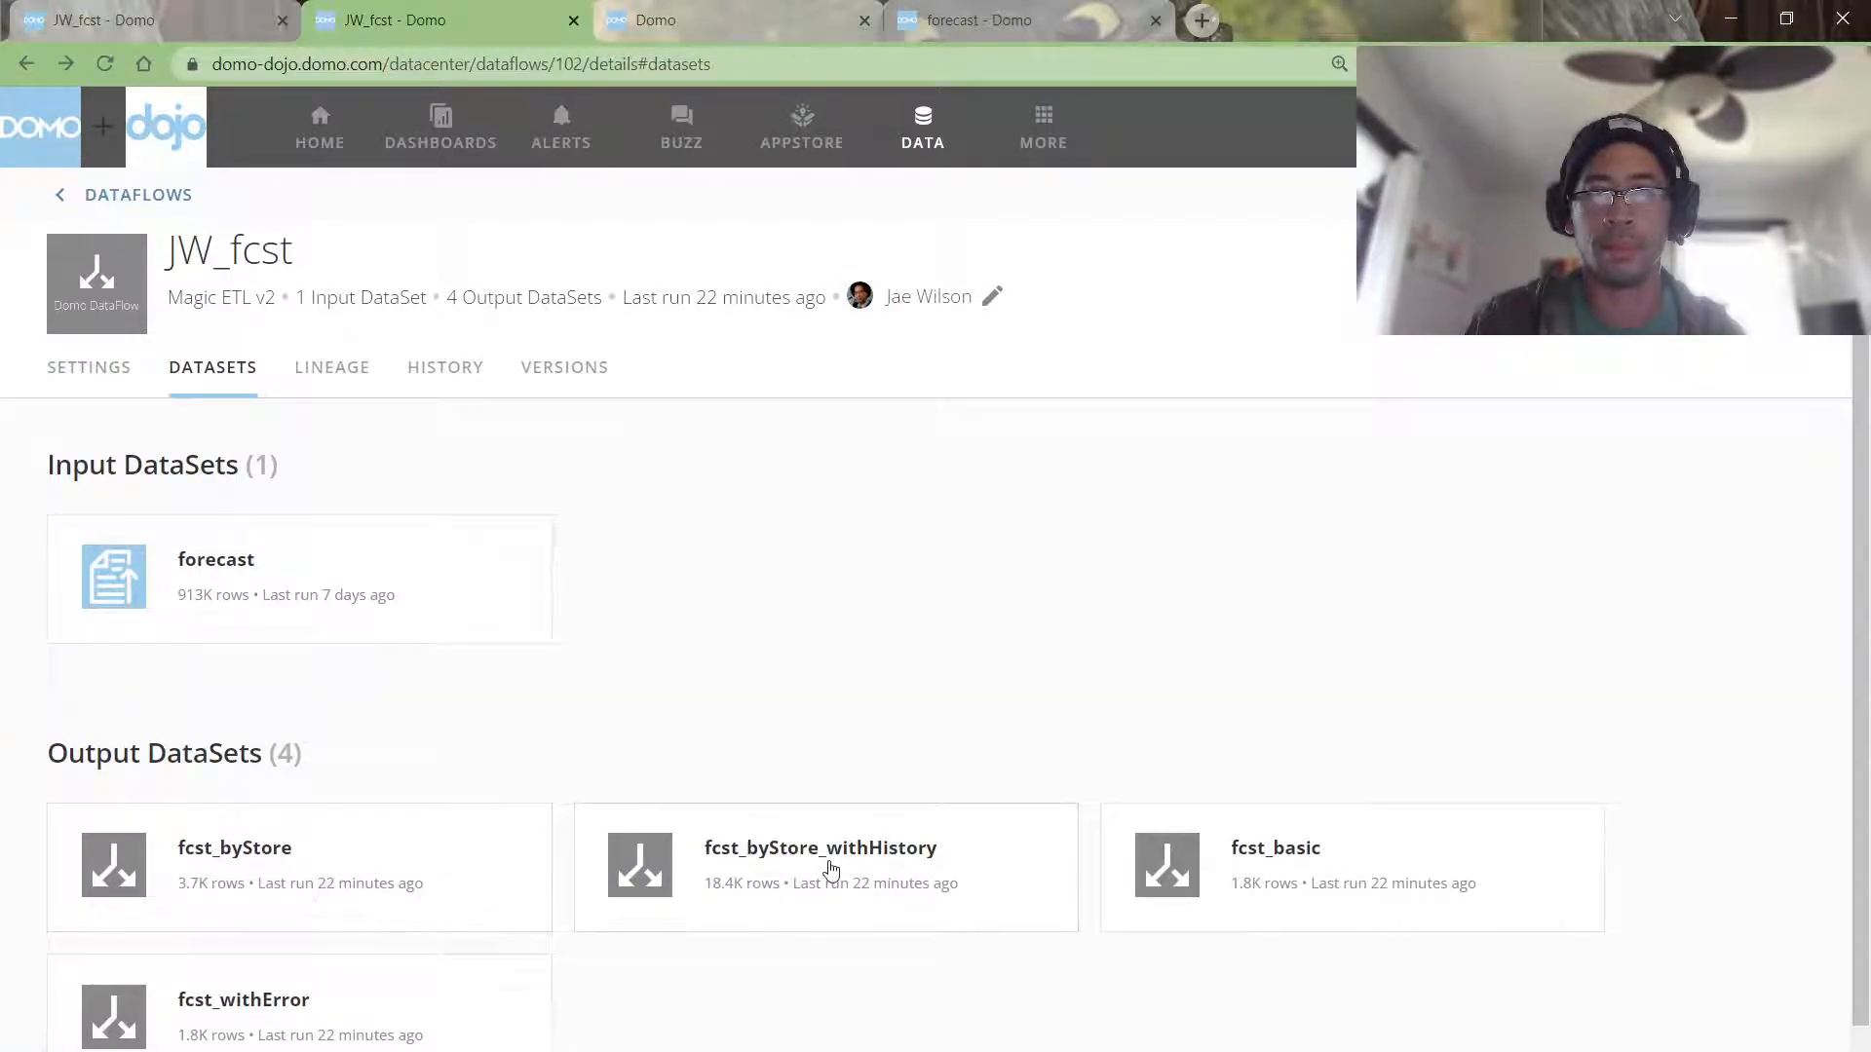
Step: Open the data table of the fcst_withError output dataset and sort it by date, newest first
click(484, 994)
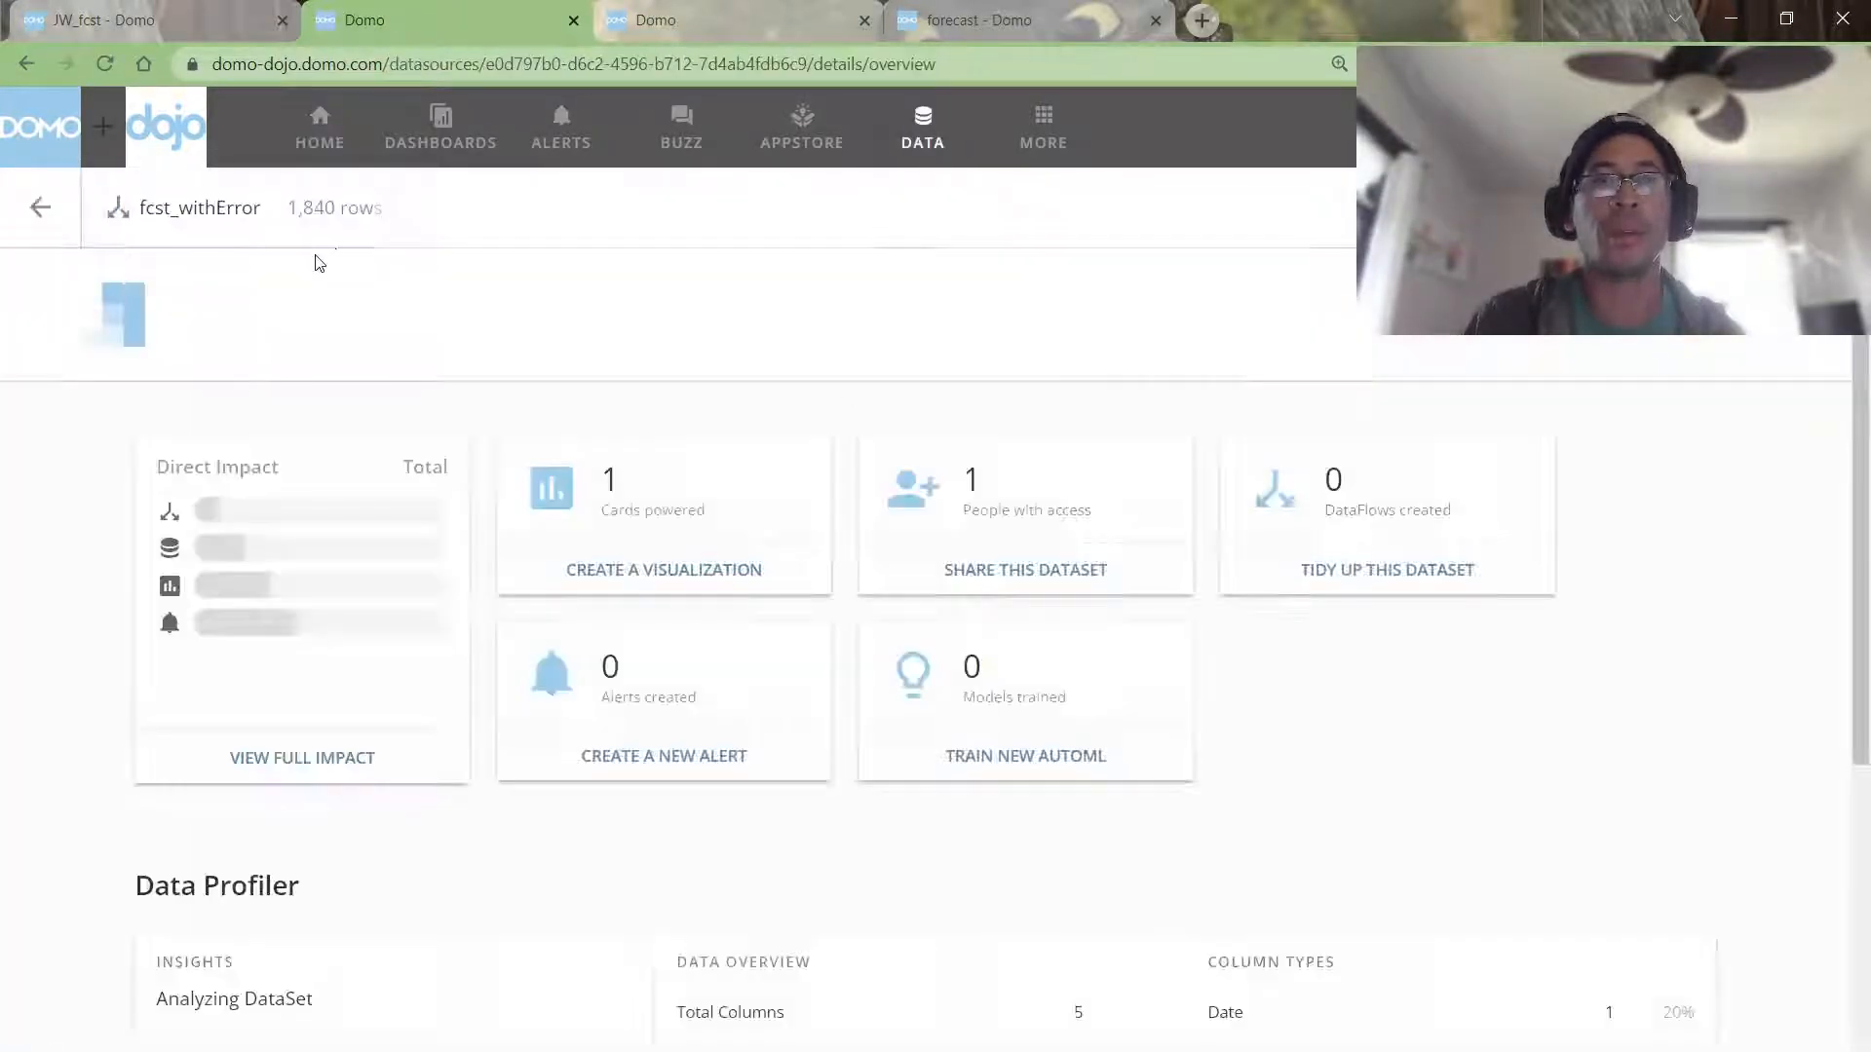
click(756, 207)
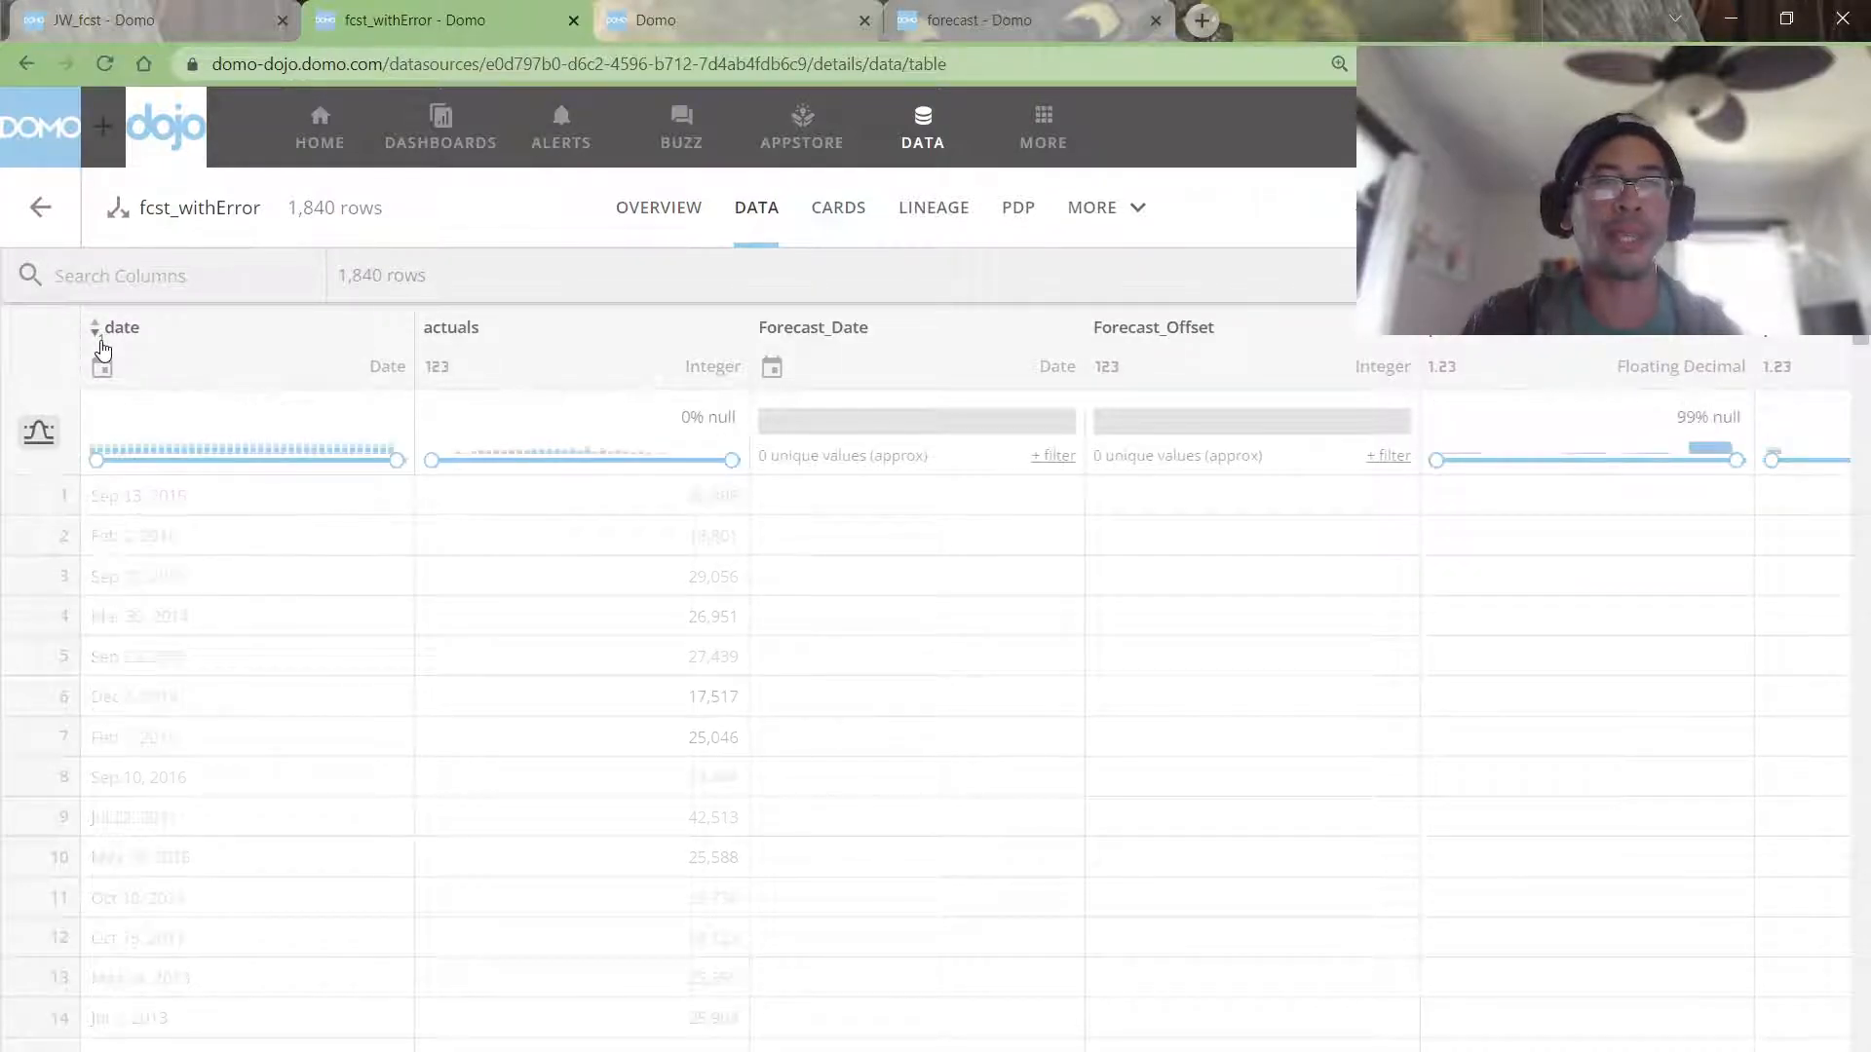
click(101, 343)
click(142, 492)
Step: Compare the two Dec 31, 2017 rows in fcst_withError, including their prediction, upper and lower bound and error columns
drag(185, 777, 1598, 814)
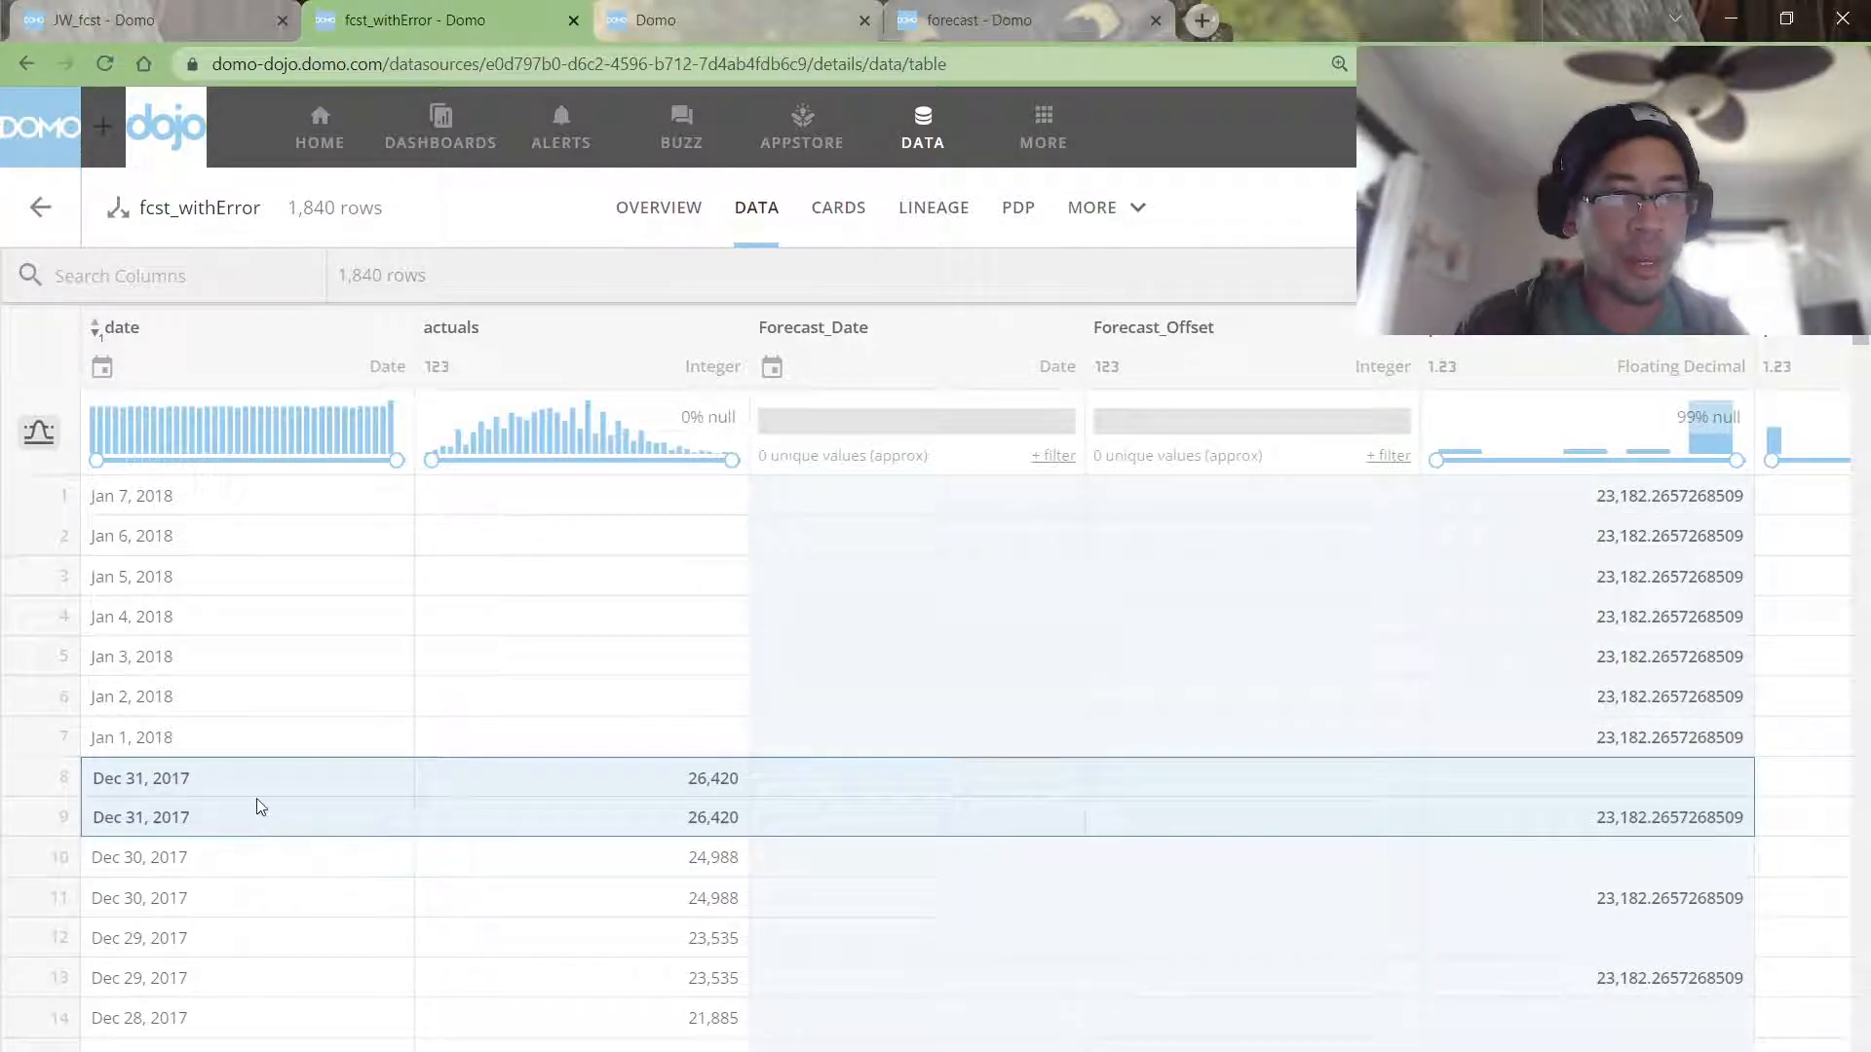
drag(190, 828, 1625, 824)
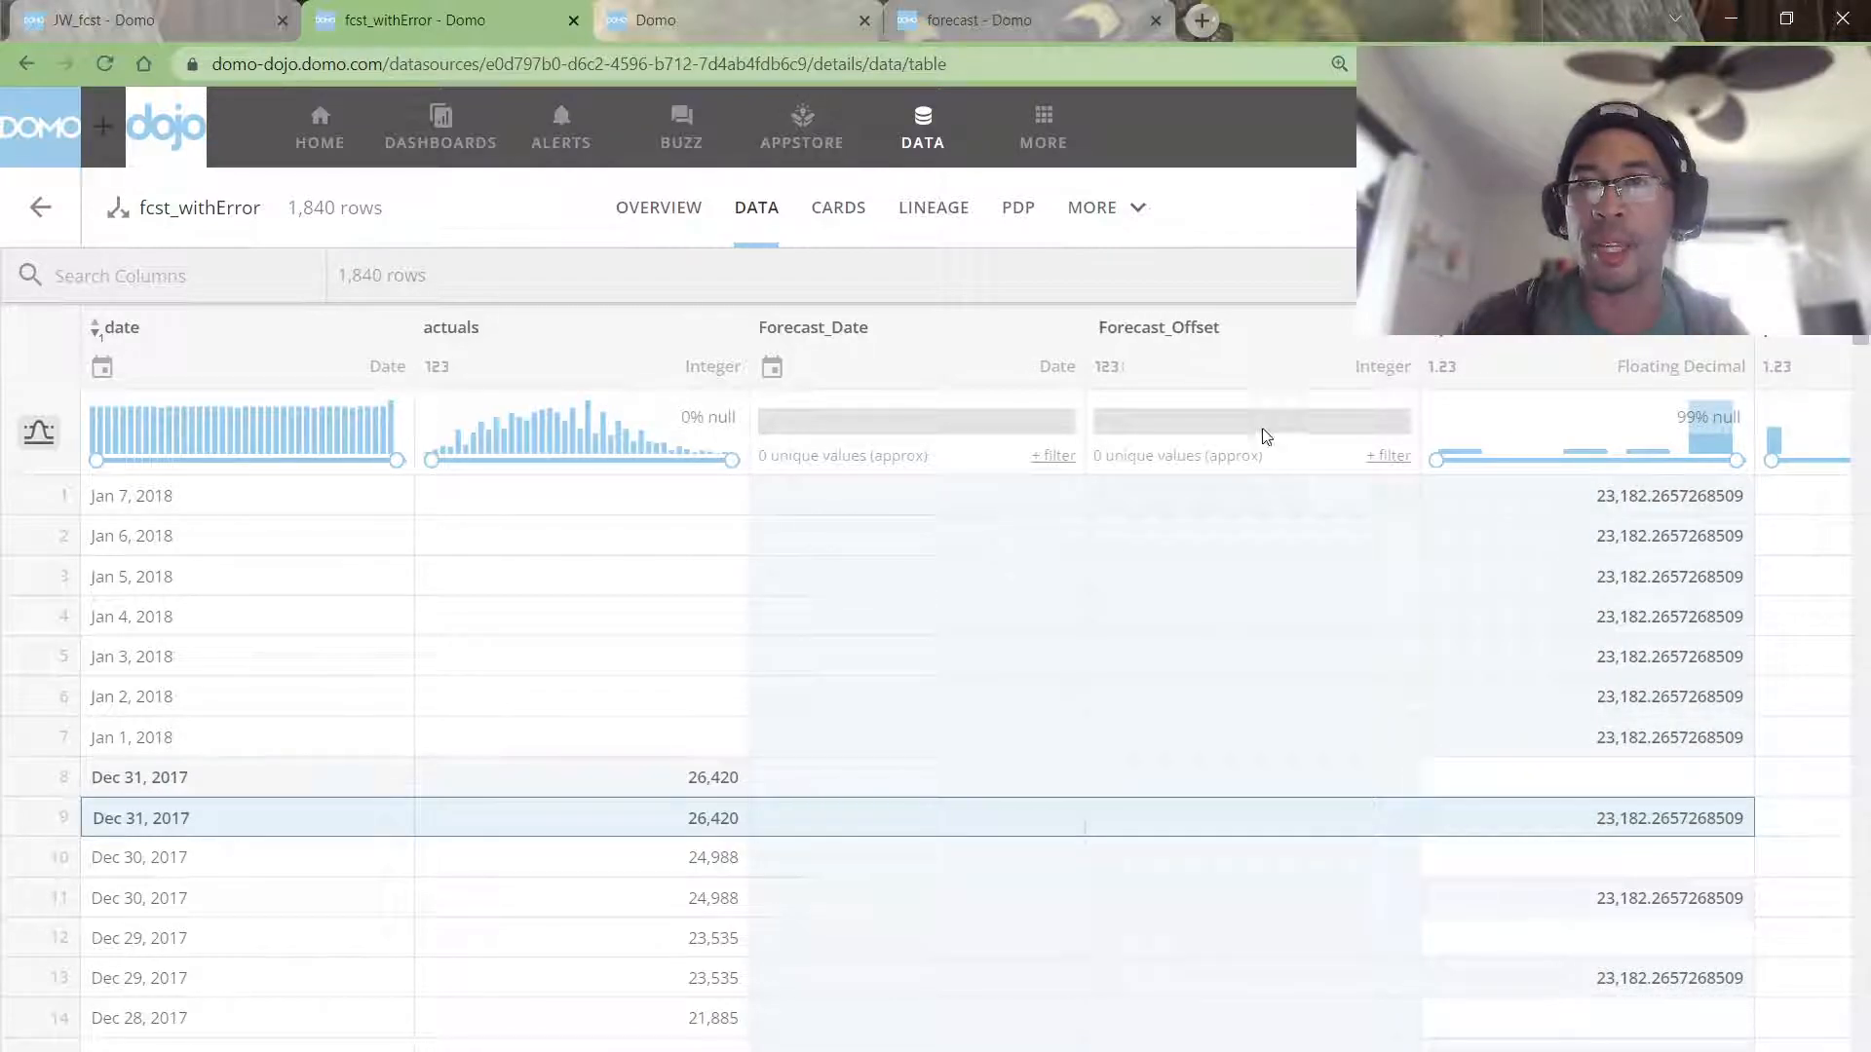
drag(143, 785, 1481, 780)
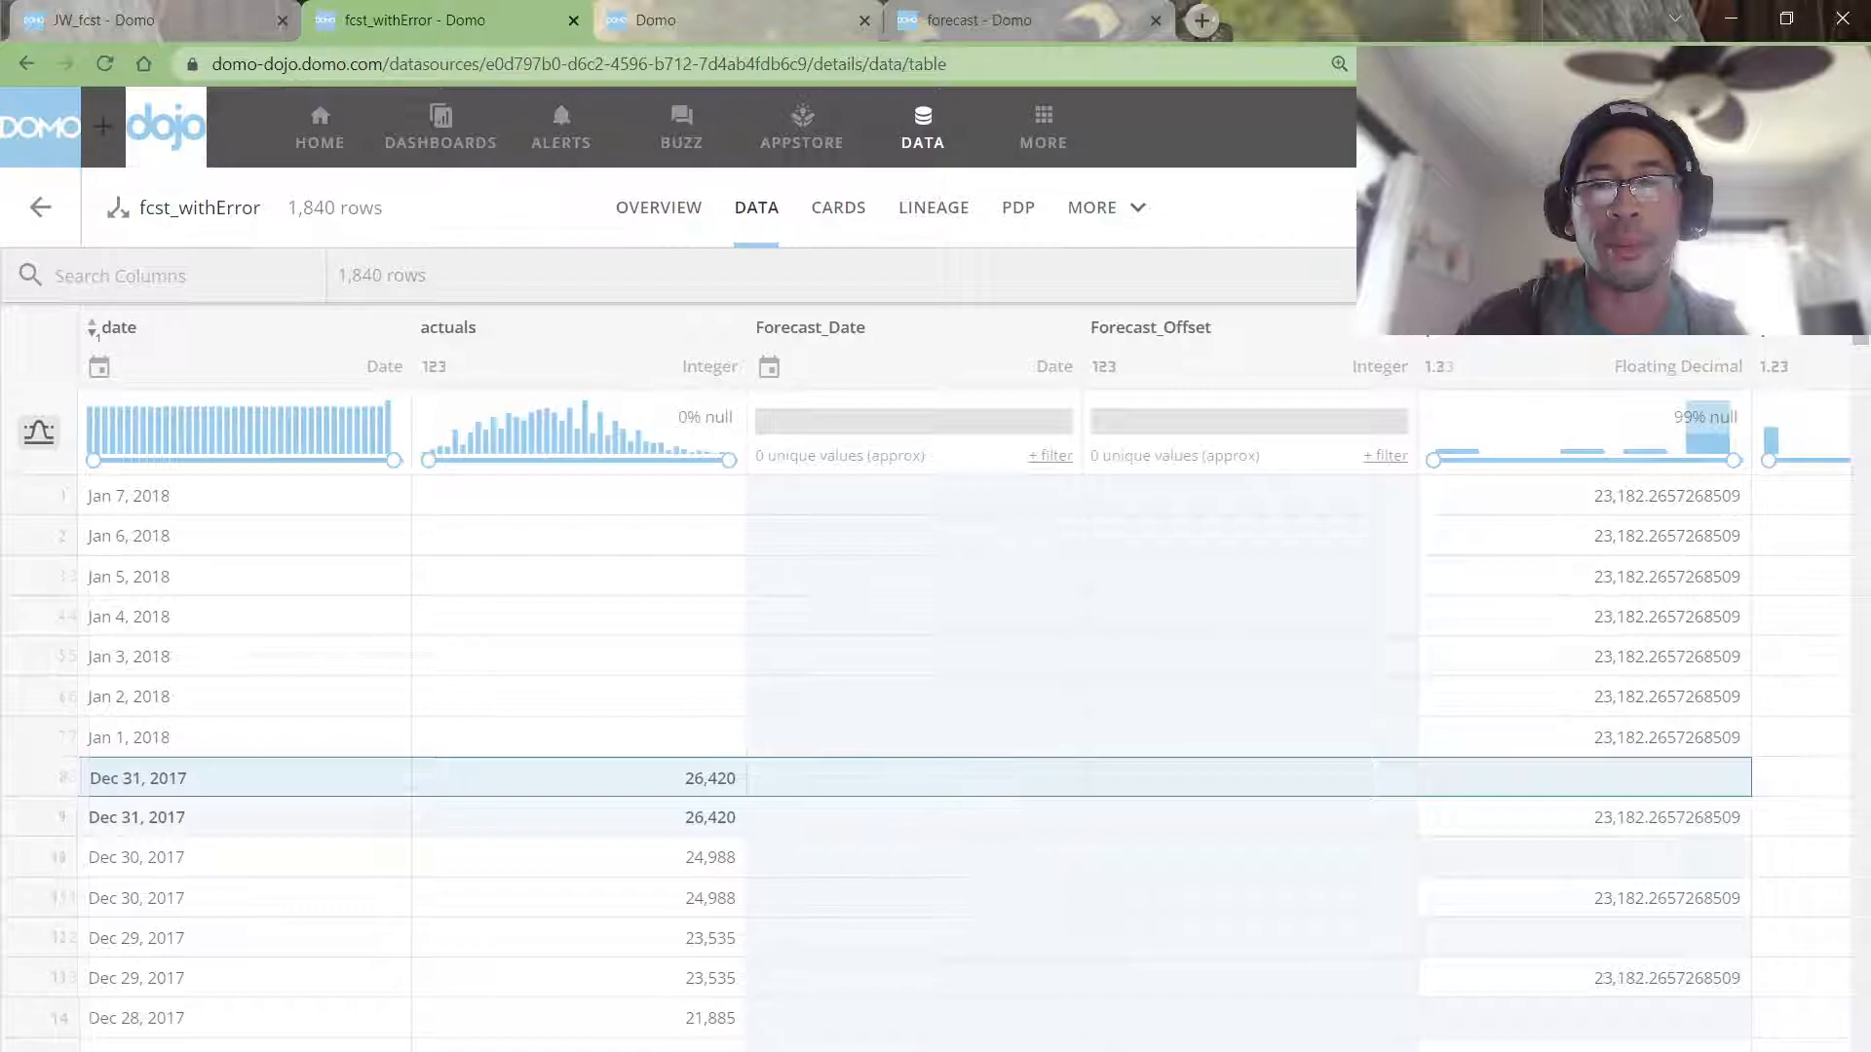
scroll(964, 760, right, 9)
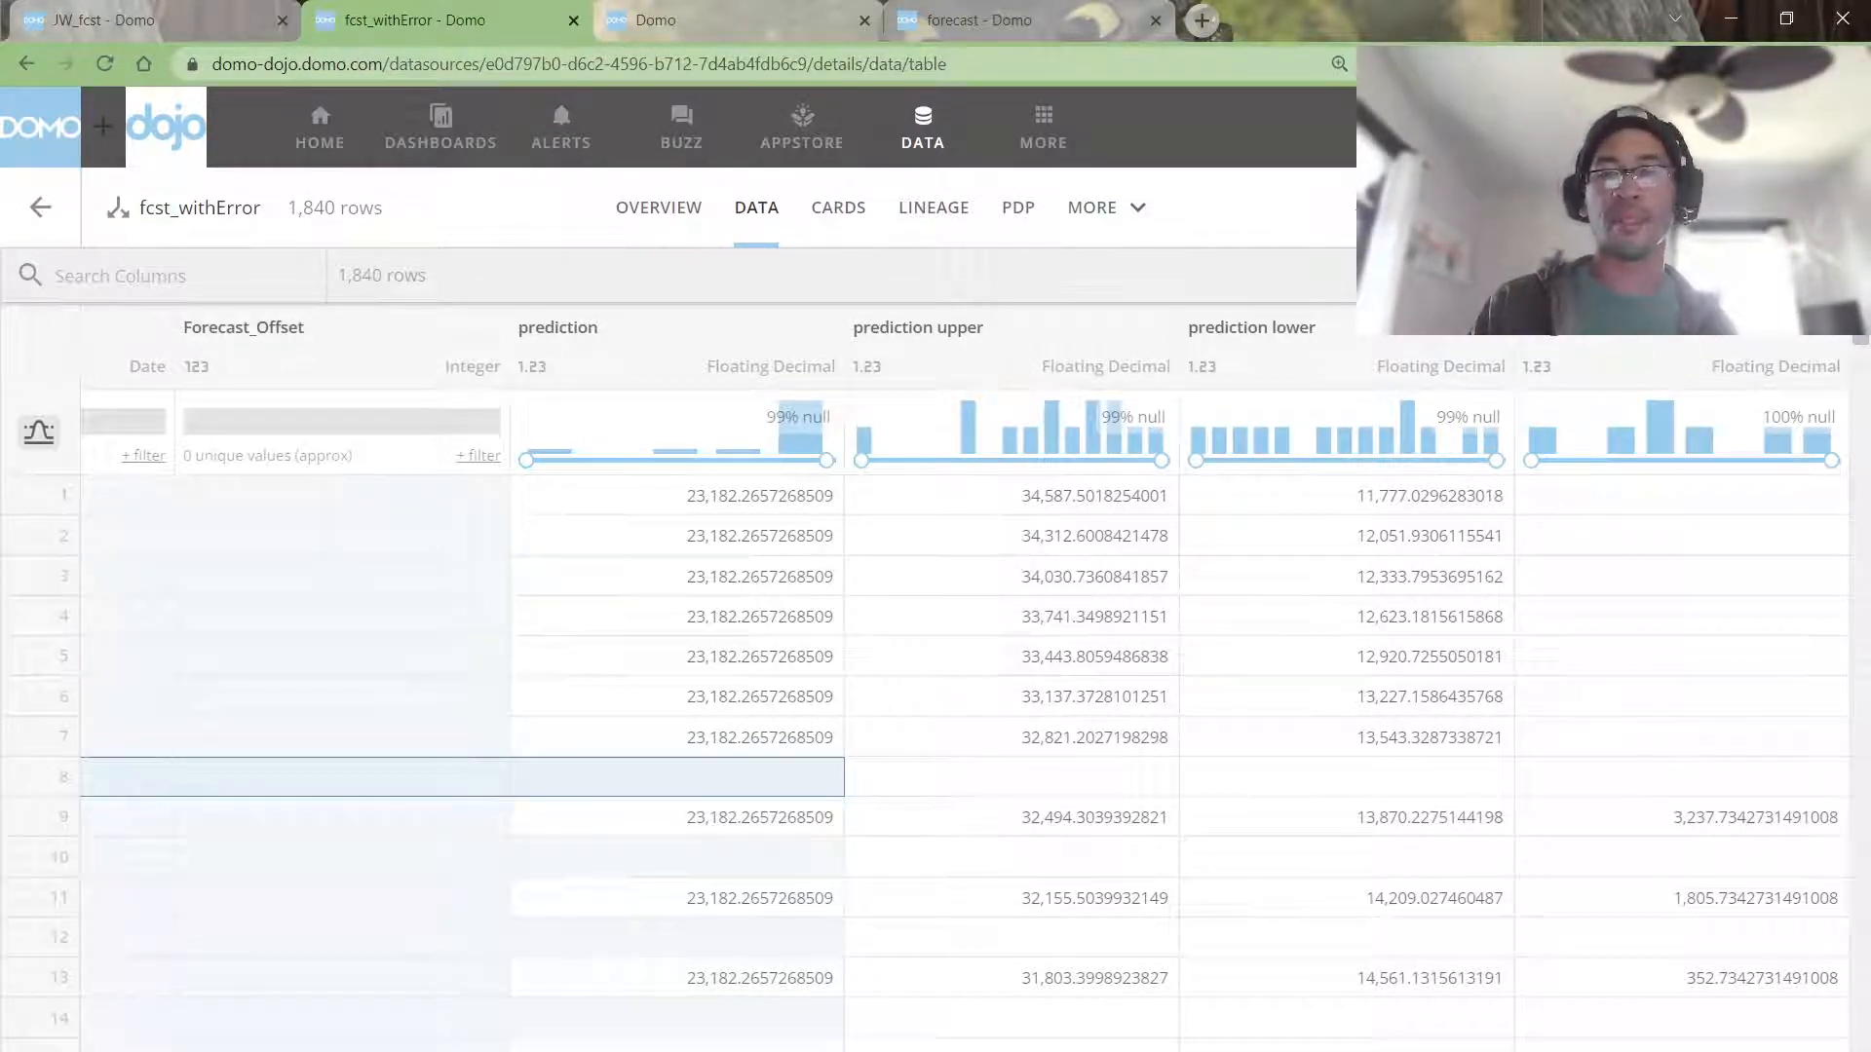
scroll(965, 682, left, 9)
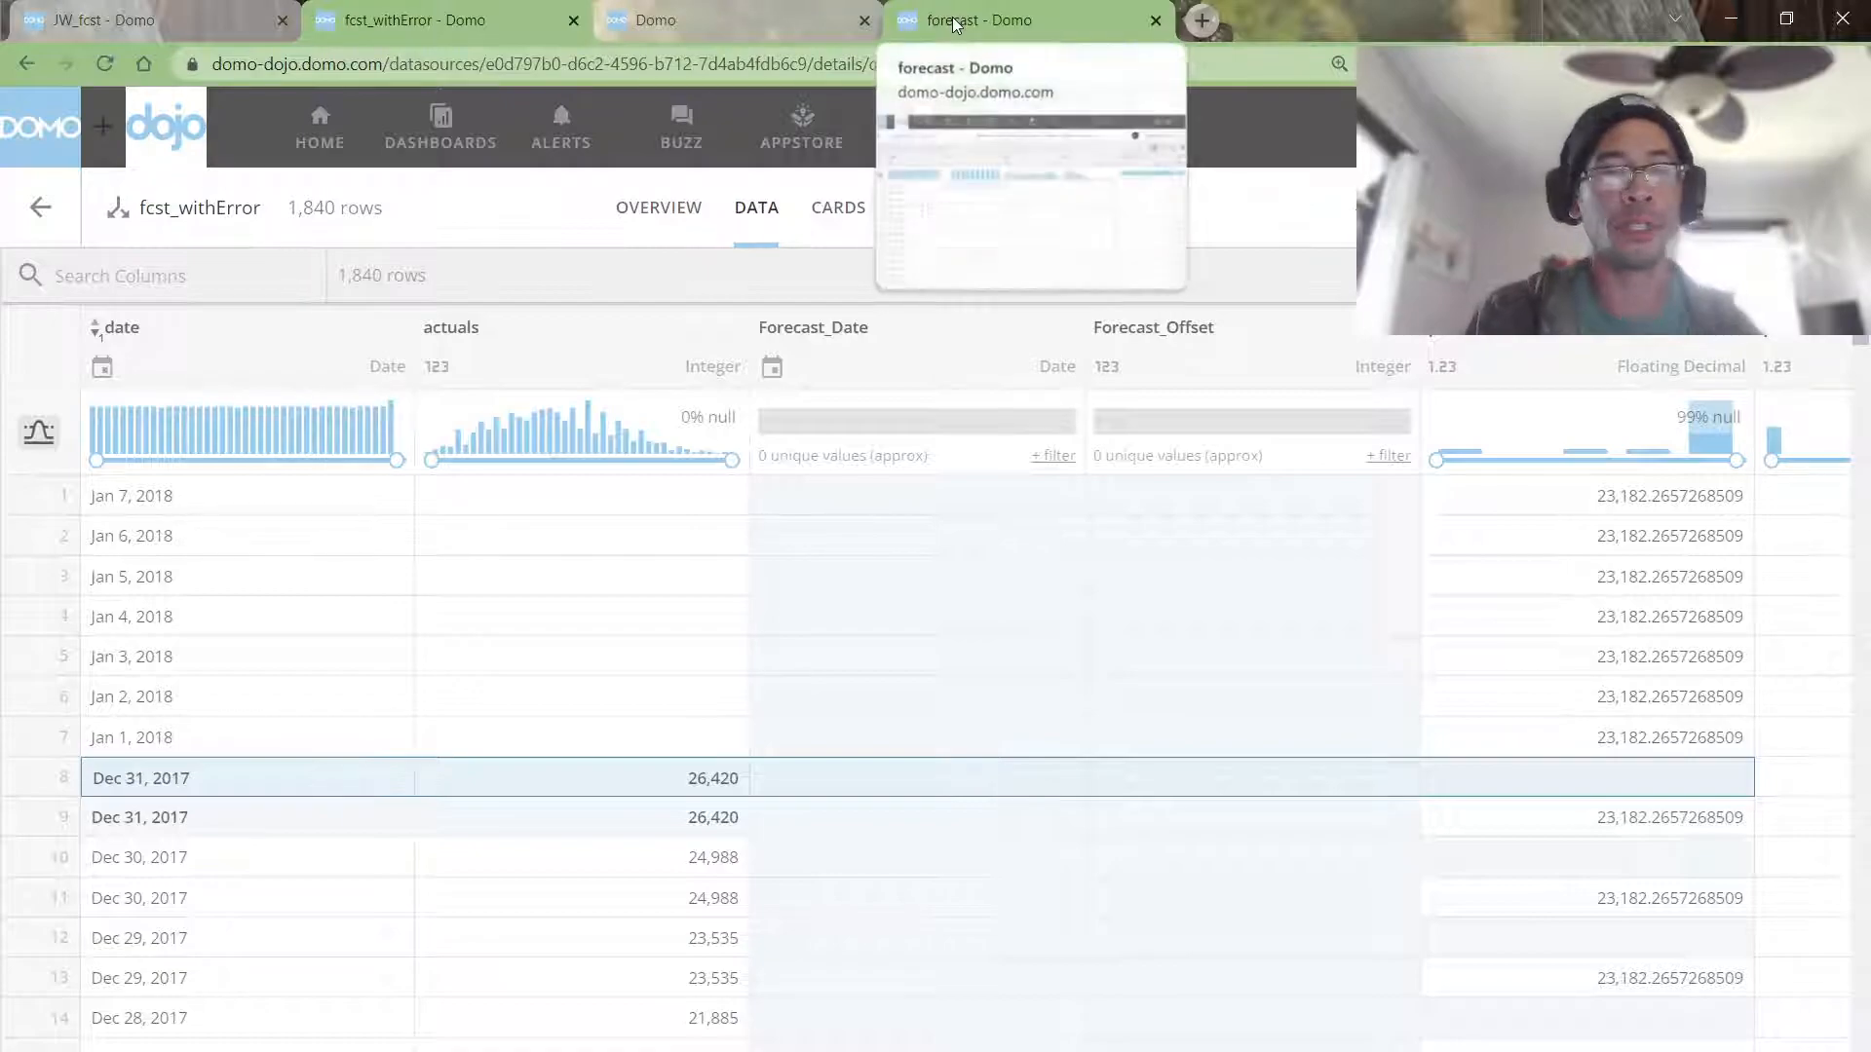
Step: Switch to the Forecasting in Domo Google Doc and highlight the UNIT OF ANALYSIS notes and the CATEGORICAL DATA vs. NUMERIC DATA heading
key(alt+Tab)
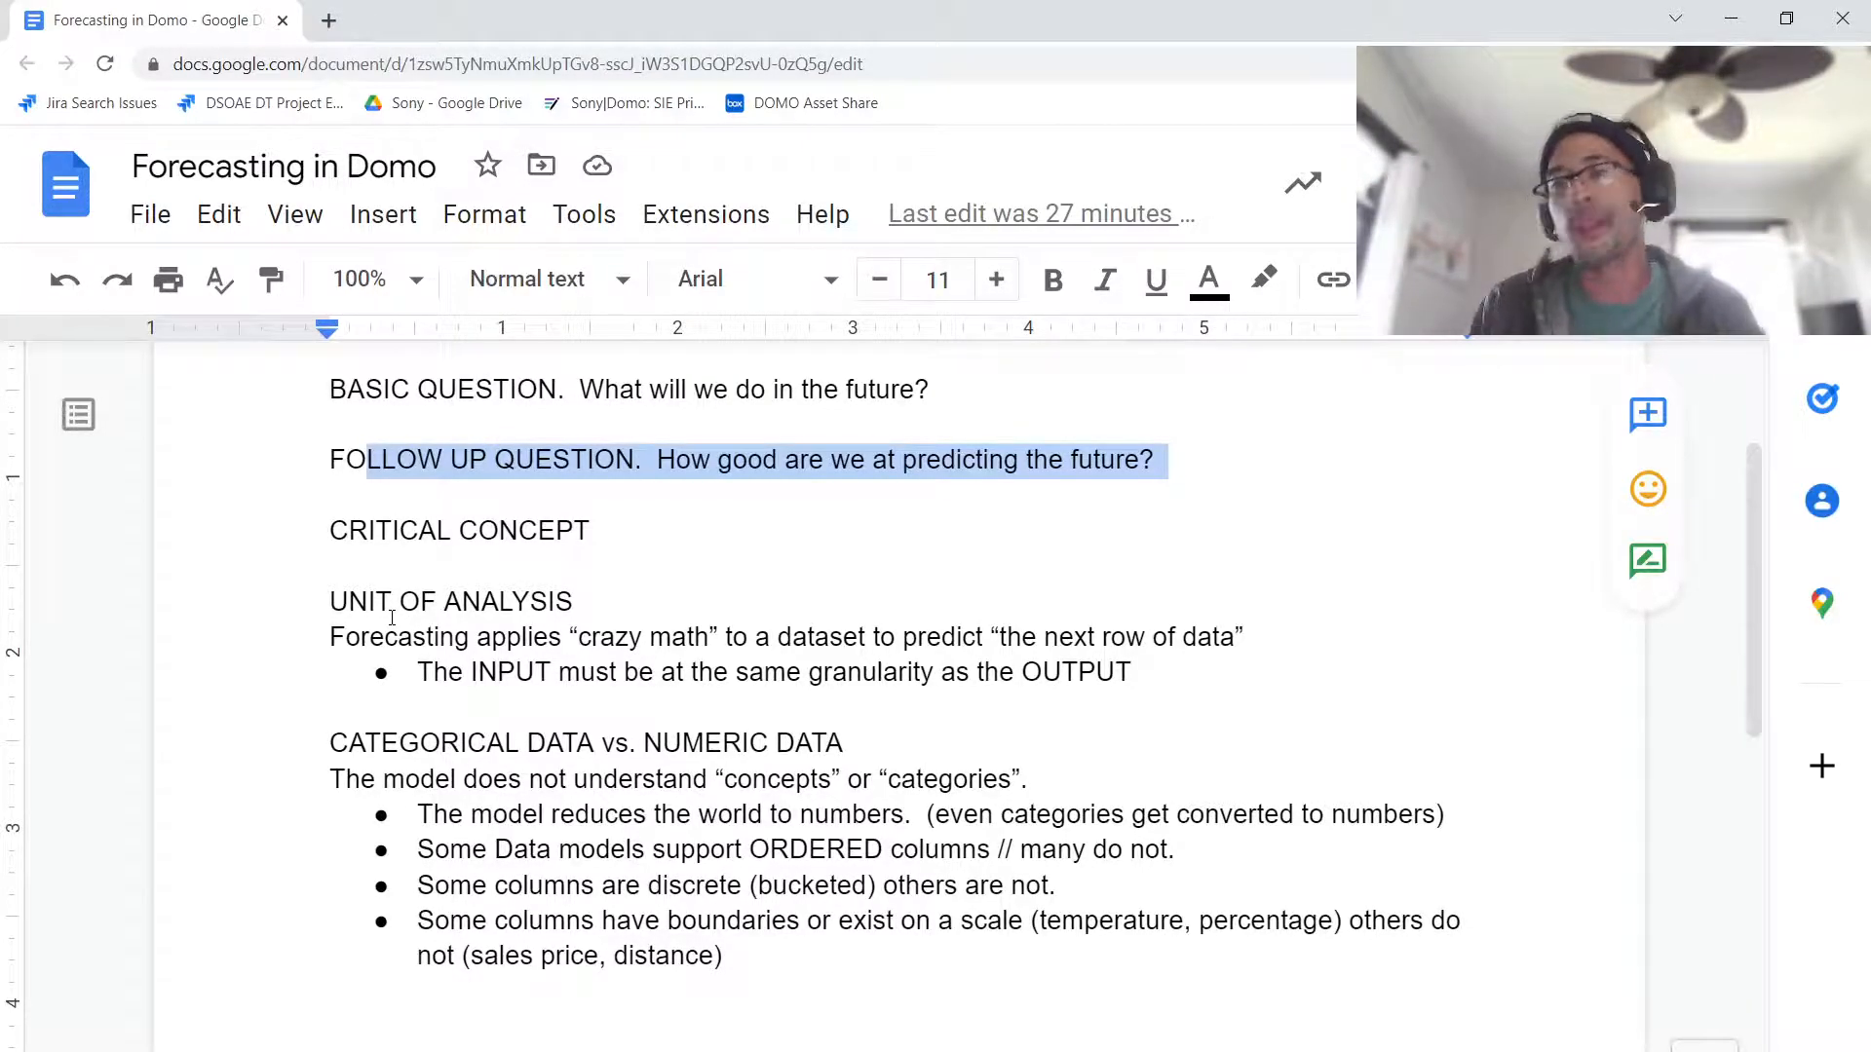
drag(347, 602, 566, 672)
drag(348, 746, 819, 725)
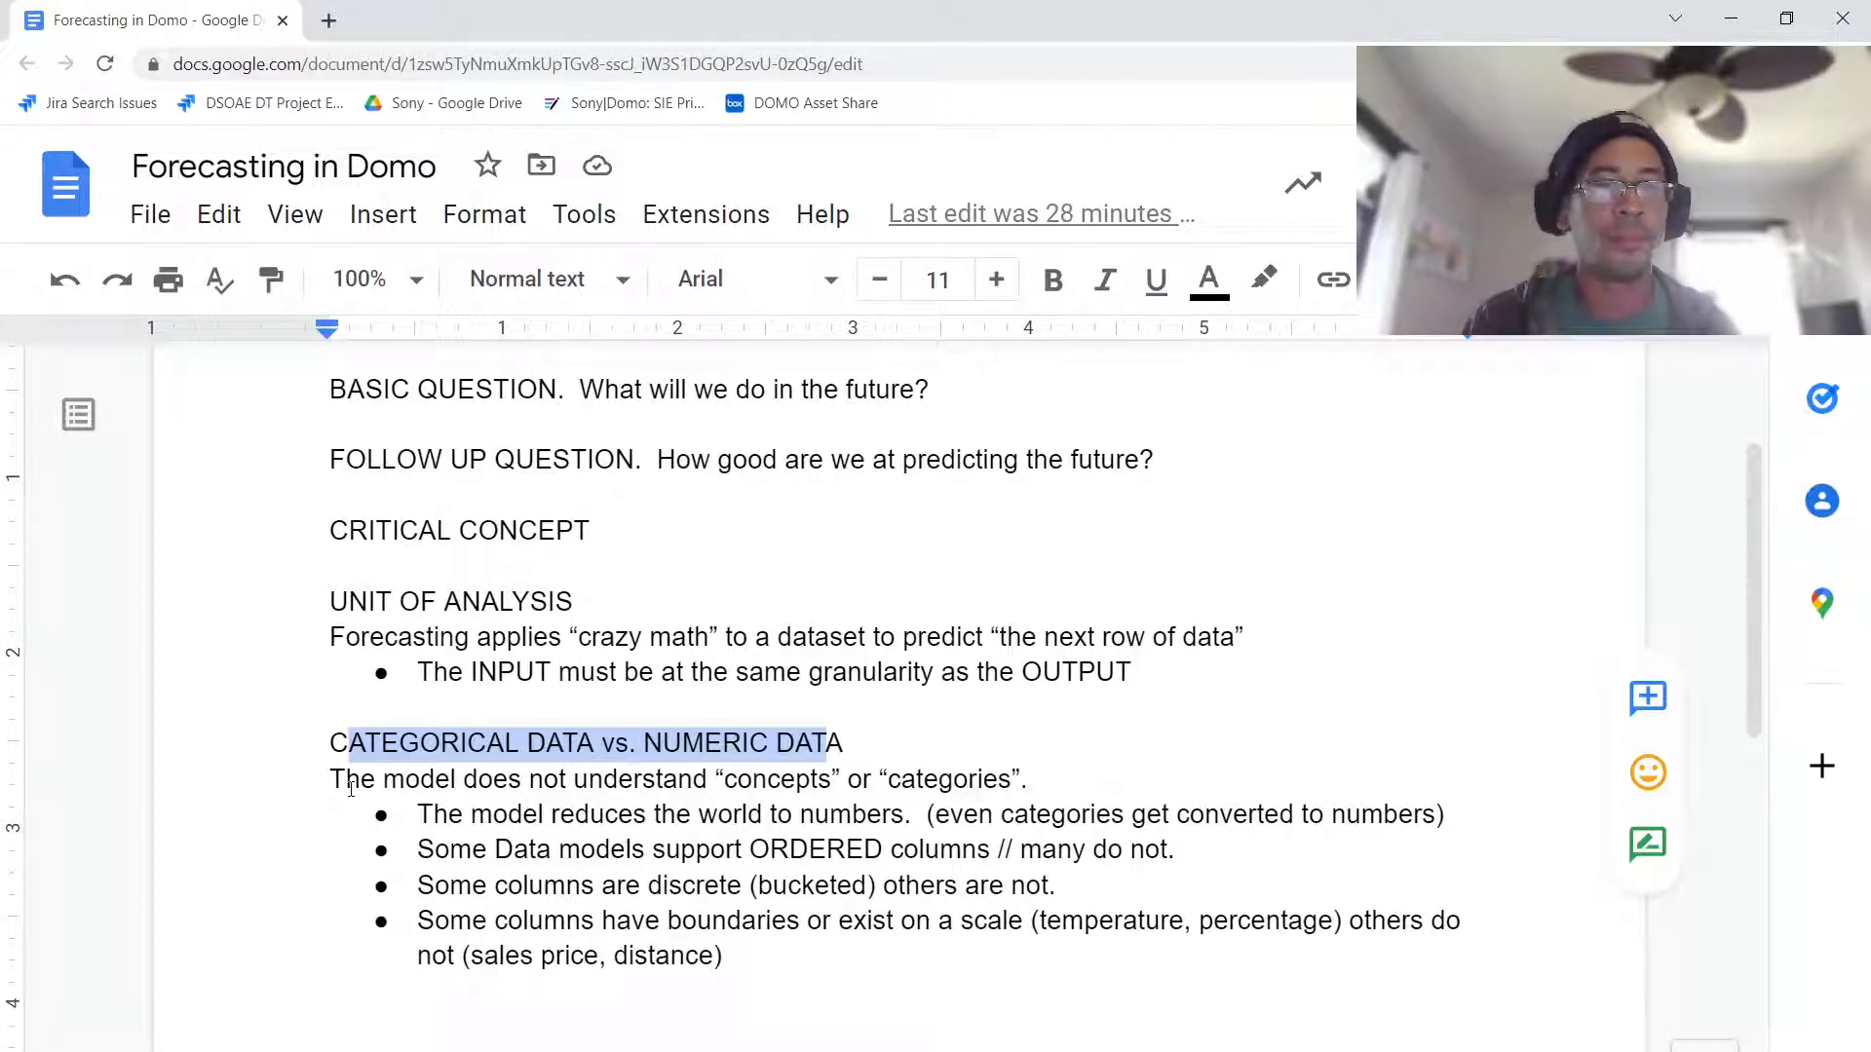
Step: Highlight the notes that the model does not understand concepts or categories and reduces the world, even categories, to numbers
drag(338, 780, 1029, 787)
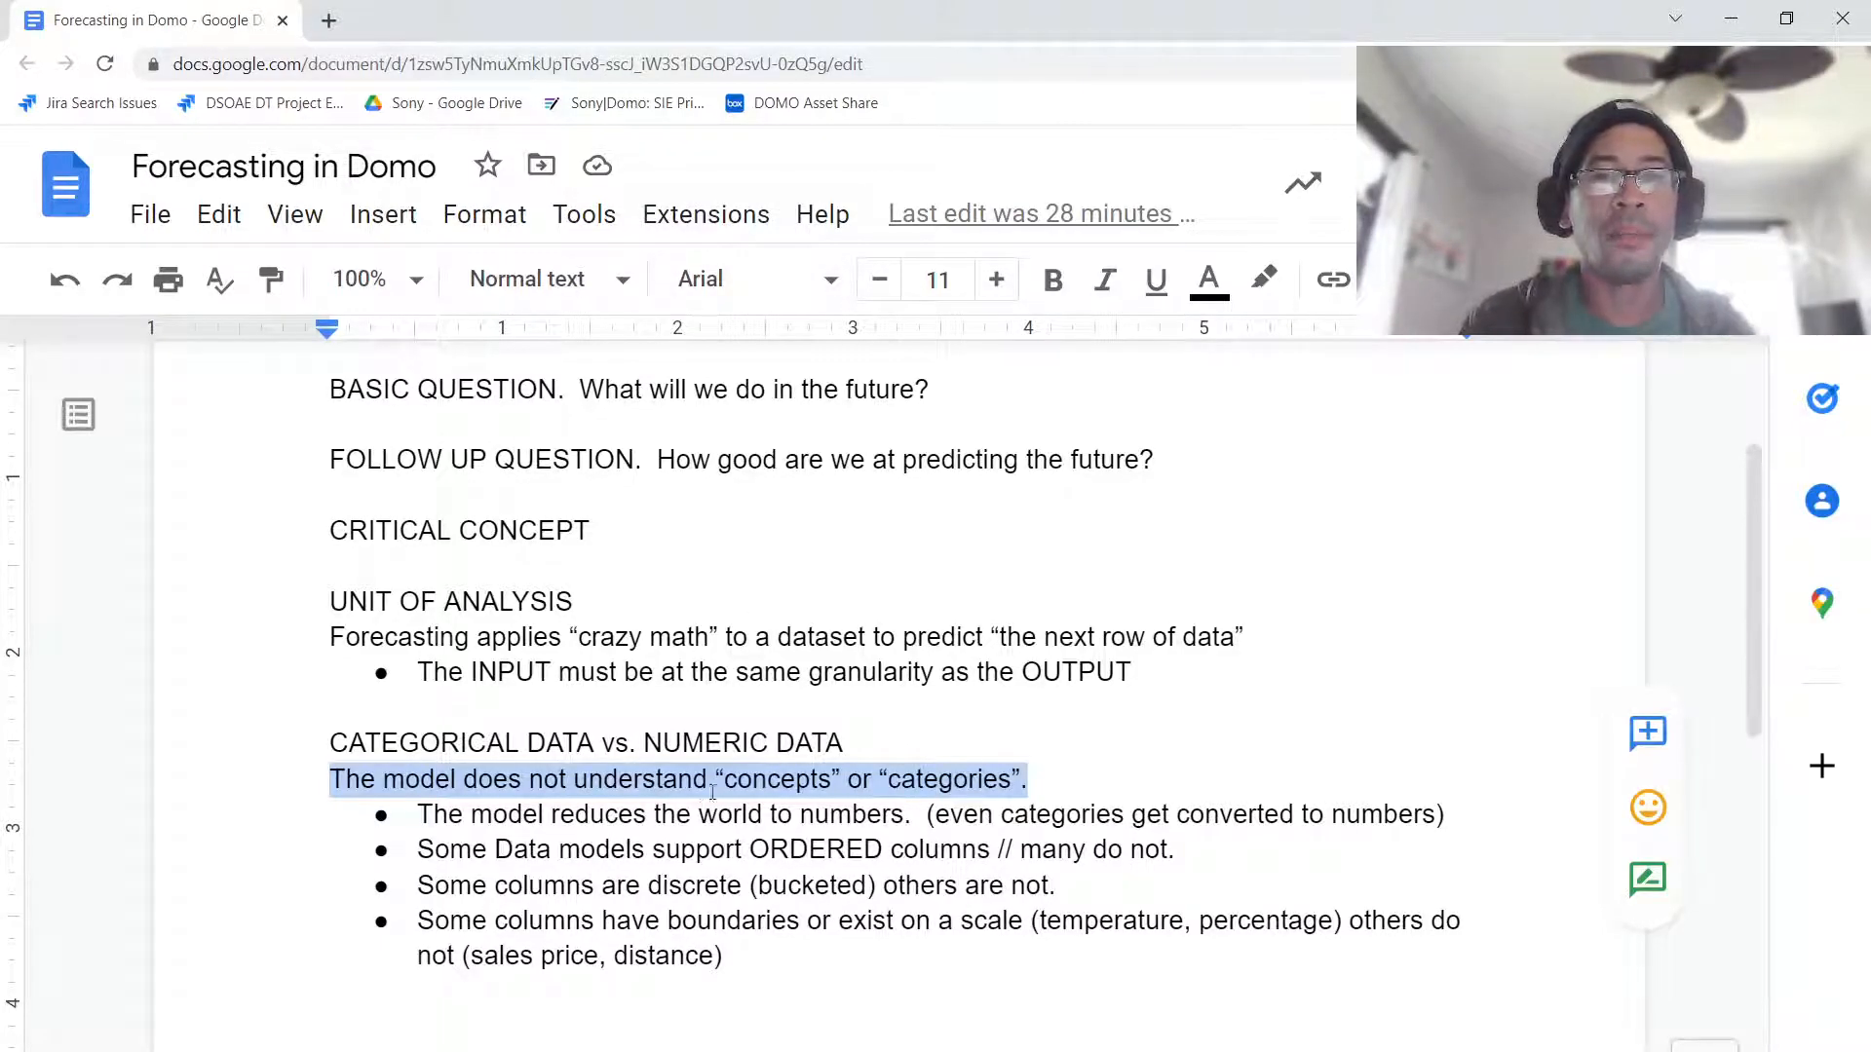
drag(690, 814, 883, 814)
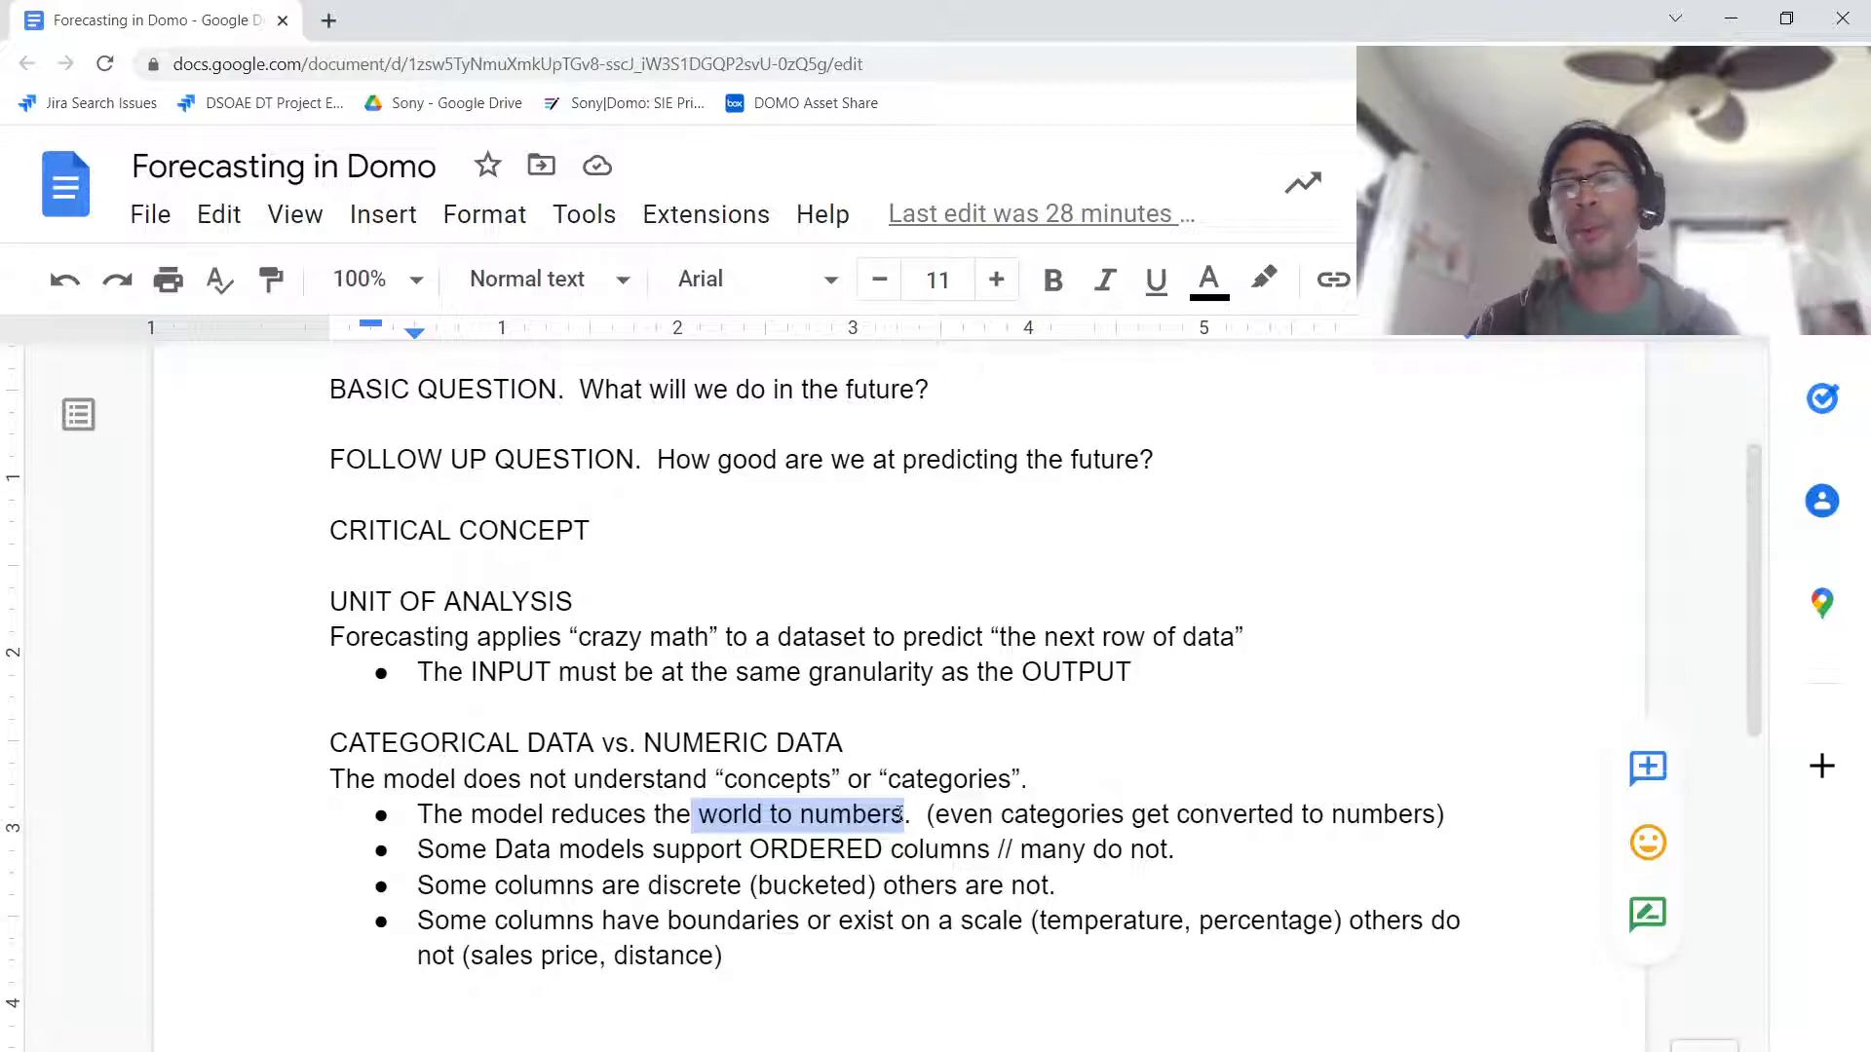
drag(928, 815, 1443, 813)
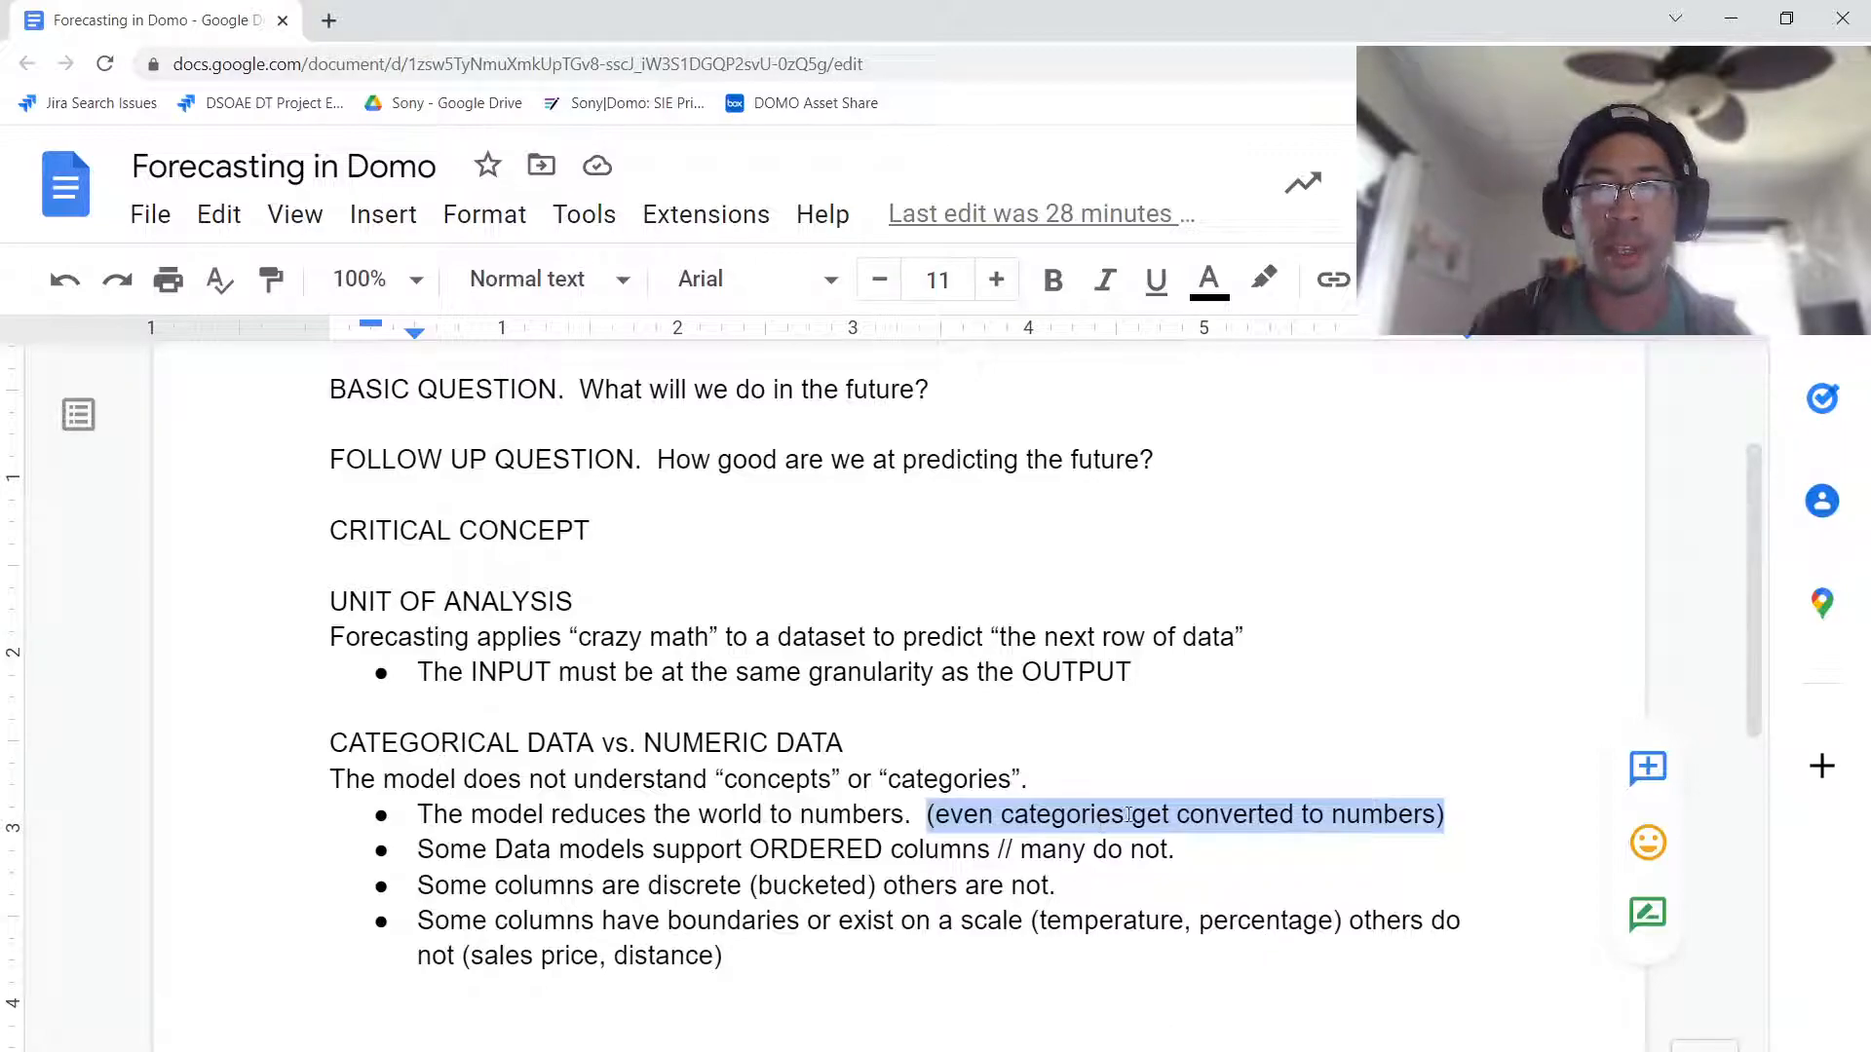
Step: Highlight the bullets on ORDERED columns, discrete (bucketed) columns, and columns with boundaries or a scale
drag(665, 849, 969, 840)
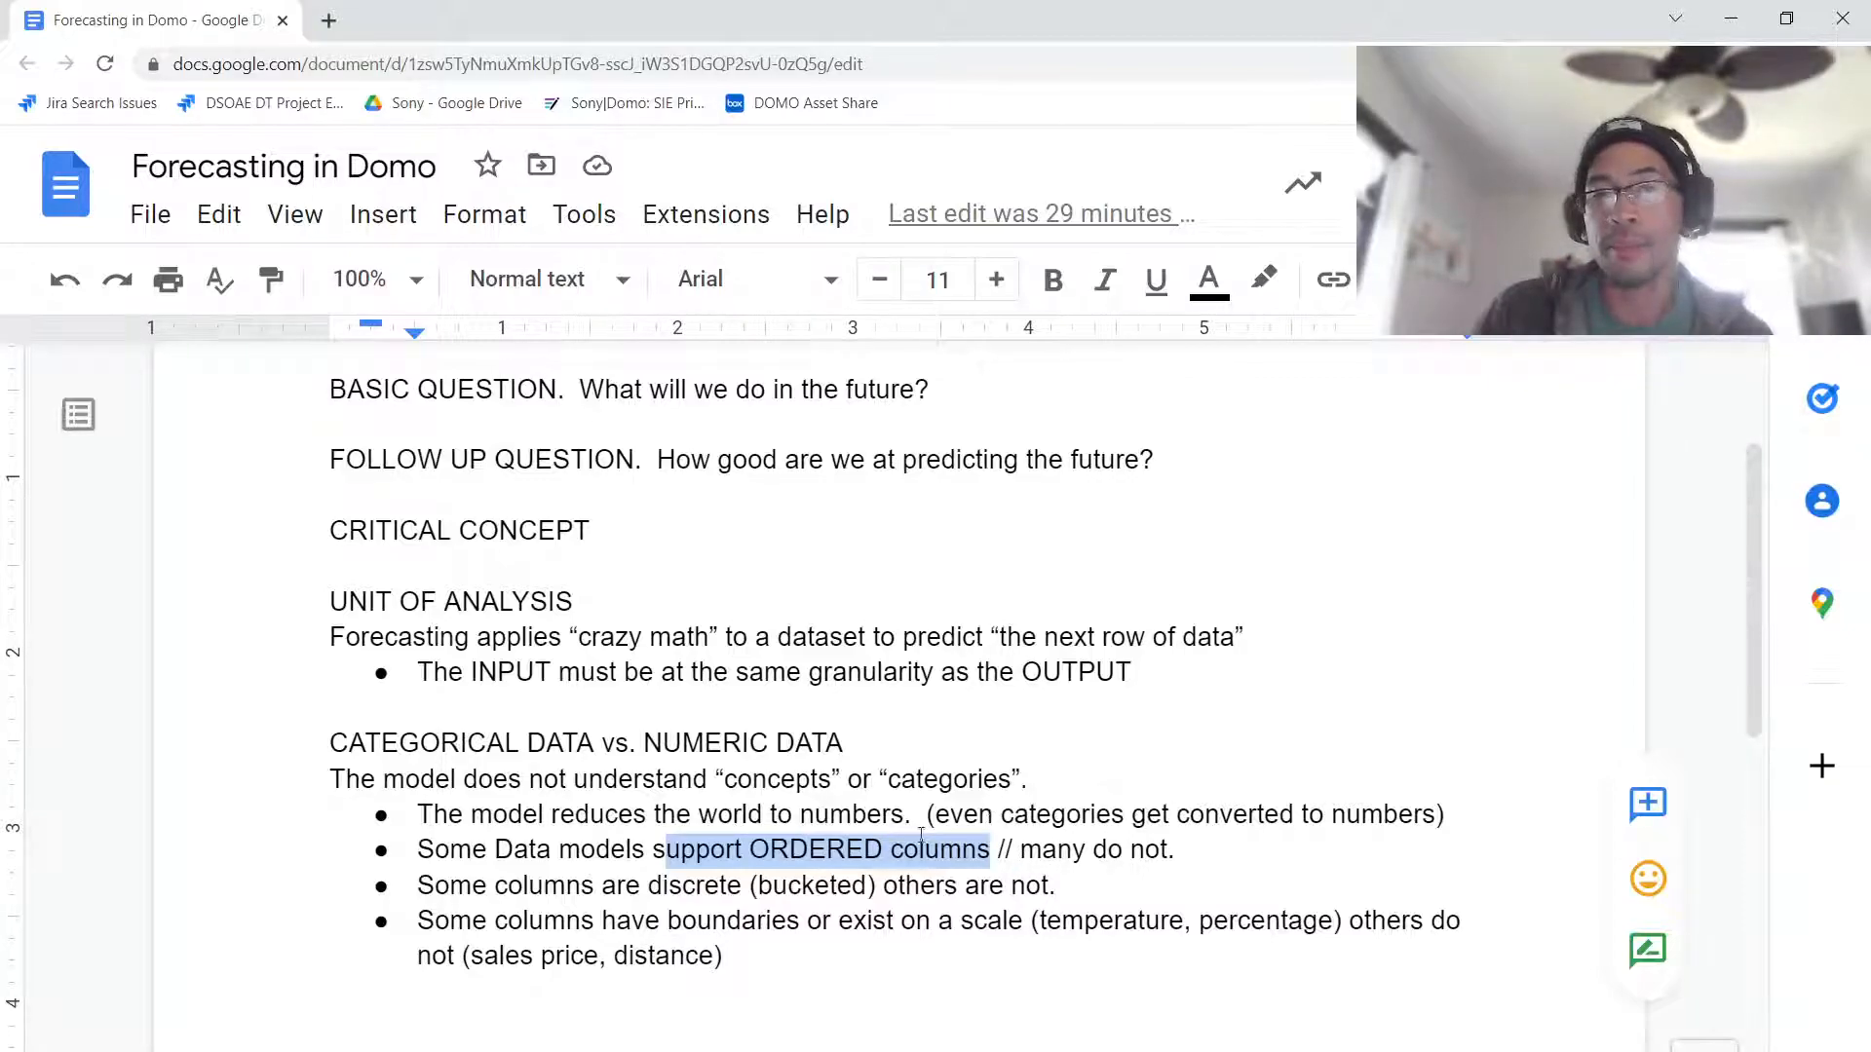
drag(507, 889, 933, 890)
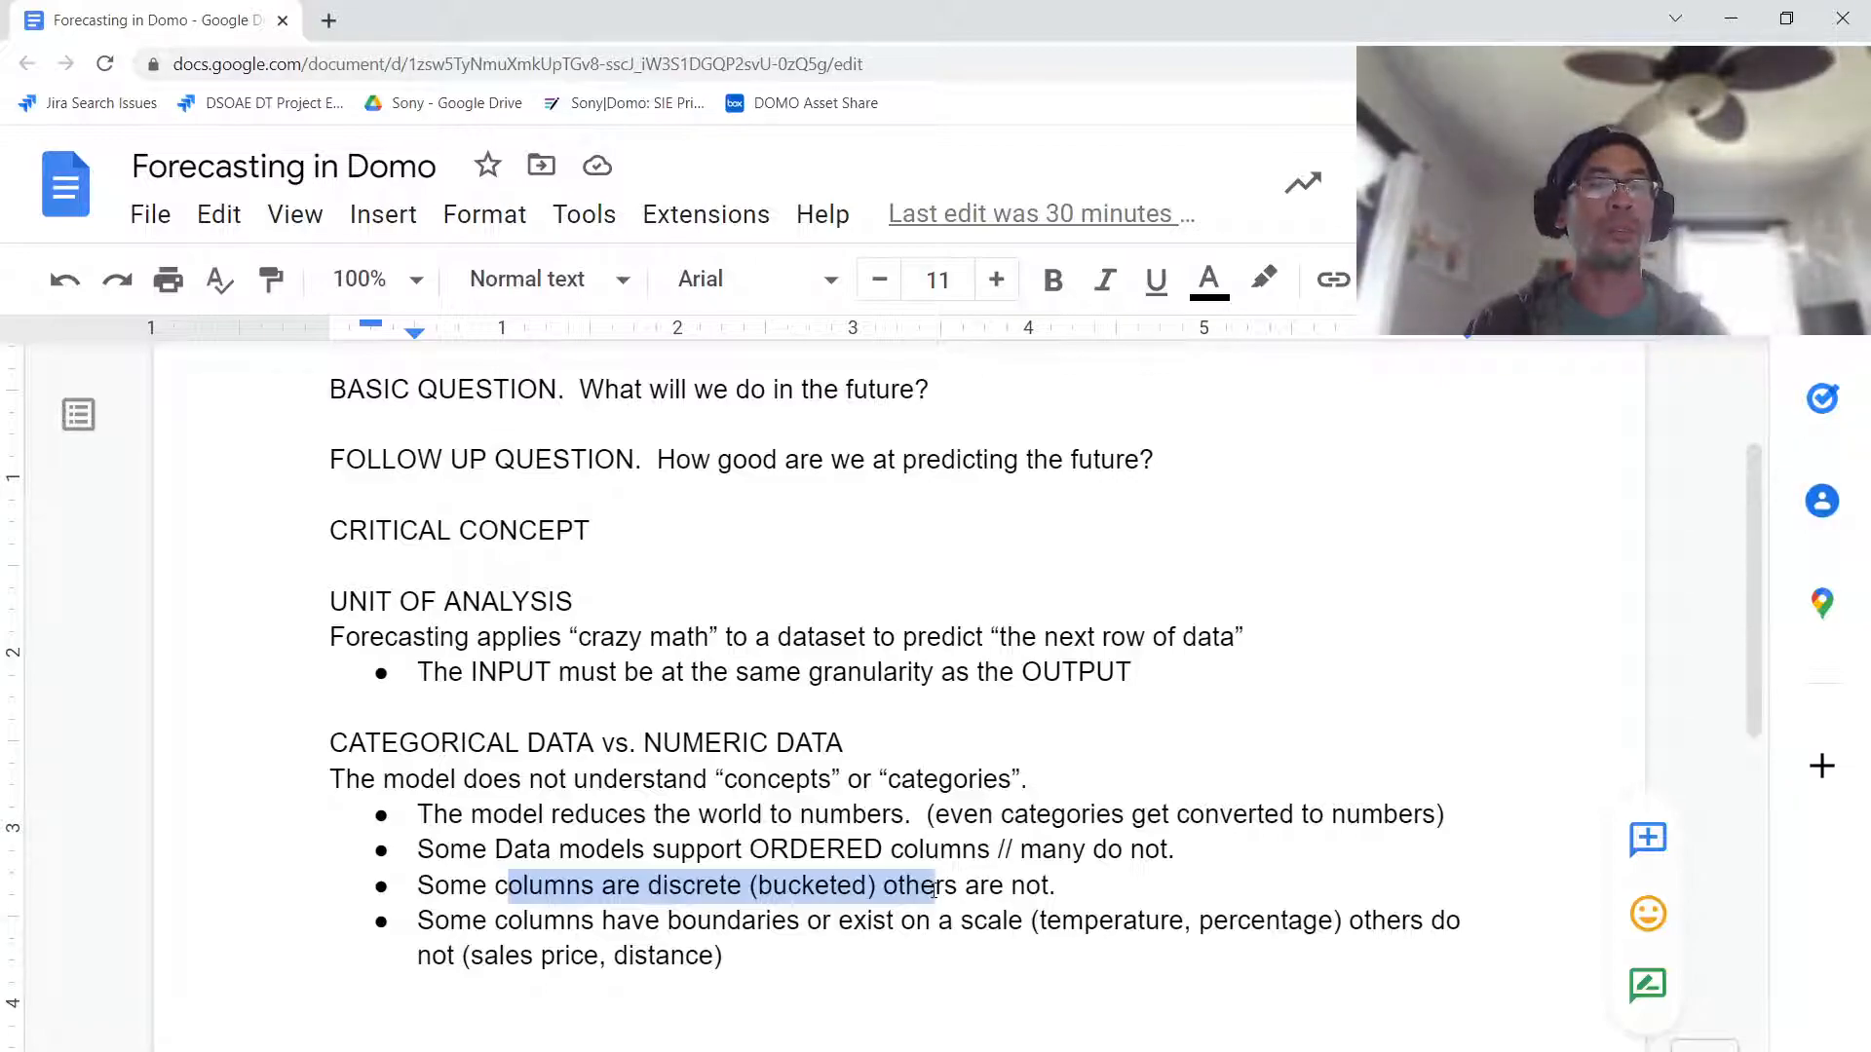
double_click(779, 847)
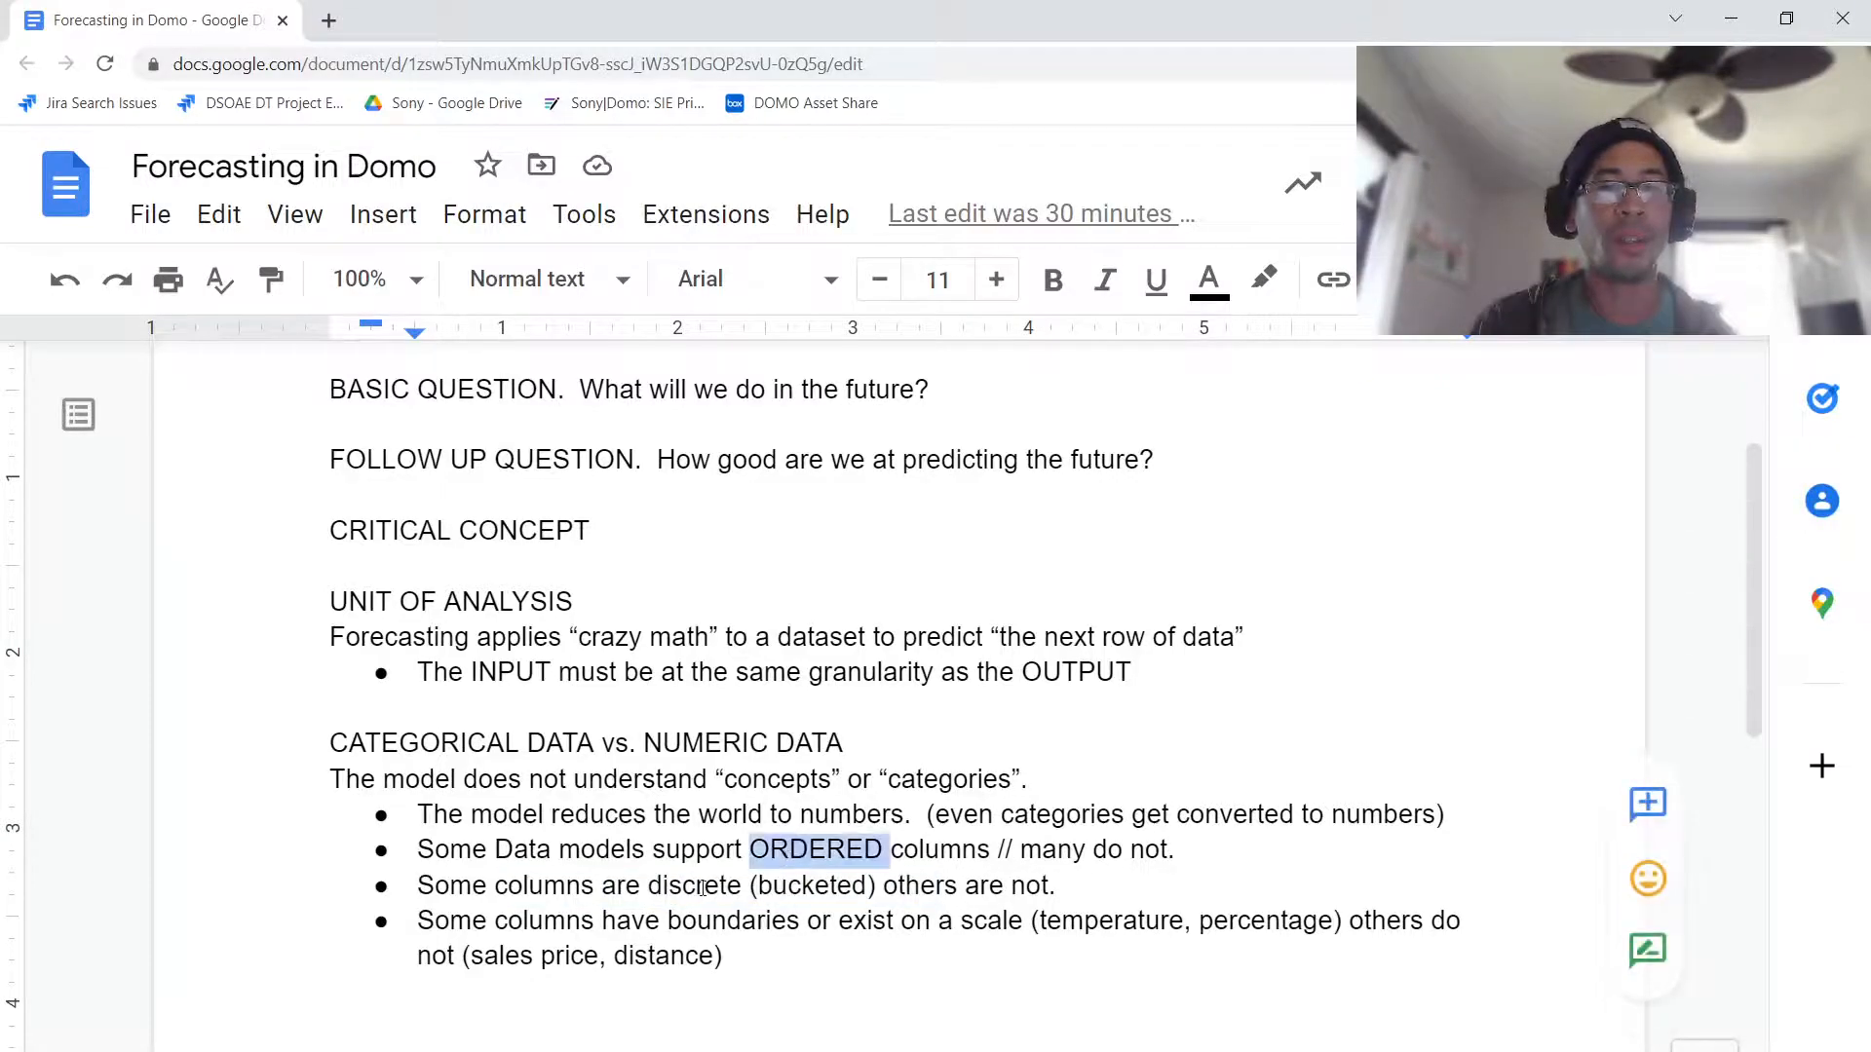
double_click(690, 886)
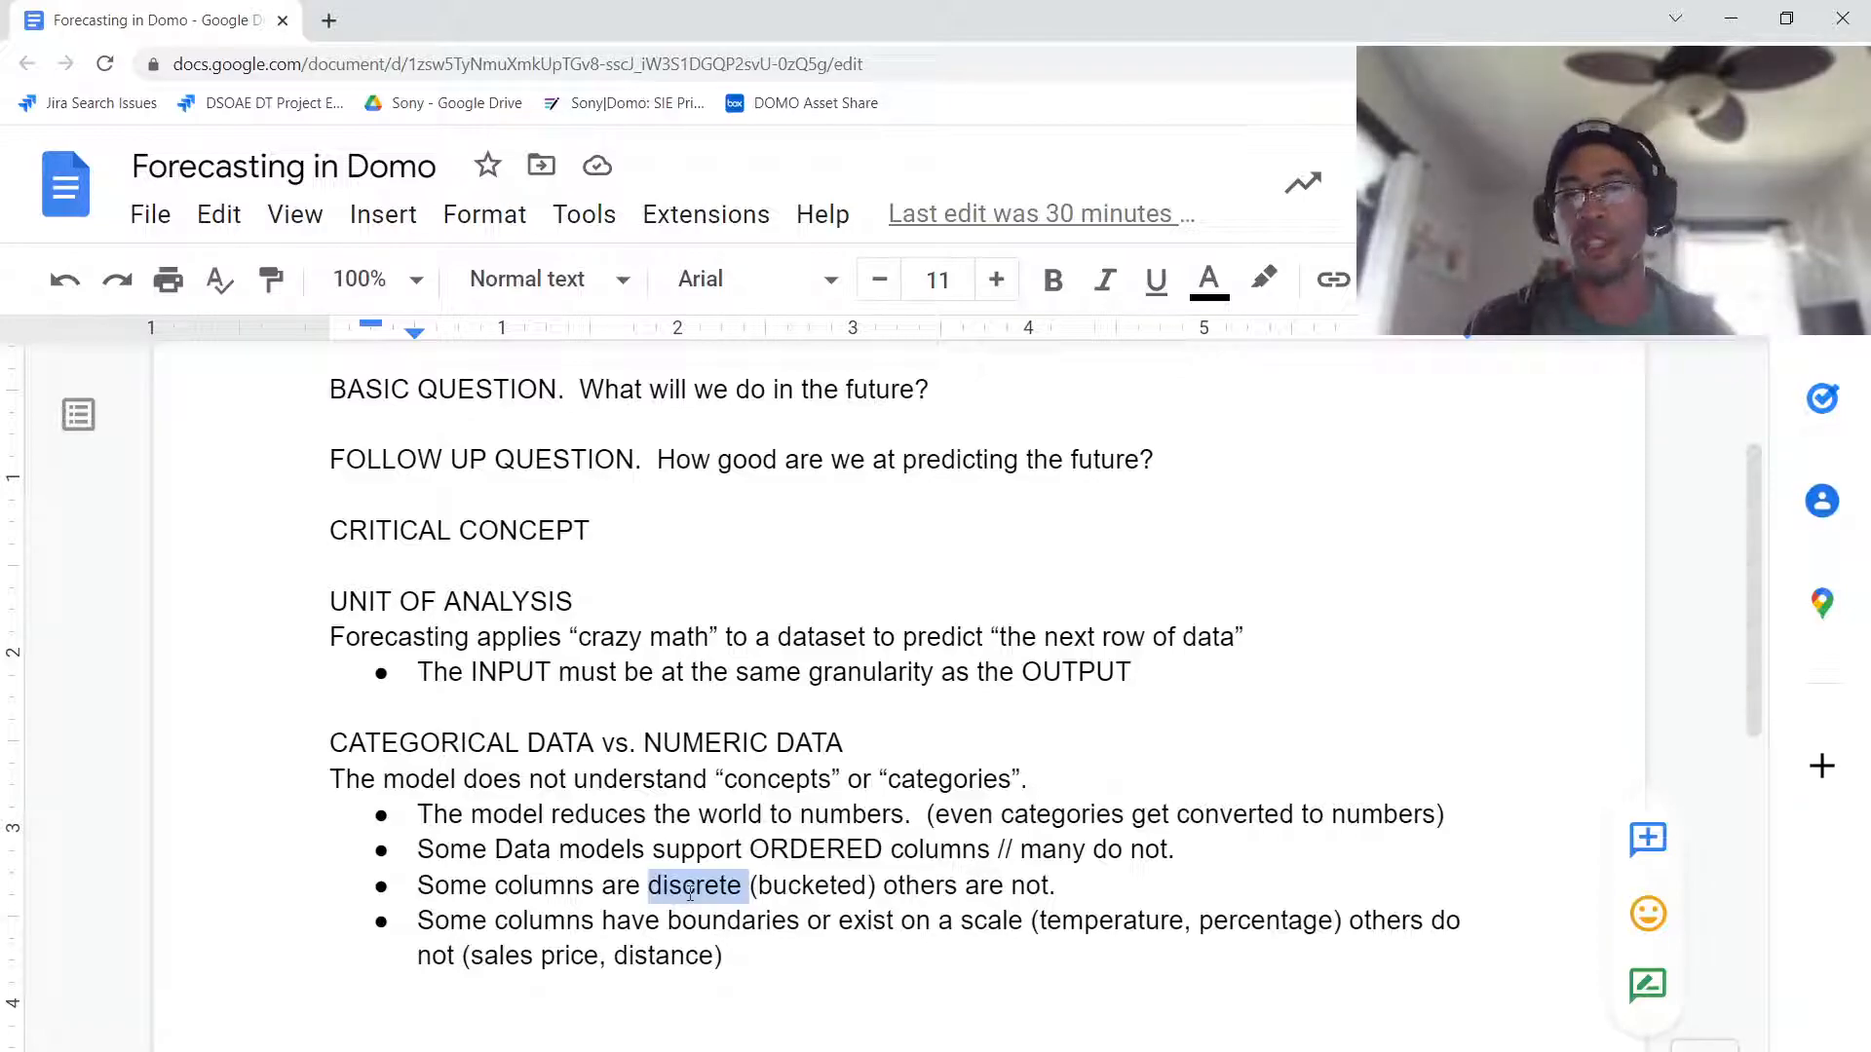
drag(524, 920, 1011, 922)
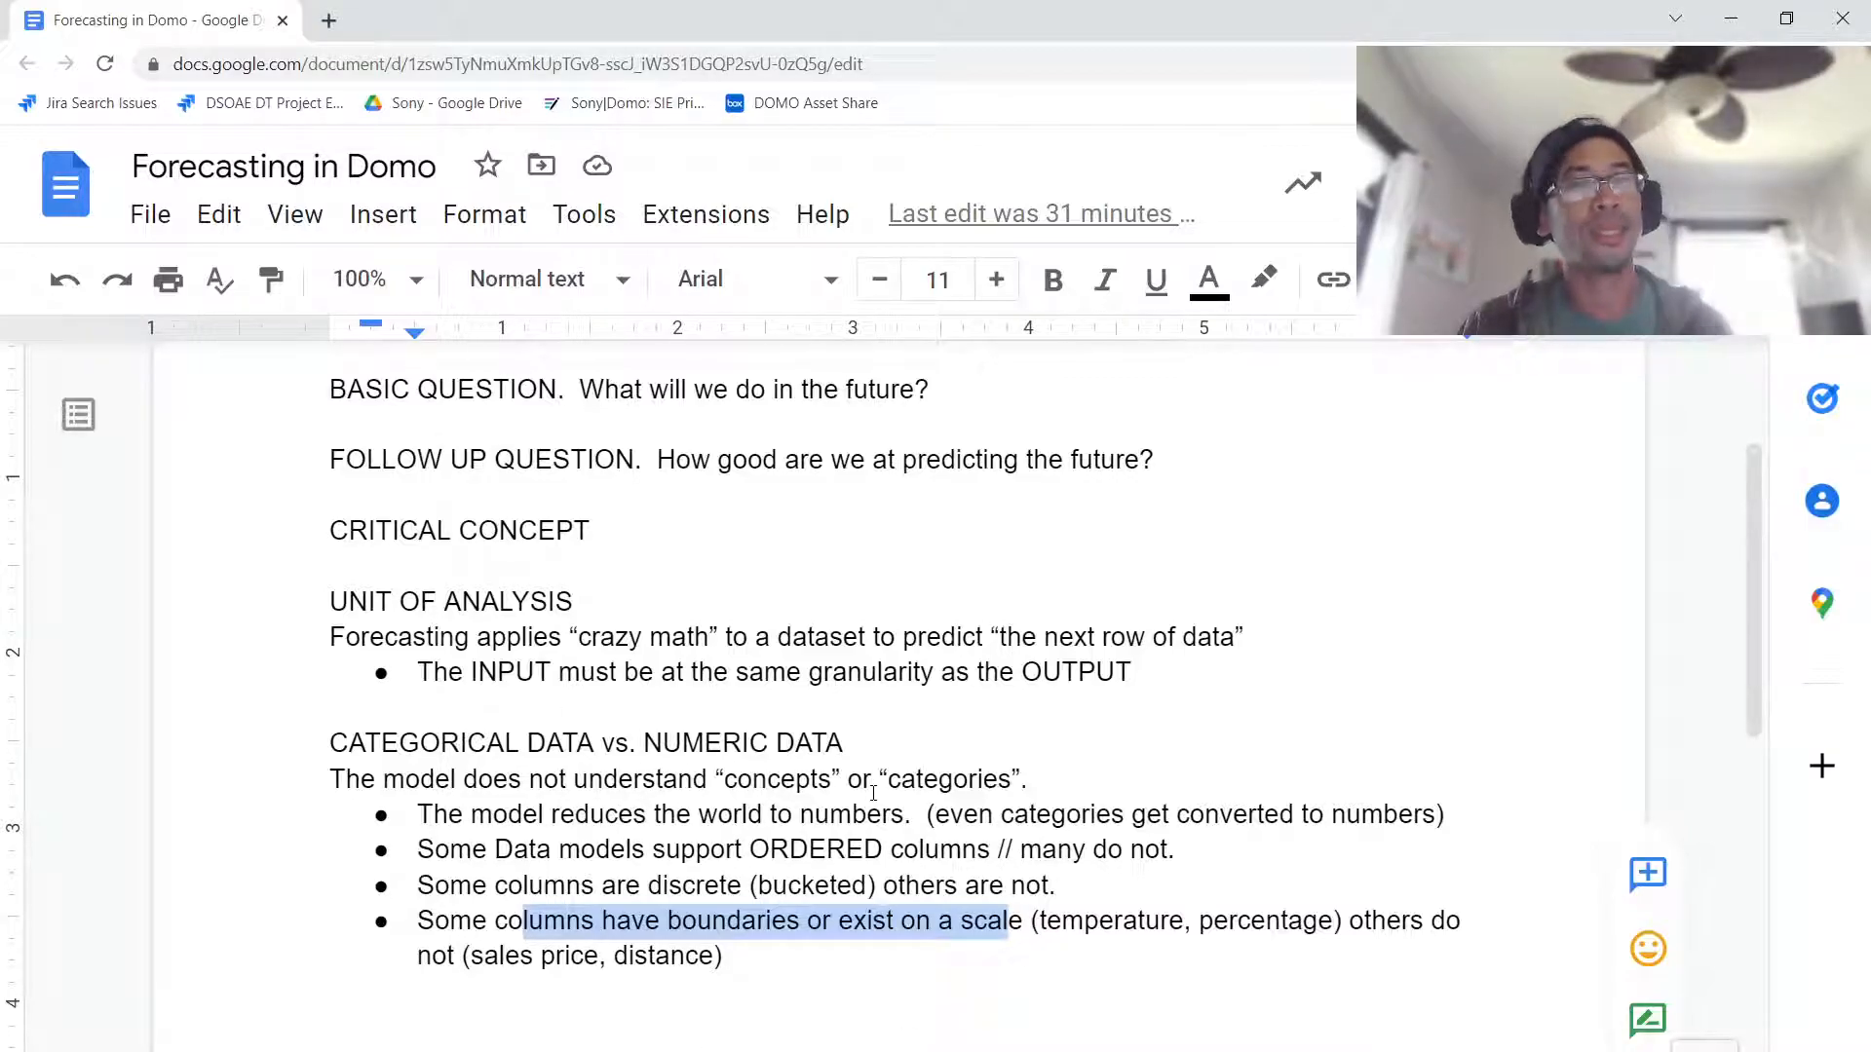
Step: Switch back to Domo, return to the JW_fcst datasets and open the data table of the forecast input dataset
key(alt+Tab)
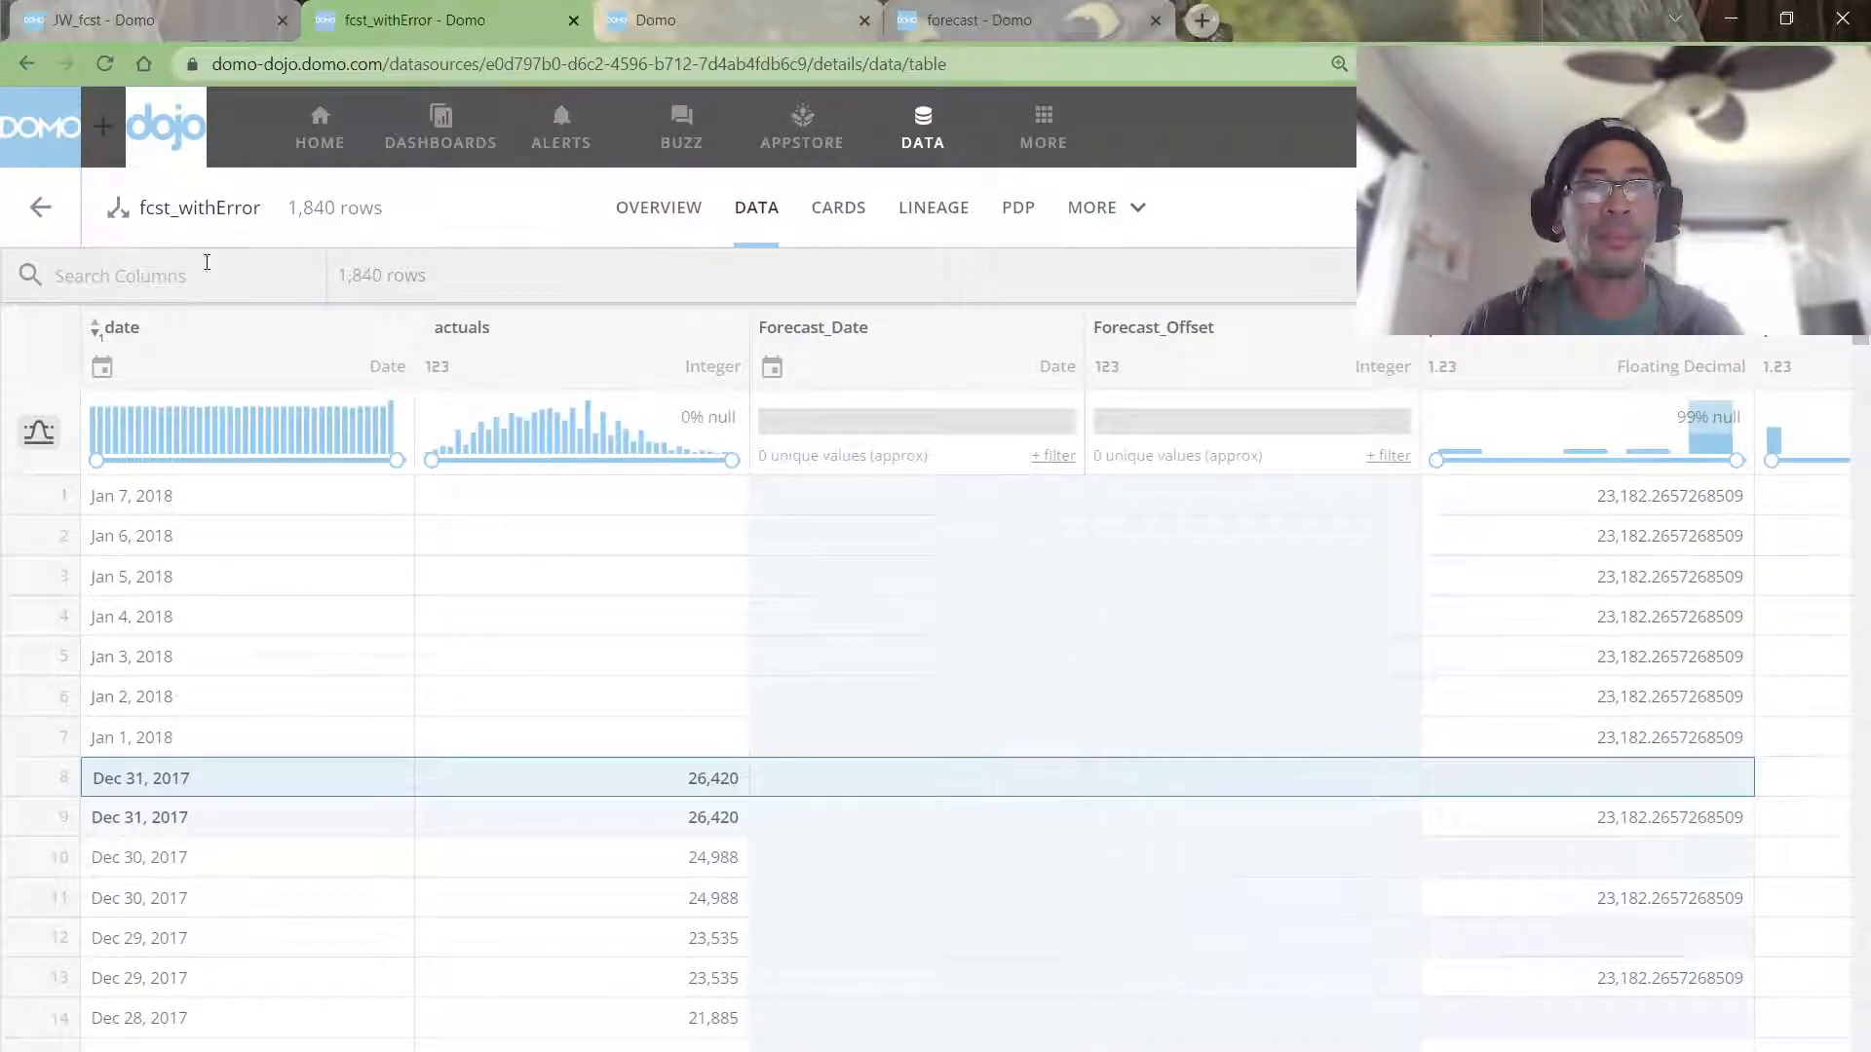
click(26, 64)
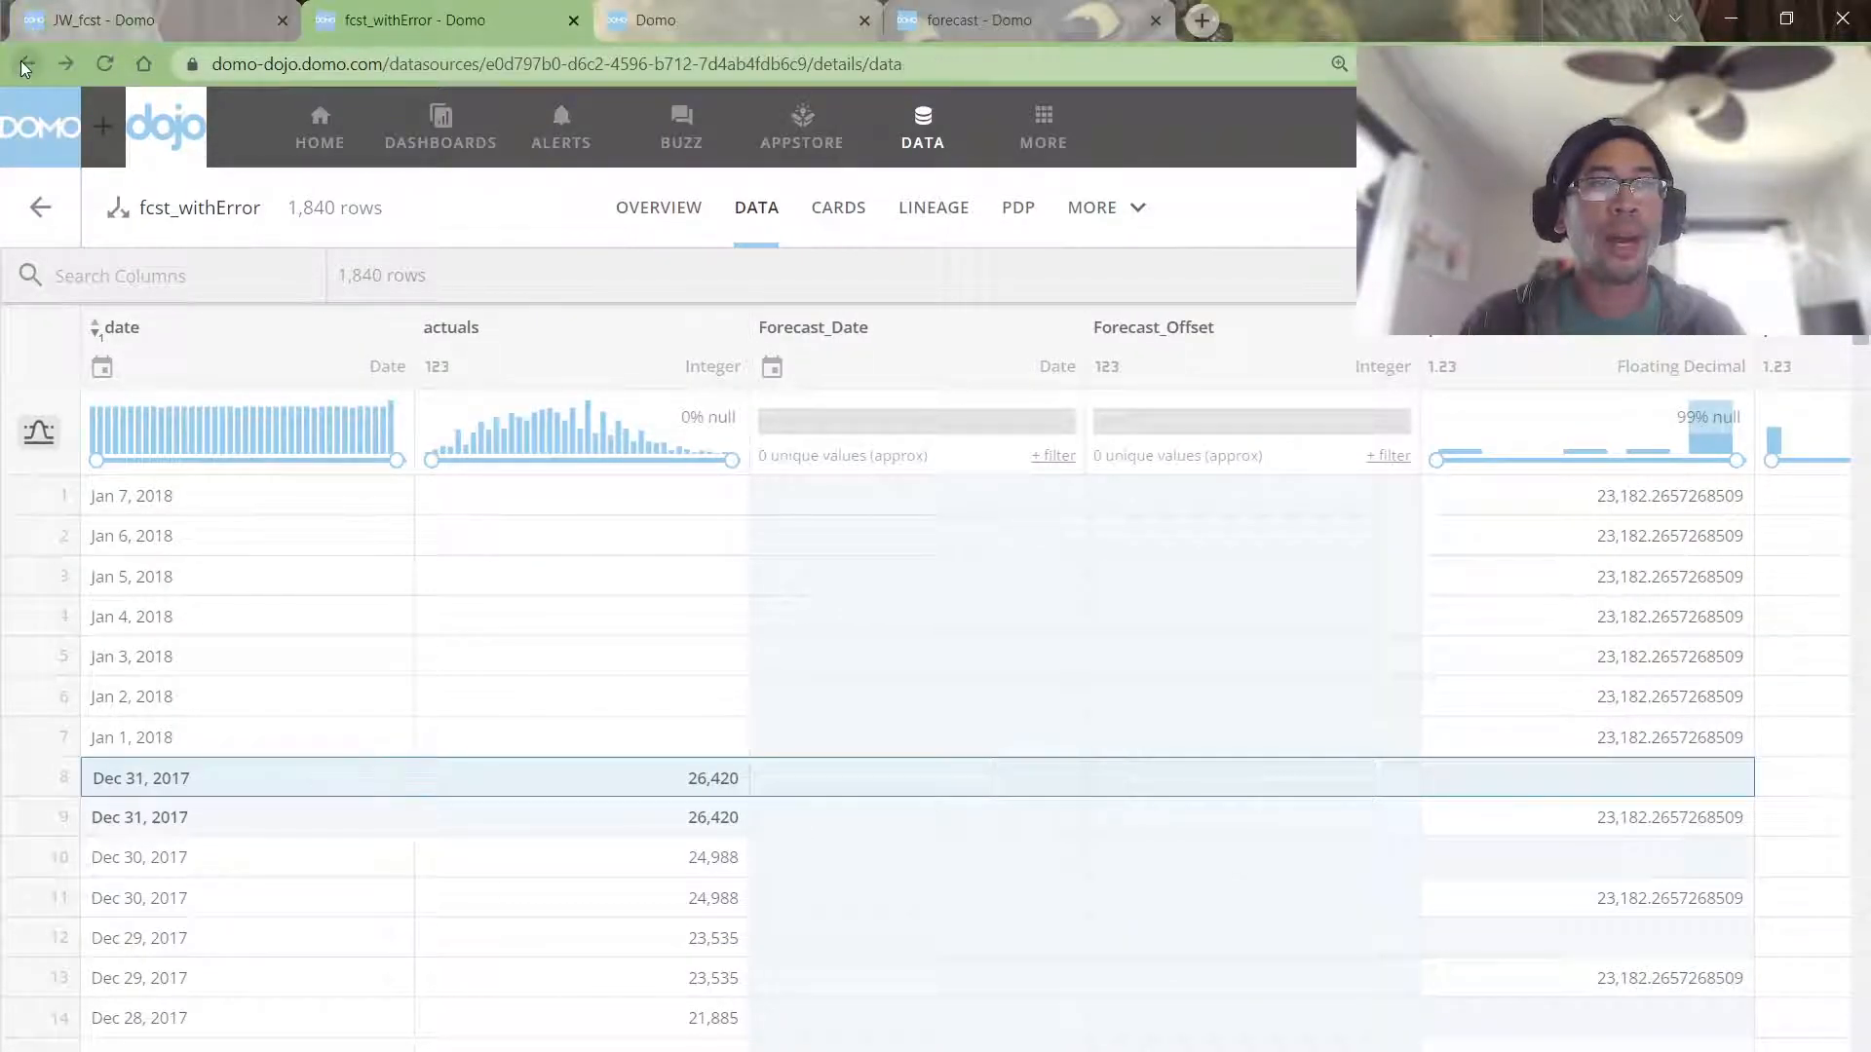
click(25, 64)
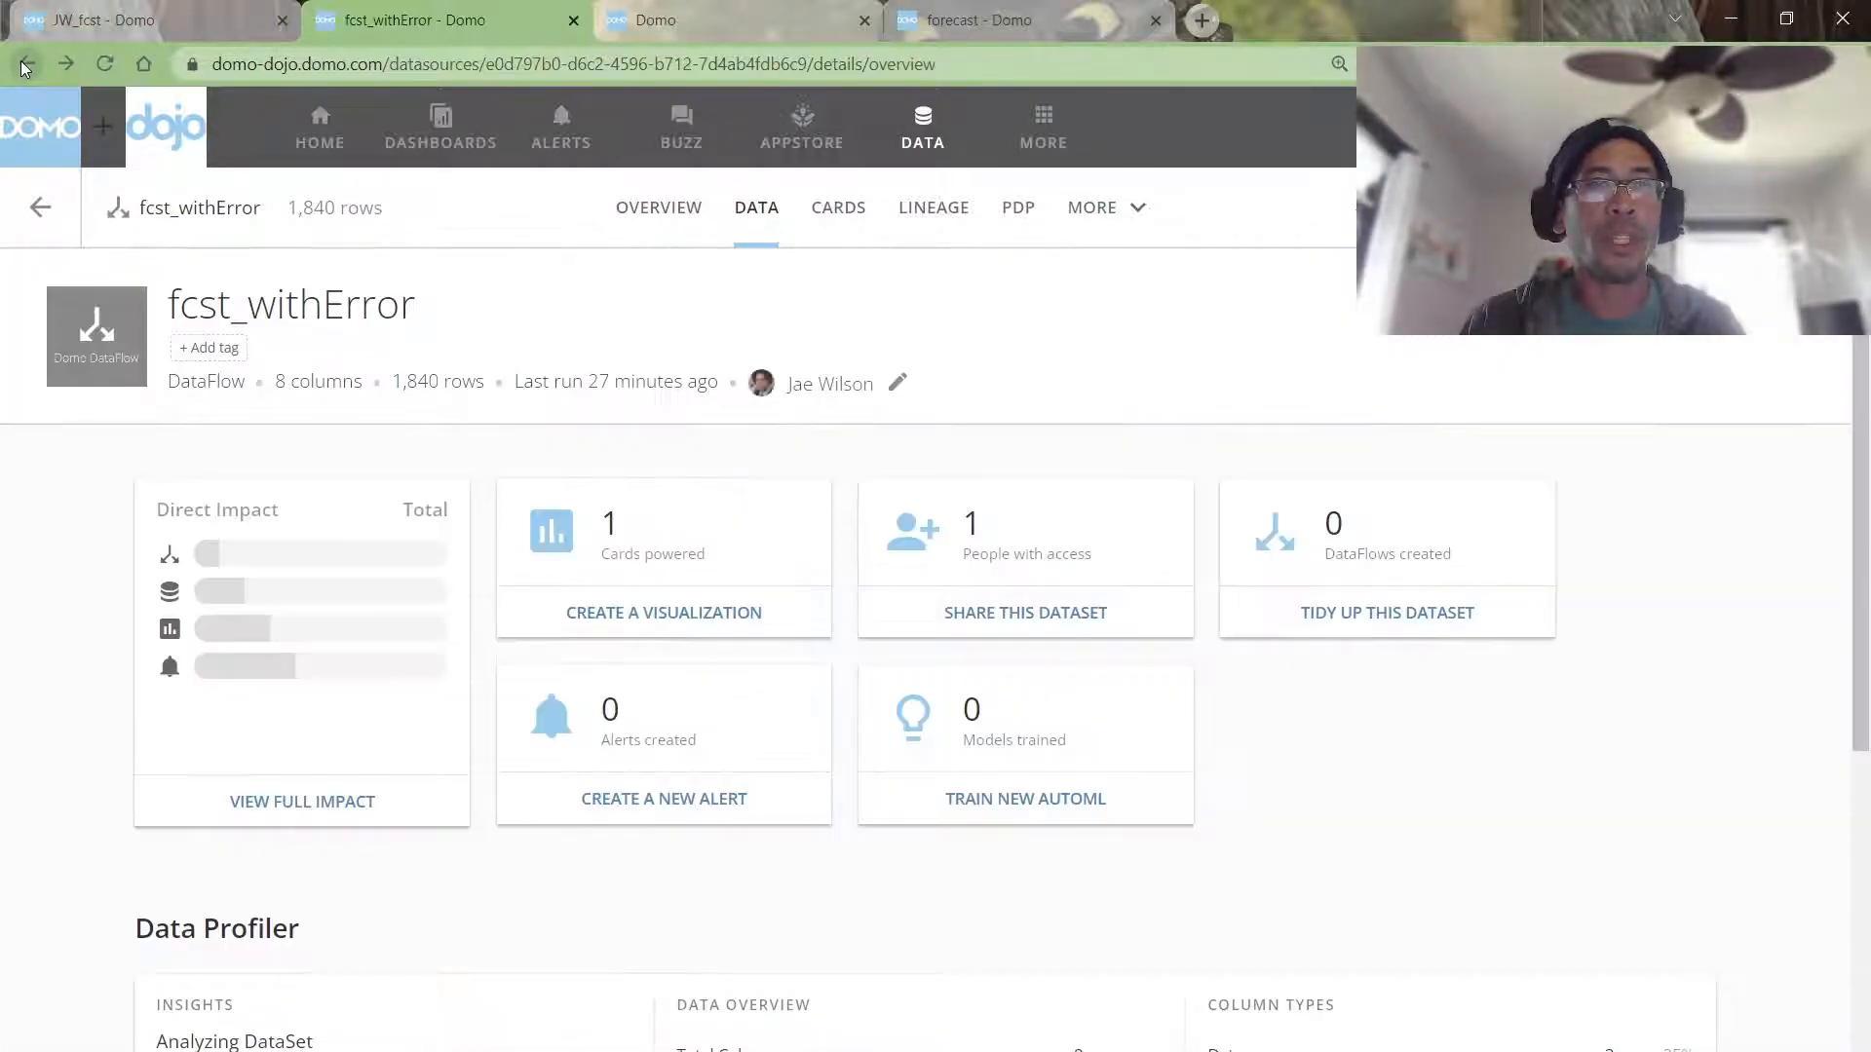
click(25, 65)
click(354, 601)
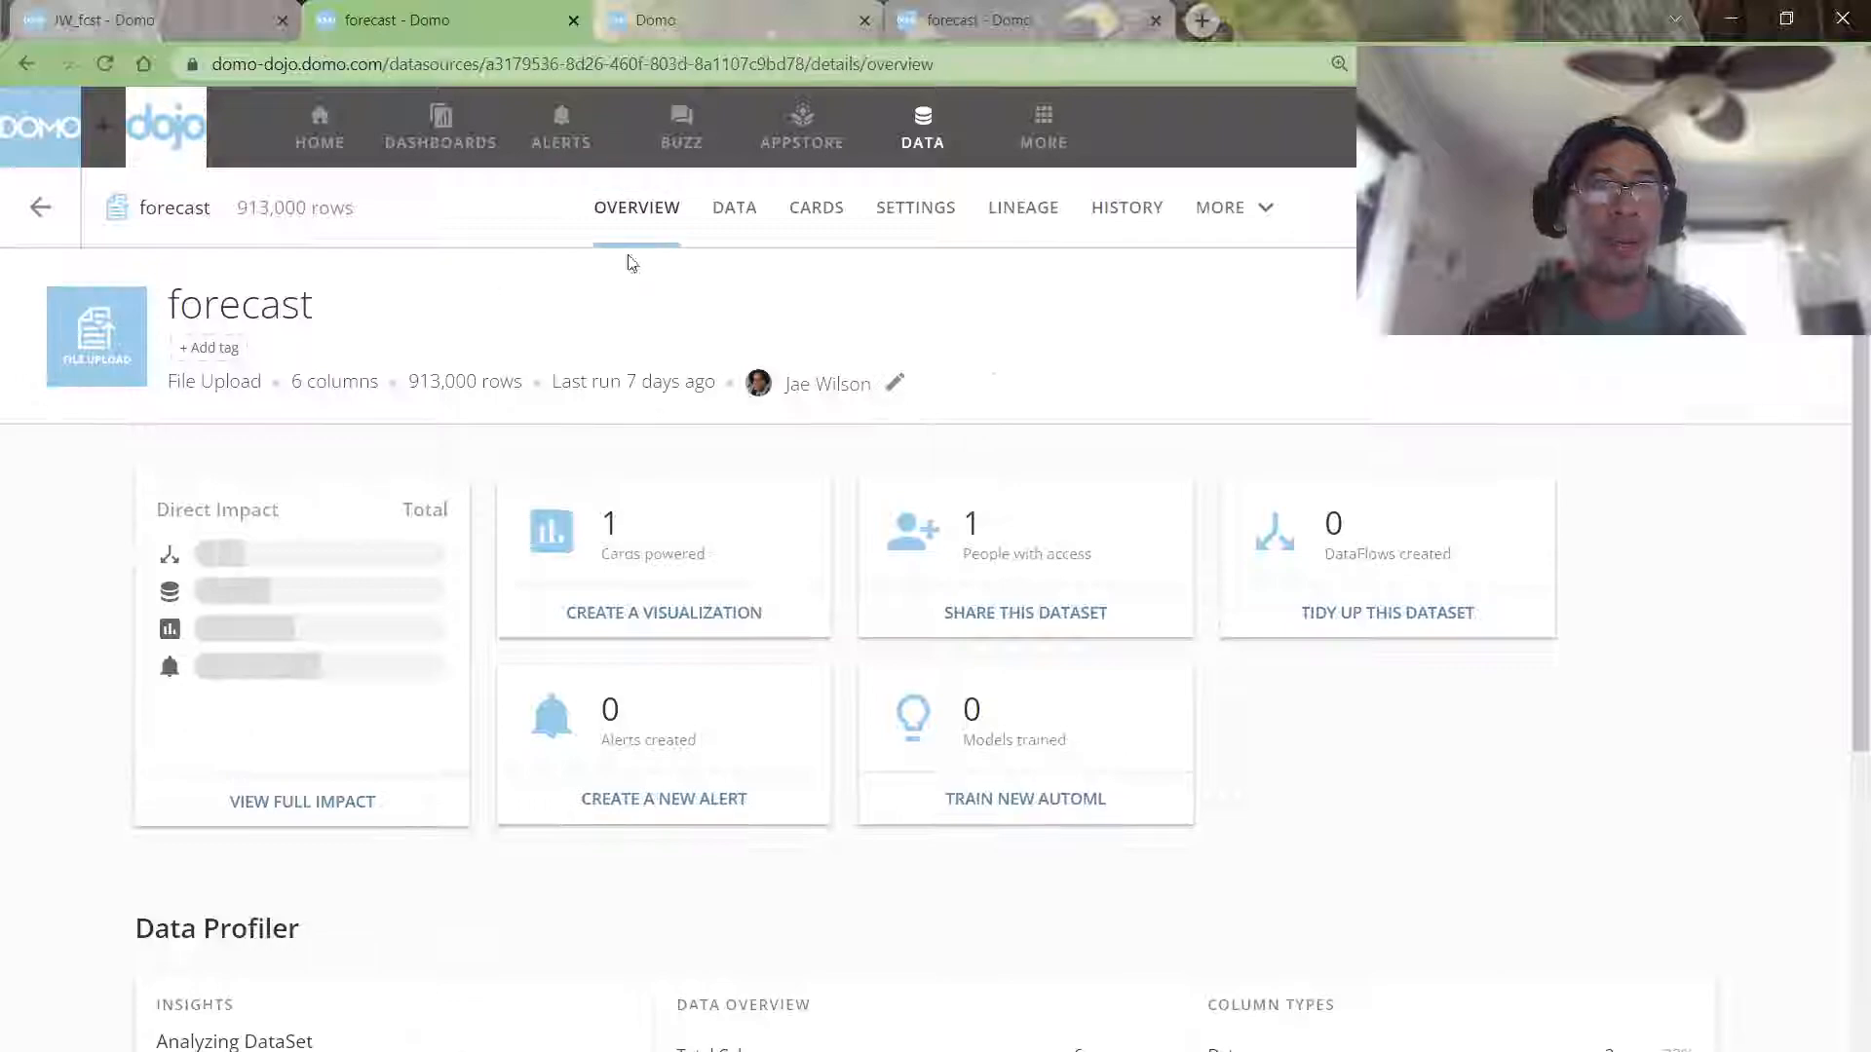
click(733, 211)
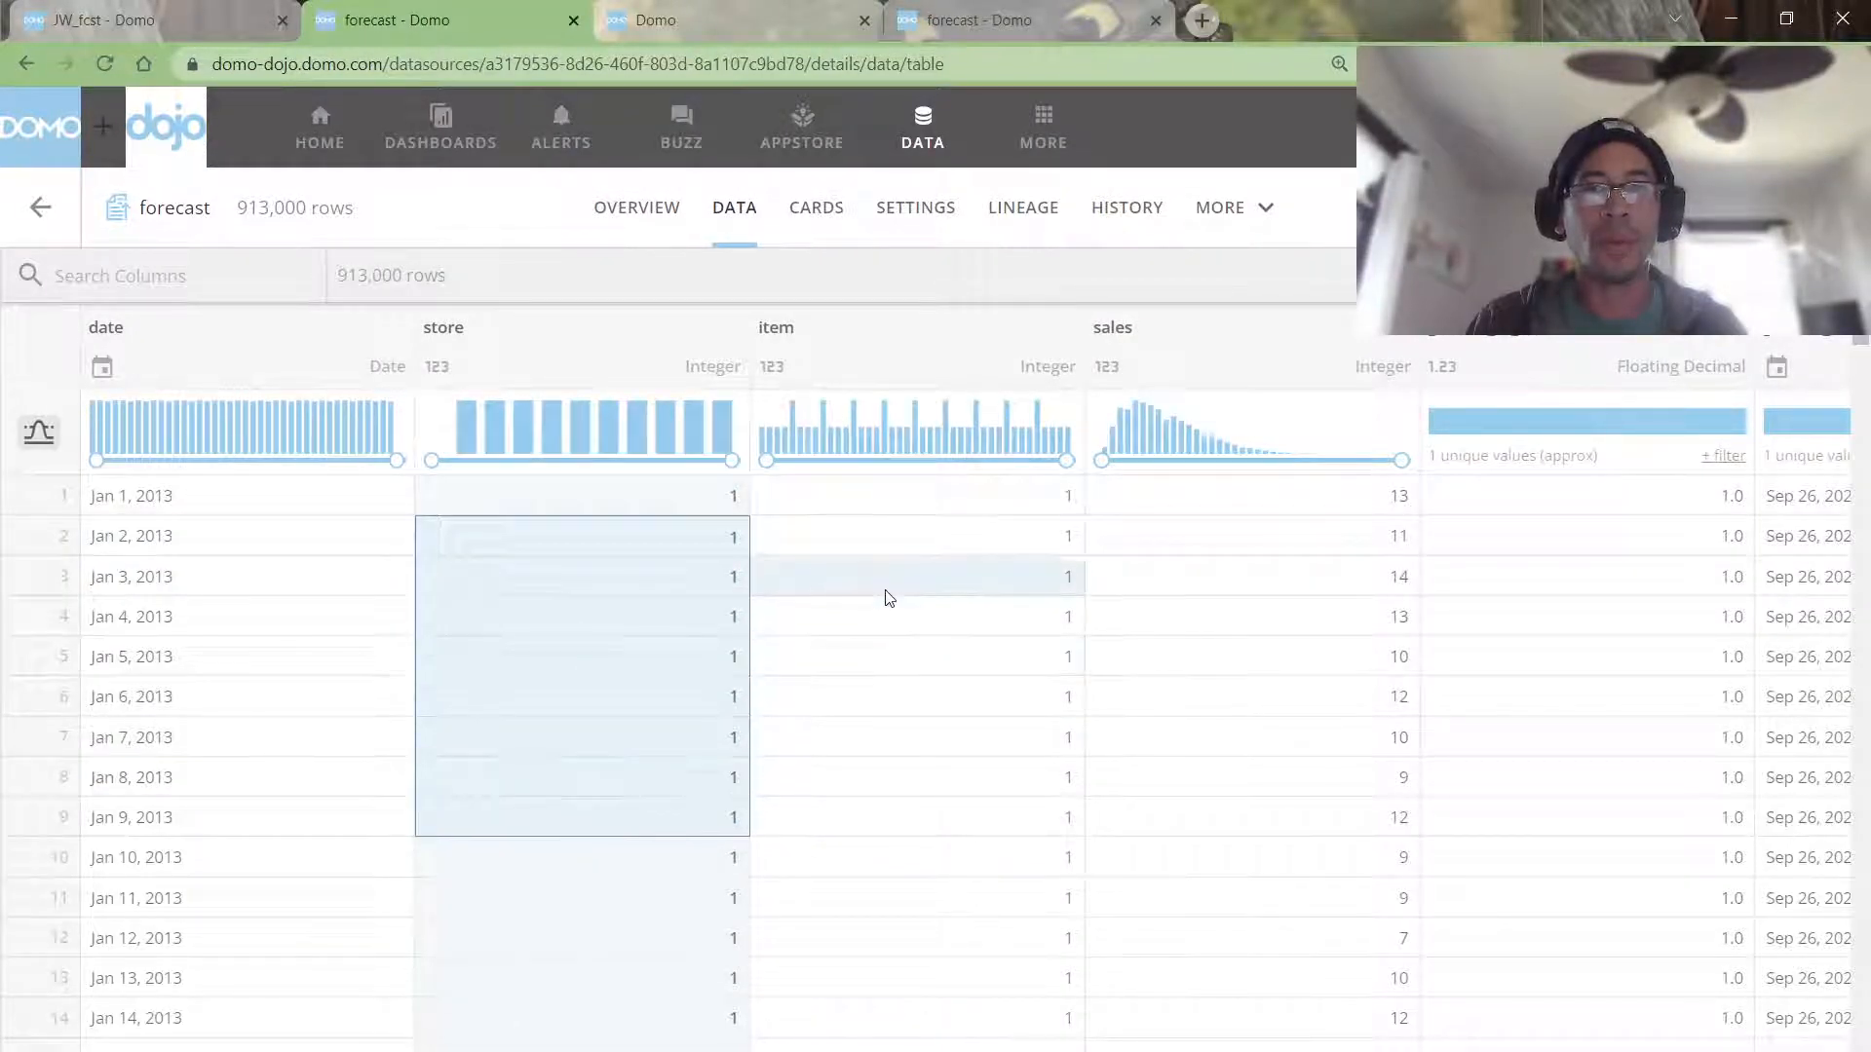
Step: Highlight the item values, the date and store values, and a single store cell in the forecast data
drag(886, 593, 888, 844)
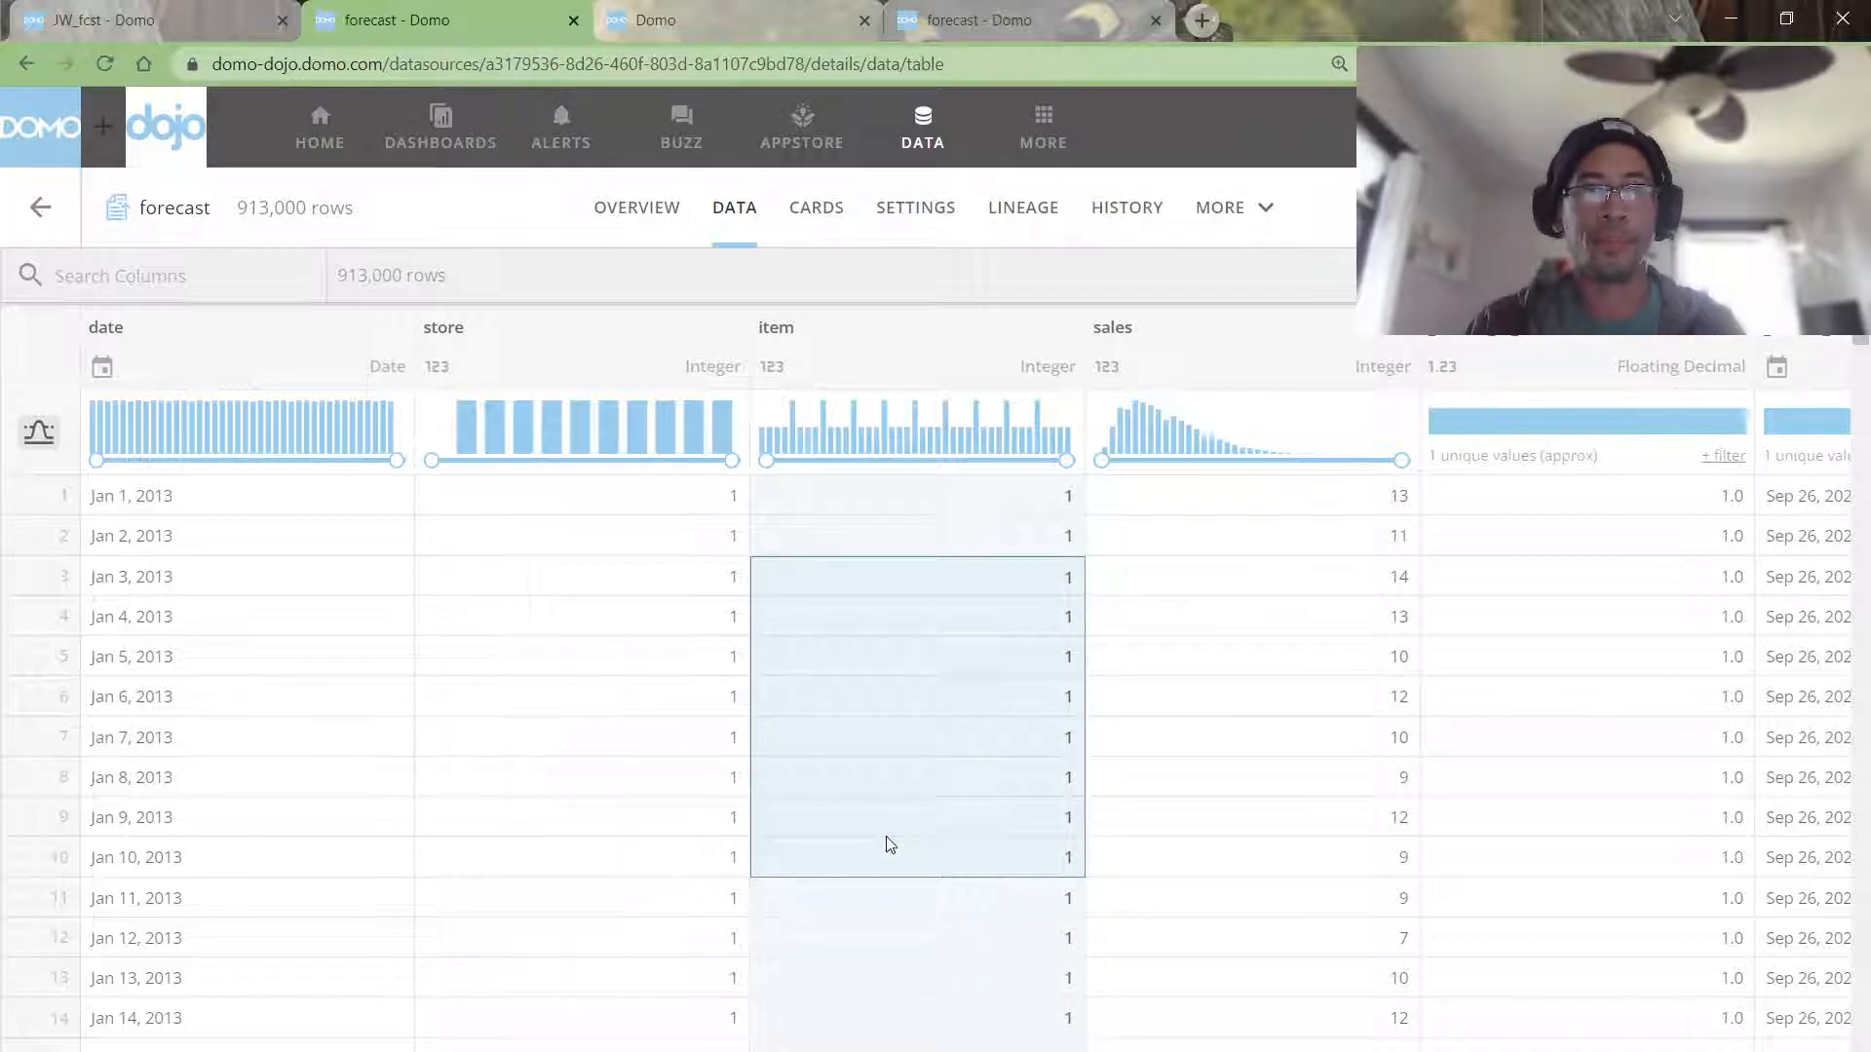
drag(253, 535, 502, 744)
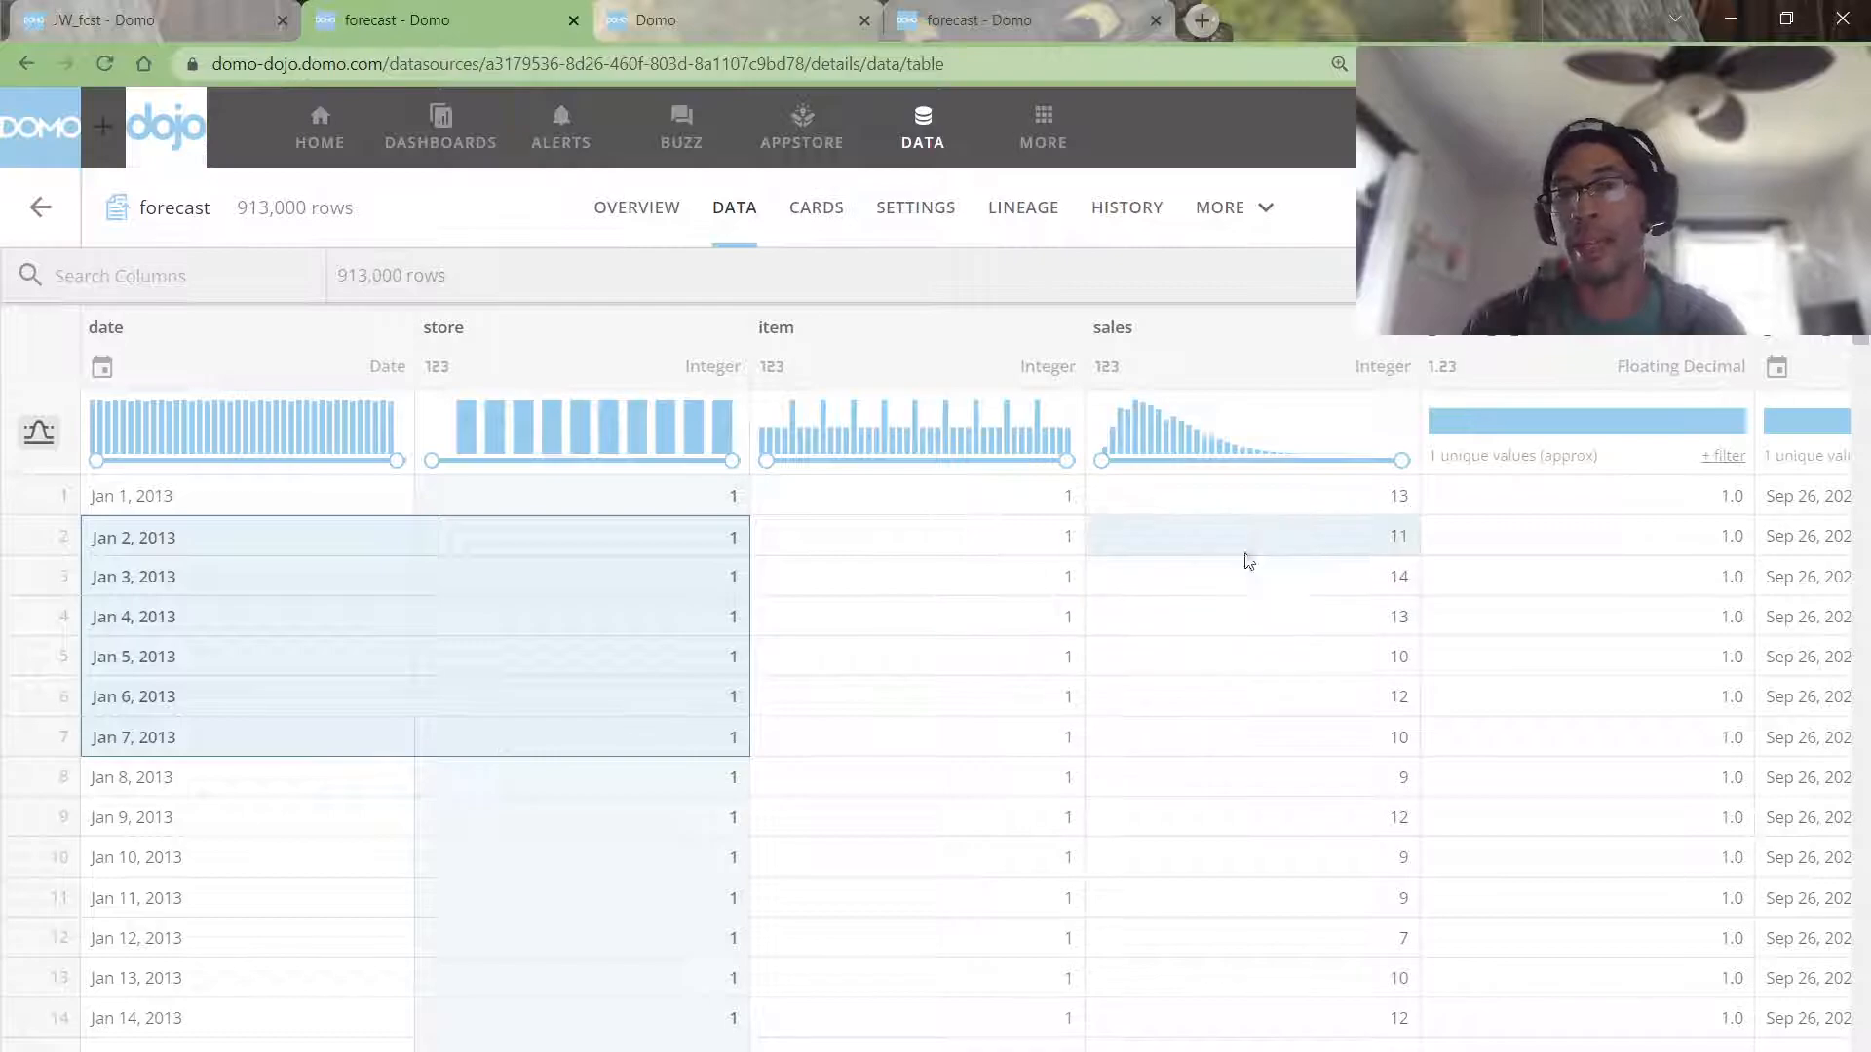
click(227, 547)
click(463, 538)
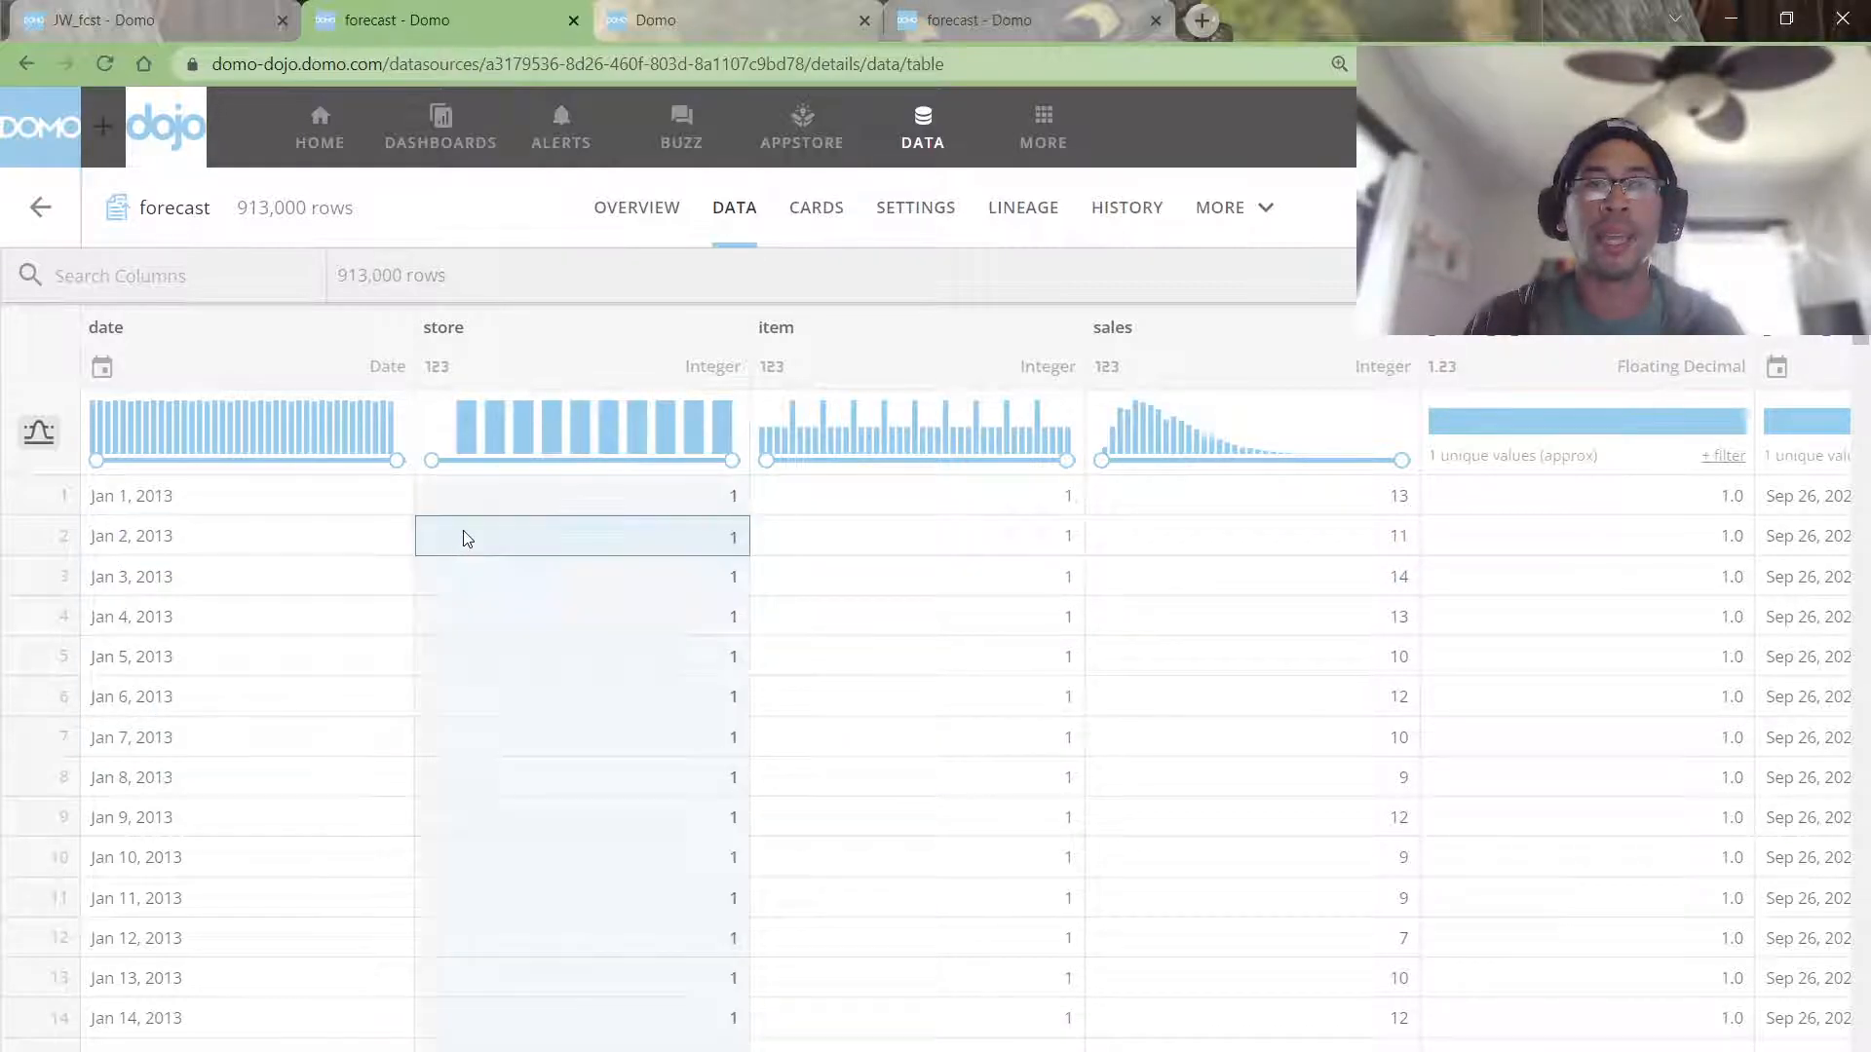
Step: In the JW_fcst dataflow, check the grouping columns of Group By 1 and highlight the first row of its preview
click(127, 10)
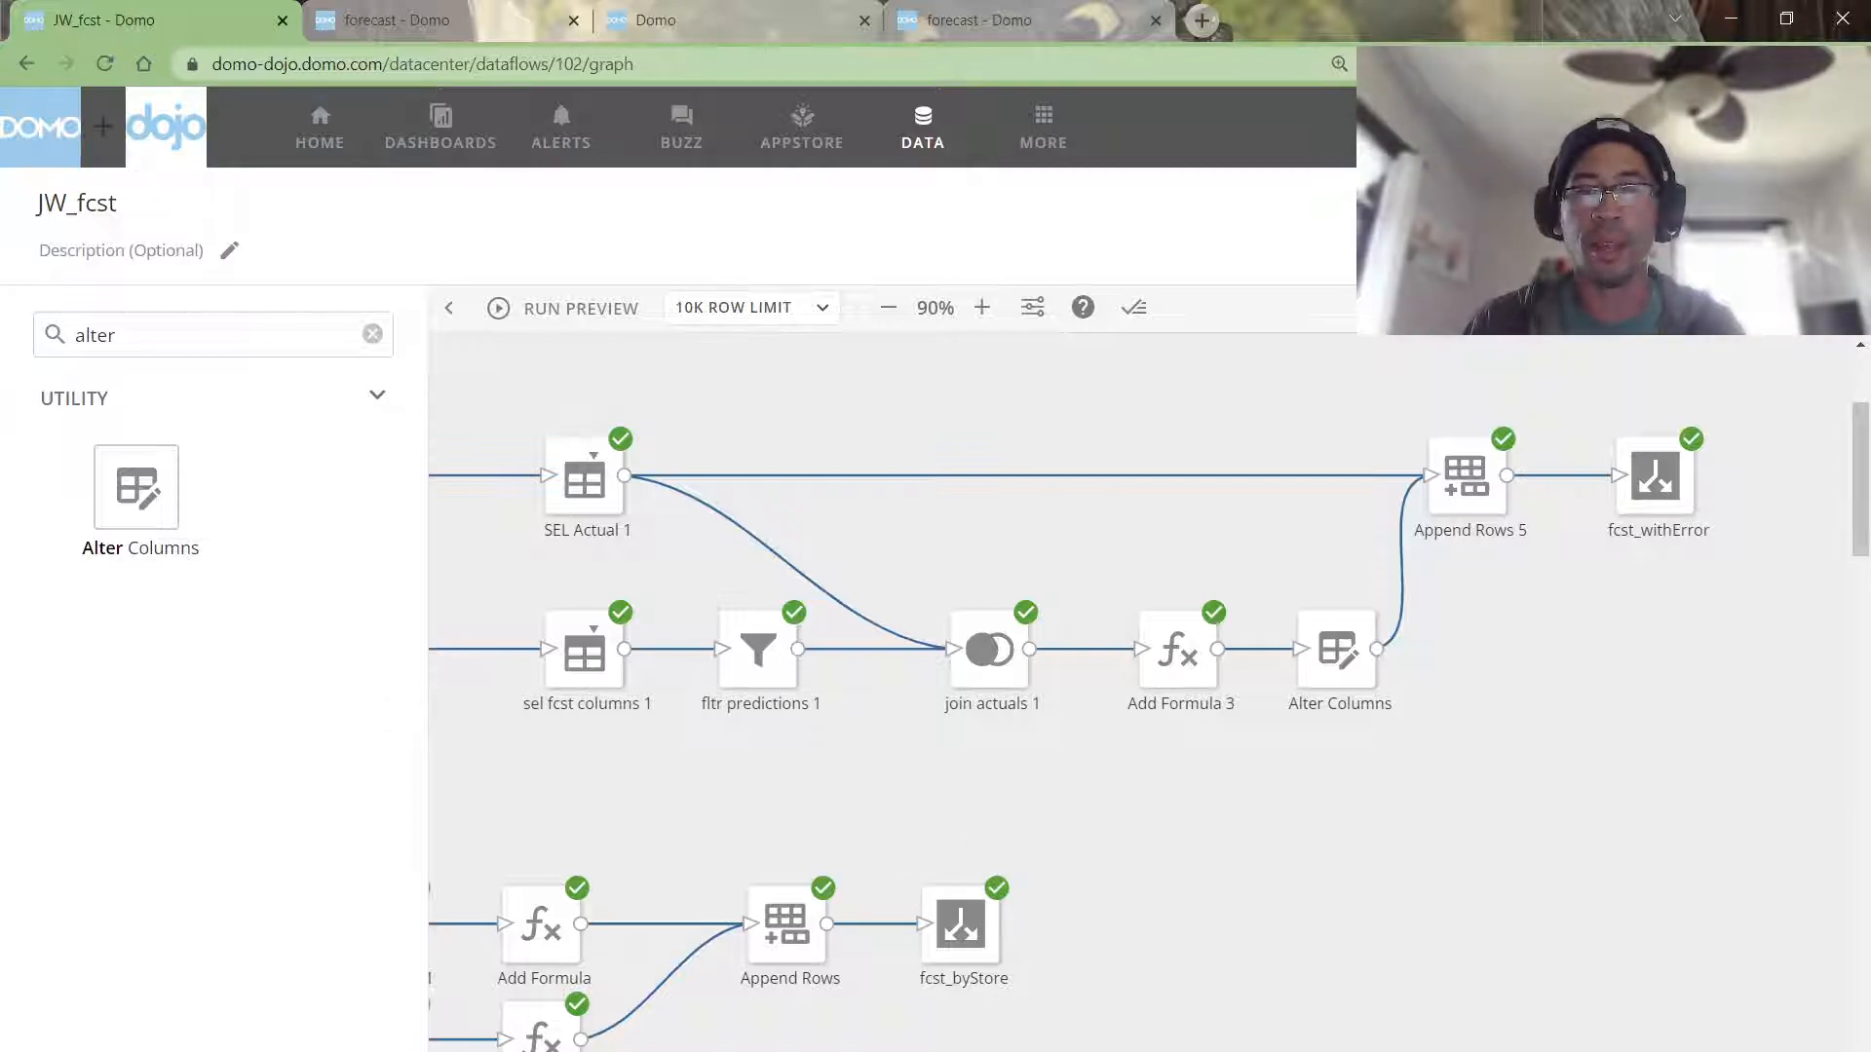
scroll(1140, 692, left, 10)
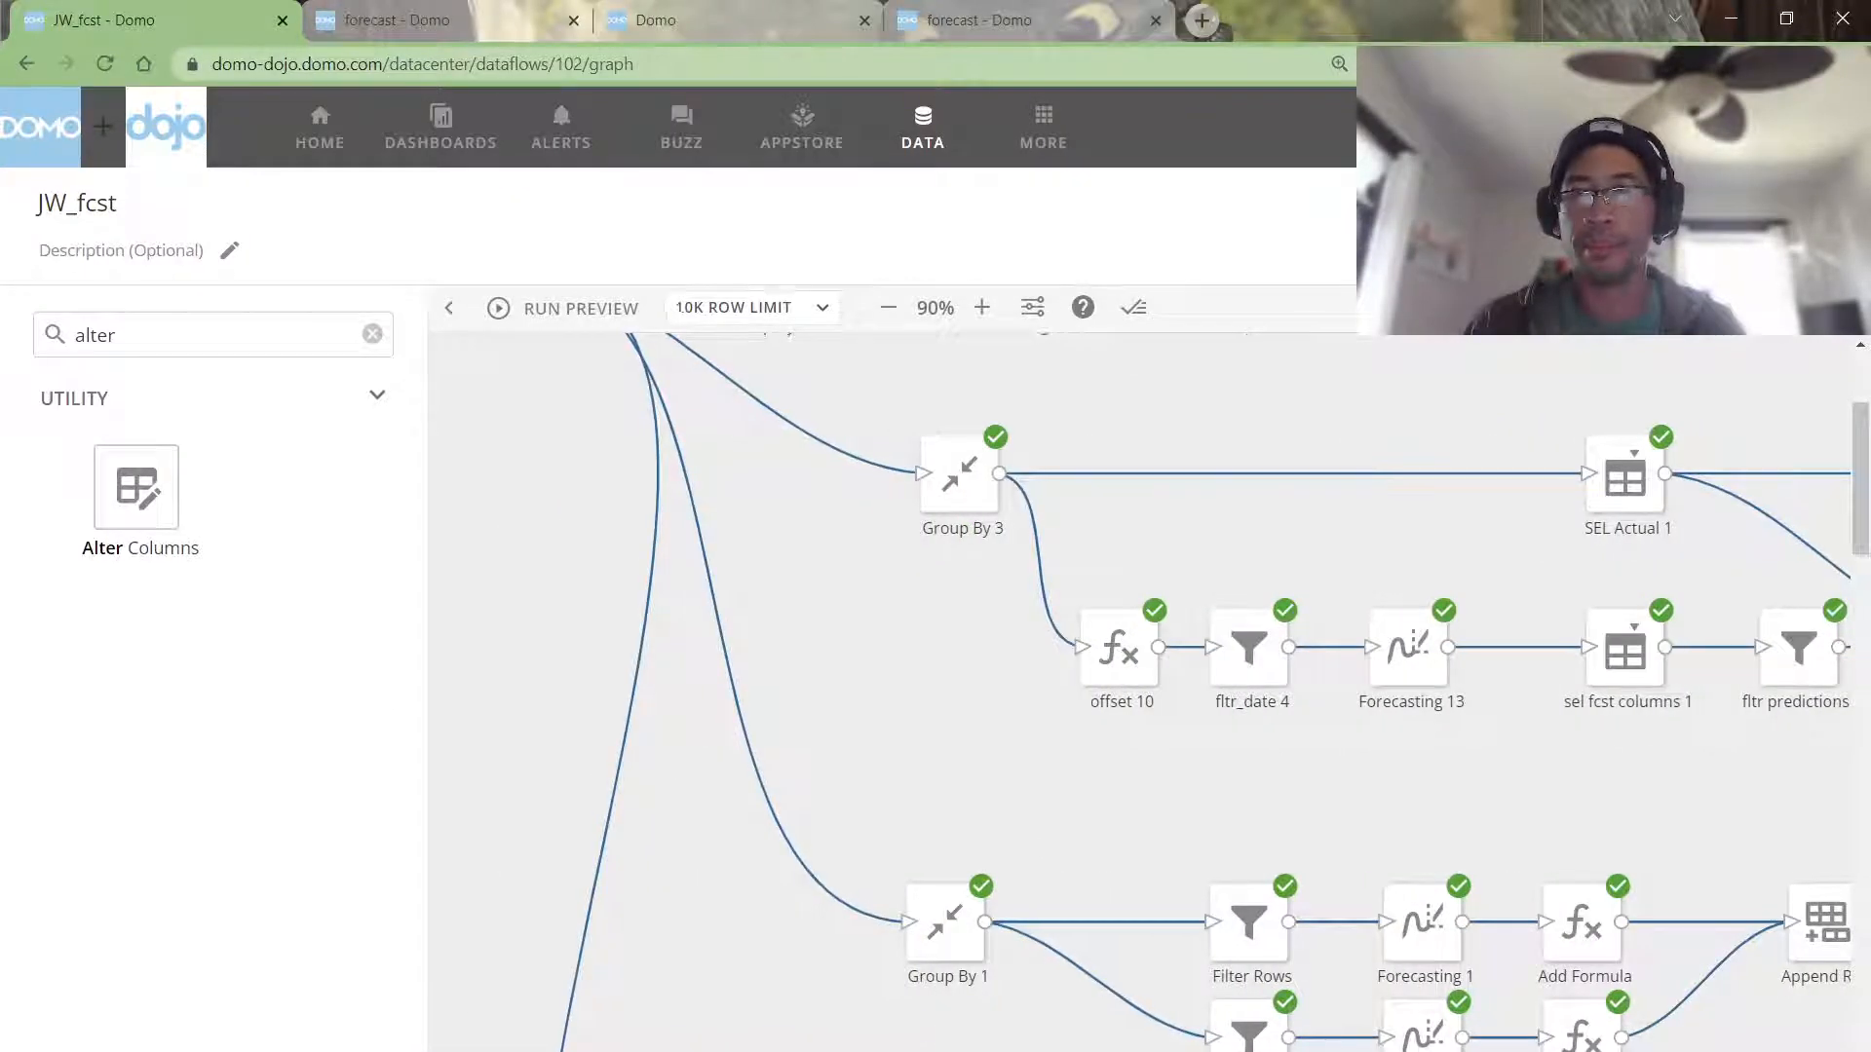
scroll(978, 838, down, 3)
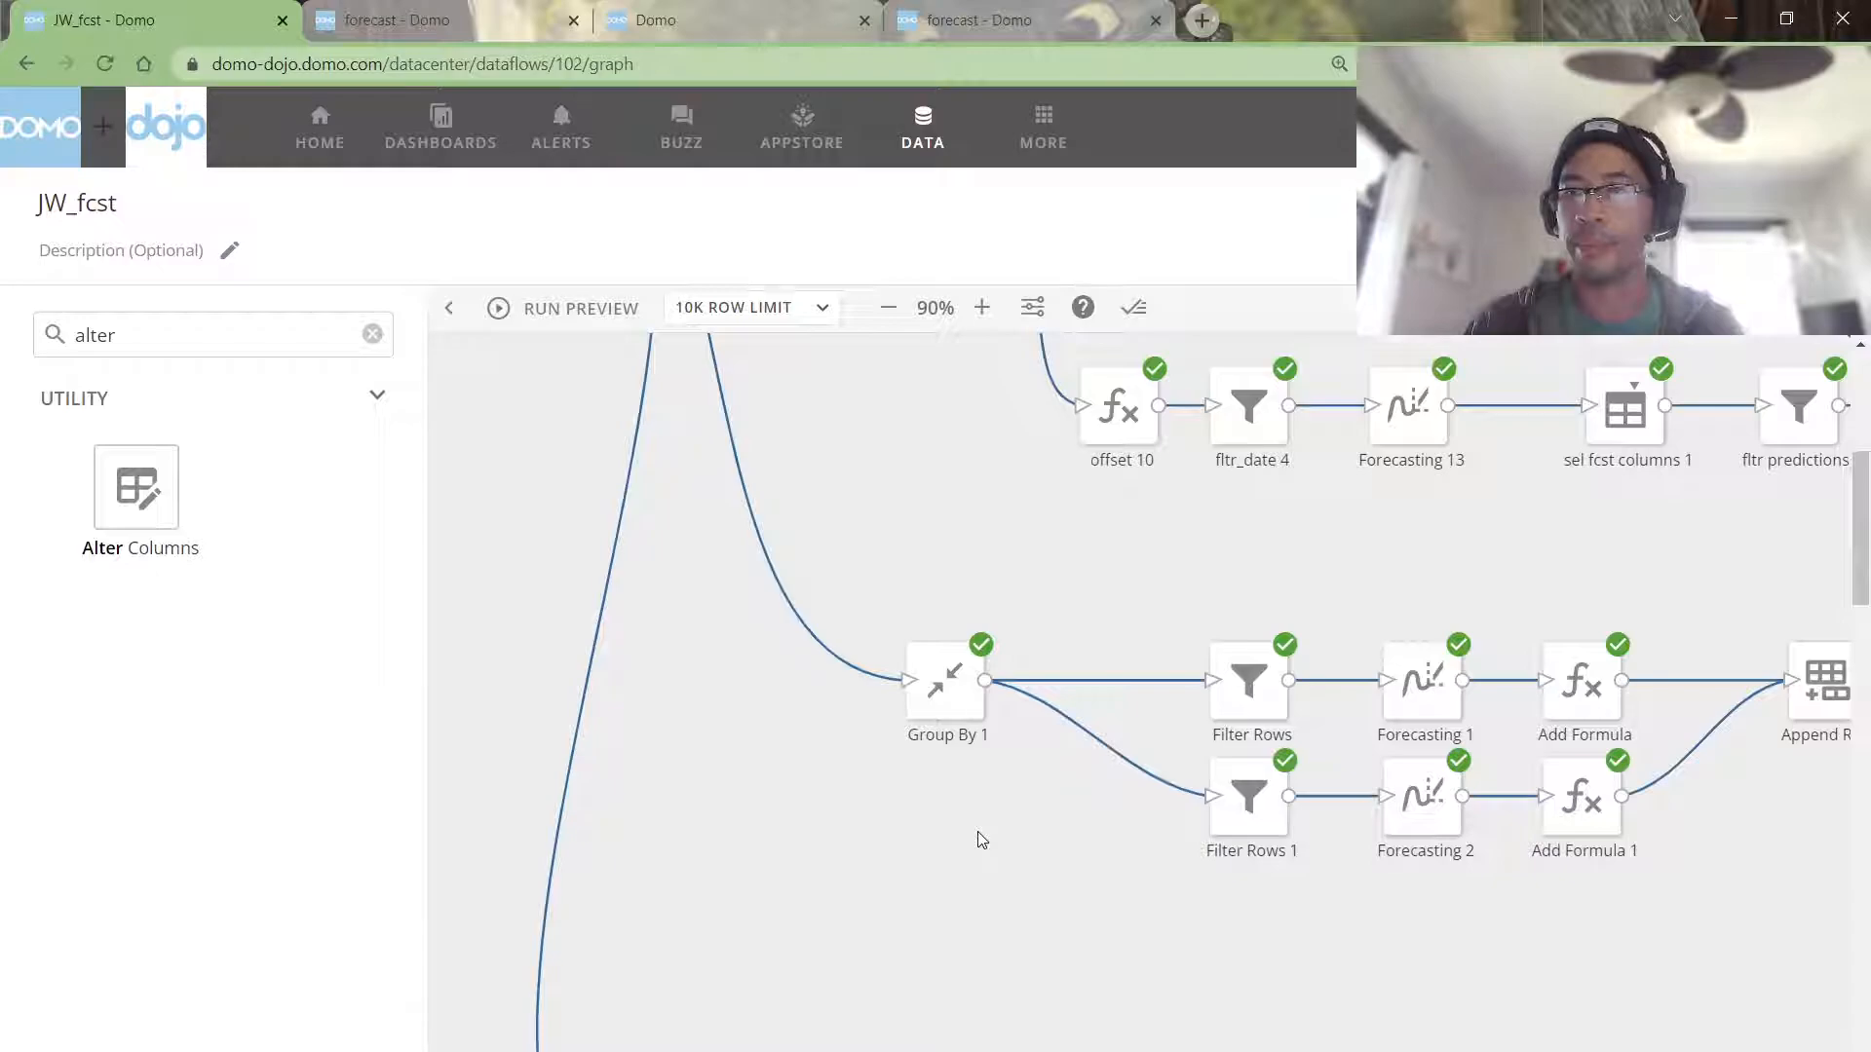
click(962, 713)
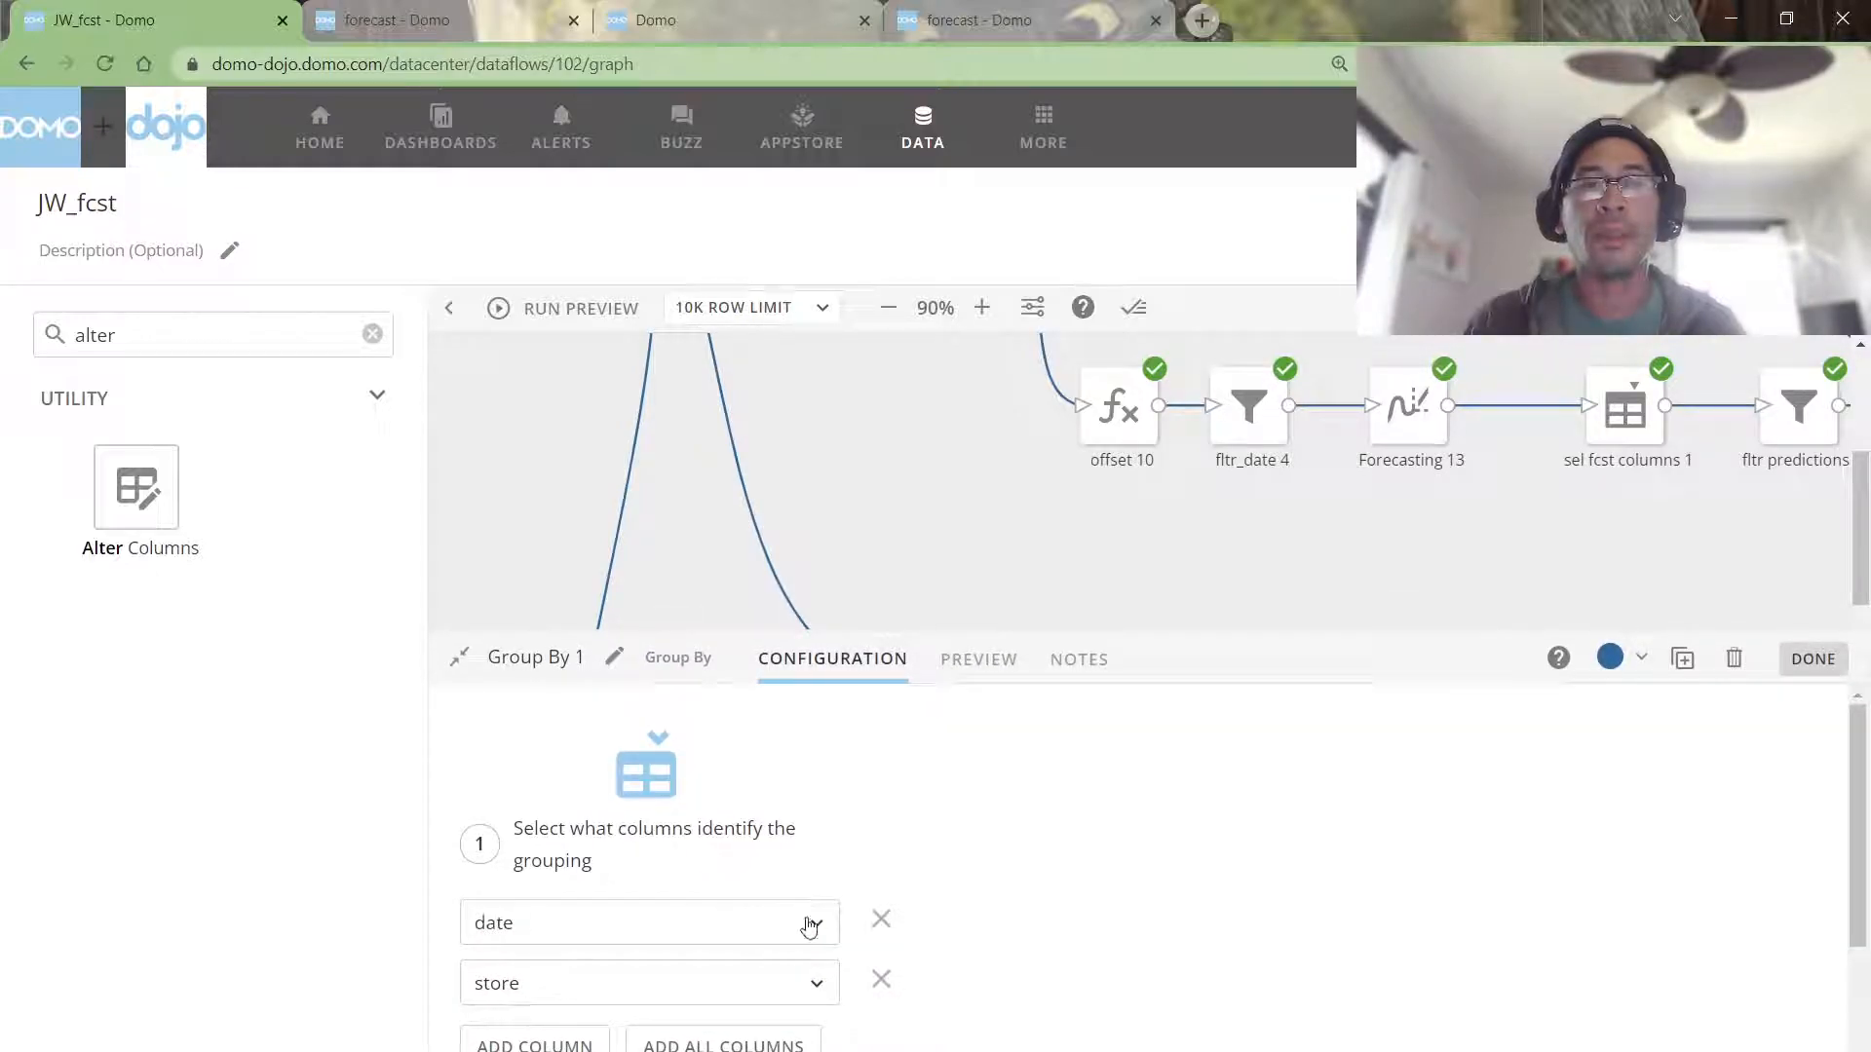
scroll(952, 585, down, 3)
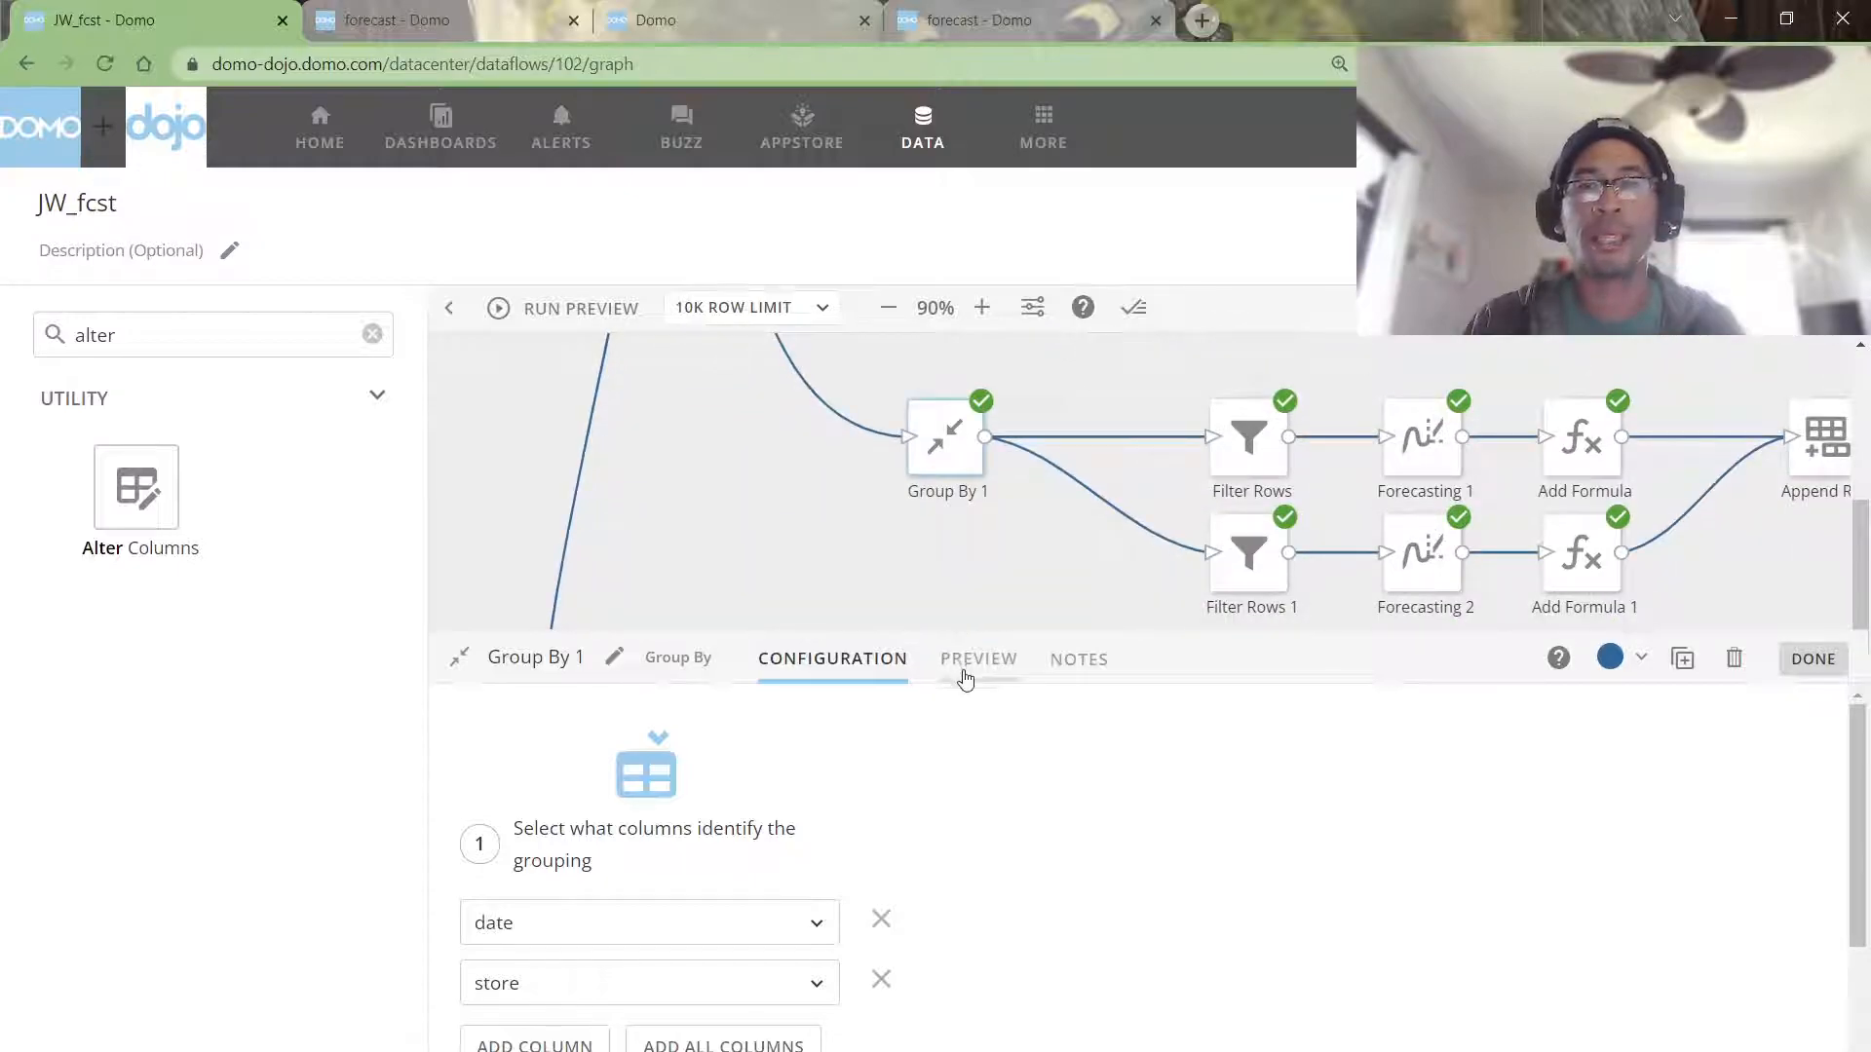
click(965, 672)
drag(744, 787, 1351, 809)
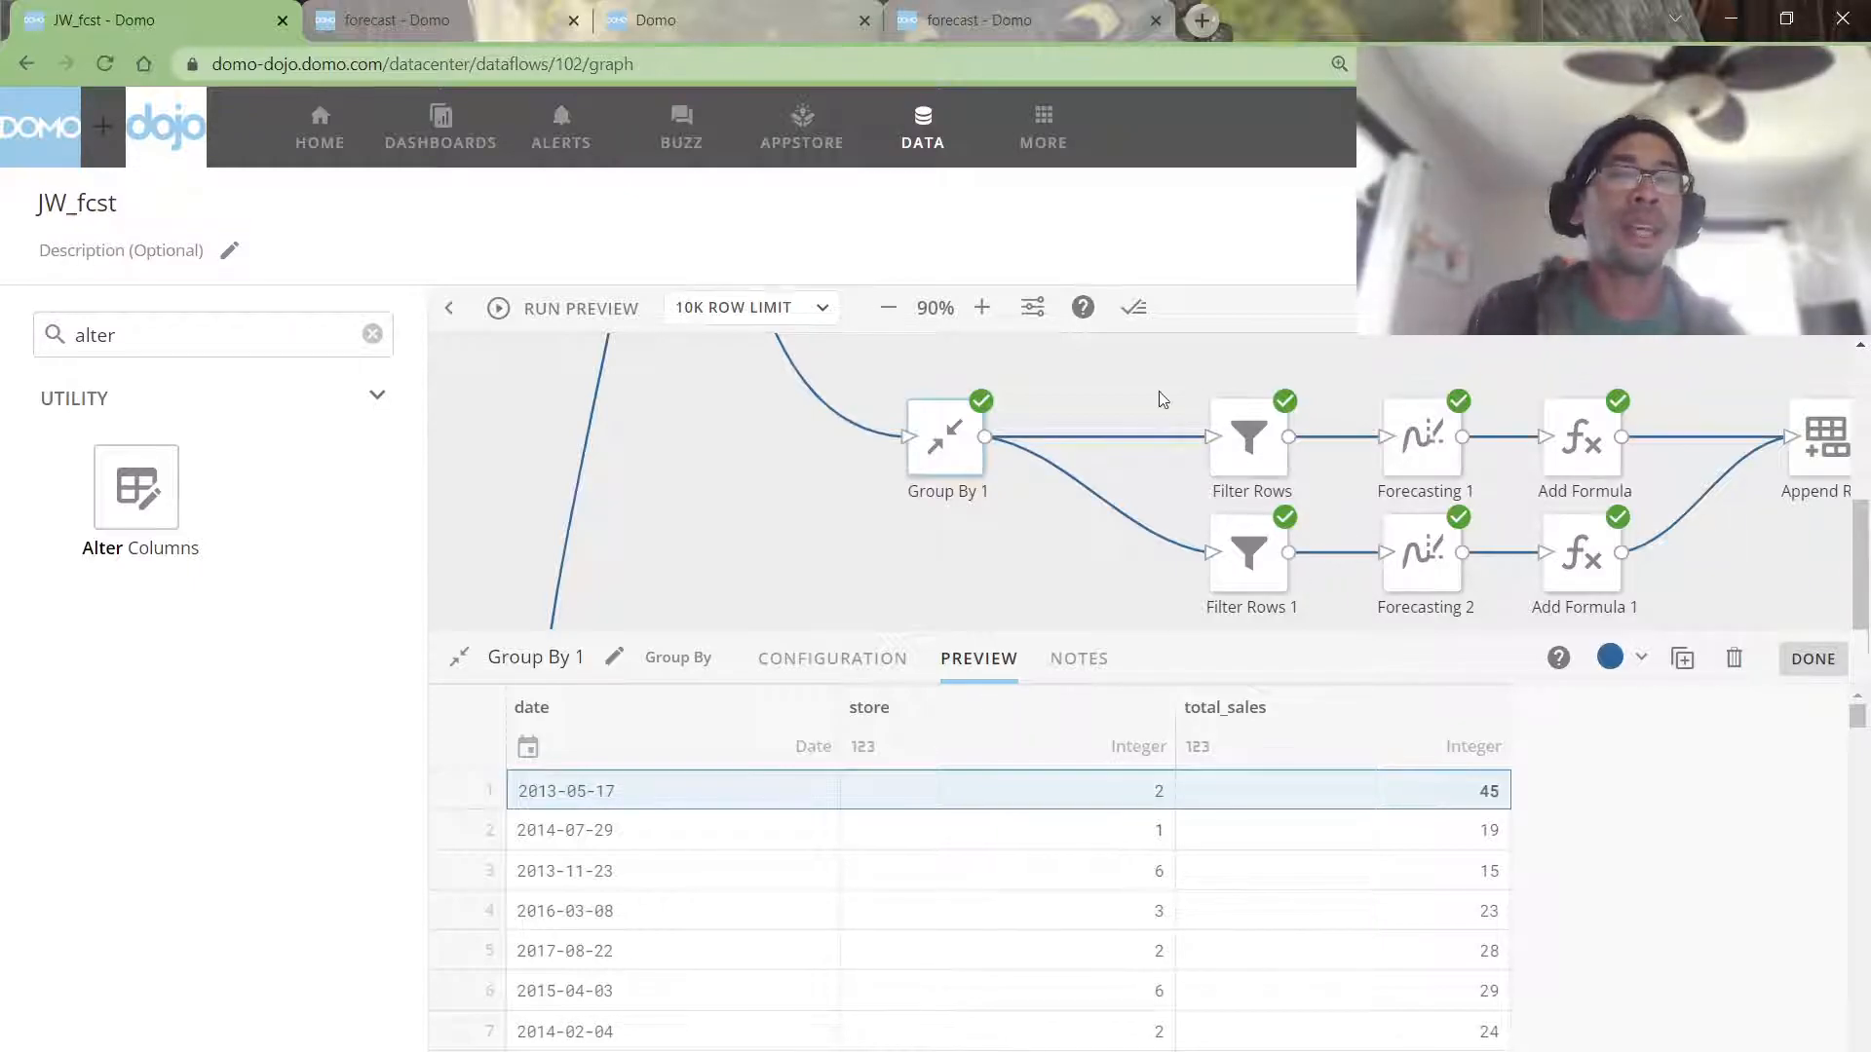
Step: Review the store filter rules in Filter Rows and Filter Rows 1 after Group By 1
click(1245, 438)
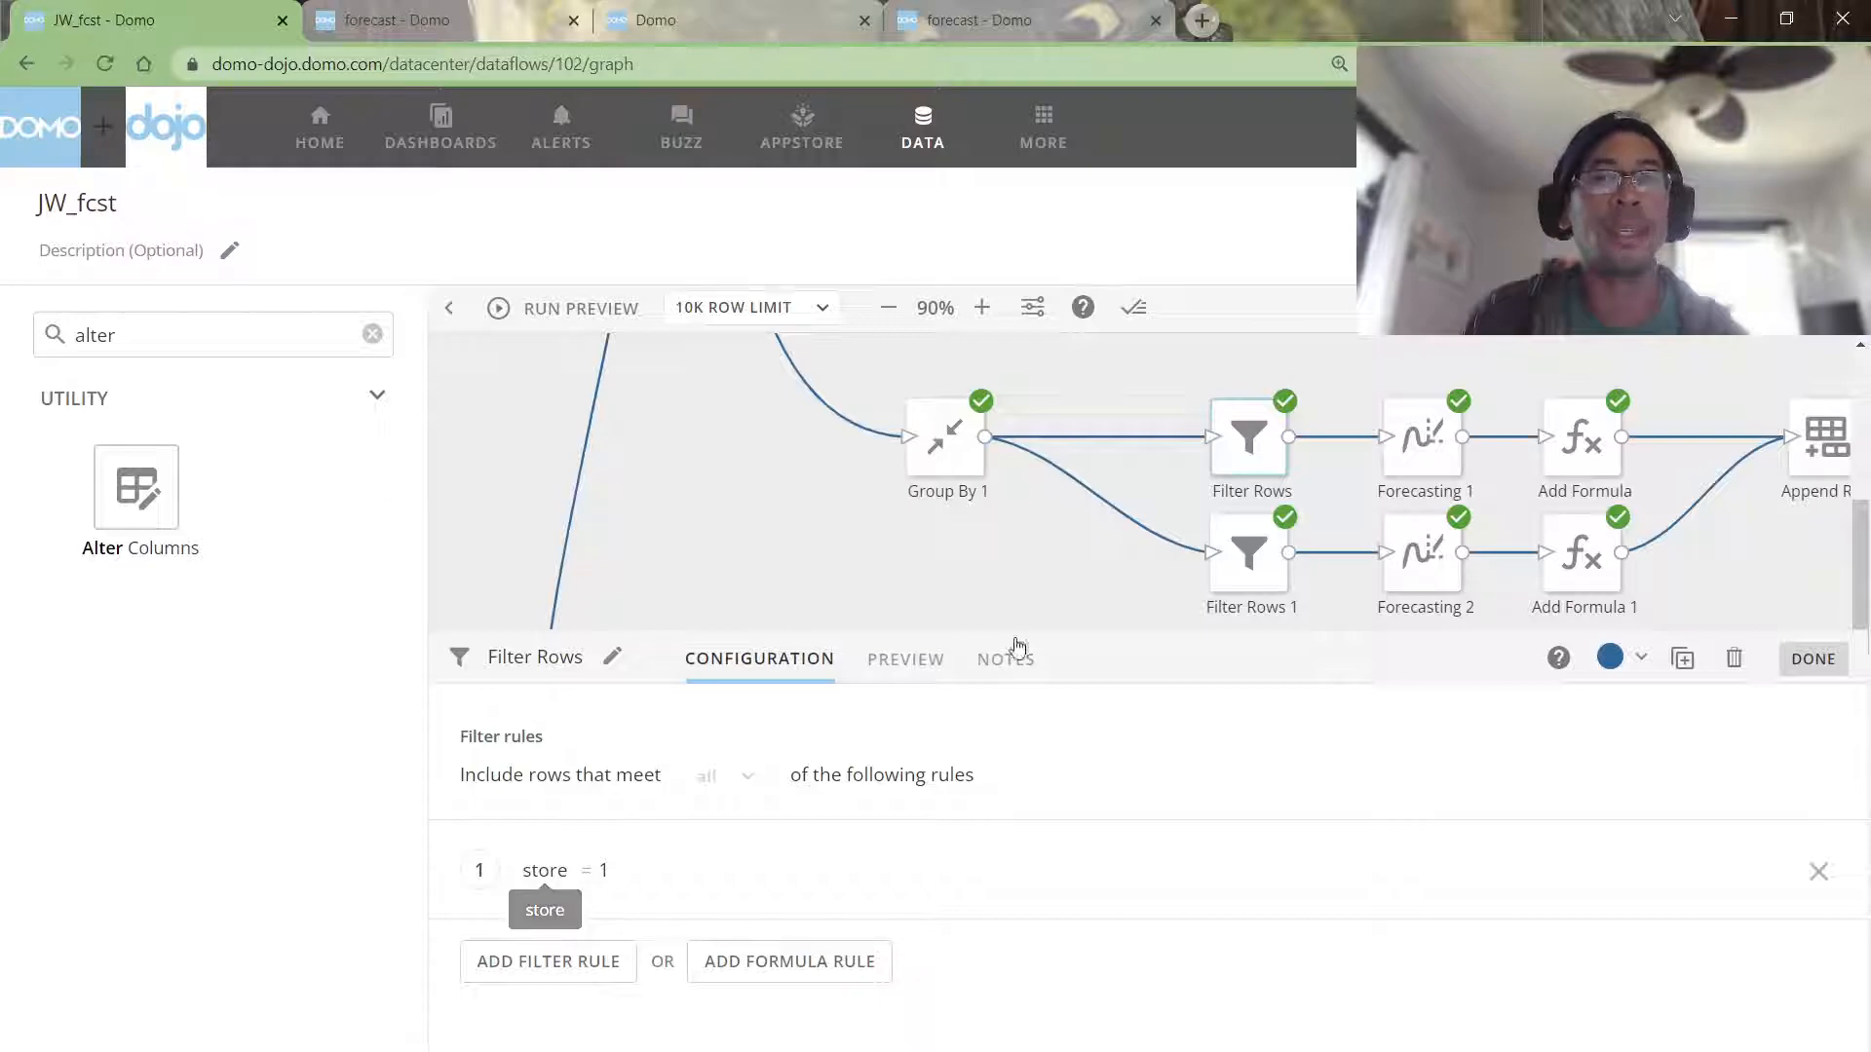
drag(1154, 374, 1653, 503)
click(1249, 553)
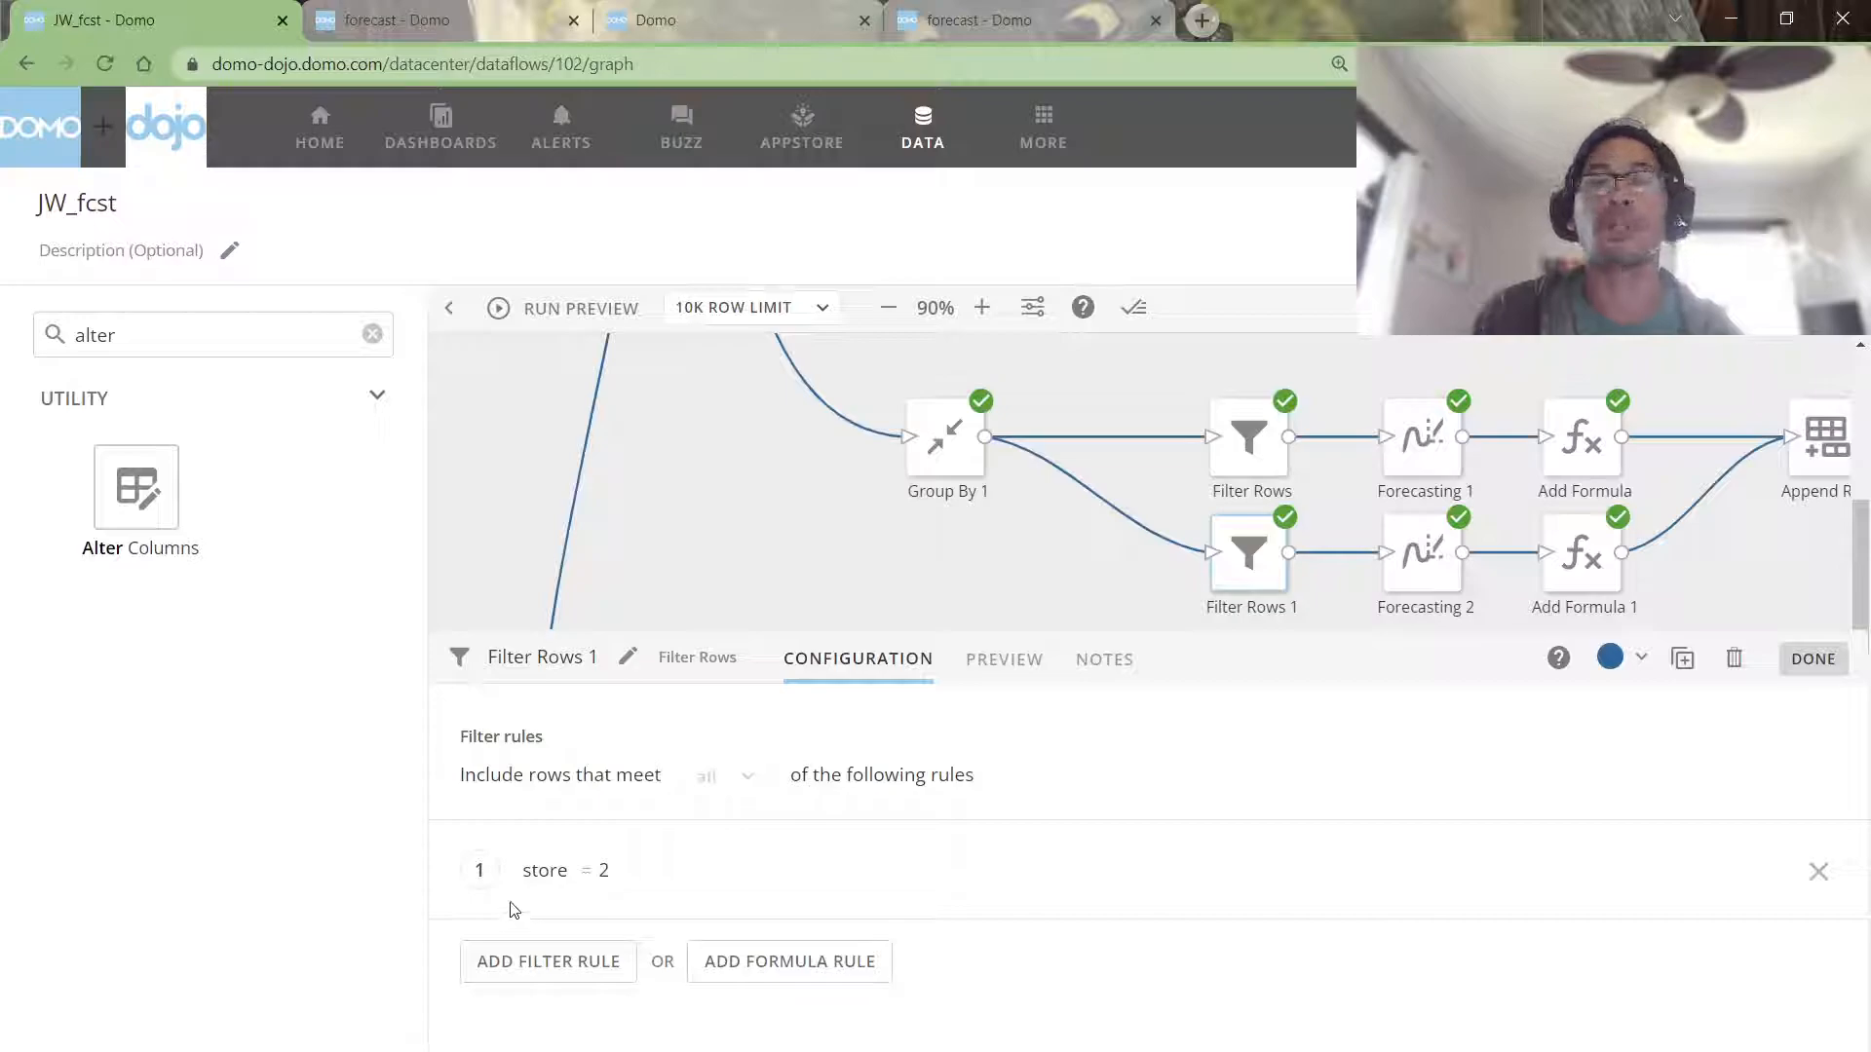
click(1020, 600)
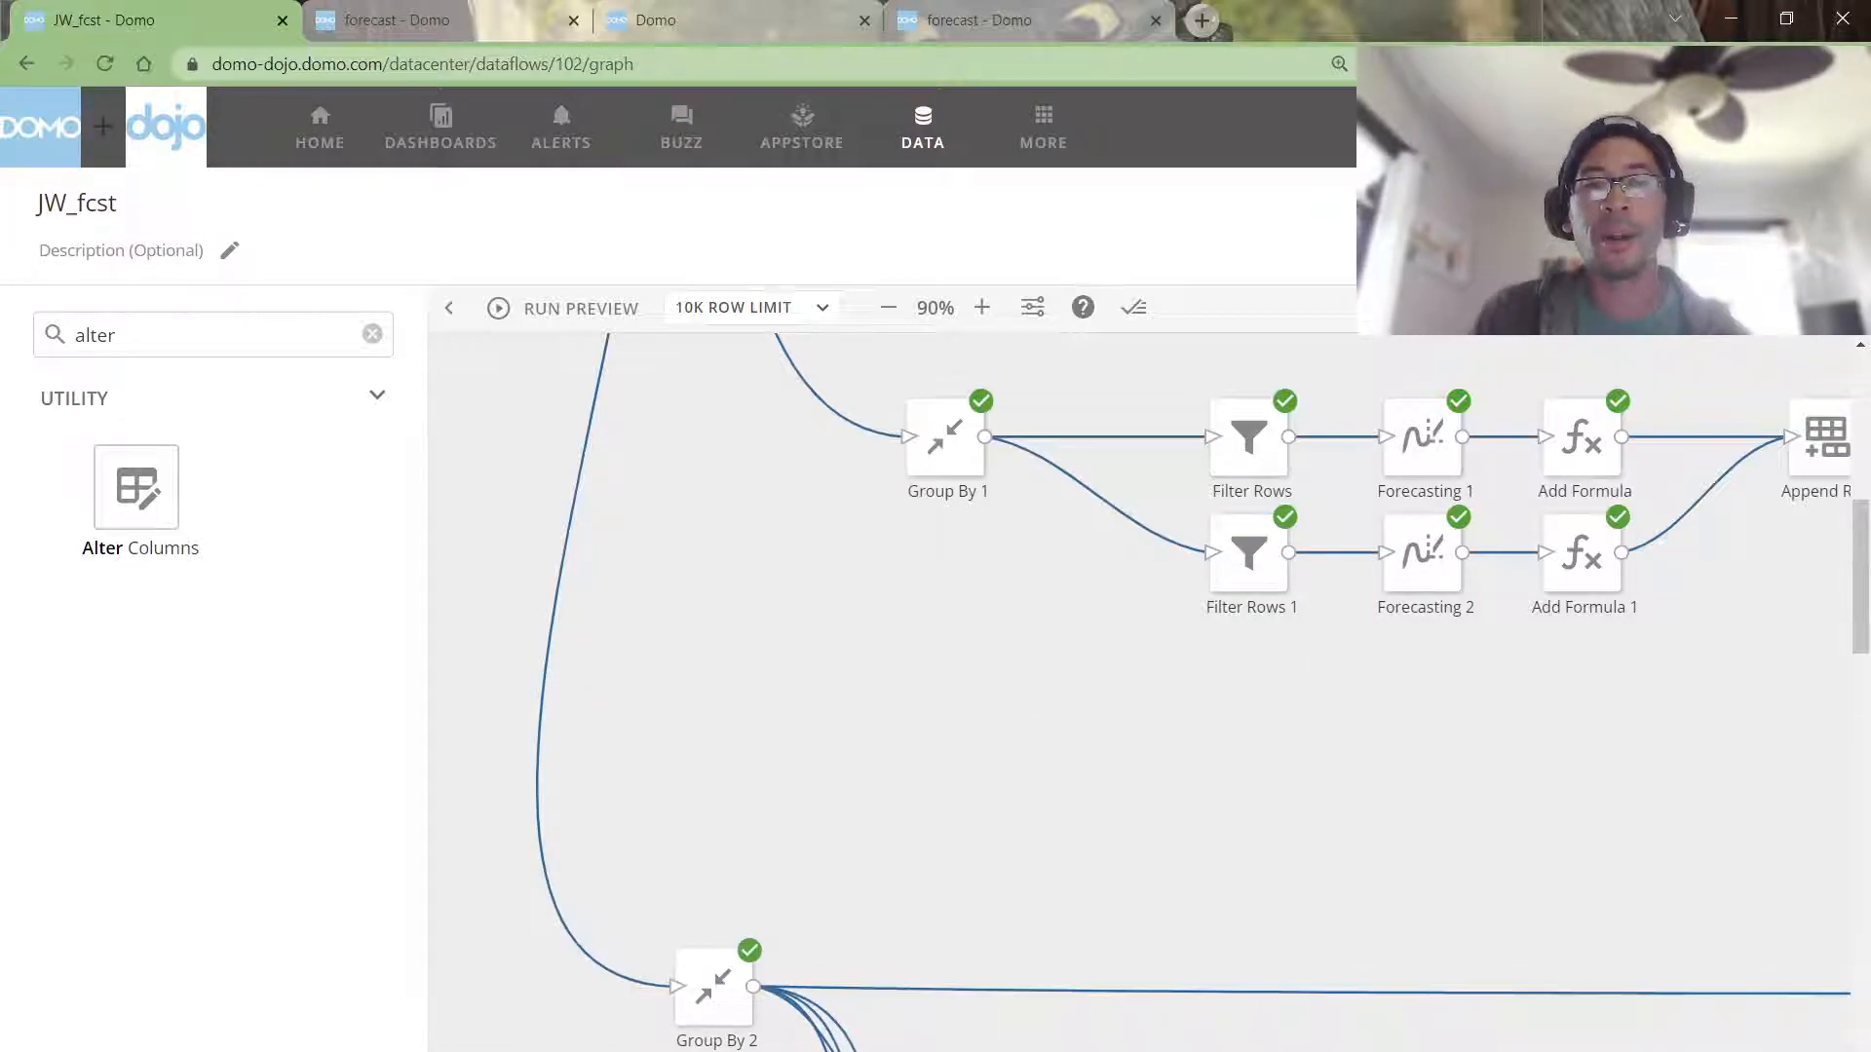
Step: Dismiss the Outlook notification and select the filter, forecasting and formula tiles of both store branches
drag(1490, 1051, 1603, 1051)
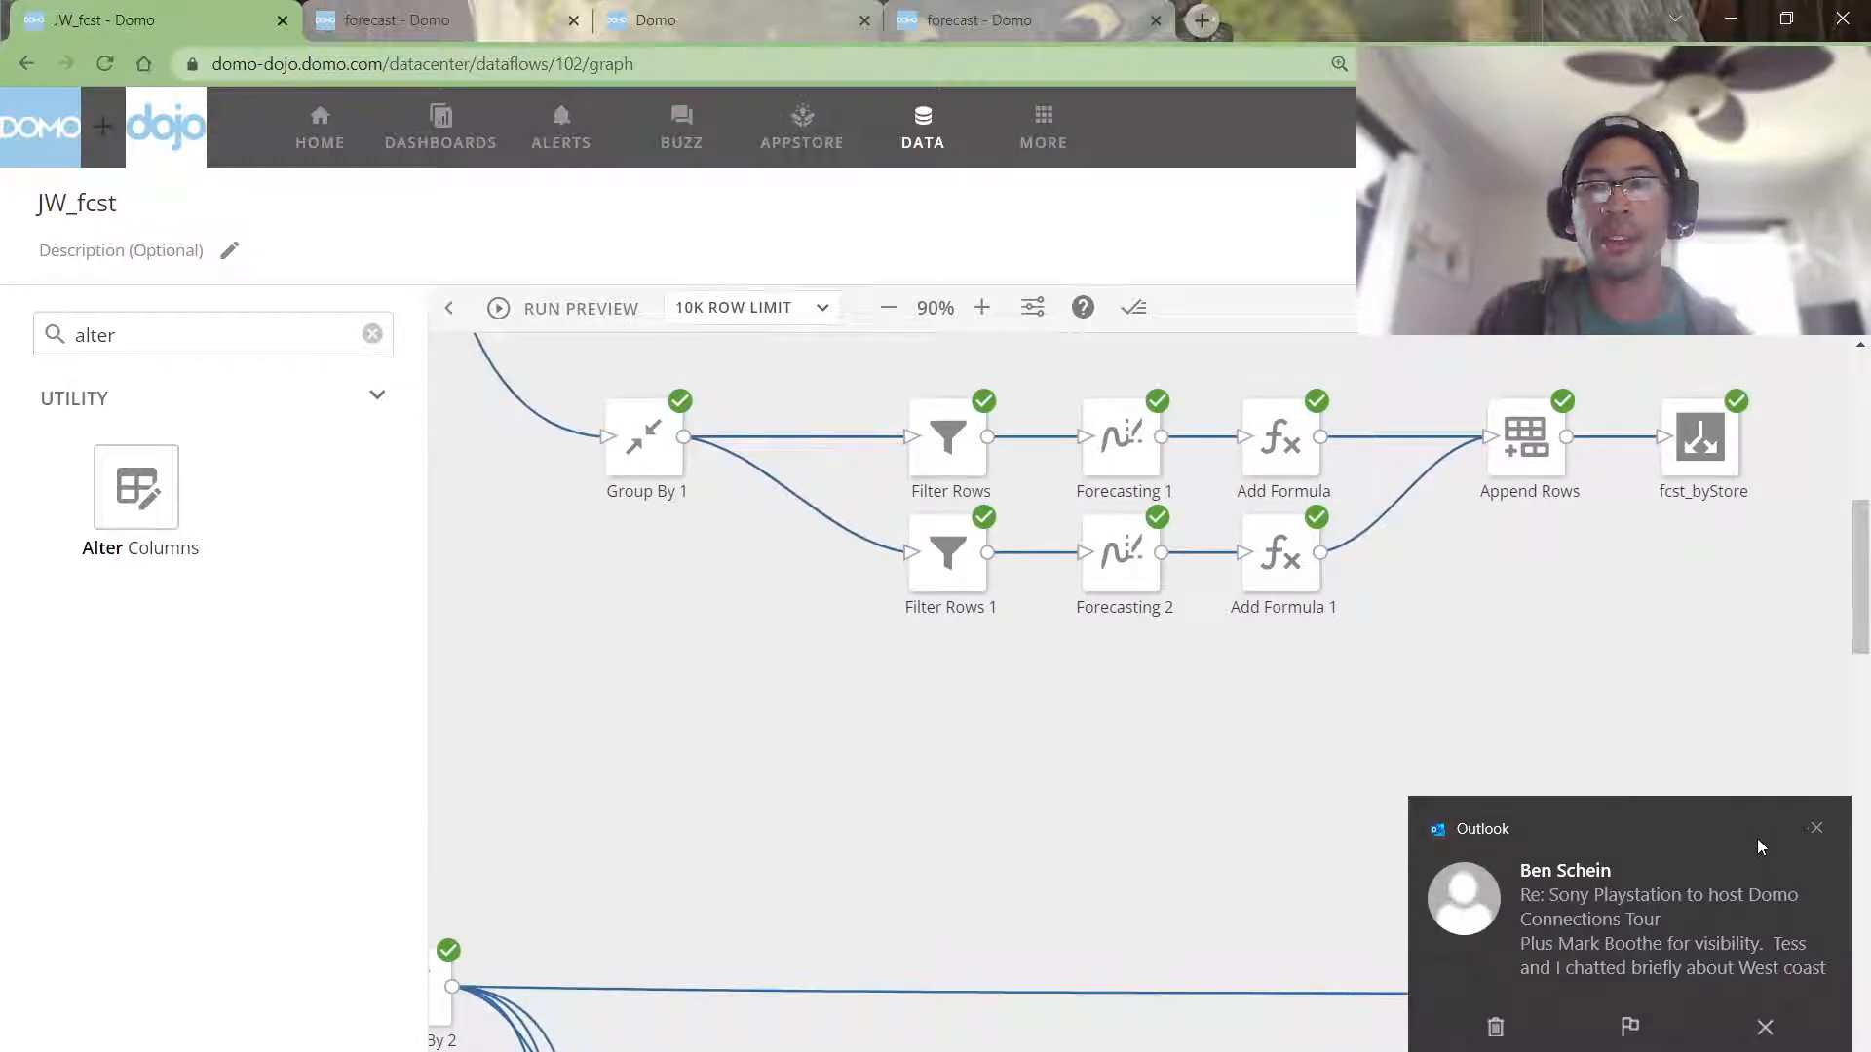
click(1814, 829)
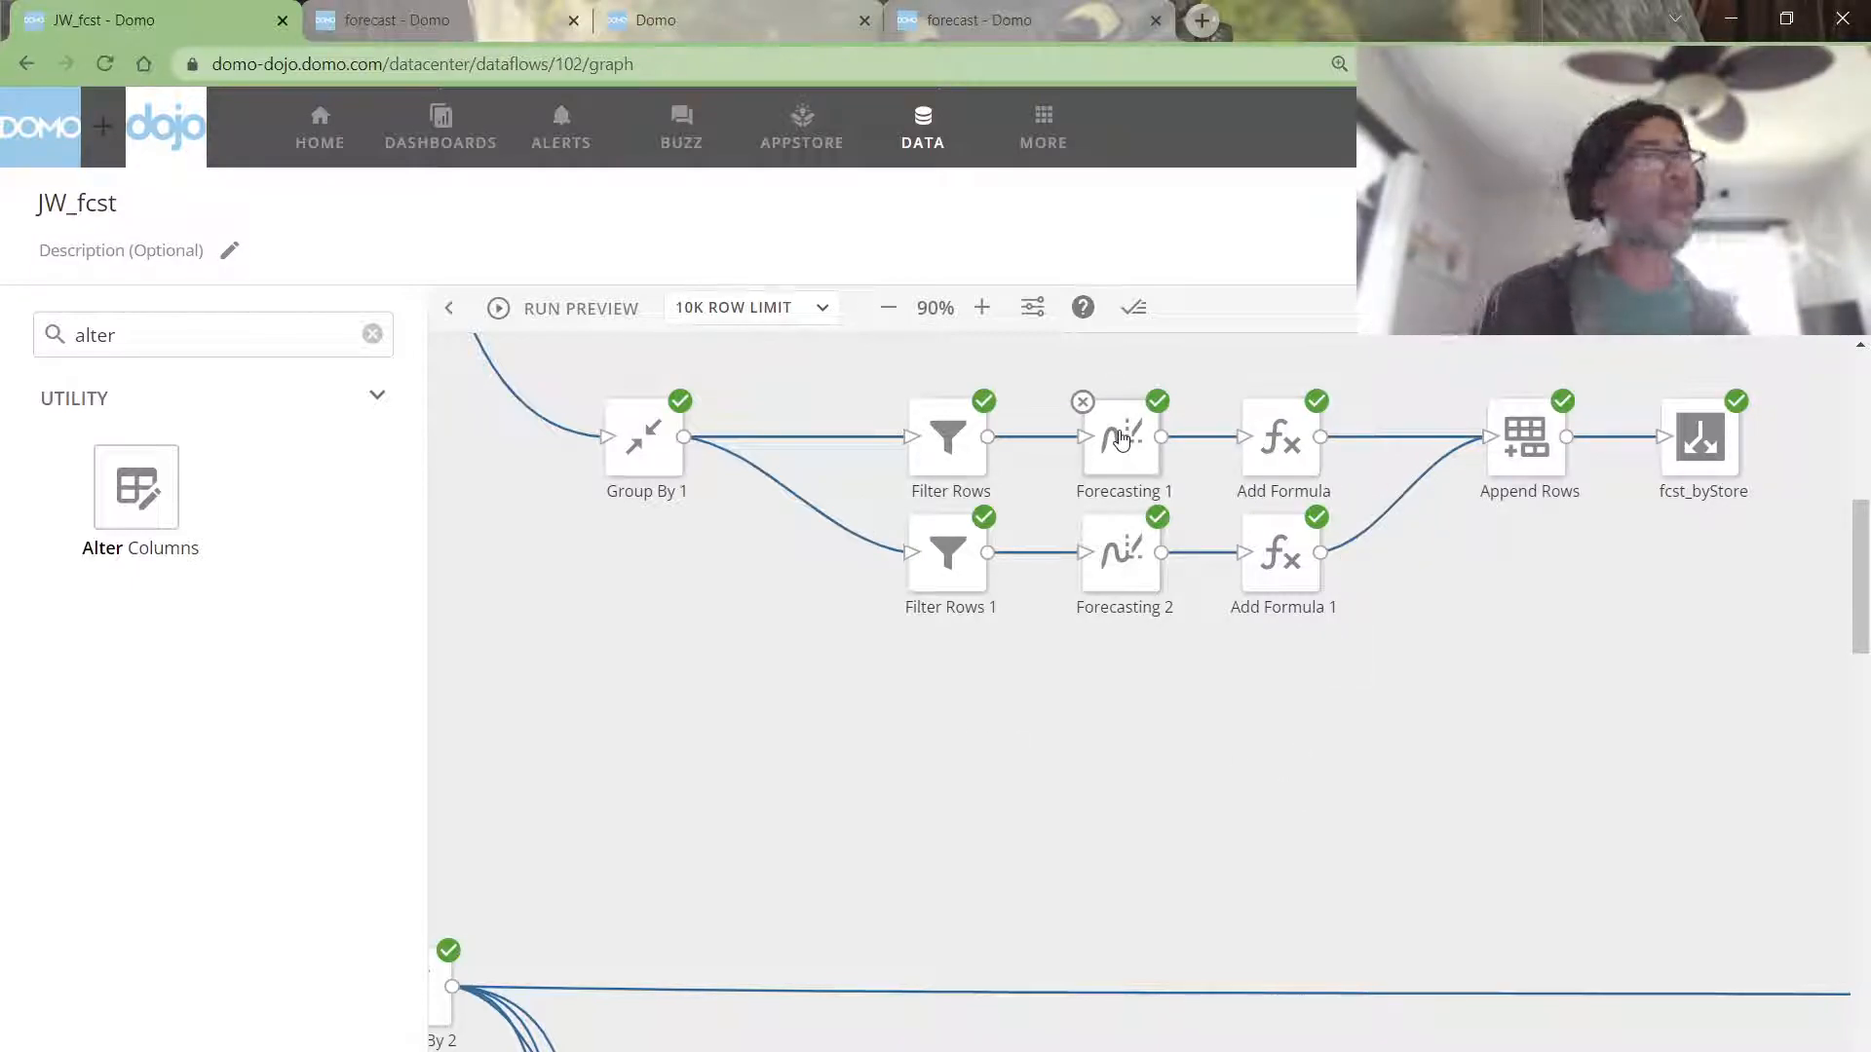
drag(854, 394, 1366, 692)
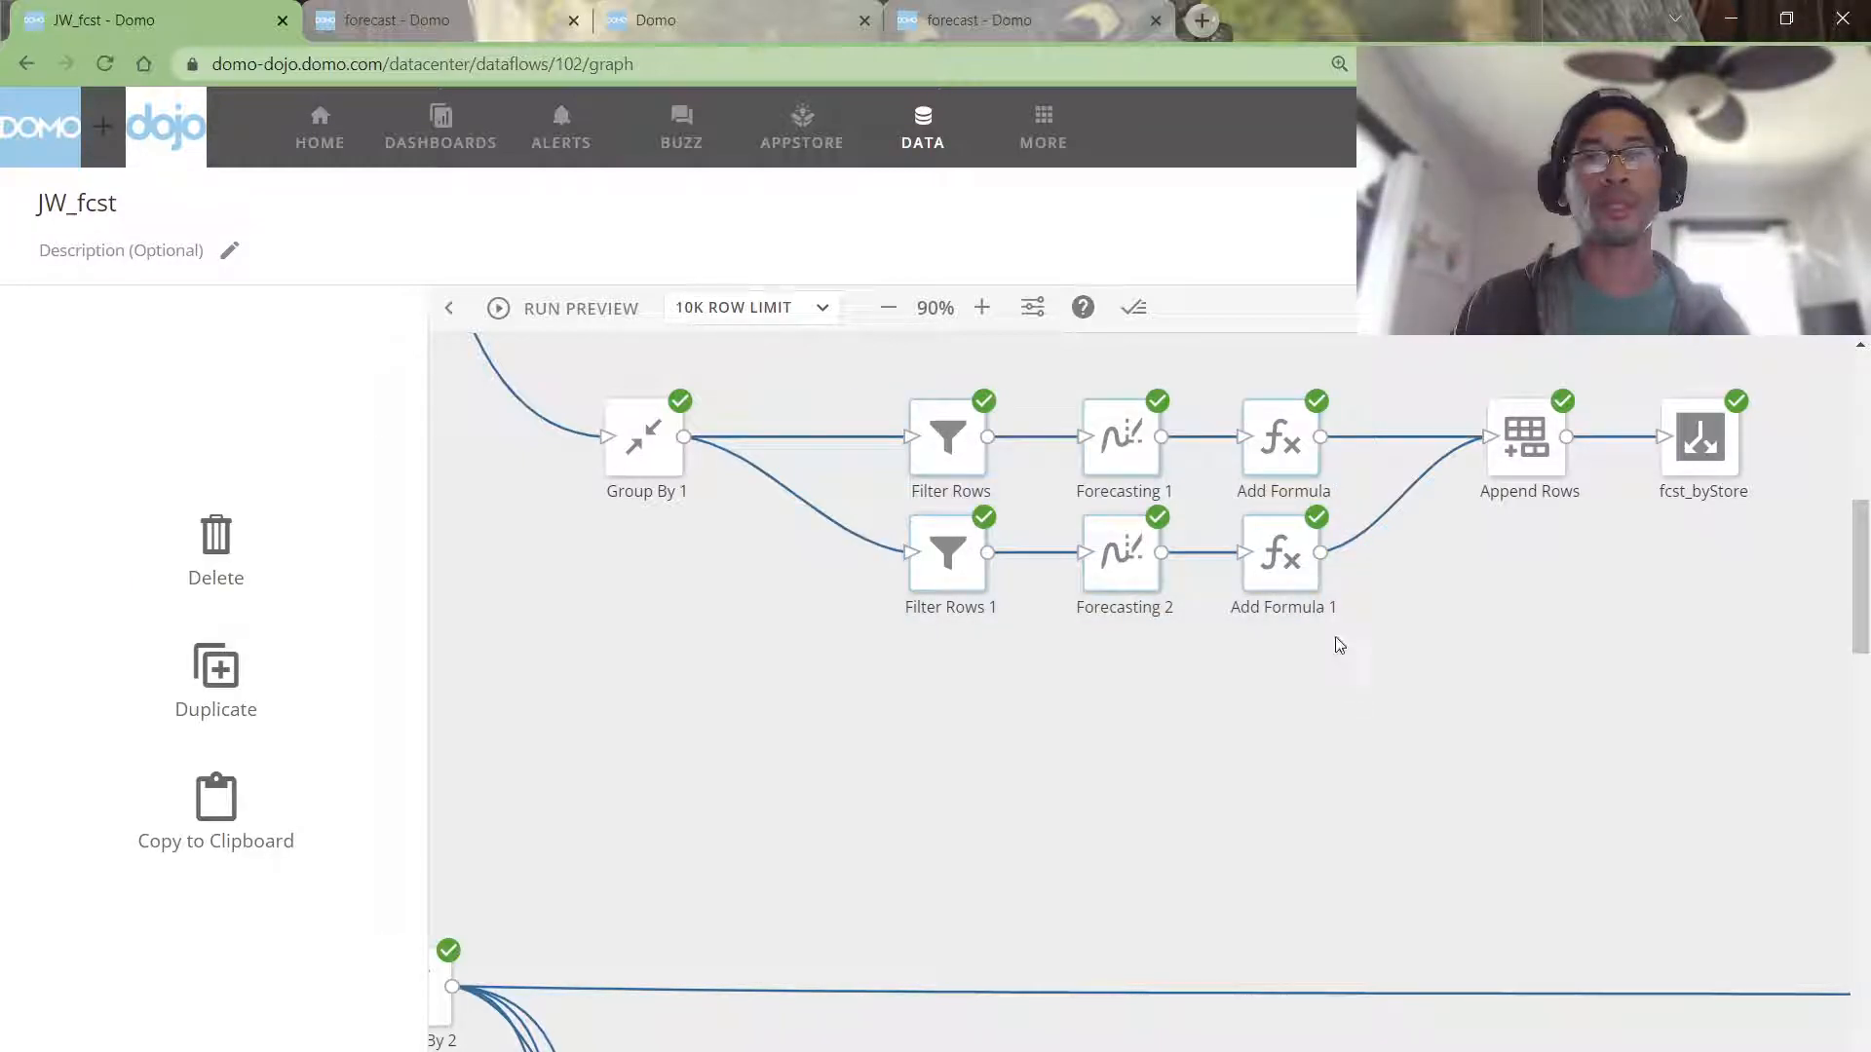
Step: Review the coalesce formulas for the store column in Add Formula and Add Formula 1
click(1150, 471)
click(1292, 444)
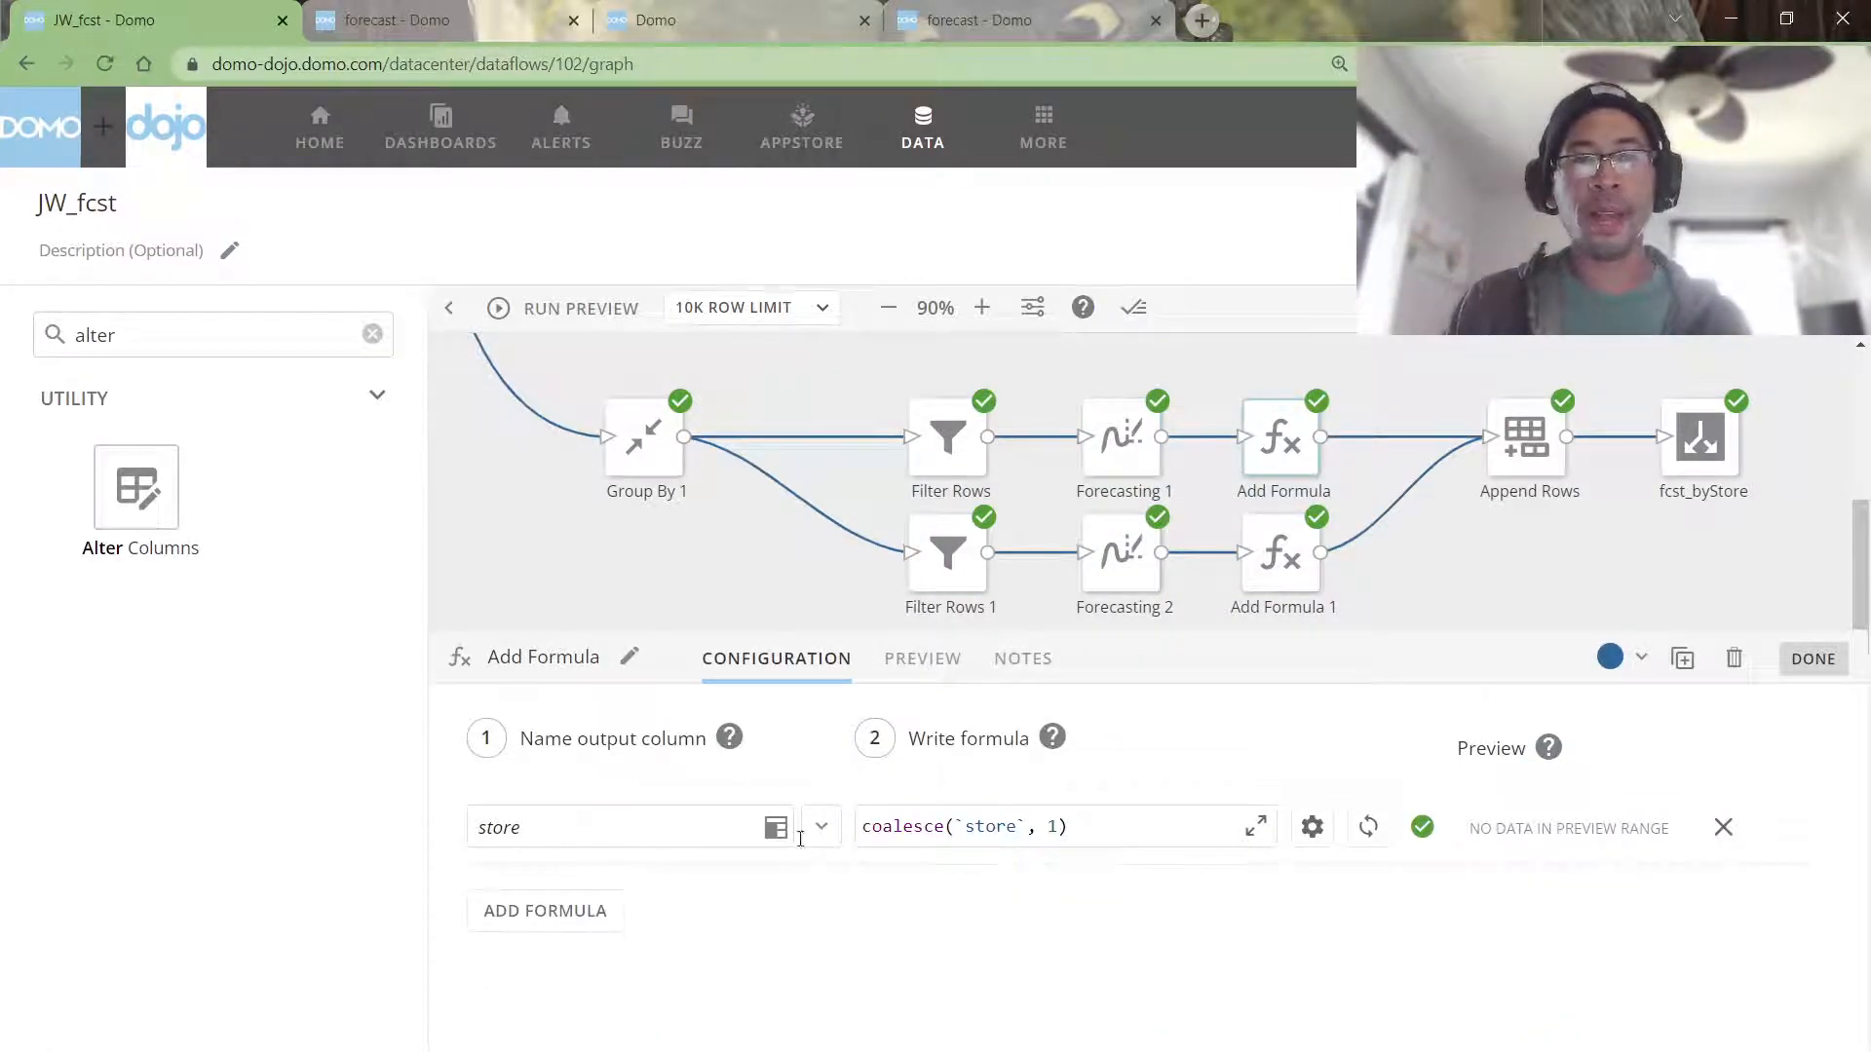
click(1273, 573)
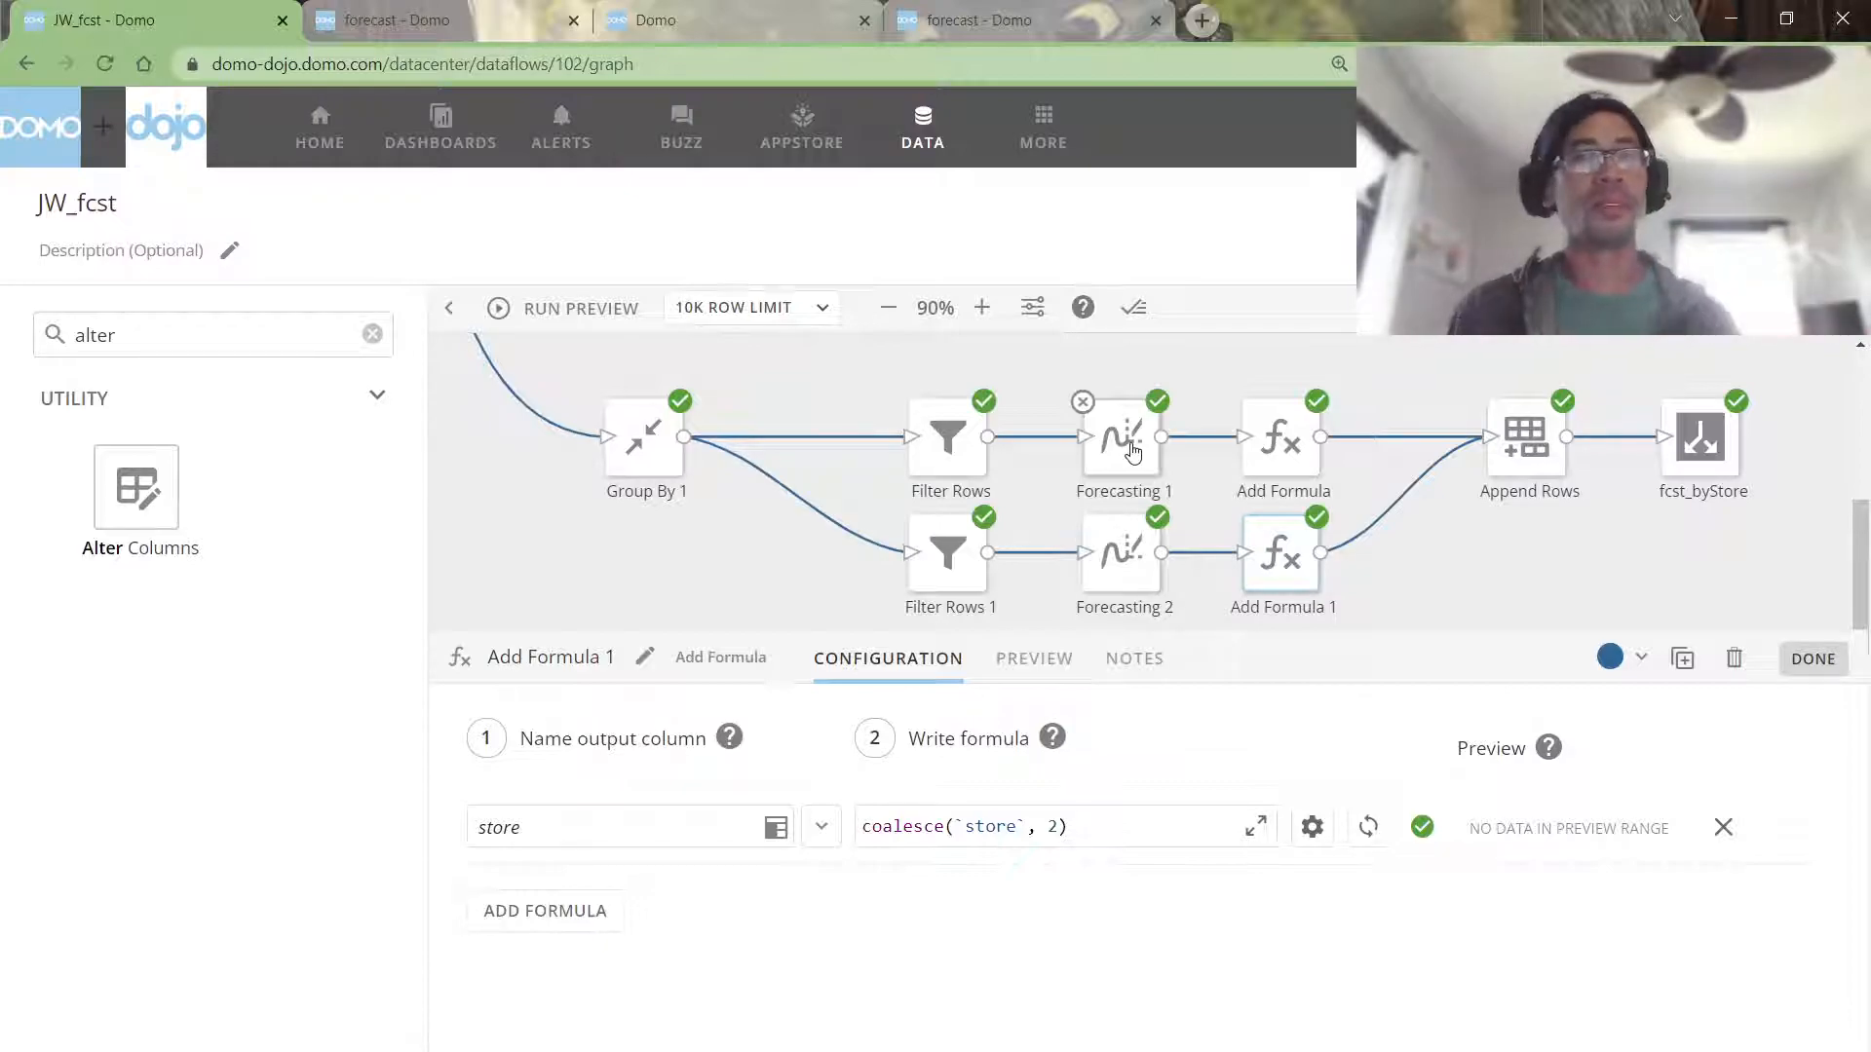
click(1524, 534)
Step: Select the store branches' filter and forecasting tiles, then the SEL Actual 1, sel fcst columns 1, fltr predictions 1 and join actuals 1 tiles
drag(907, 359, 1255, 606)
scroll(1267, 682, up, 5)
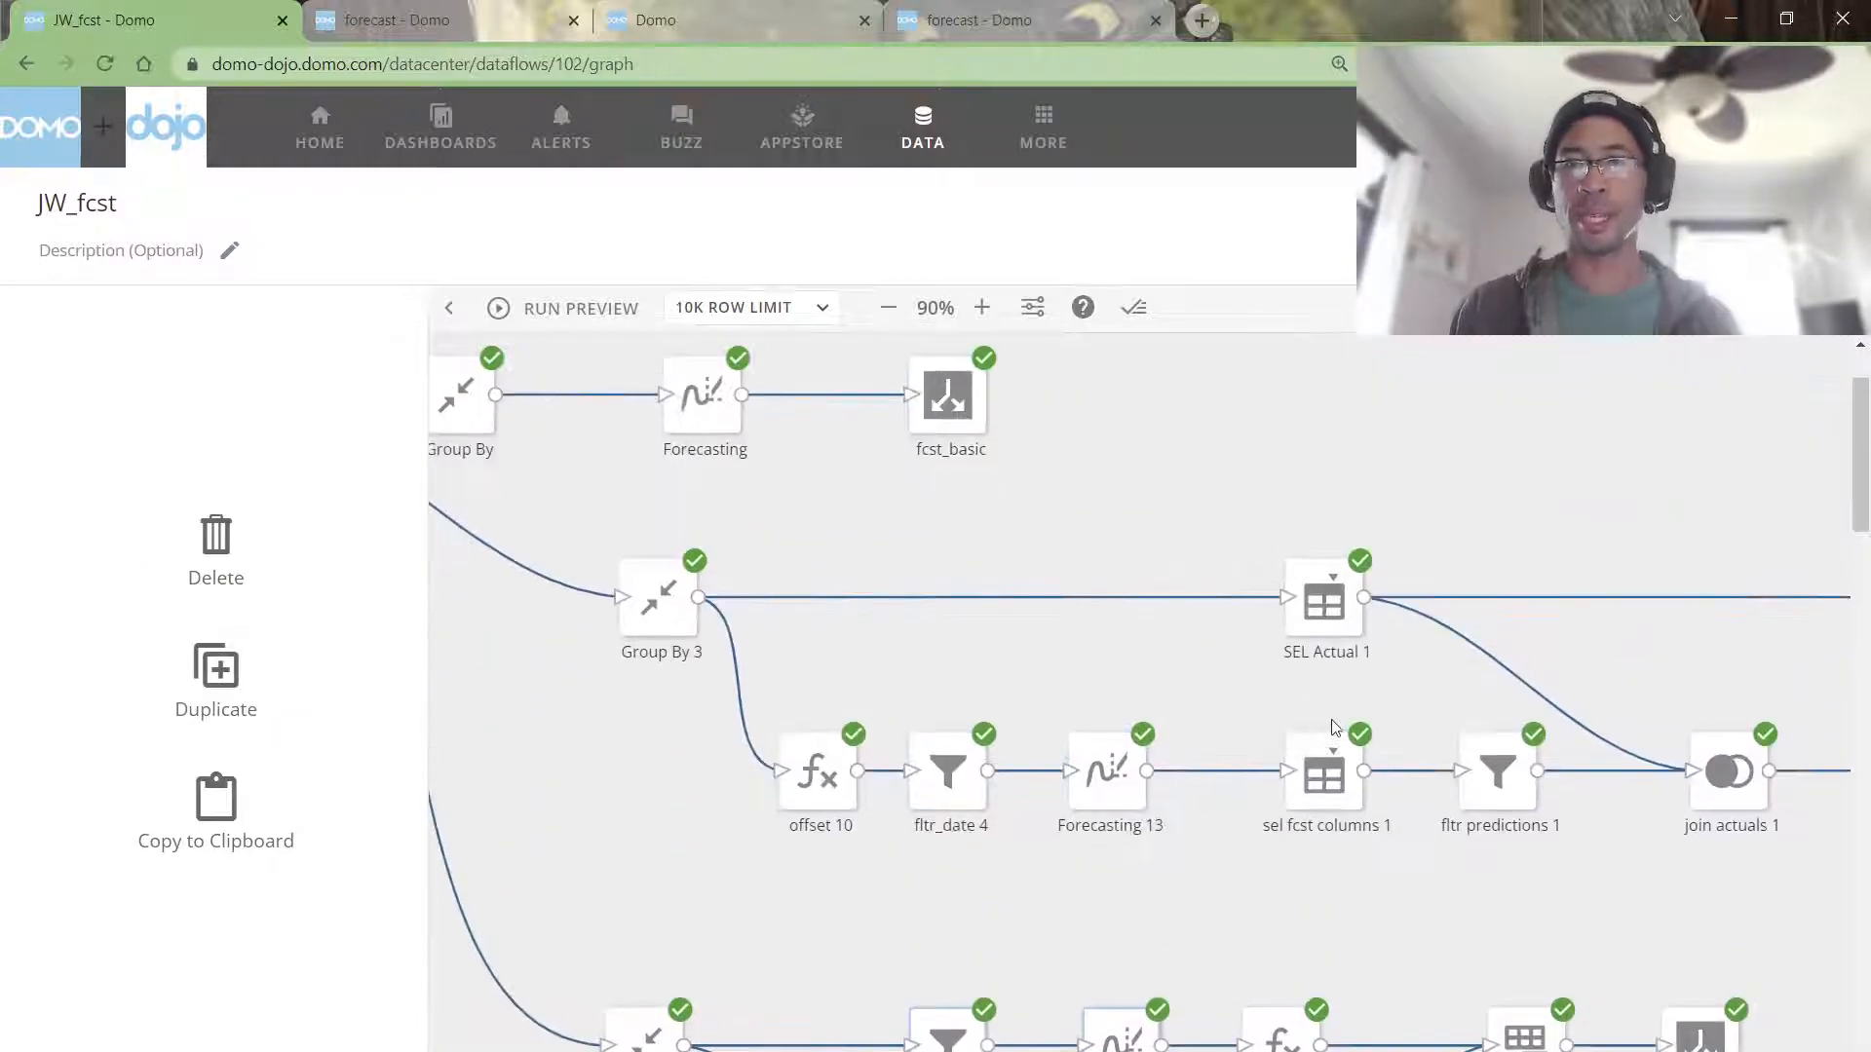
drag(1232, 507, 1787, 881)
Step: Box the by-store forecasting flow, narrowing the selection to Filter Rows, Forecasting 1 and Add Formula
scroll(1545, 952, down, 3)
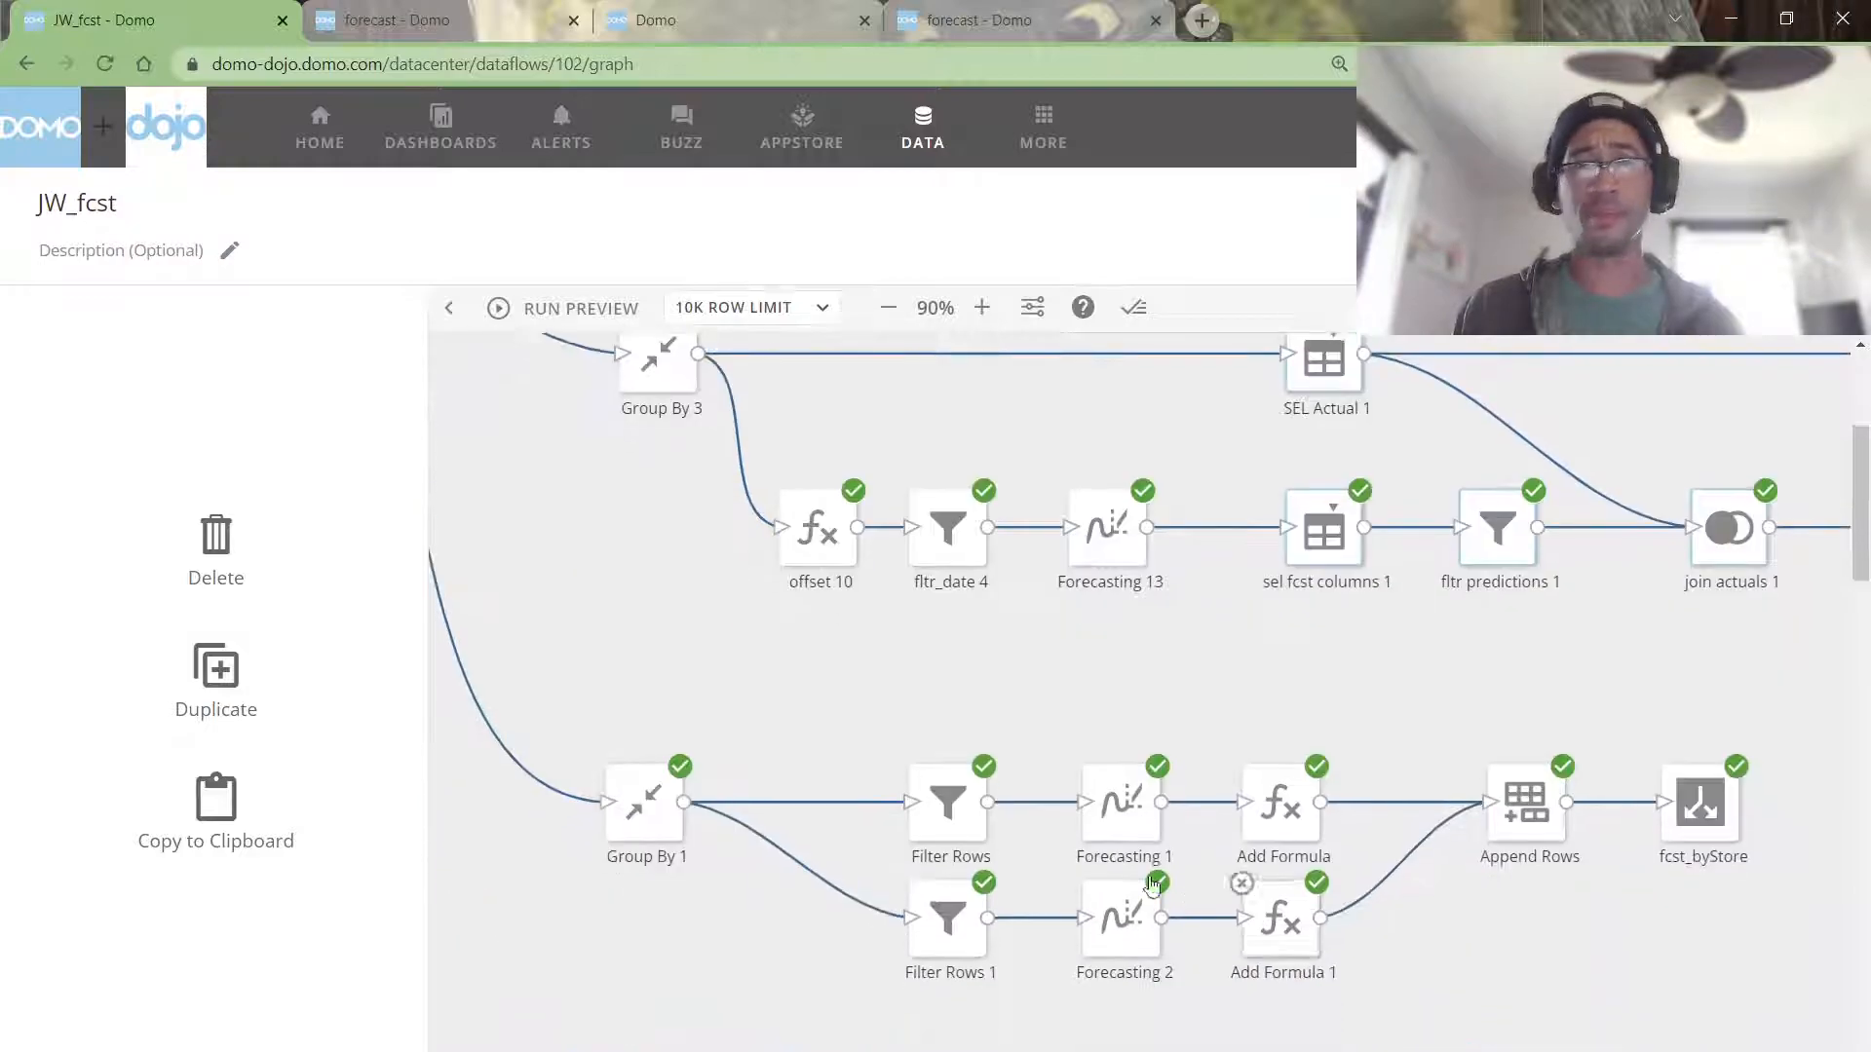
drag(866, 712, 1829, 1051)
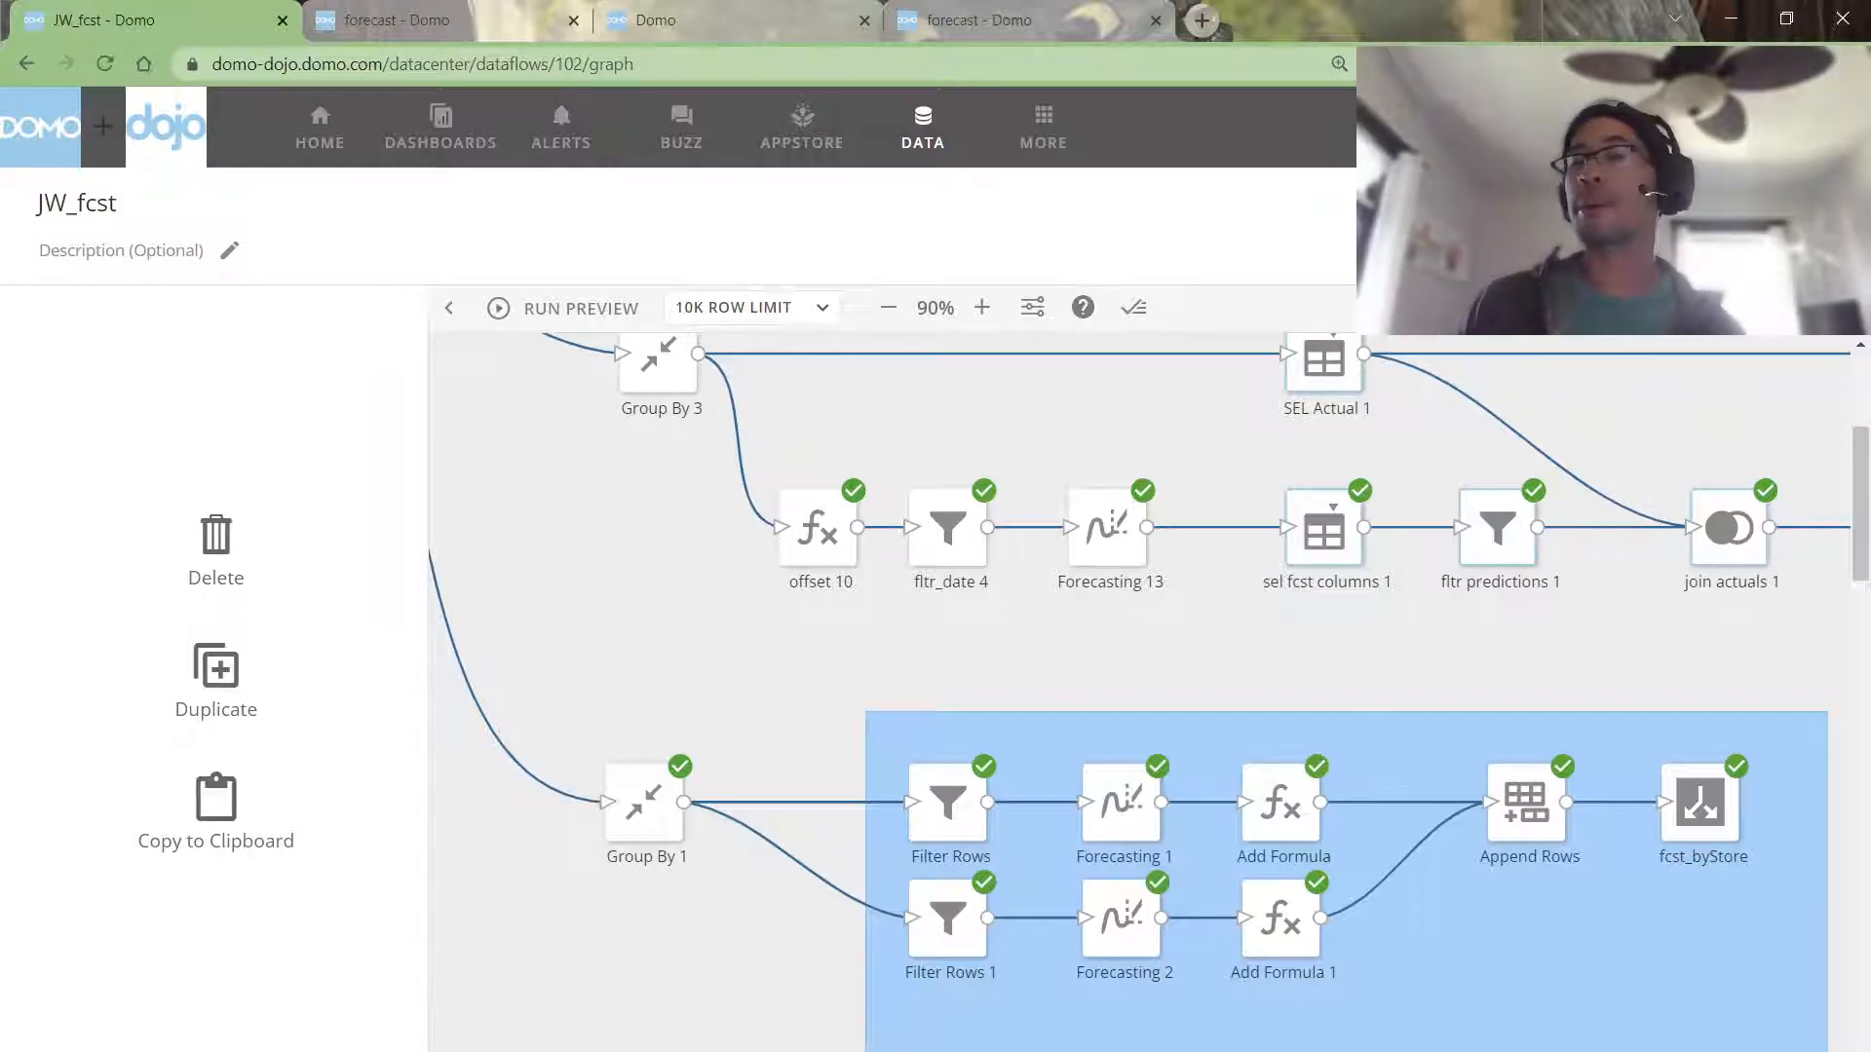
drag(1827, 1051, 1336, 853)
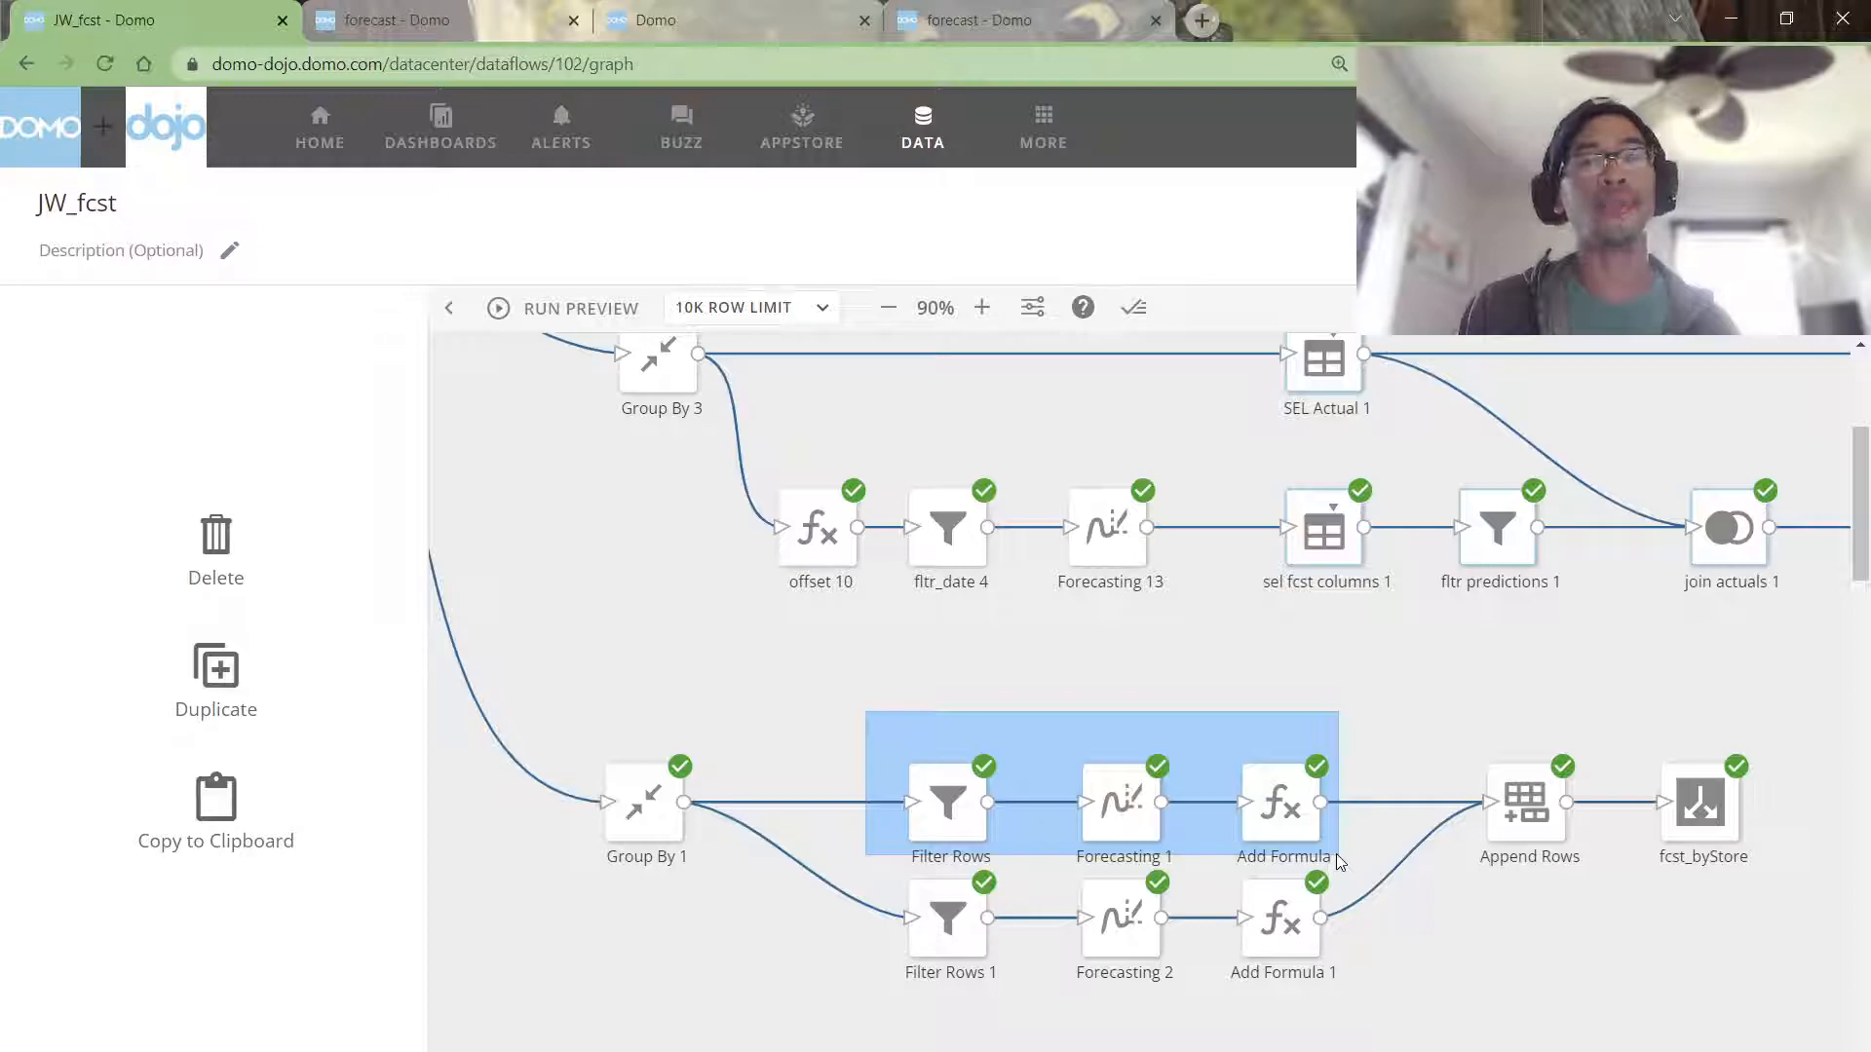
drag(1336, 853, 1311, 857)
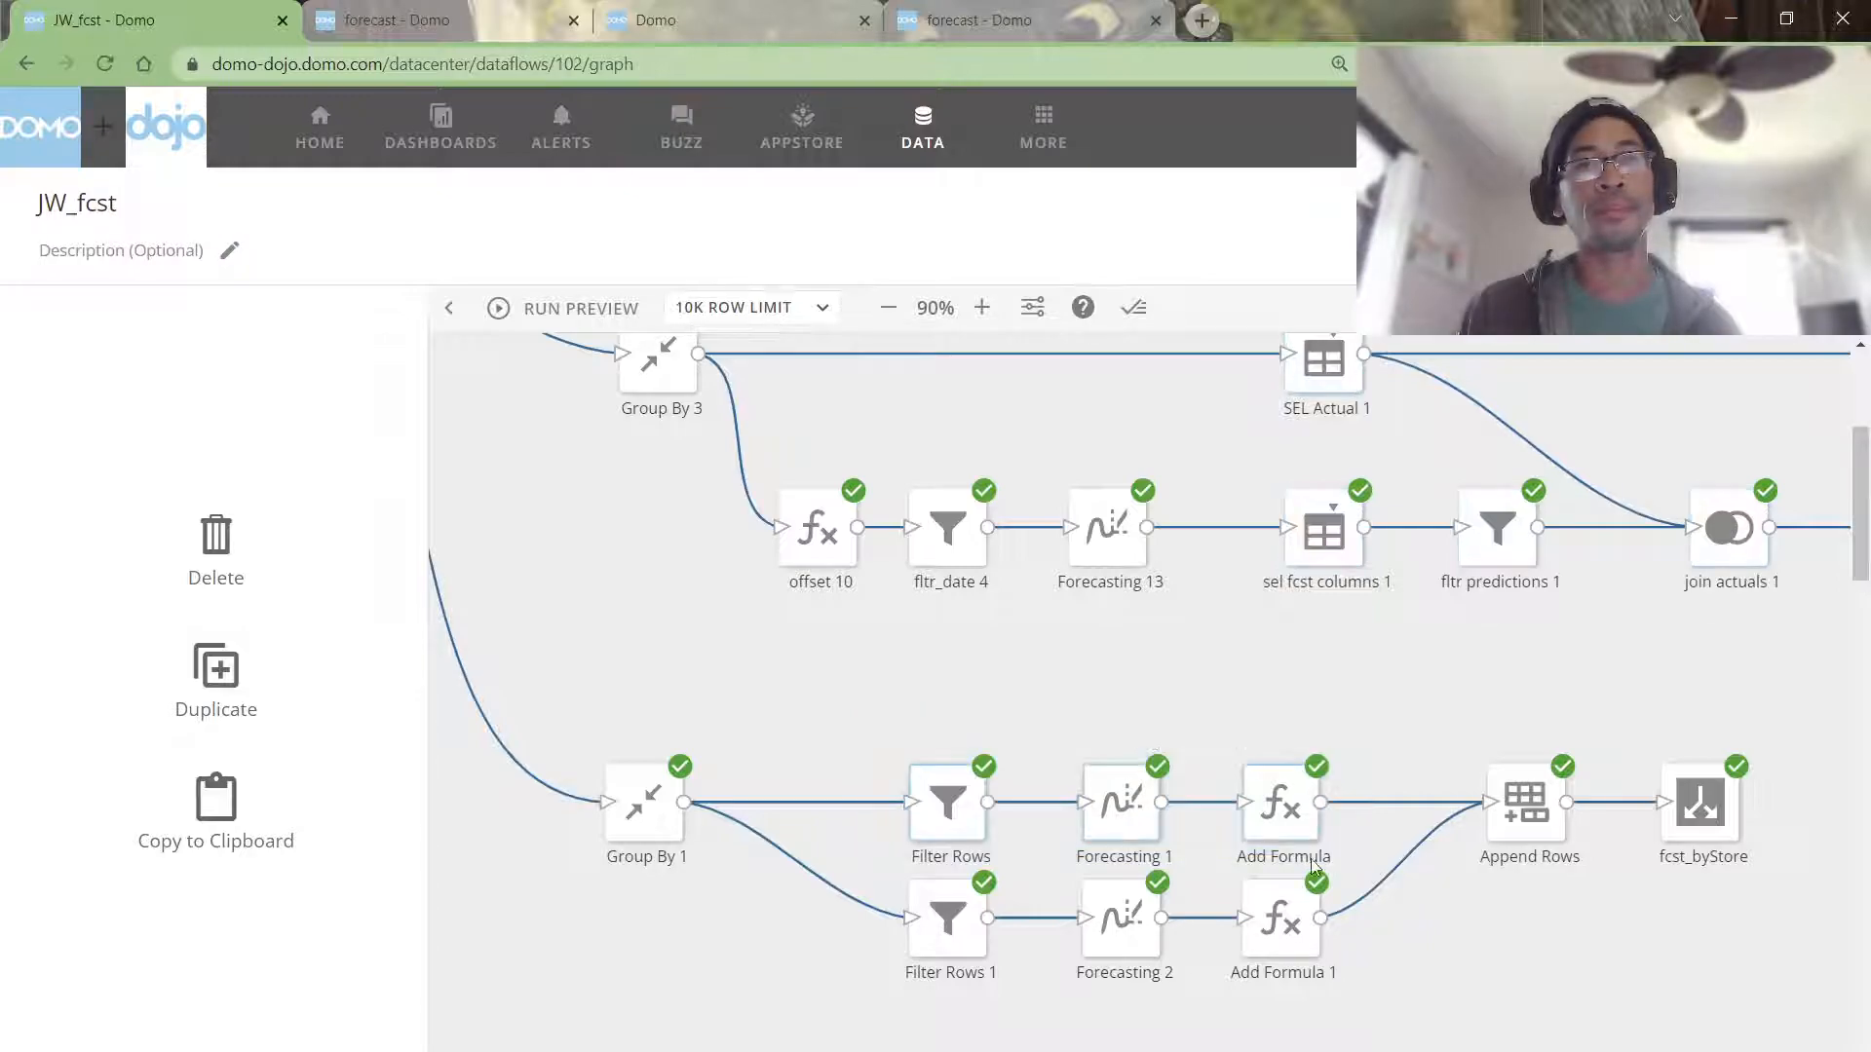
Step: Open the data table of the fcst_byStore output dataset and sort it by date in descending order
click(507, 33)
click(16, 66)
click(15, 62)
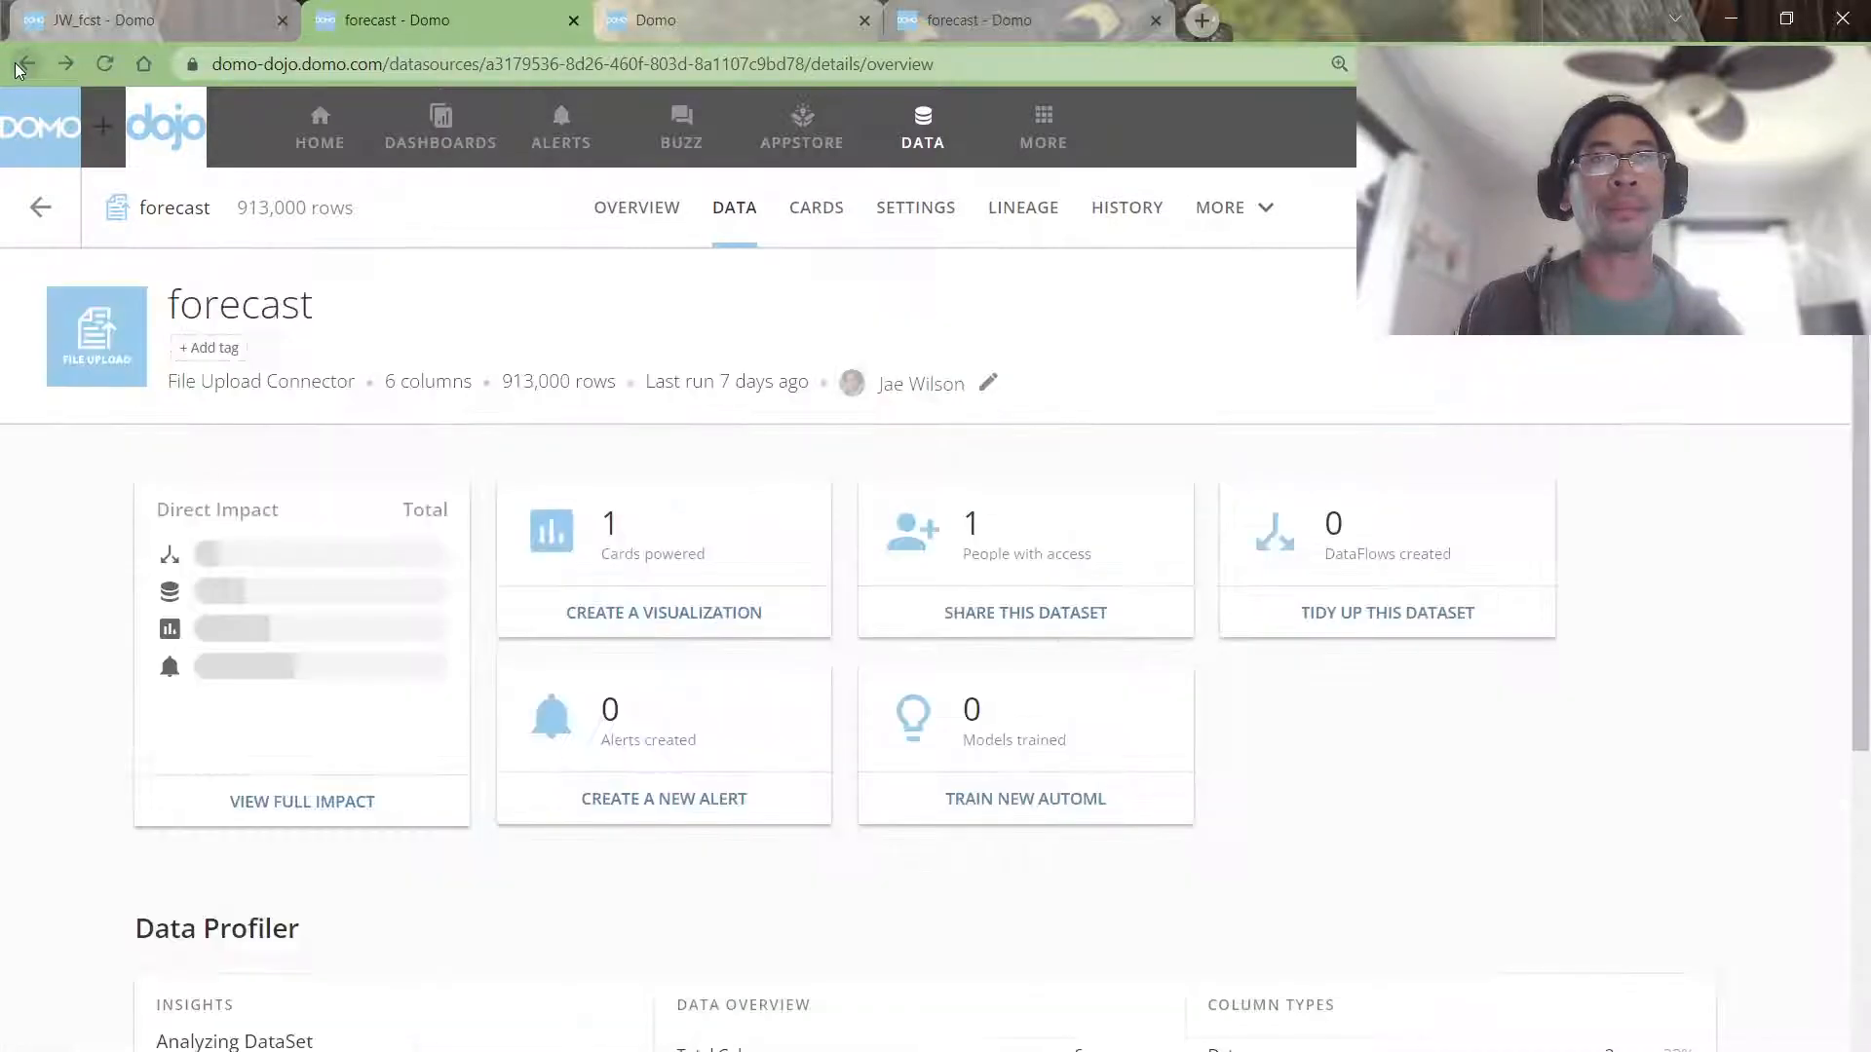
click(27, 63)
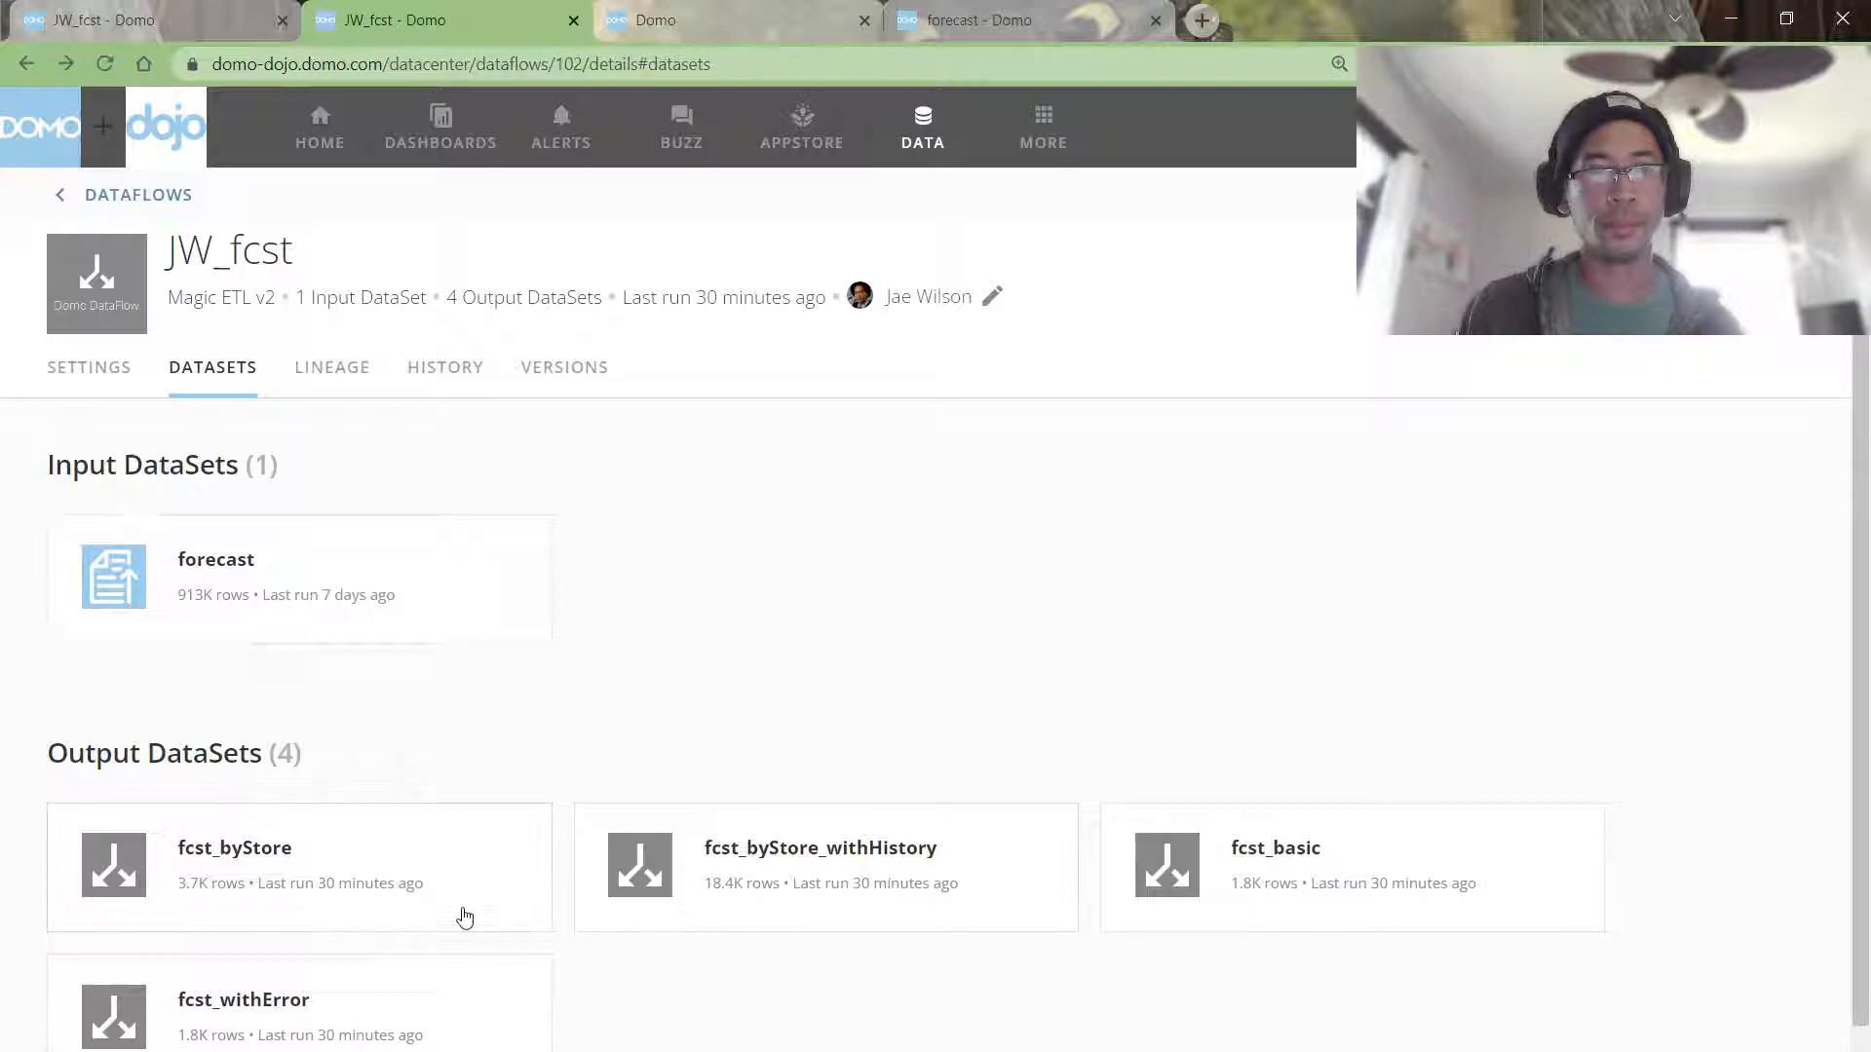
click(375, 864)
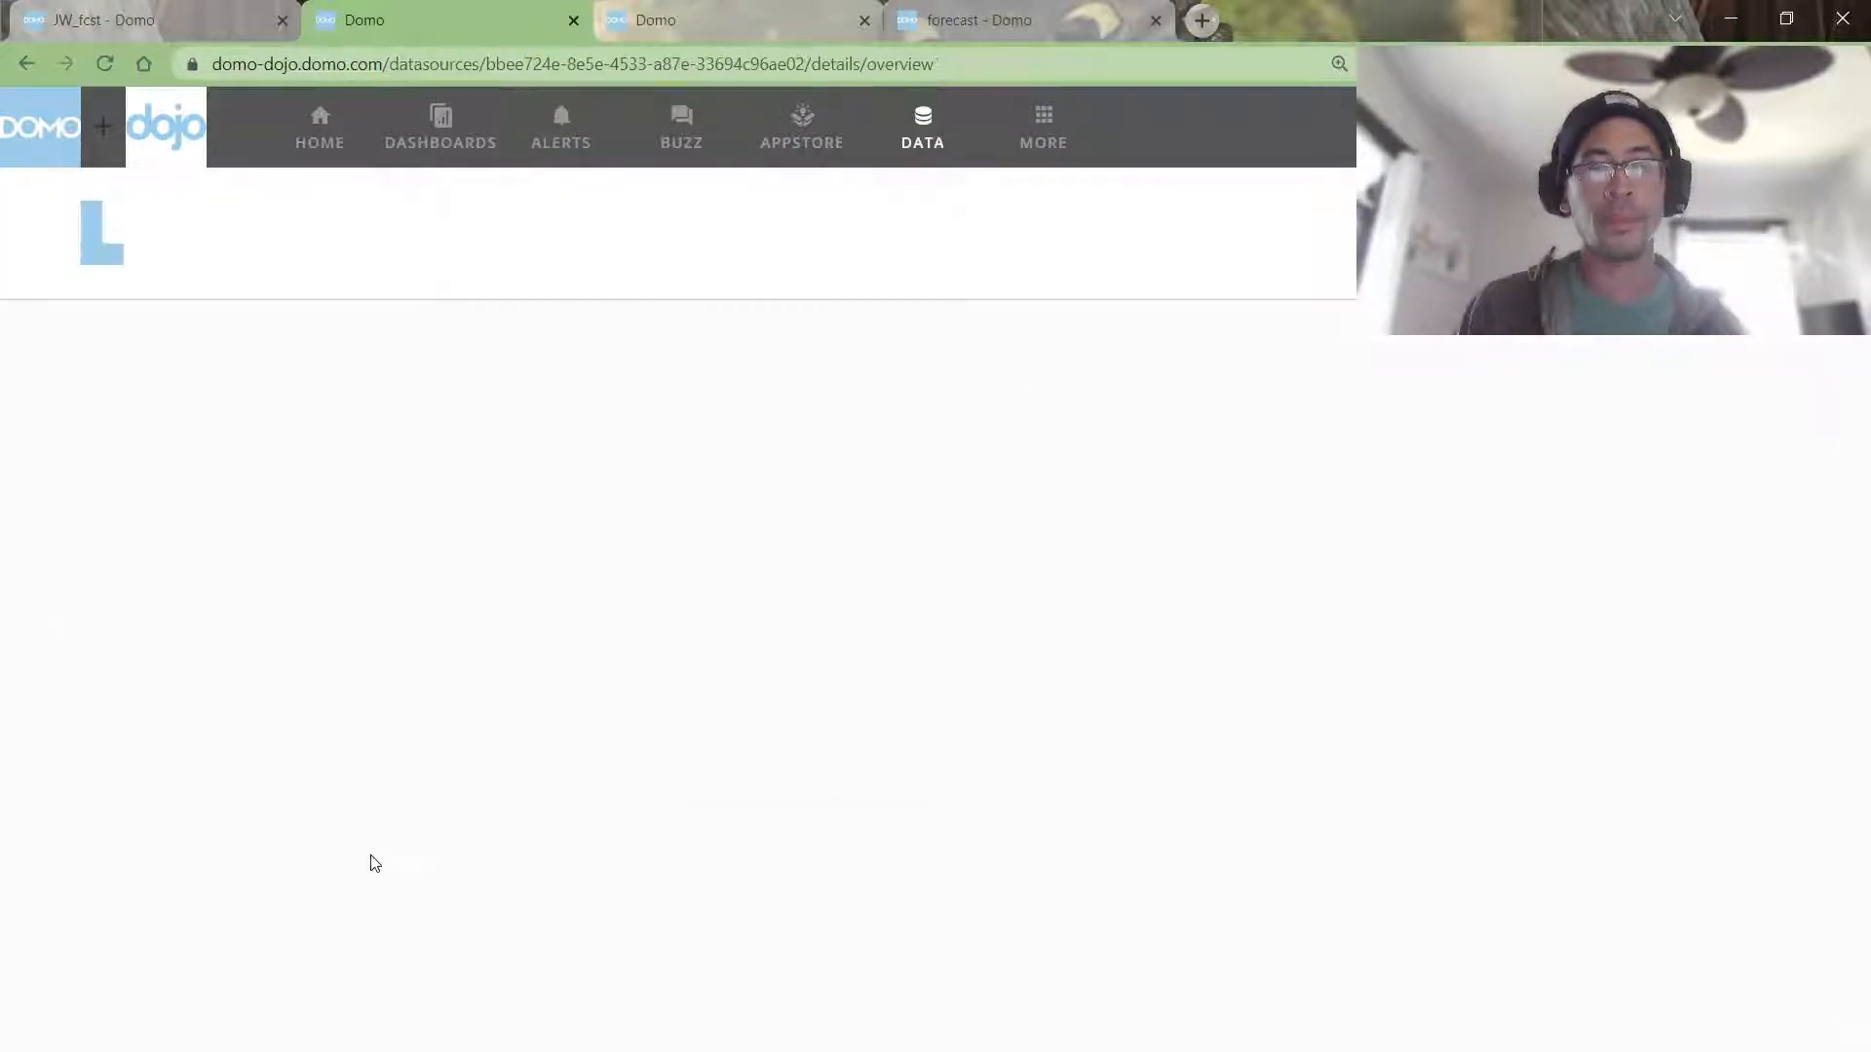
click(753, 215)
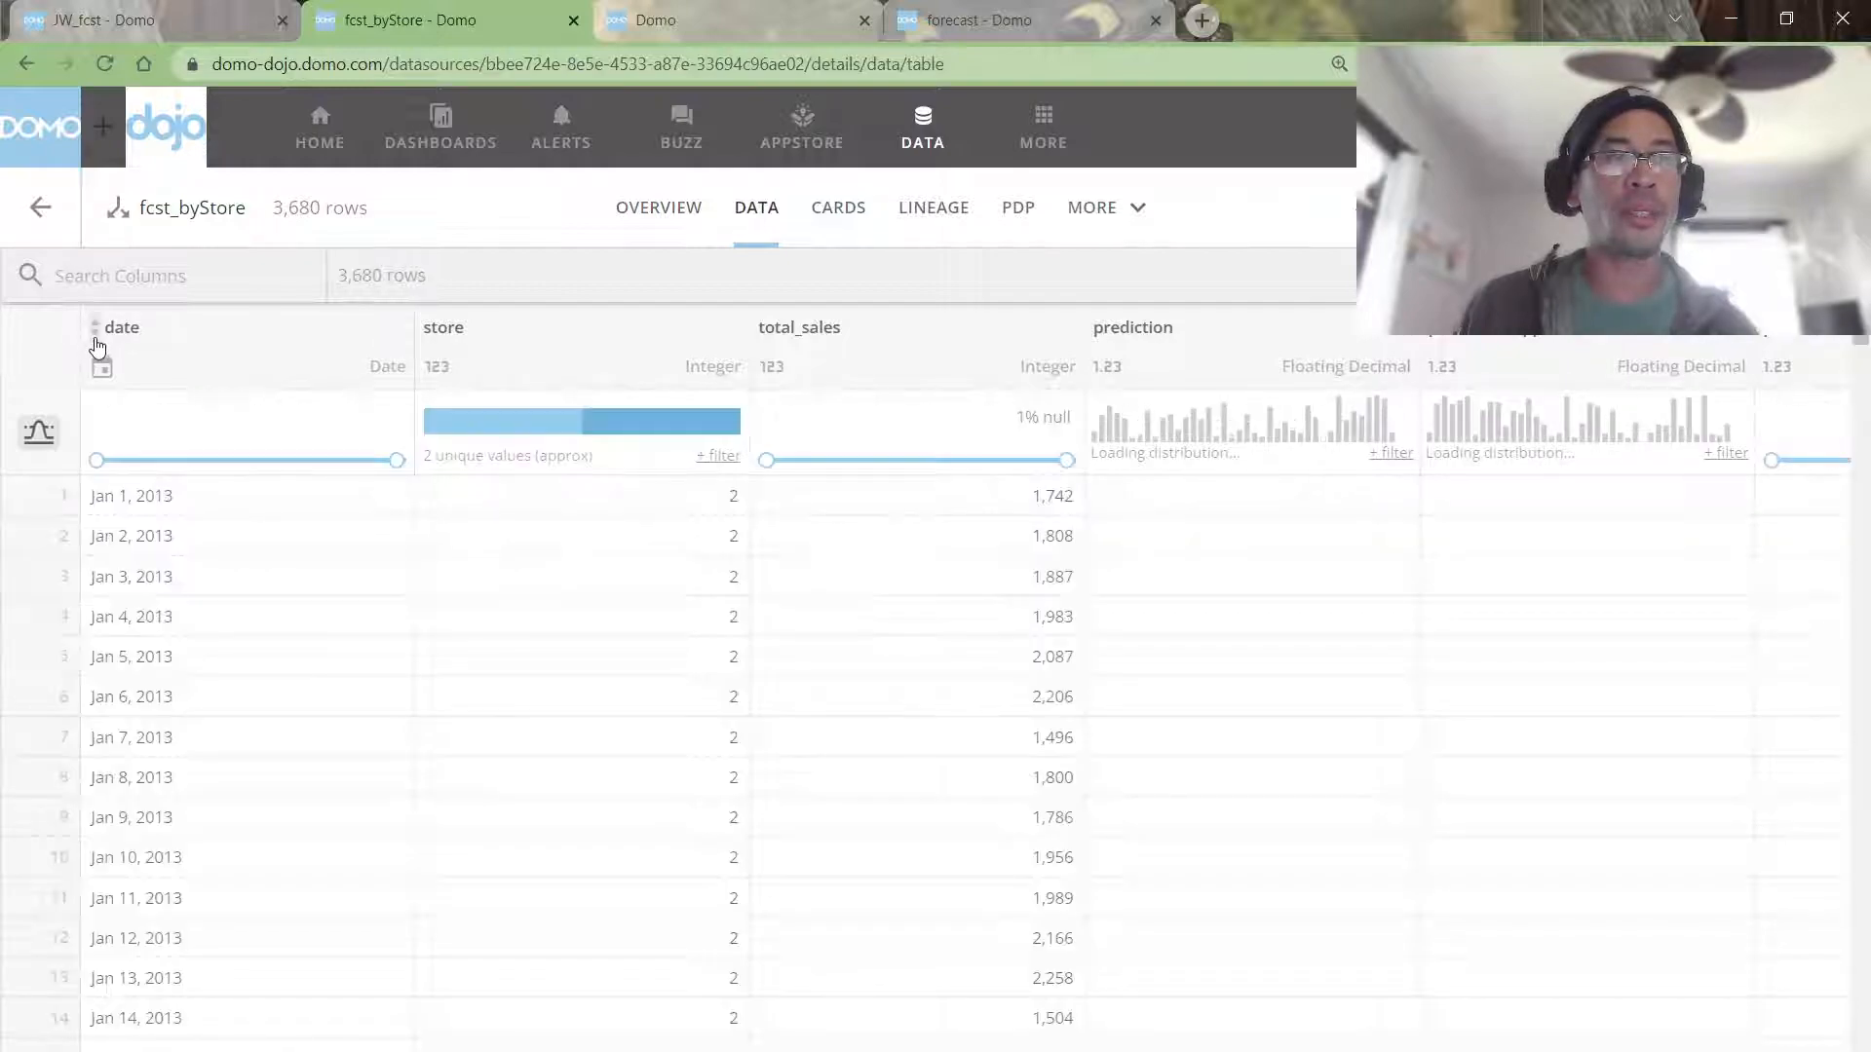
click(95, 333)
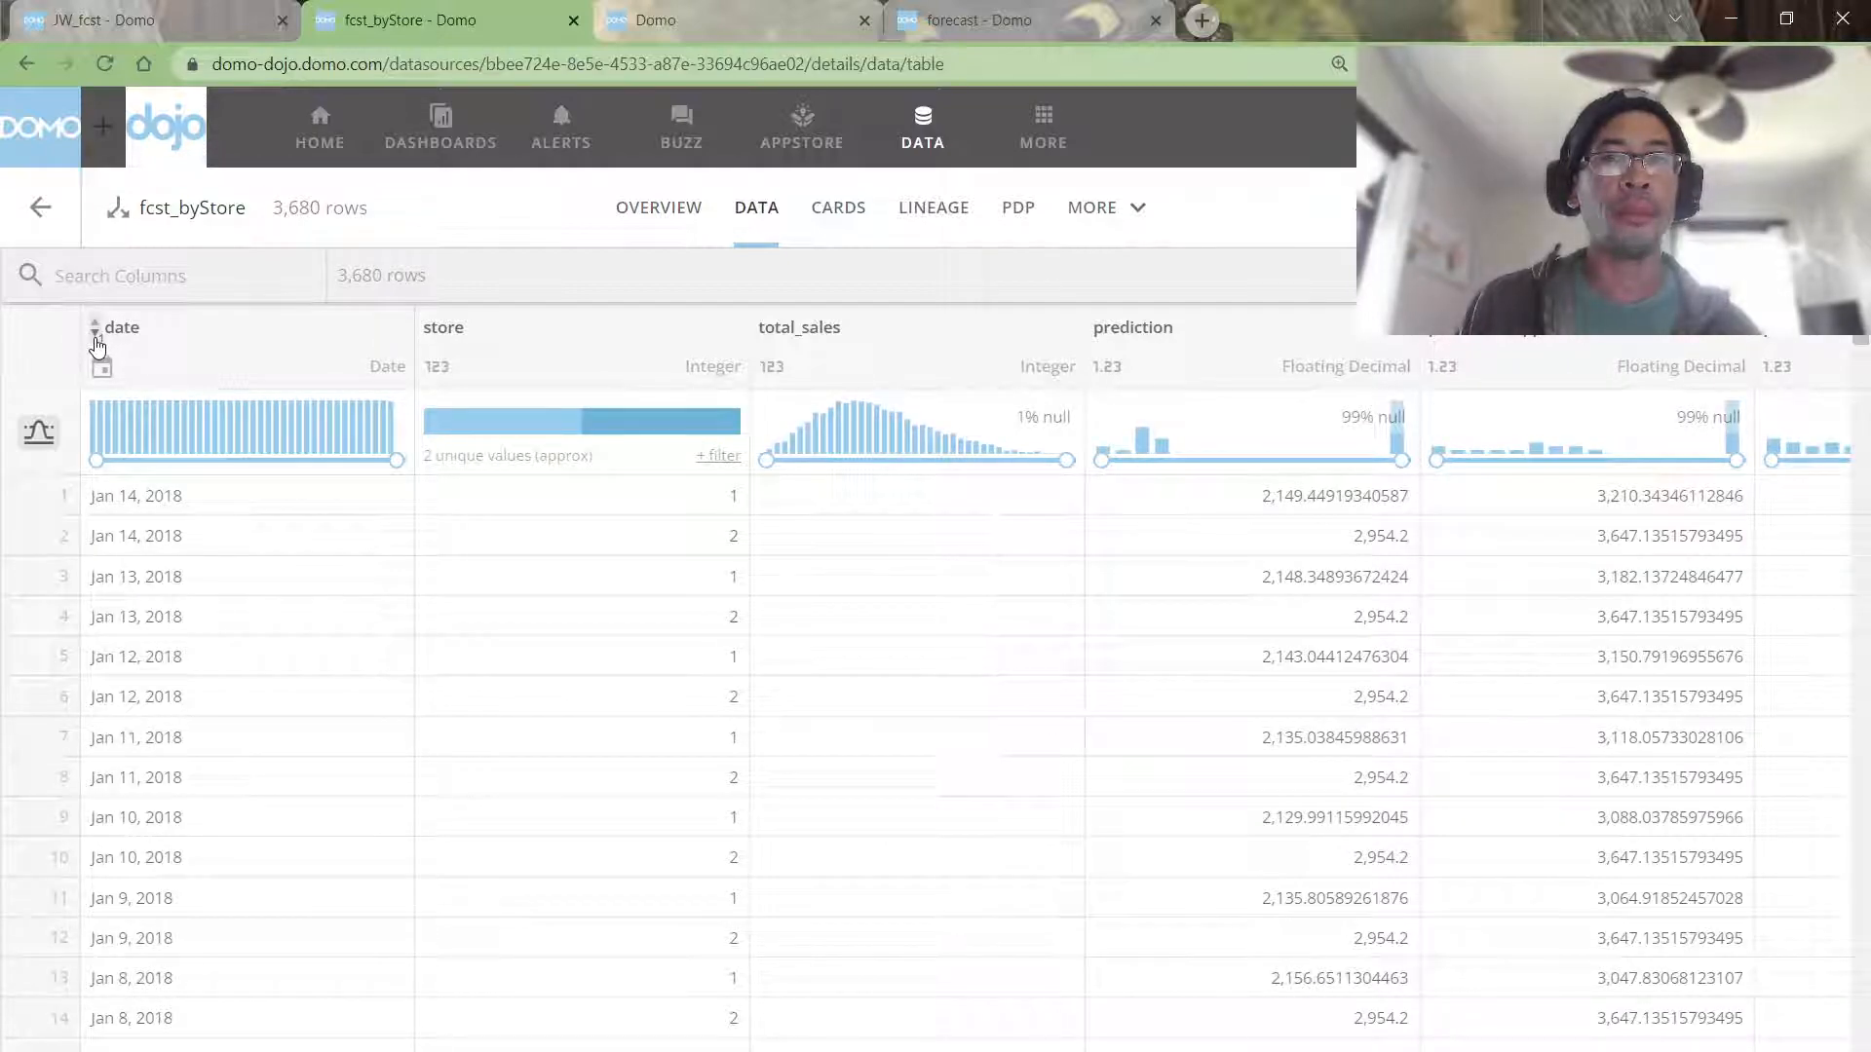
Step: Compare the two Jan 14, 2018 rows for stores 1 and 2, including their prediction and upper and lower bound columns
drag(133, 499, 967, 553)
drag(777, 529, 1602, 522)
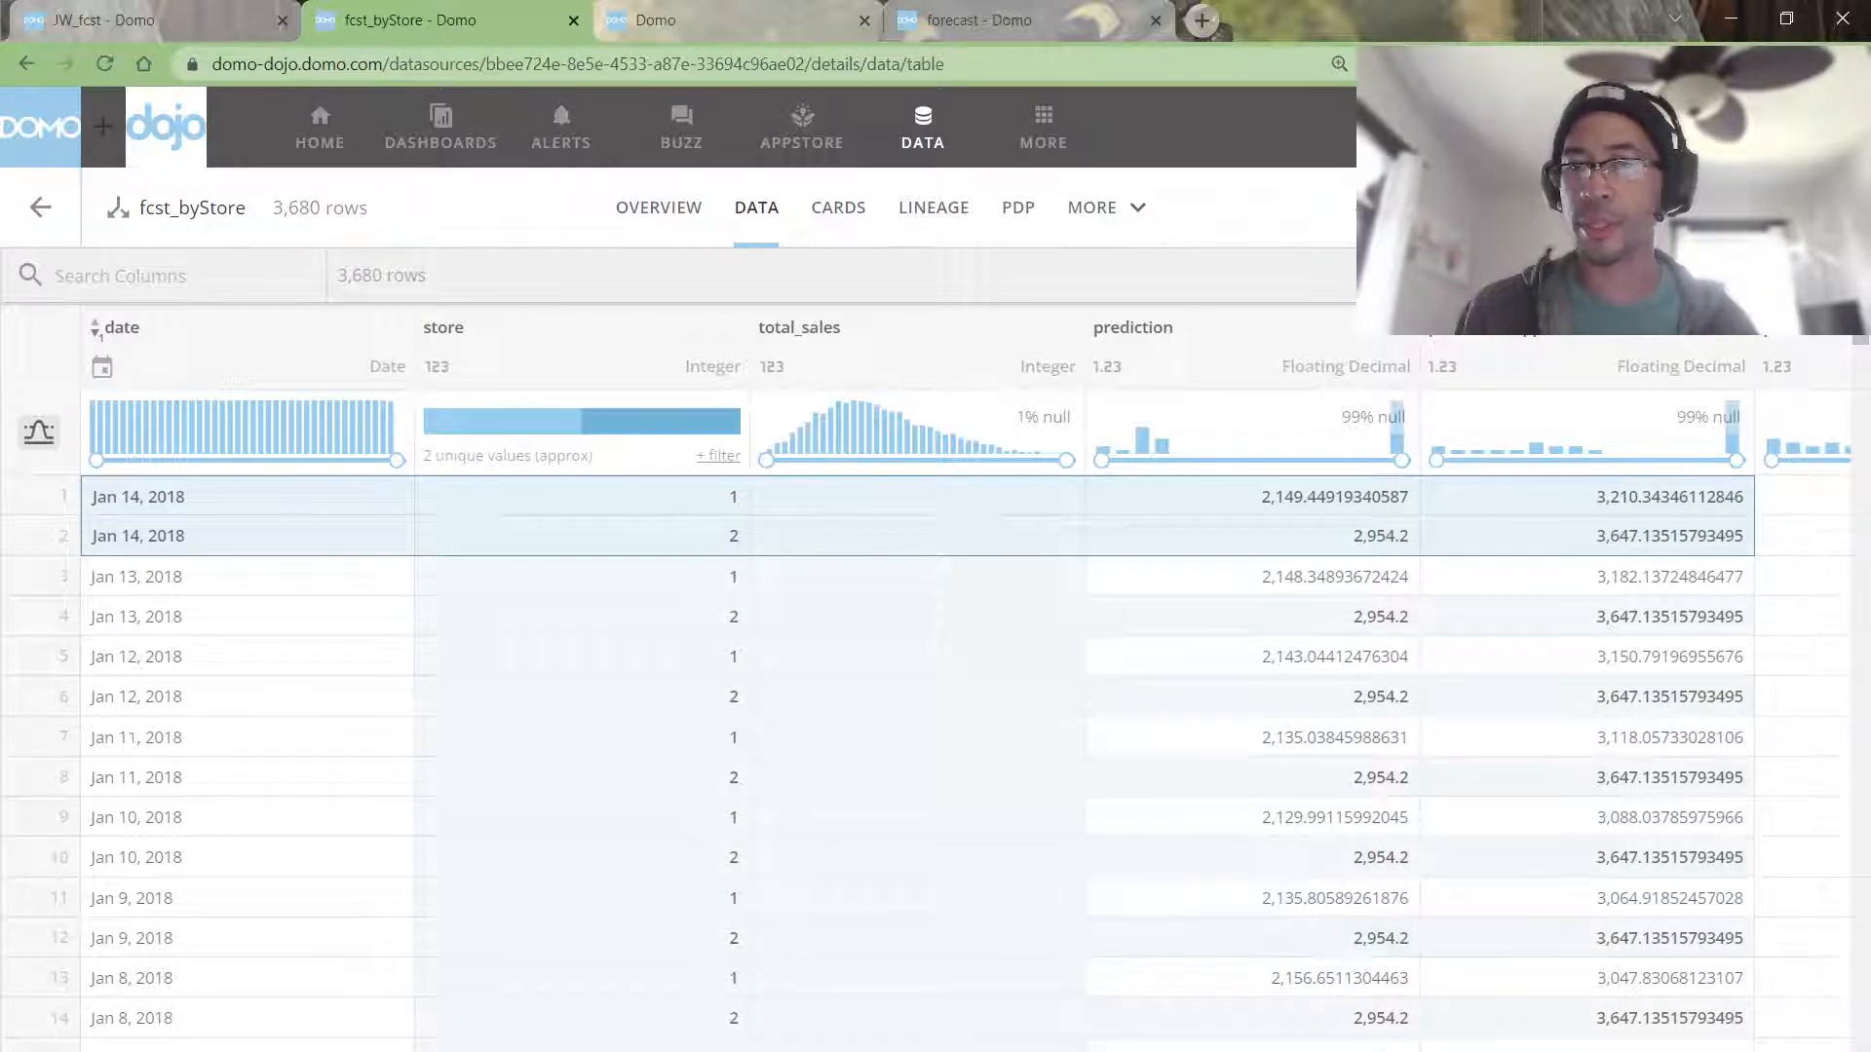
scroll(1670, 894, right, 5)
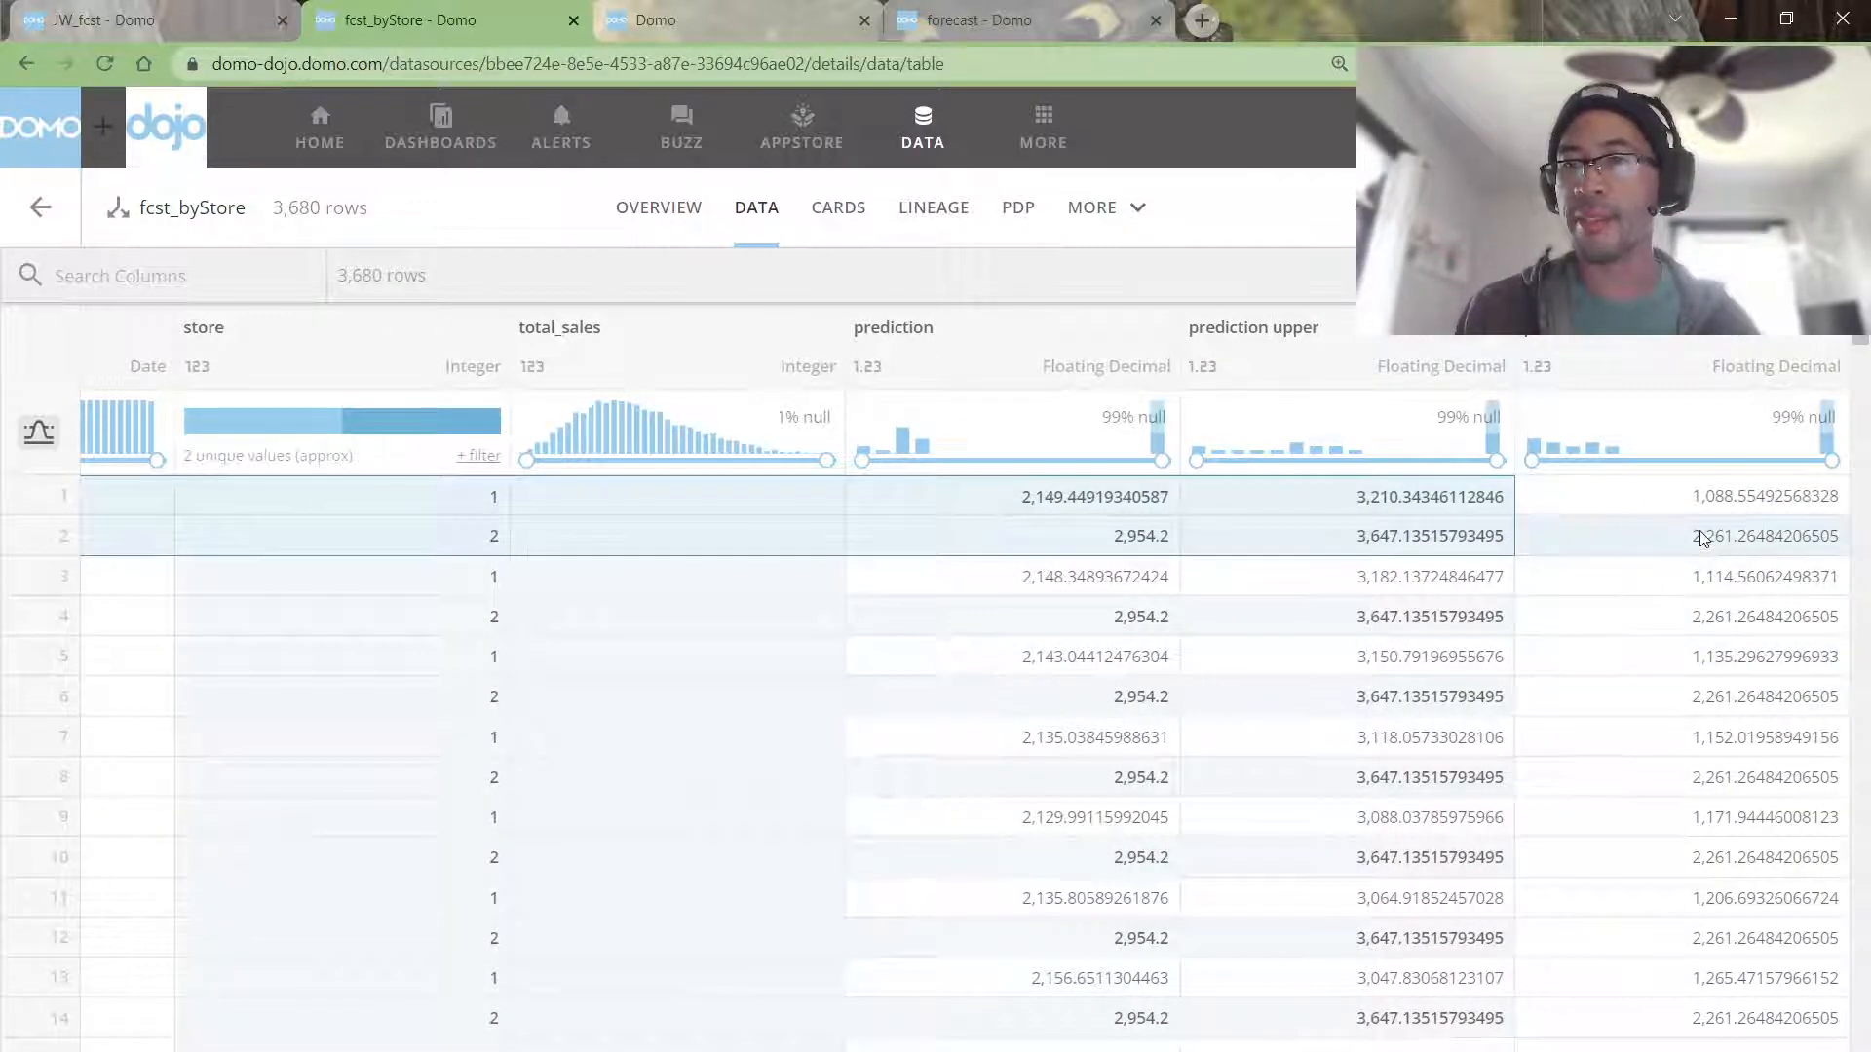
drag(1707, 514, 1406, 556)
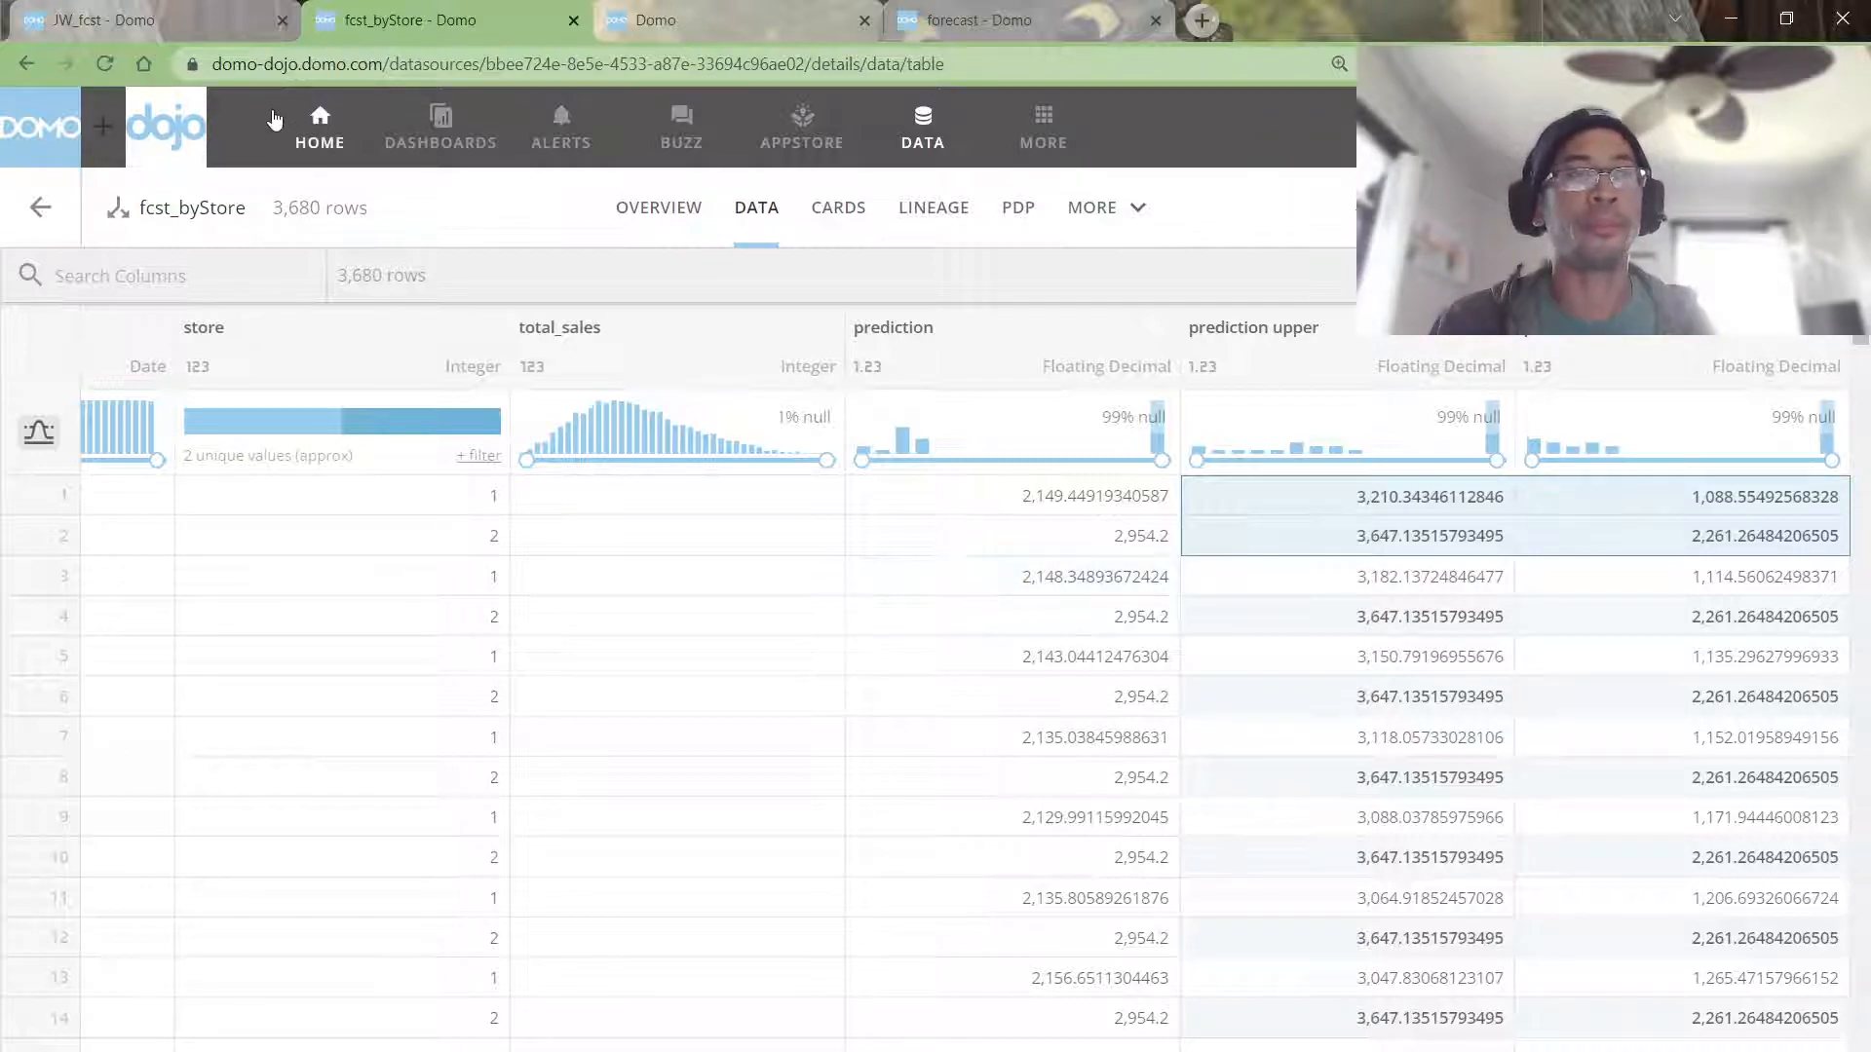
Step: Return to the JW_fcst dataflow and bring its by-store offset forecasting branches into view at 80% zoom
click(225, 35)
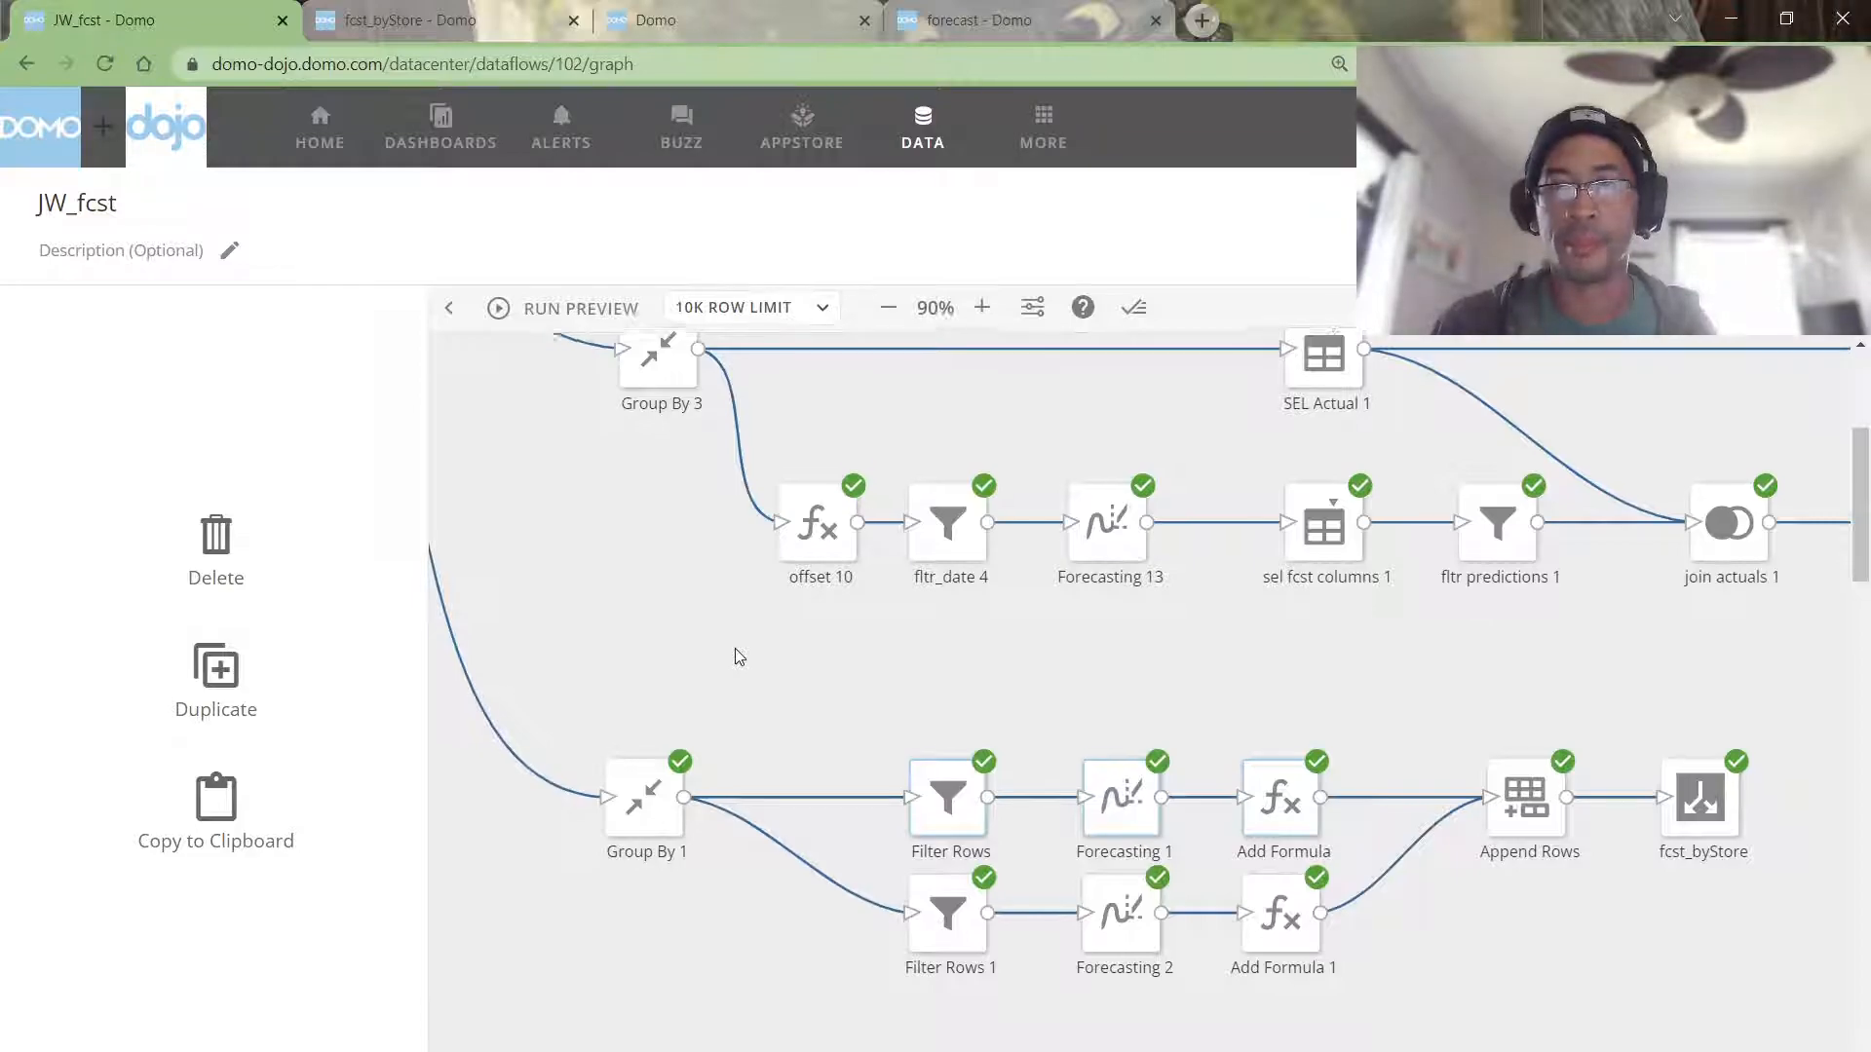
scroll(741, 657, down, 5)
scroll(735, 657, down, 10)
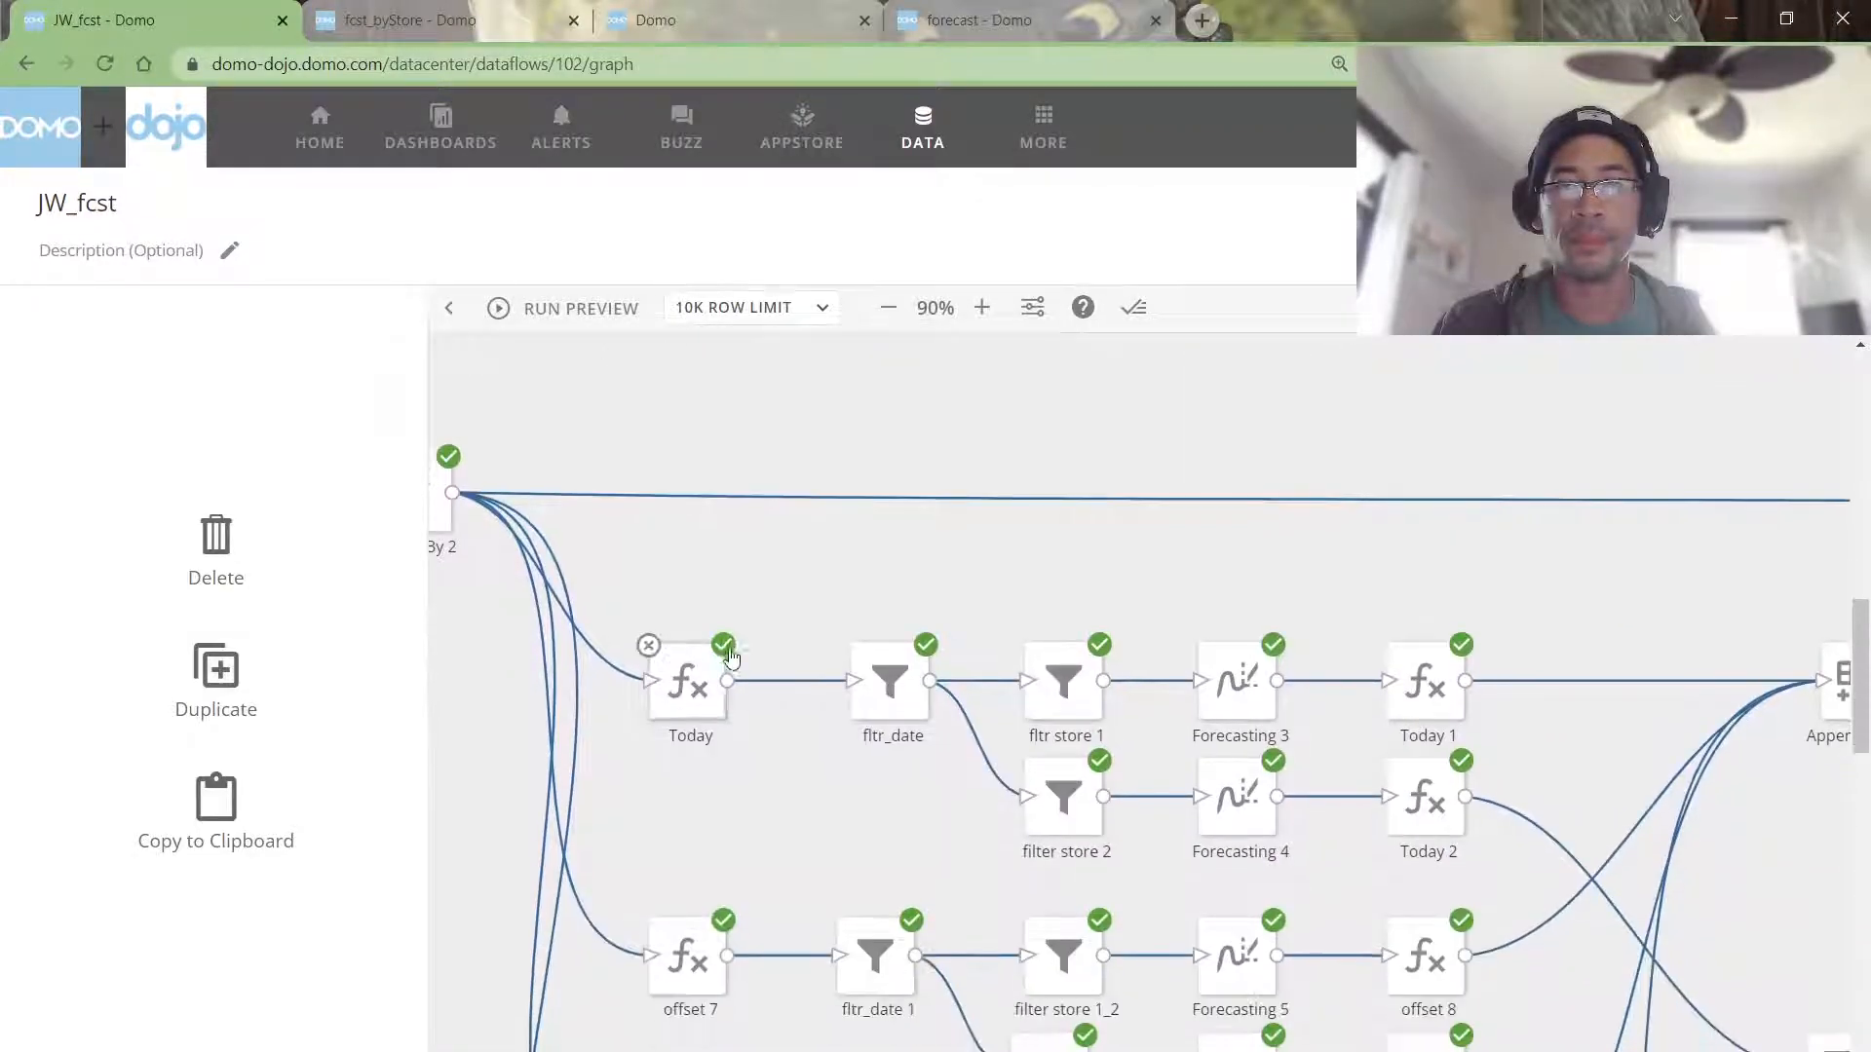
scroll(726, 657, down, 5)
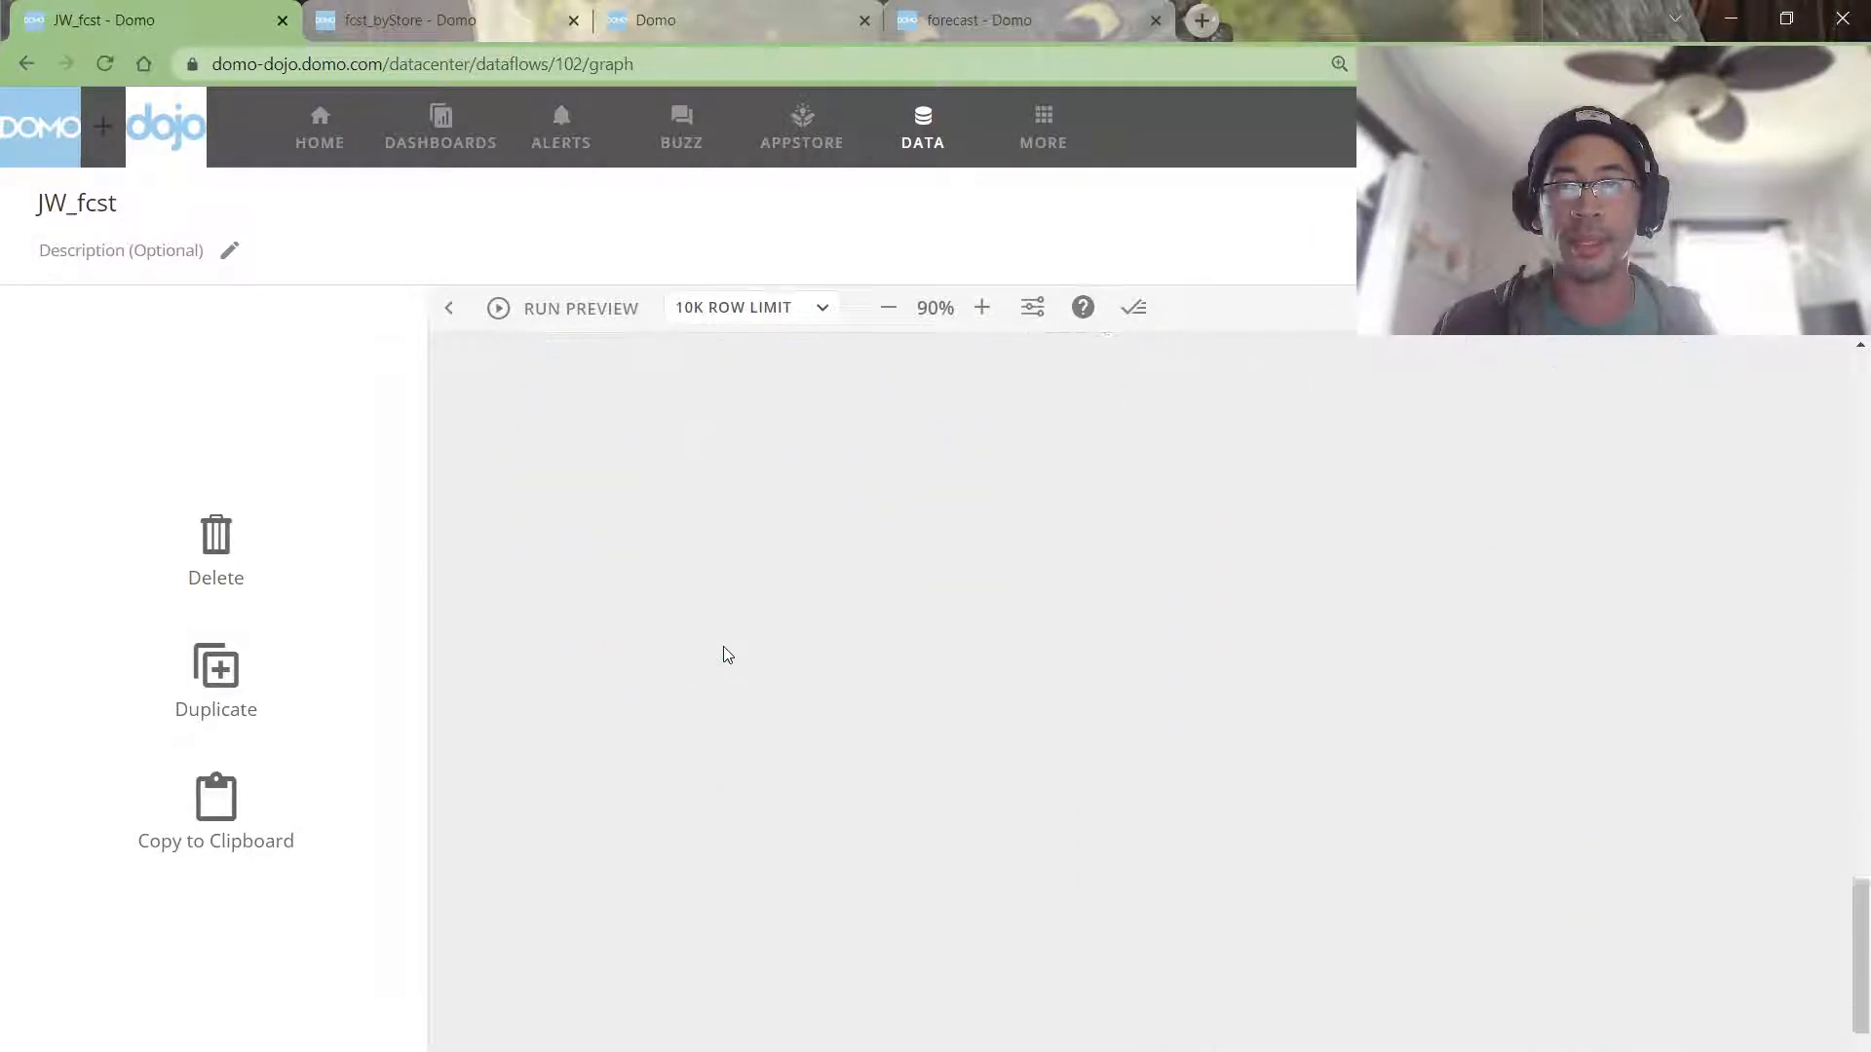
scroll(722, 658, up, 7)
scroll(708, 665, up, 2)
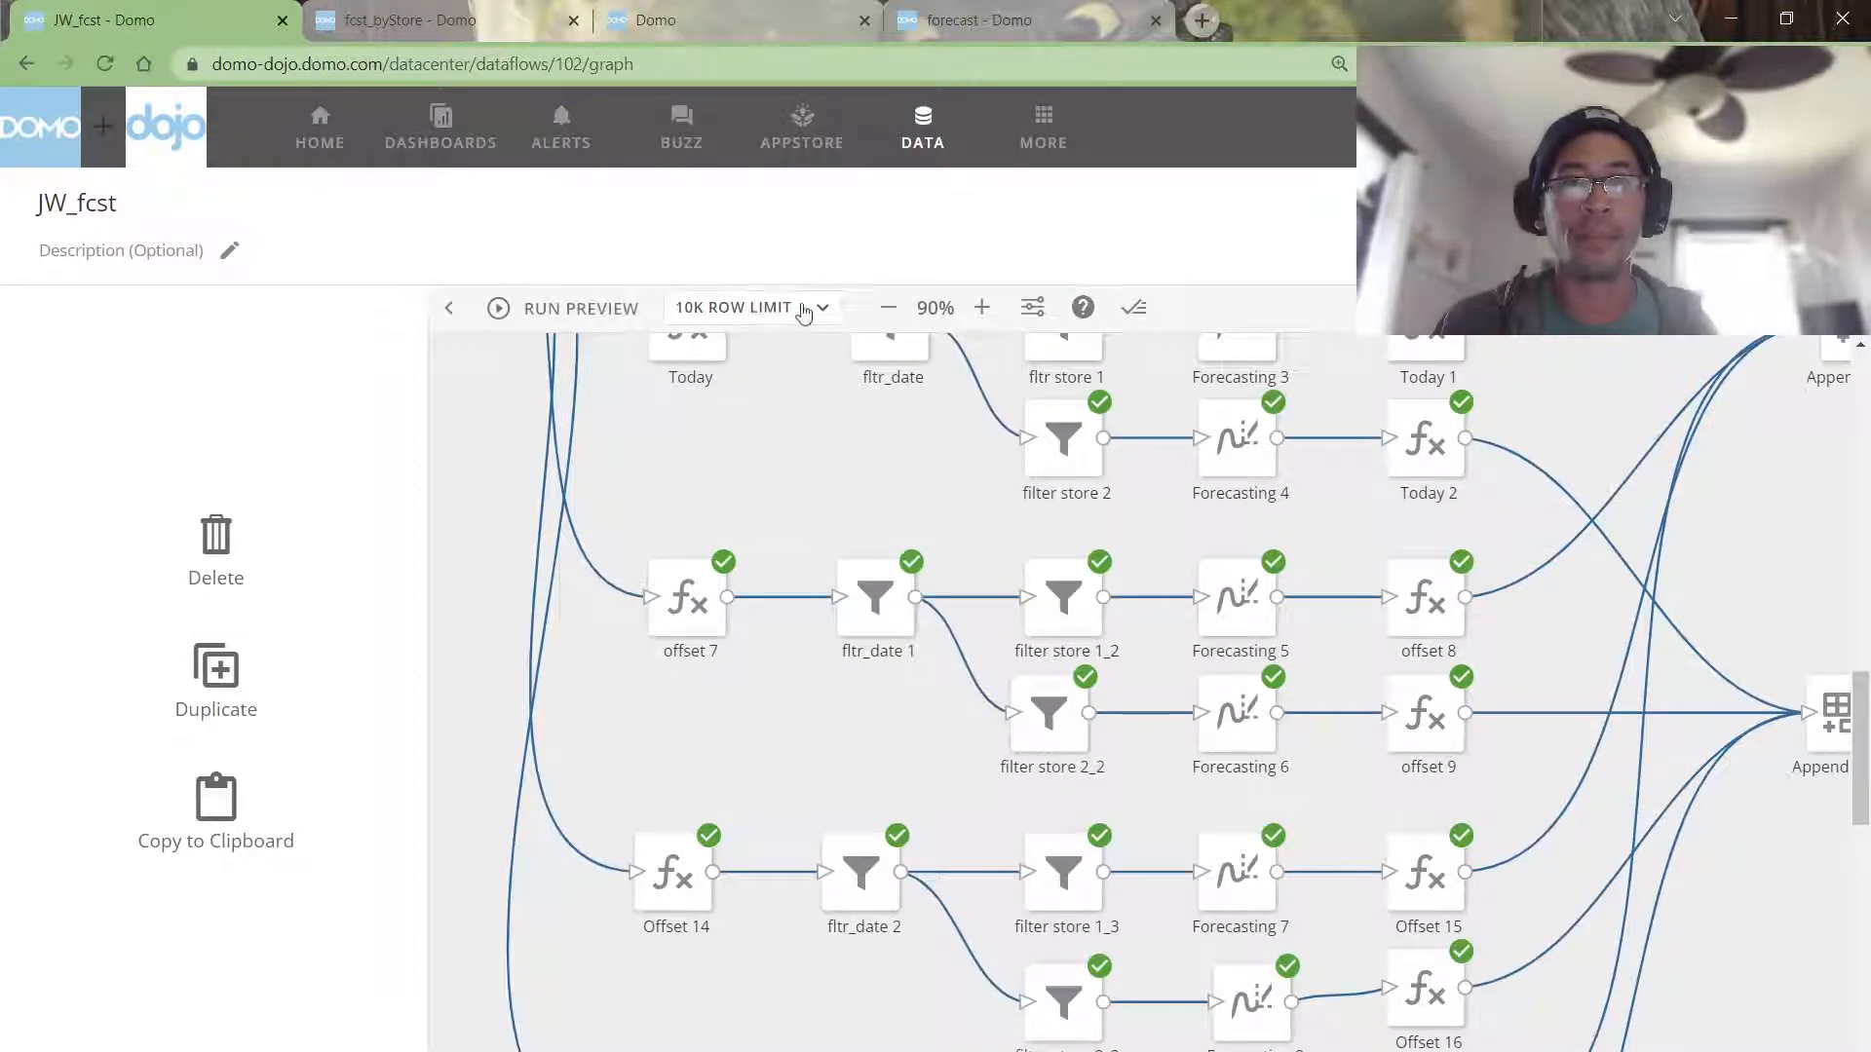
click(886, 308)
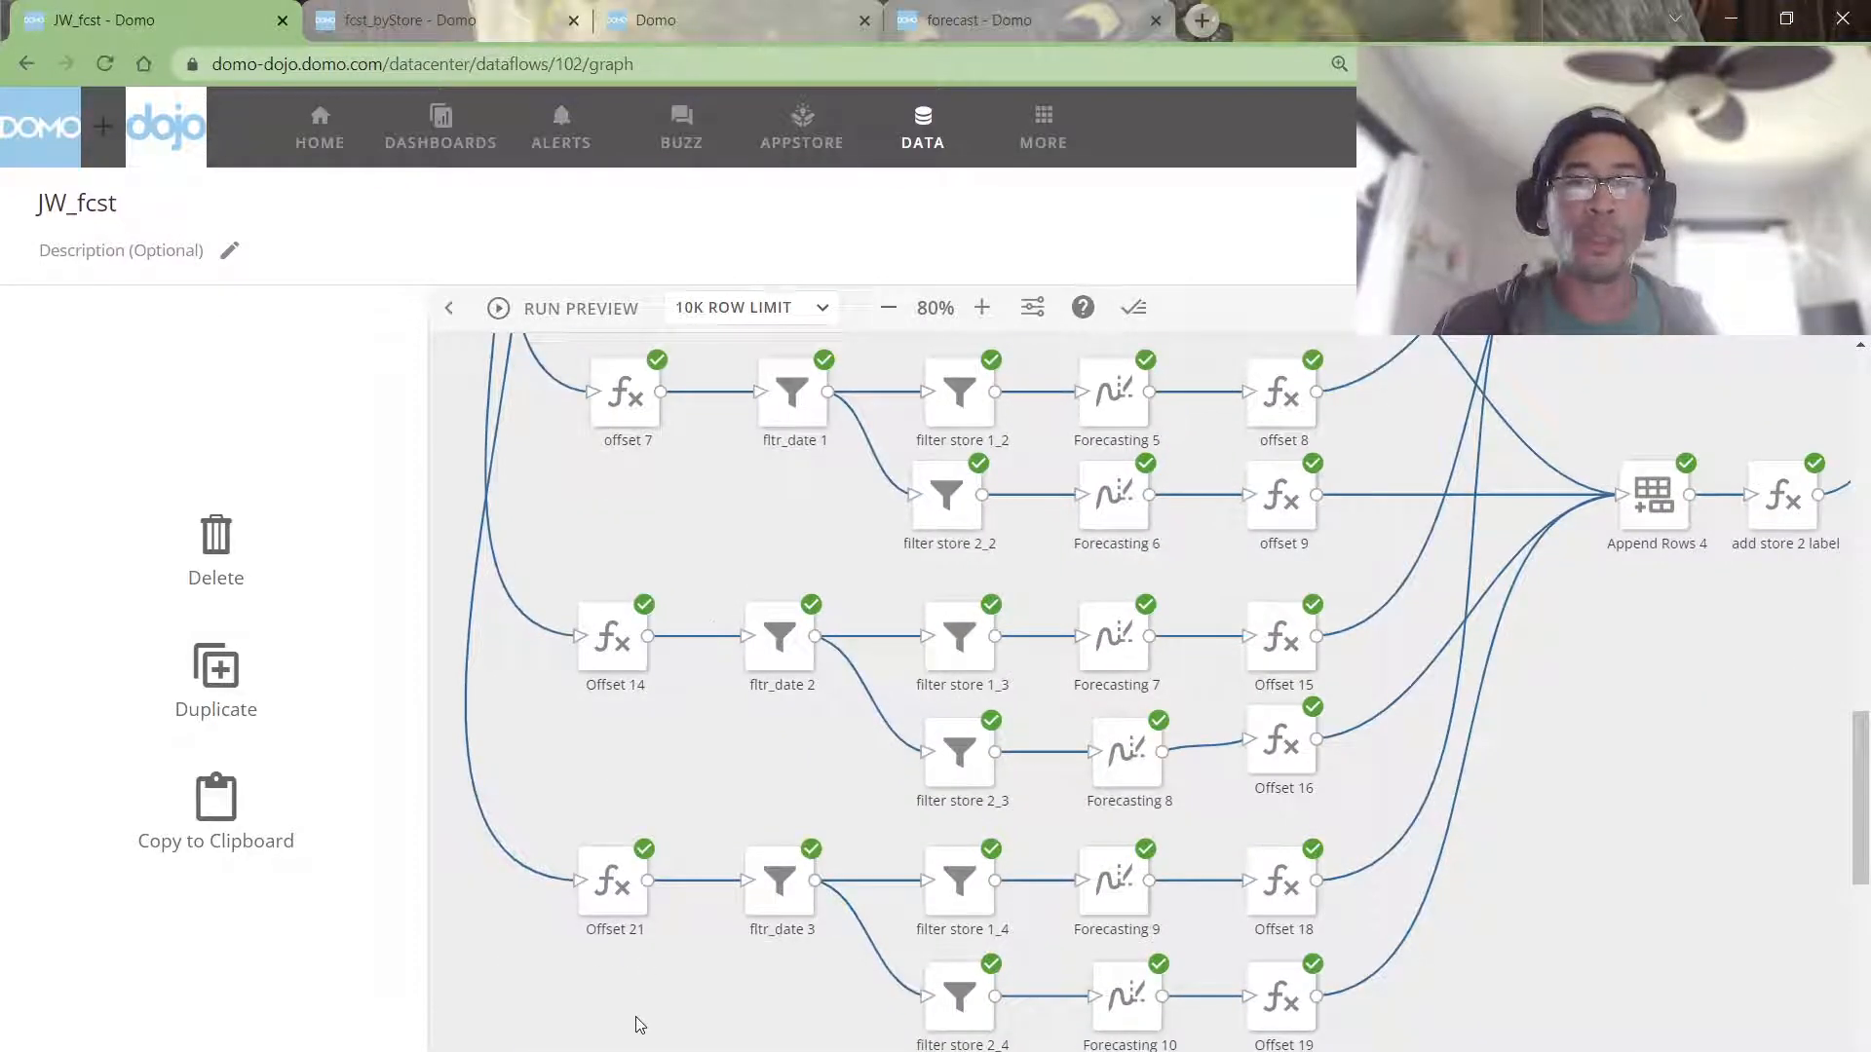
scroll(534, 908, left, 3)
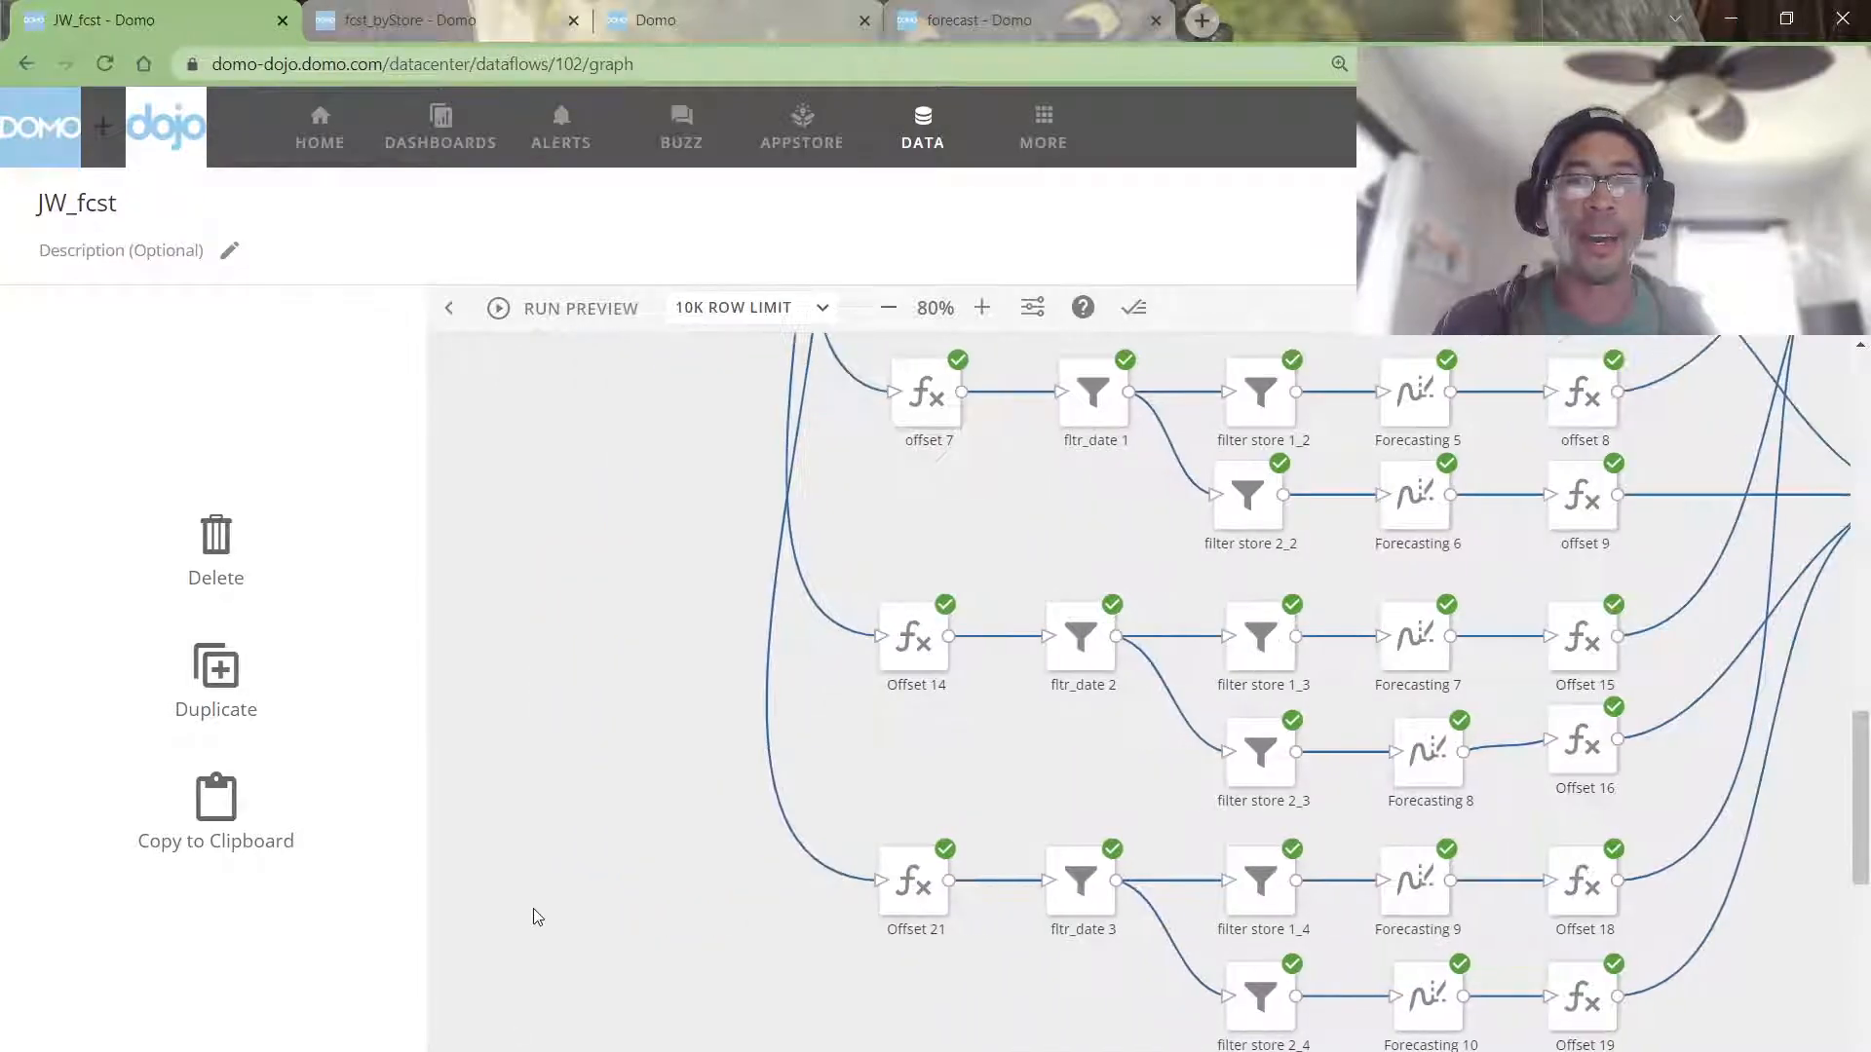
Step: Check which columns identify the grouping in the Group By 2 tile, then close its configuration
scroll(546, 898, up, 5)
scroll(553, 891, up, 2)
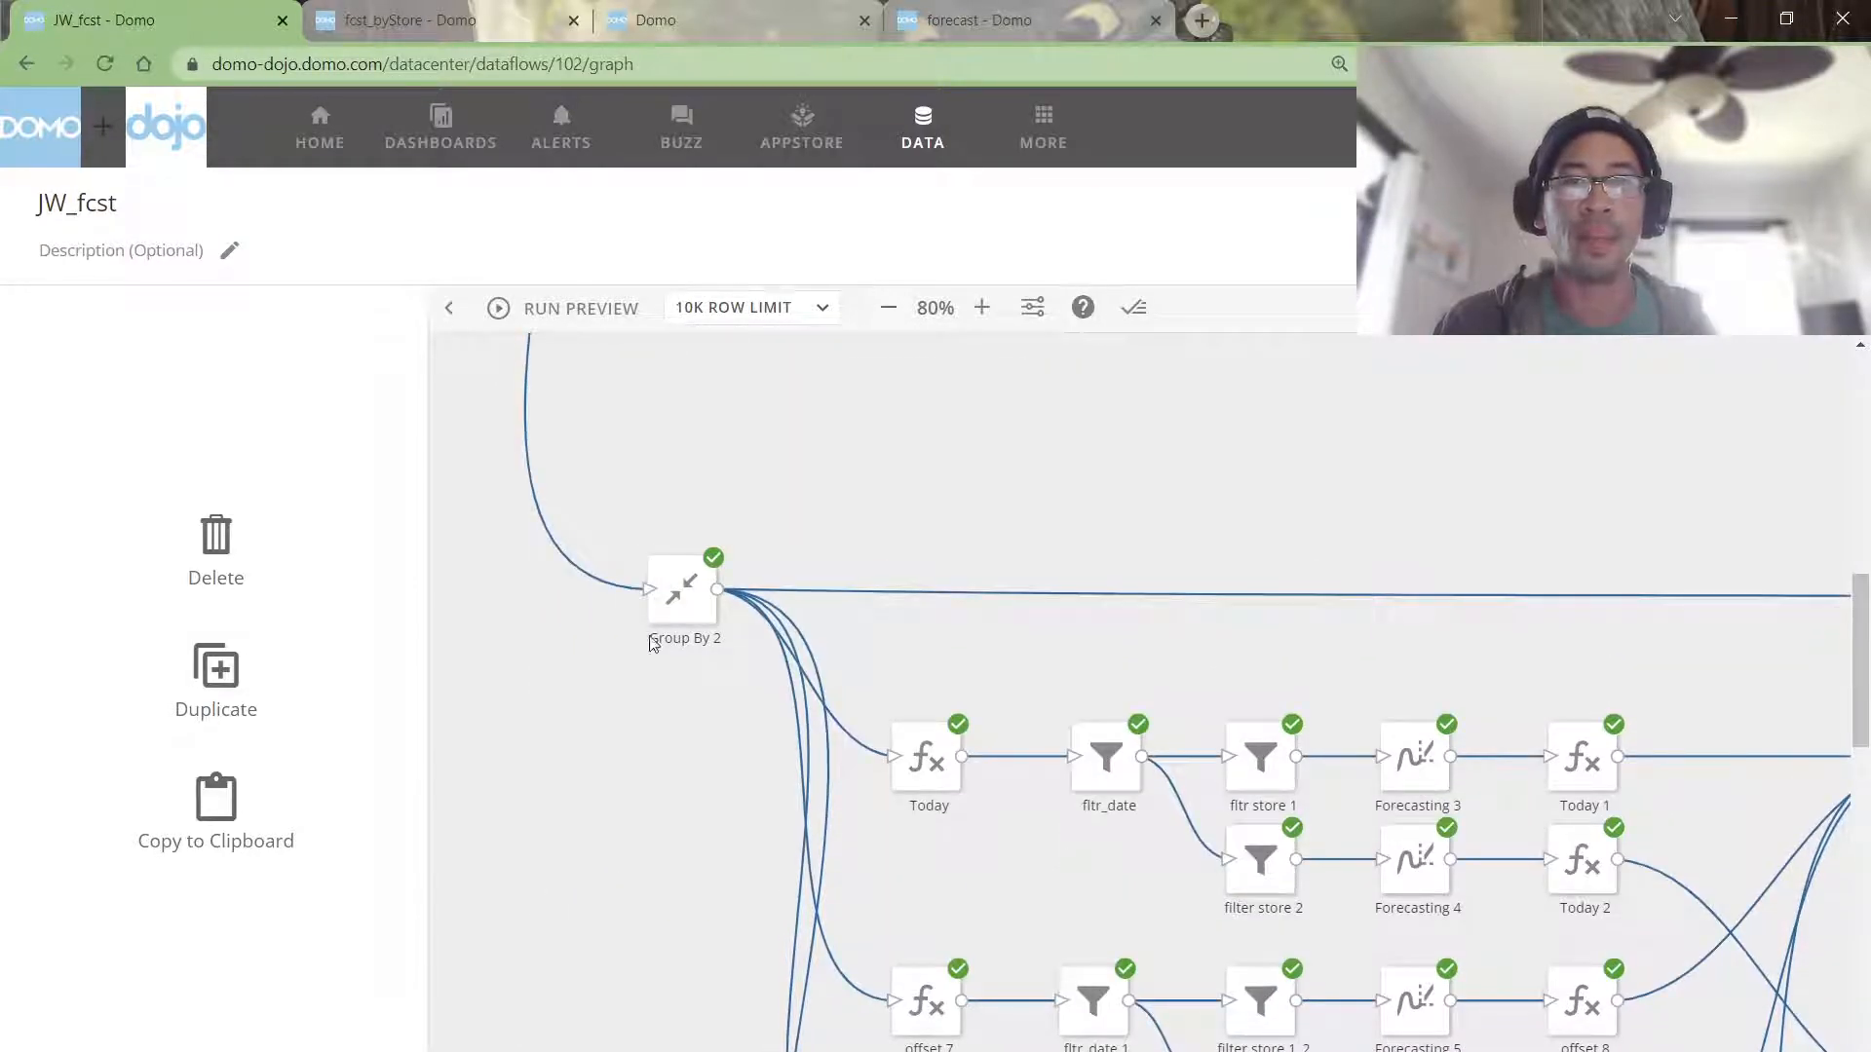
click(653, 573)
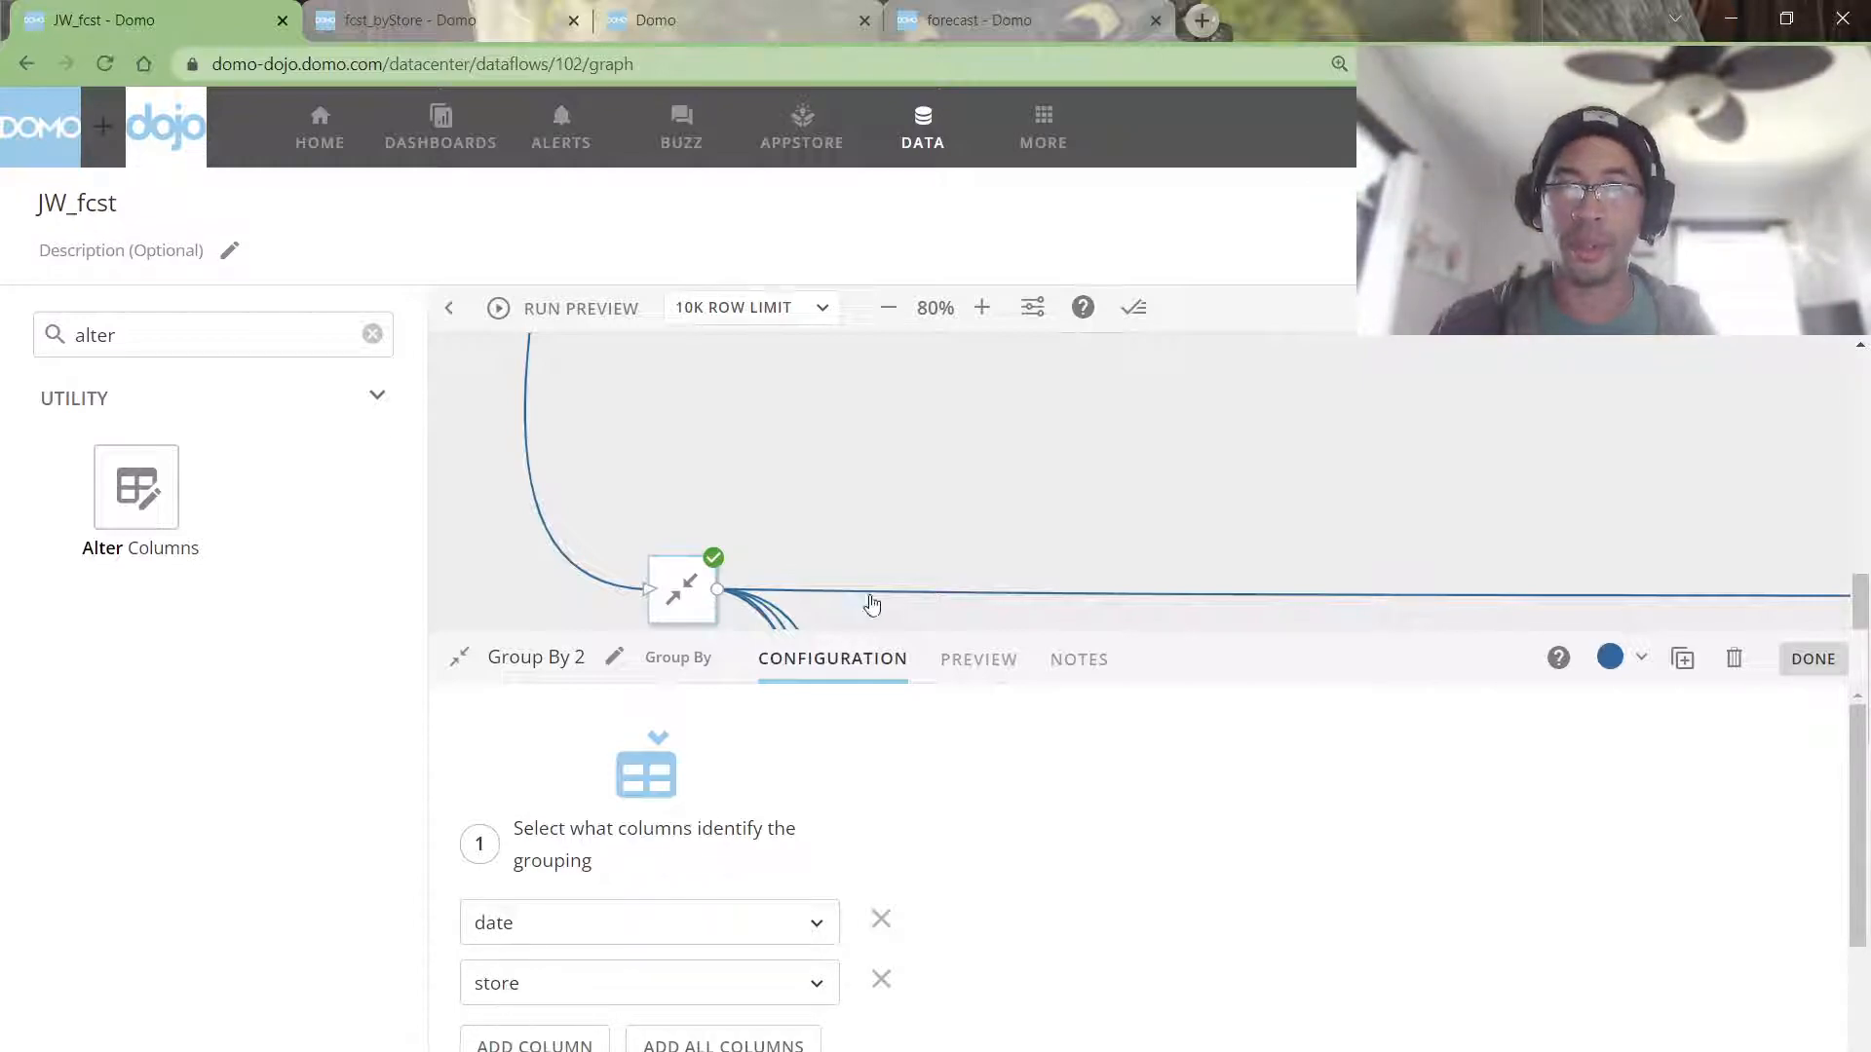
click(918, 497)
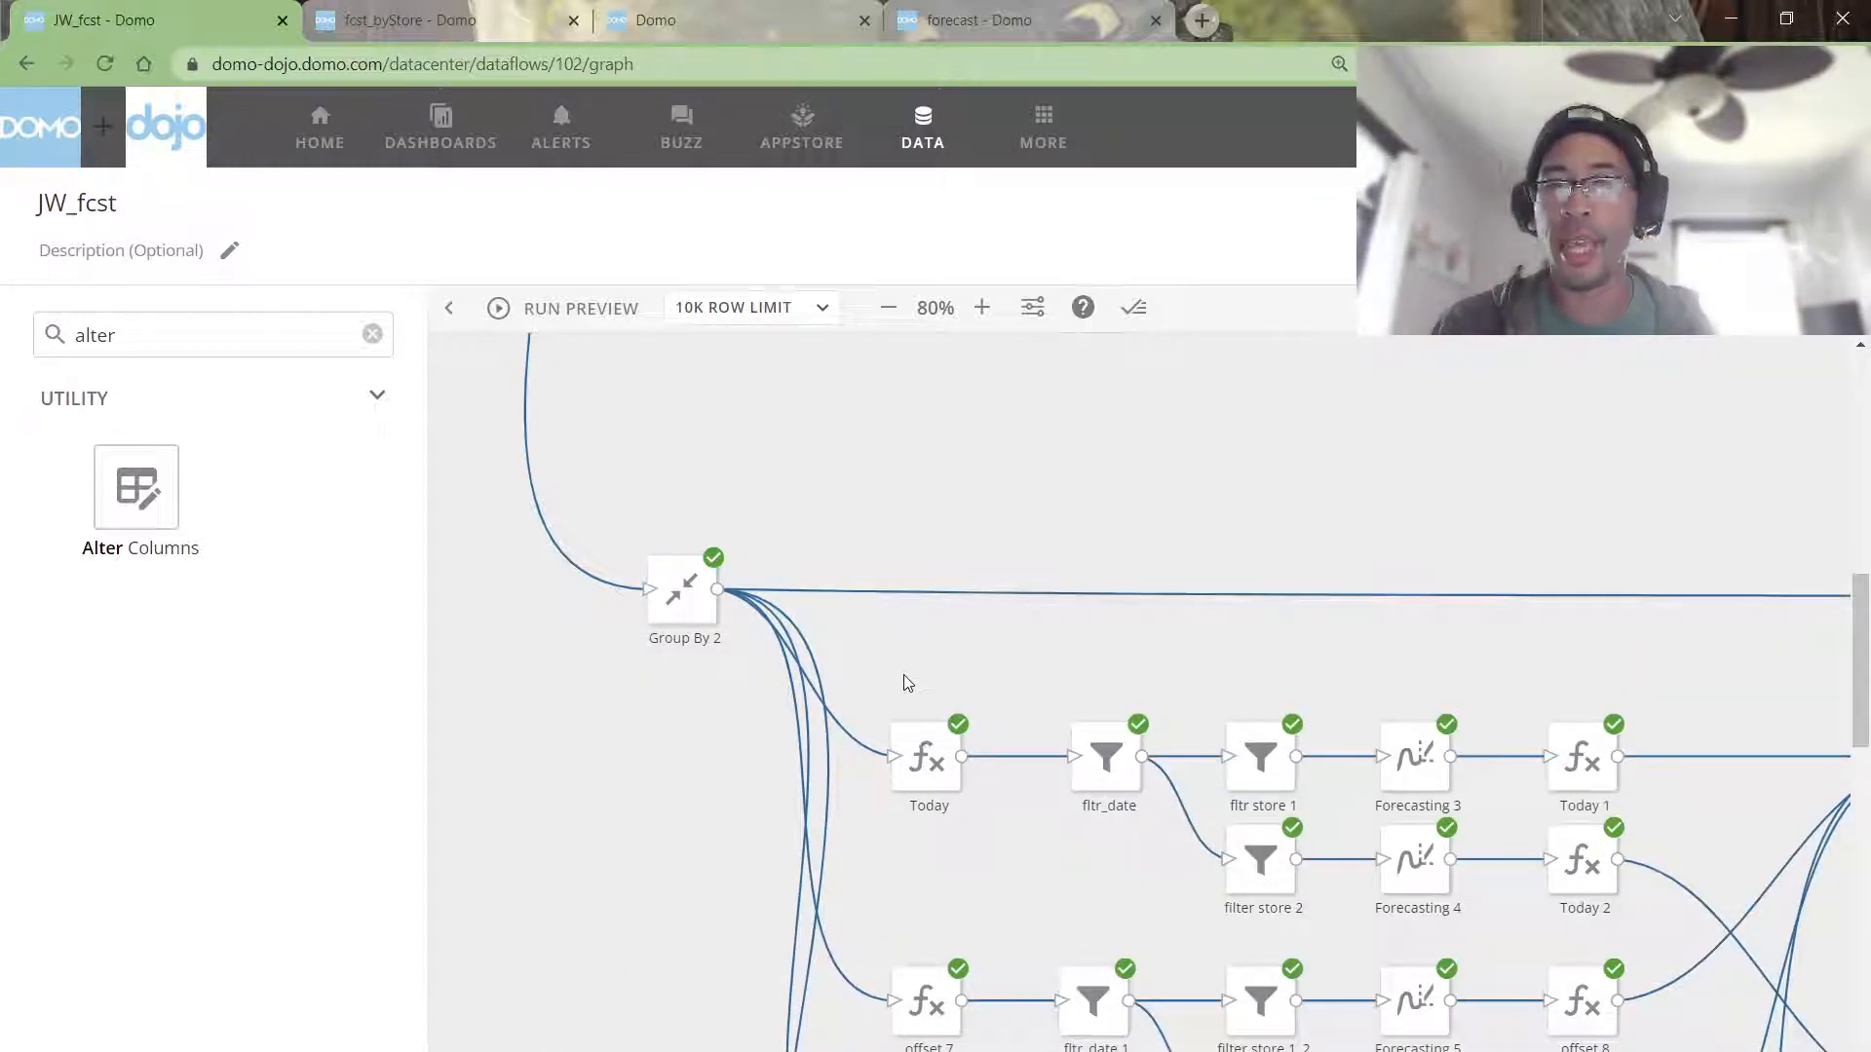
Step: Box the Today forecasting branch for both stores and open the Today tile's Forecast_Offset and Forecast_Date formulas
drag(903, 674, 1754, 920)
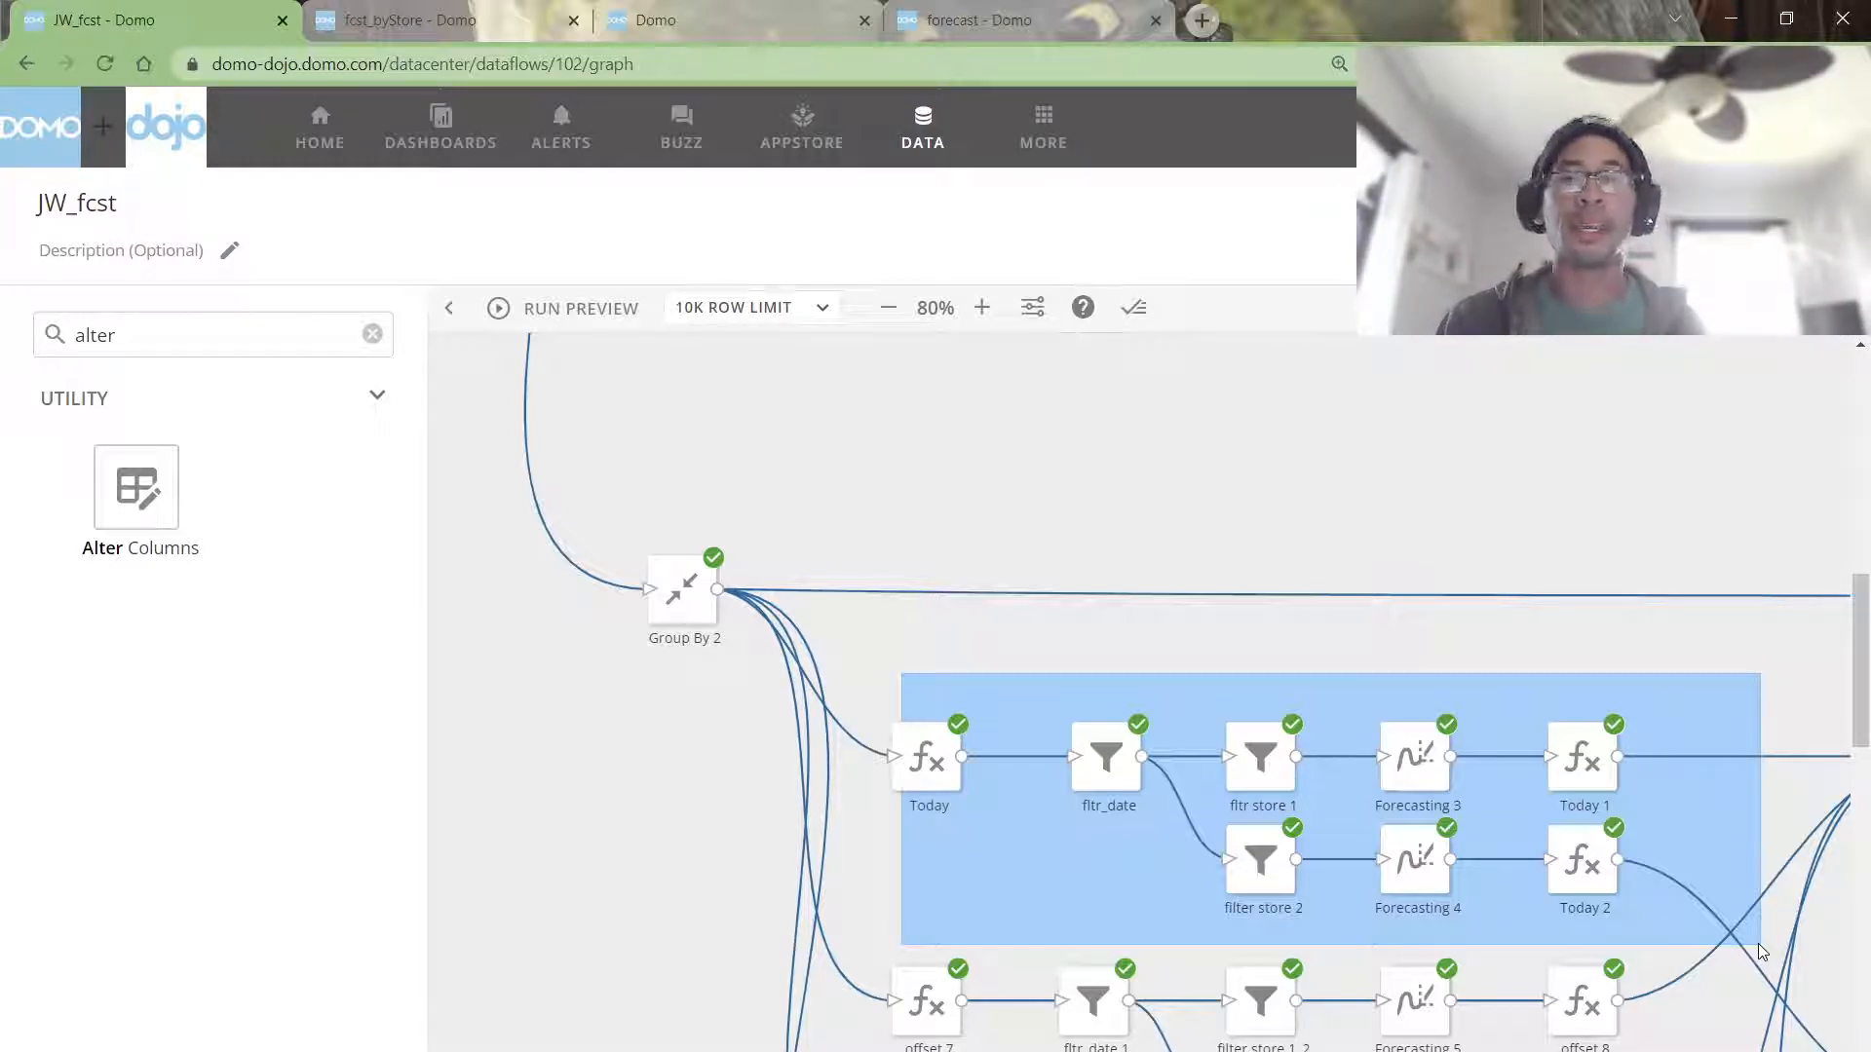
drag(1758, 943, 1007, 660)
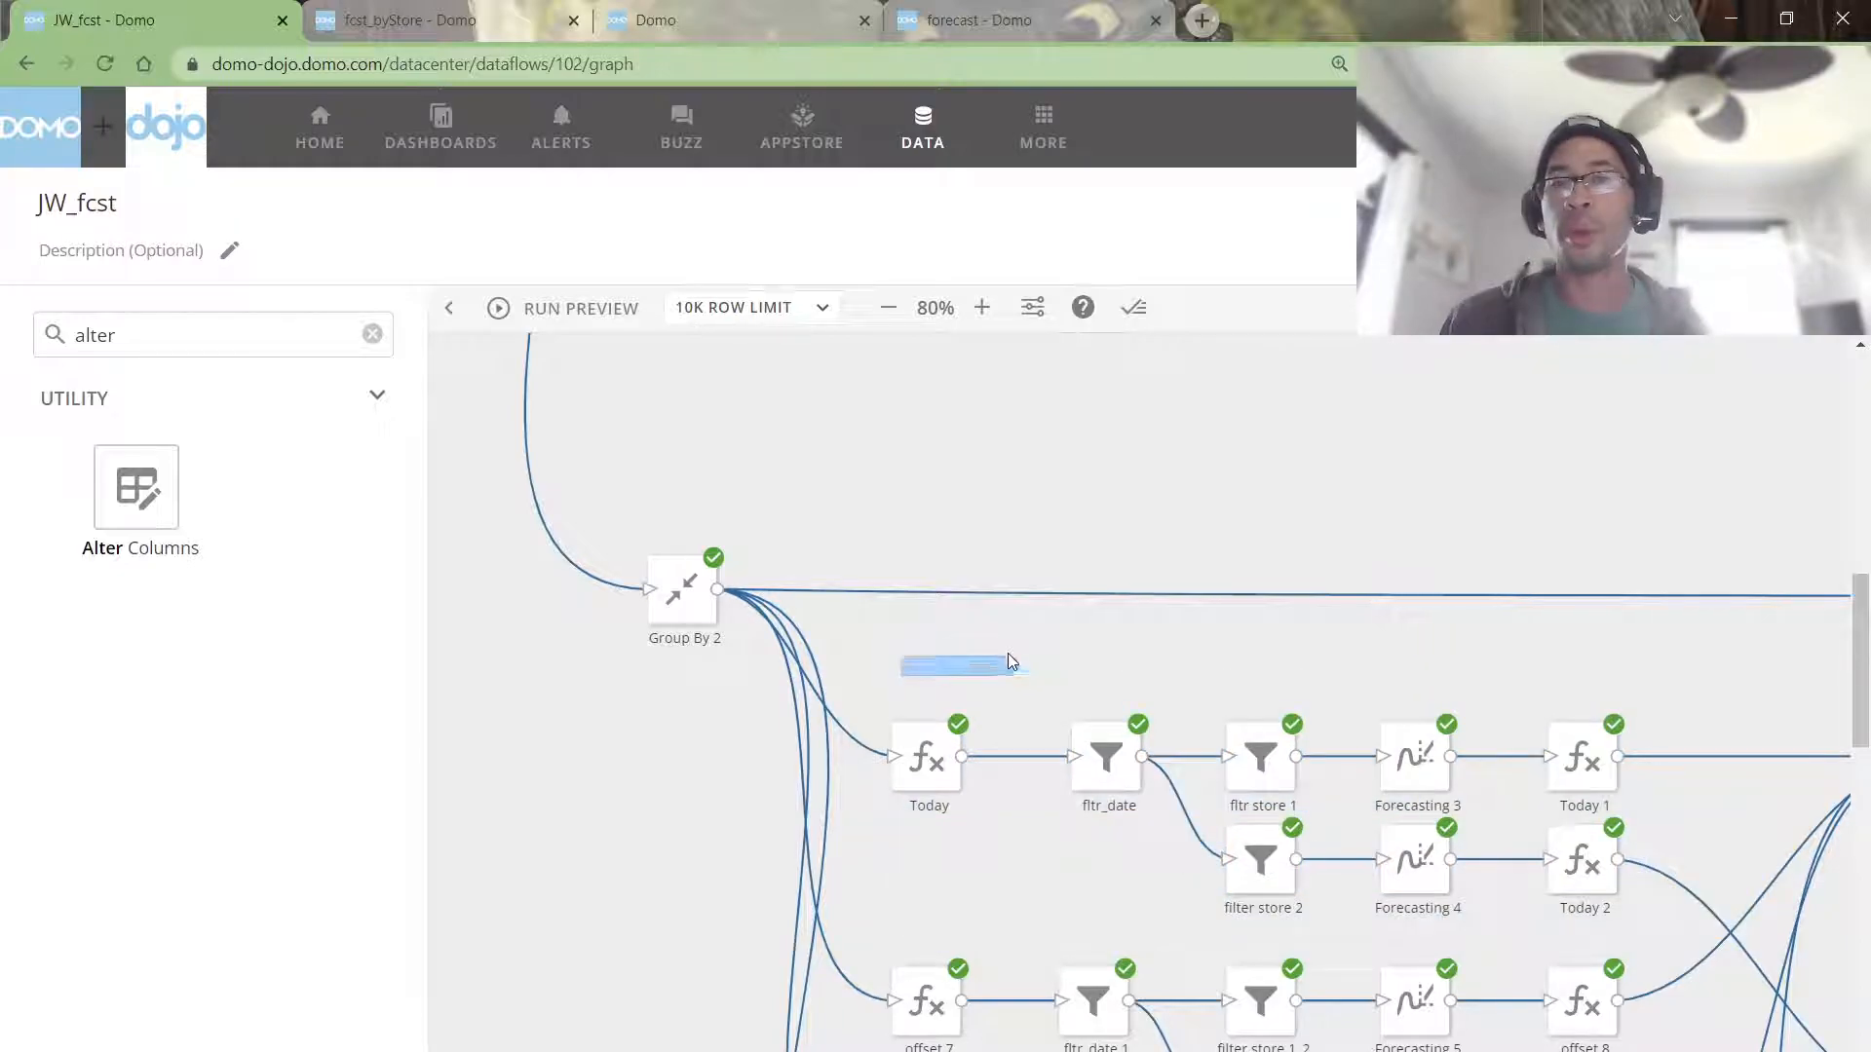
click(928, 743)
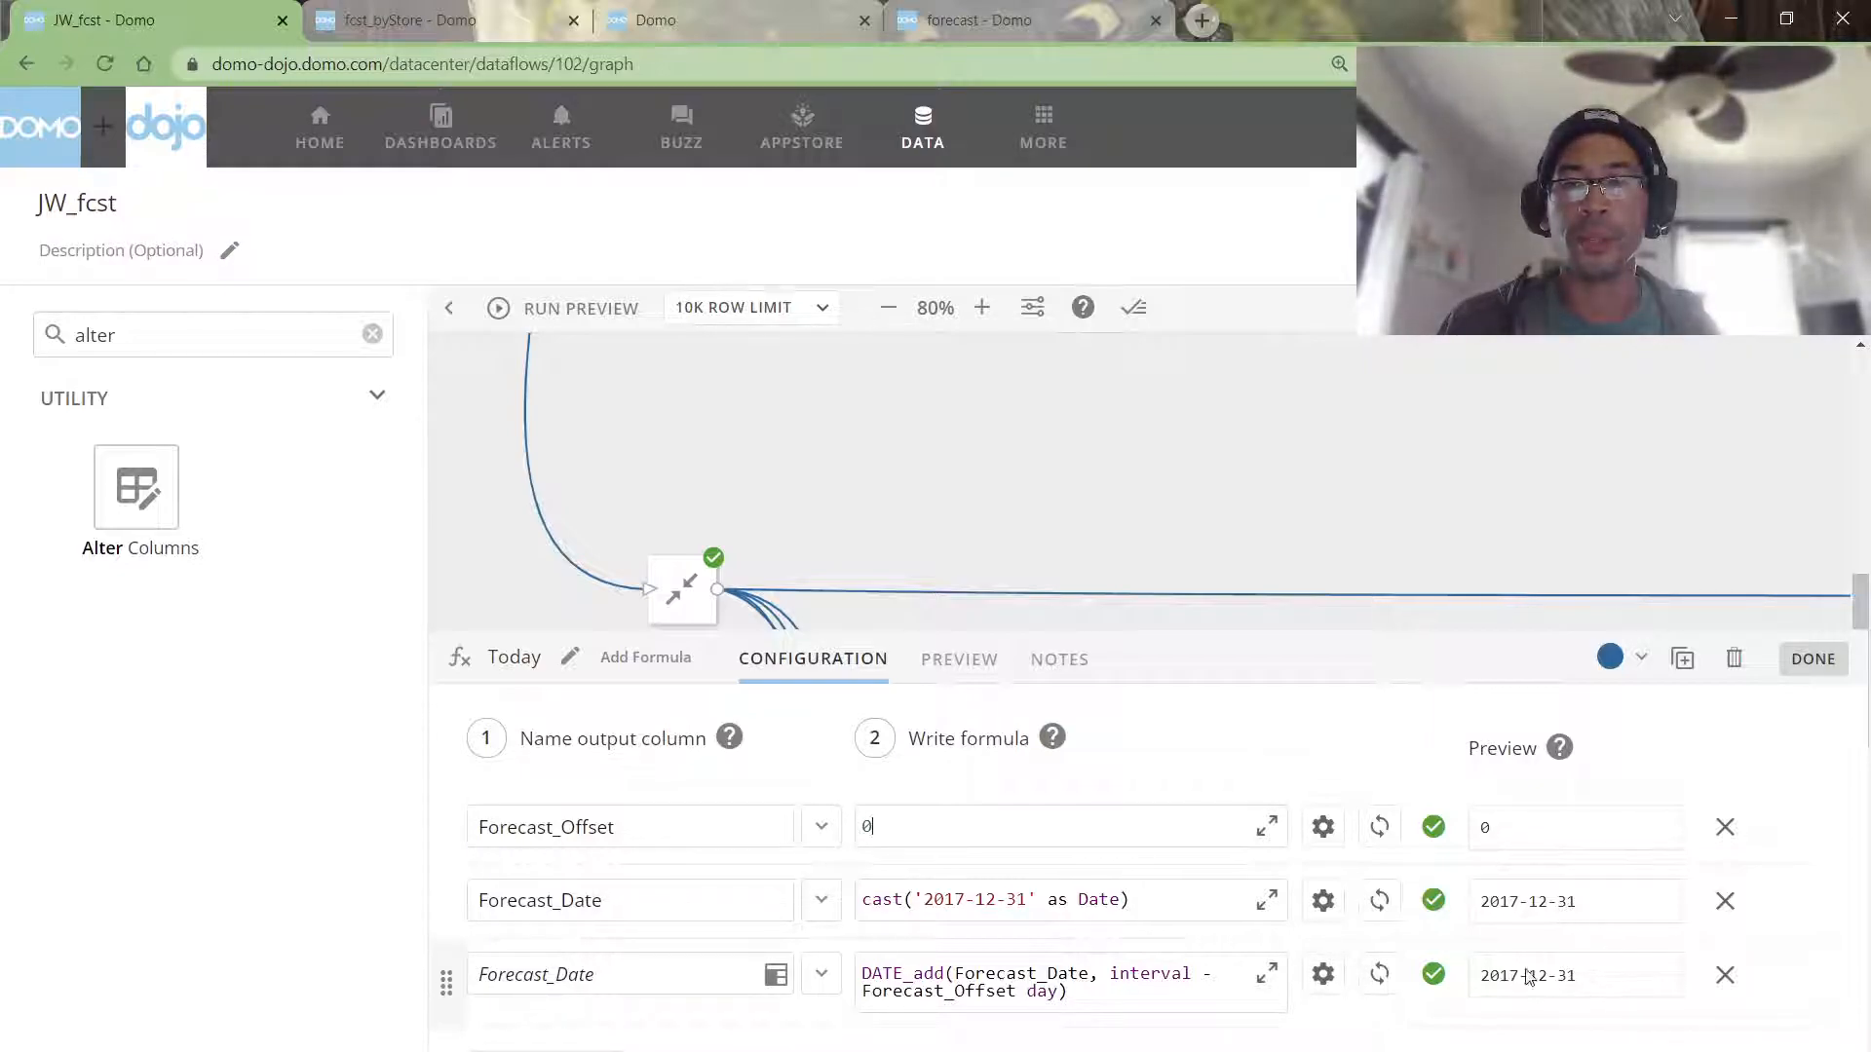
Step: Review the Forecast_Date formula in the offset 7 tile and the filter rule in fltr_date 1
scroll(1228, 538, down, 3)
scroll(1226, 538, down, 5)
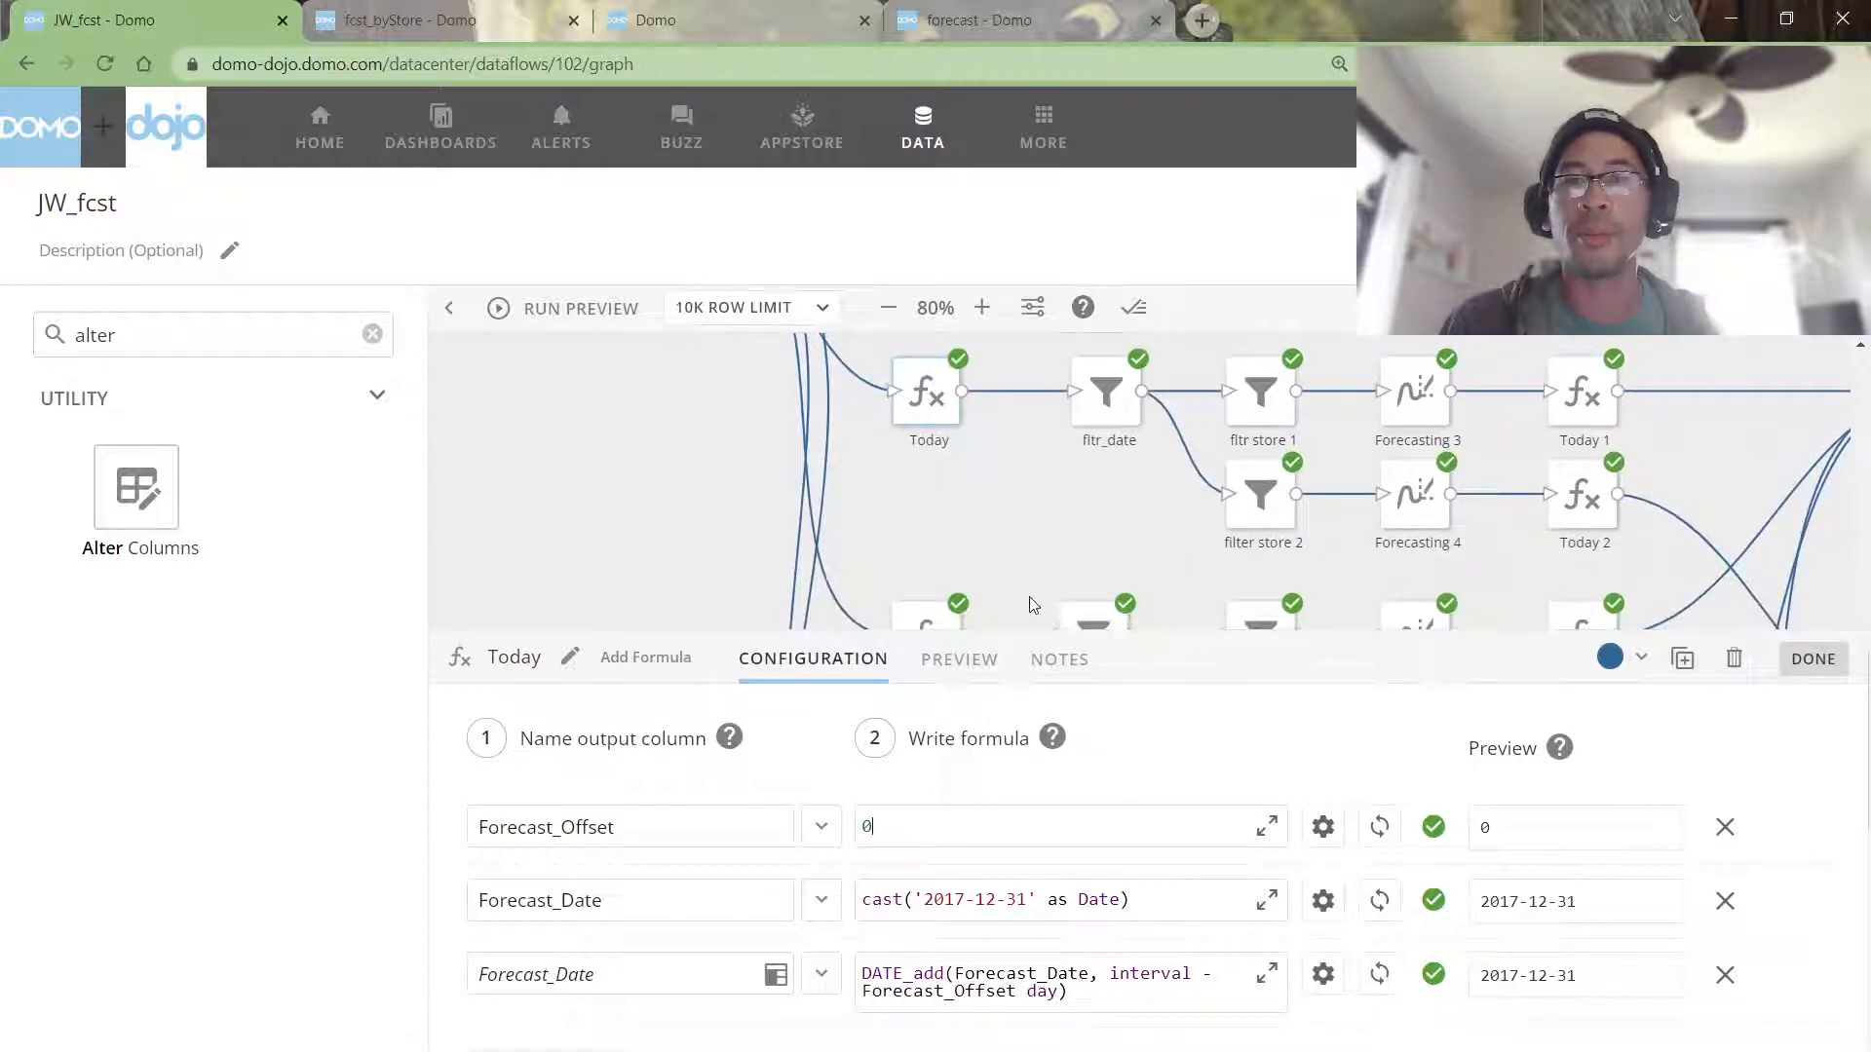
click(940, 536)
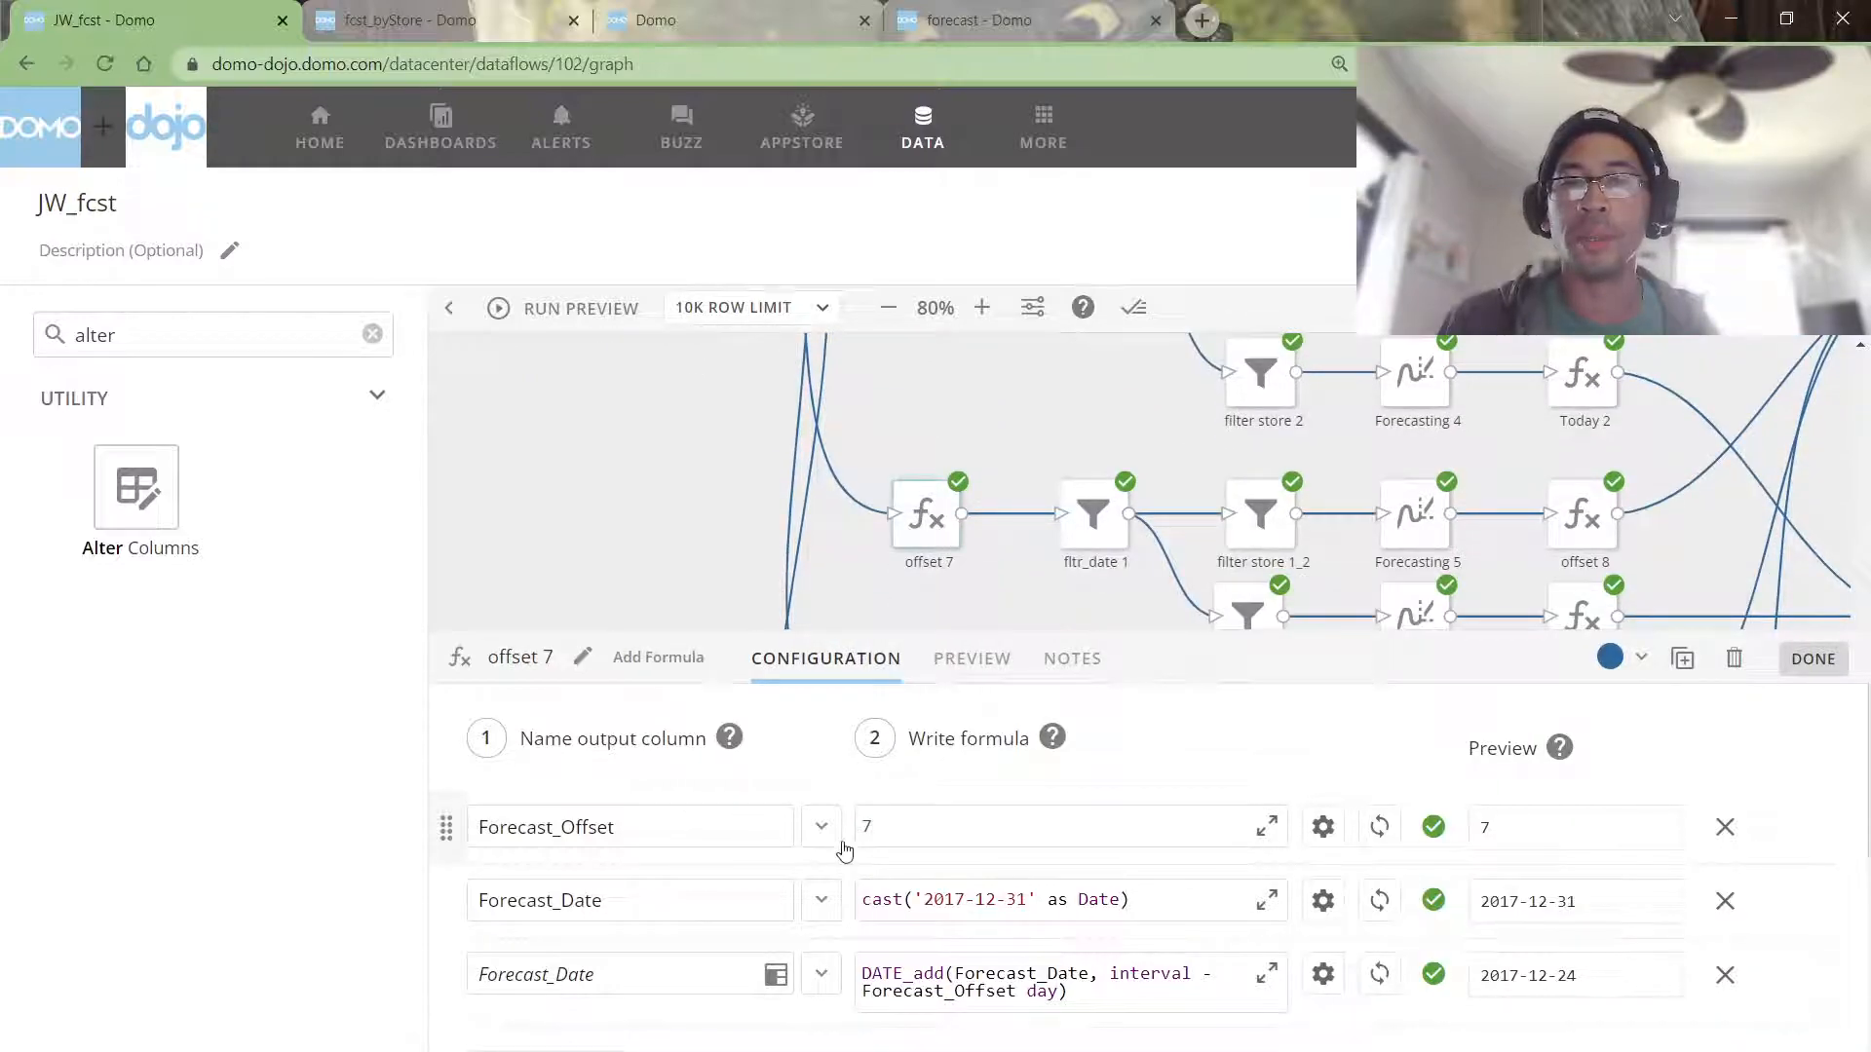
drag(862, 972, 1068, 992)
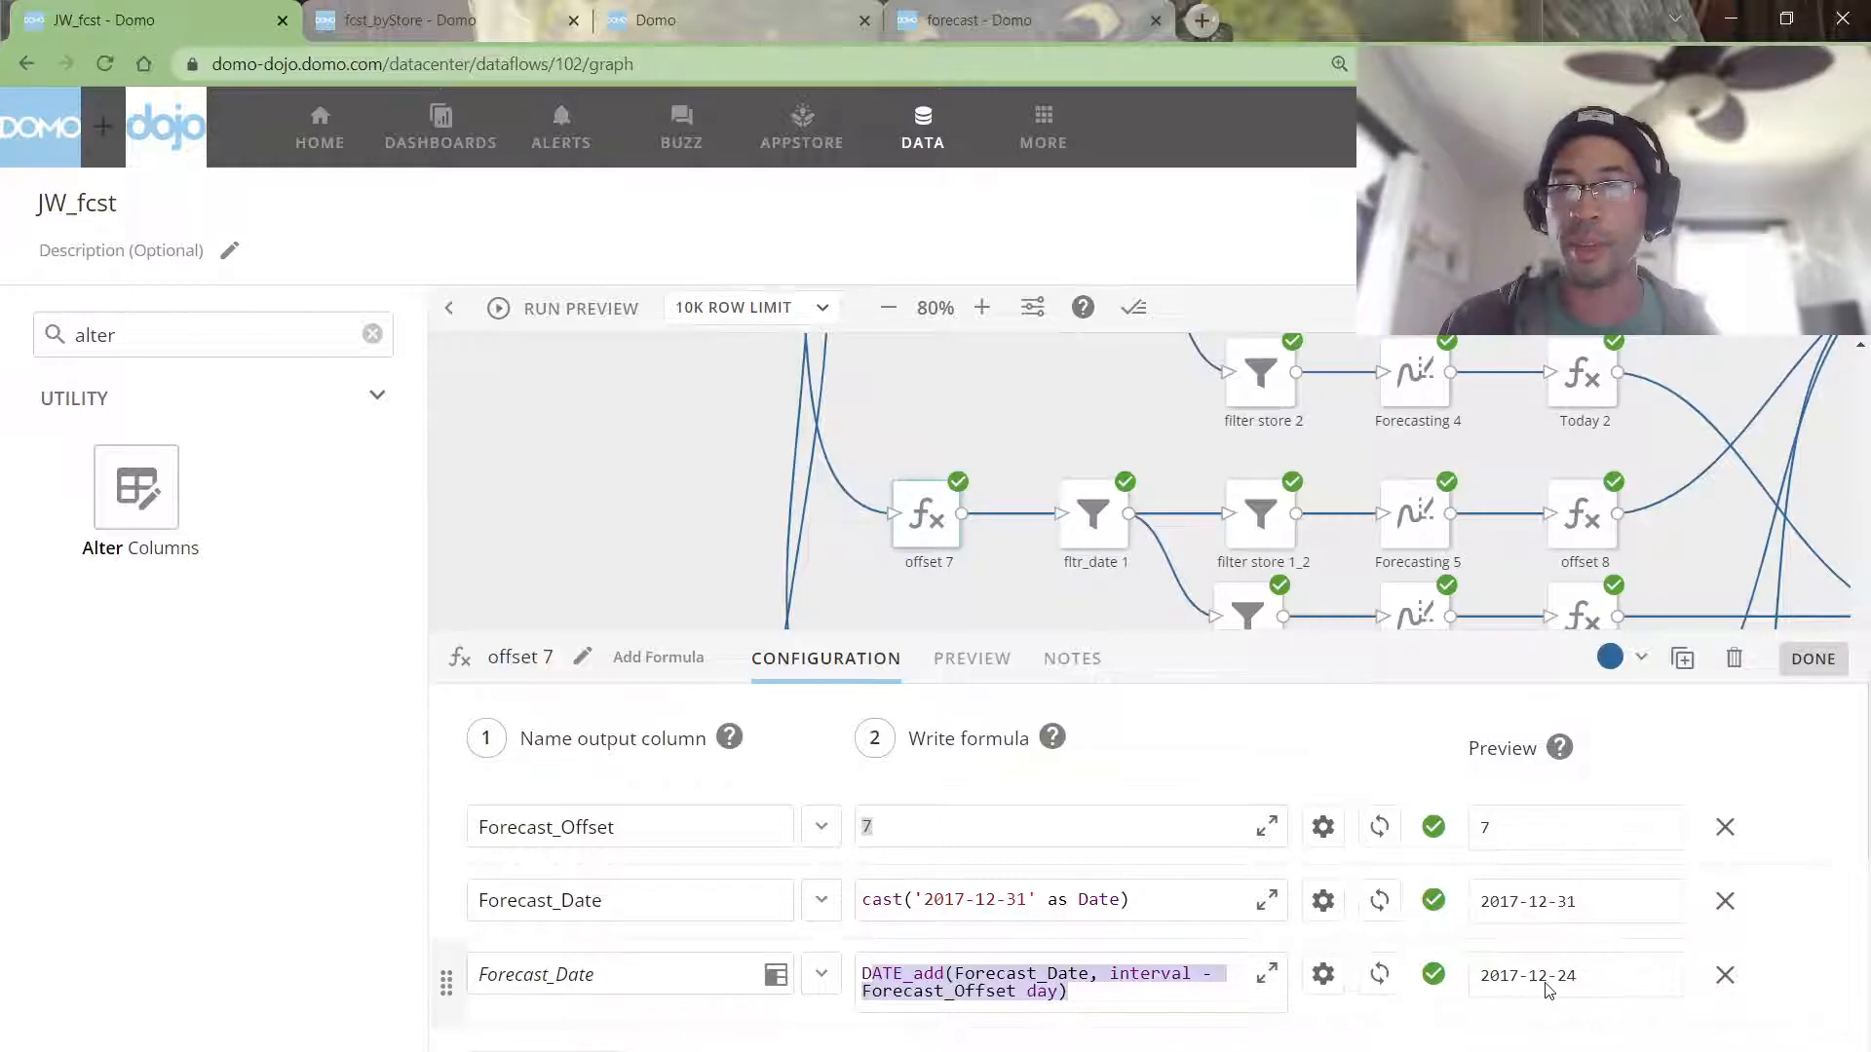
click(1093, 516)
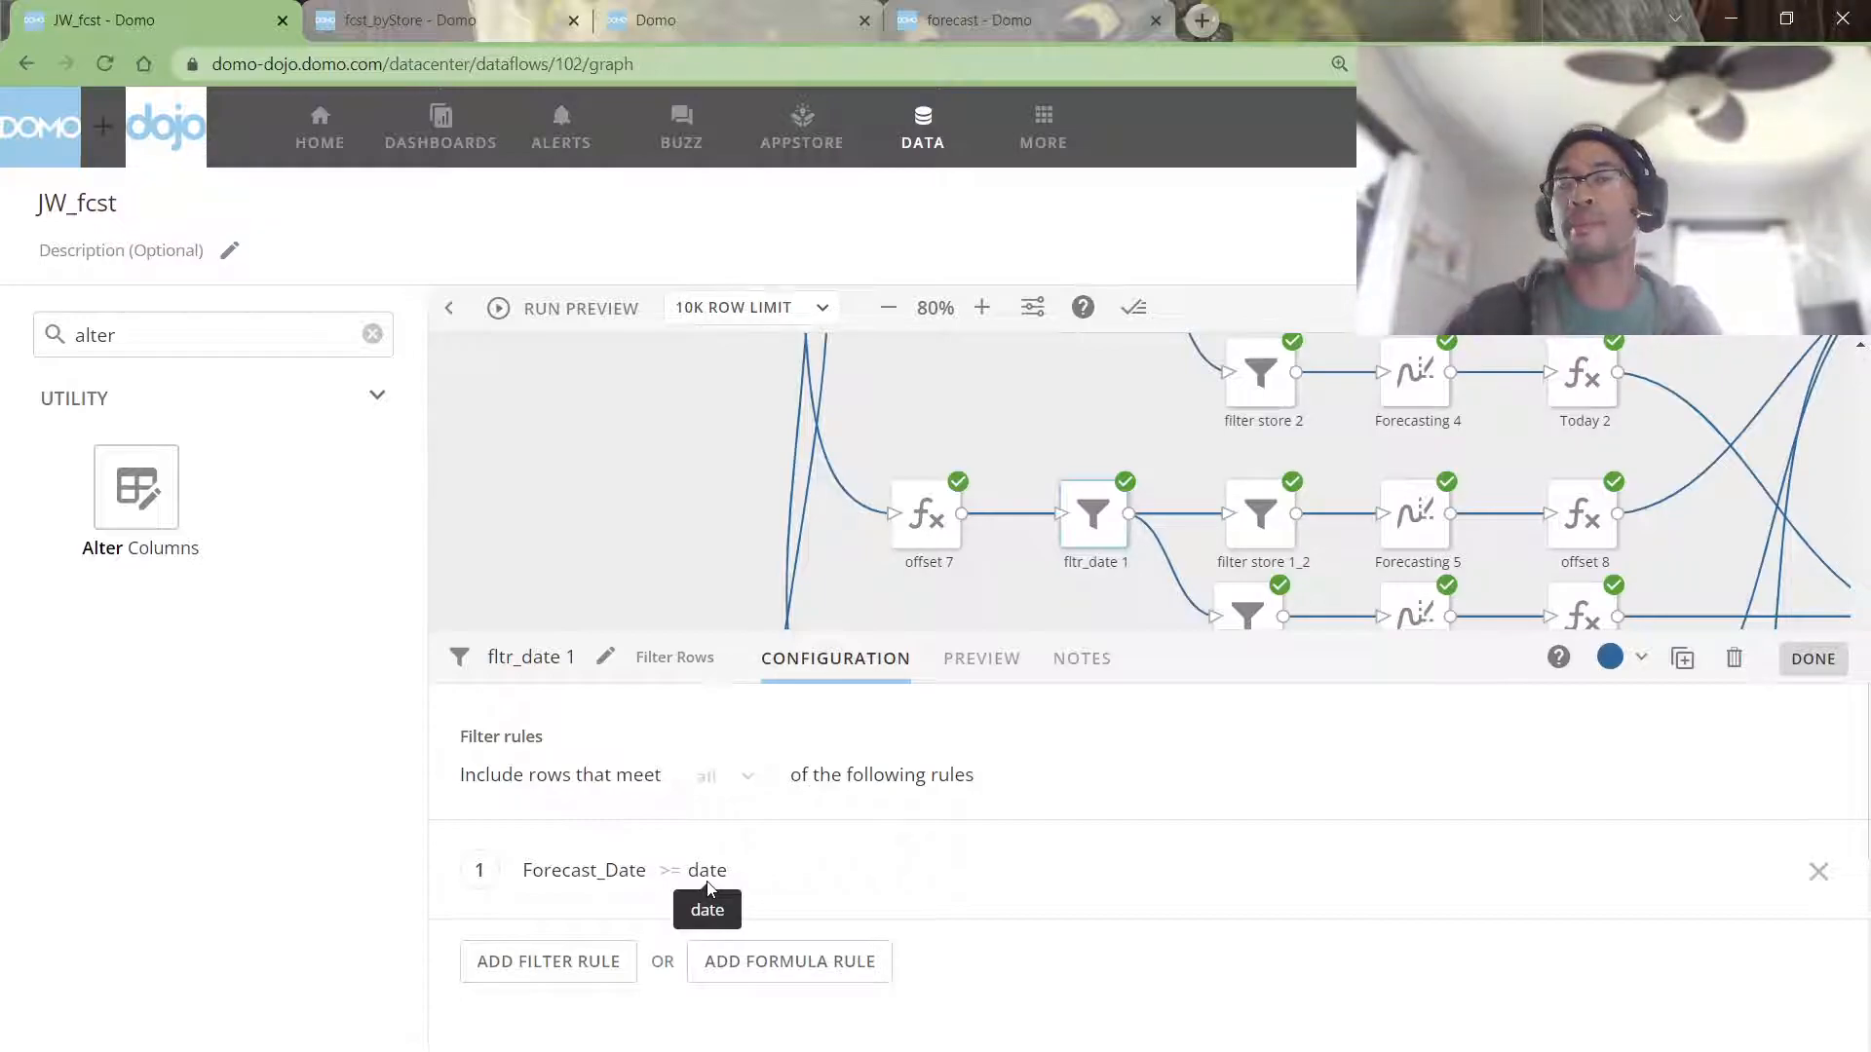
Step: Review the offset and forecast date formulas in the Offset 14 and Offset 21 tiles, then close the configuration
scroll(468, 493, down, 2)
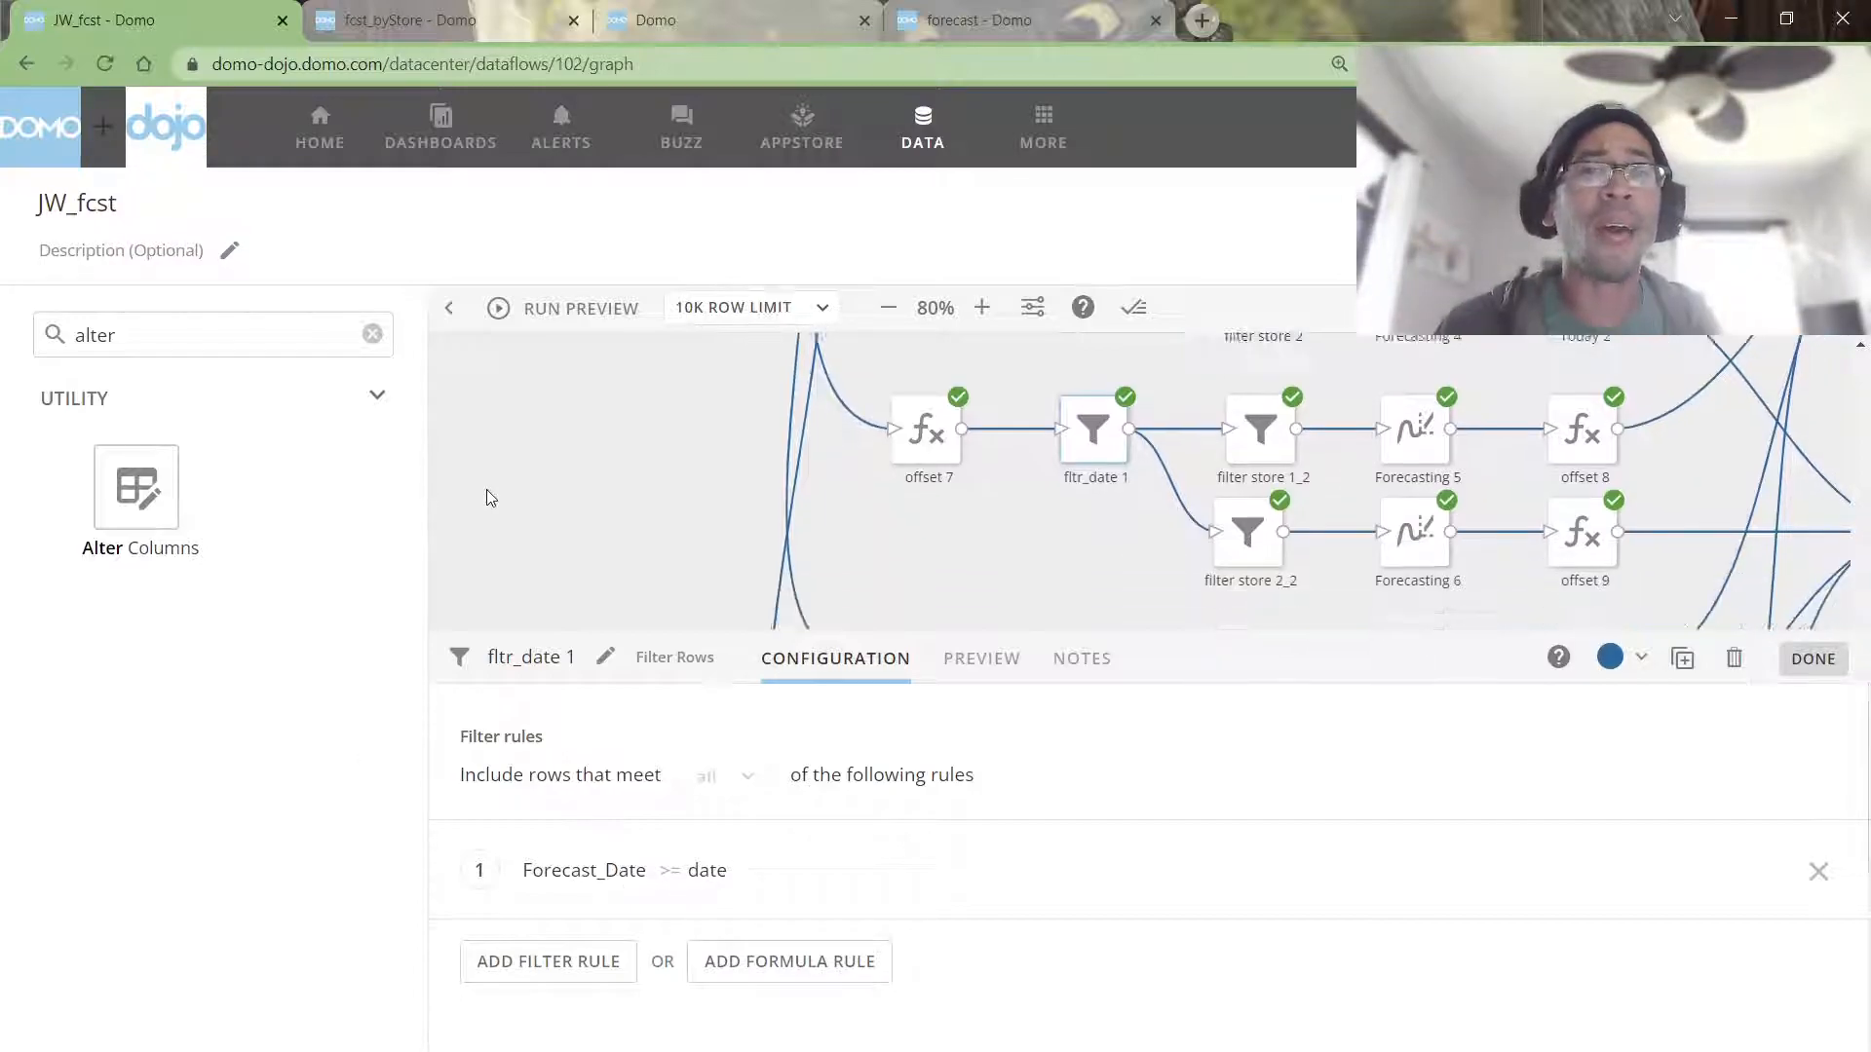
click(914, 395)
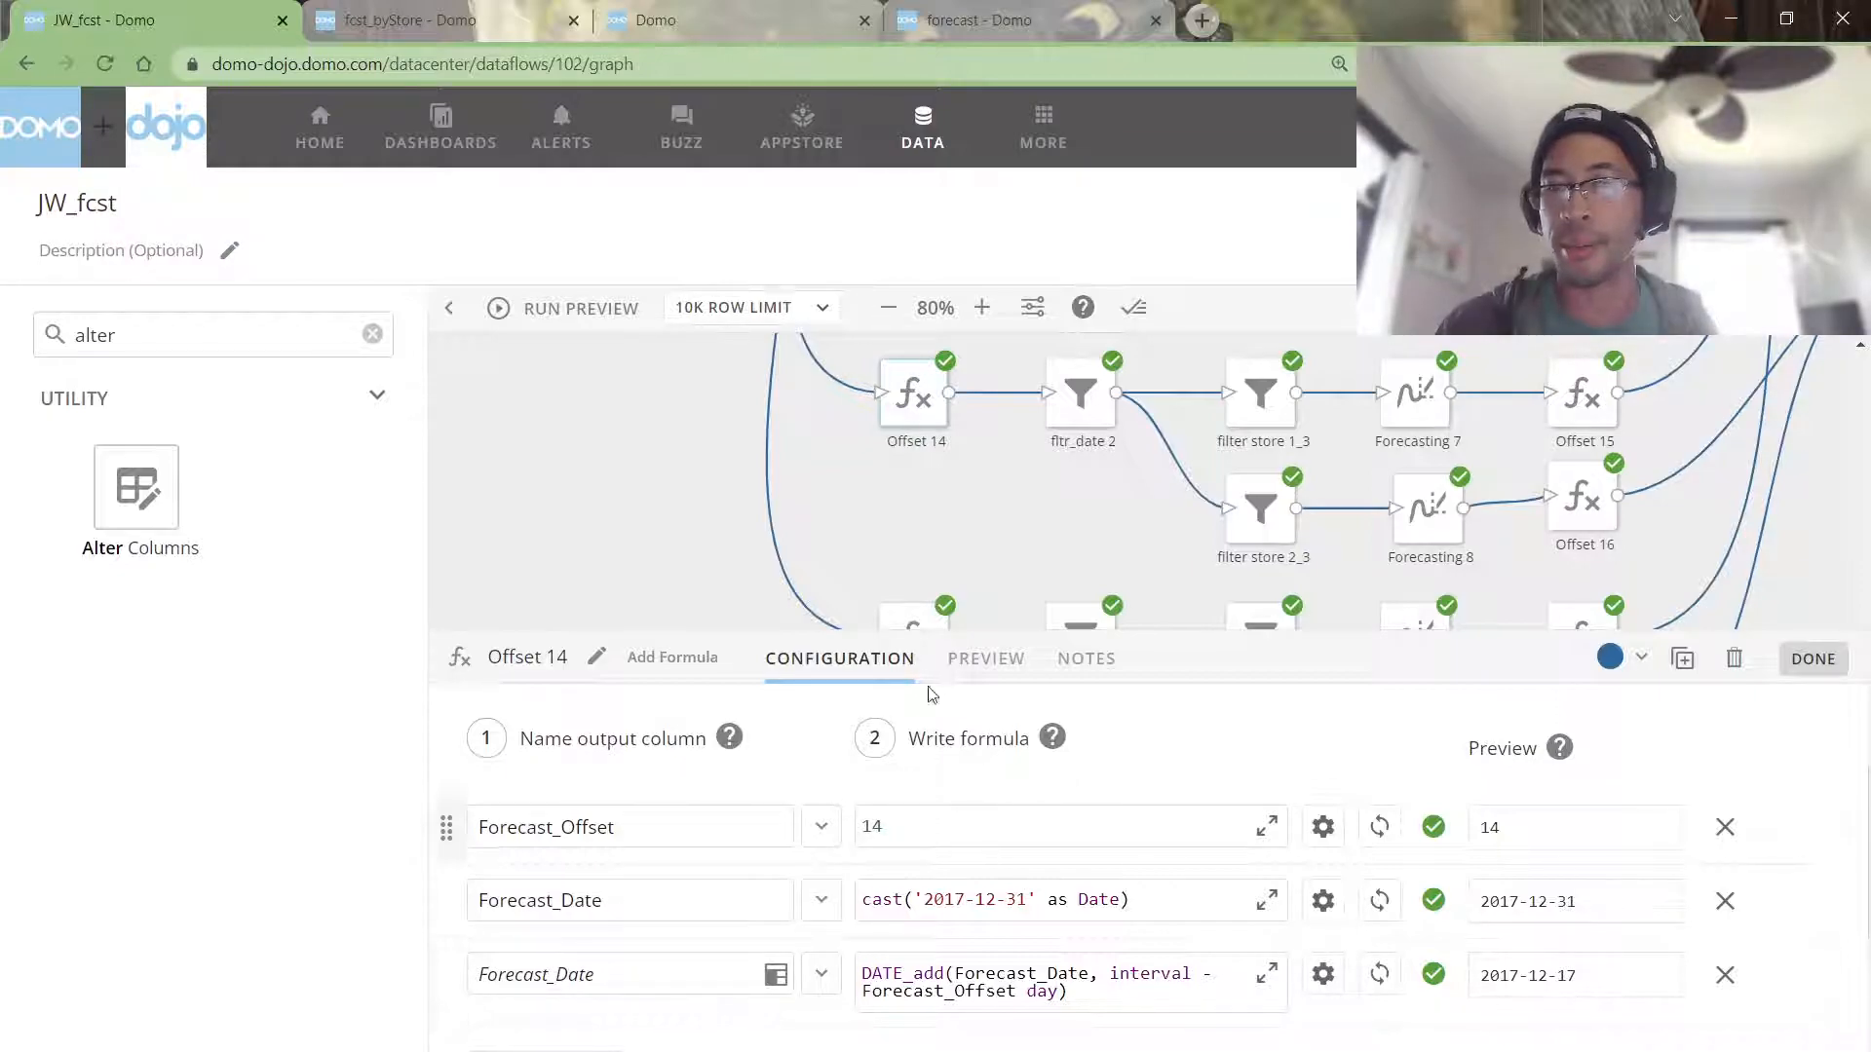
scroll(907, 546, down, 2)
click(931, 419)
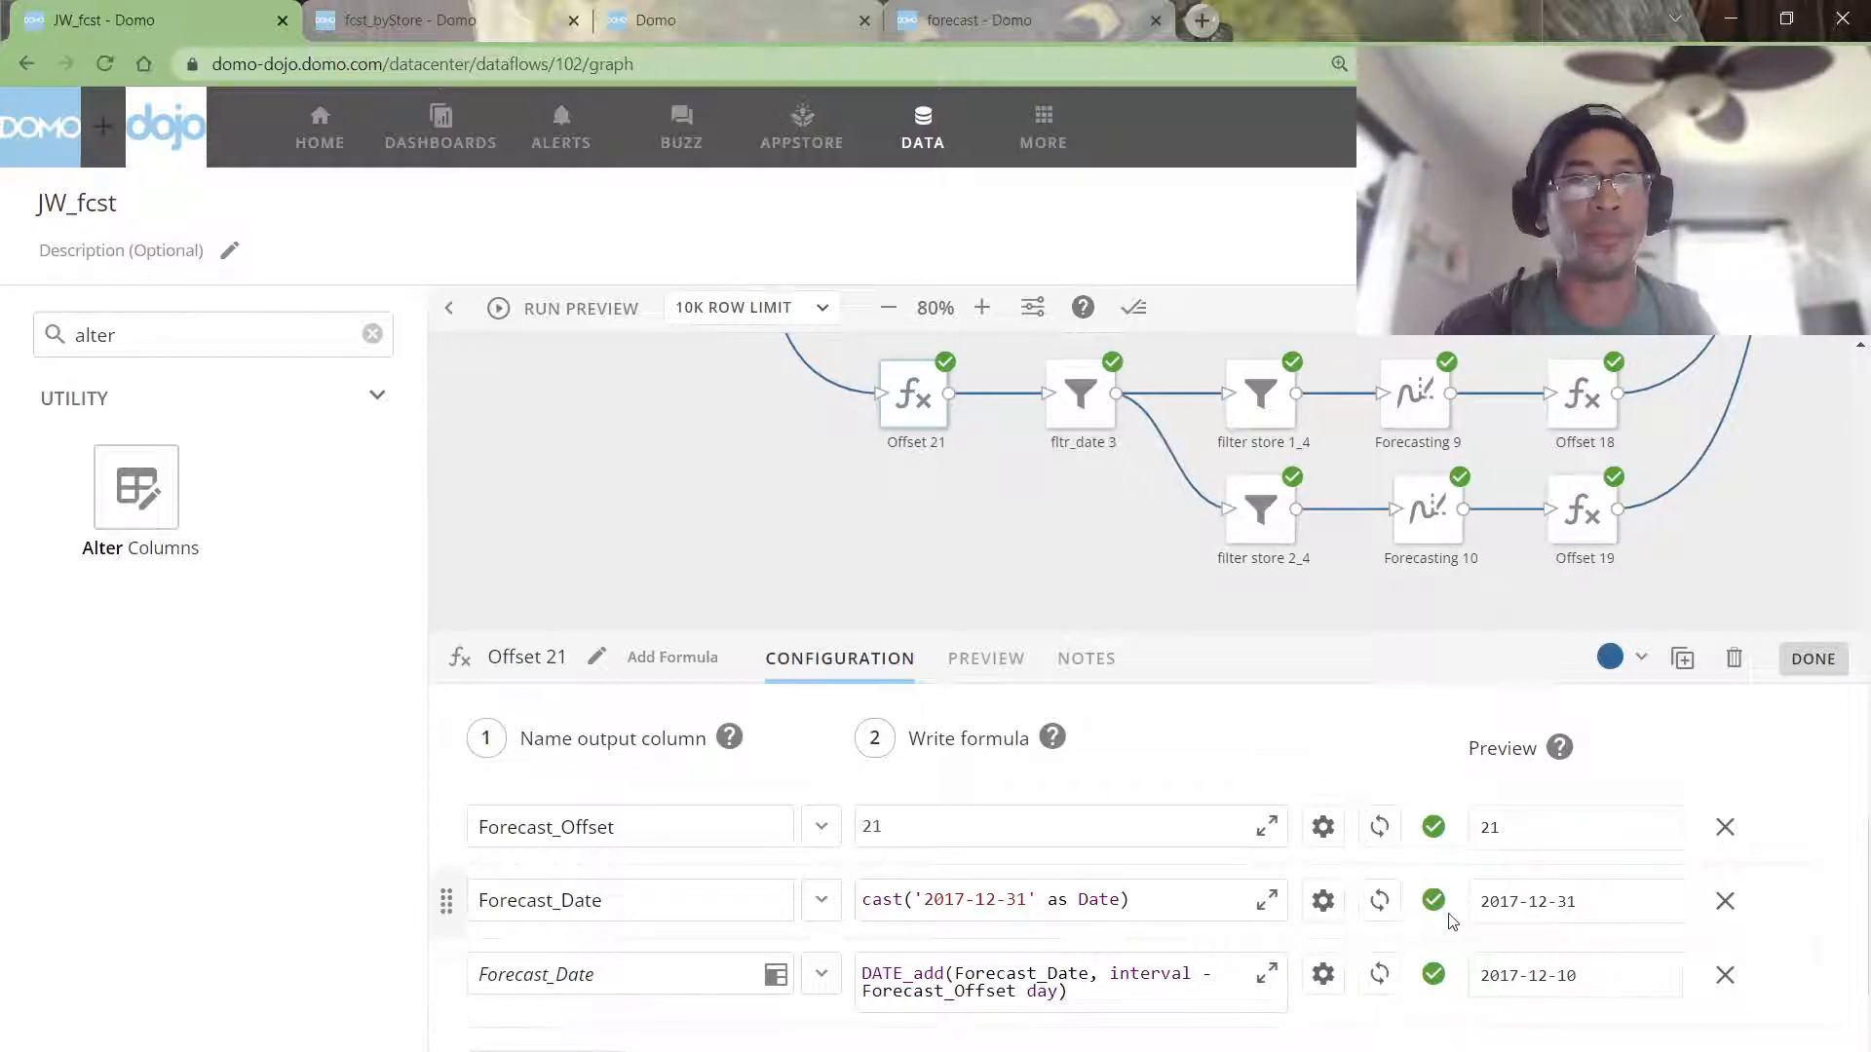
click(1057, 590)
Step: Follow the offset branches to the append tiles and inspect the add store 2 label, sel fcst columns and fltr predictions configurations
scroll(1057, 590, up, 3)
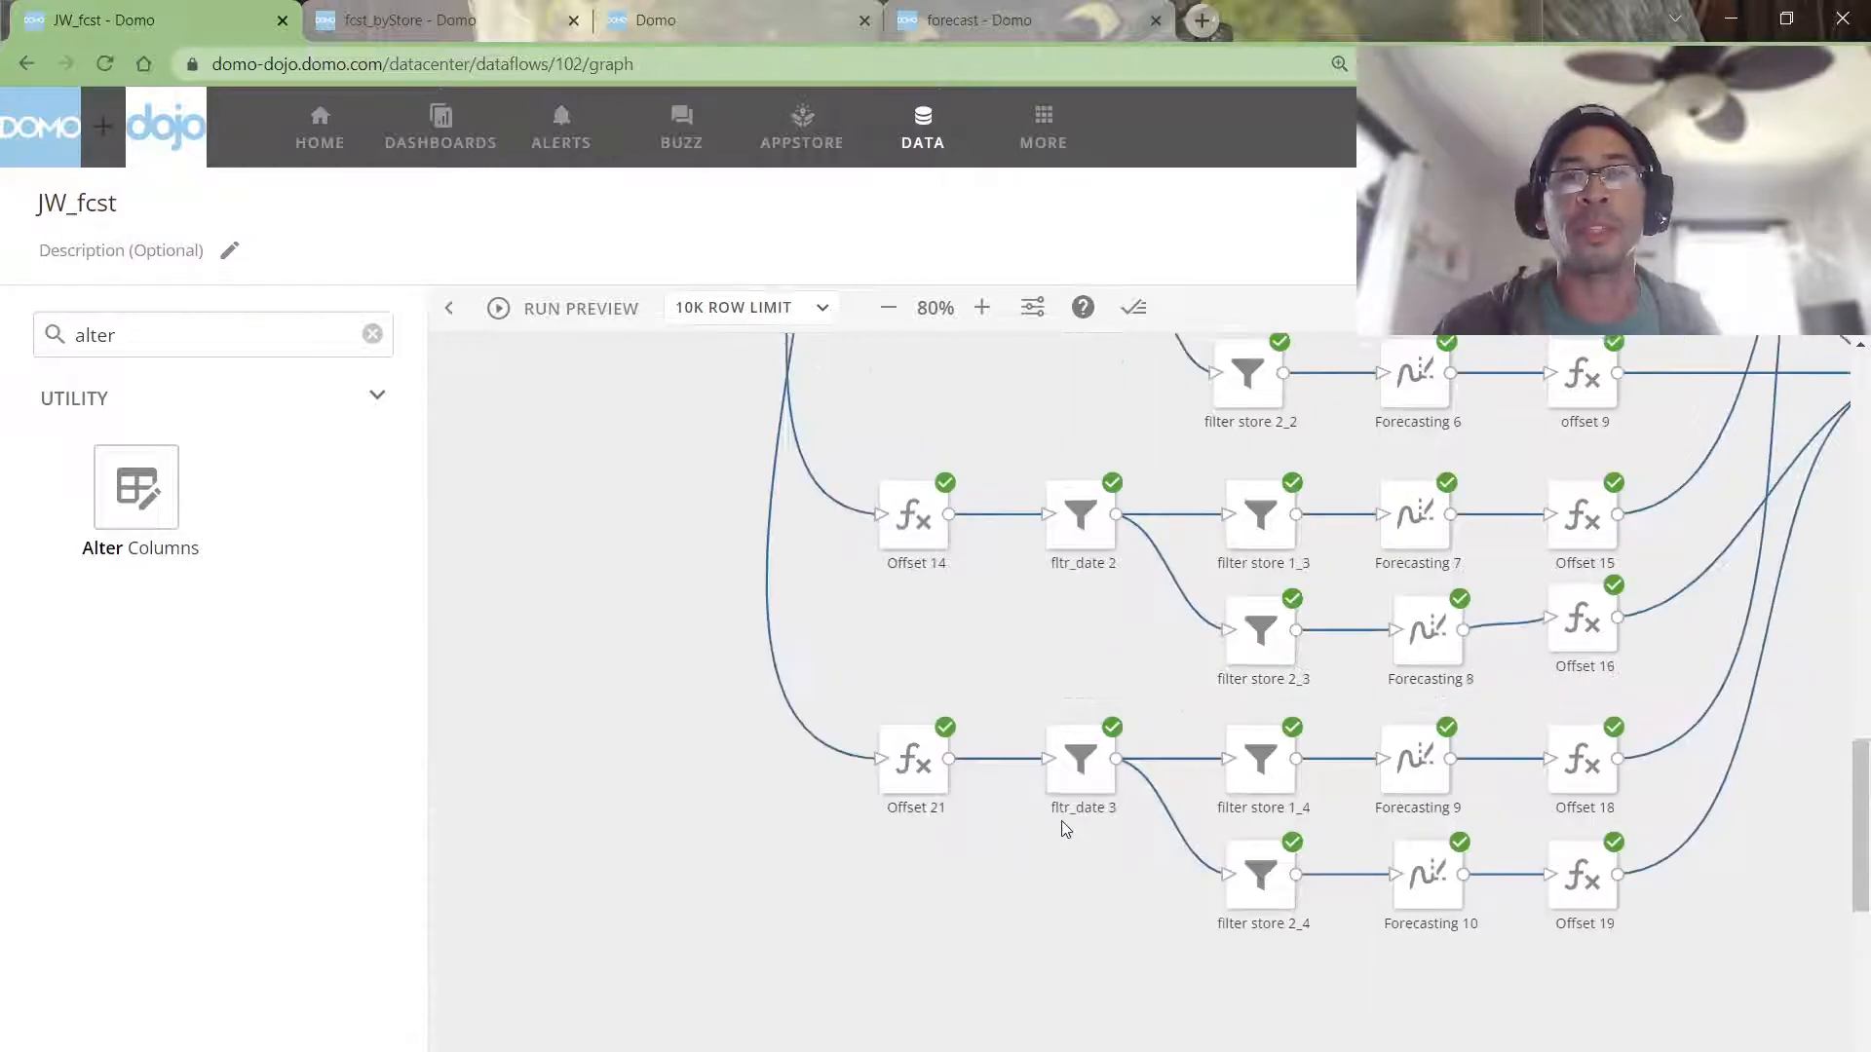
scroll(1023, 821, up, 2)
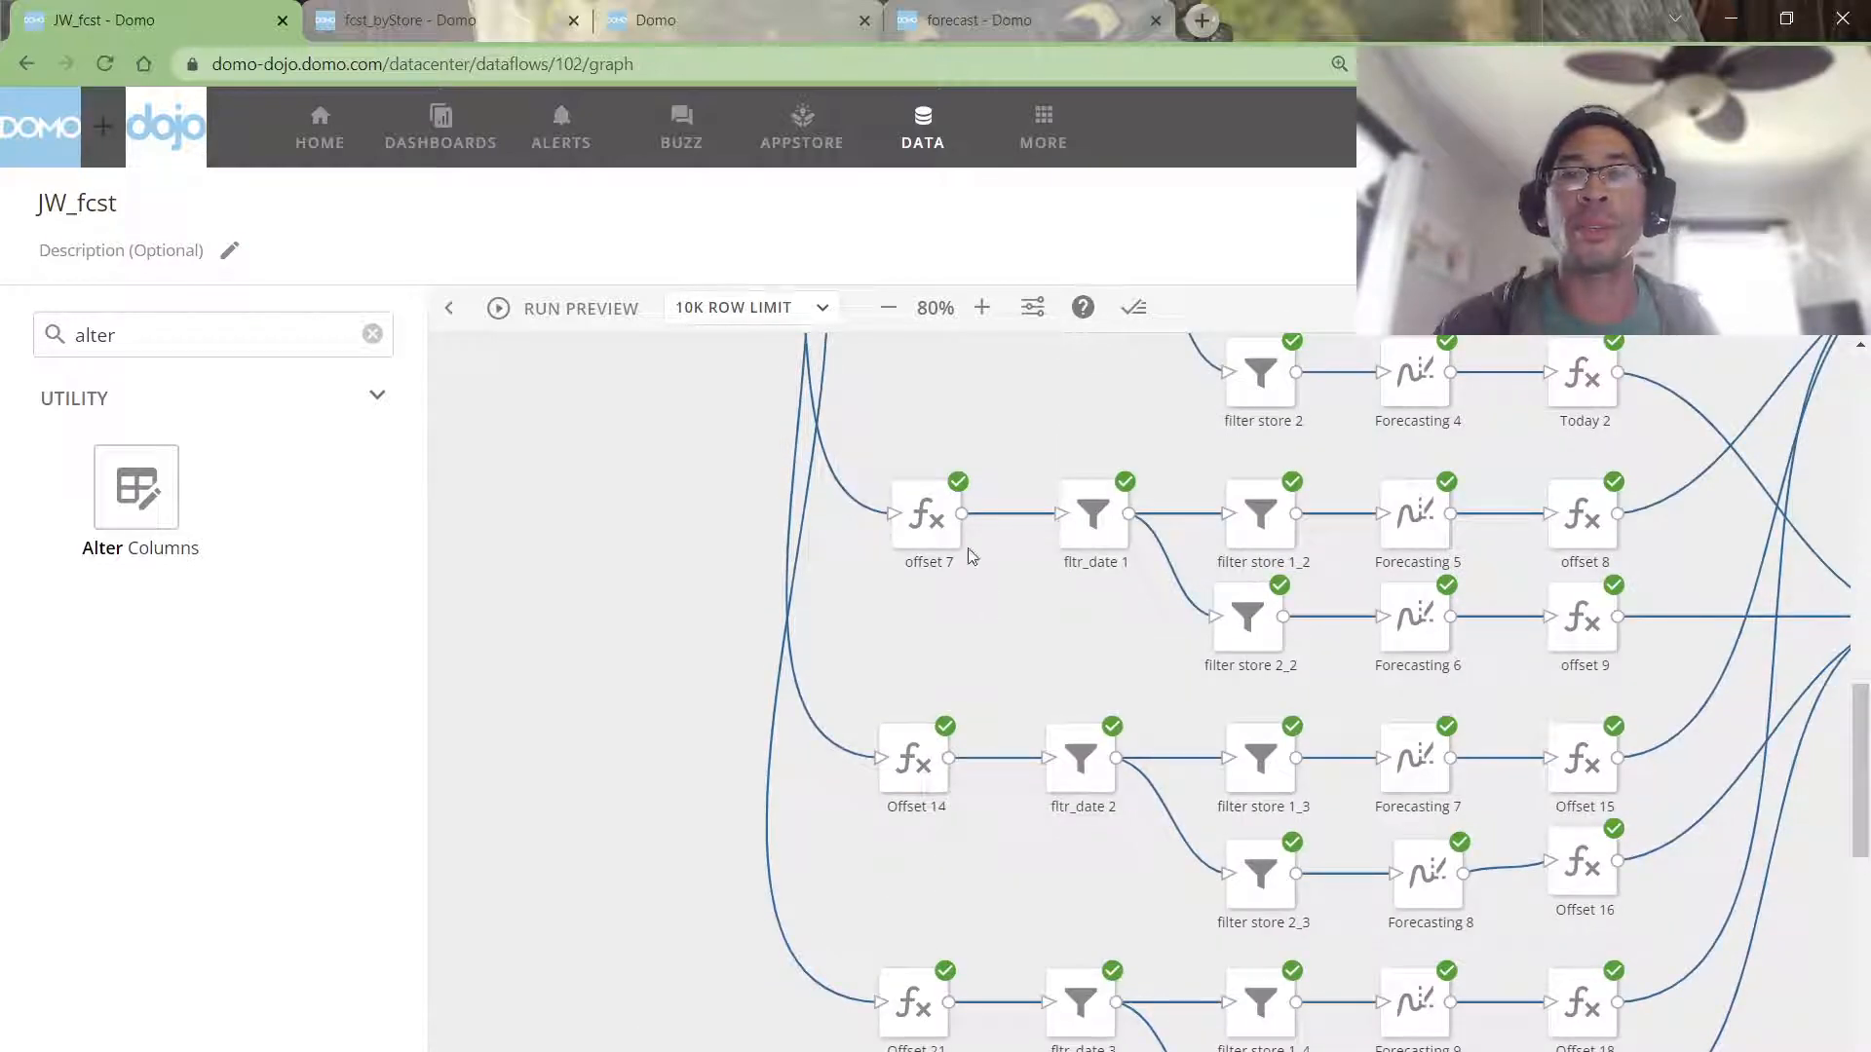
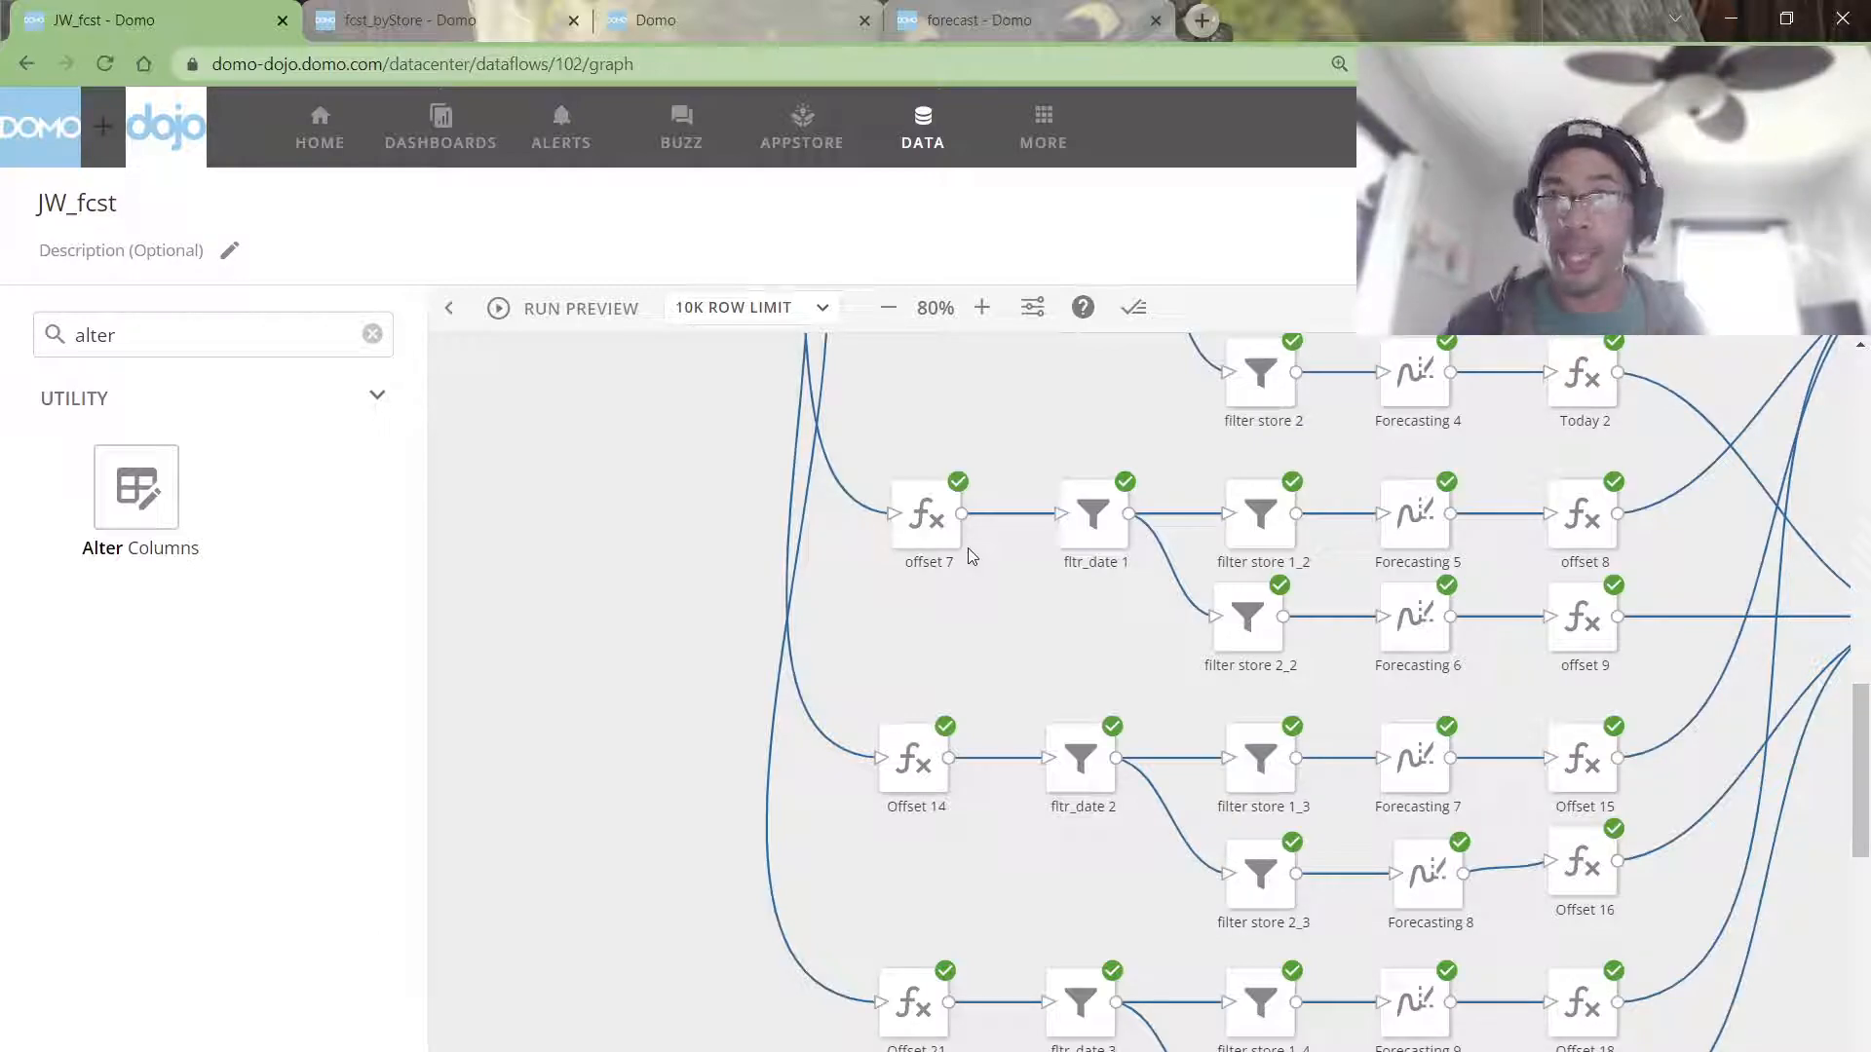
scroll(970, 556, up, 3)
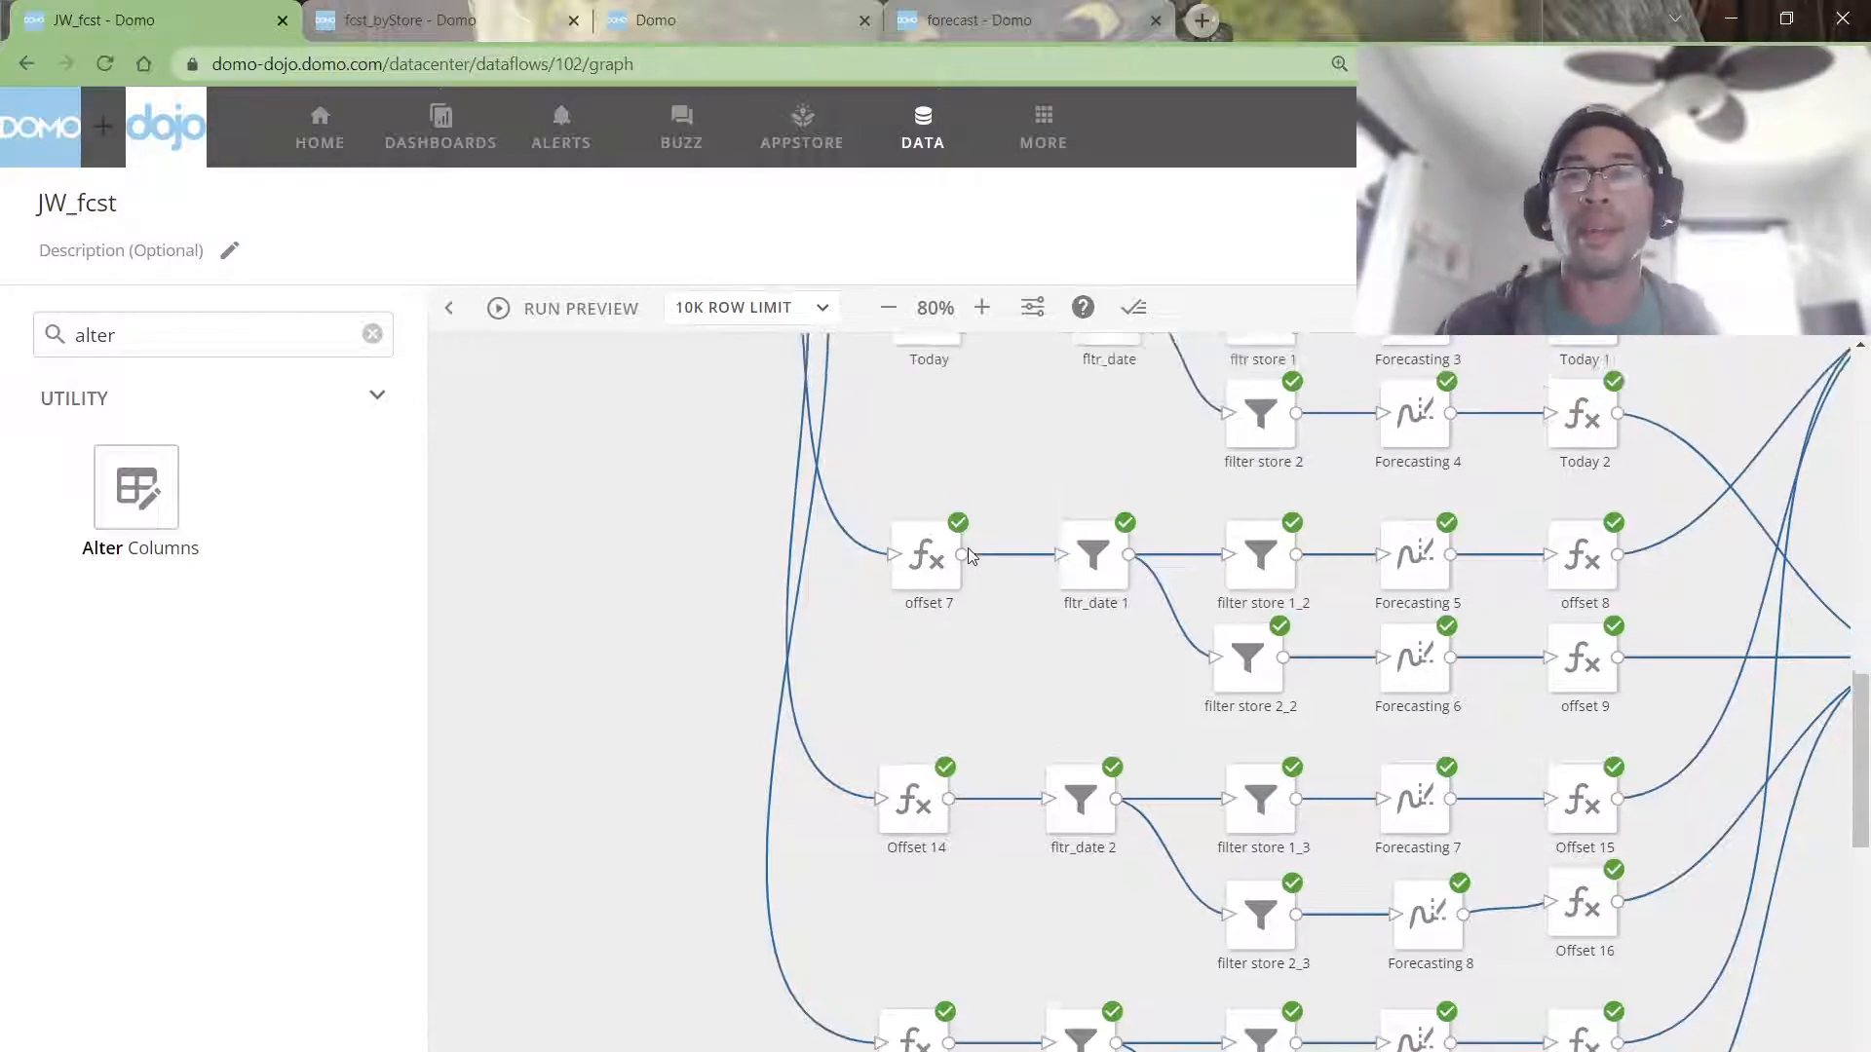
scroll(1138, 691, right, 10)
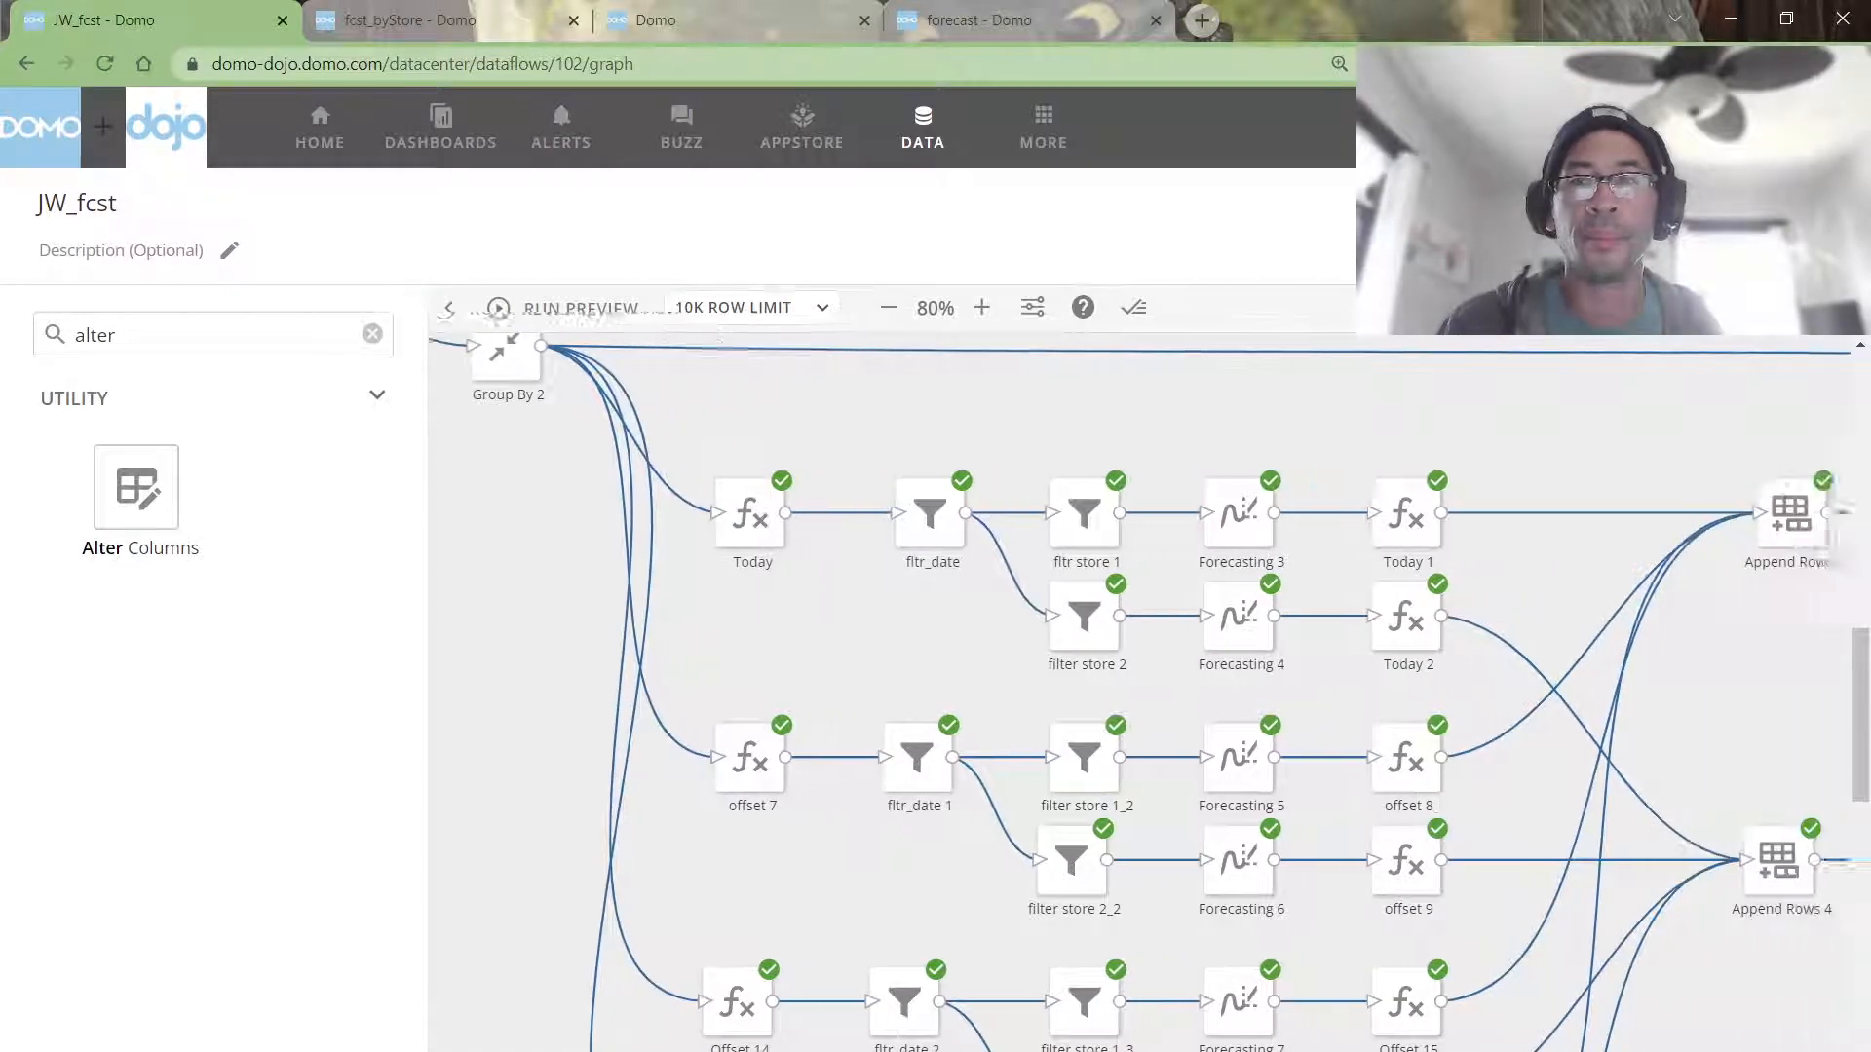
scroll(1138, 692, left, 1)
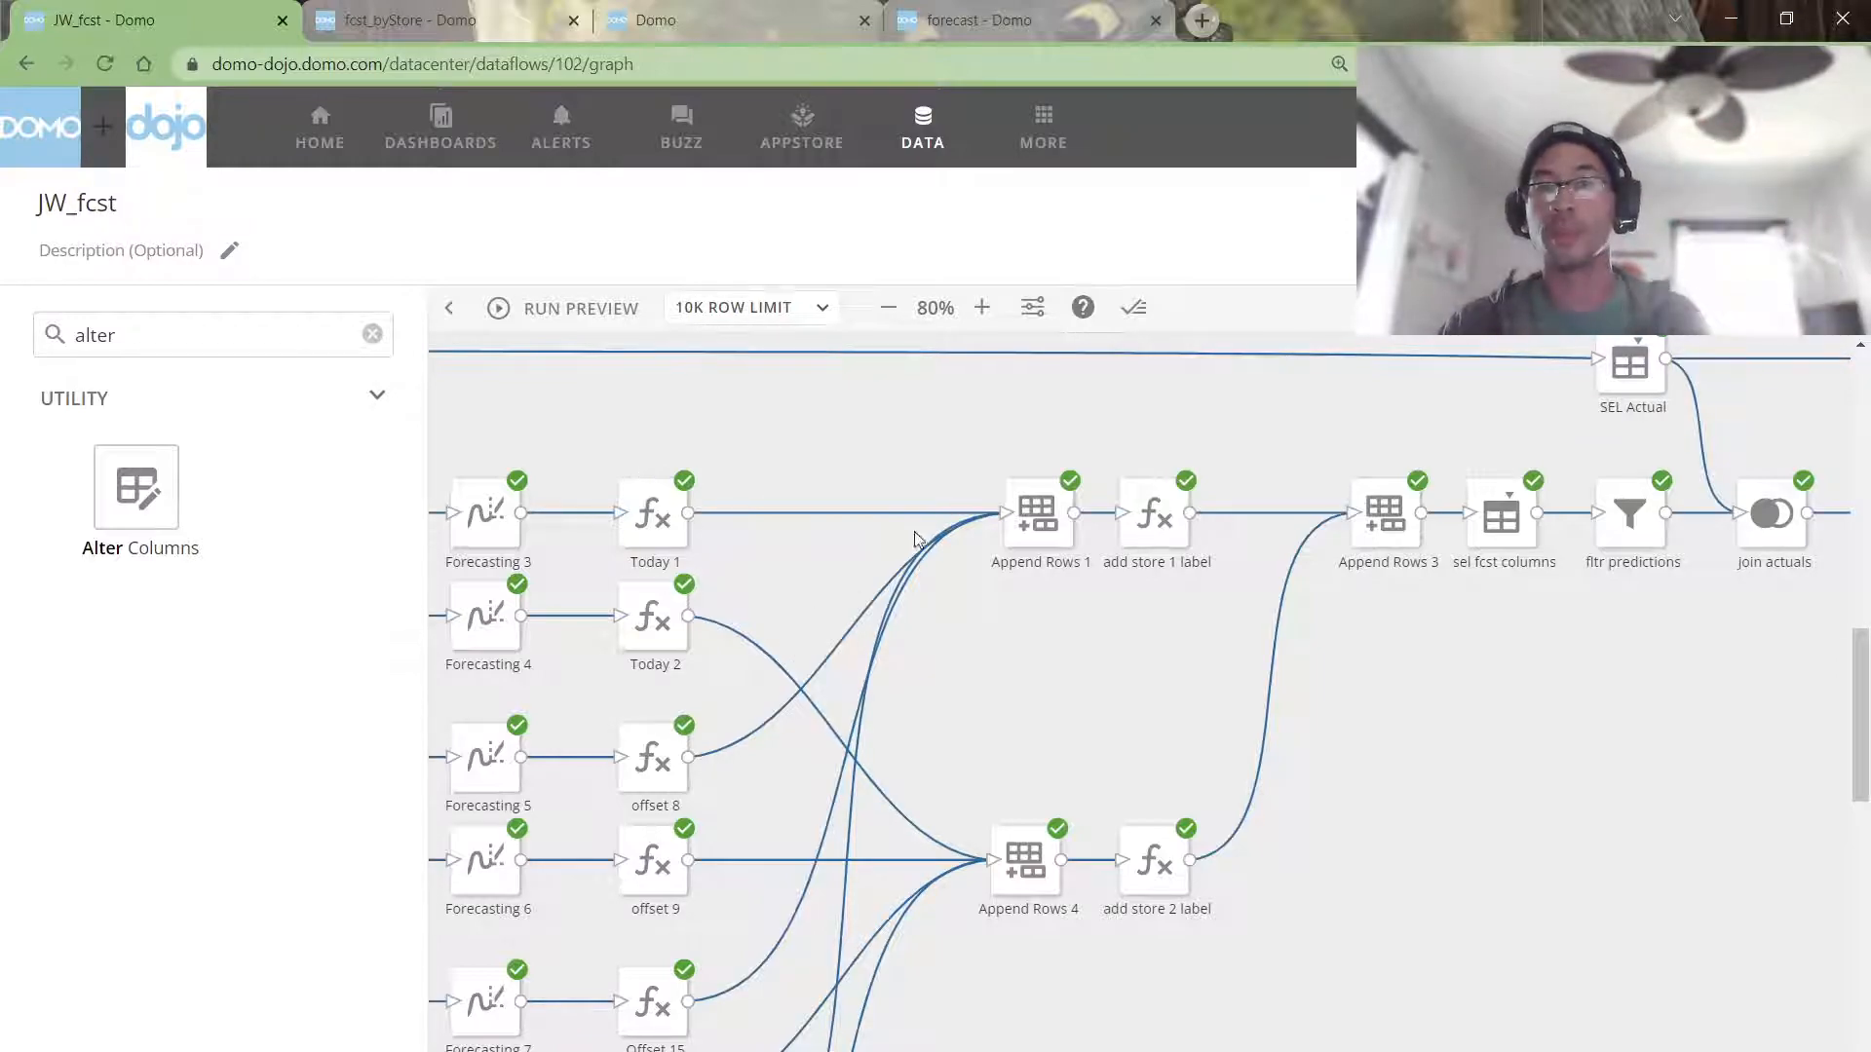
click(1185, 889)
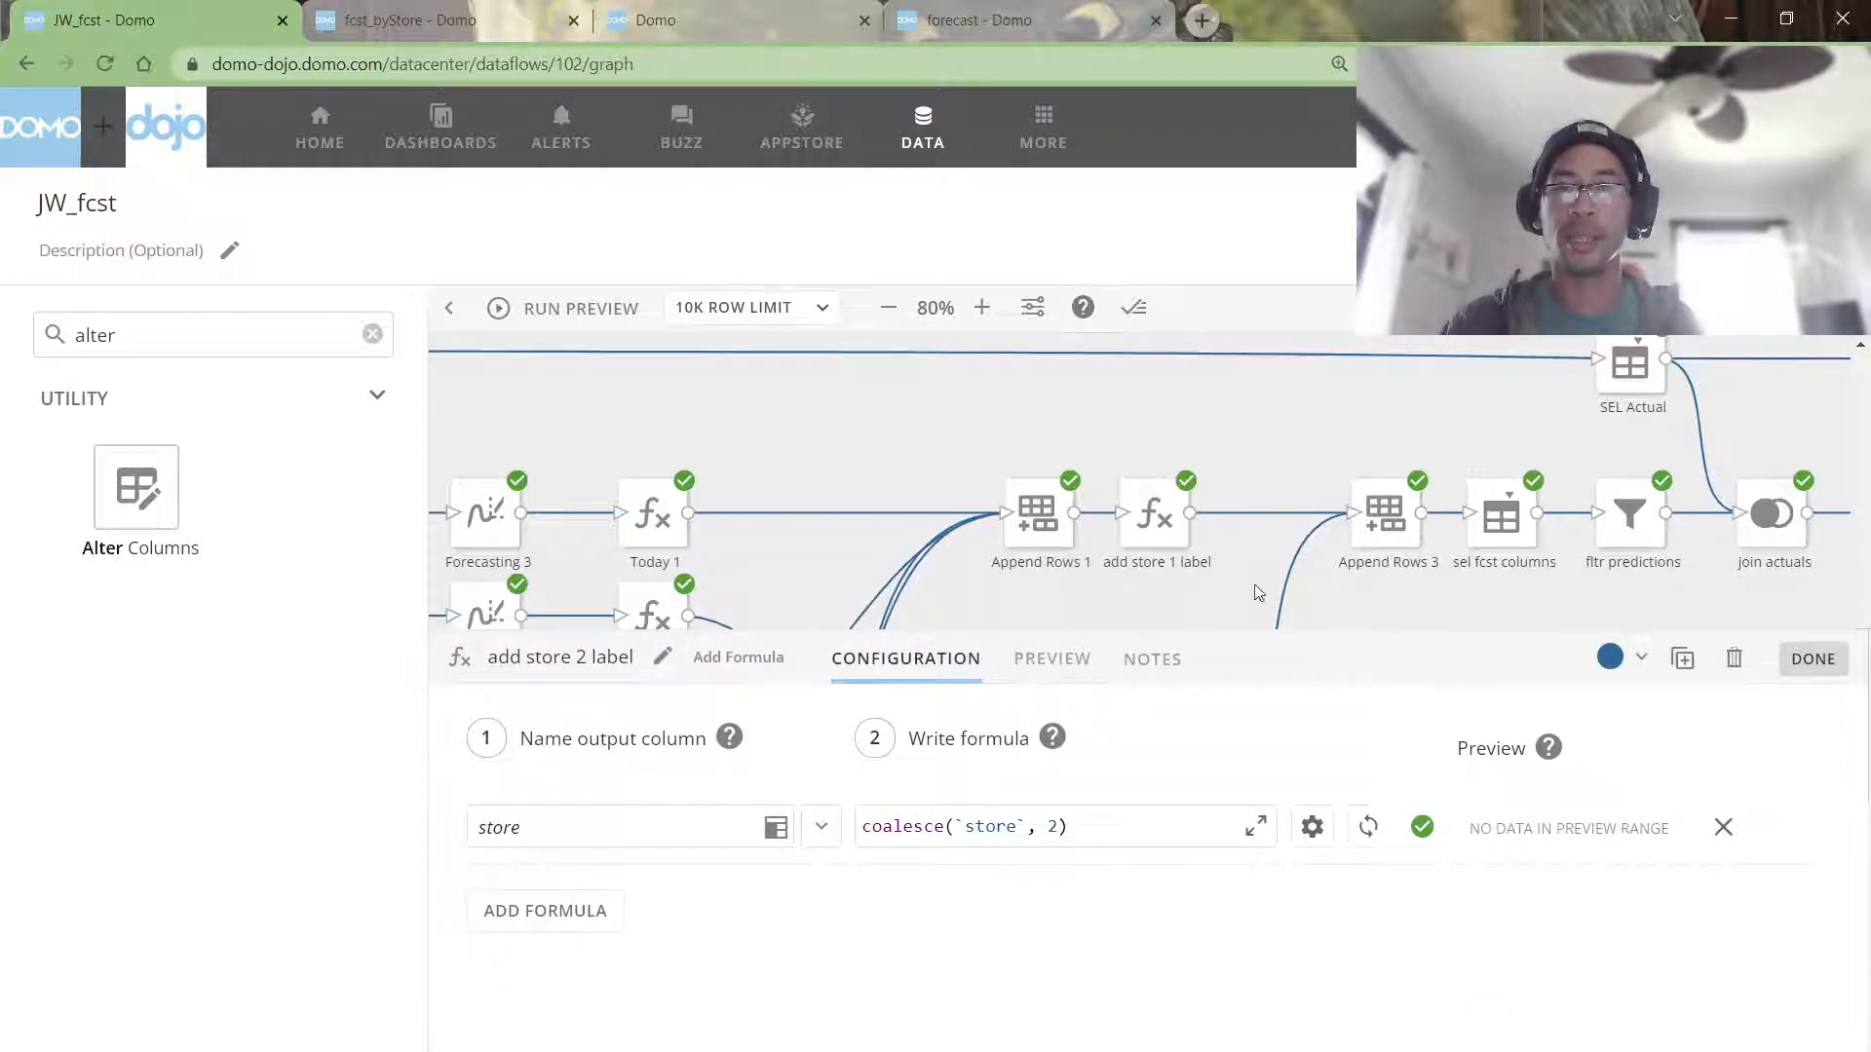
click(1500, 515)
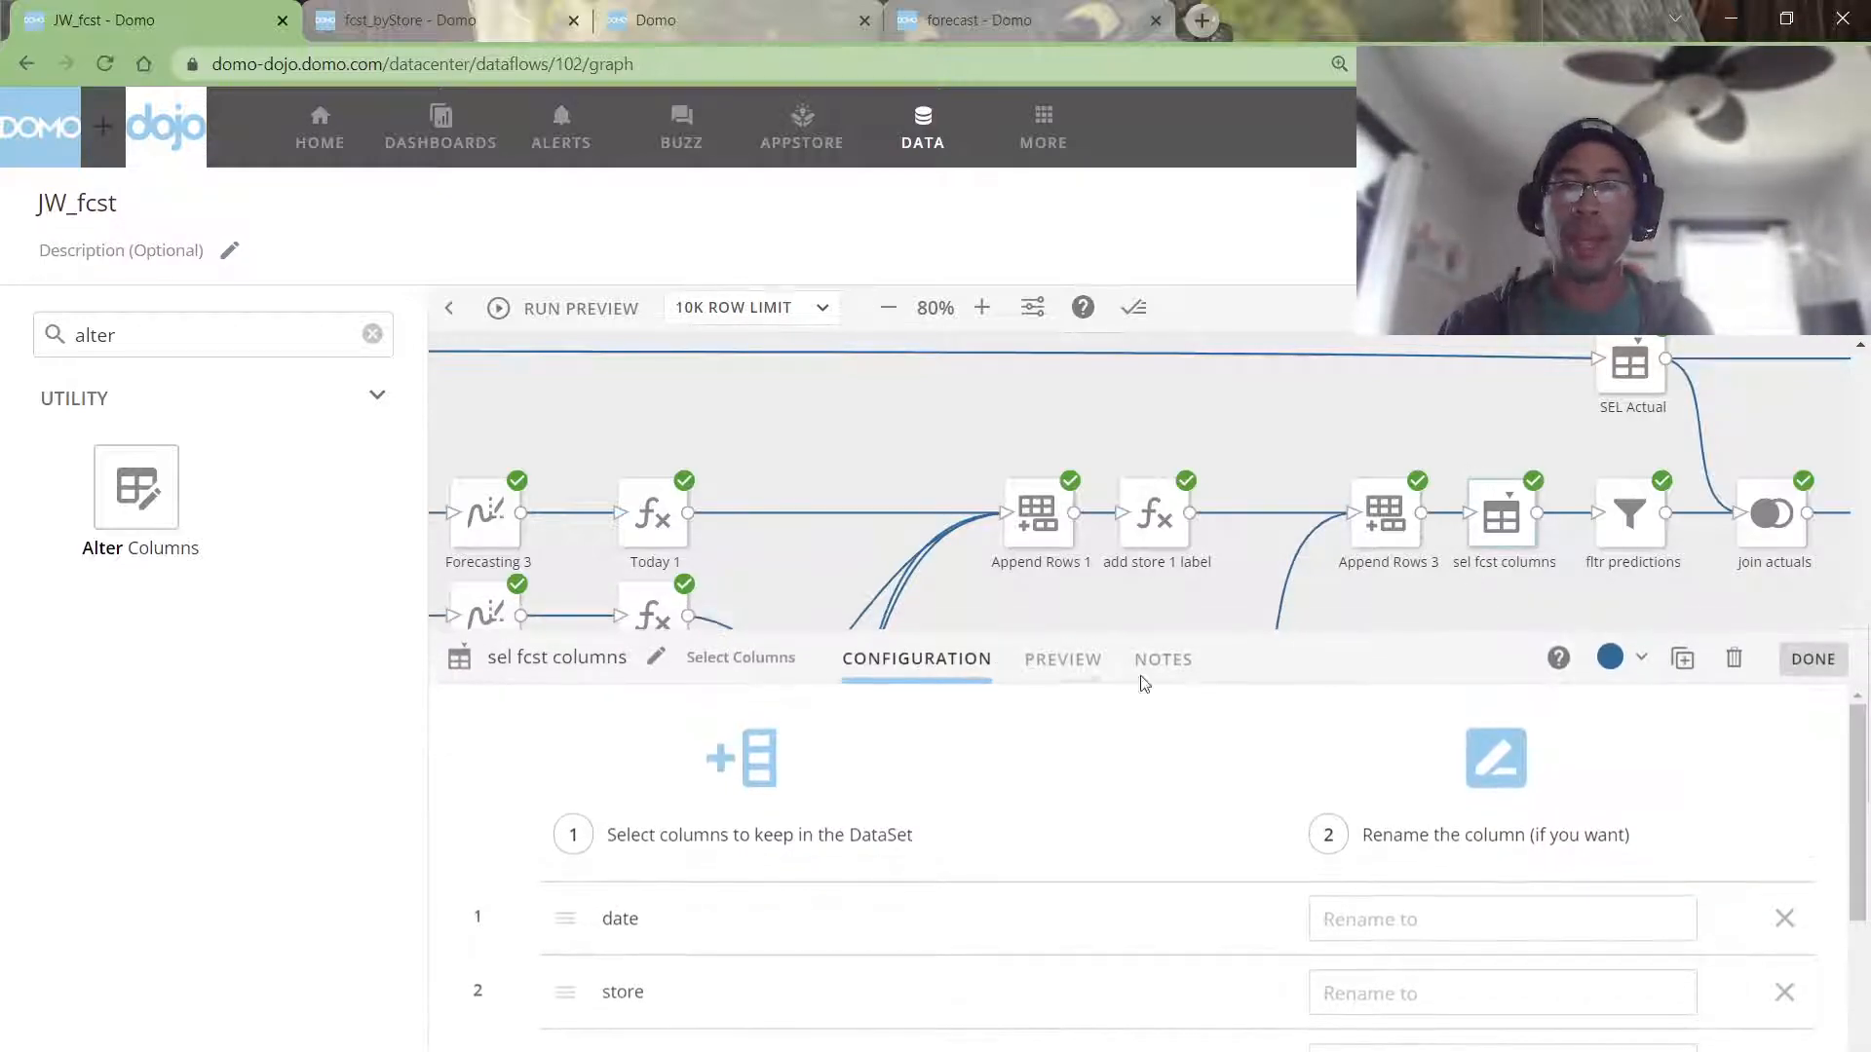
click(1635, 541)
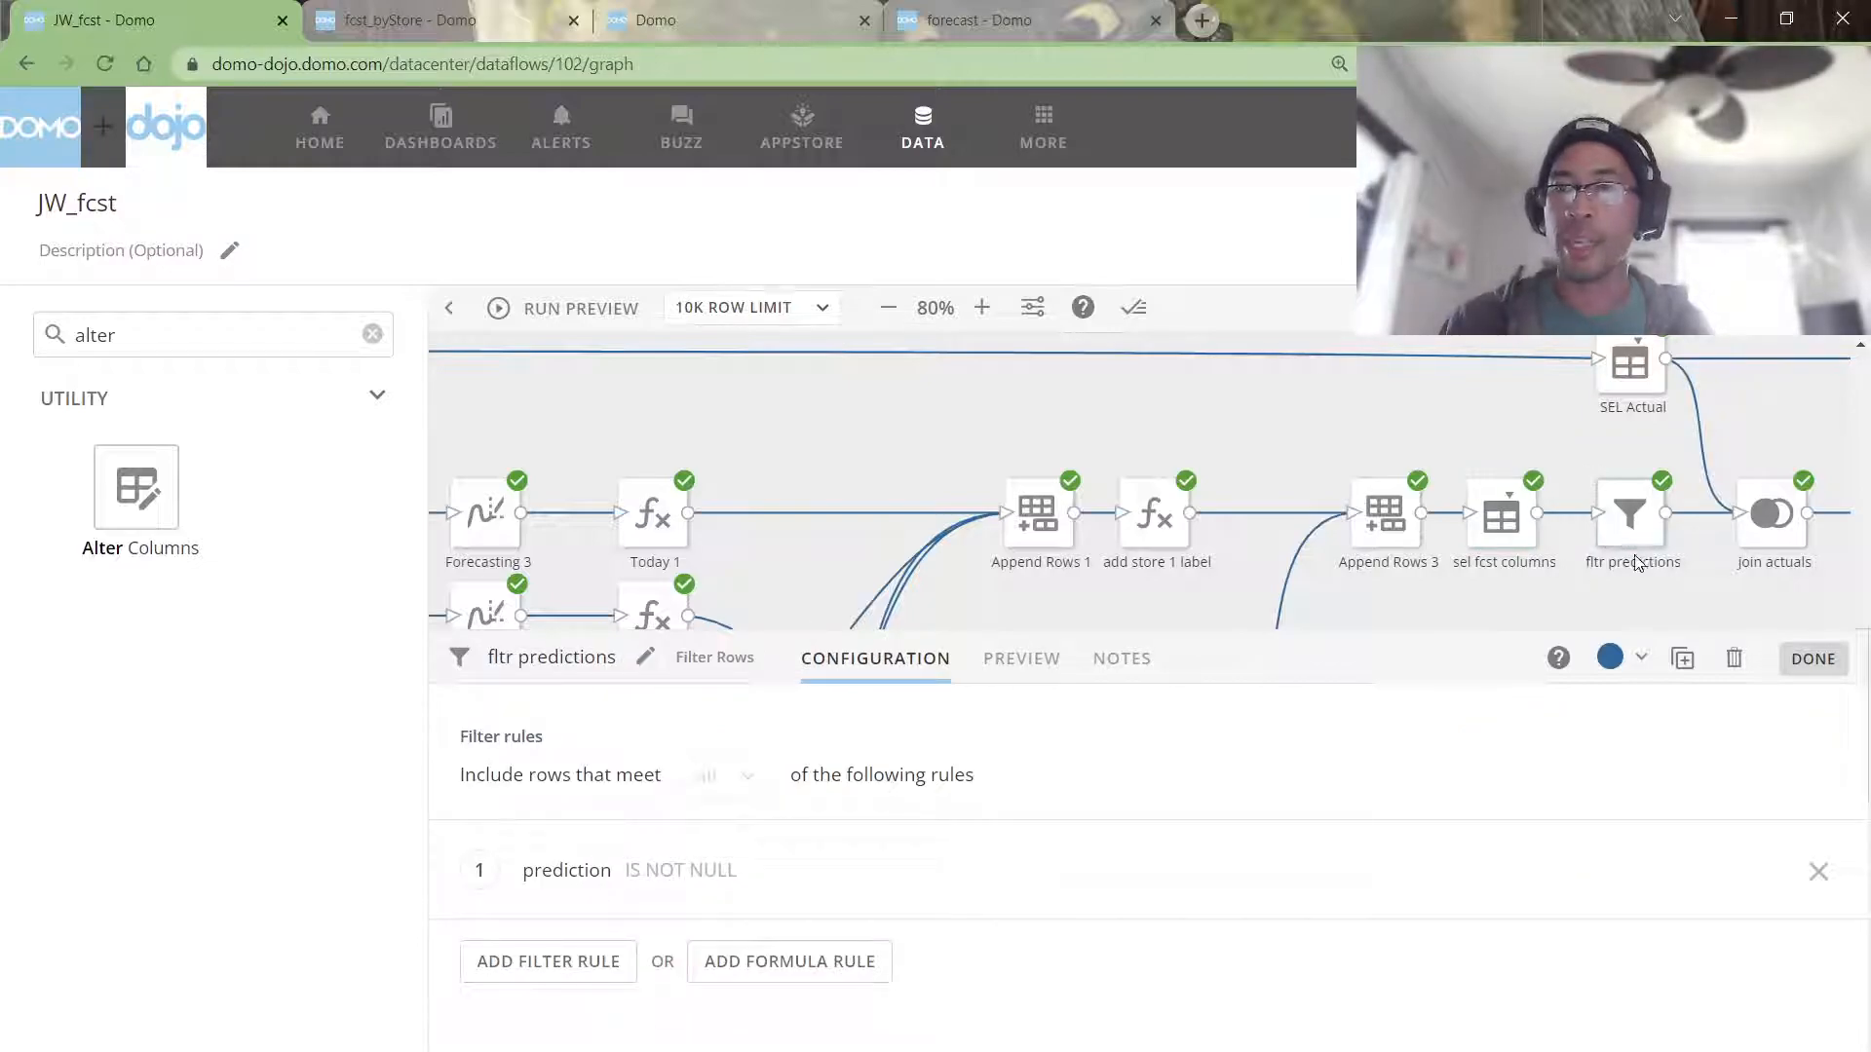
Step: Preview the fltr predictions data and compare the first row's date, Forecast_Date and prediction values
click(1008, 659)
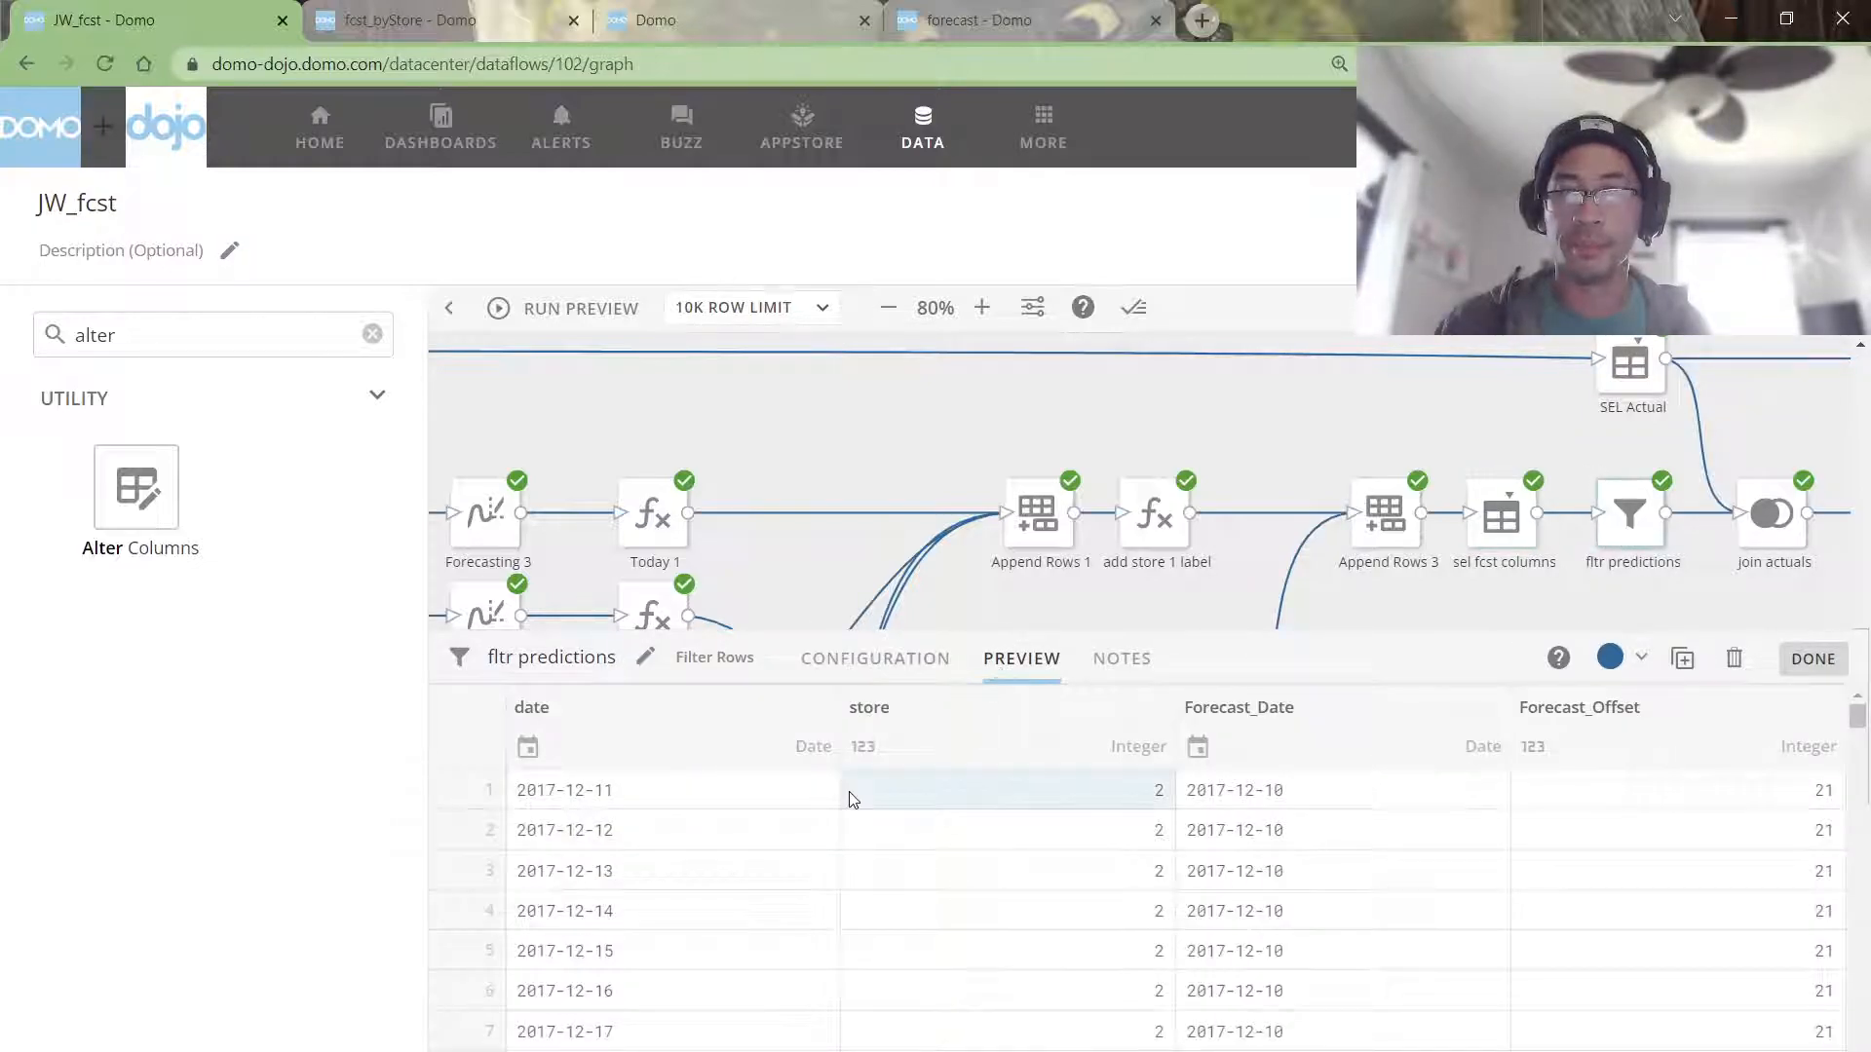
click(644, 812)
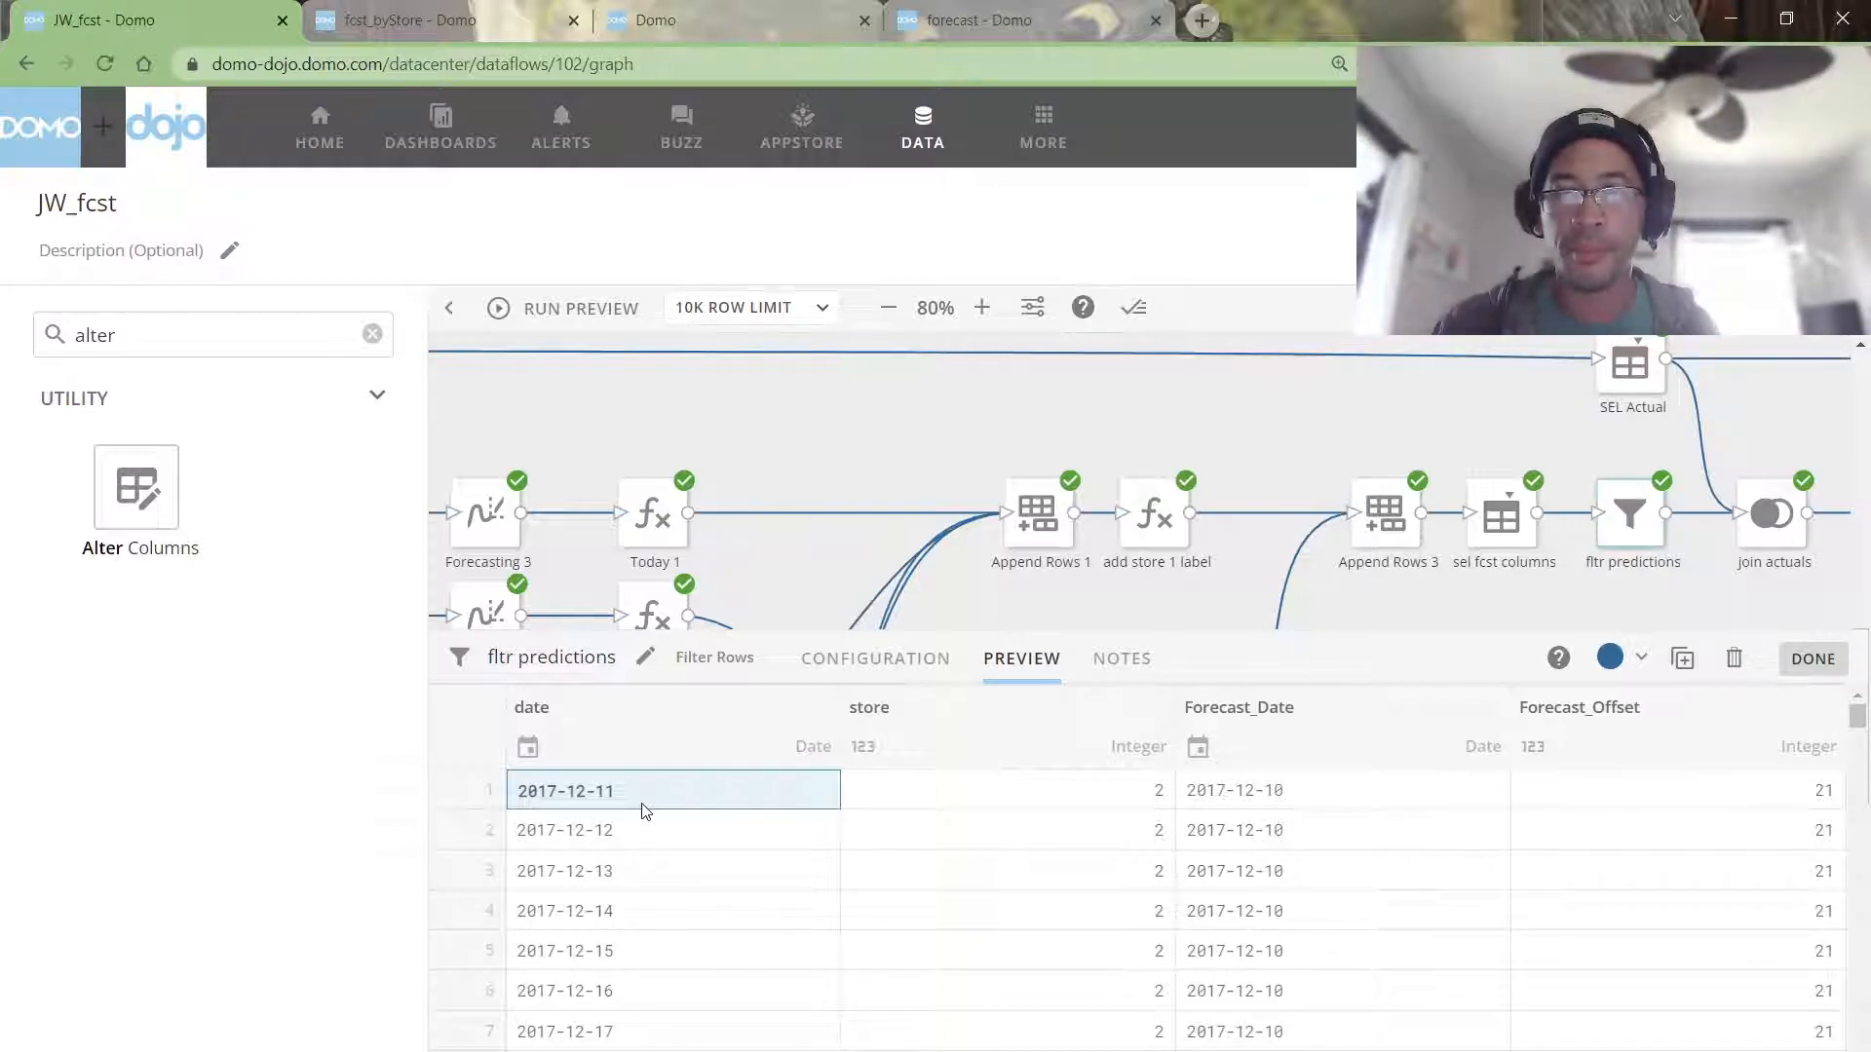
click(1294, 801)
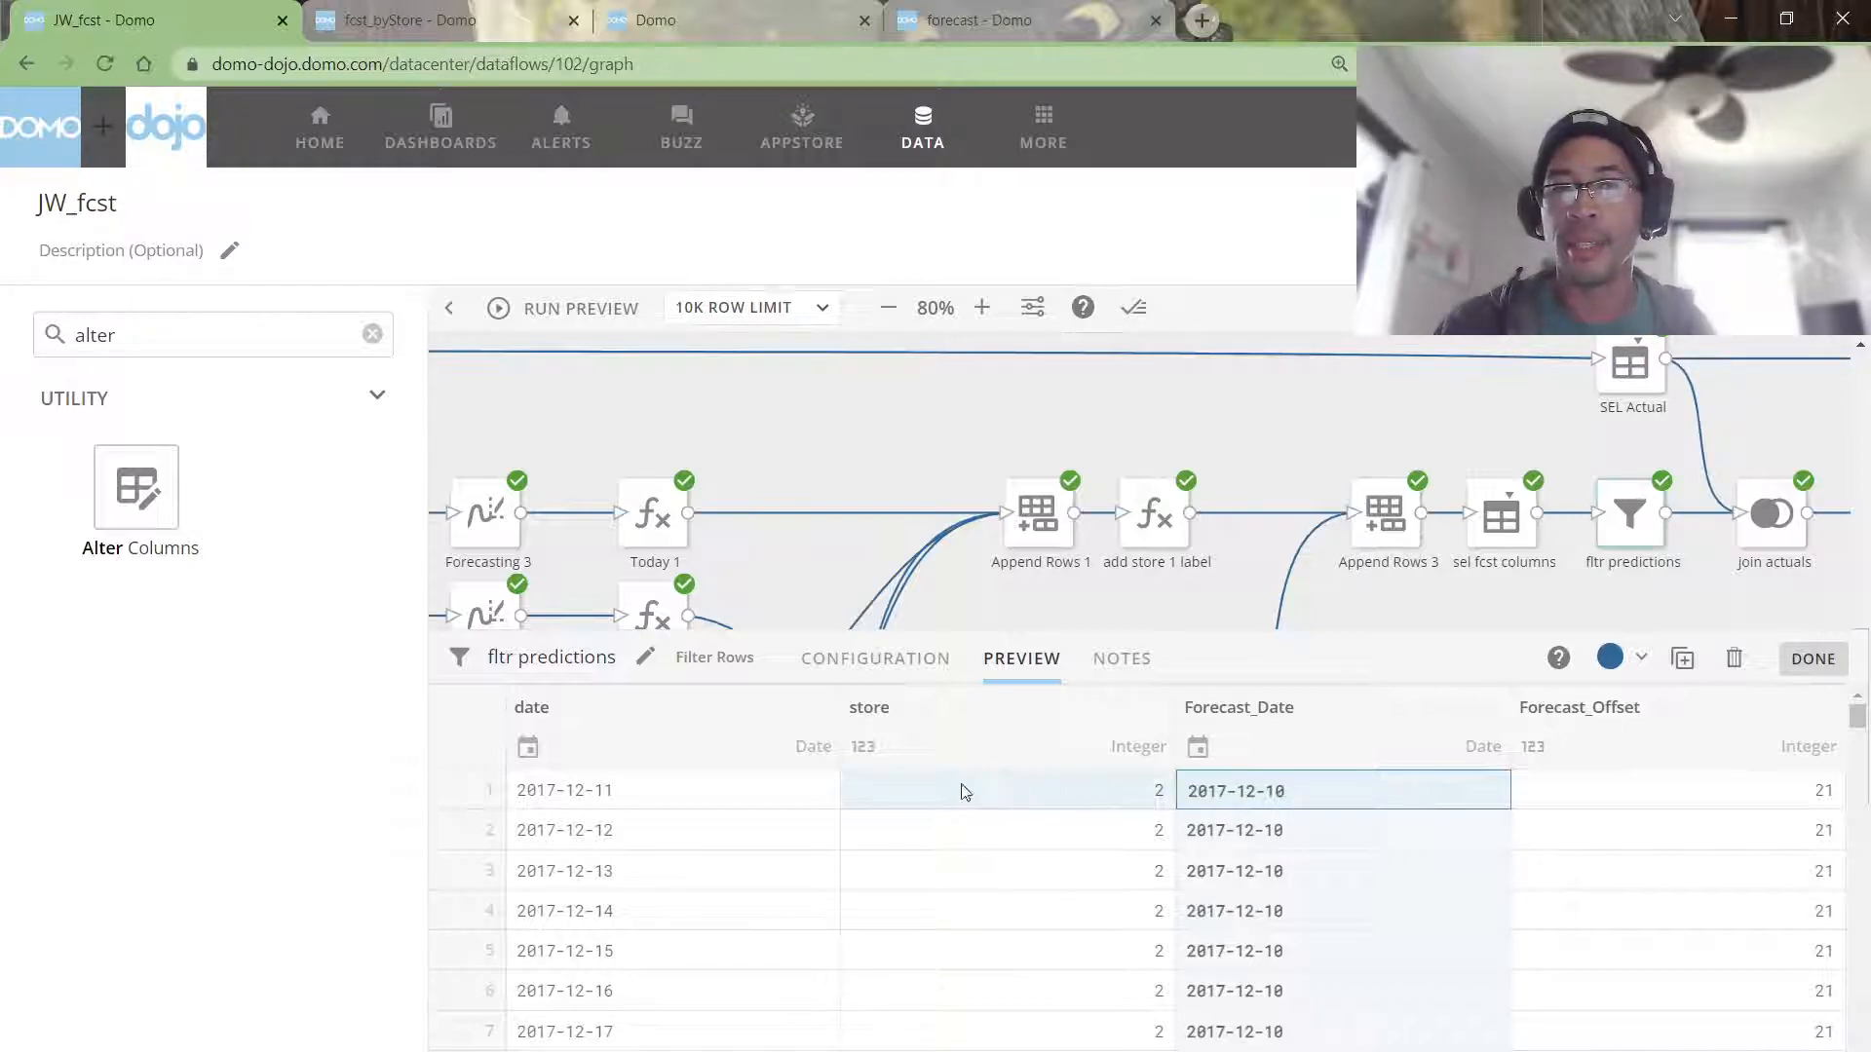
click(737, 801)
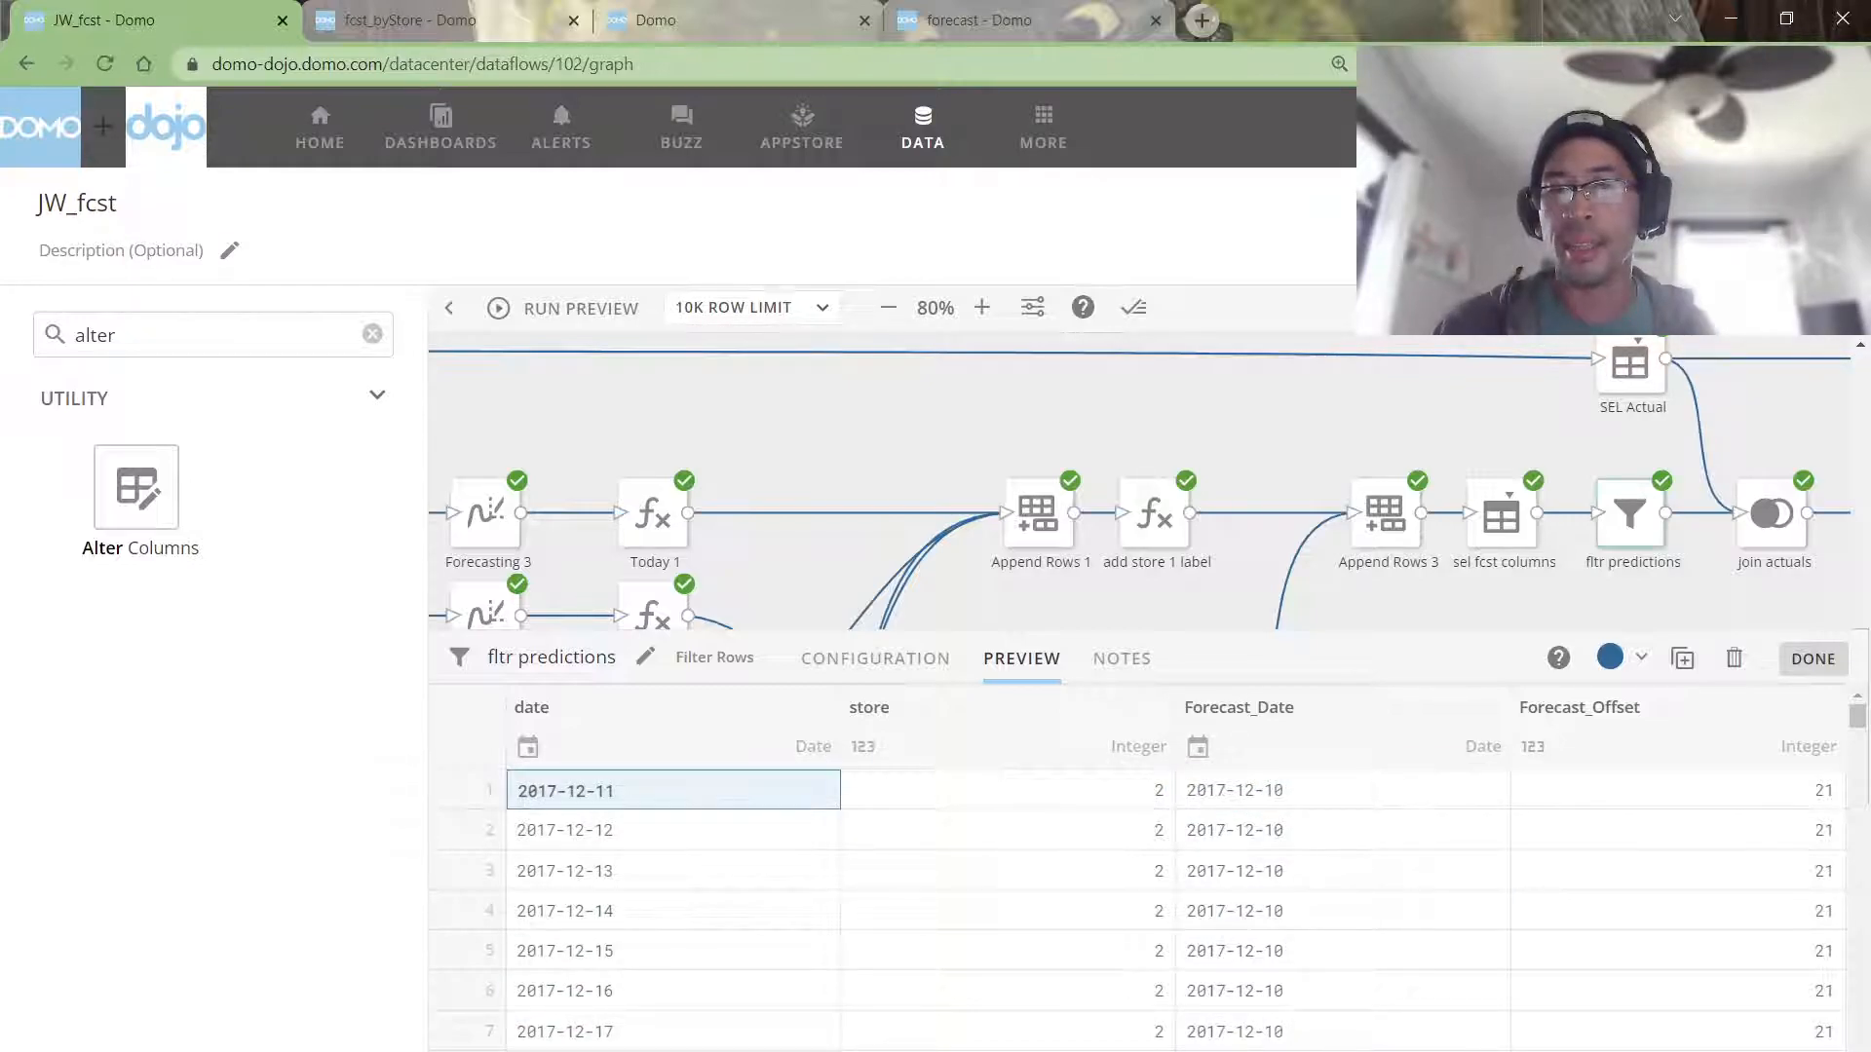
scroll(1140, 877, right, 5)
scroll(1208, 906, right, 4)
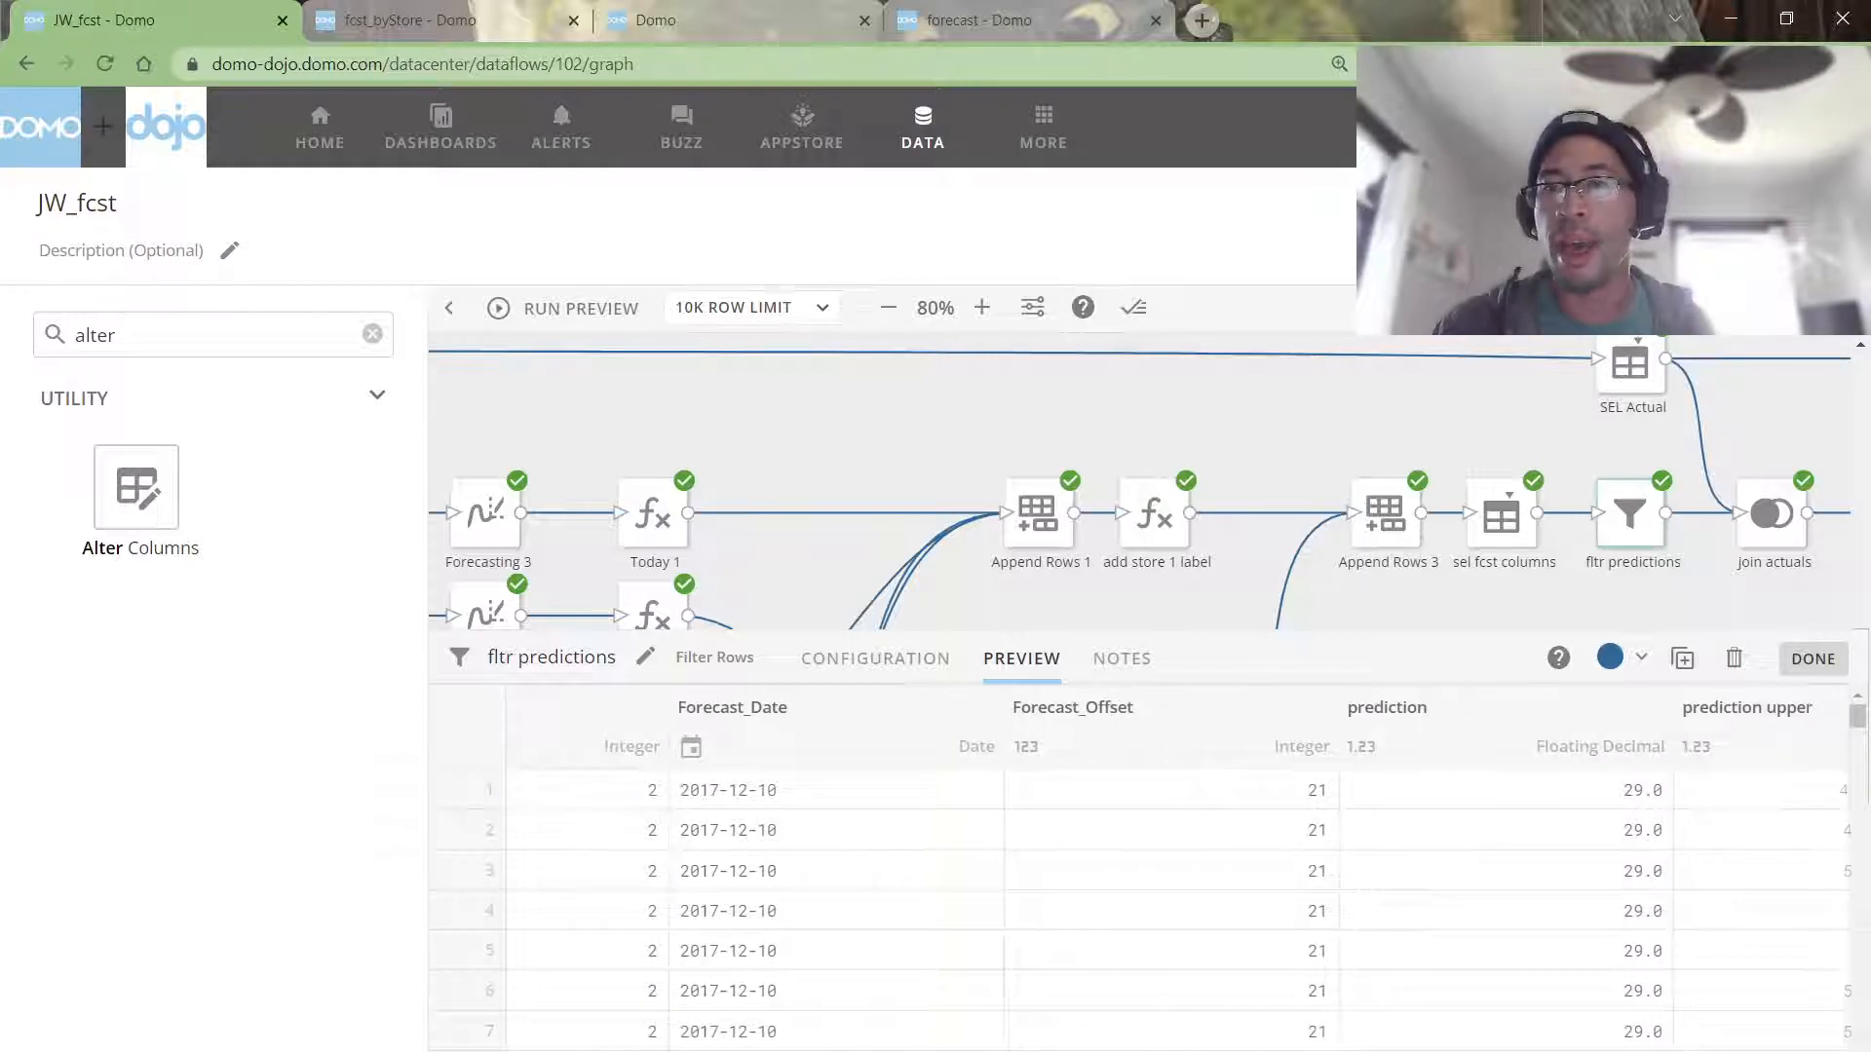
click(1337, 805)
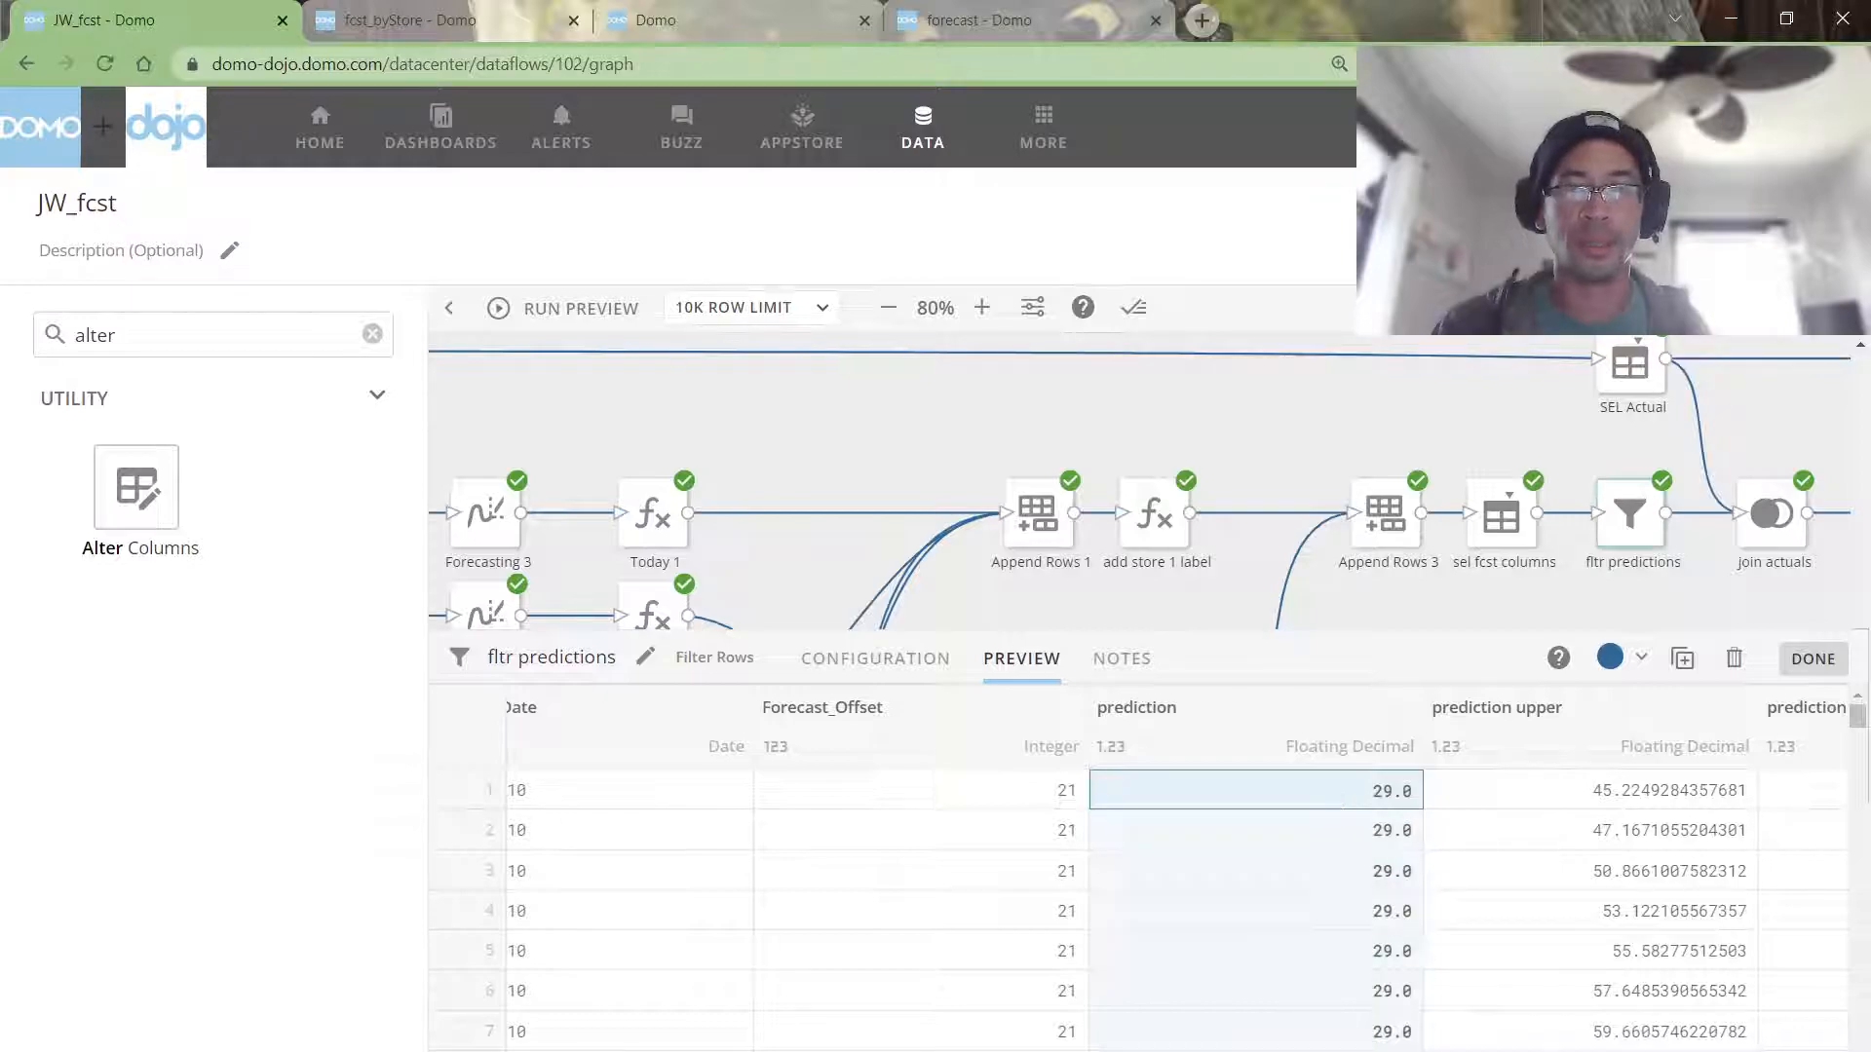
scroll(1184, 877, left, 8)
click(1188, 810)
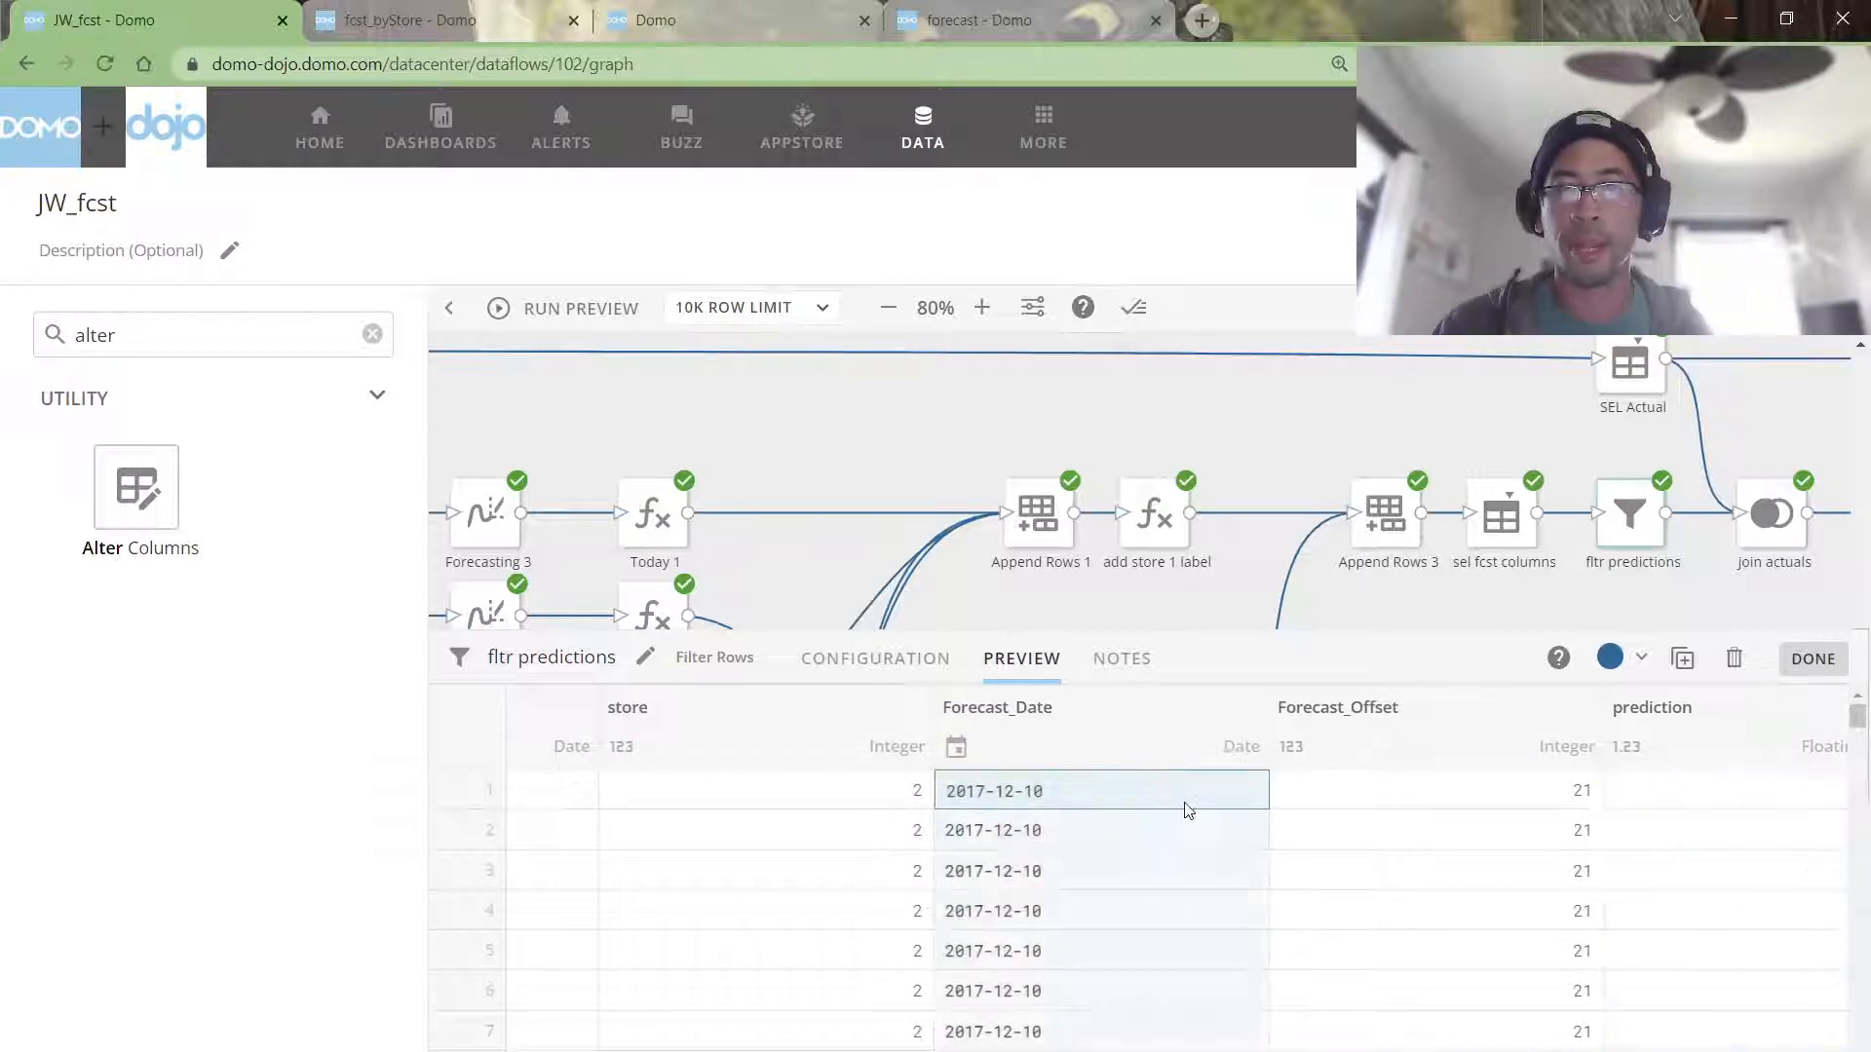
Step: Examine further rows of the fltr predictions preview, comparing Forecast_Date, Forecast_Offset and prediction values across the different offsets
scroll(1187, 809, down, 6)
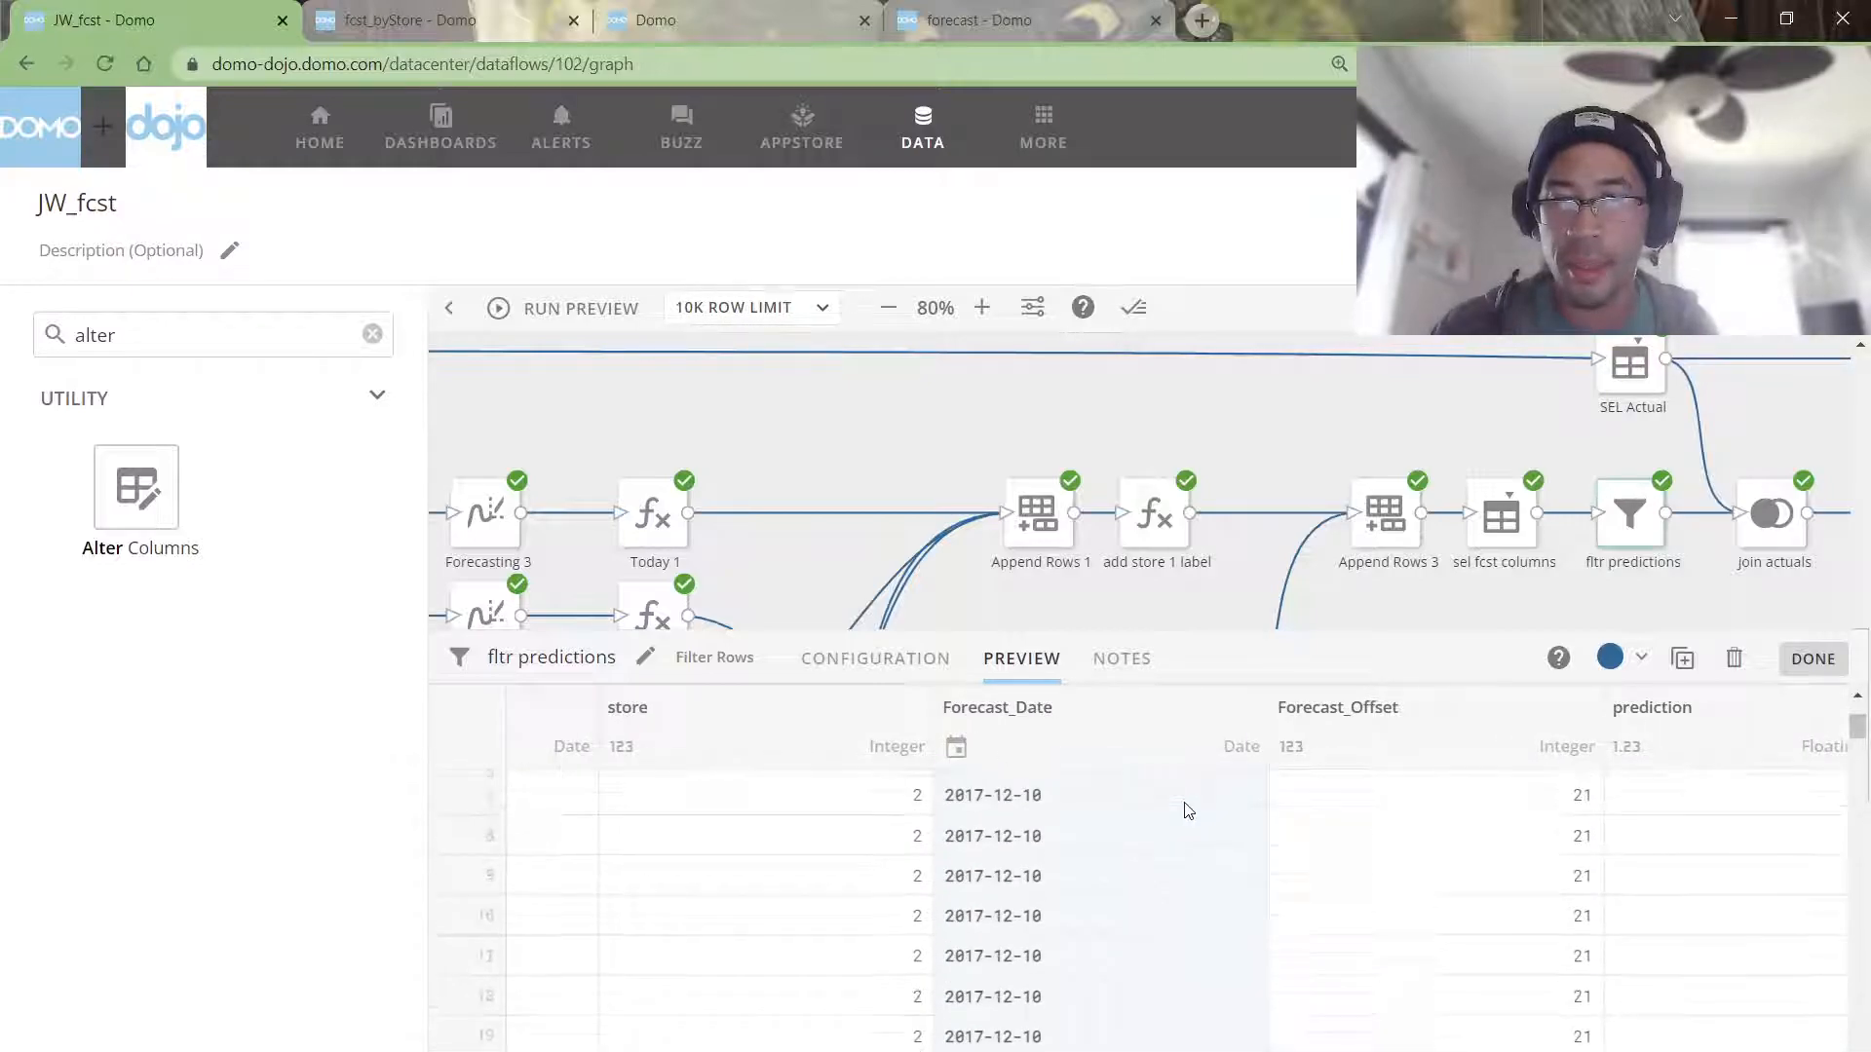
scroll(1145, 822, up, 2)
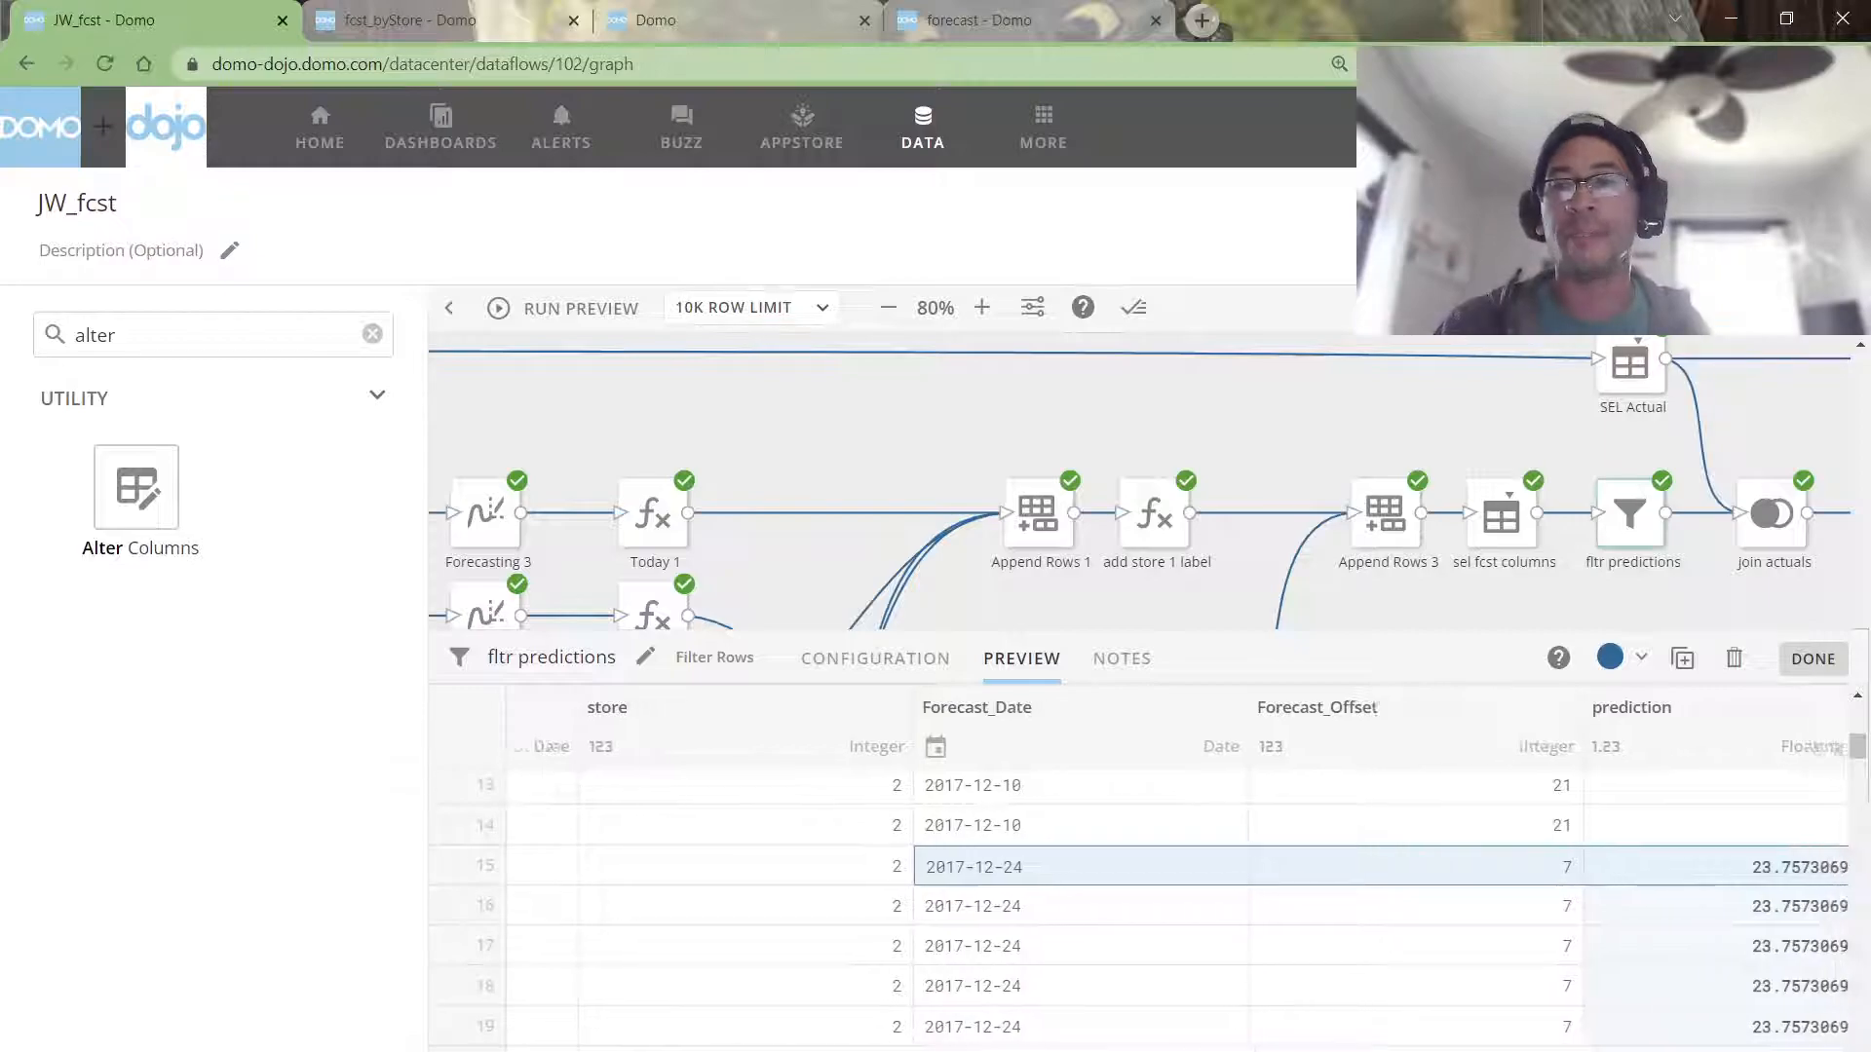
scroll(1286, 1008, right, 3)
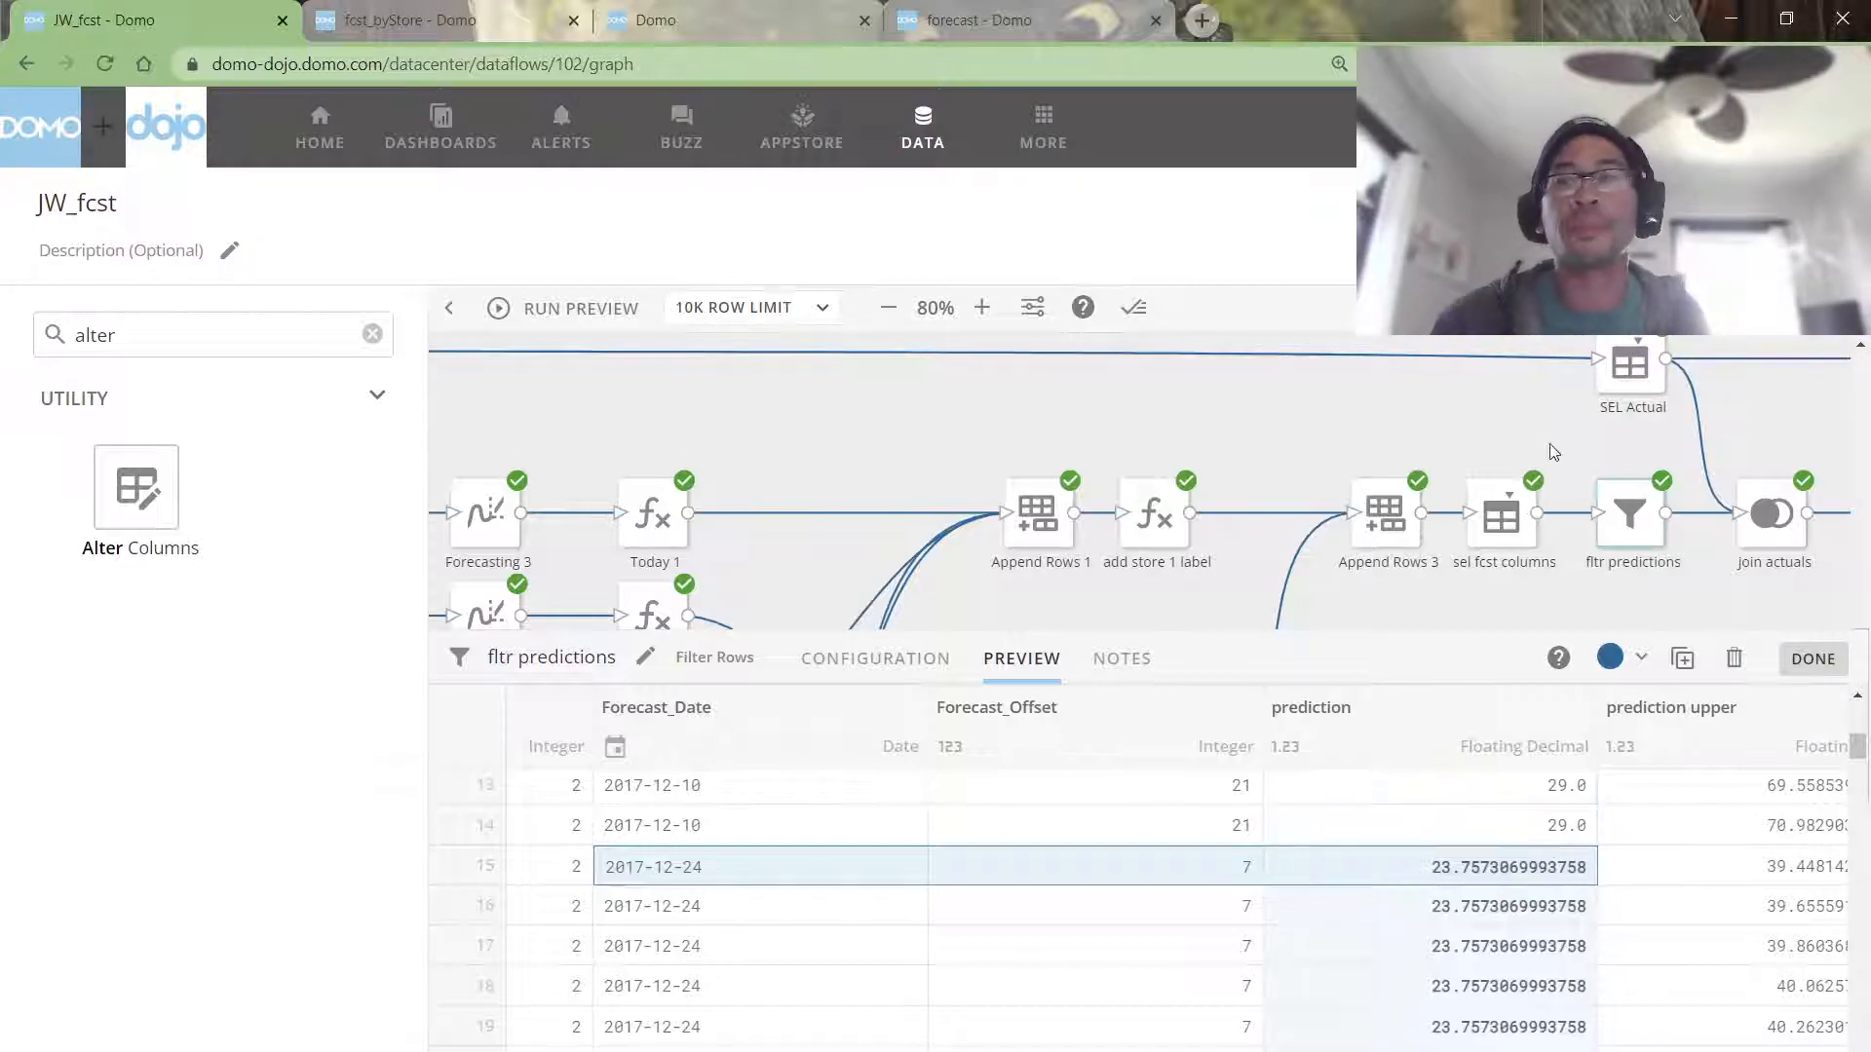
Step: Preview the join actuals output, compare Forecast_Date, offset, prediction and actuals for rows sharing a date, then close the preview
click(1626, 362)
click(1771, 513)
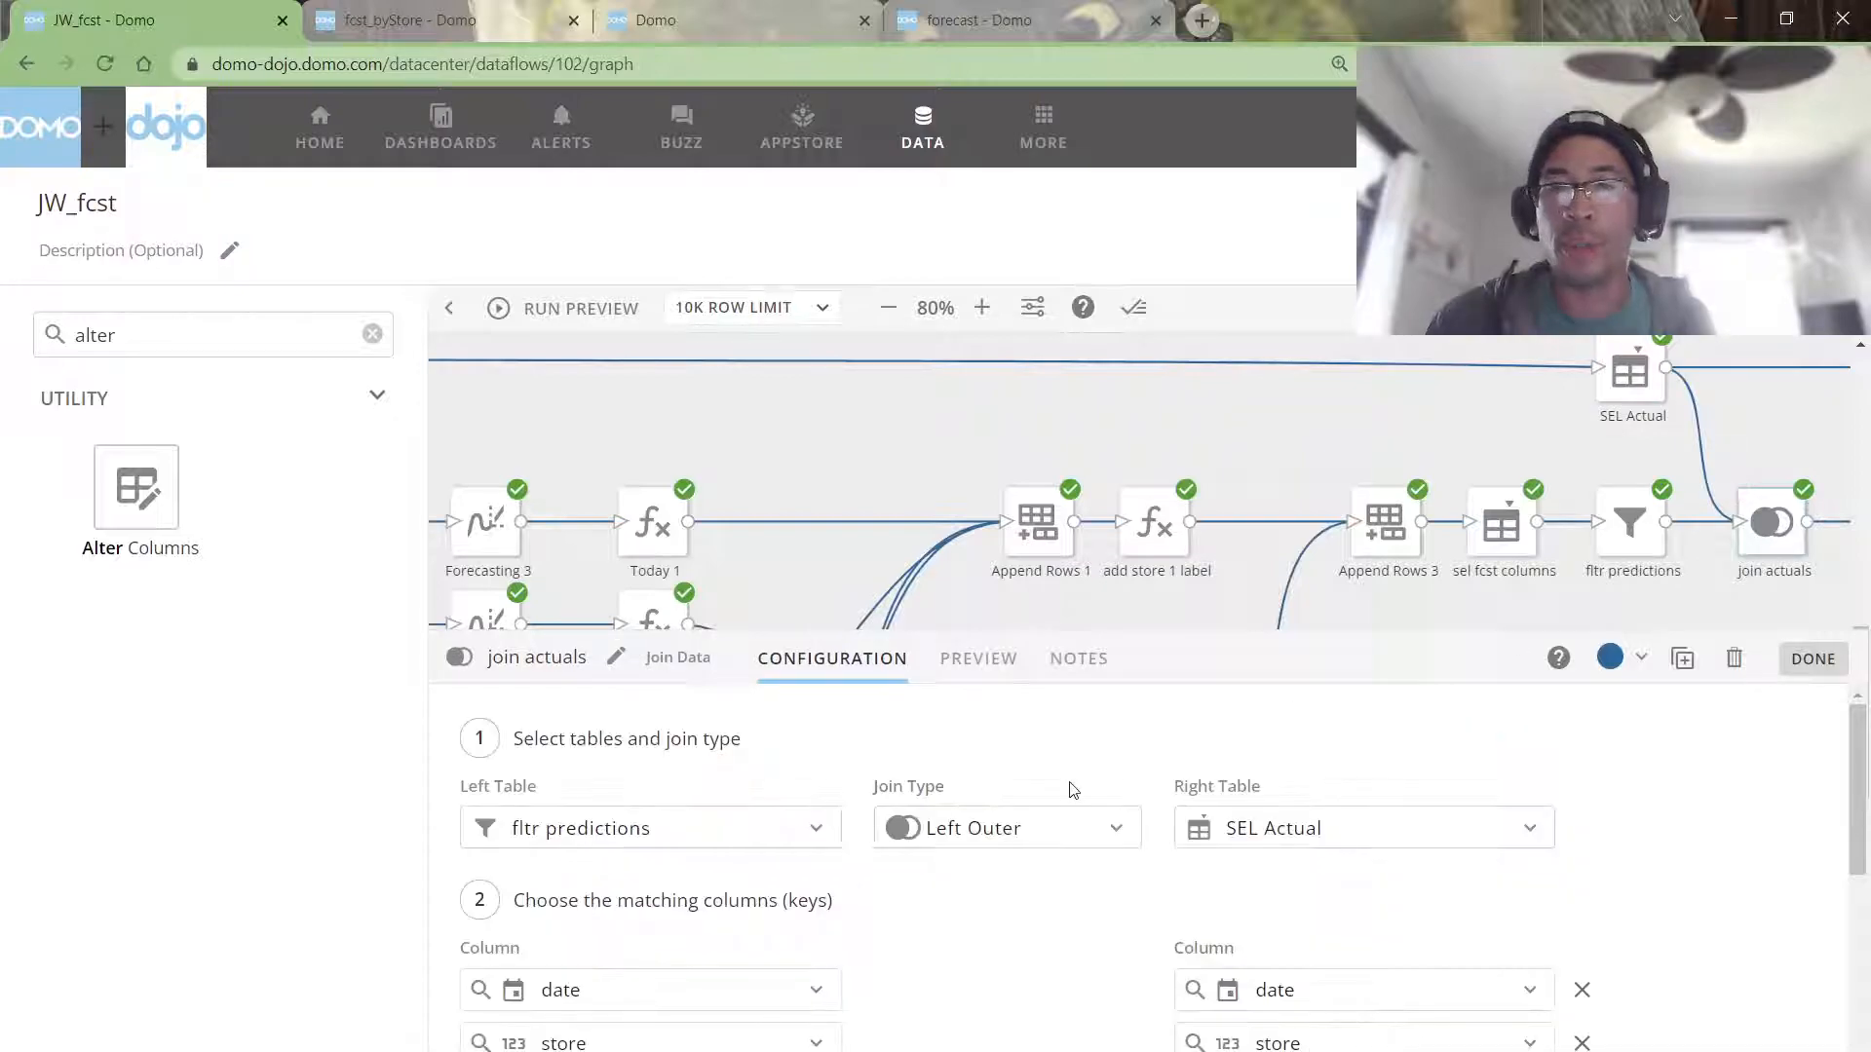
click(994, 680)
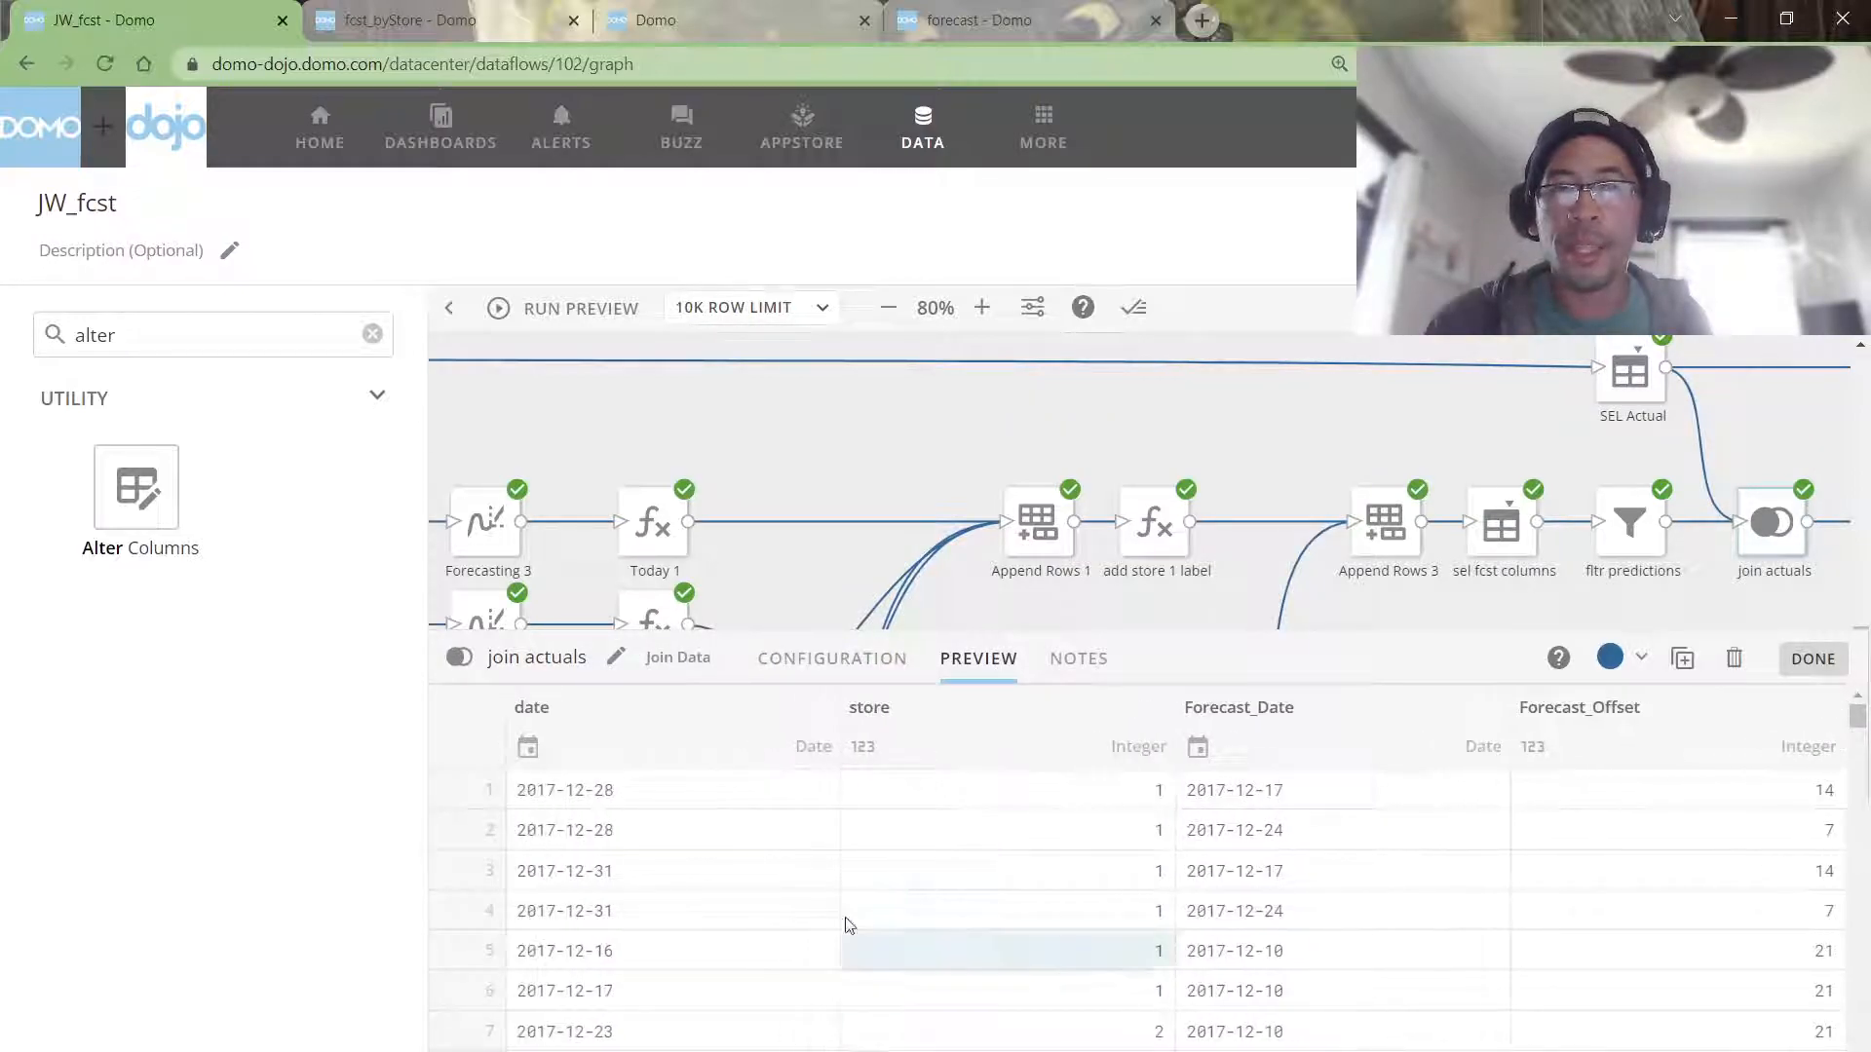
click(722, 797)
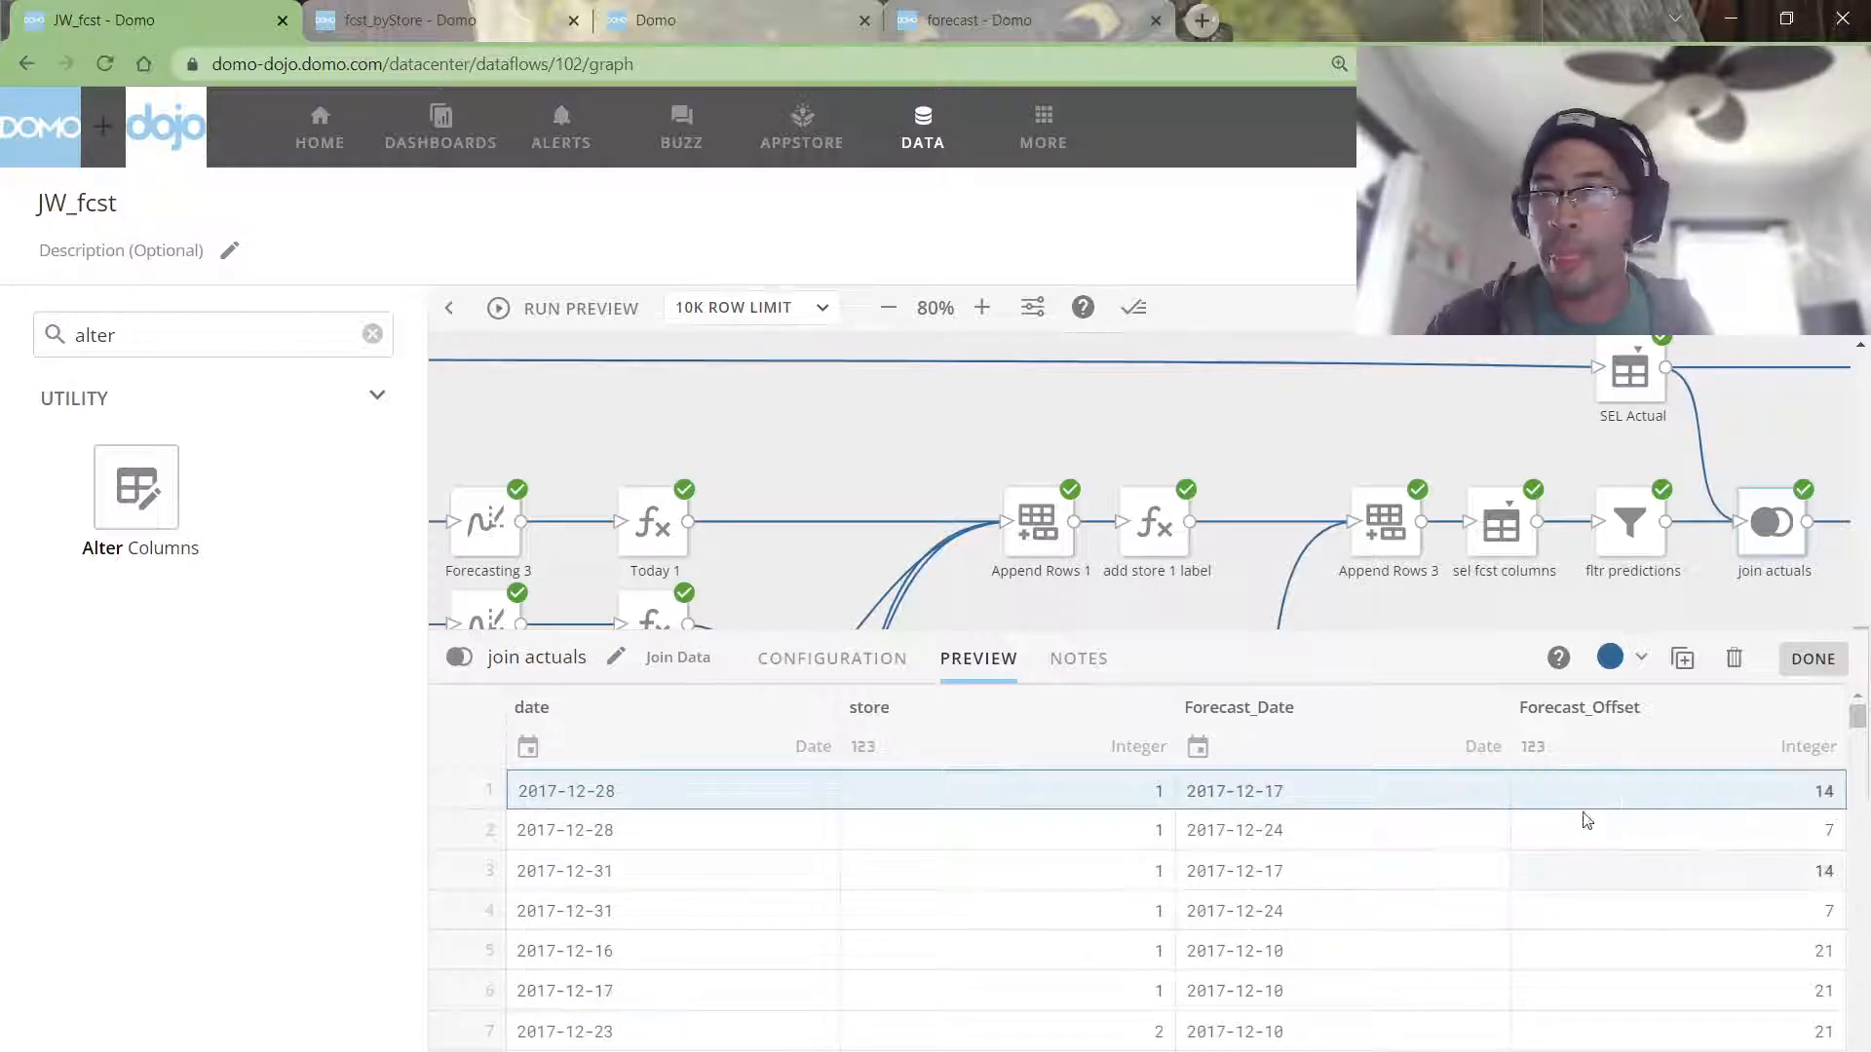
scroll(1120, 823, right, 3)
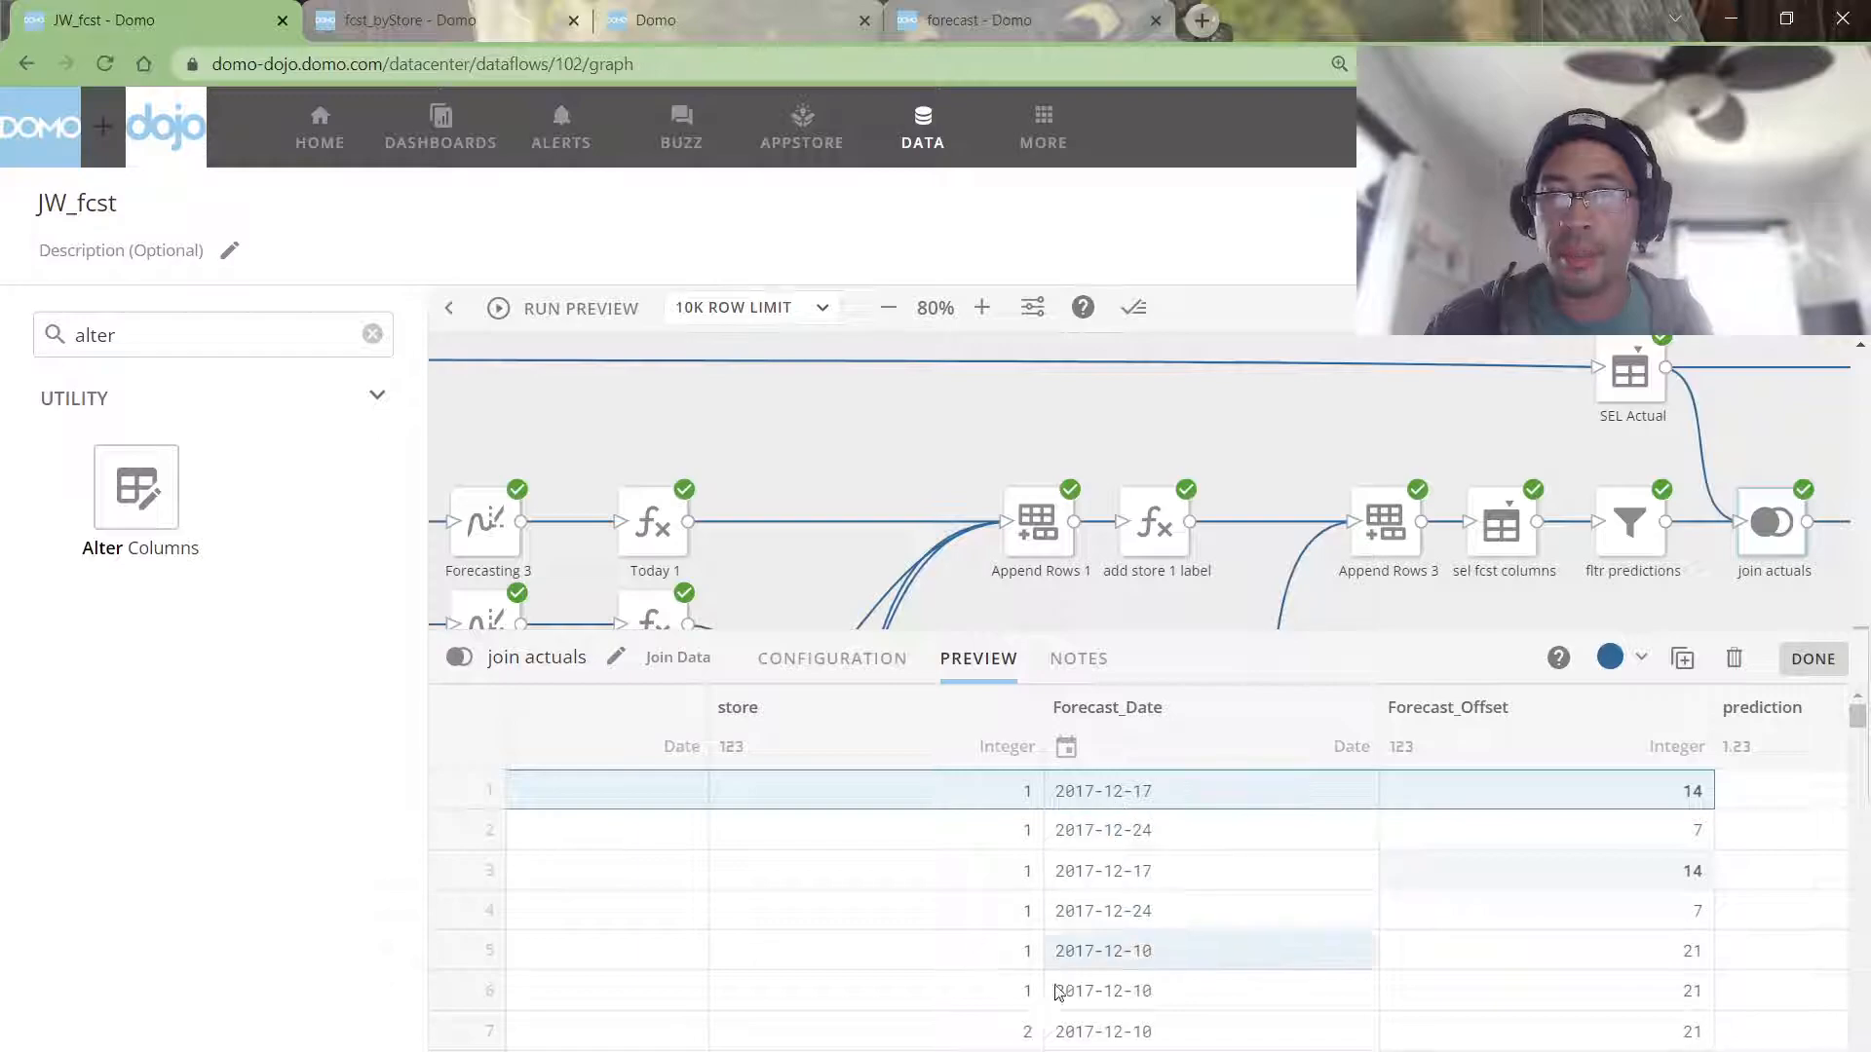
scroll(731, 867, left, 3)
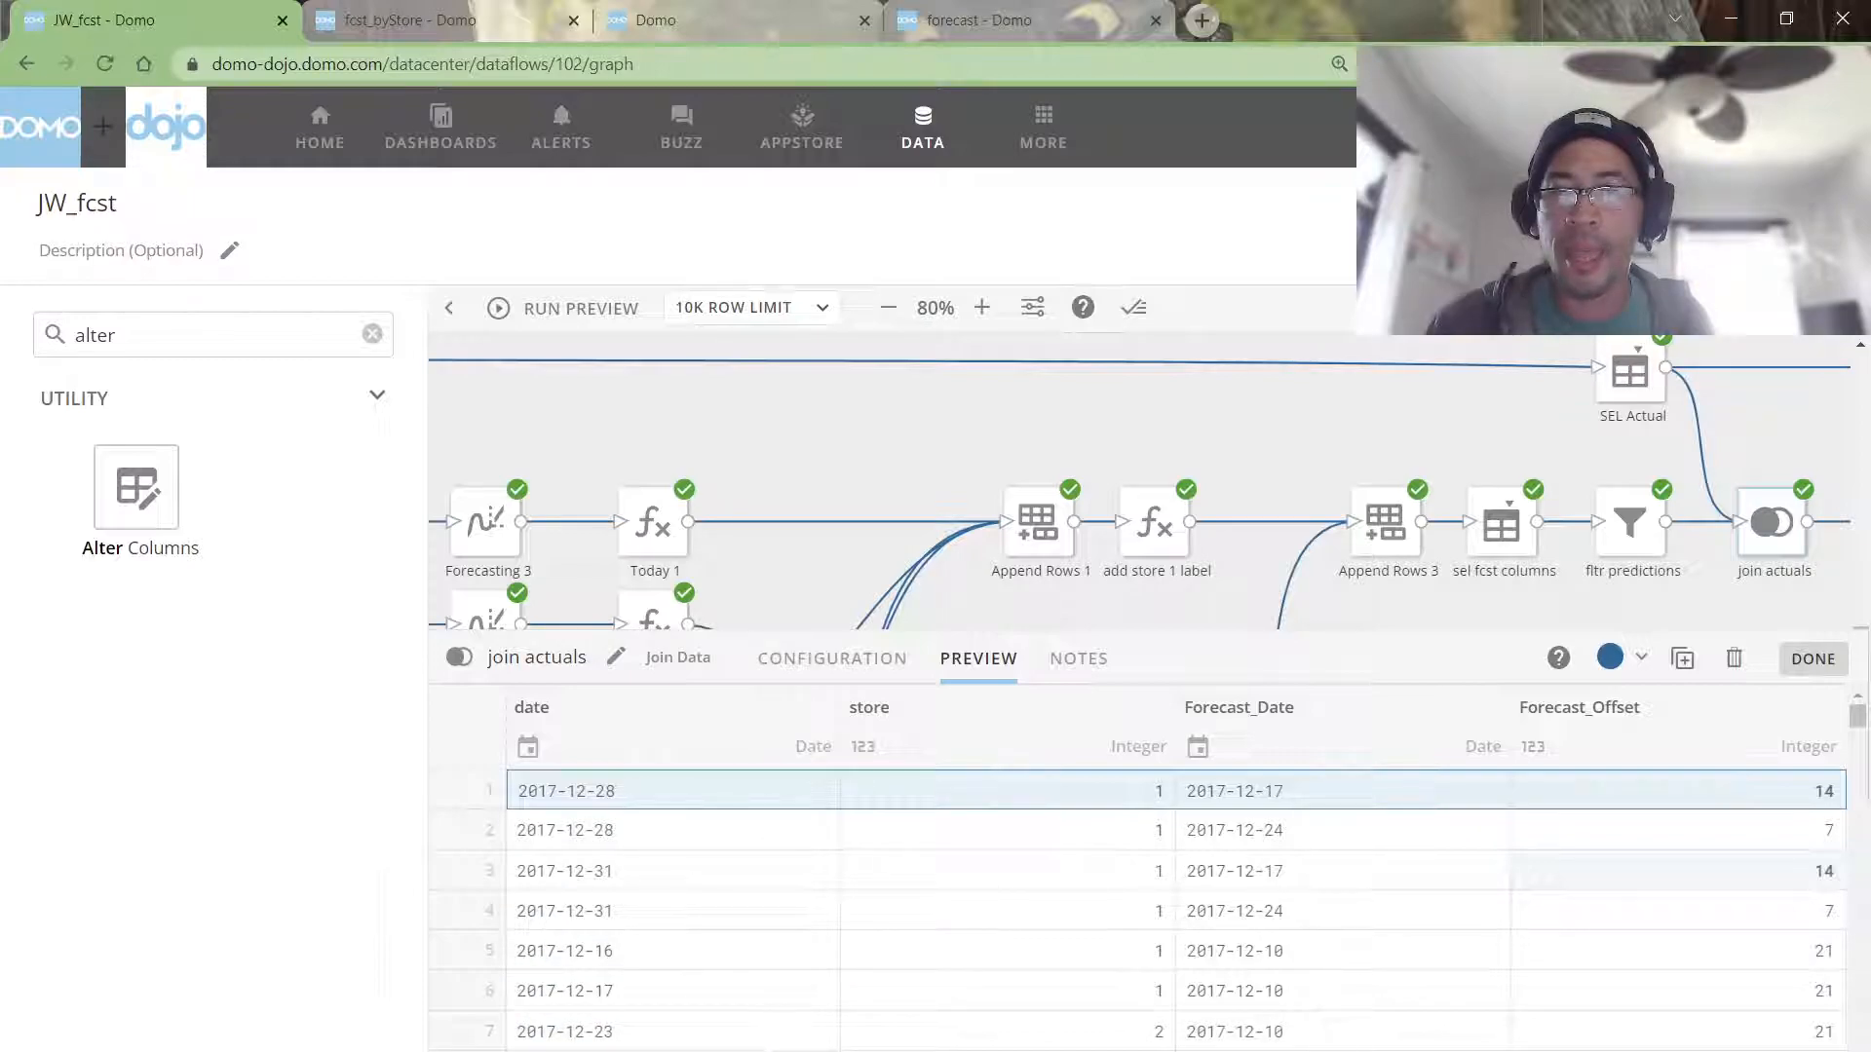
drag(770, 836, 1594, 792)
scroll(1582, 790, right, 5)
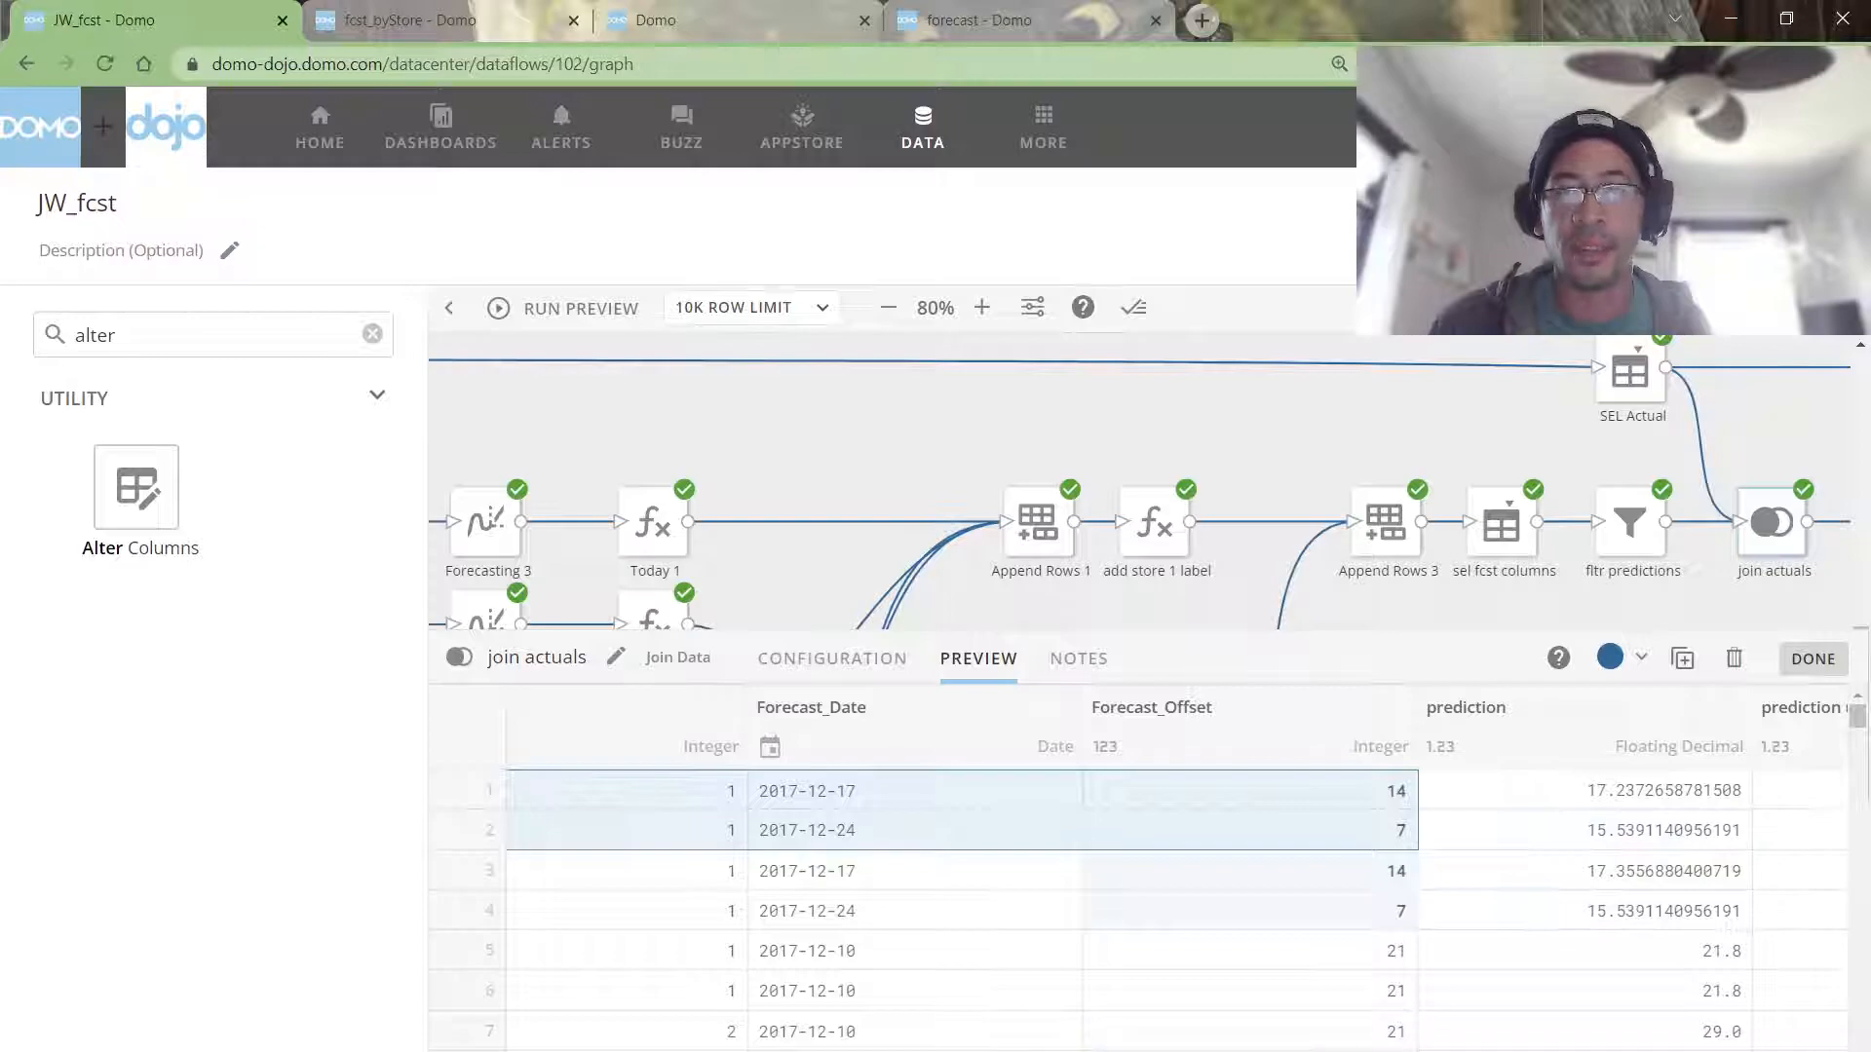
scroll(1179, 877, right, 6)
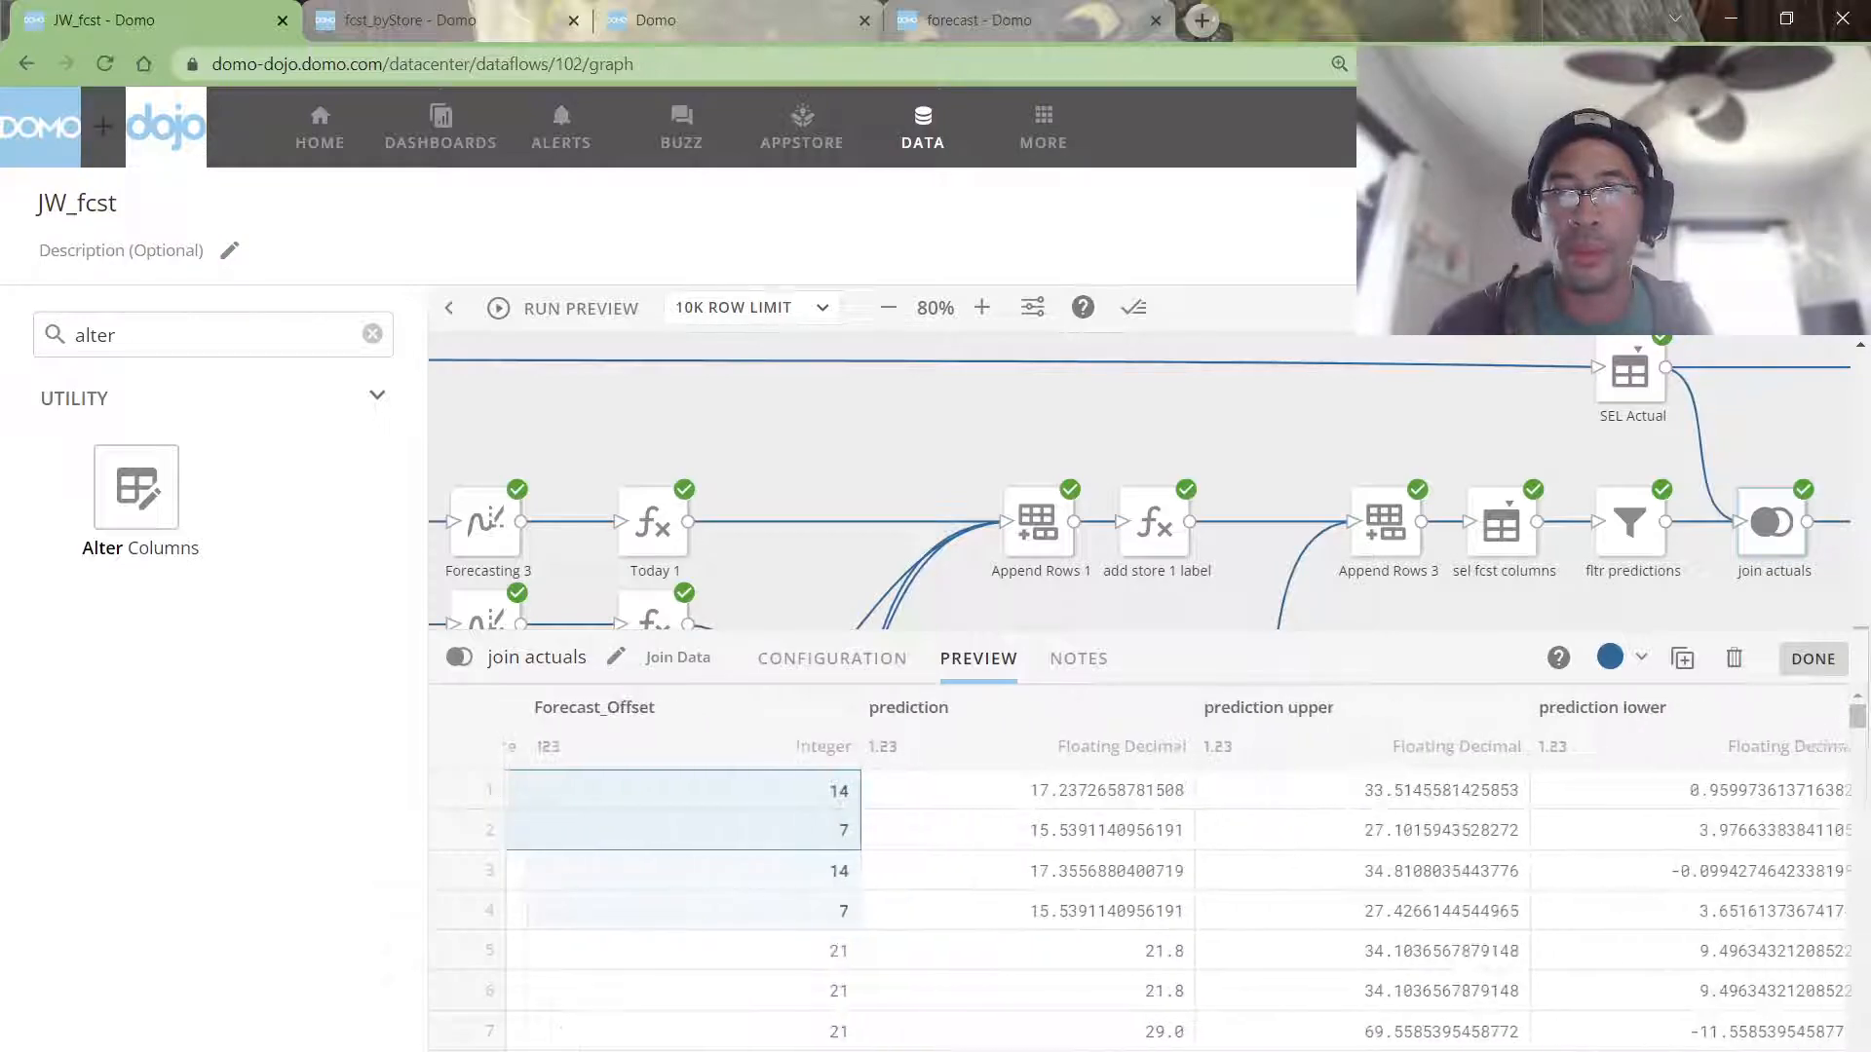
scroll(1176, 872, right, 3)
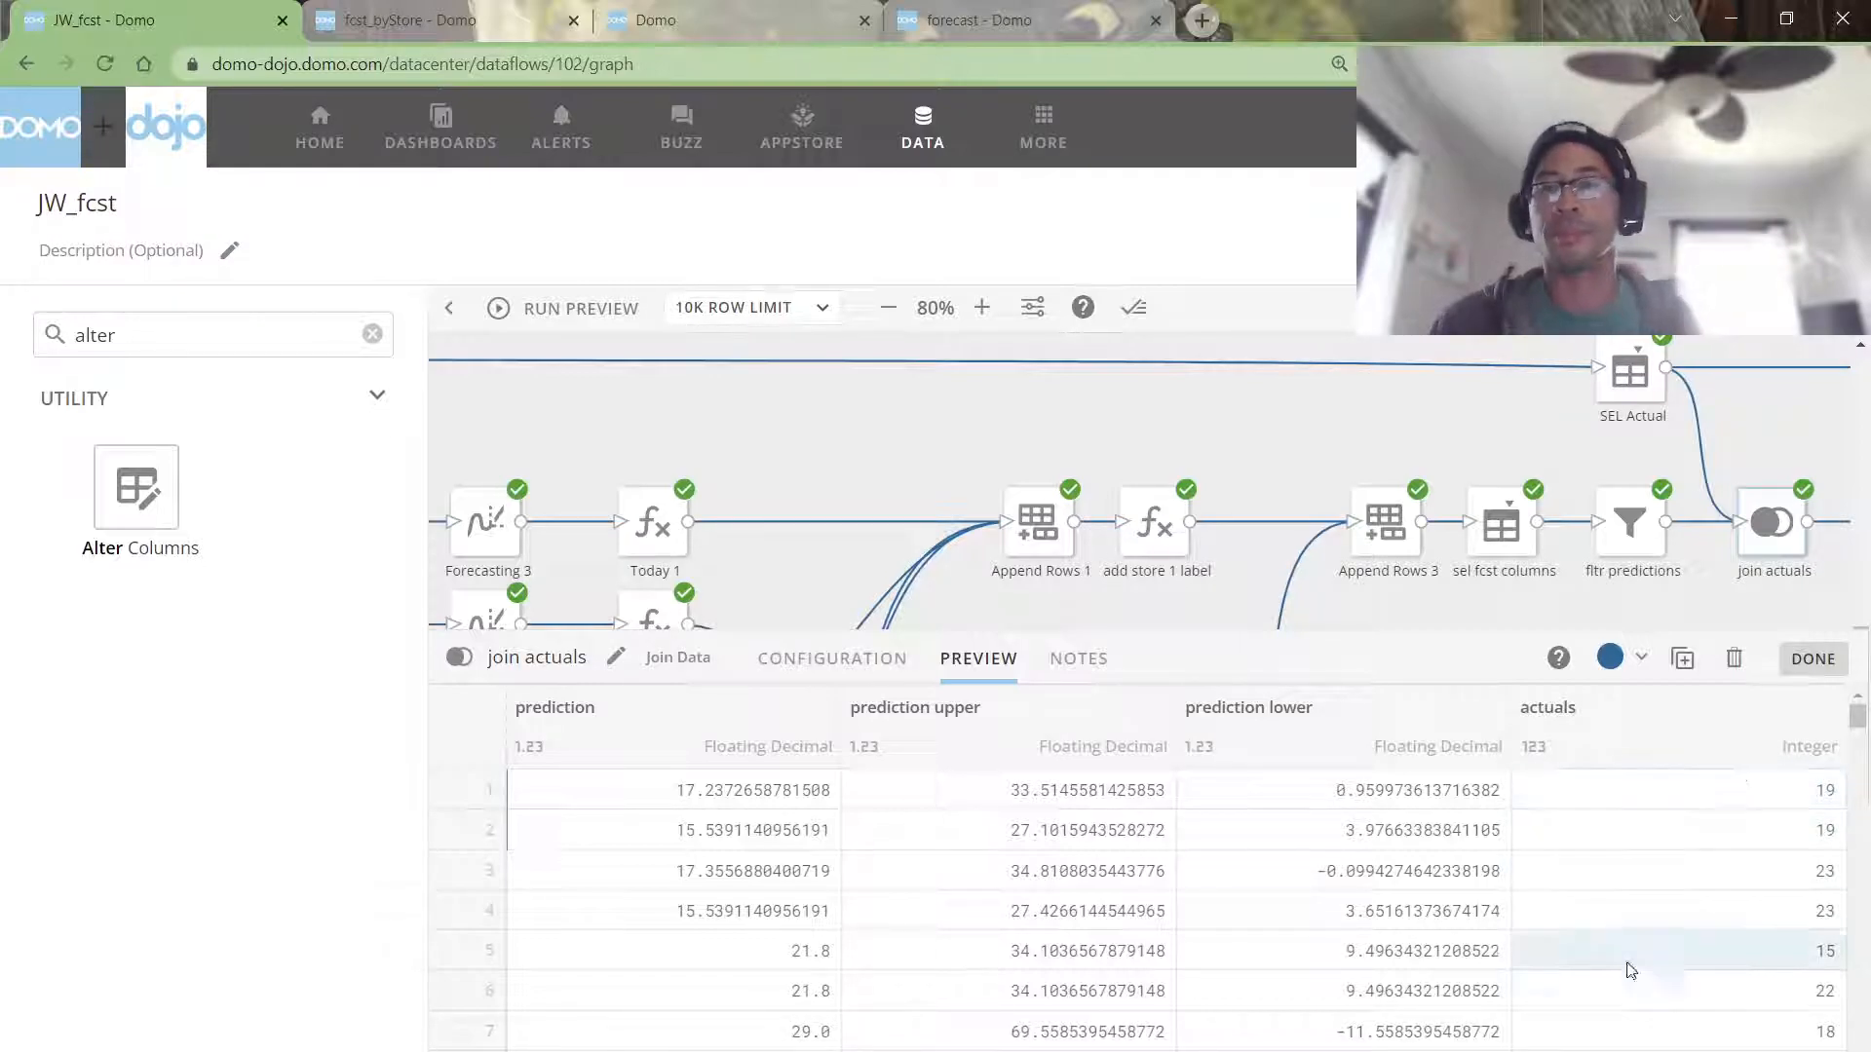
click(1387, 450)
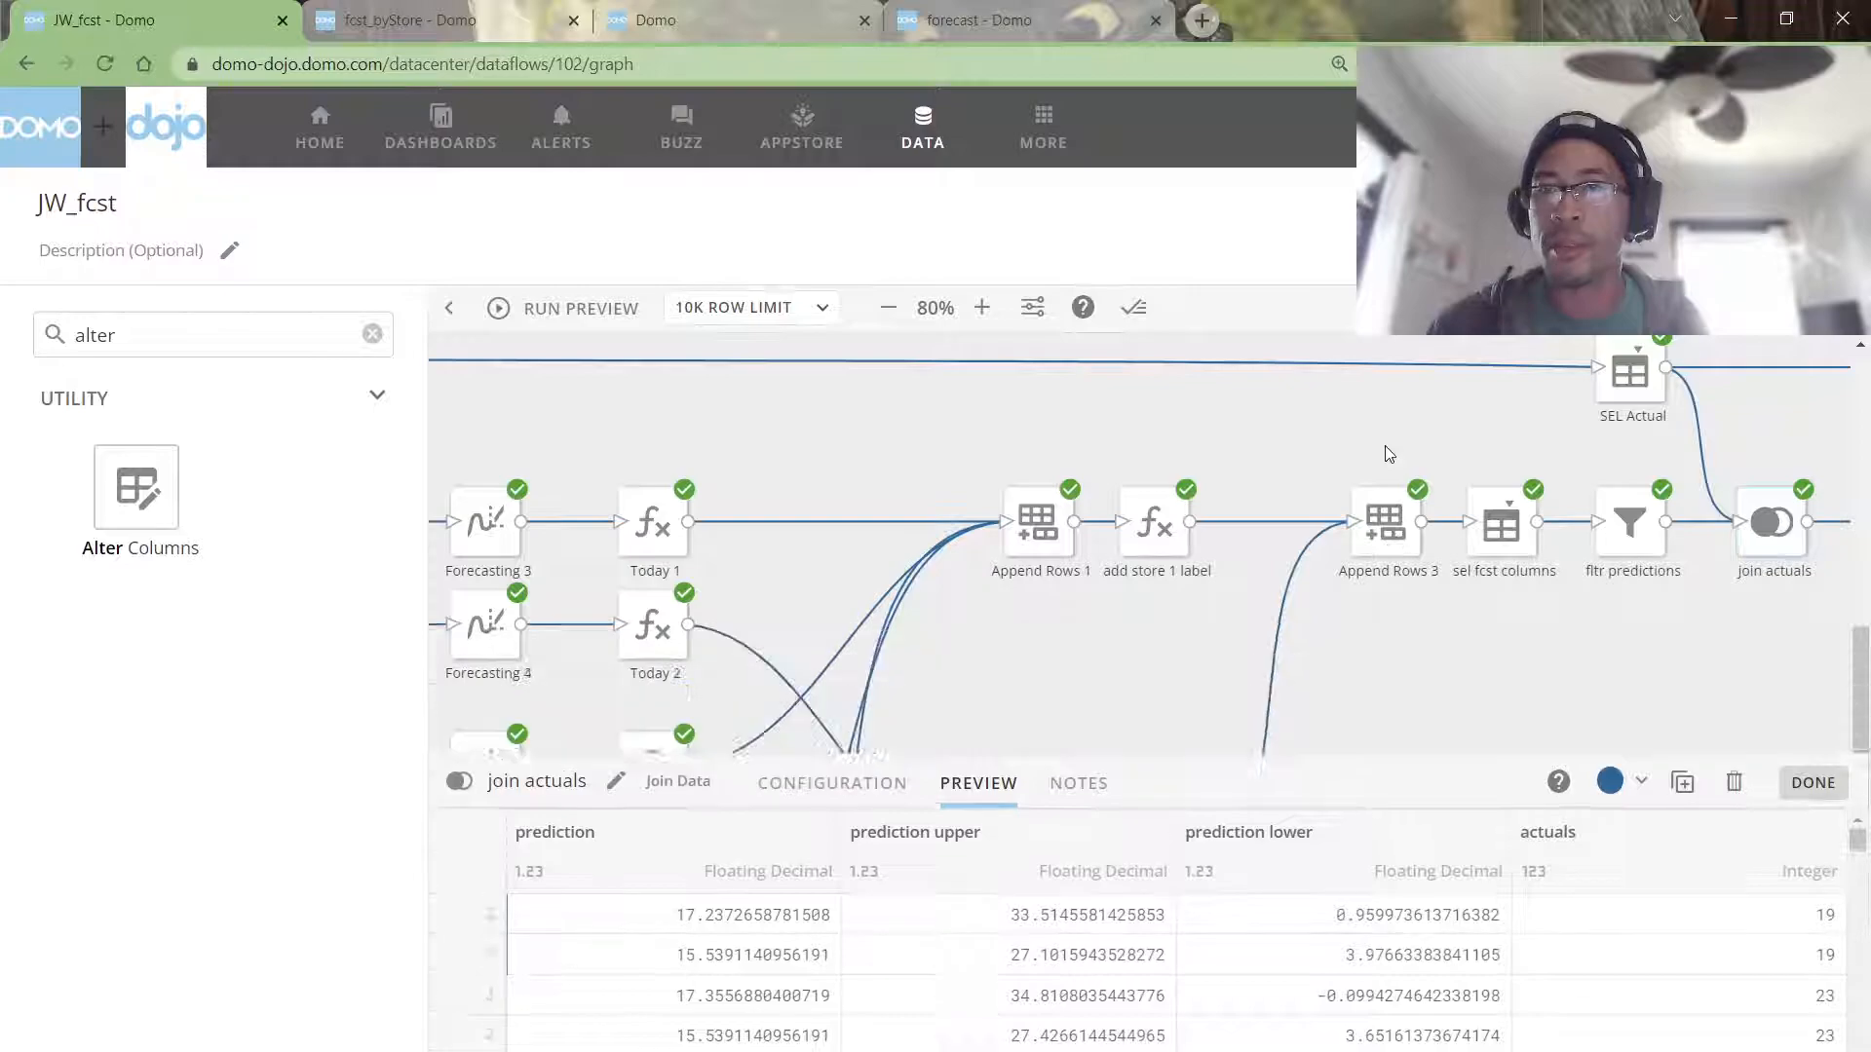
Step: Review the Add Formula 2 formulas and preview its output, checking the first rows of the abs_error column
scroll(1335, 585, right, 7)
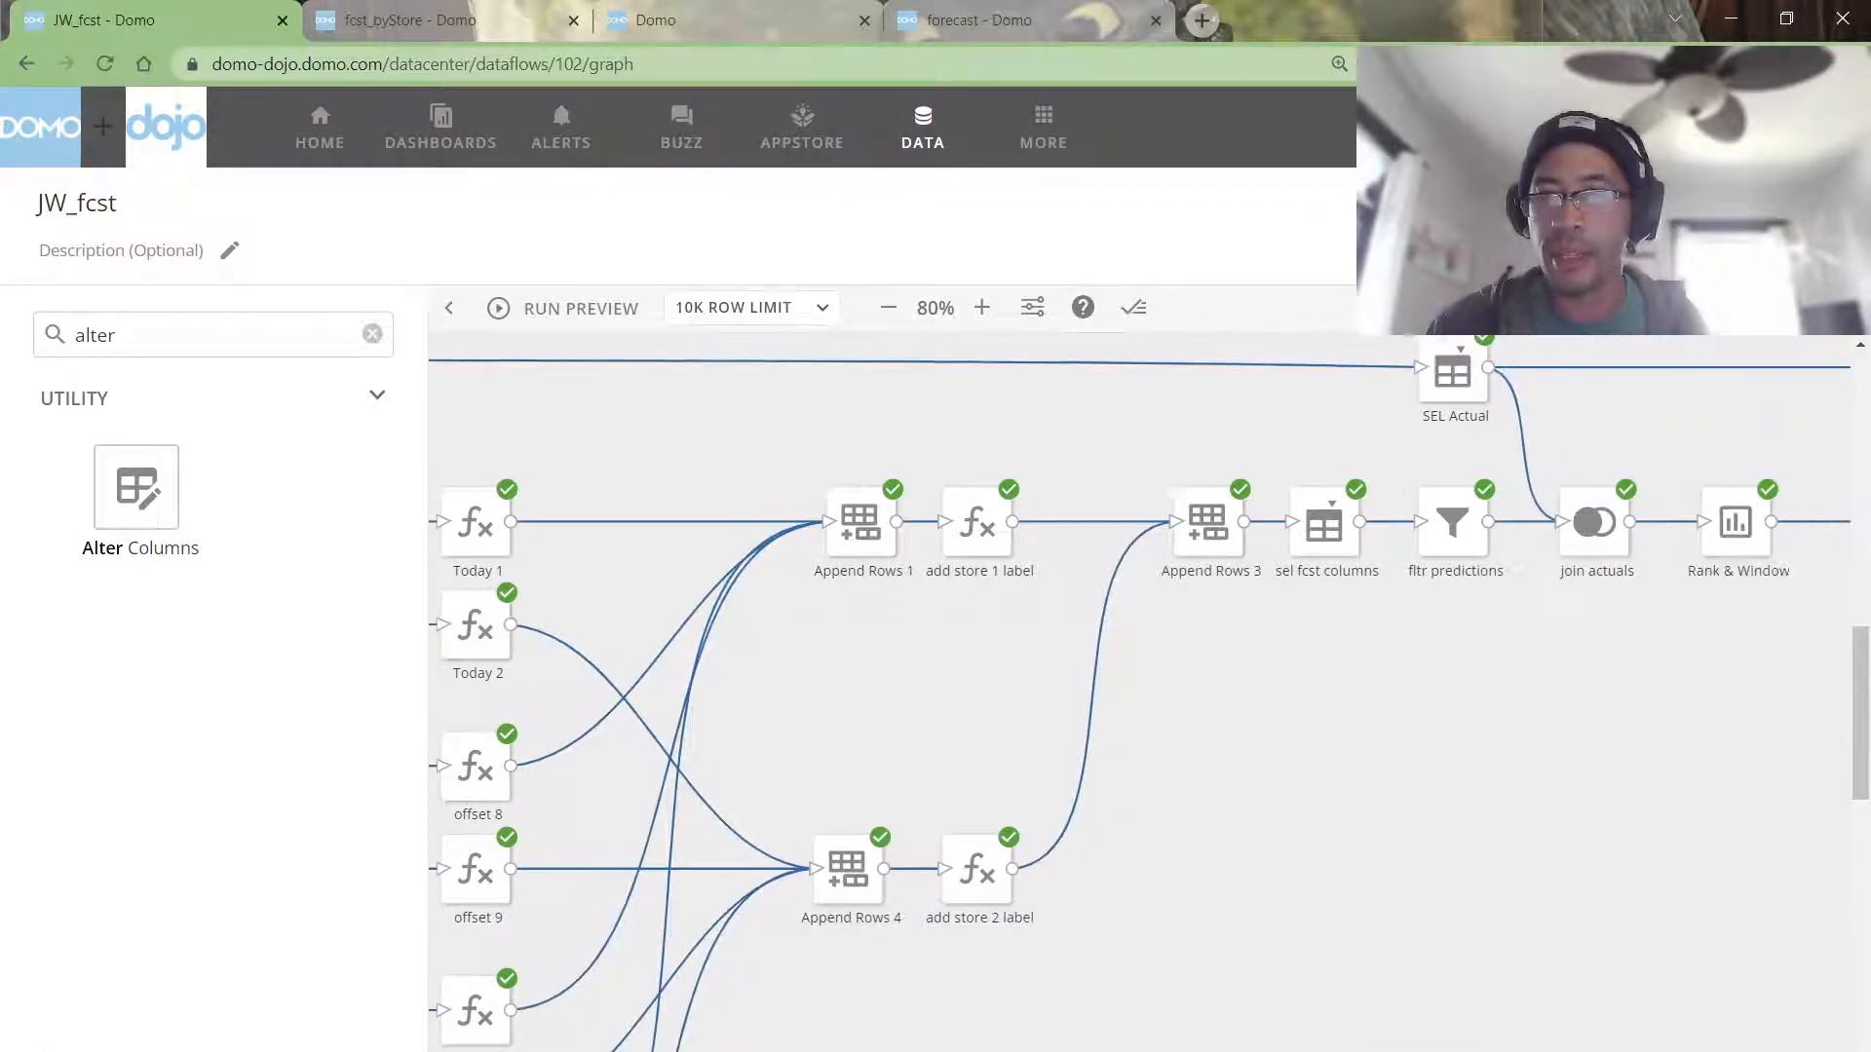
click(1406, 526)
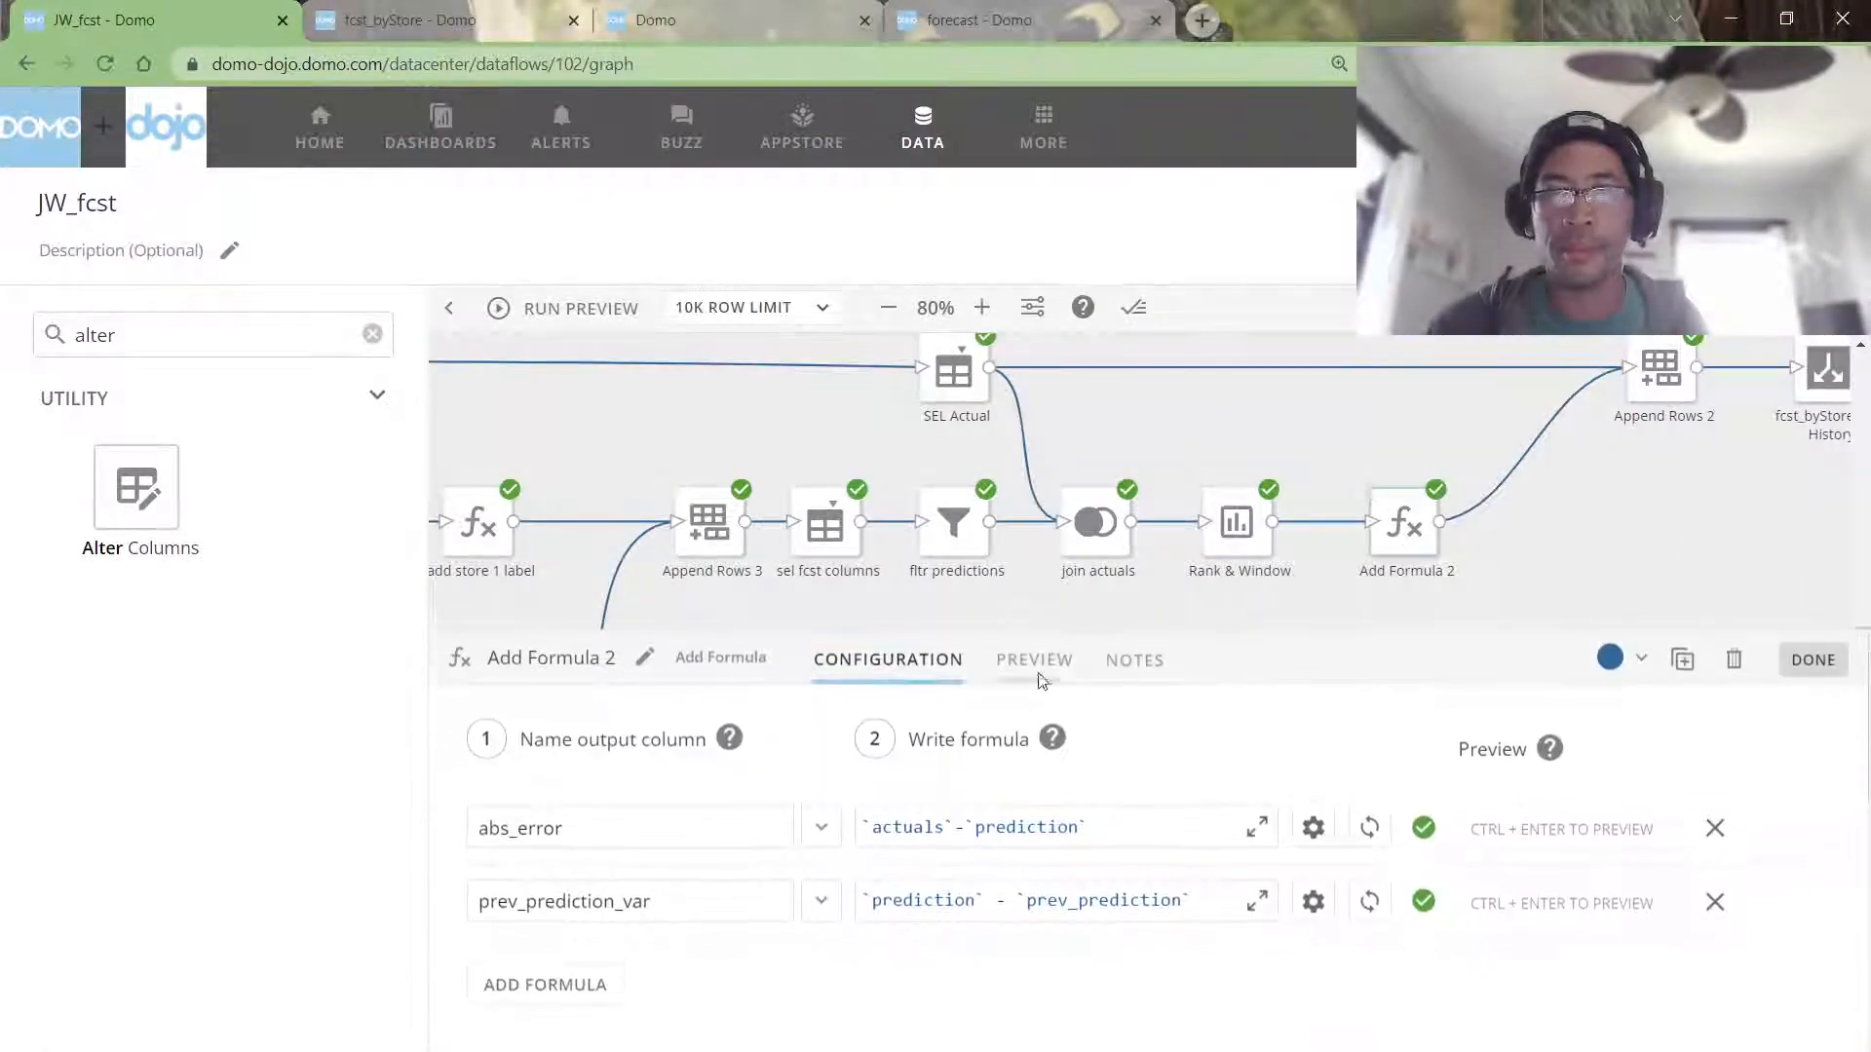
click(1033, 659)
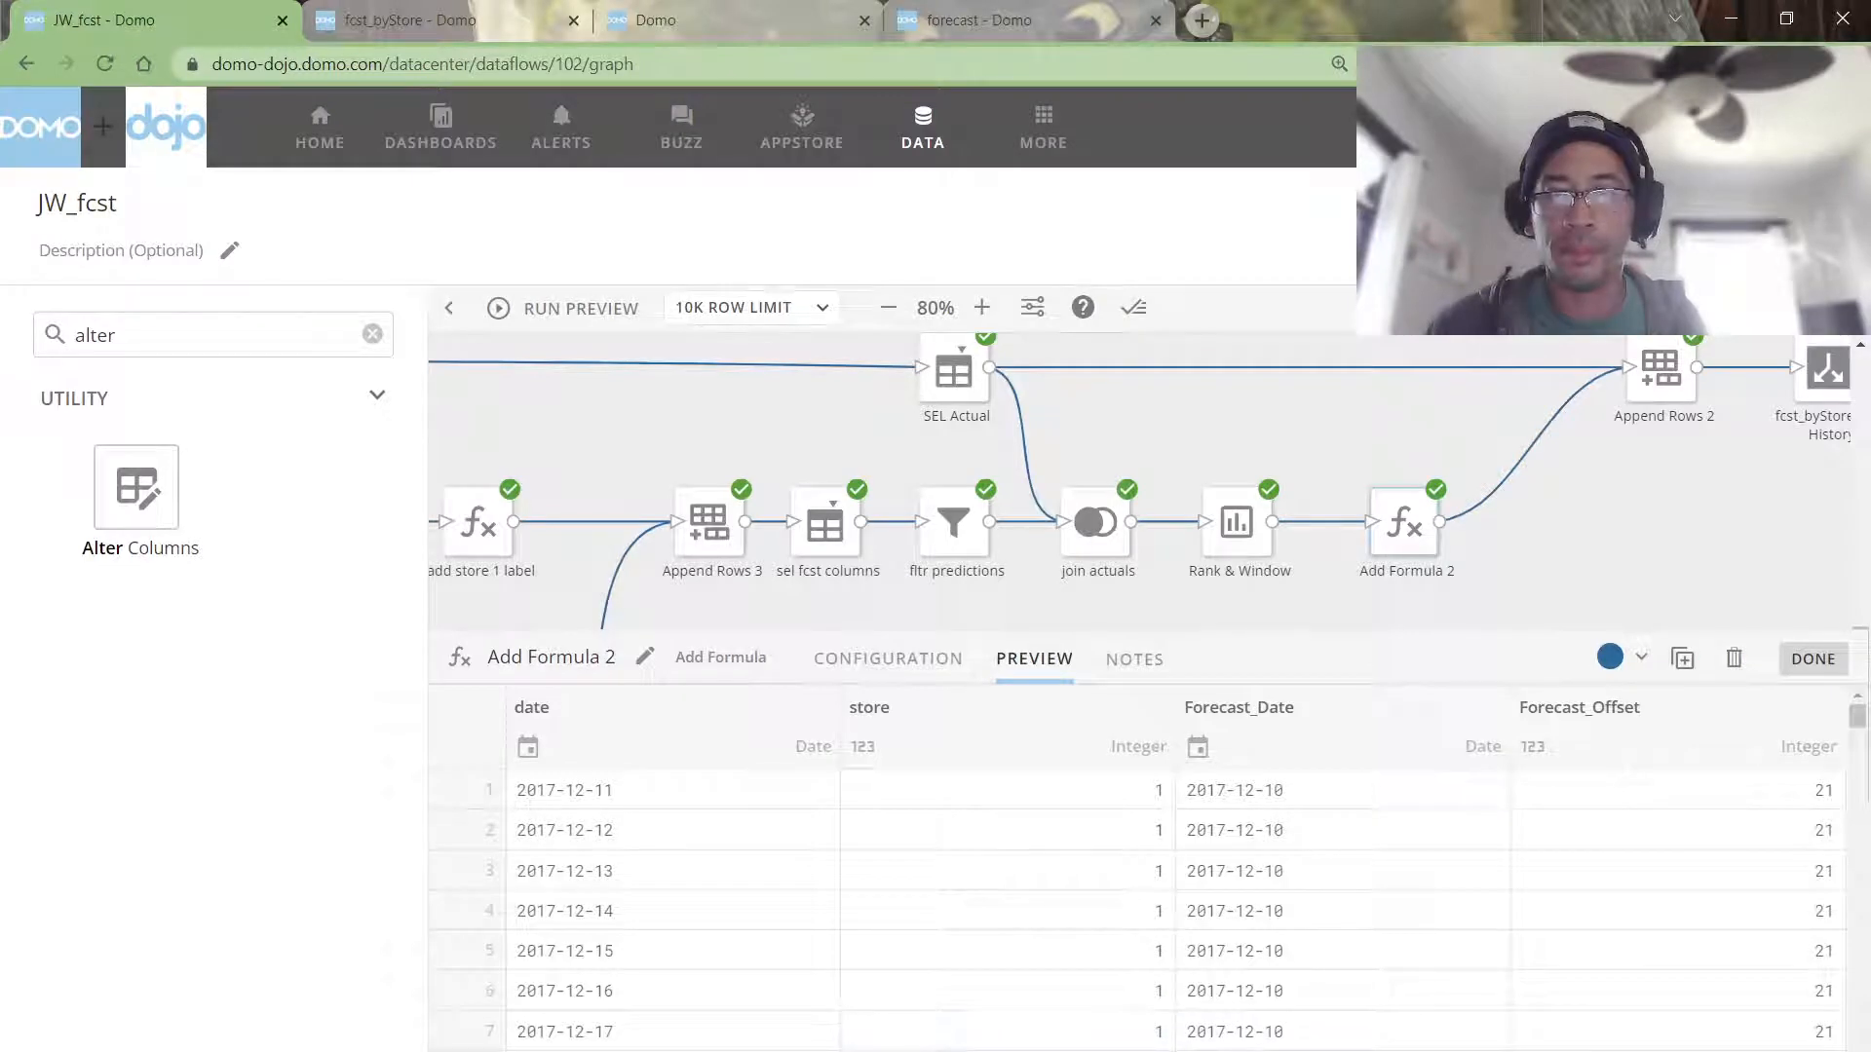
scroll(1169, 867, right, 10)
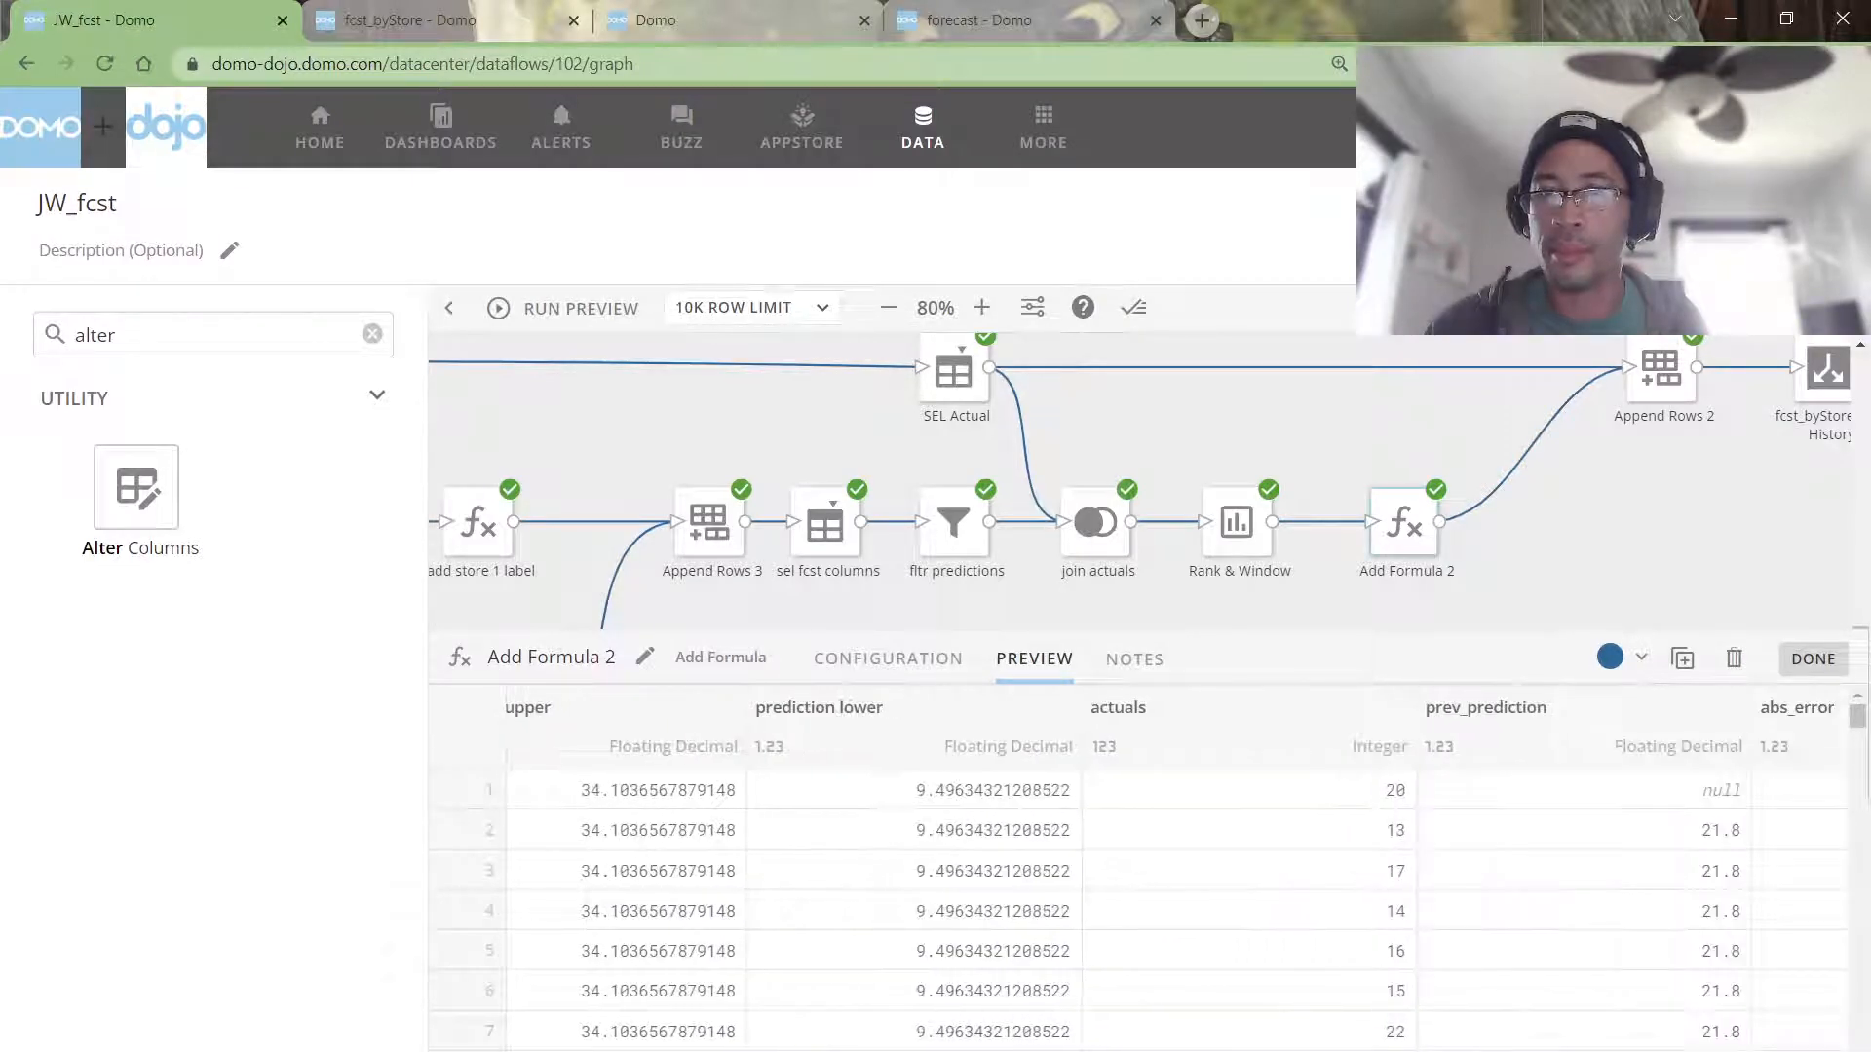
scroll(1461, 828, right, 4)
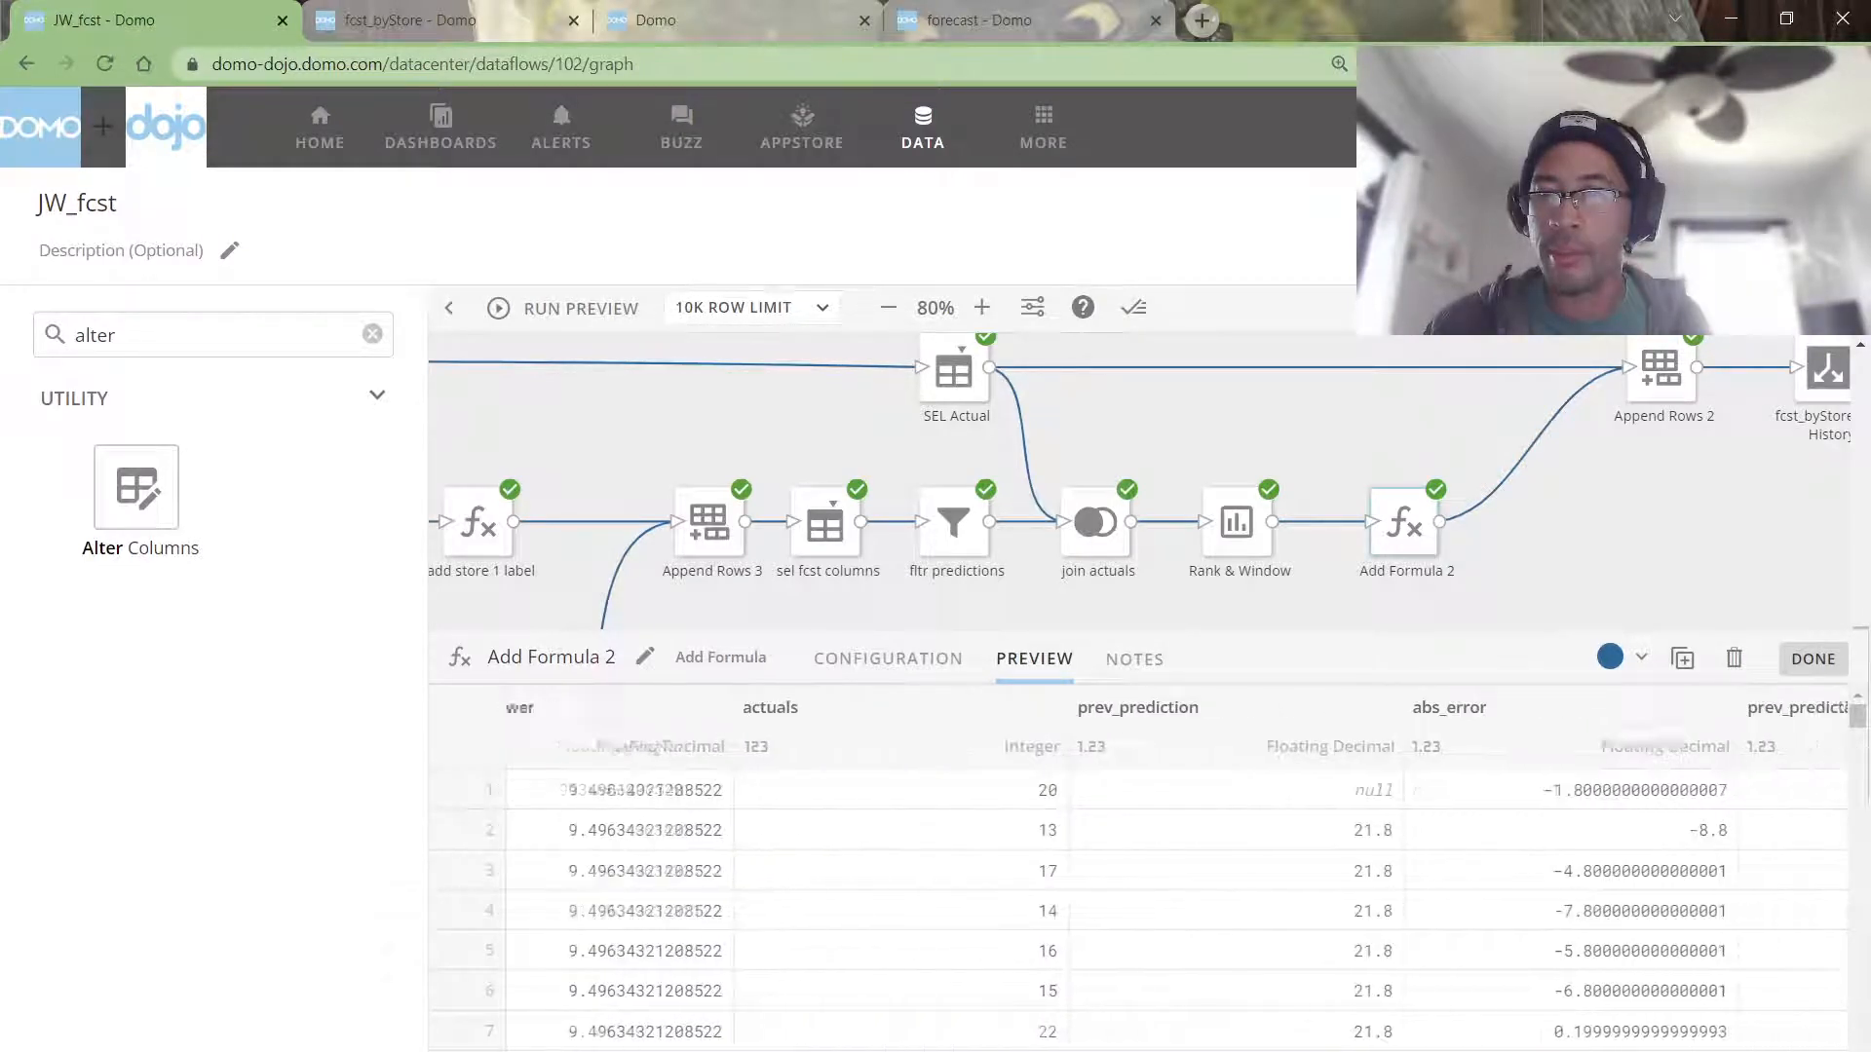
drag(1462, 790, 1528, 843)
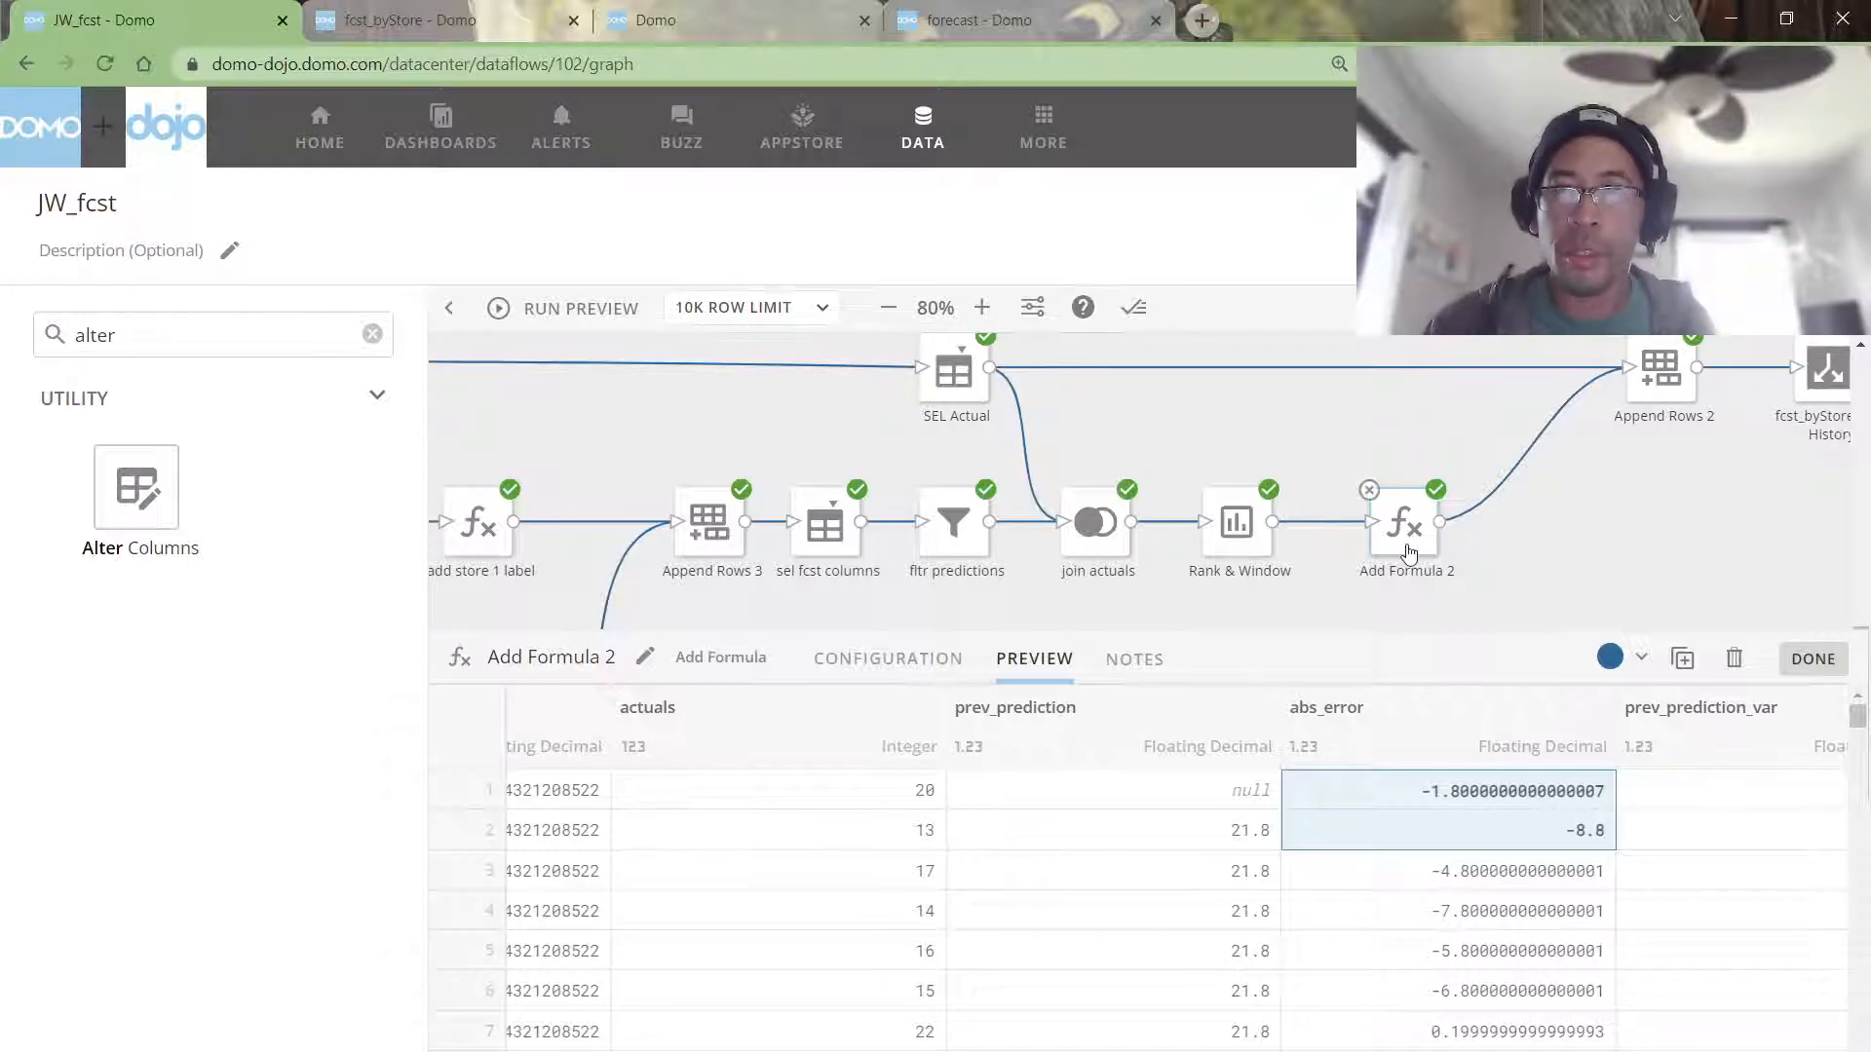
Step: Change the abs_error formula in Add Formula 2 to abs(`actuals`-`prediction`)
click(897, 679)
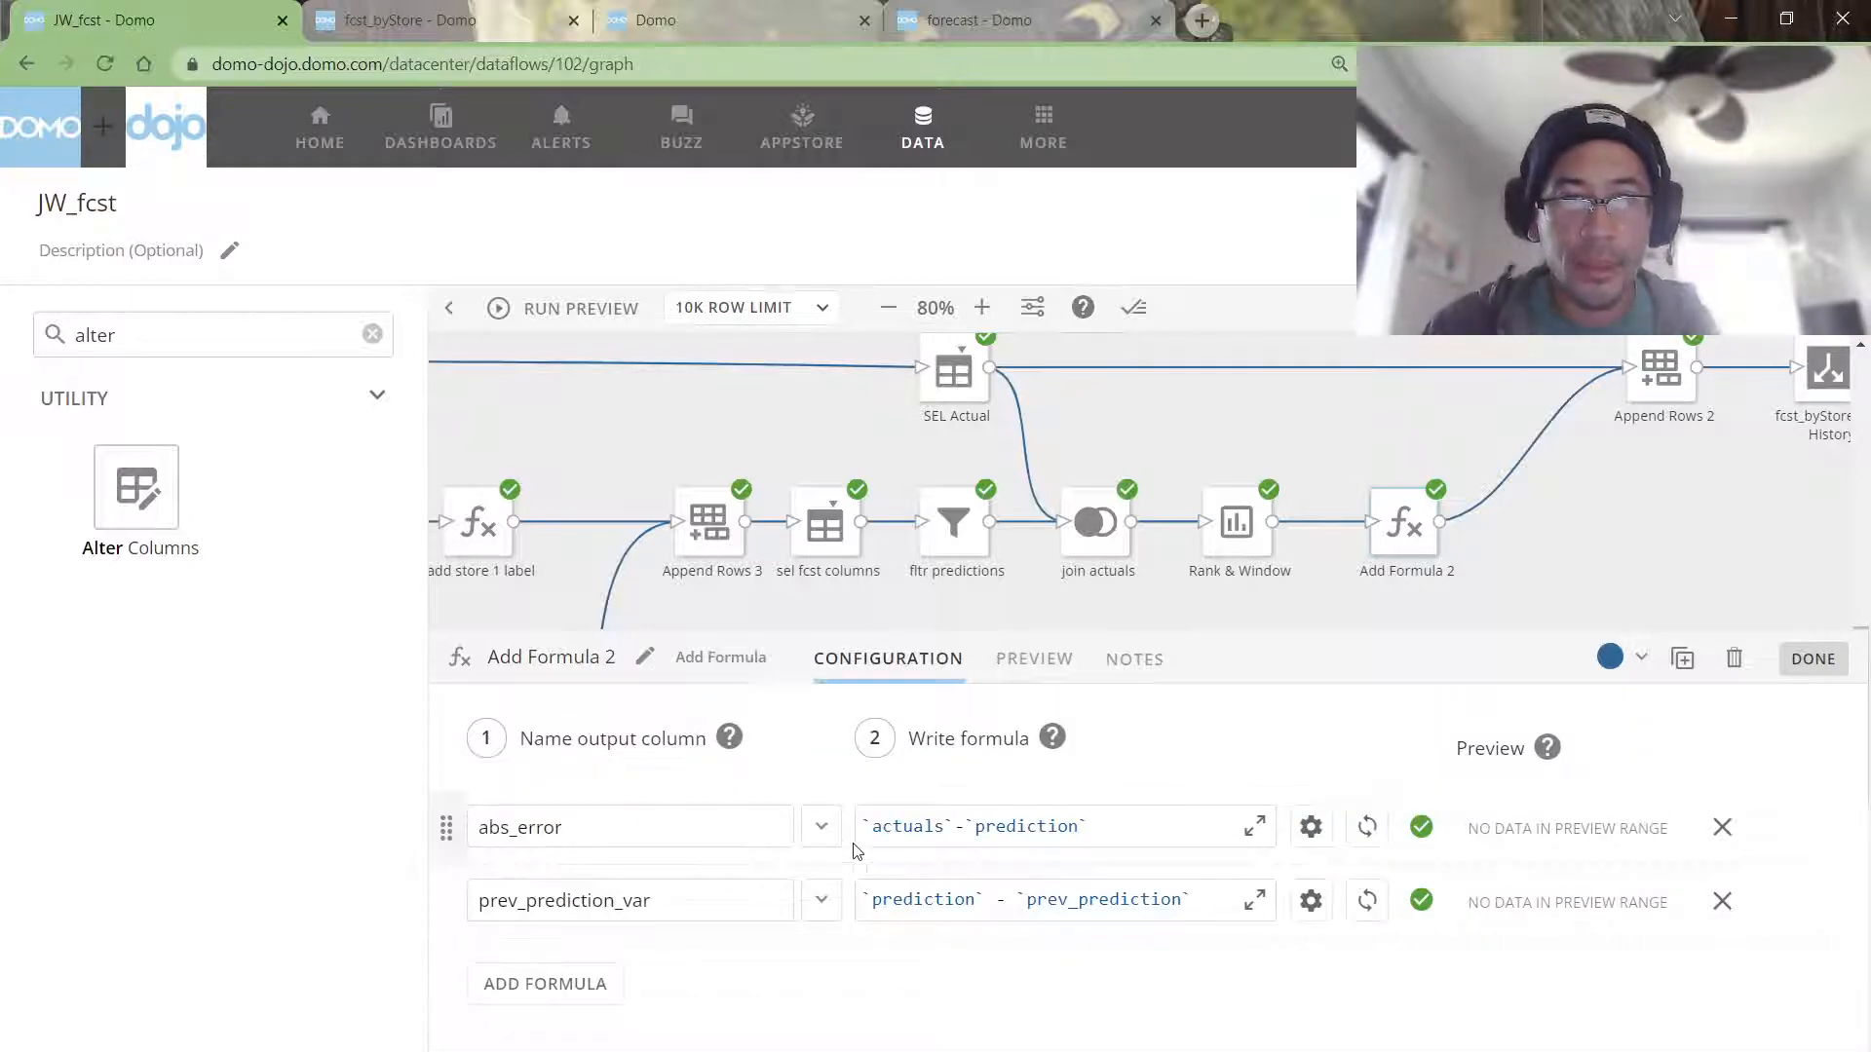
text(abs()
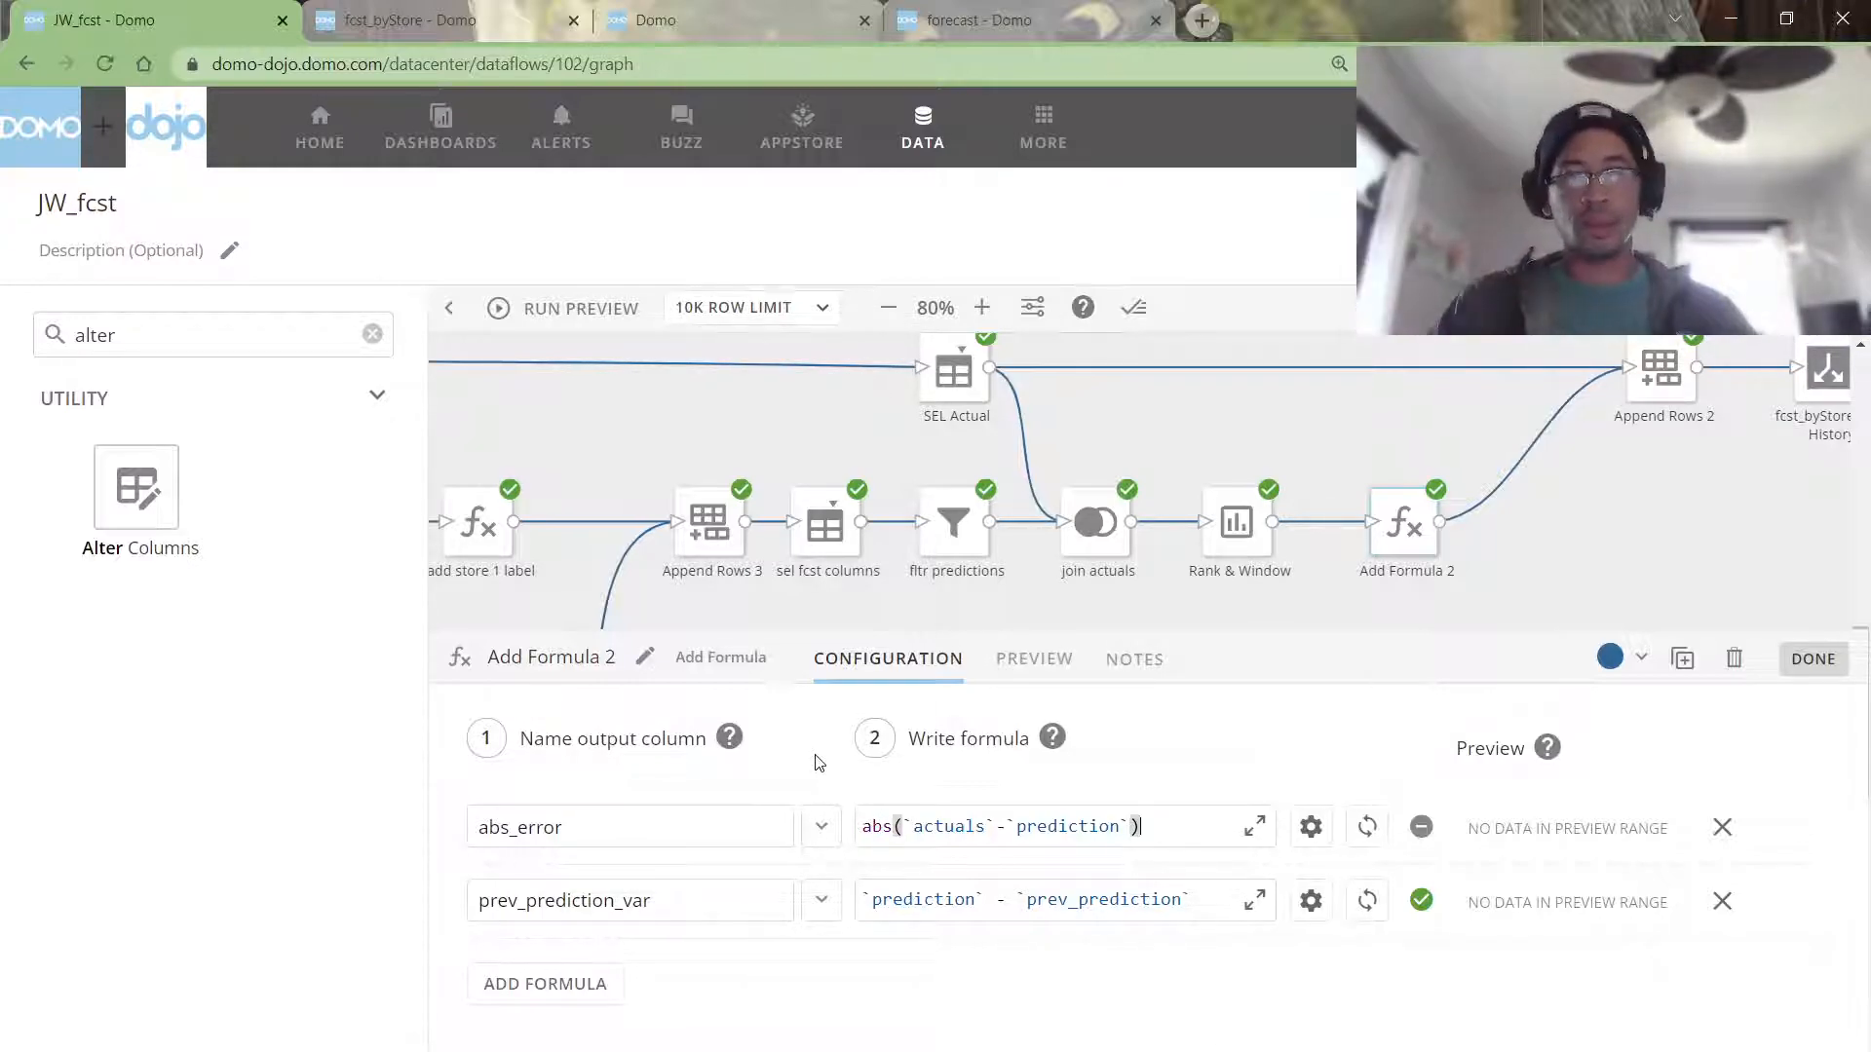
click(757, 908)
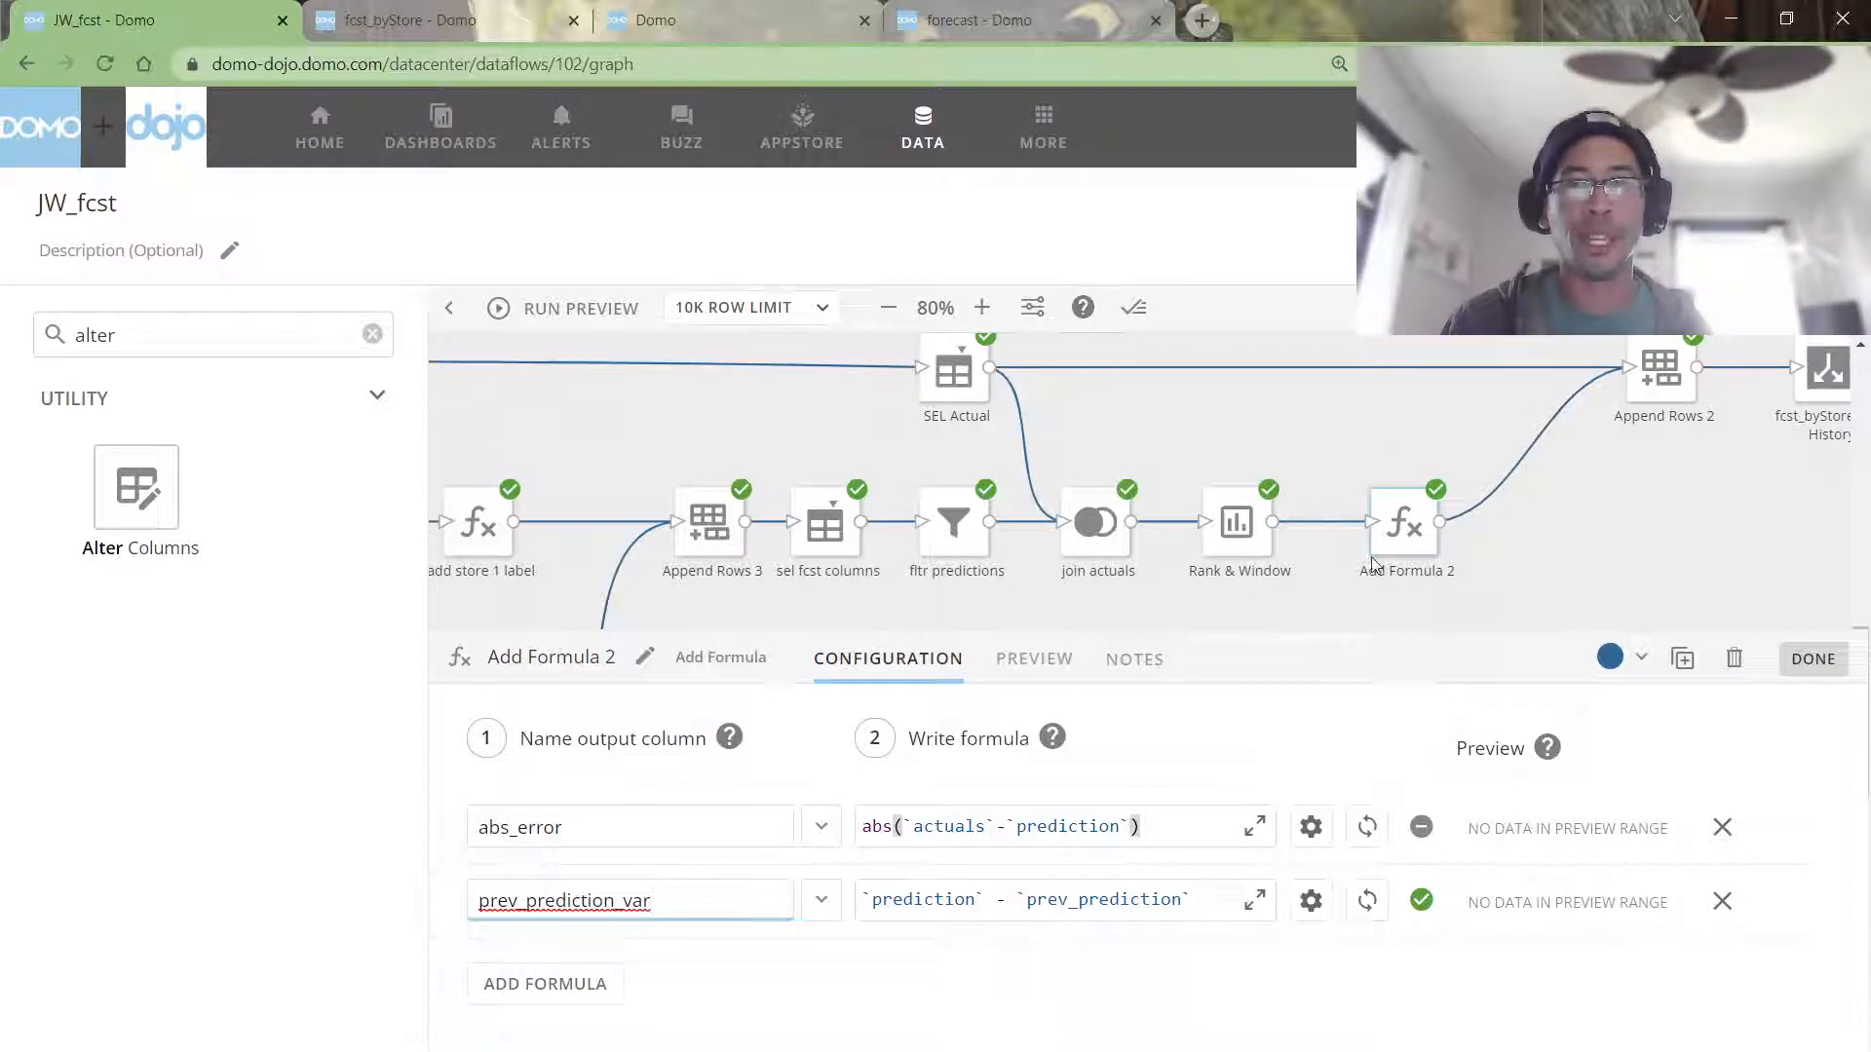
Step: Examine the Rank & Window configuration for prev_prediction, including its LAG function, date ordering and partition columns
click(1257, 547)
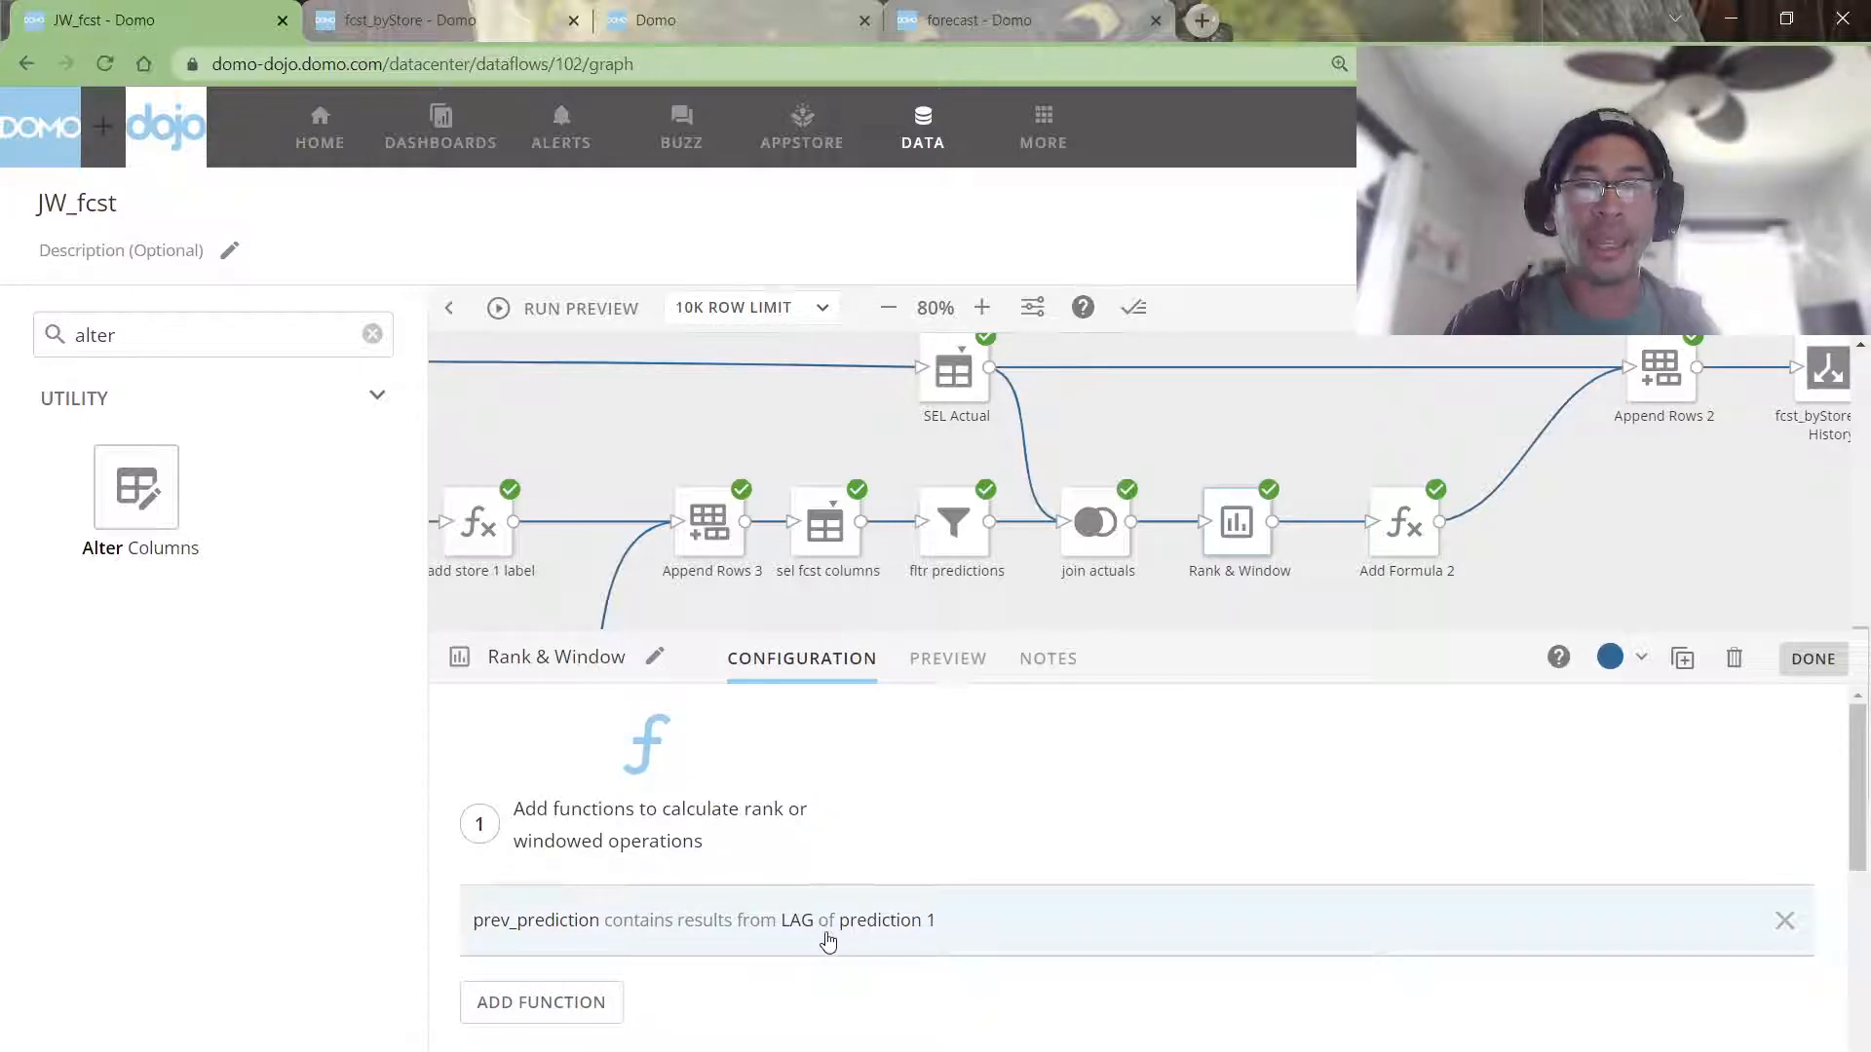
scroll(887, 942, down, 4)
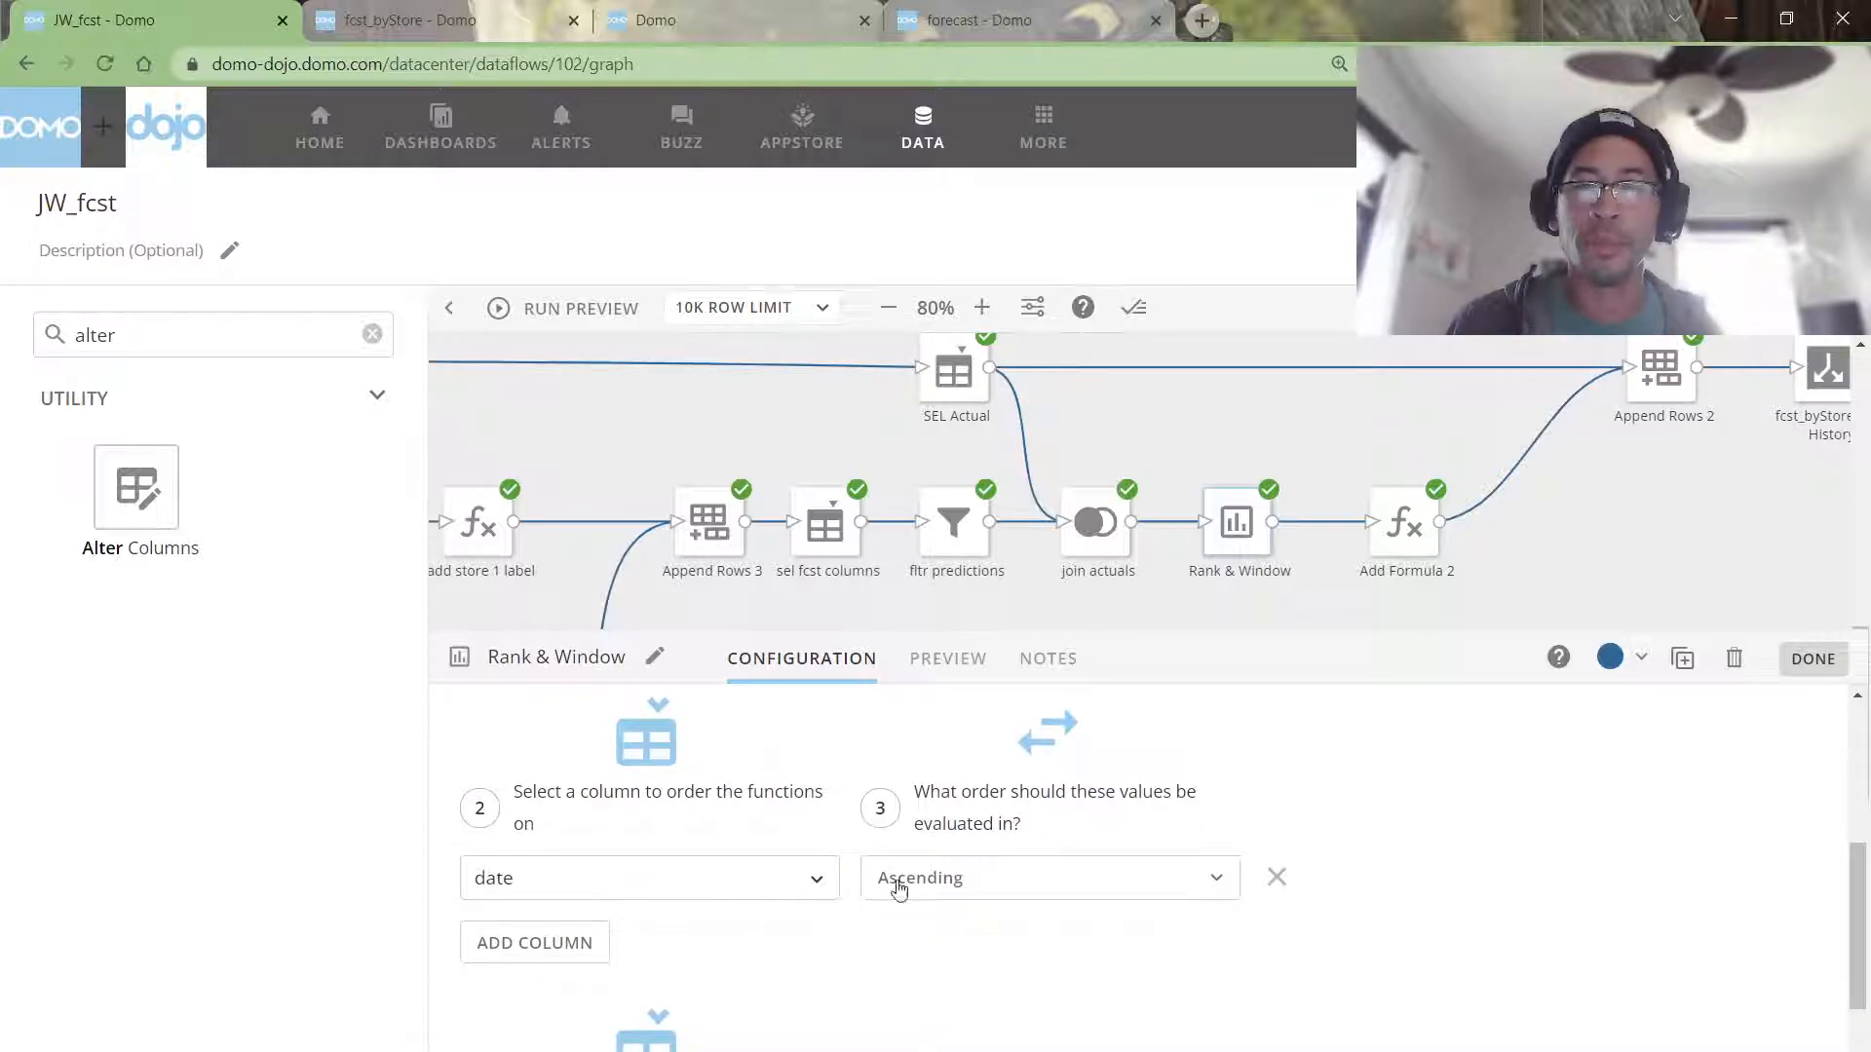
scroll(838, 901, down, 3)
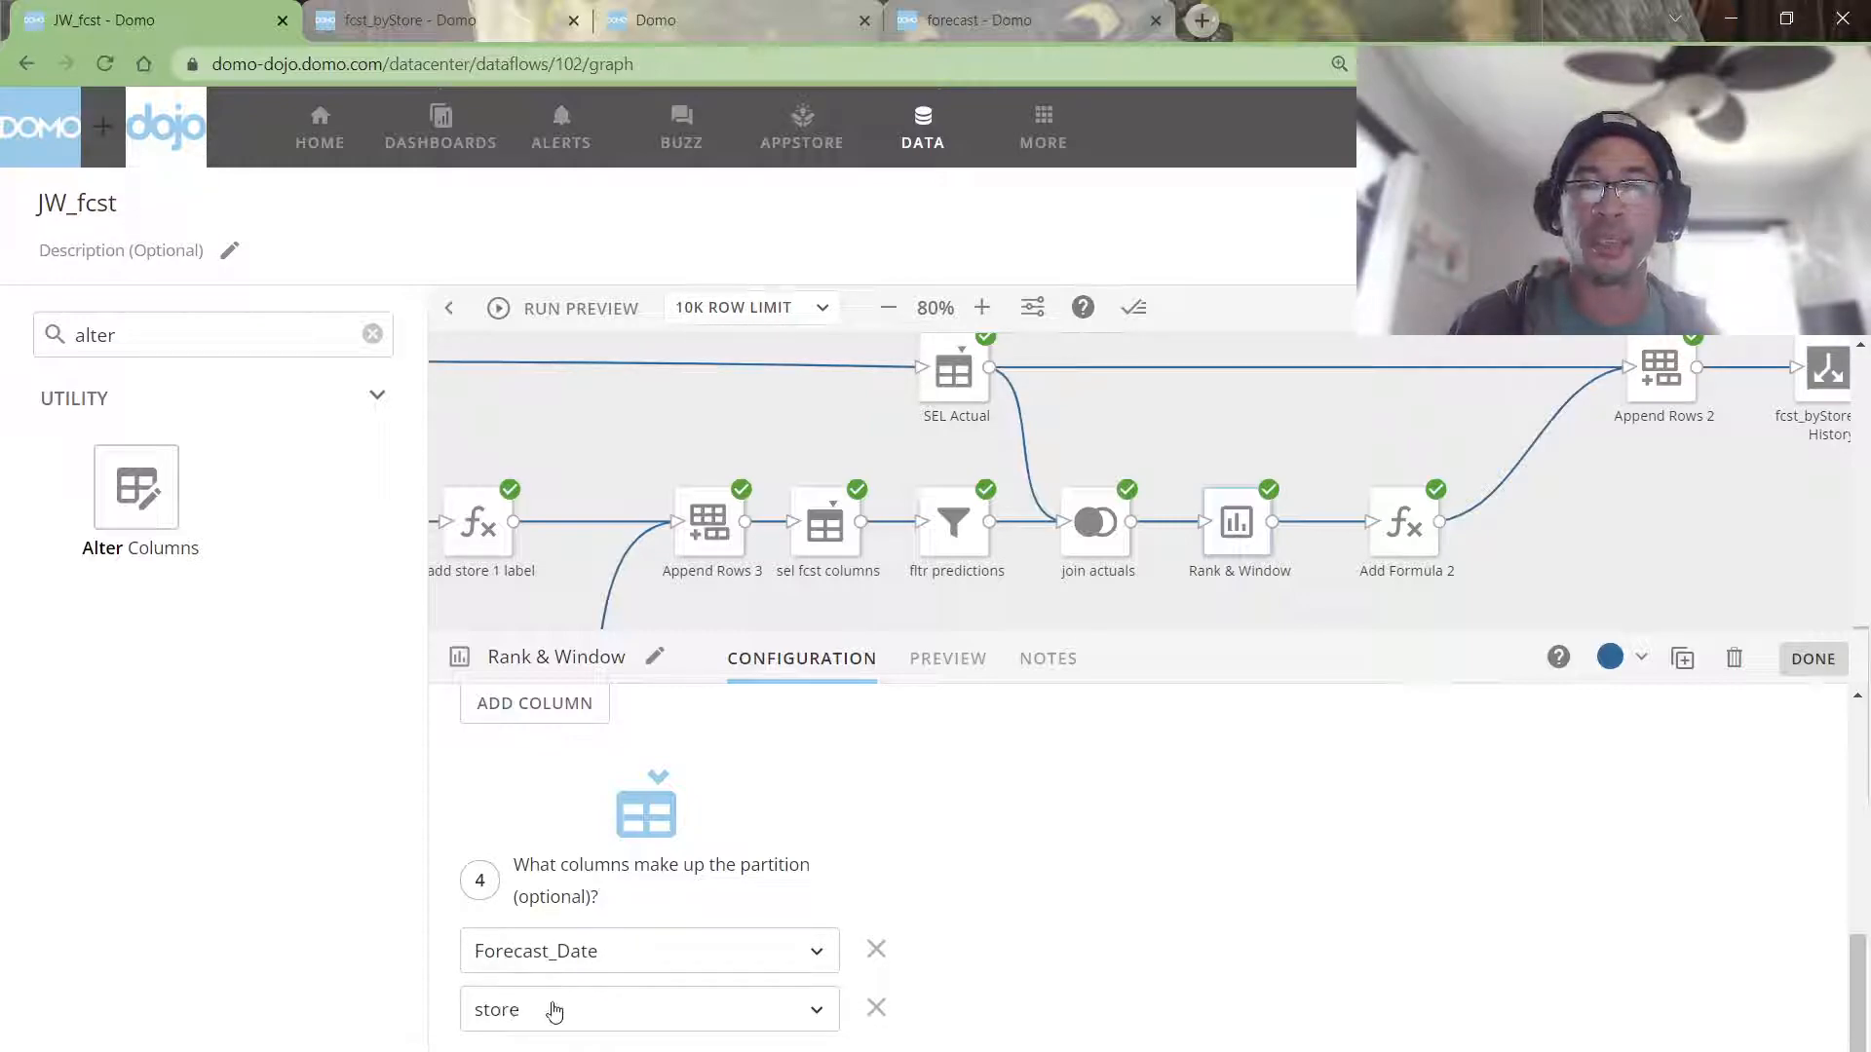
Step: Preview Add Formula 2 and compare the second row's date, Forecast_Date, offset, prediction, actuals, prev_prediction and abs_error
click(1403, 526)
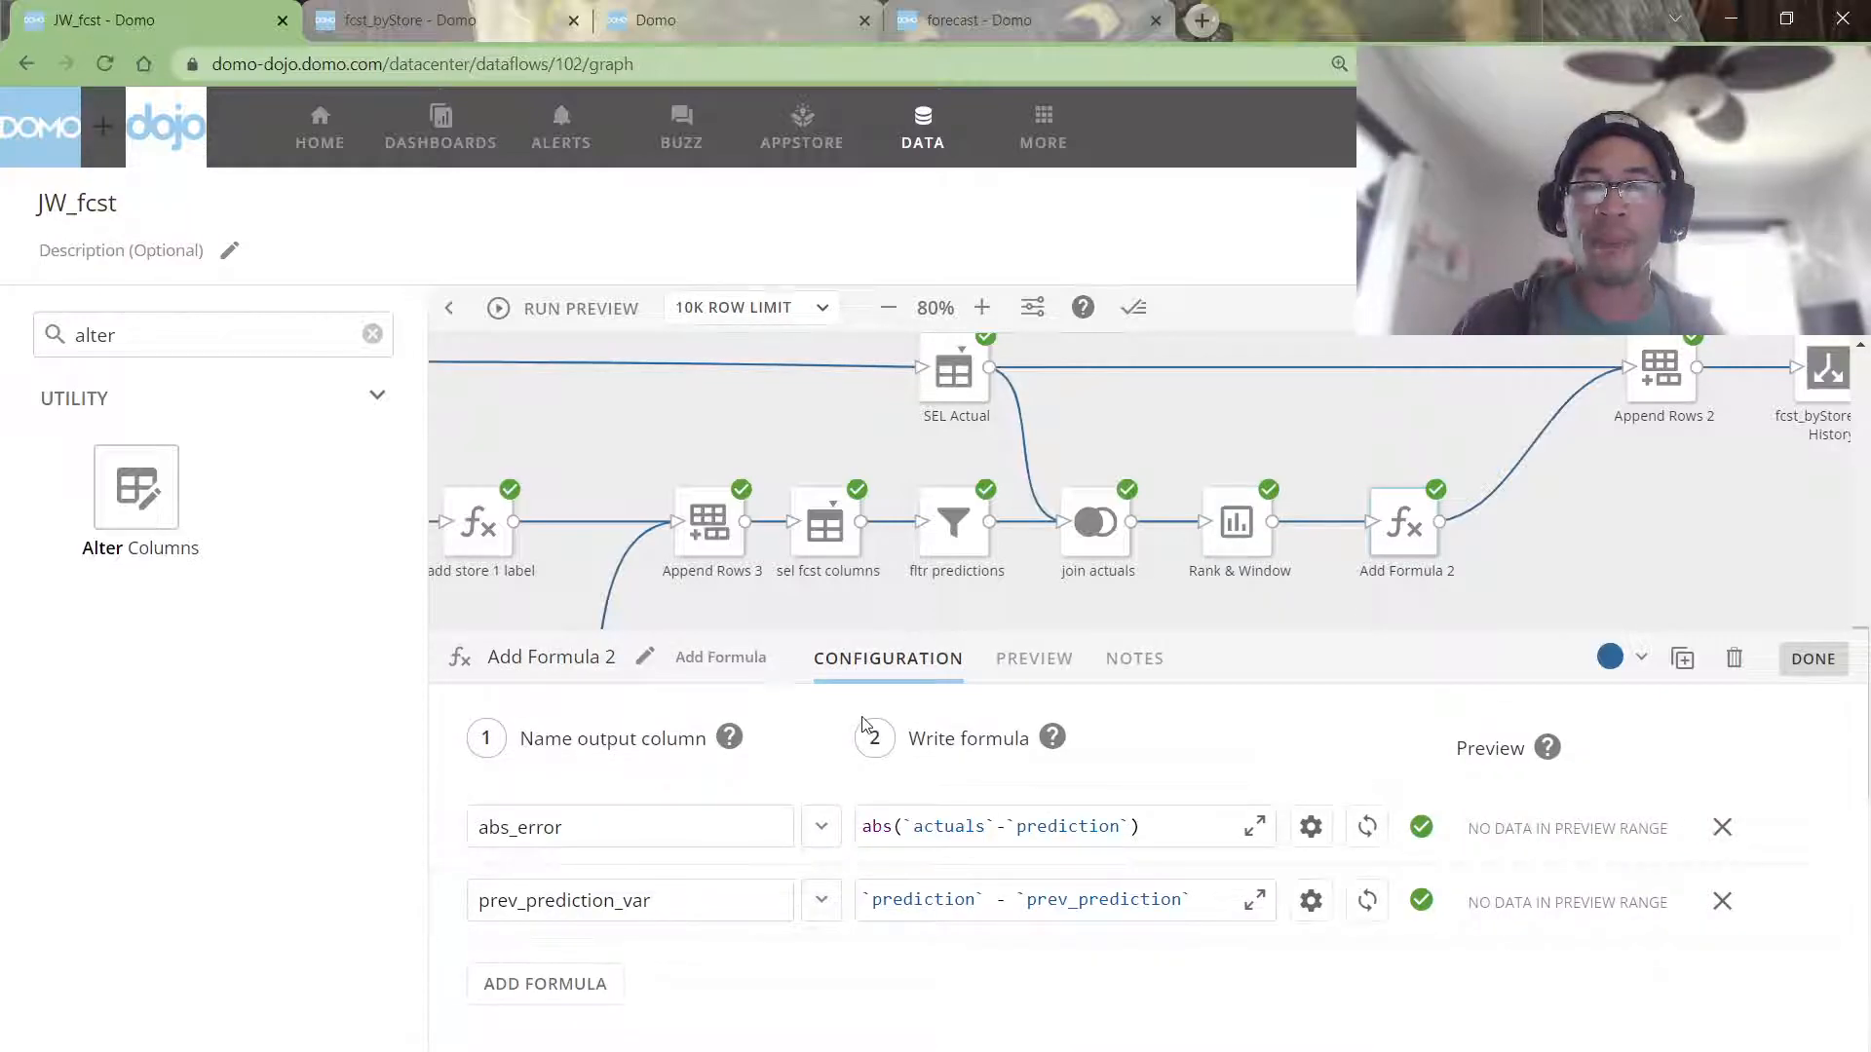
click(1031, 660)
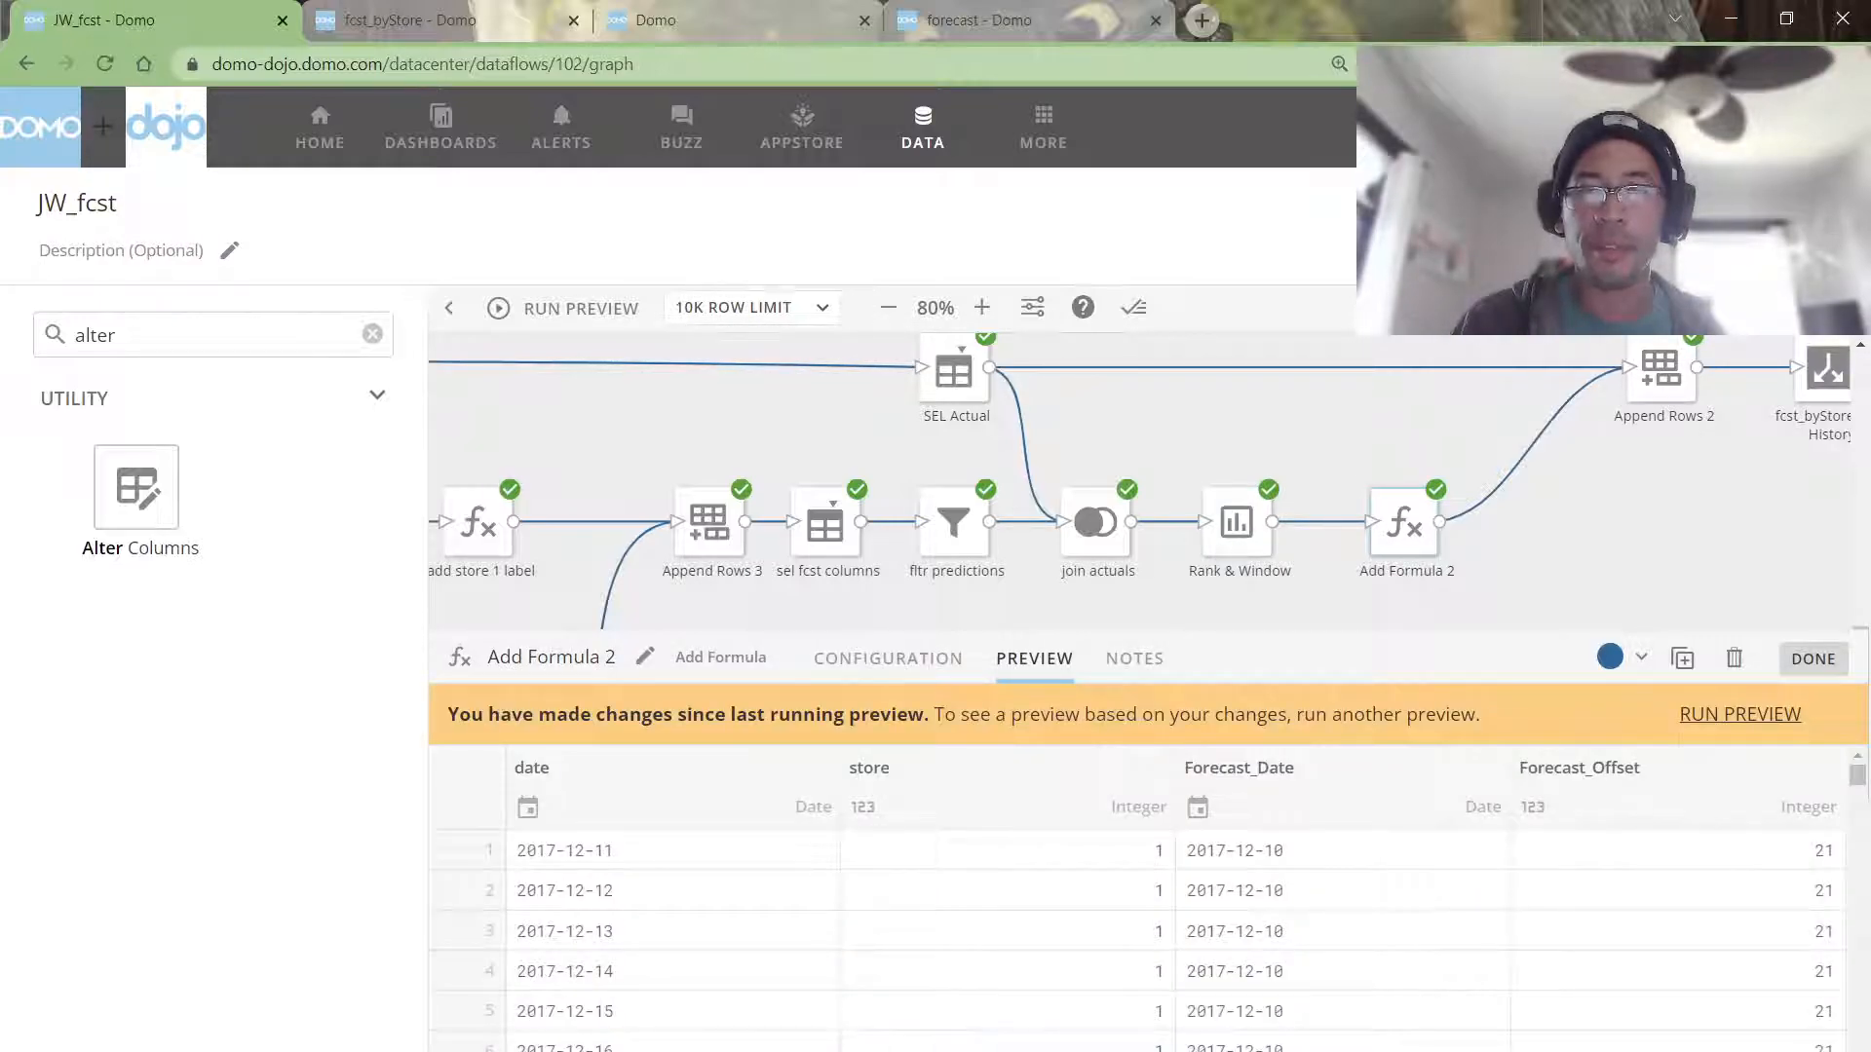
scroll(1140, 906, right, 10)
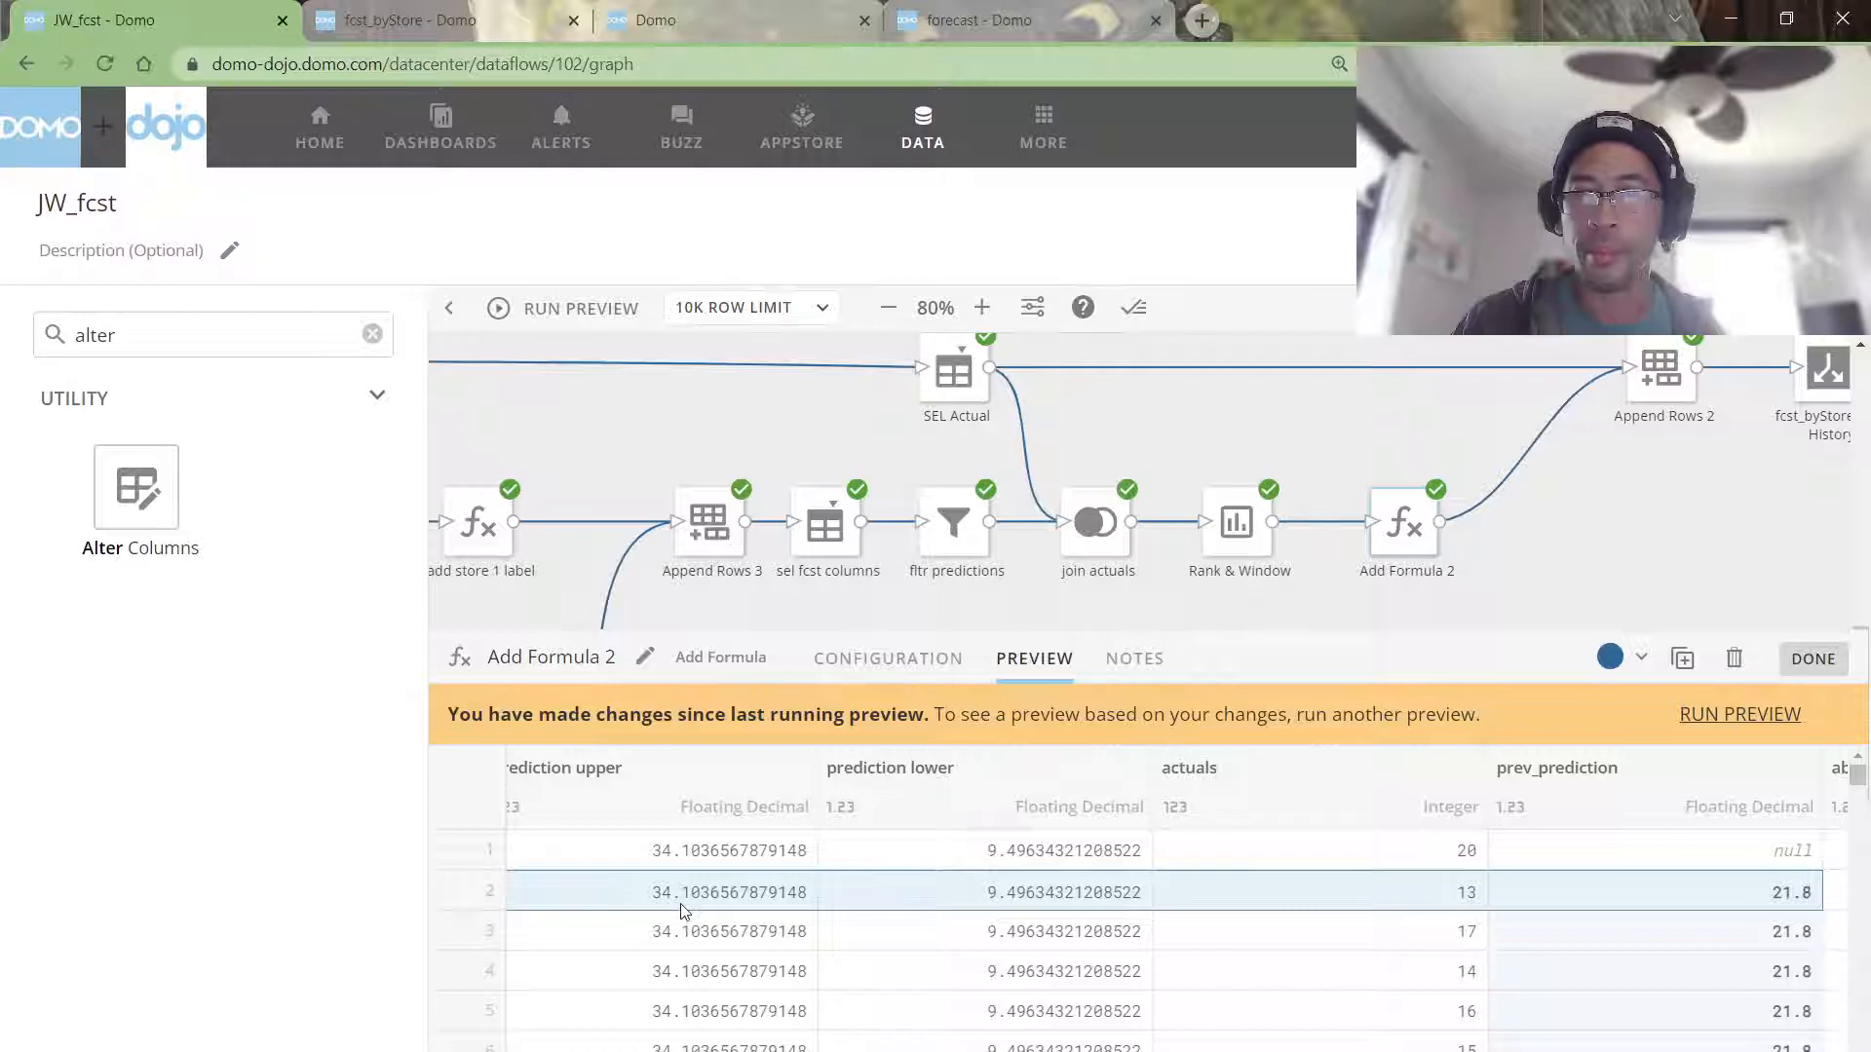
scroll(1140, 891, left, 8)
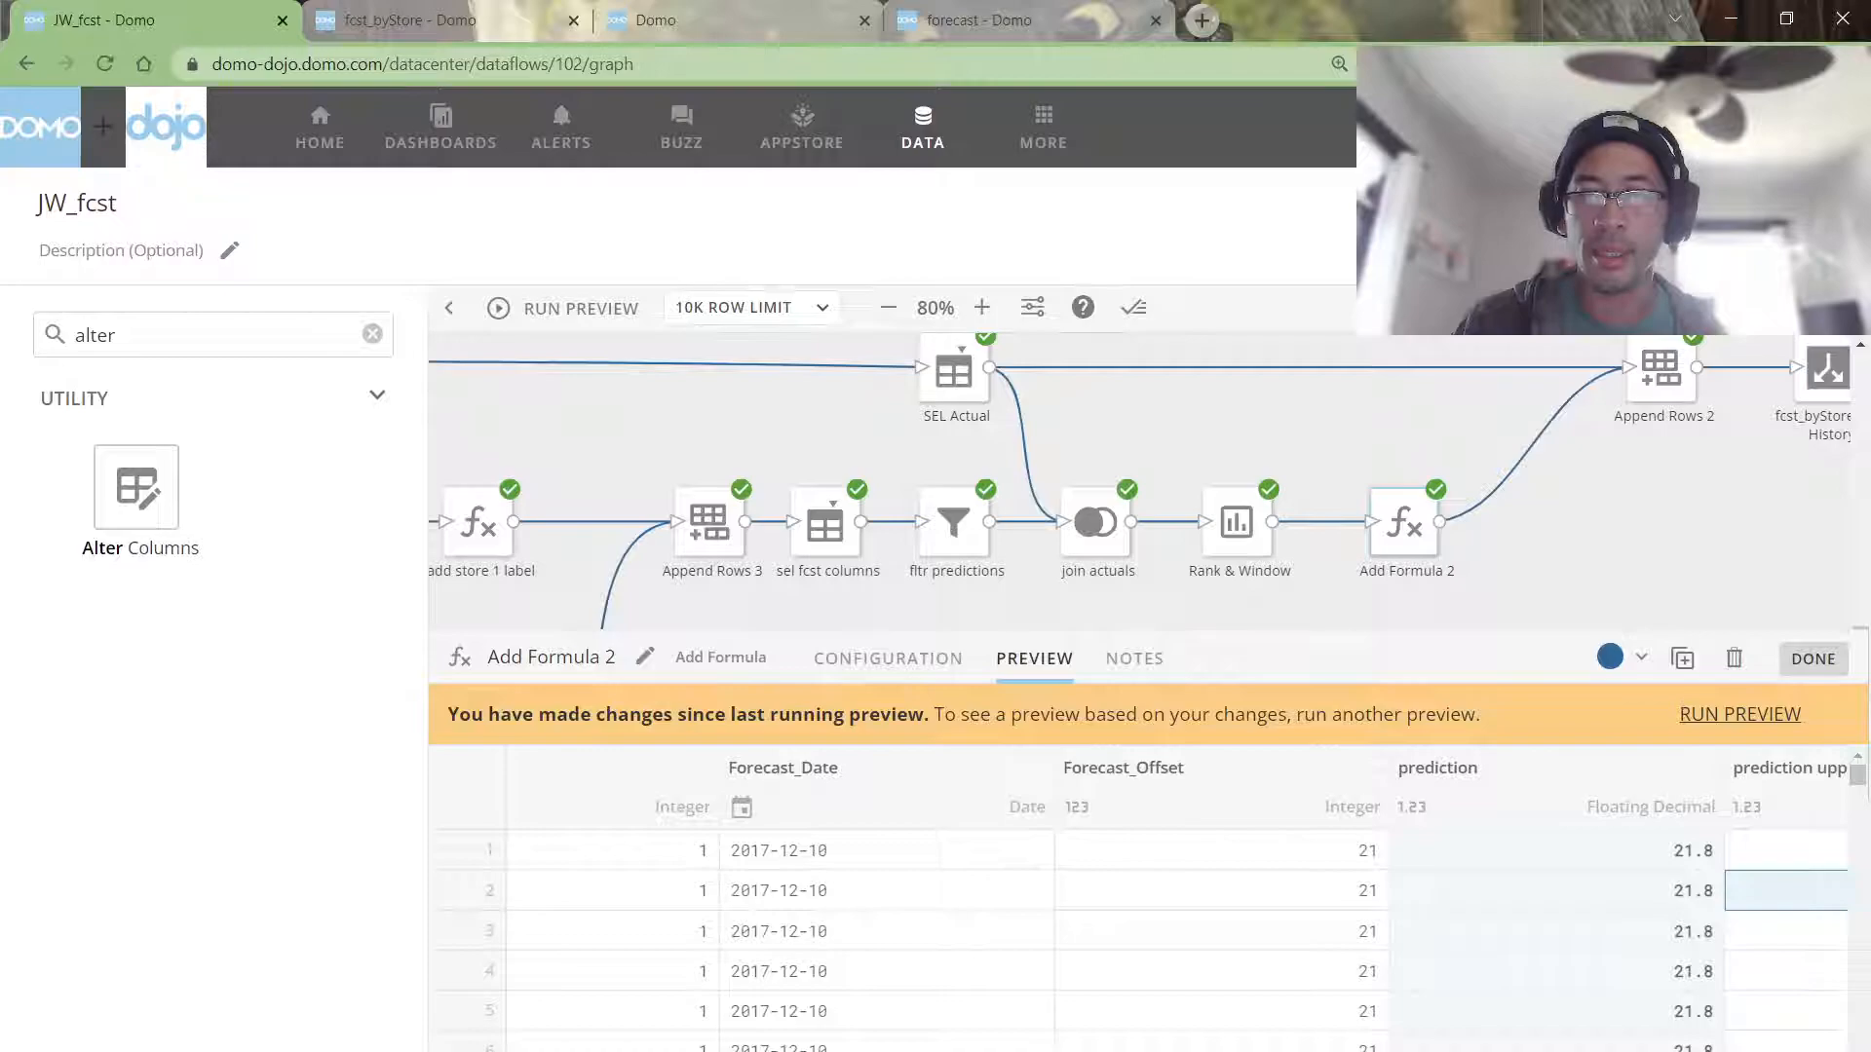
scroll(710, 891, left, 5)
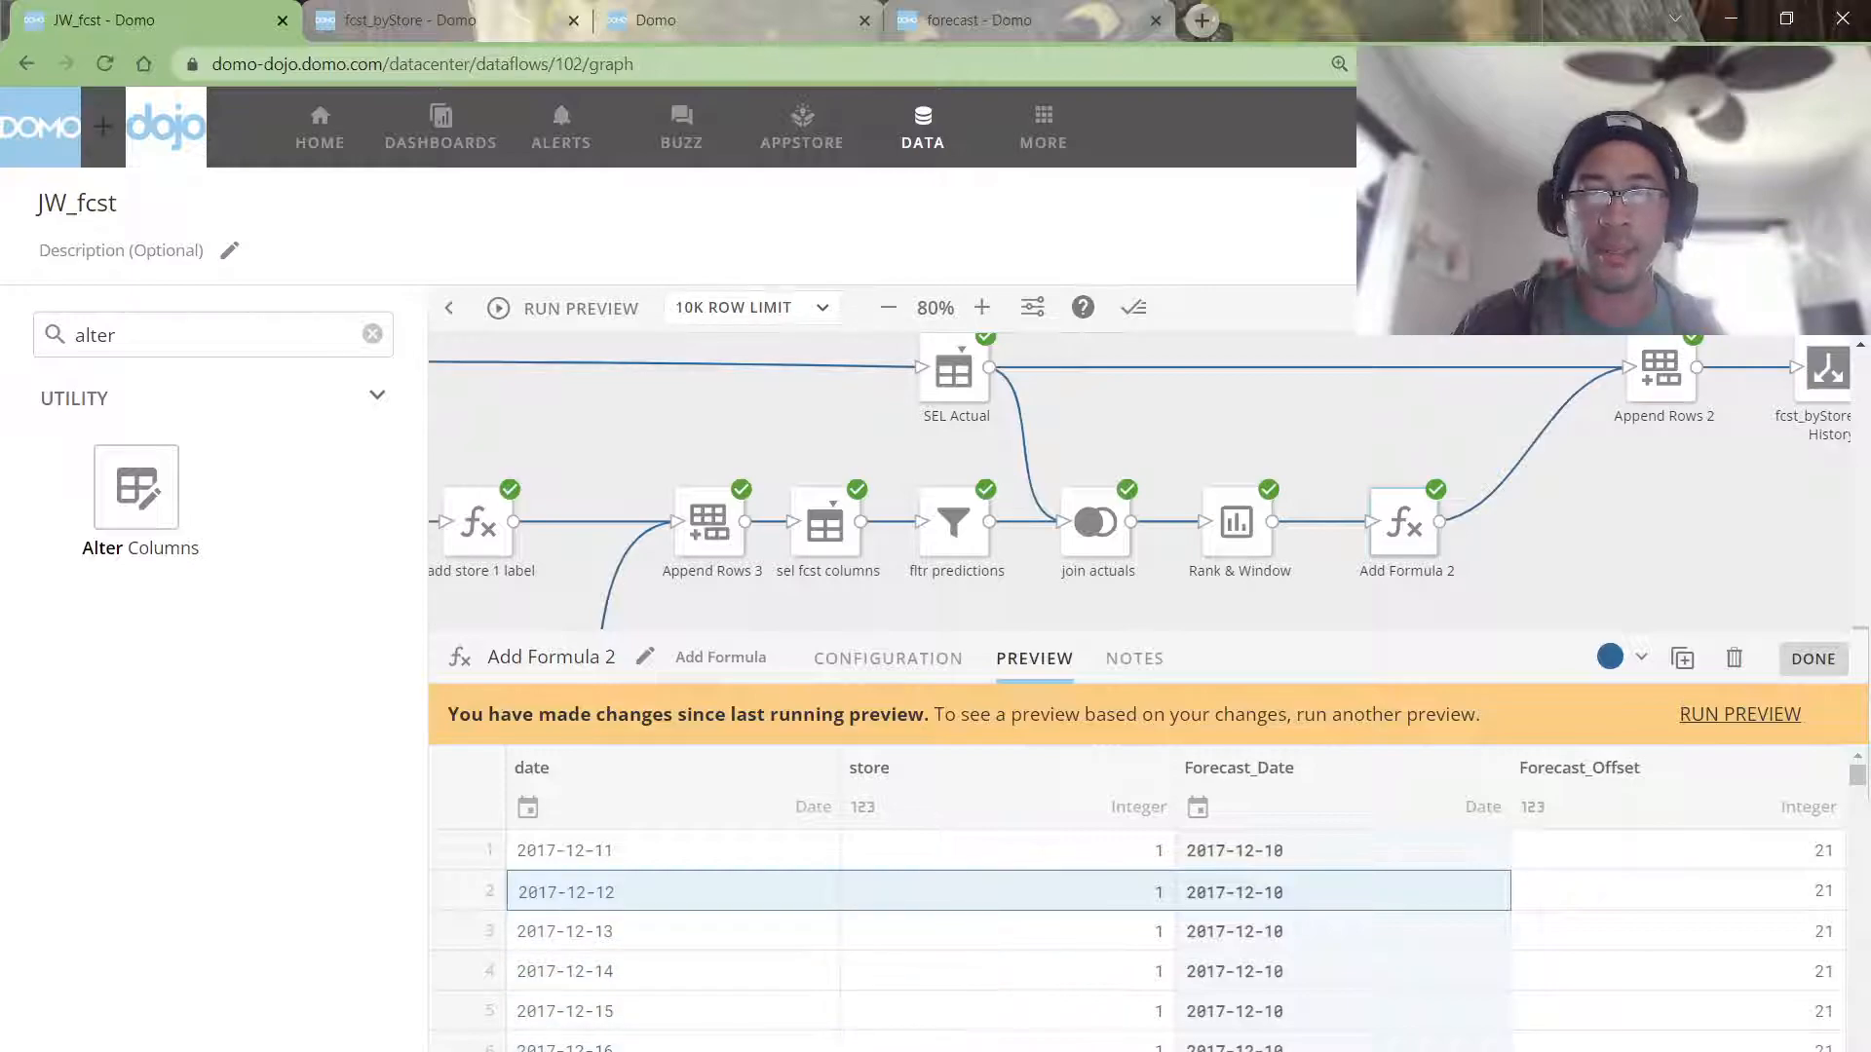
scroll(1169, 890, right, 5)
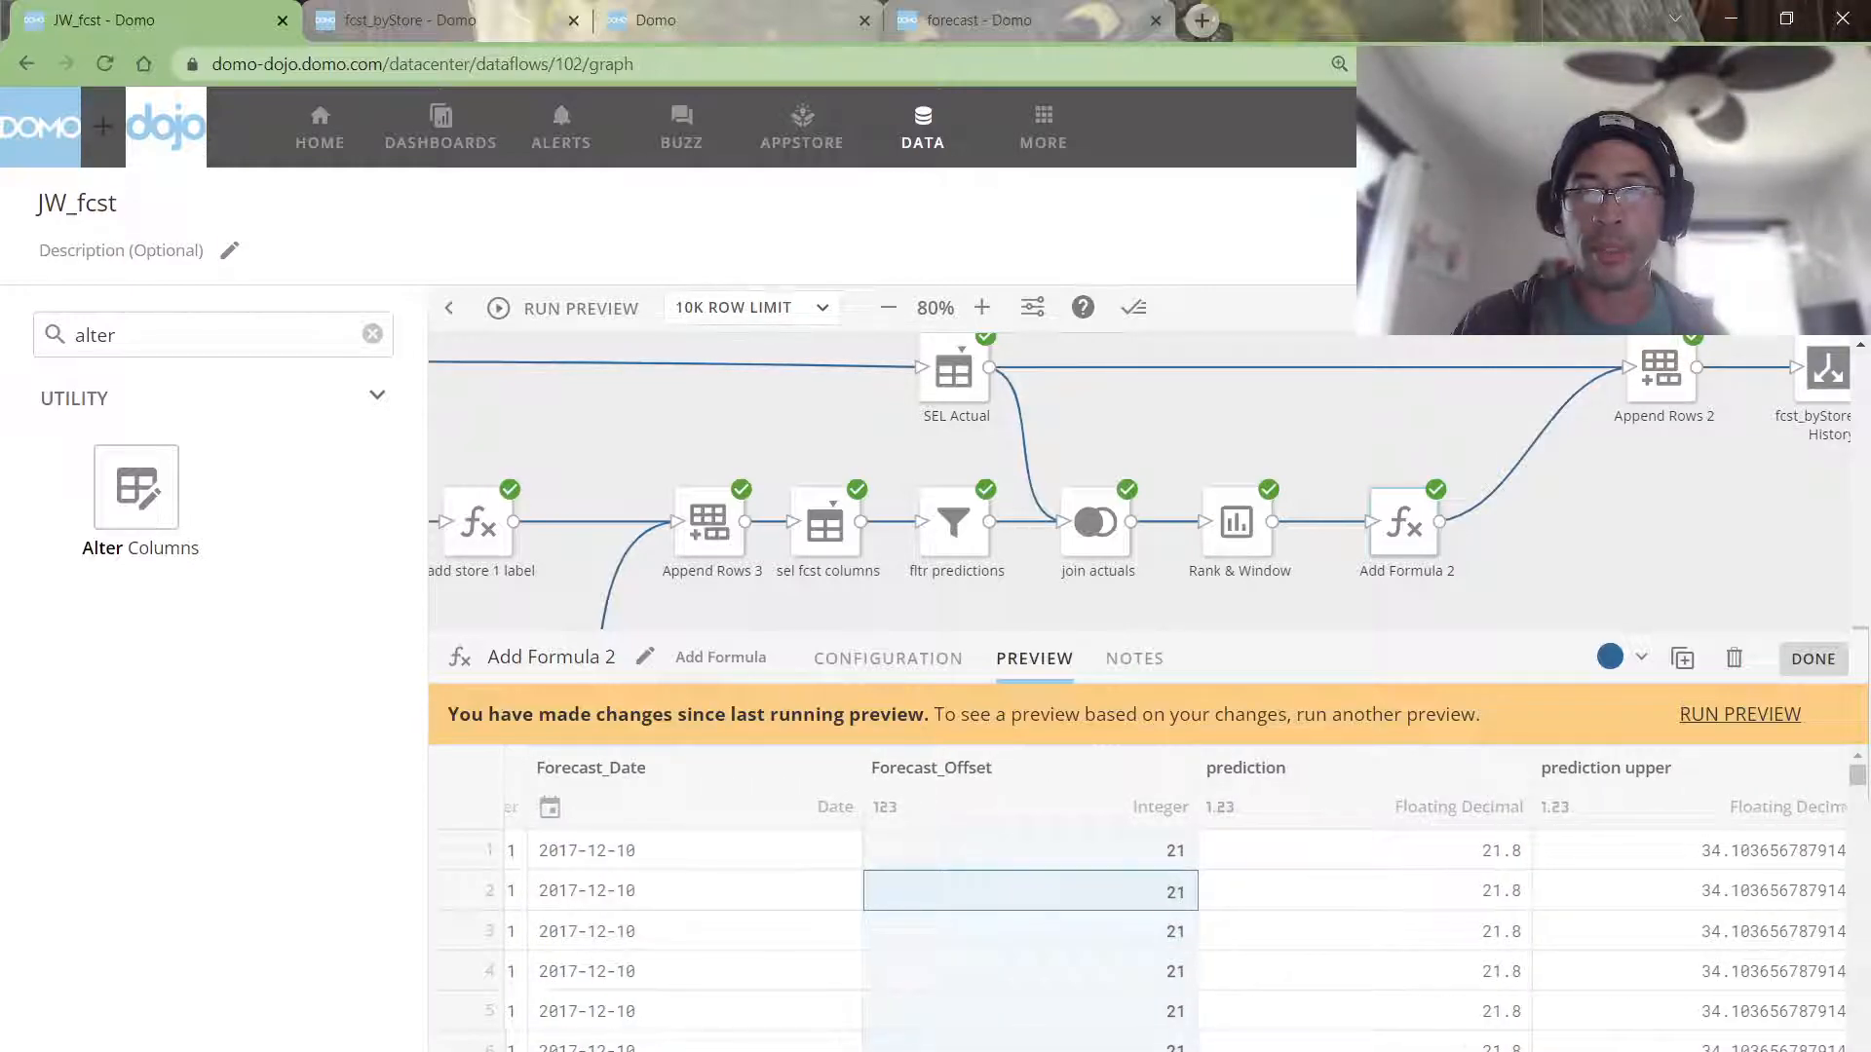
scroll(1033, 890, right, 8)
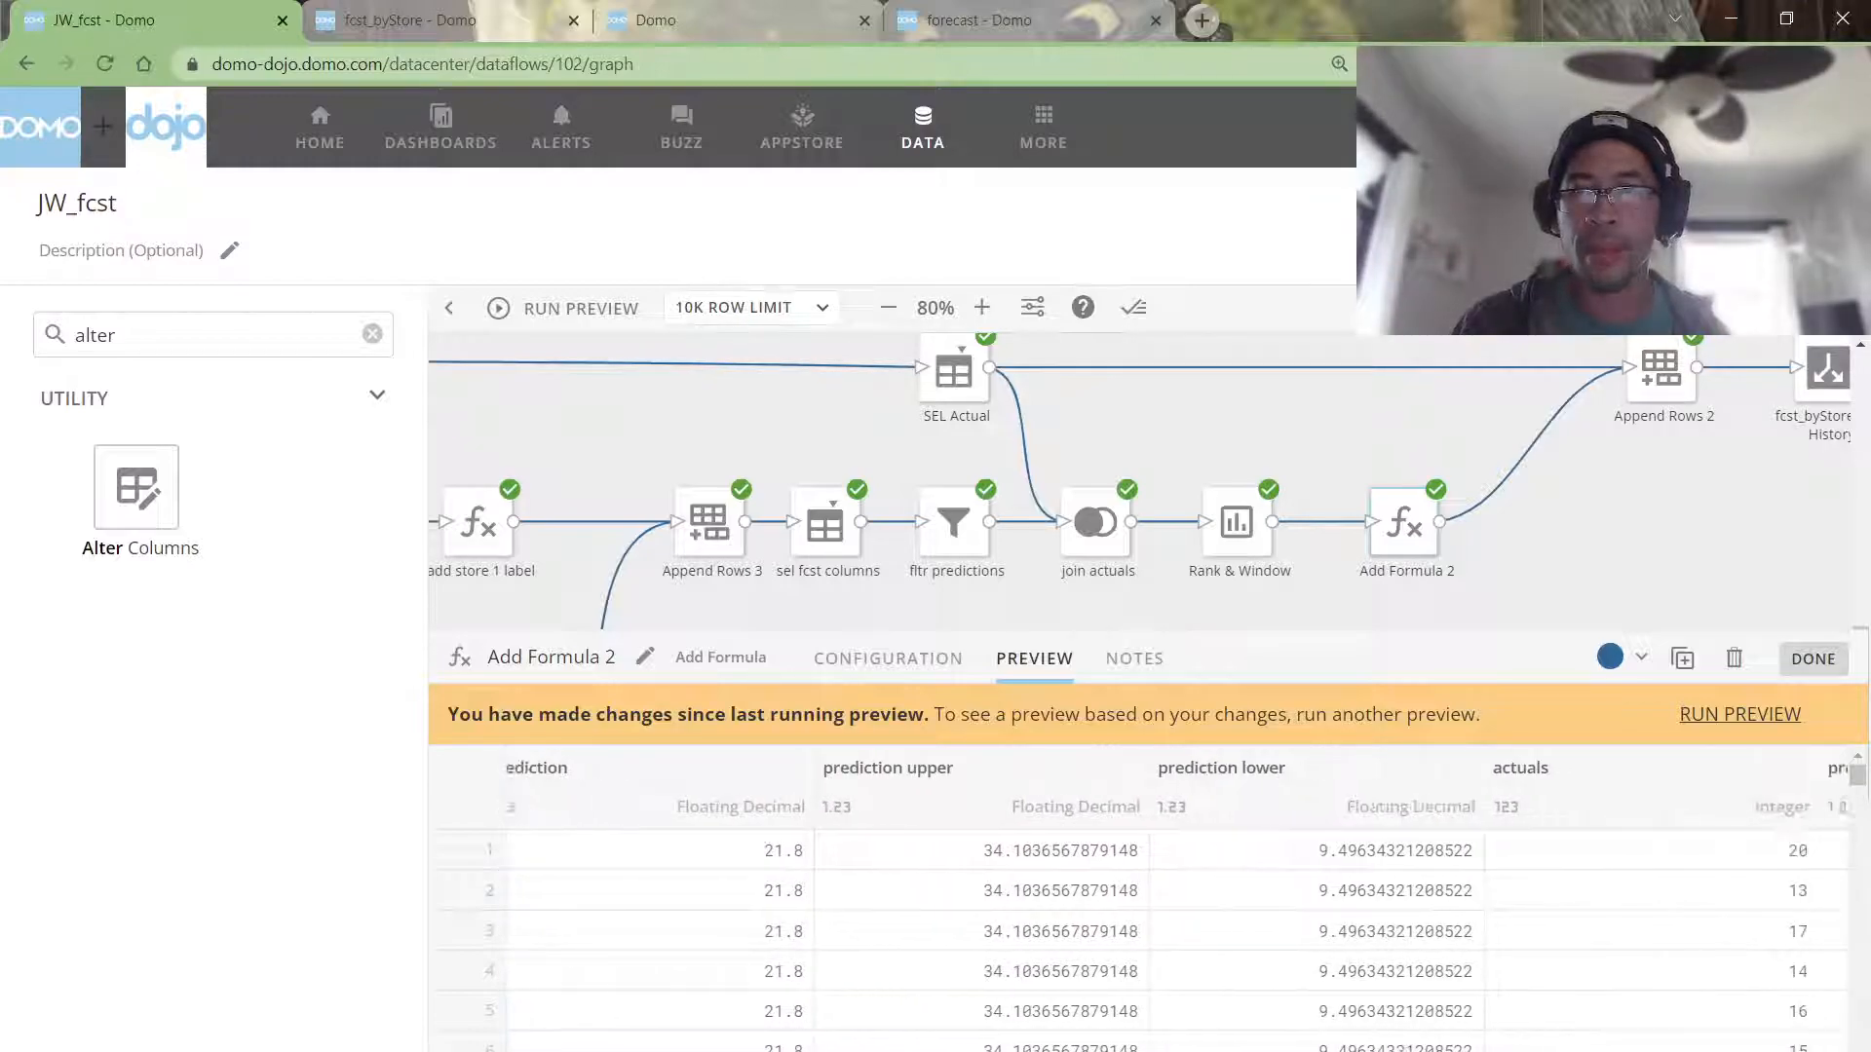
scroll(1440, 990, right, 3)
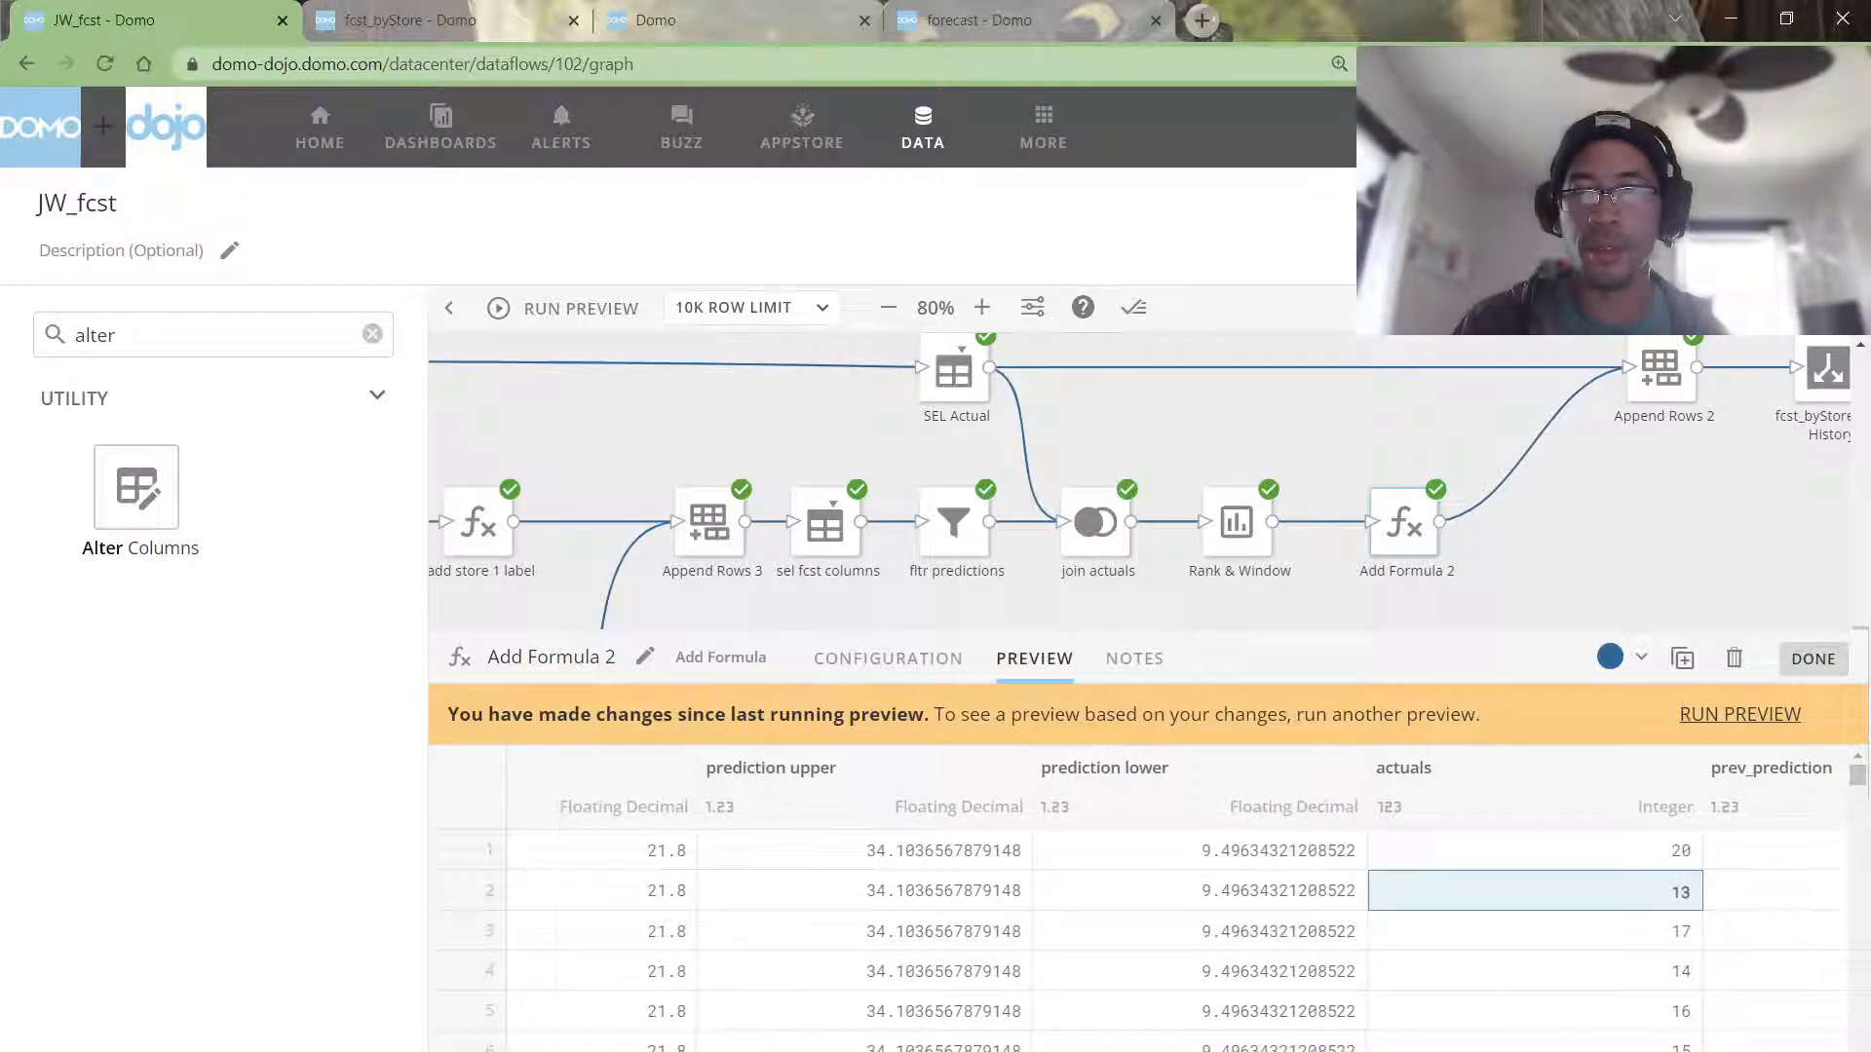
scroll(1461, 890, left, 10)
scroll(1461, 891, right, 8)
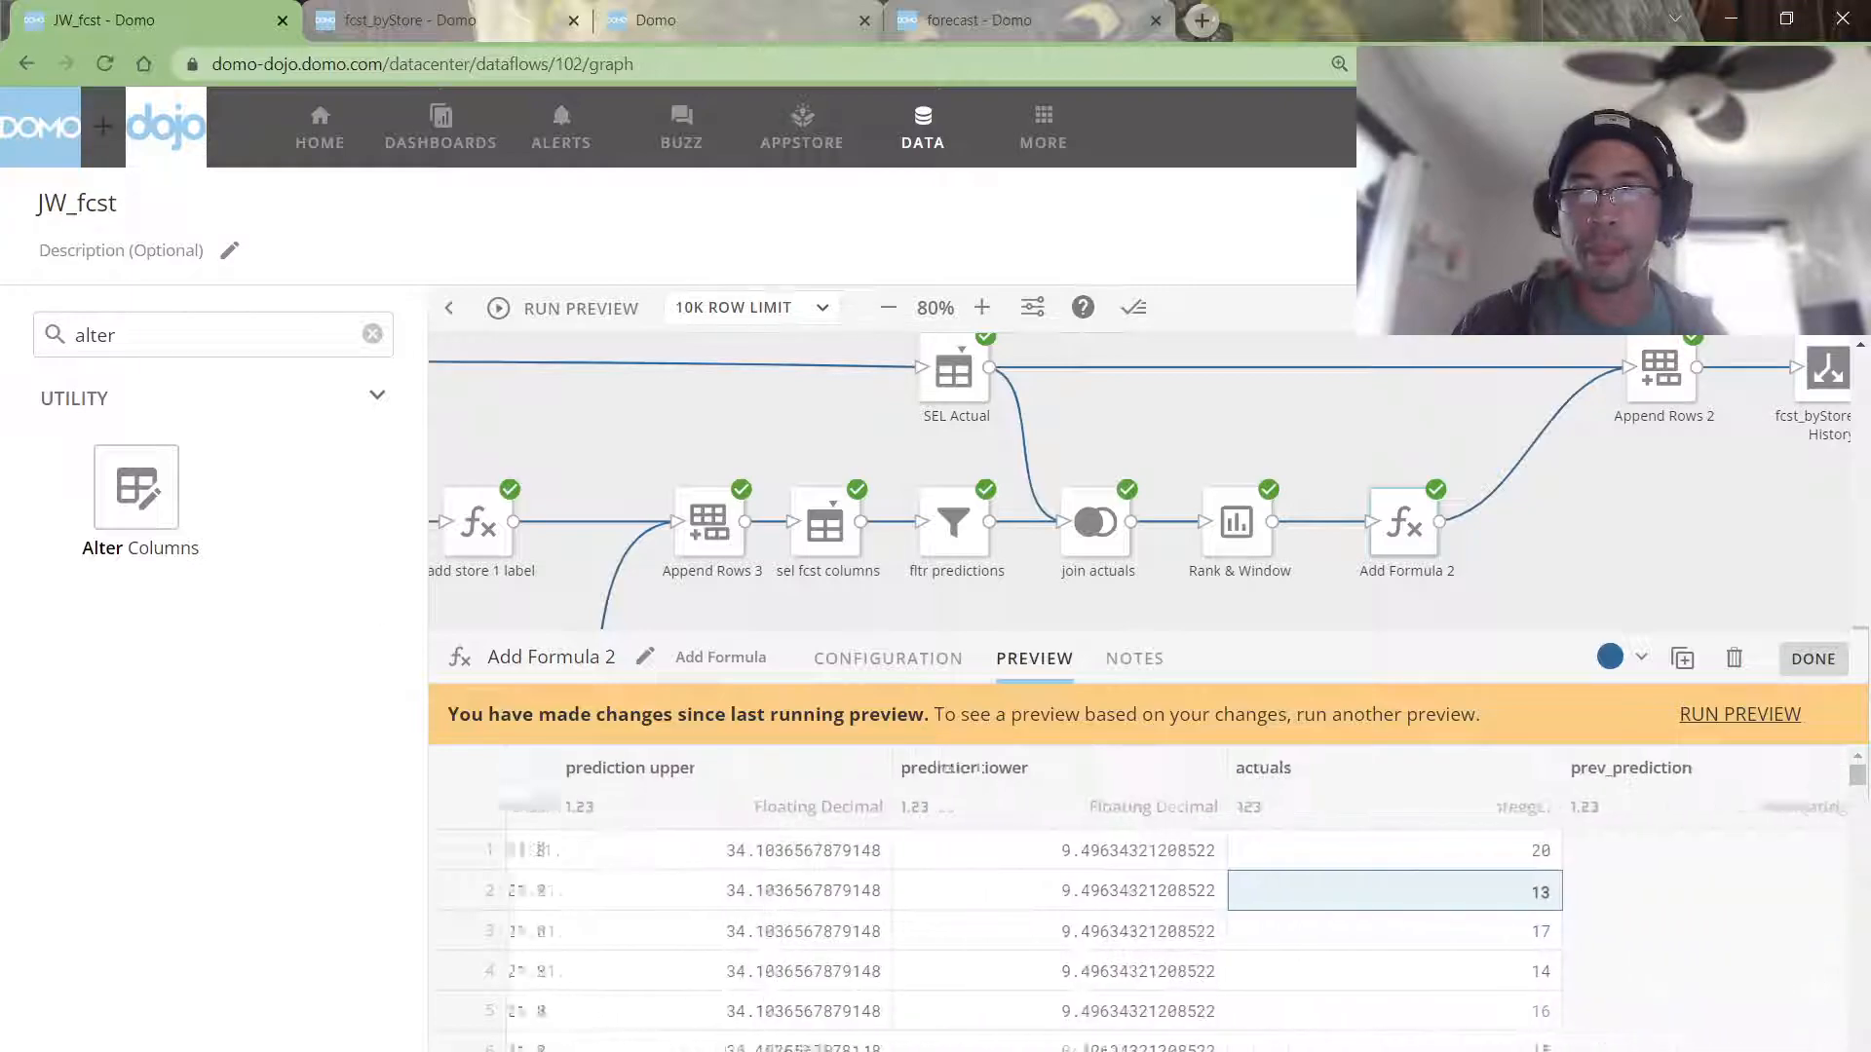
scroll(1413, 890, right, 4)
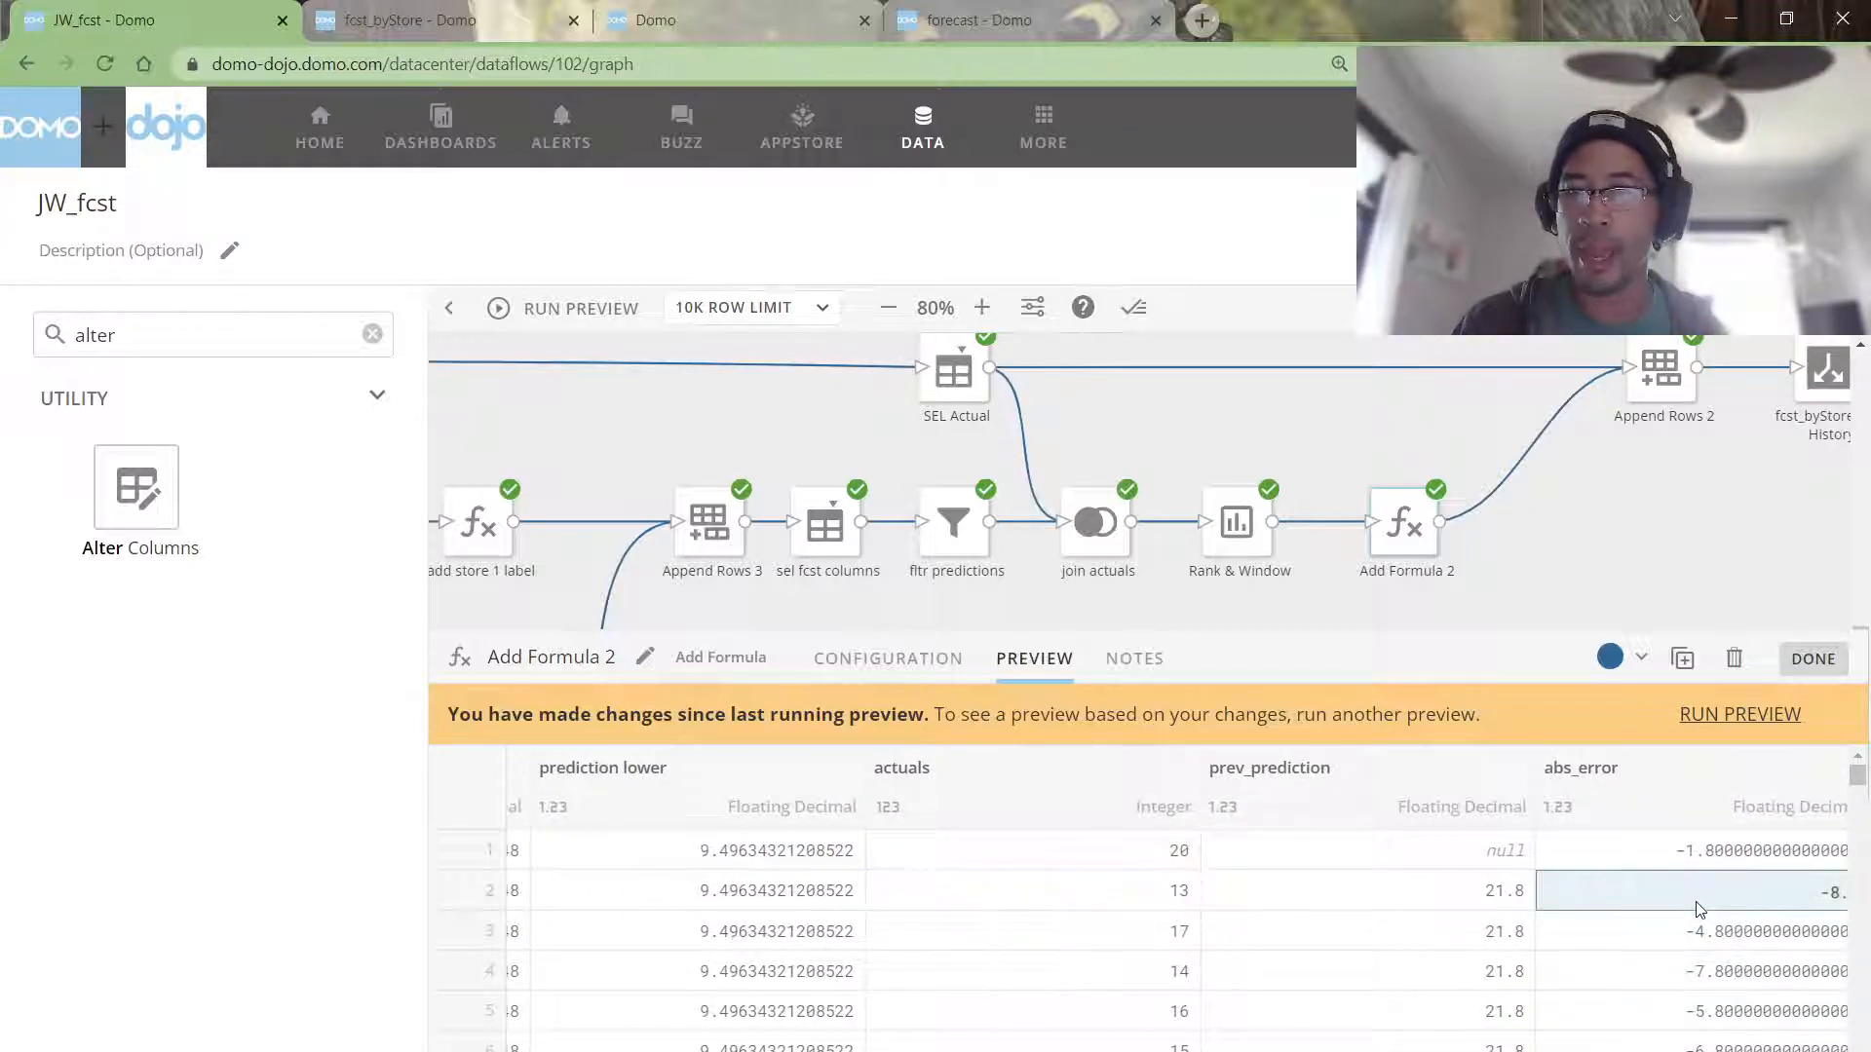
scroll(1617, 1033, right, 1)
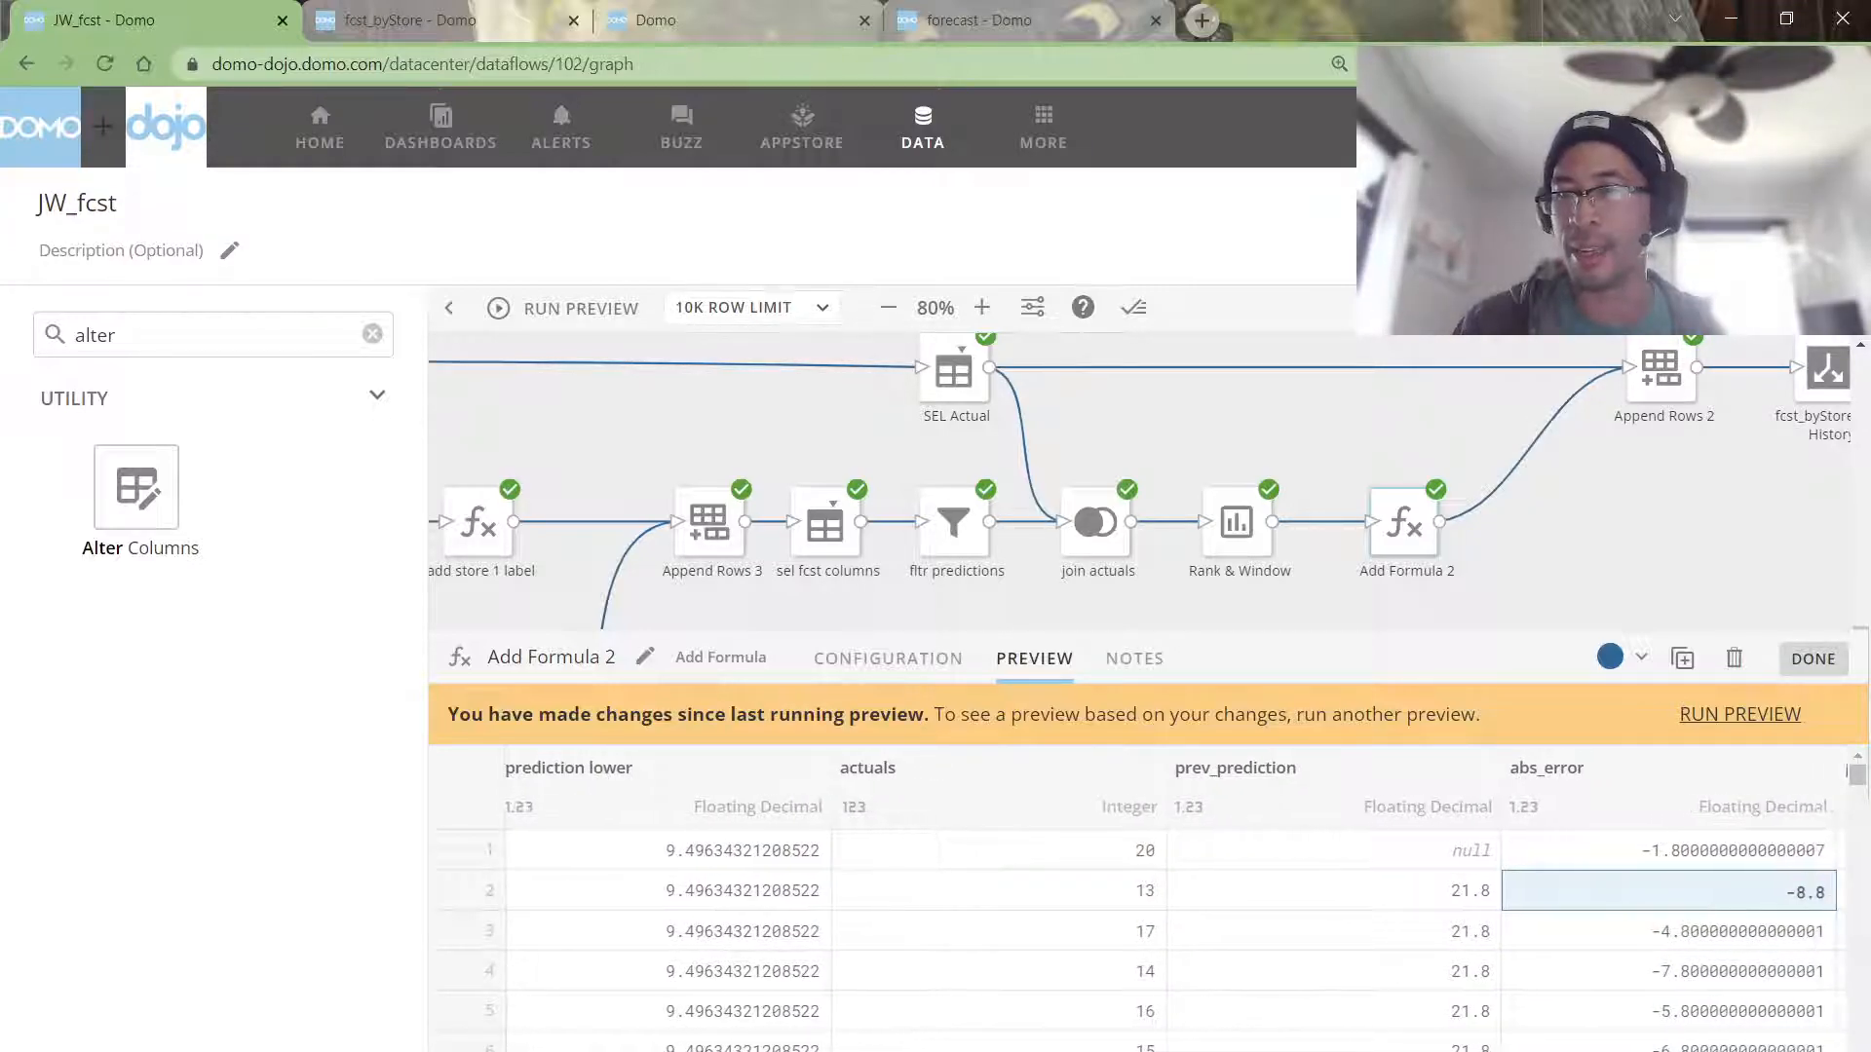
Step: Compare prev_prediction with prediction in the Add Formula 2 preview and check prev_prediction_var for rows 2 to 5
scroll(1657, 891, right, 2)
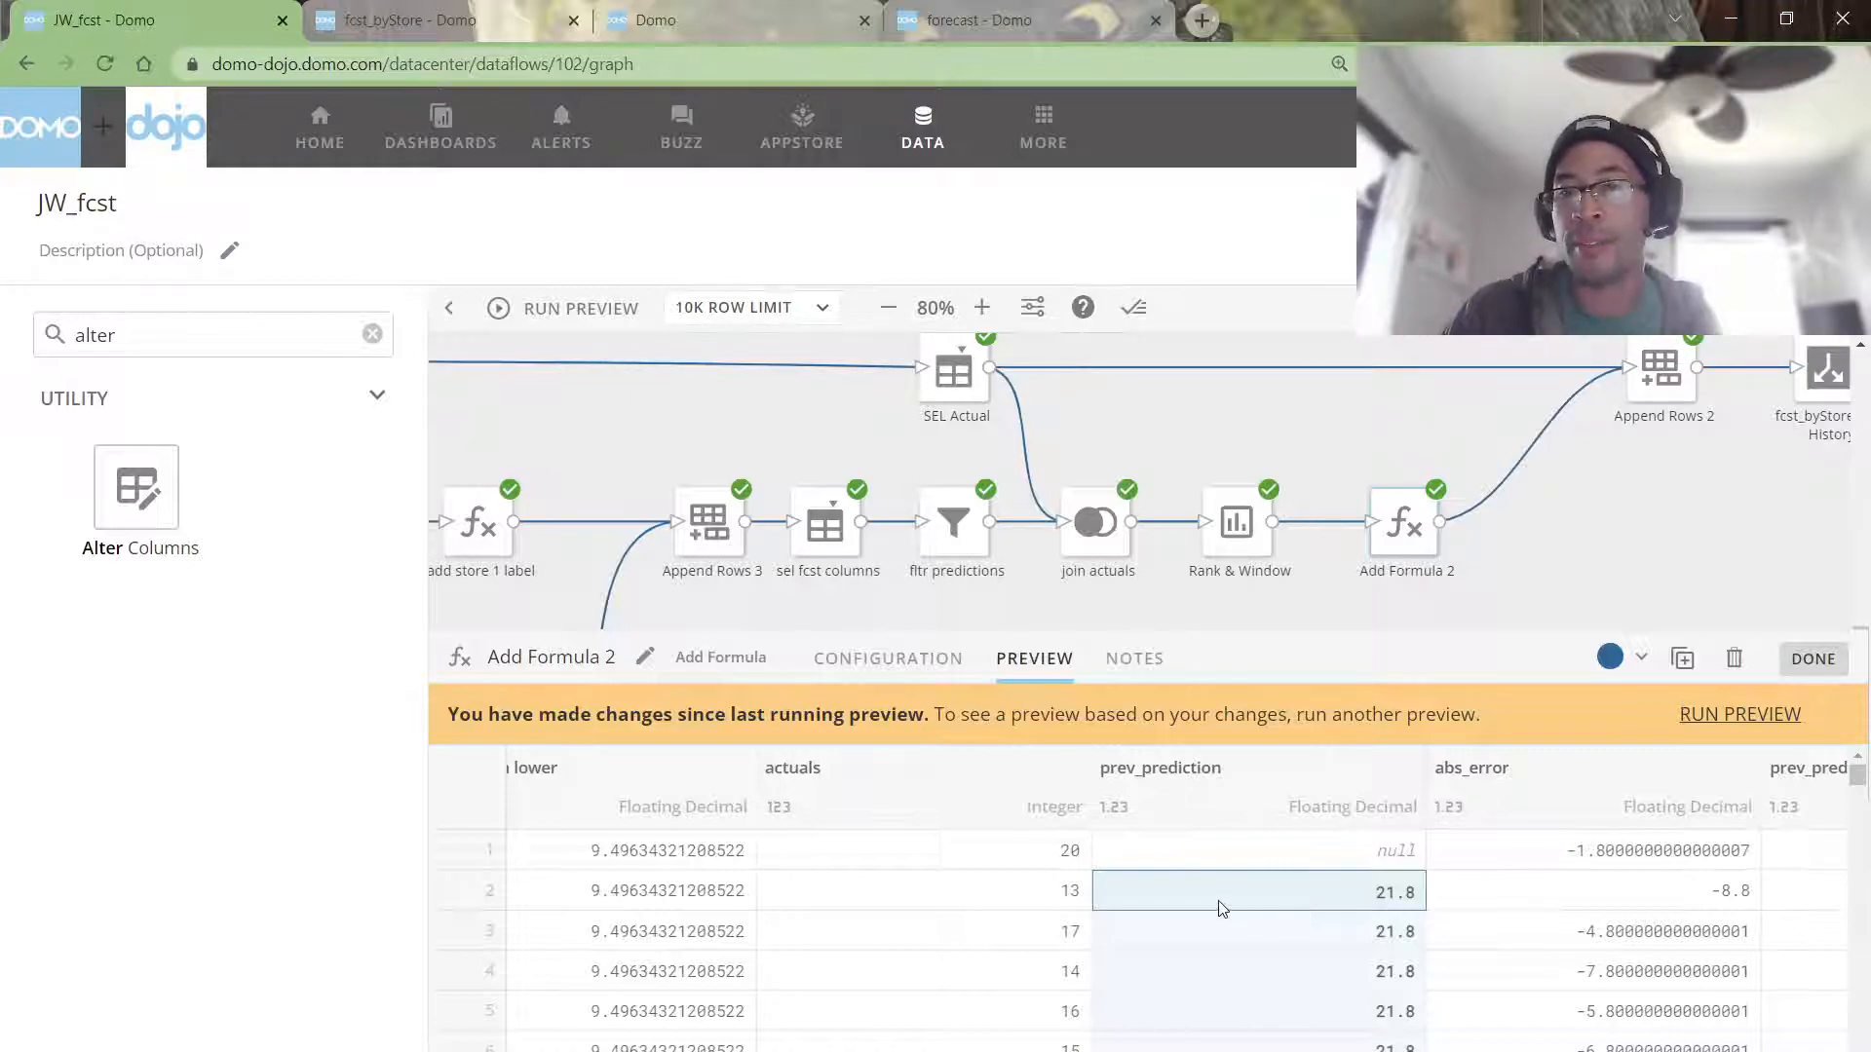
scroll(1140, 935, left, 5)
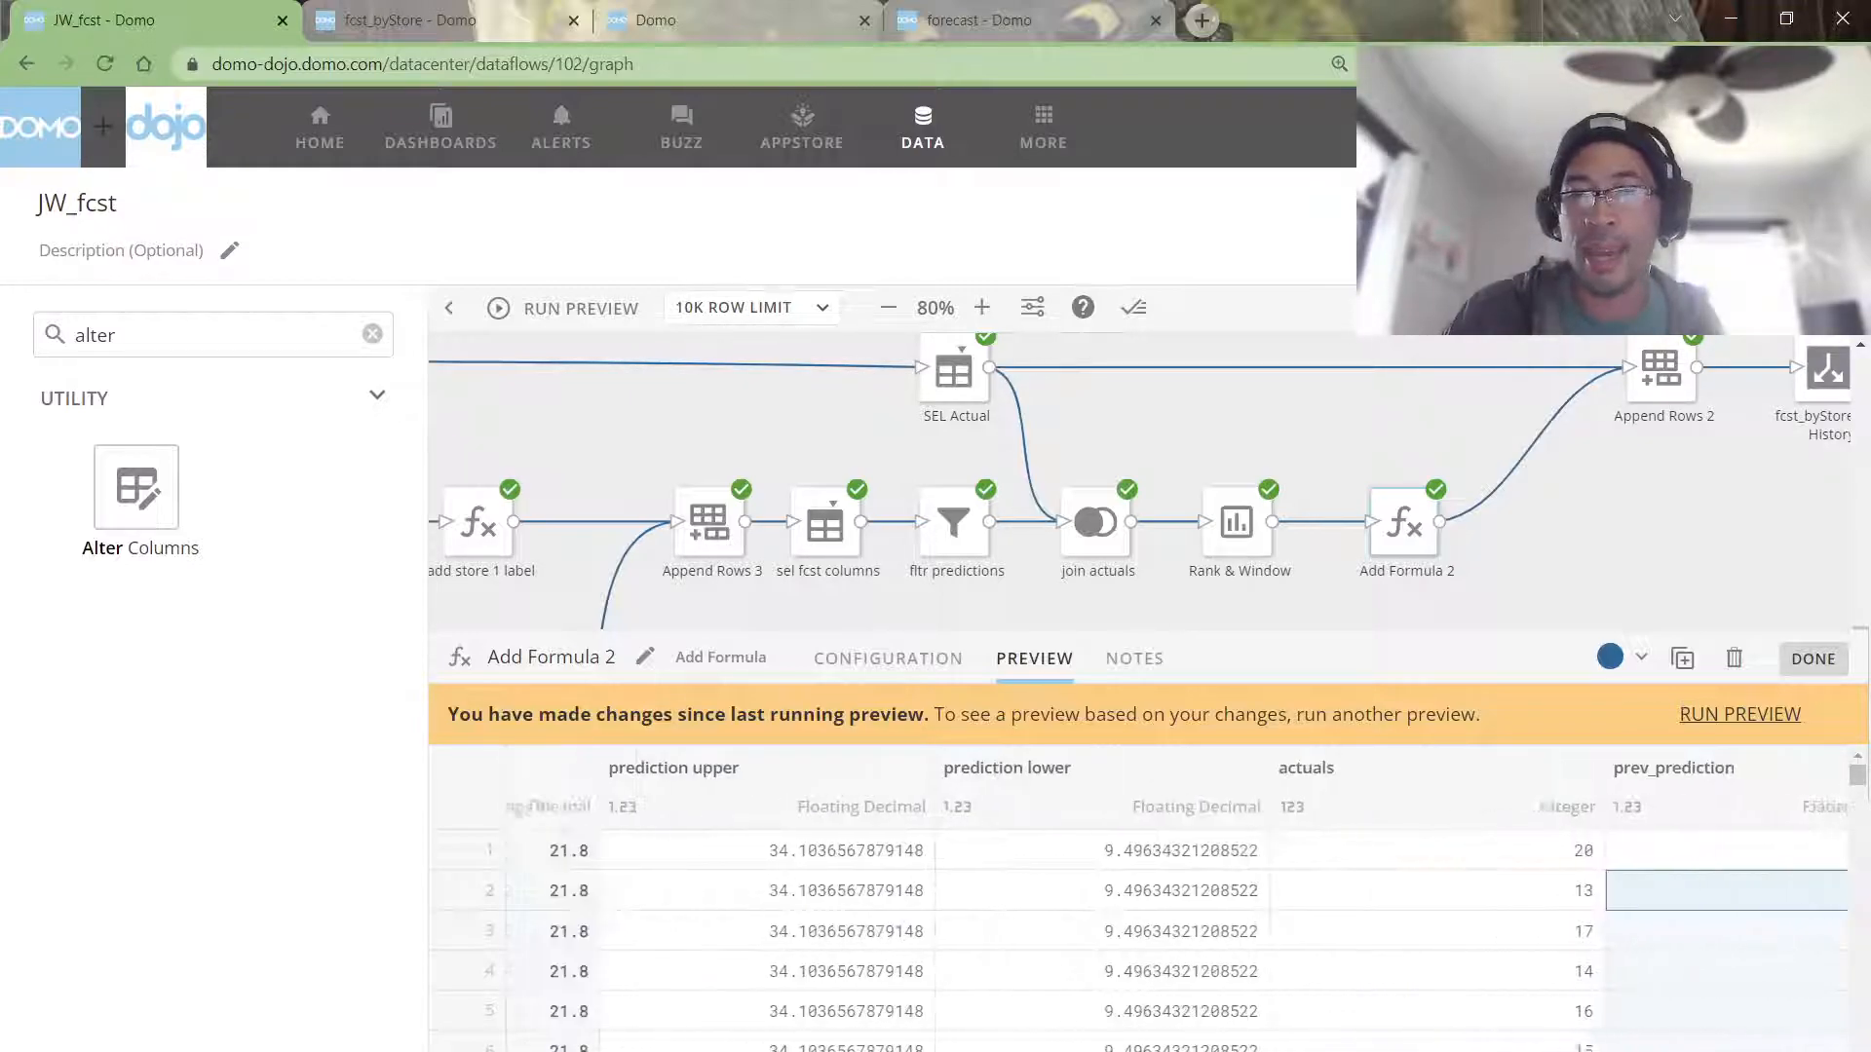
scroll(1140, 936, left, 2)
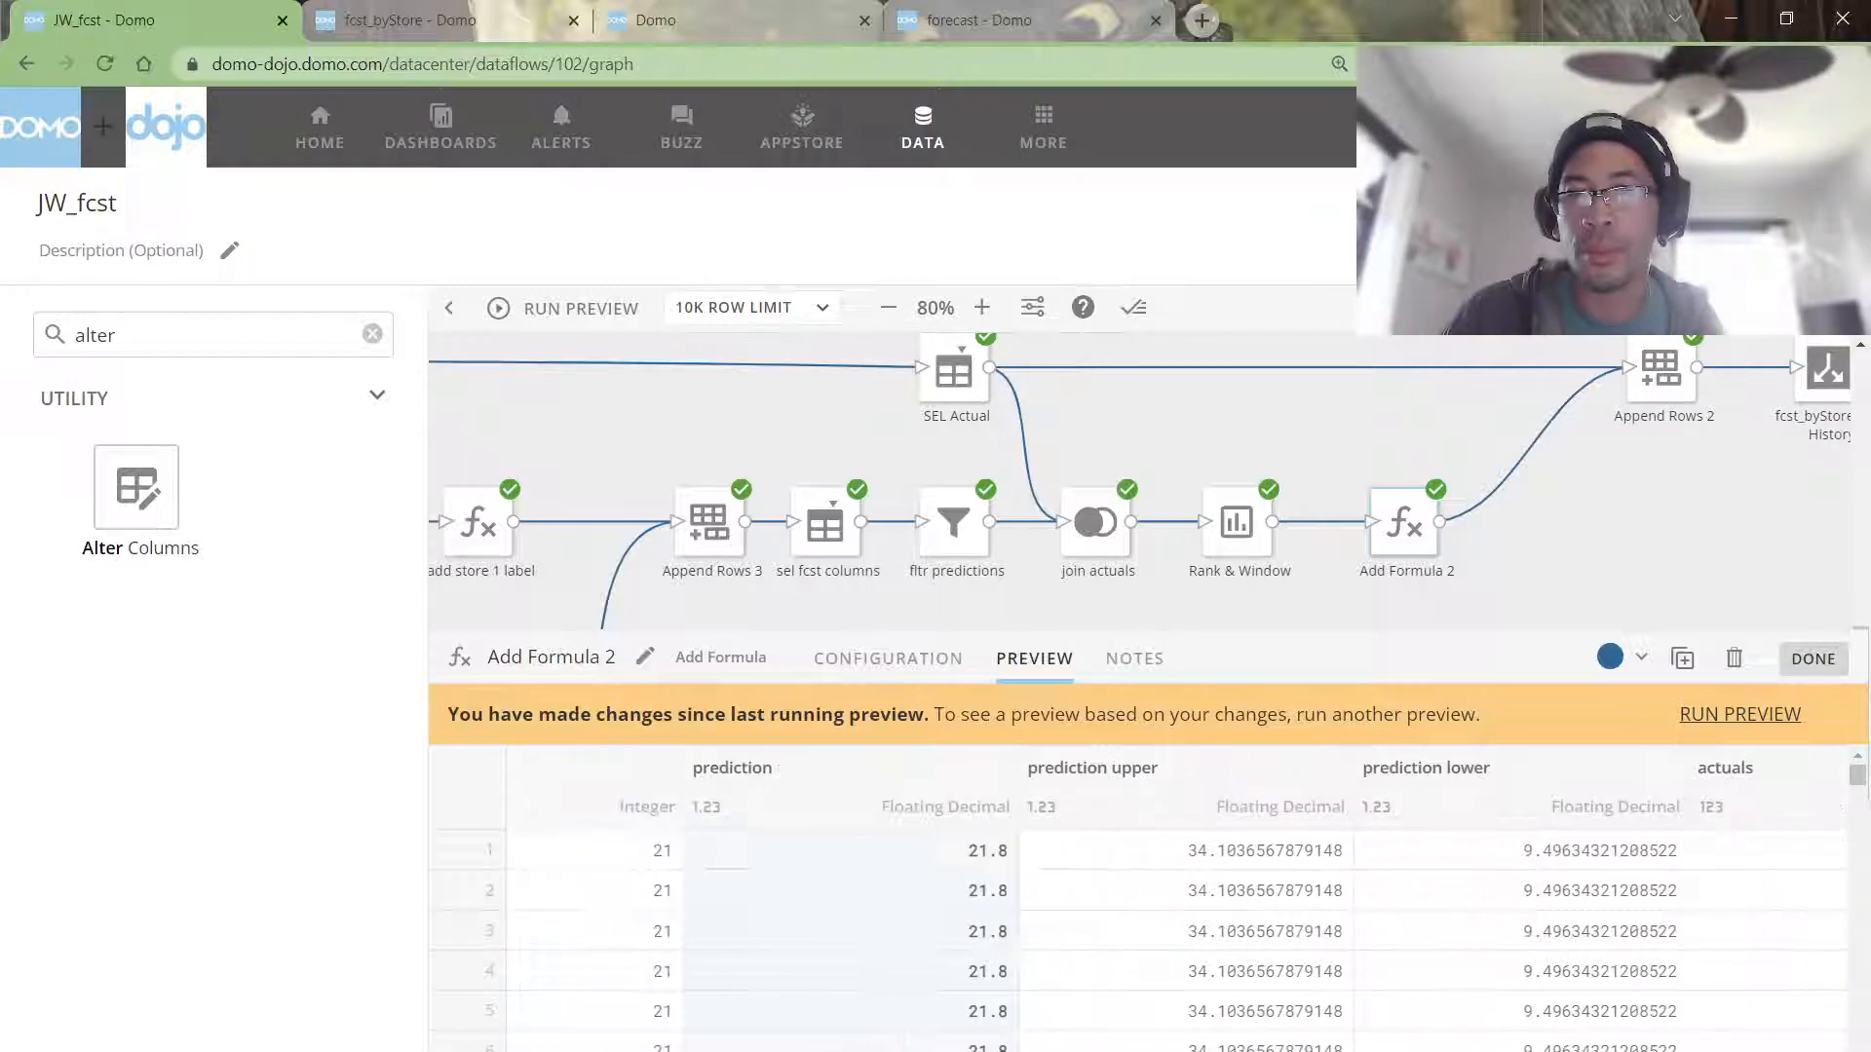
scroll(1140, 935, right, 7)
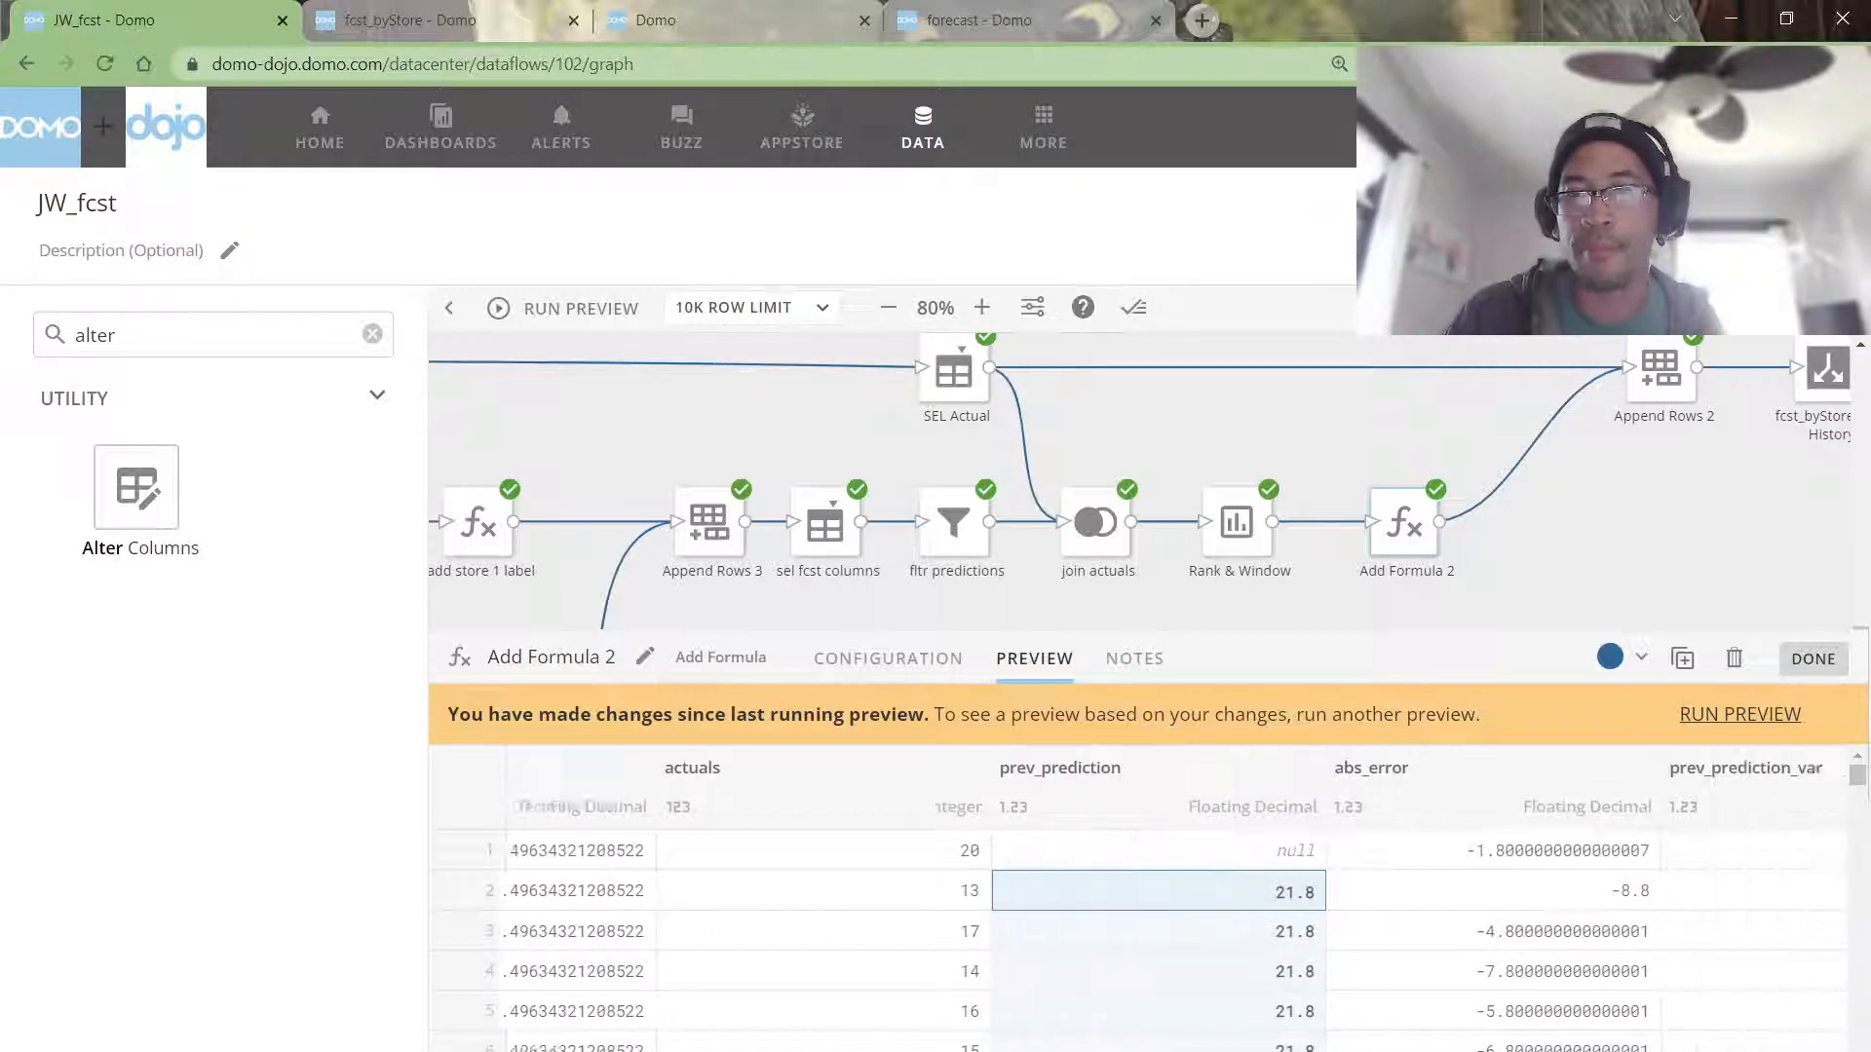
drag(1679, 894, 1716, 1009)
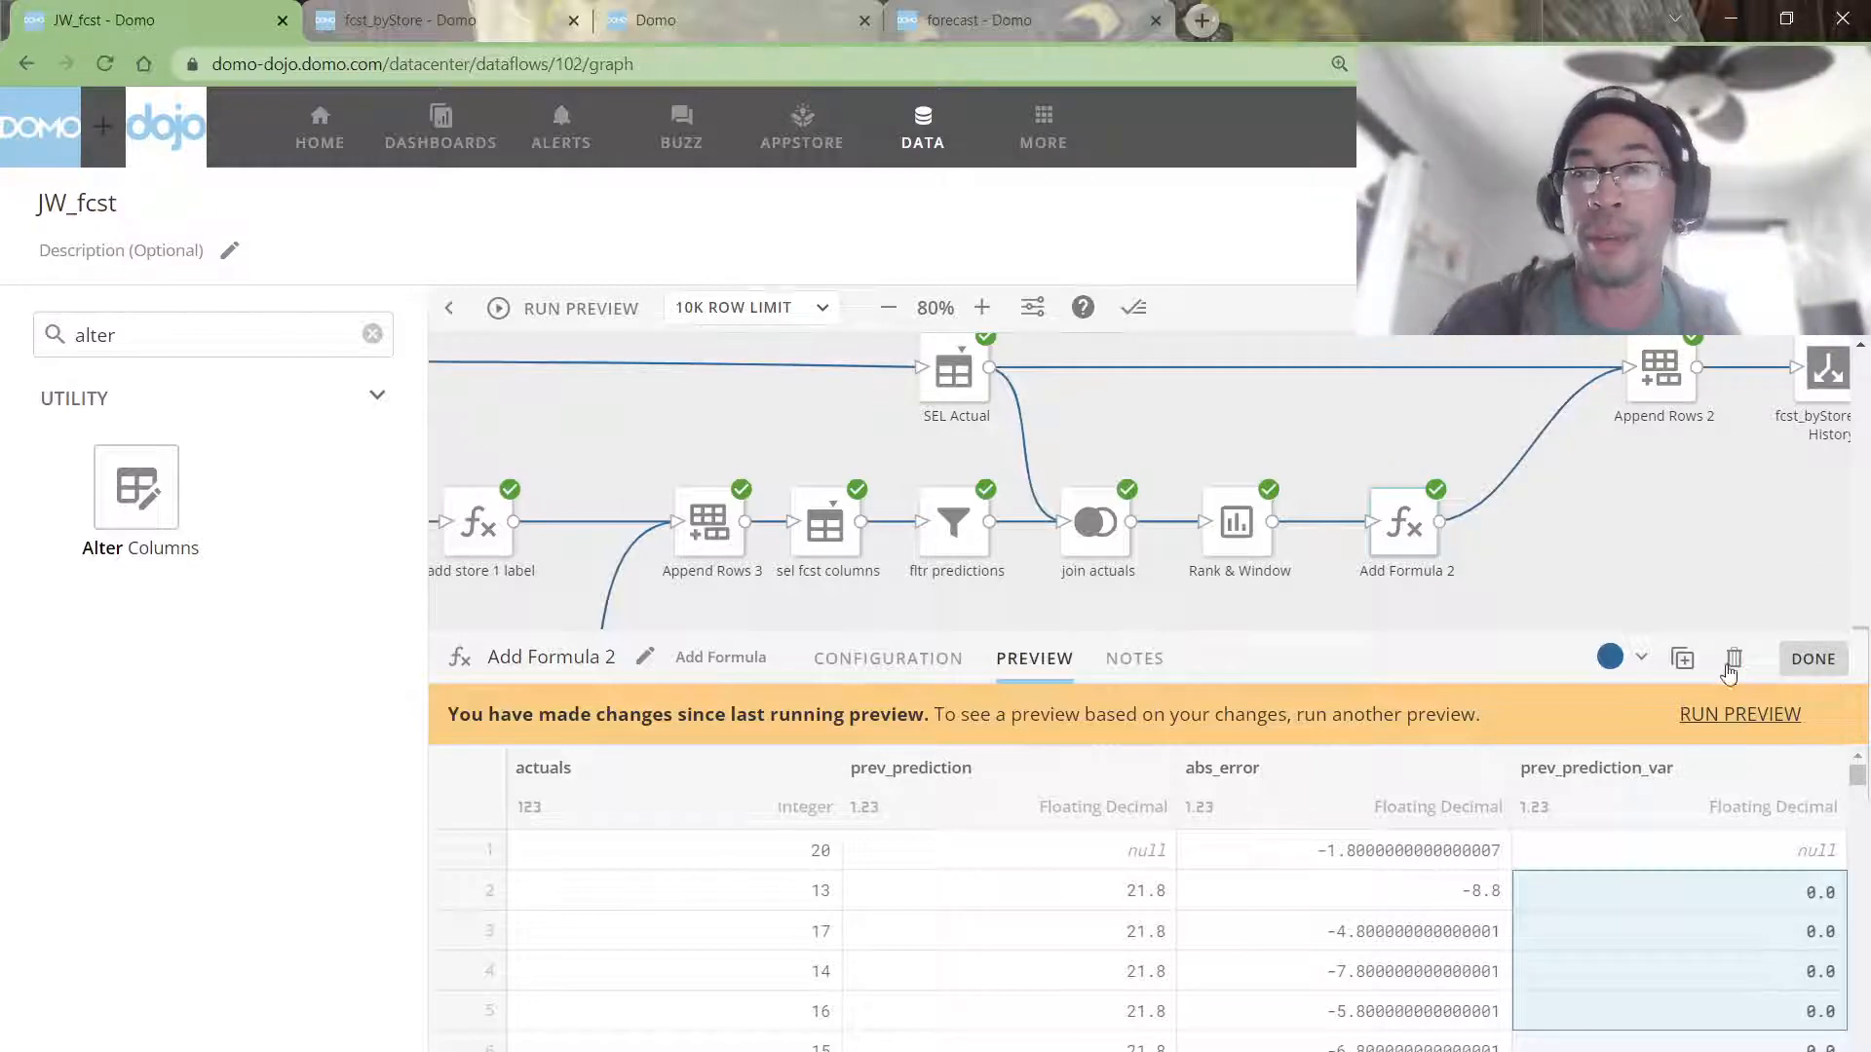
Step: Close the Add Formula 2 editor and save the JW_fcst dataflow
click(1725, 557)
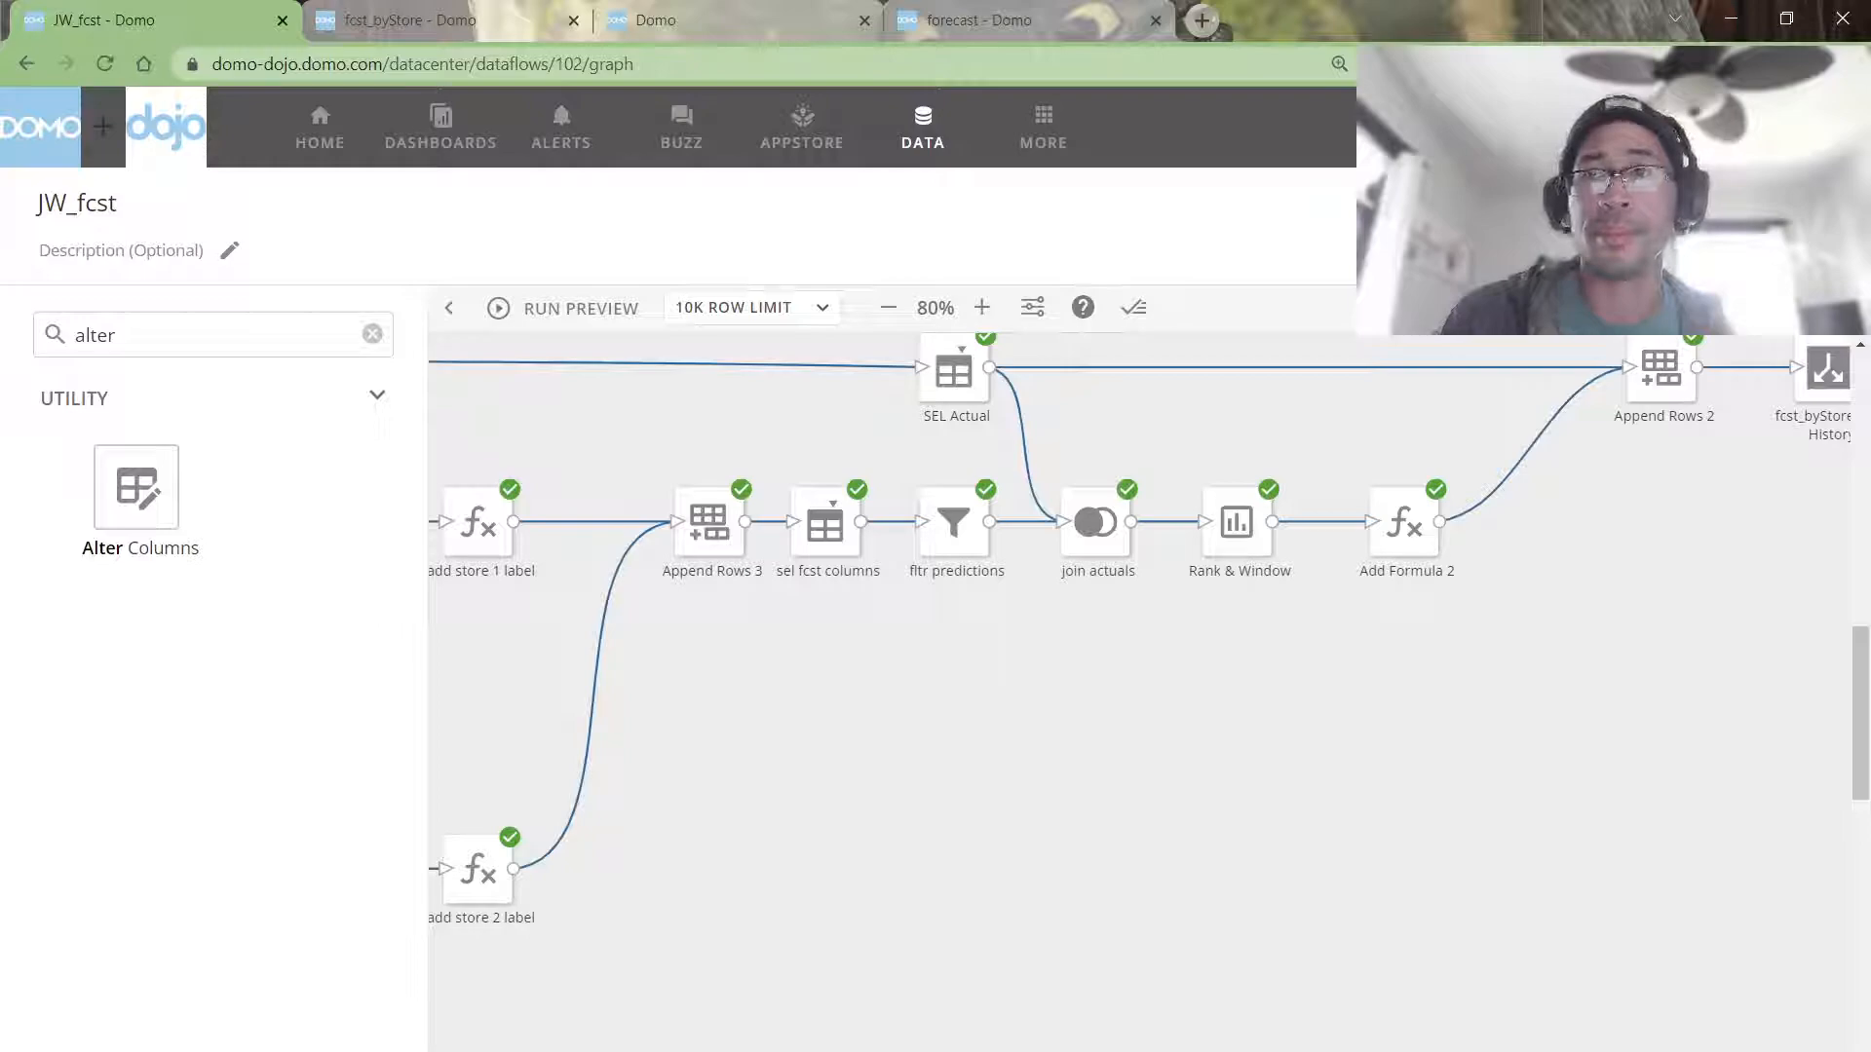
click(1754, 226)
click(1605, 791)
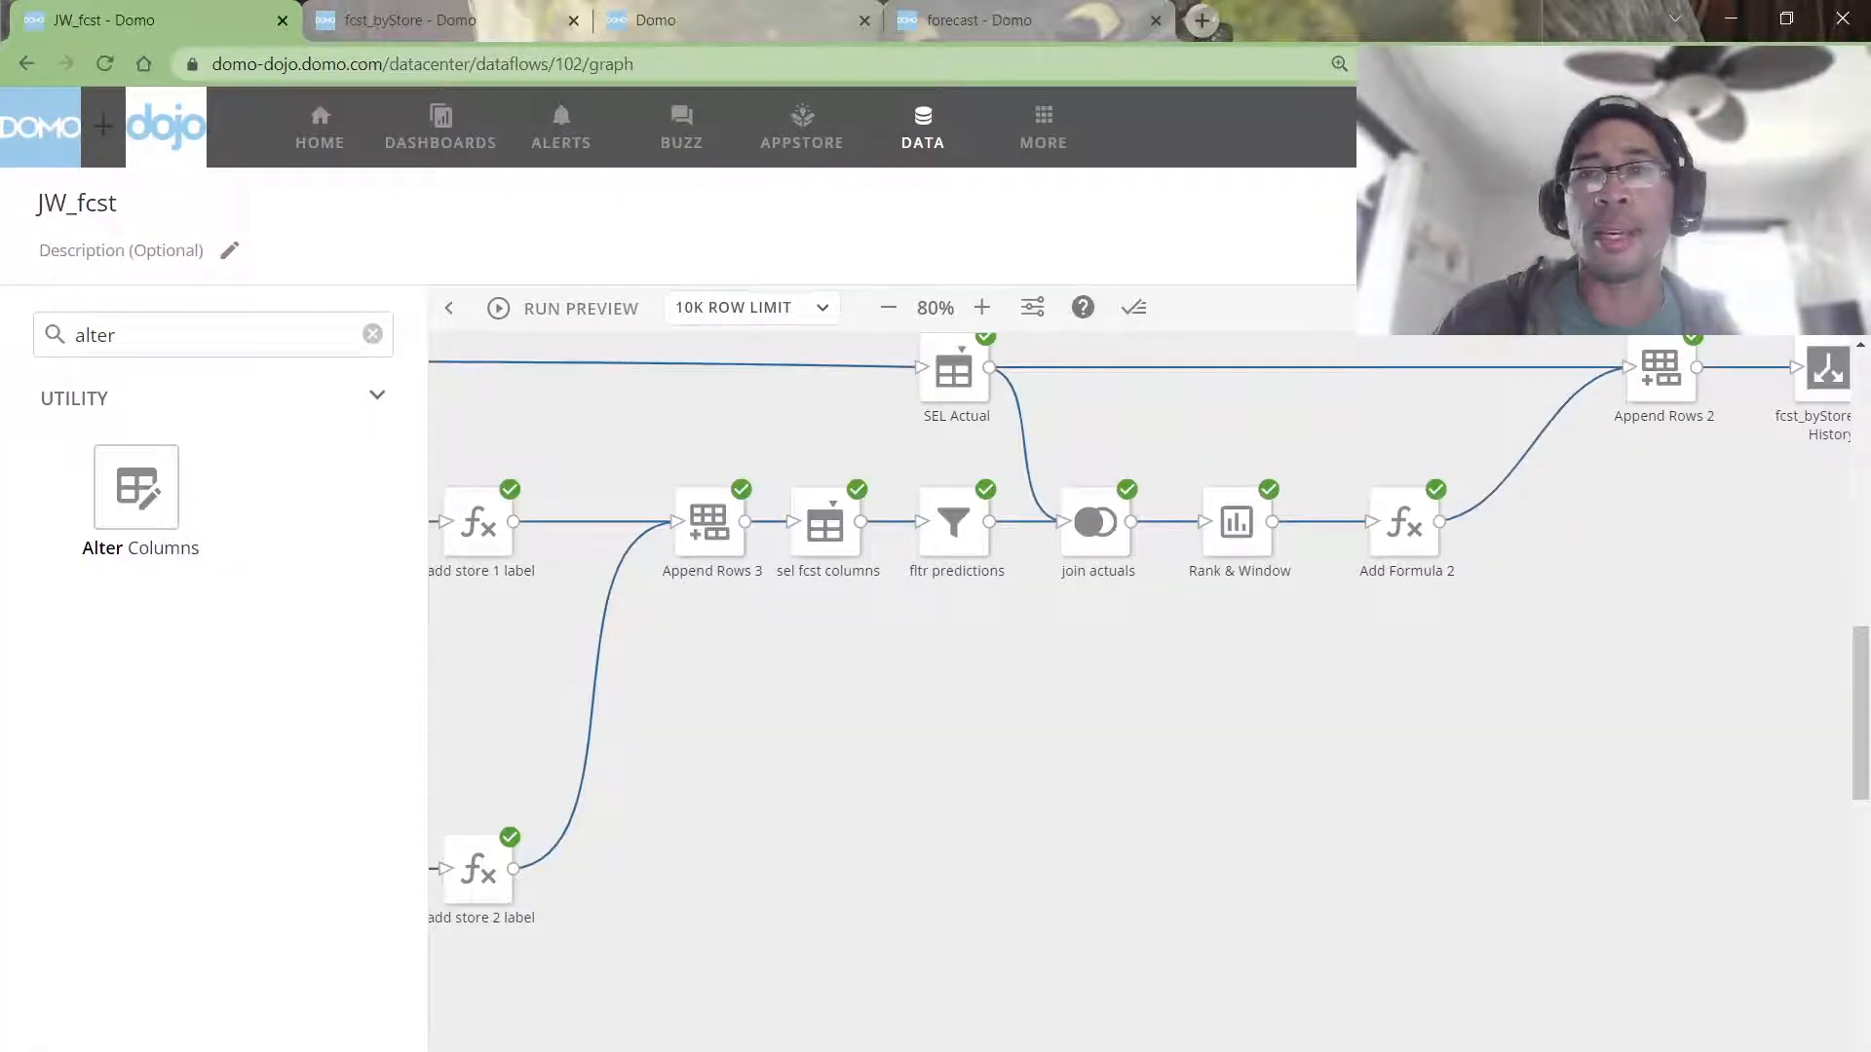
Step: Go back from the fcst_byStore dataset to the JW_fcst dataflow's datasets and open the fcst_byStore_withHistory output
click(448, 12)
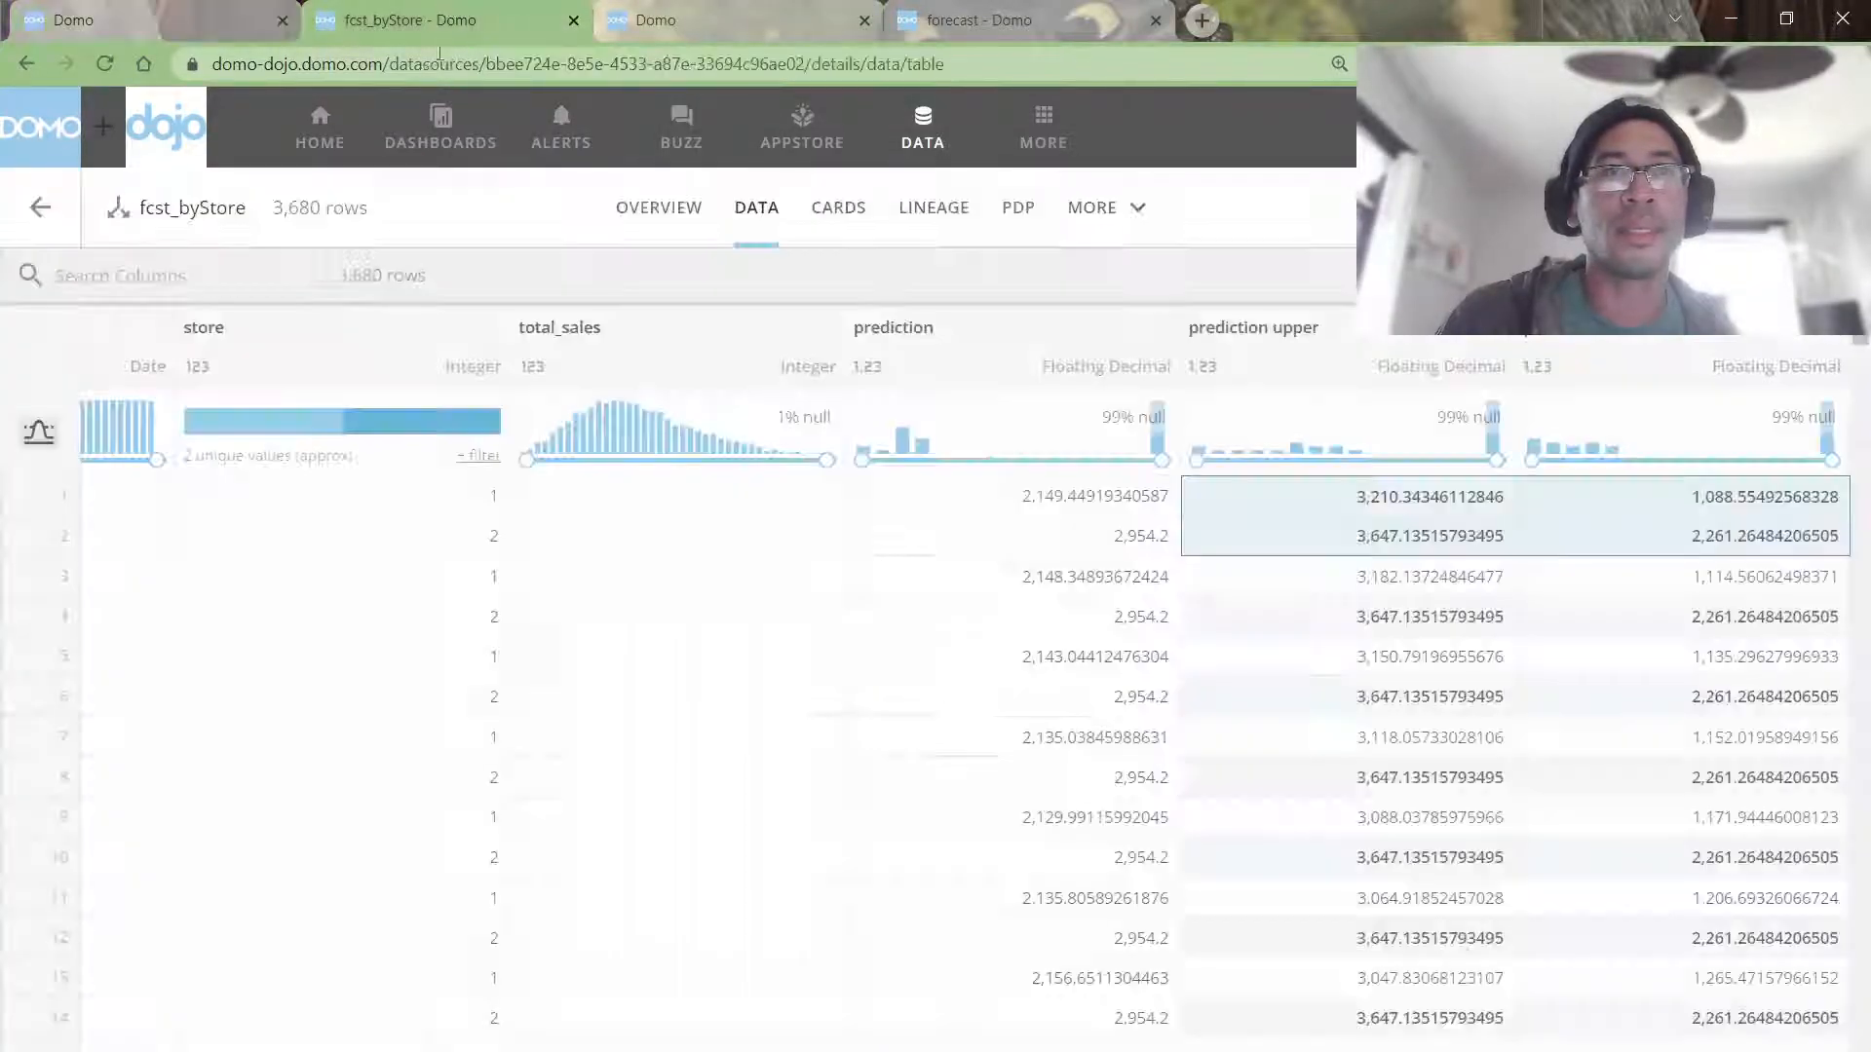
click(40, 206)
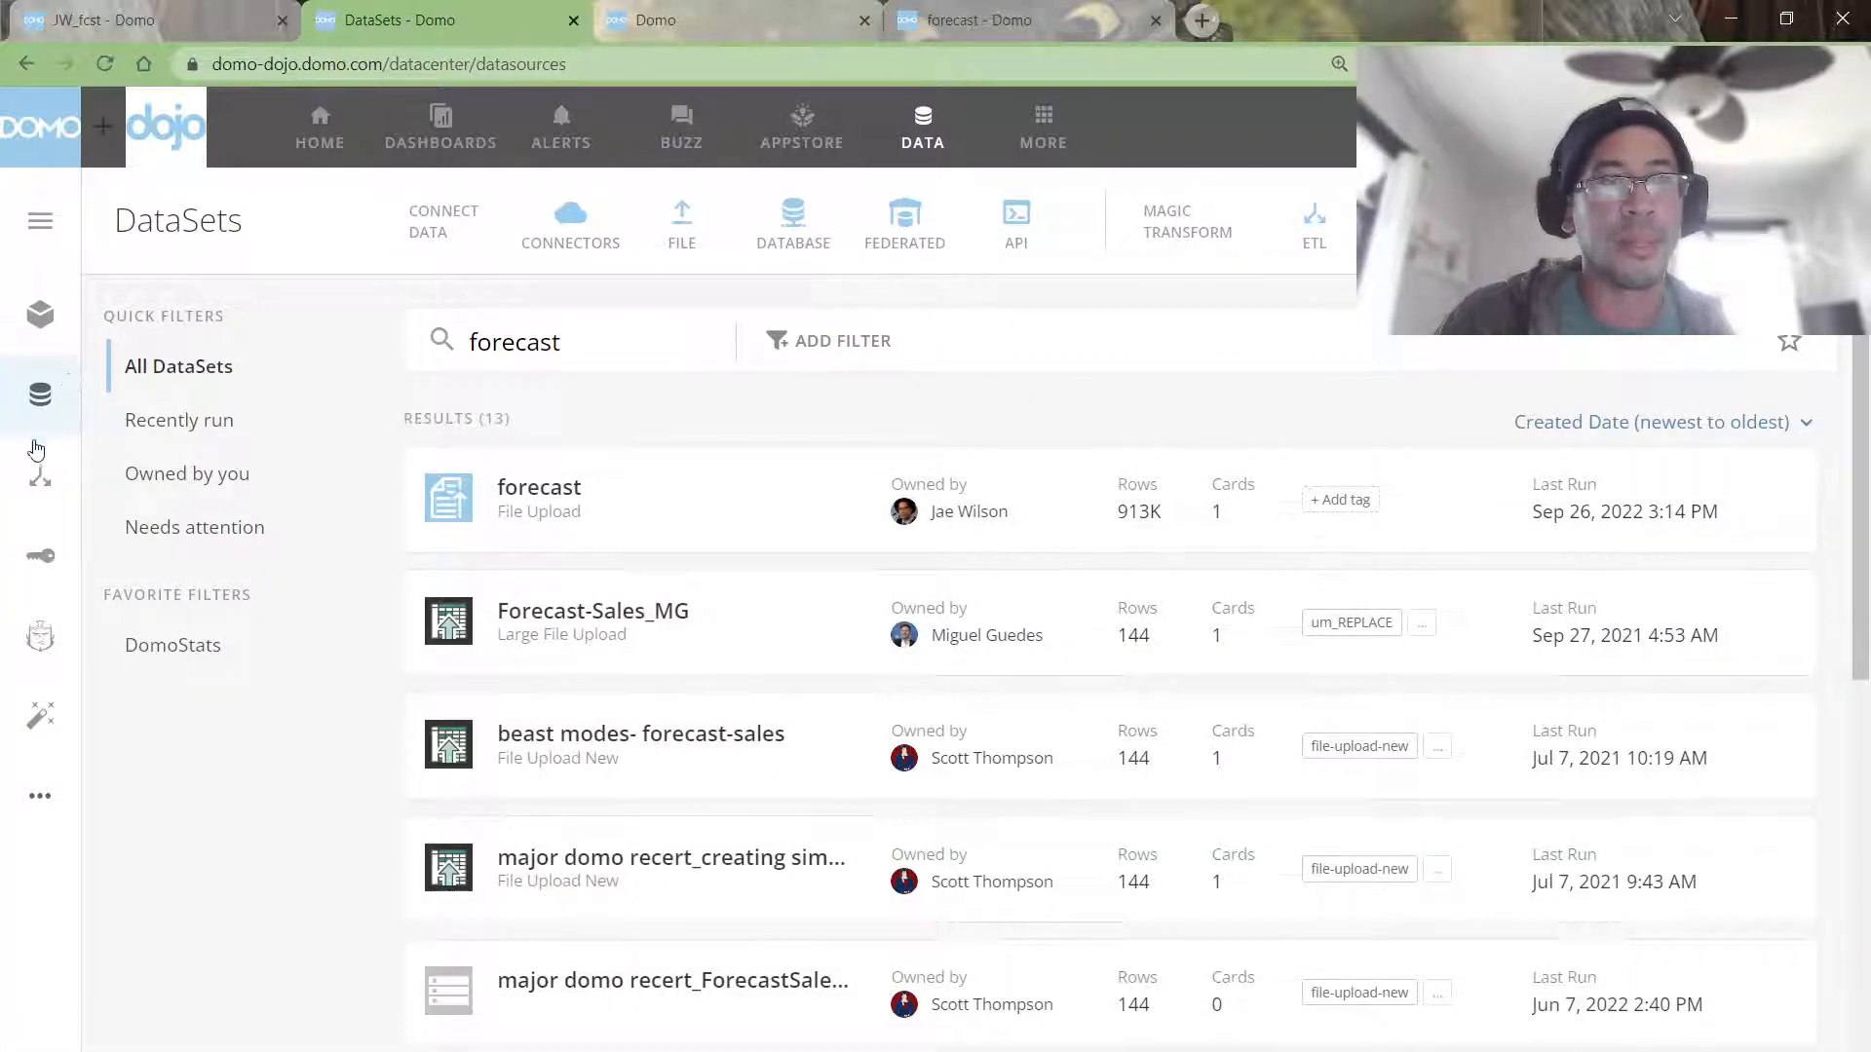
click(38, 64)
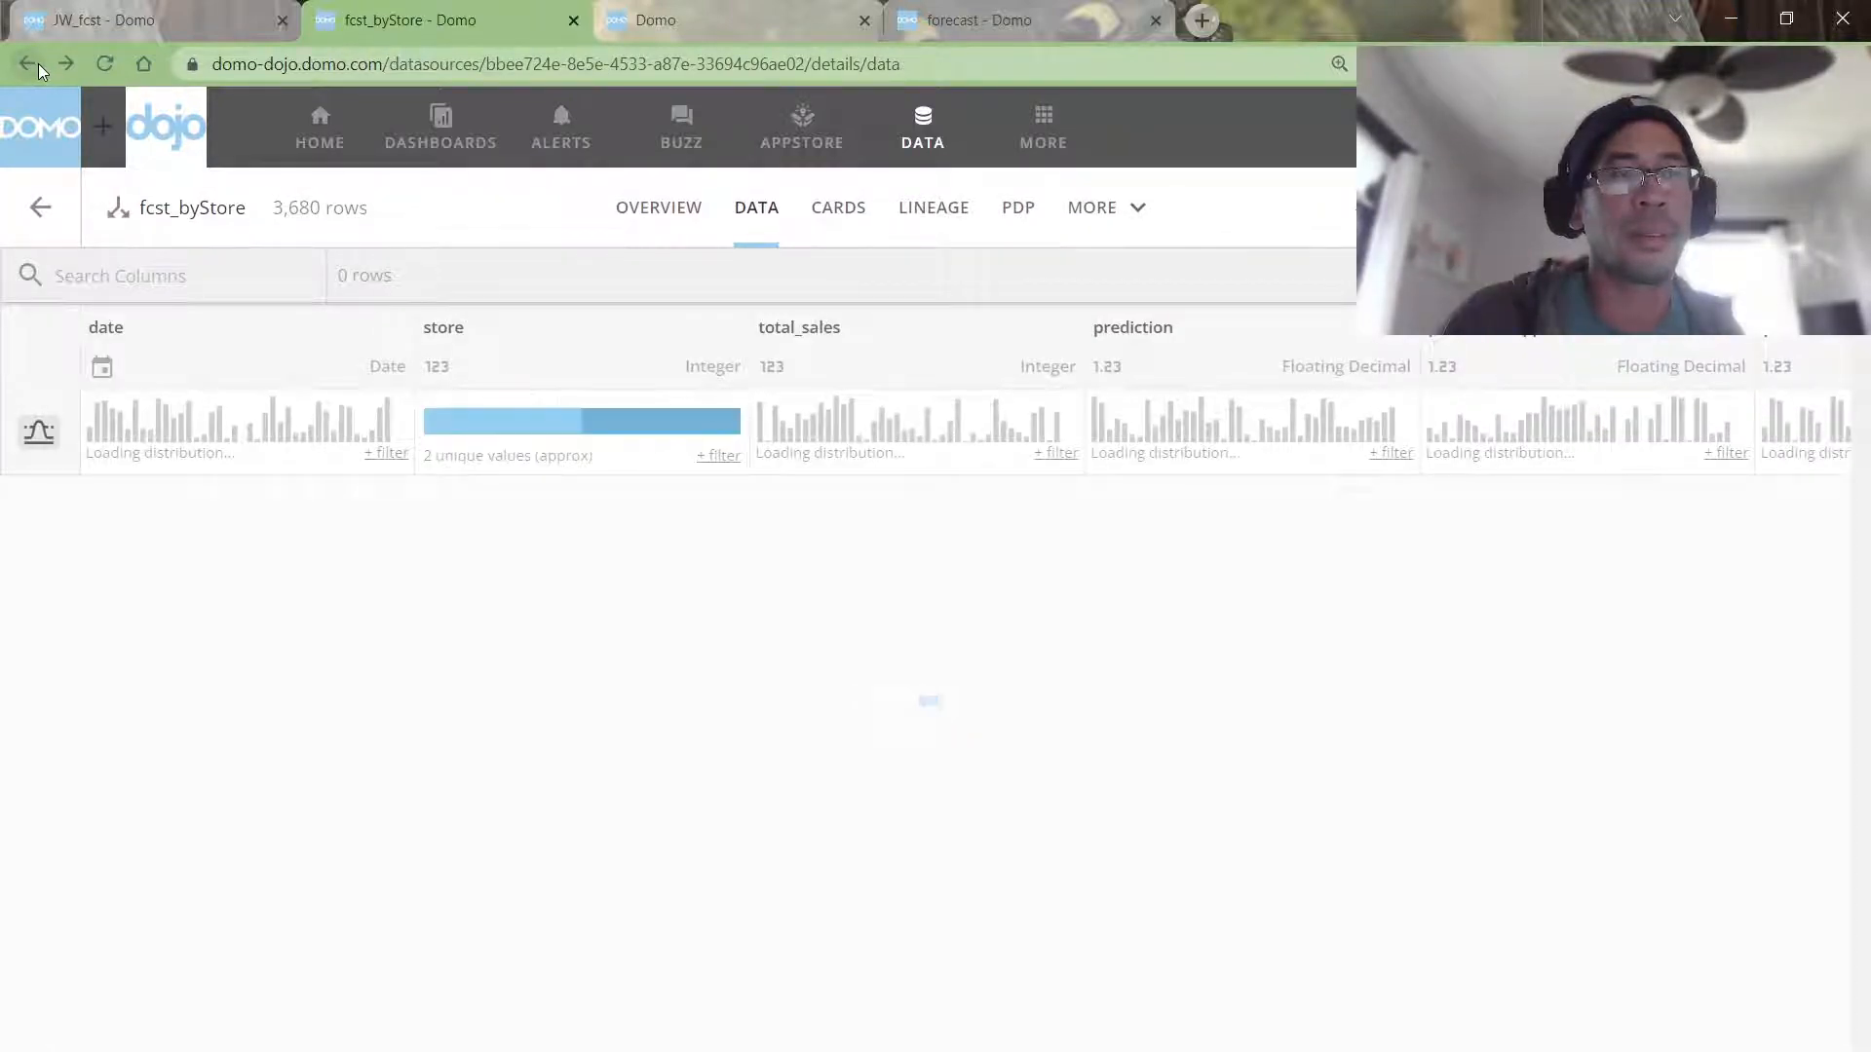
click(38, 62)
click(37, 62)
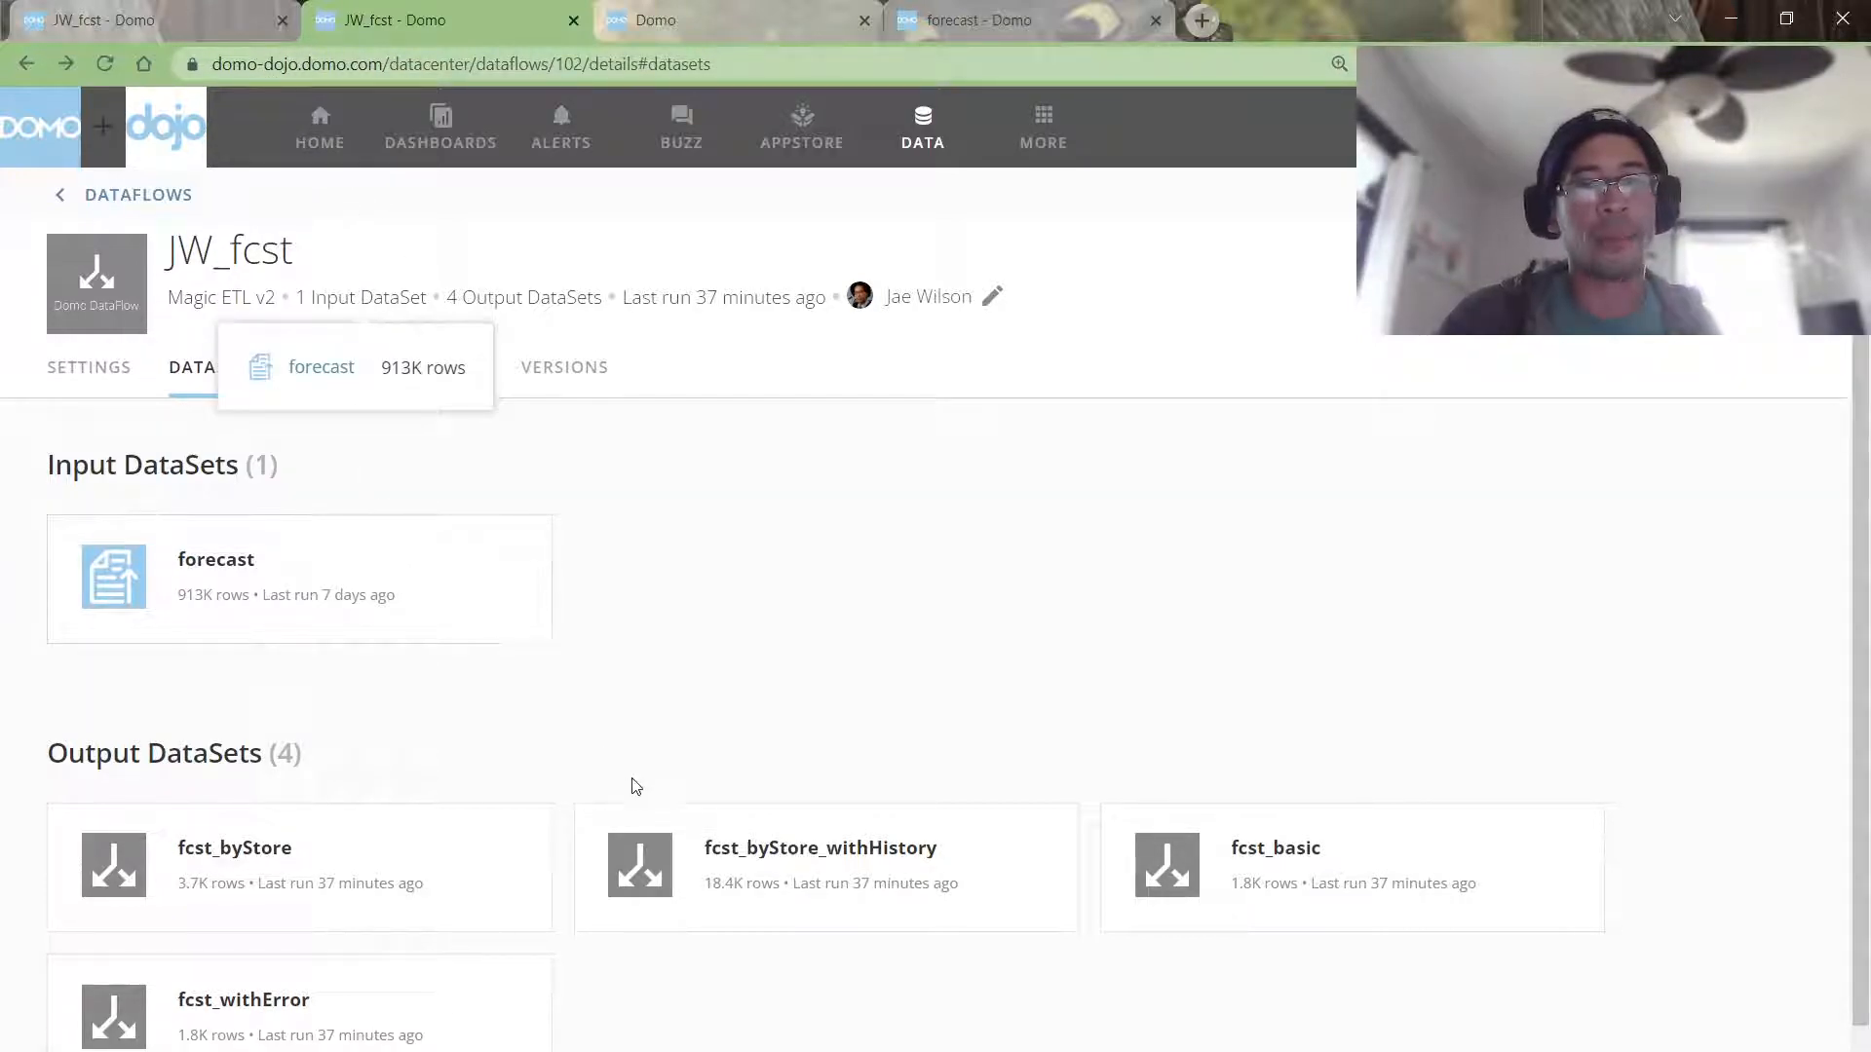
click(731, 890)
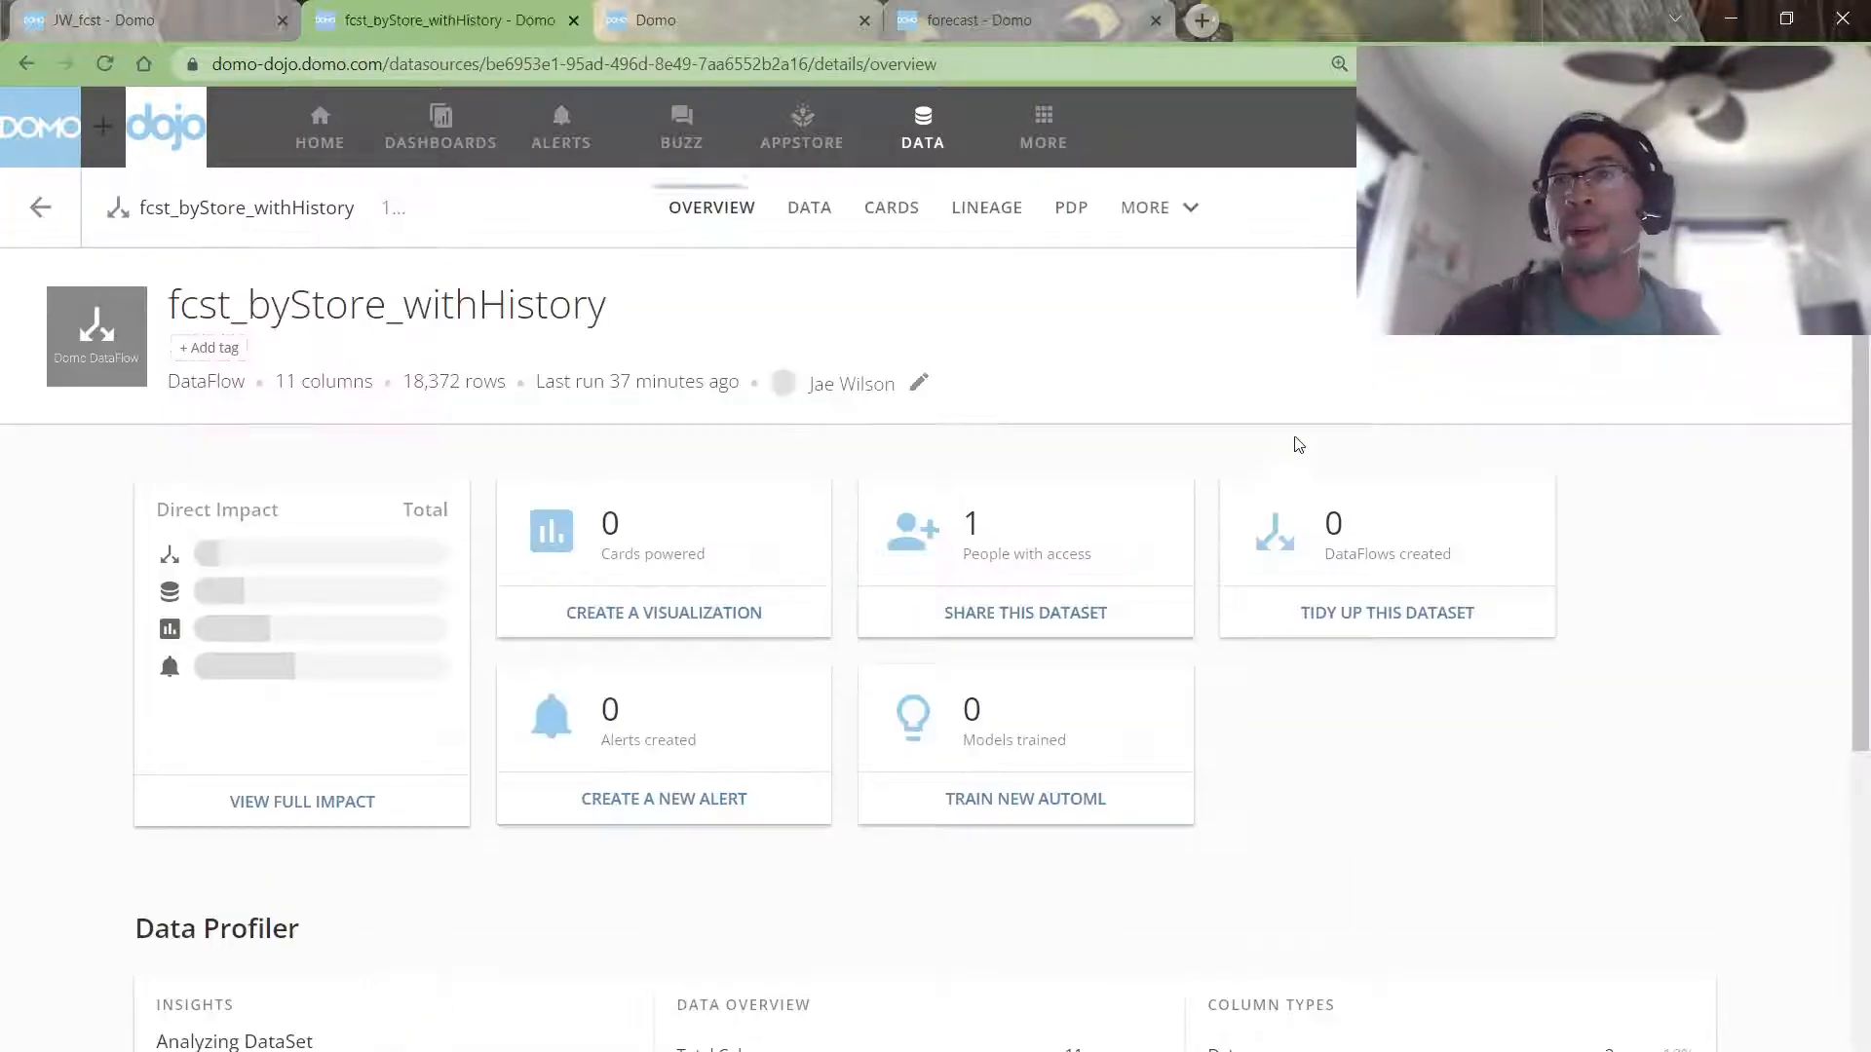
click(1693, 207)
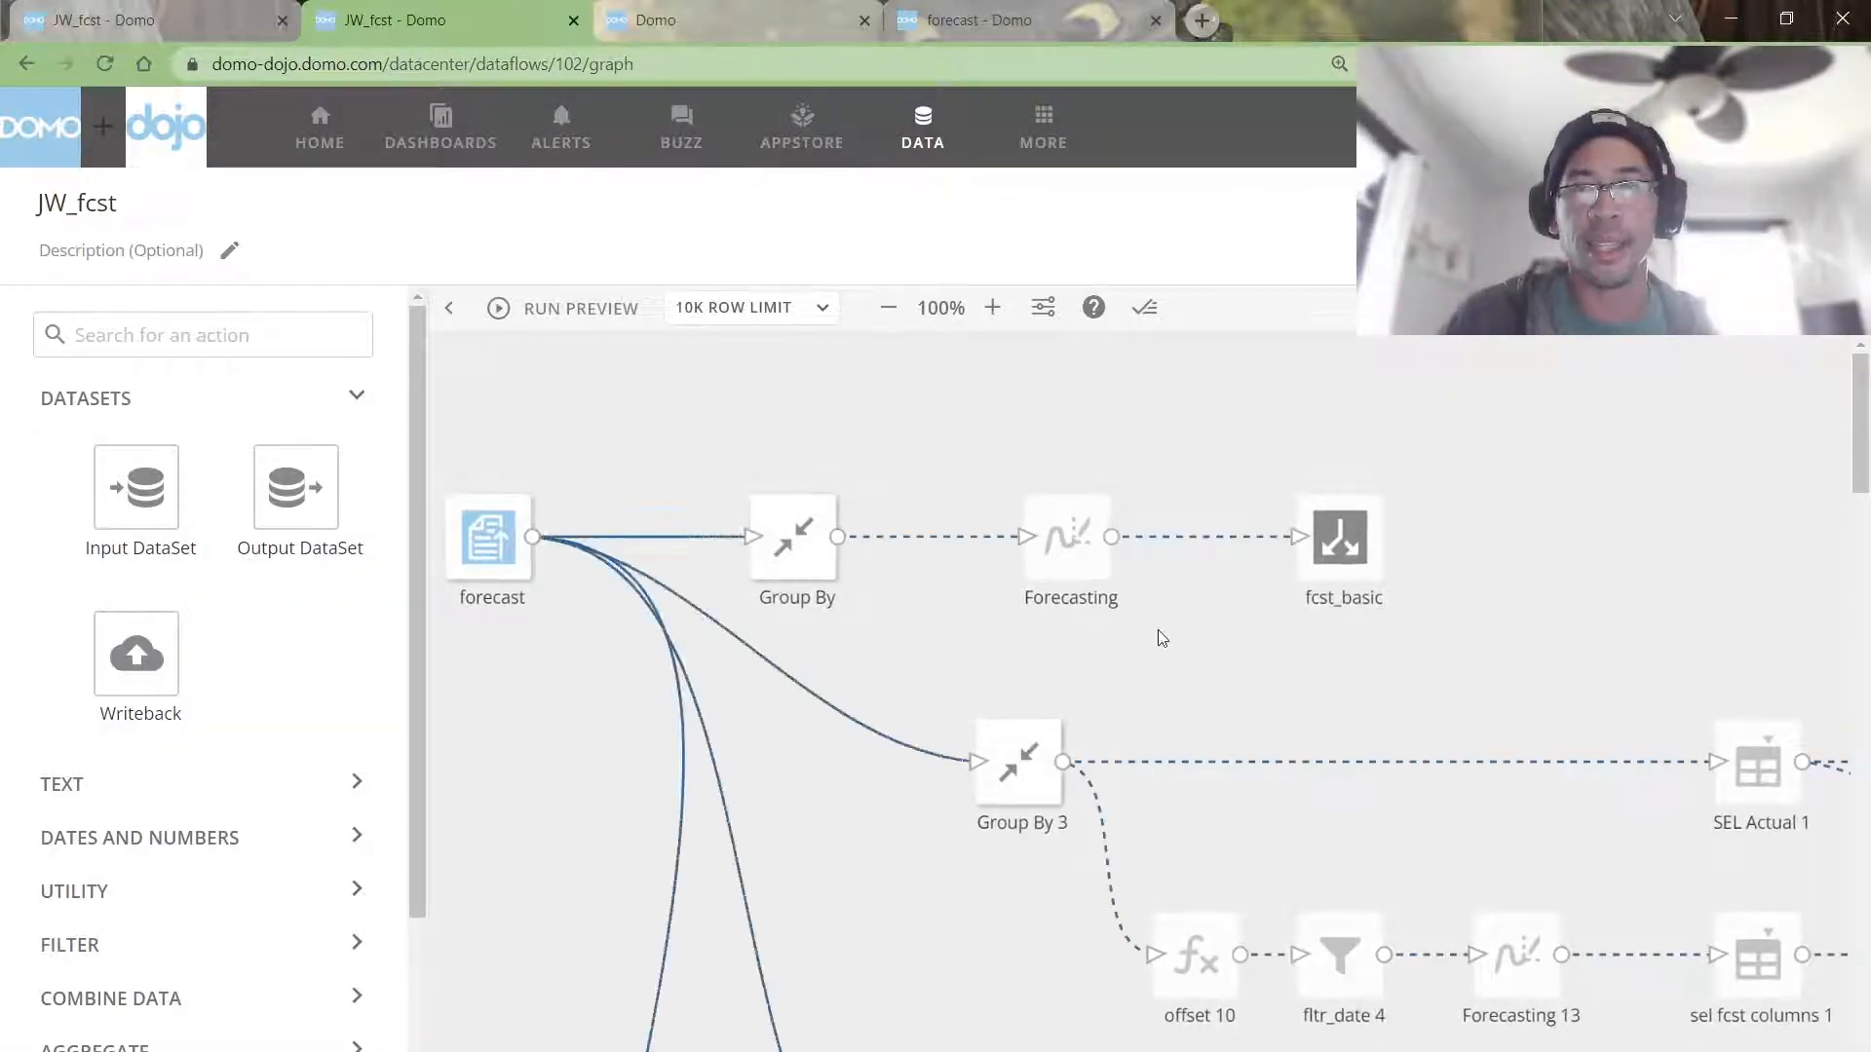
click(1646, 226)
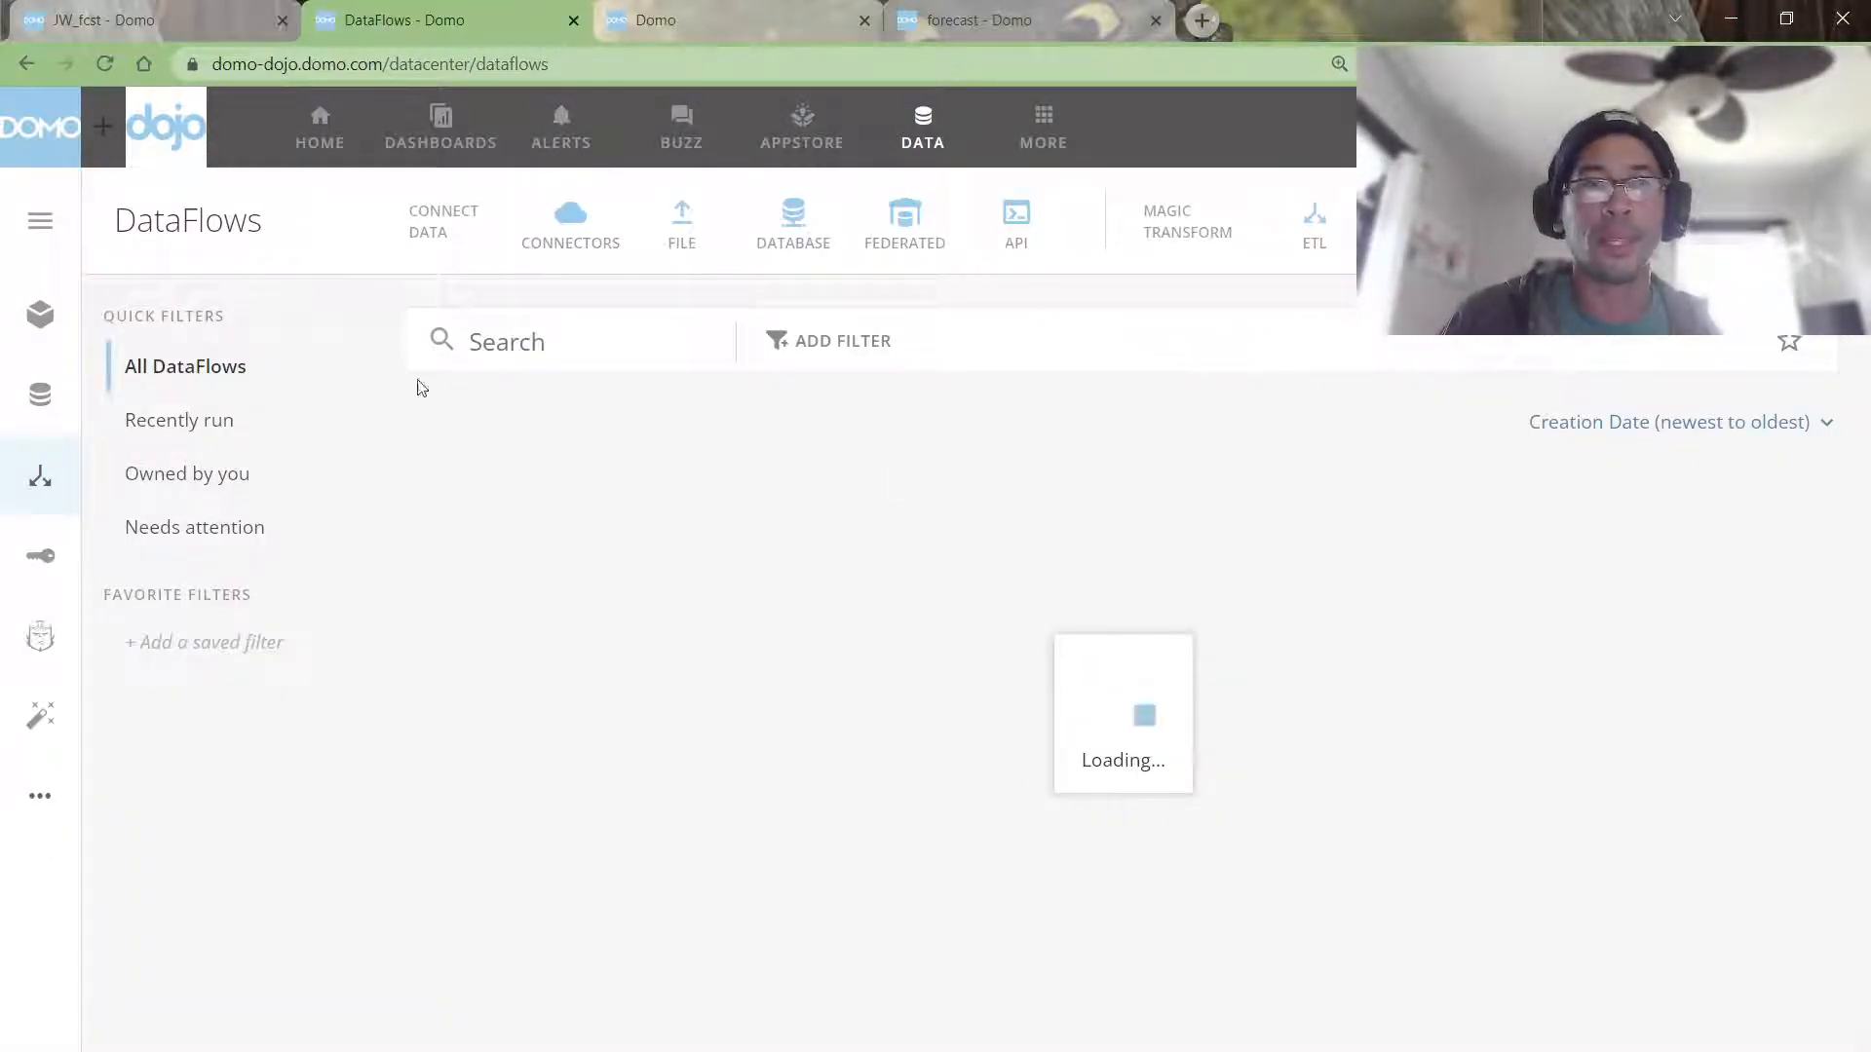
click(37, 73)
click(37, 71)
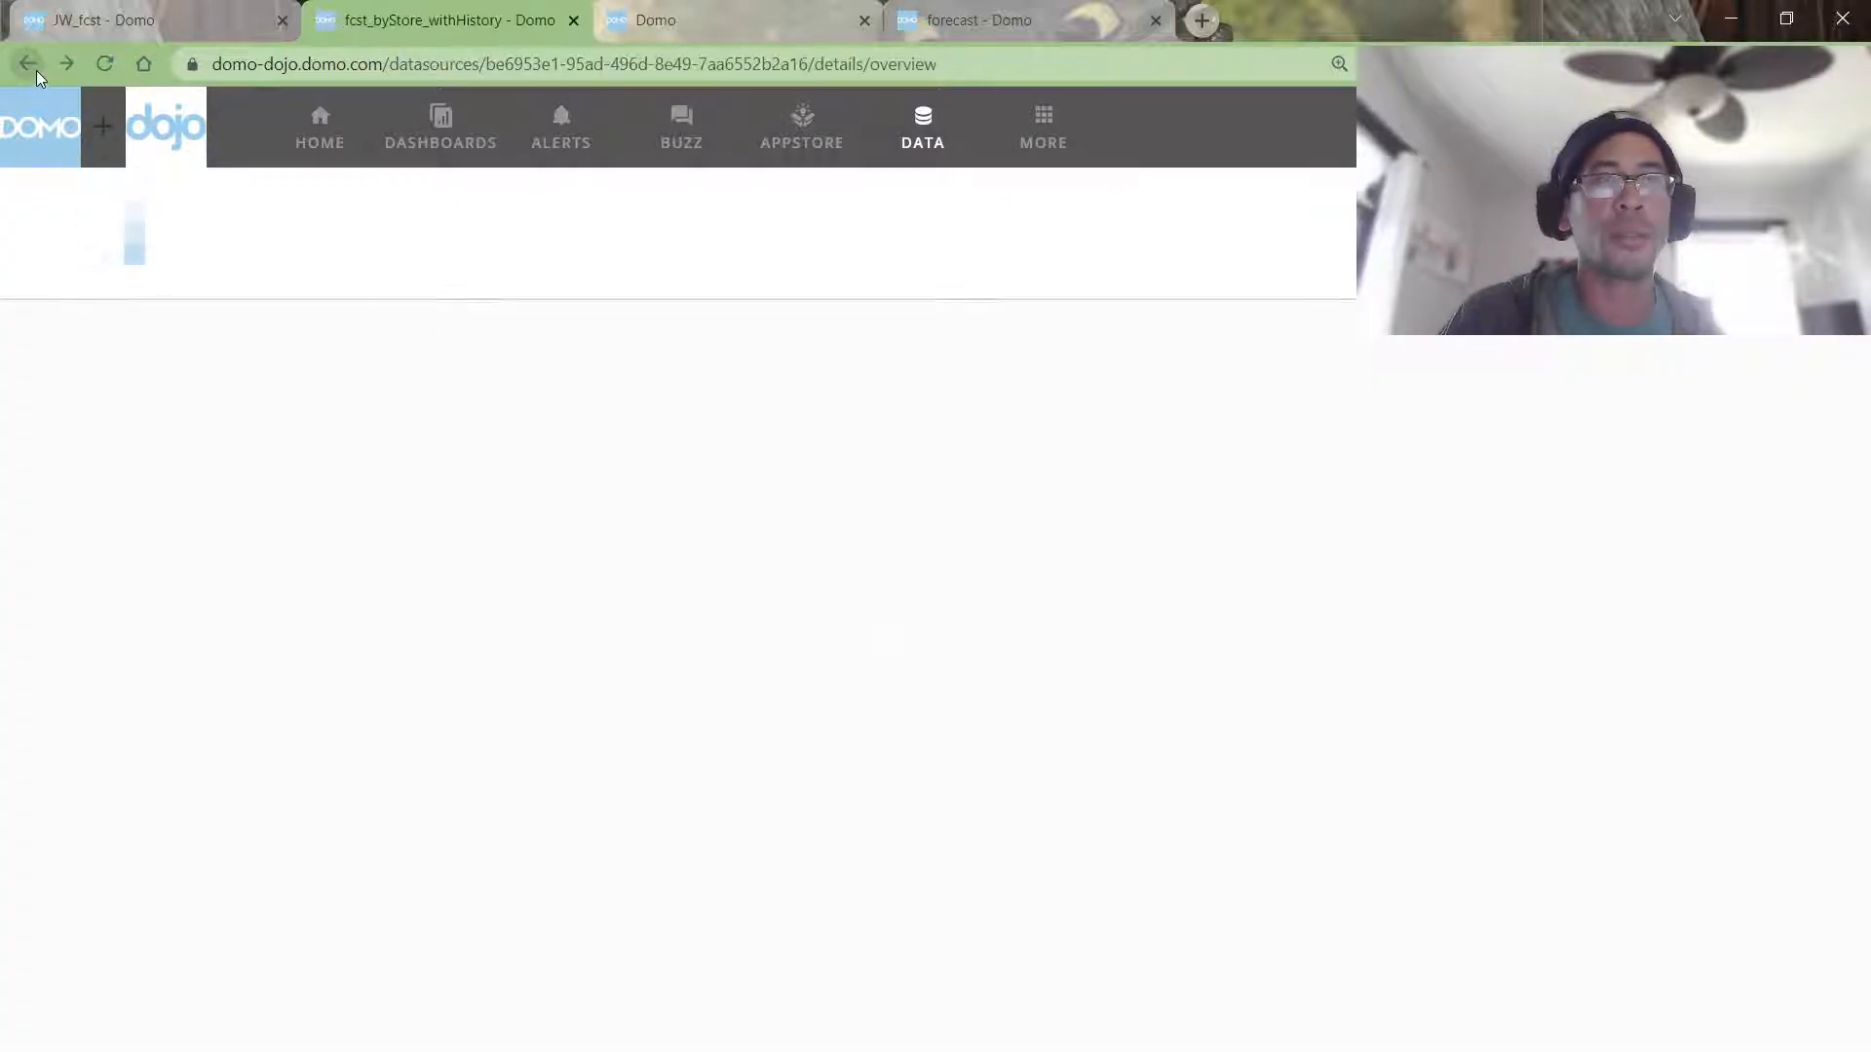
Step: Show the data table of fcst_byStore_withHistory and try to filter its rows by Forecast_Date
click(758, 222)
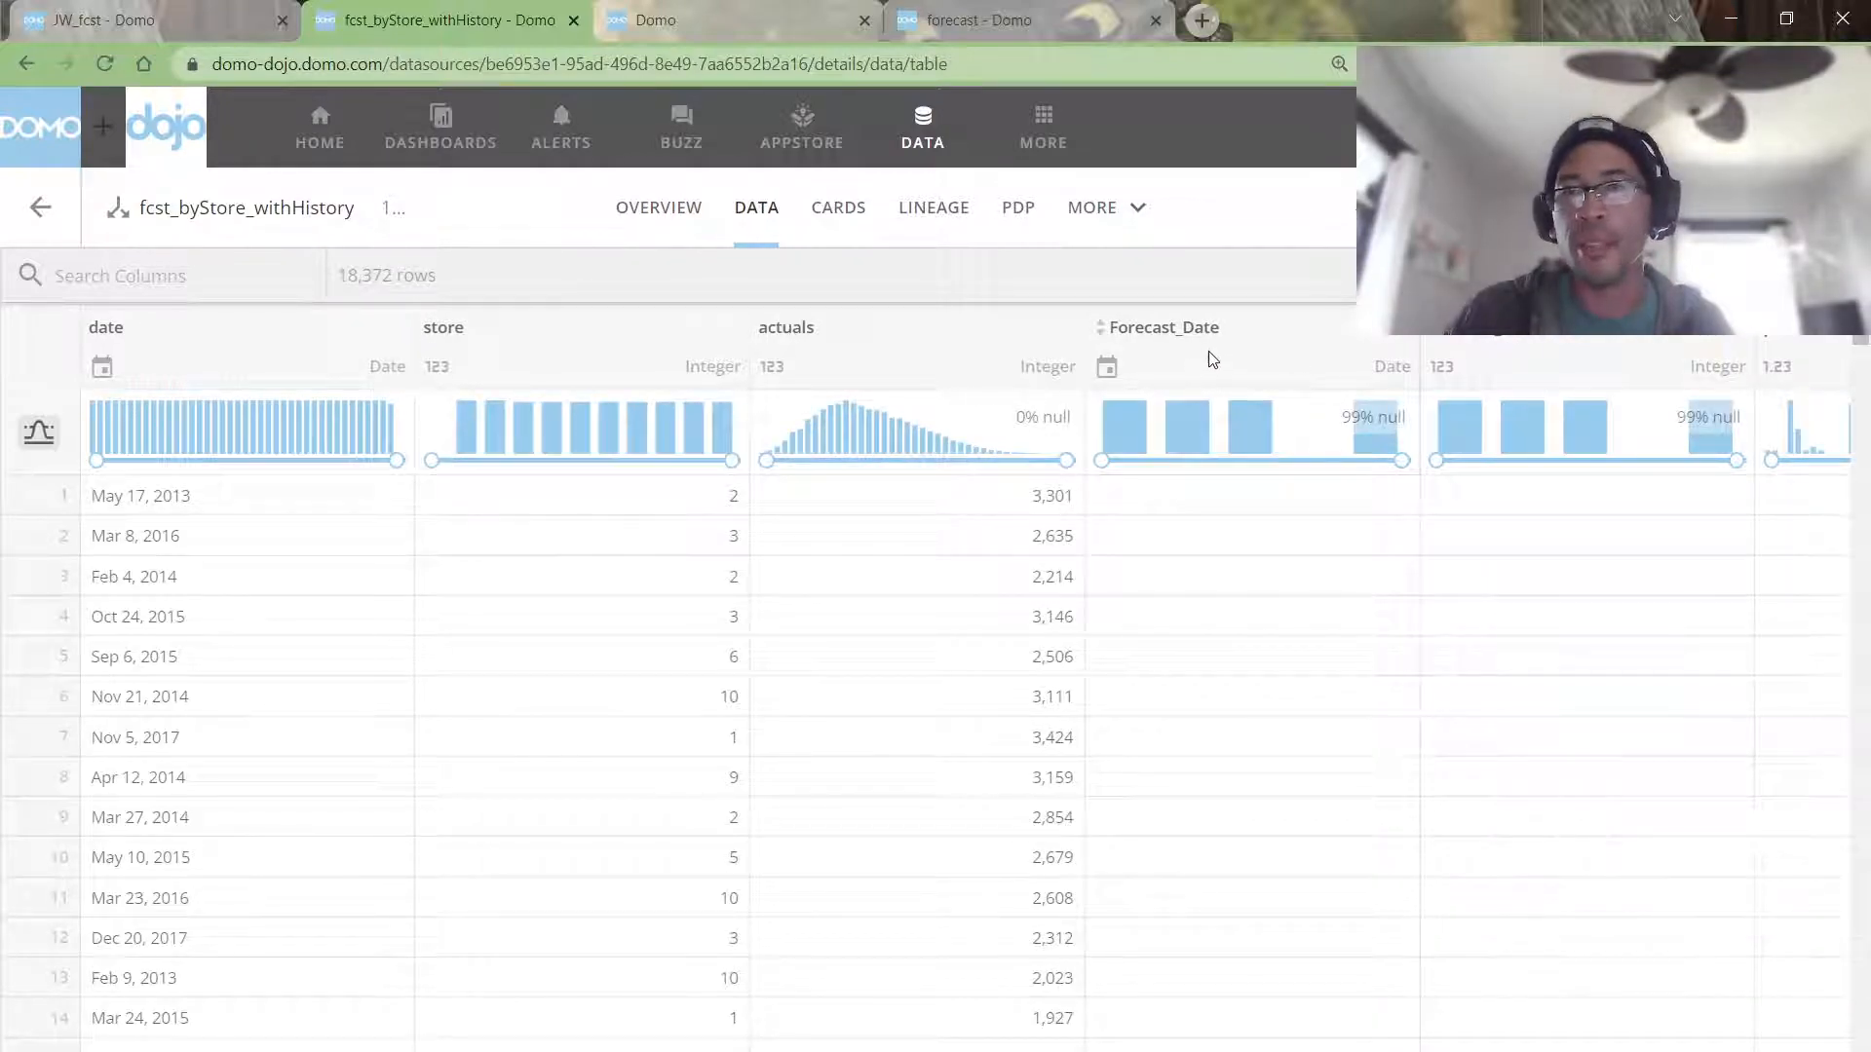
click(1257, 368)
click(1197, 514)
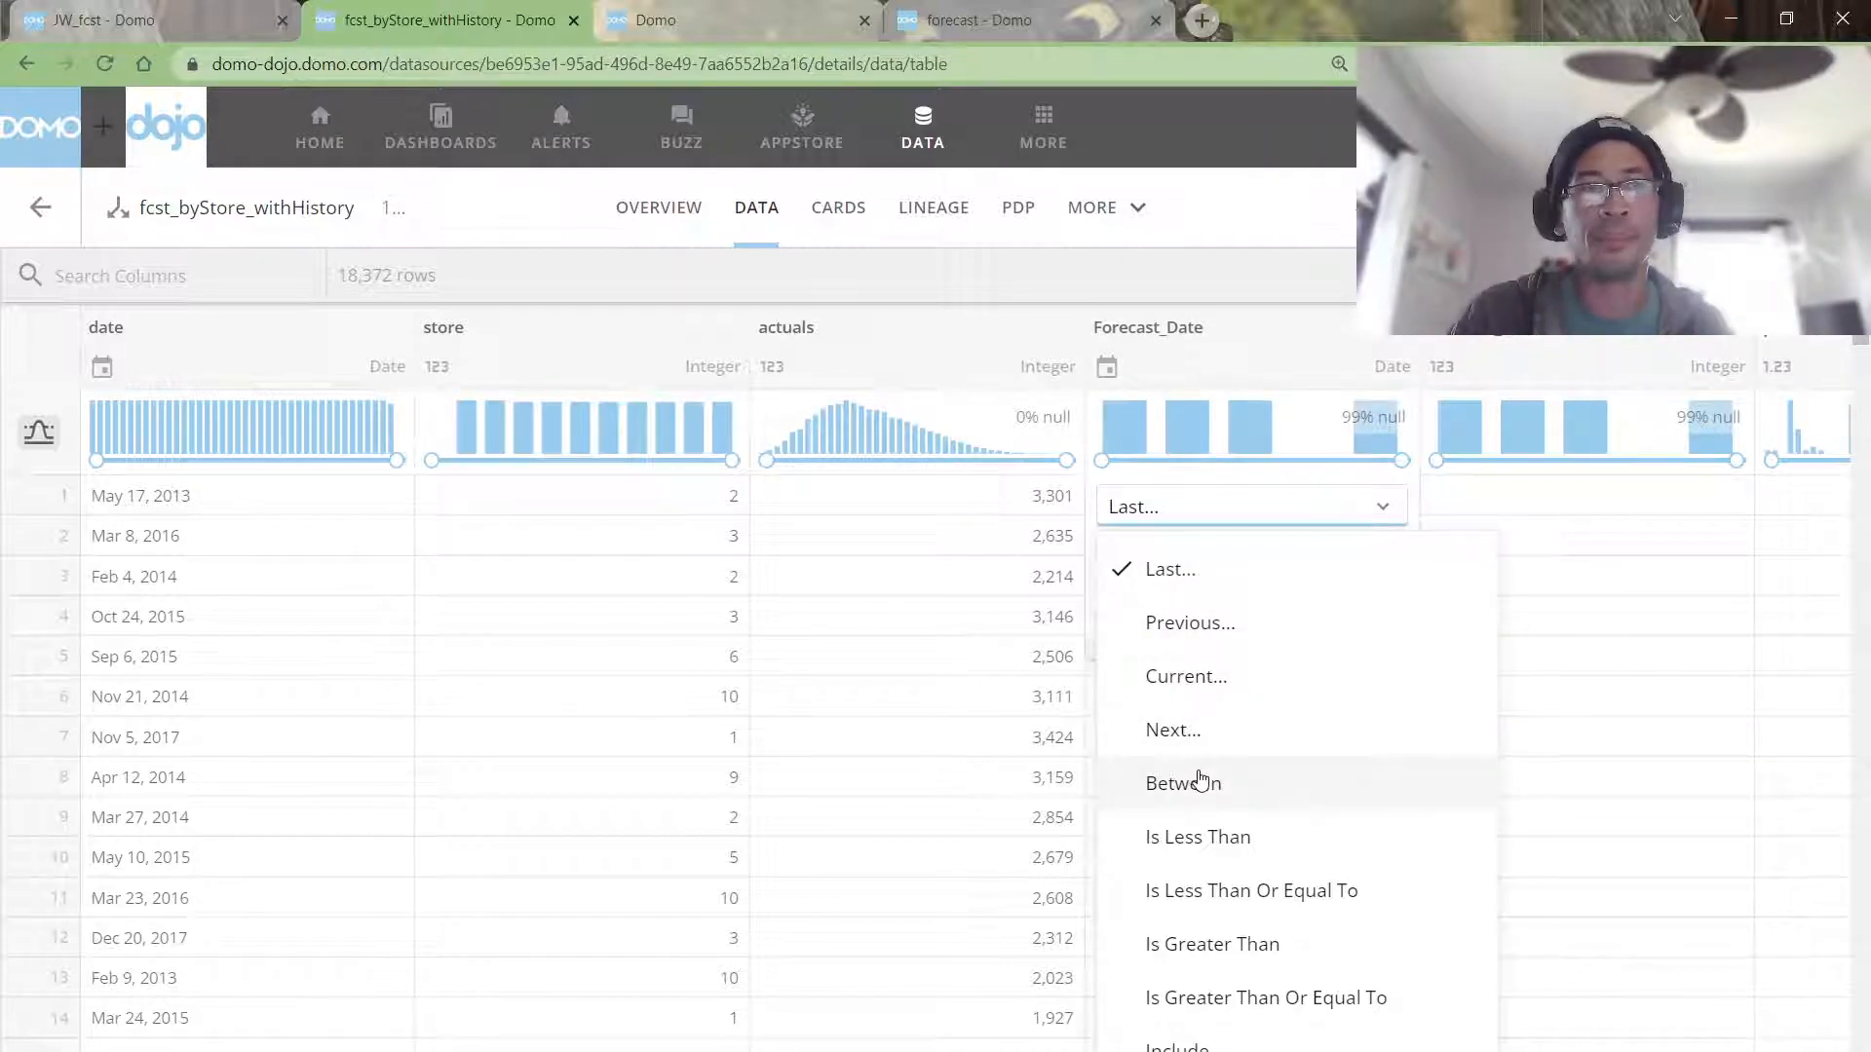
Step: Switch the date column's filter type to Include and remove the Forecast_Date filter
click(305, 456)
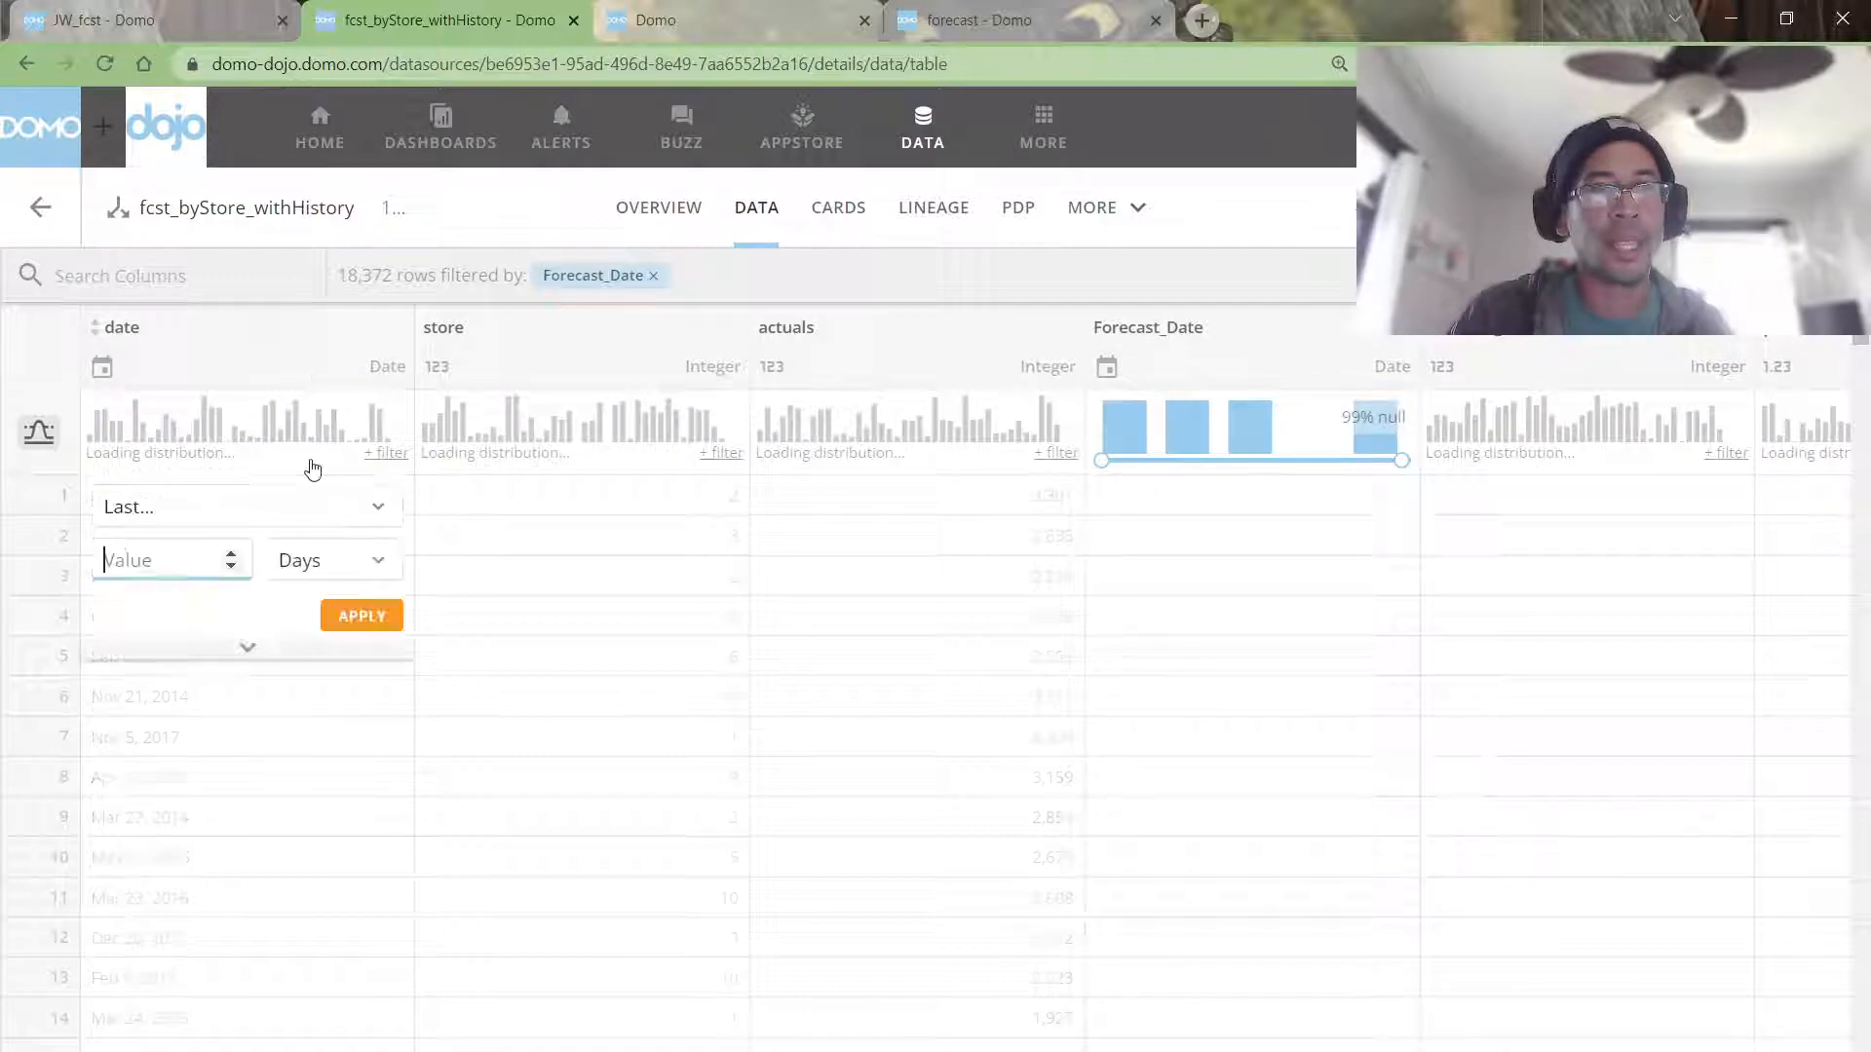
click(282, 509)
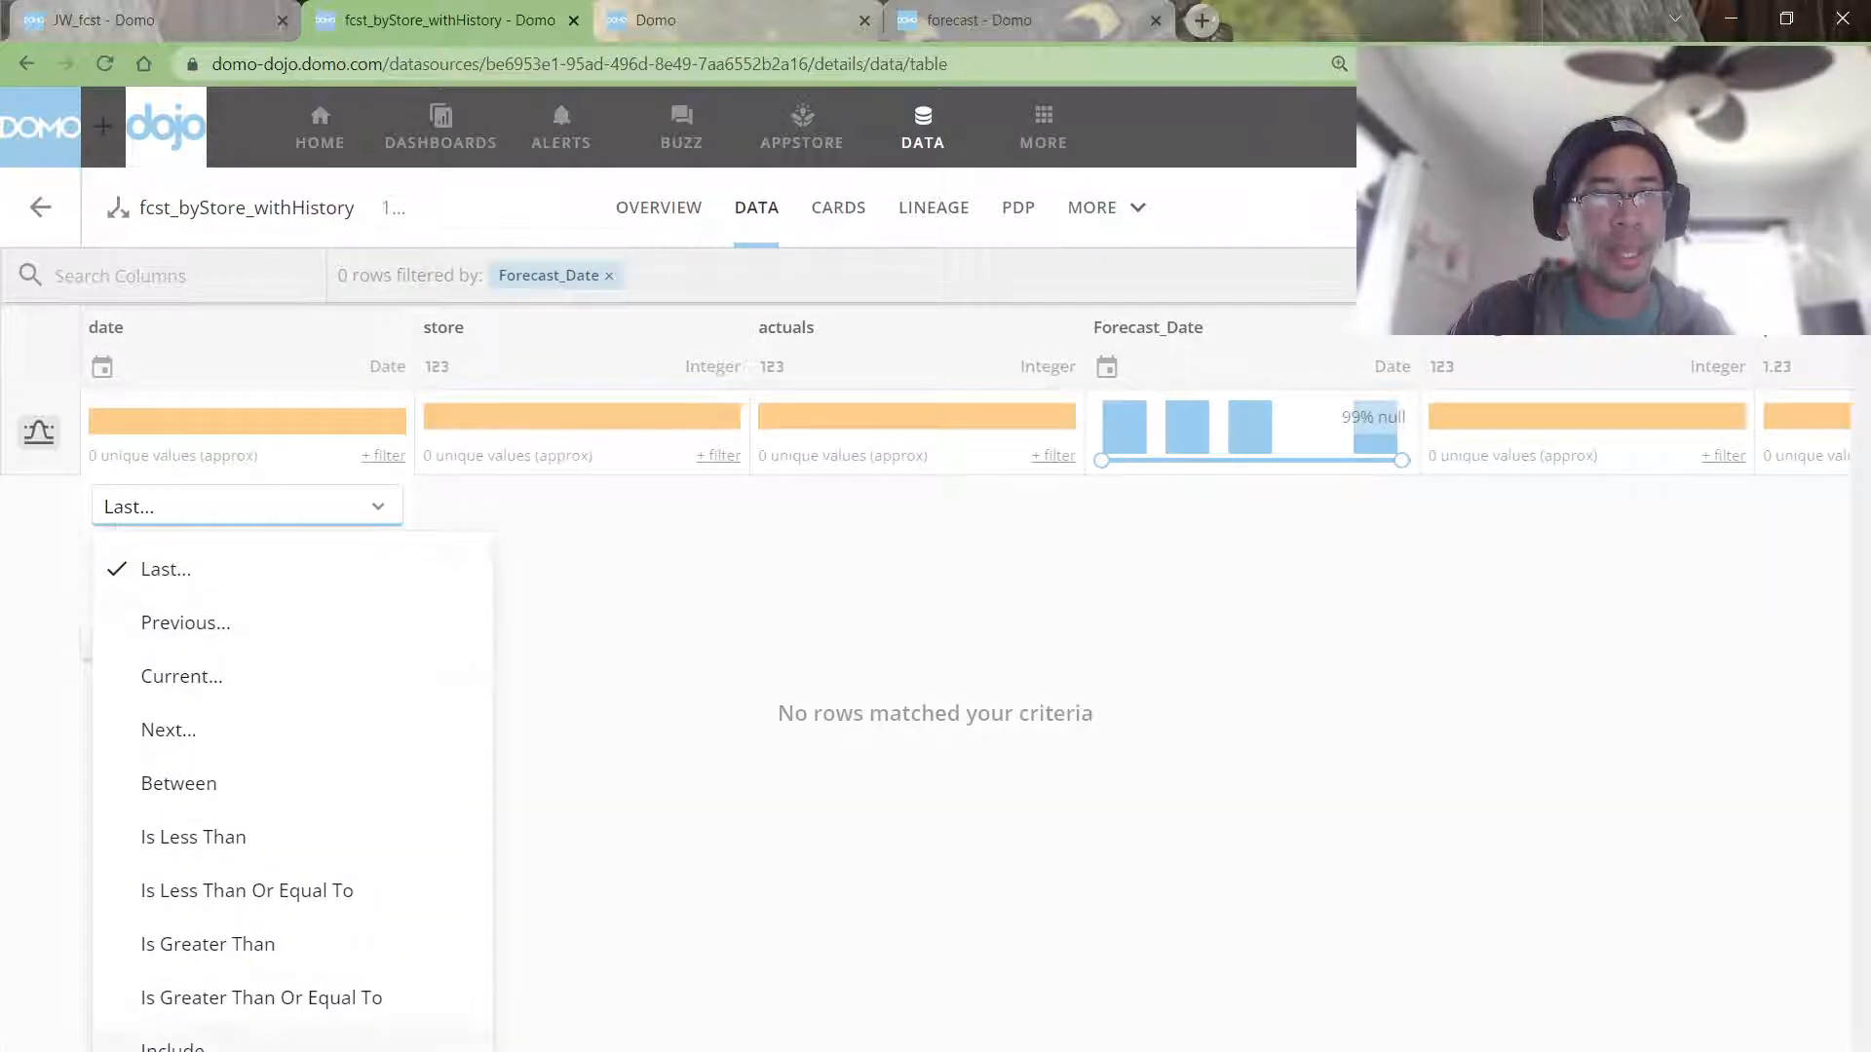
click(219, 1045)
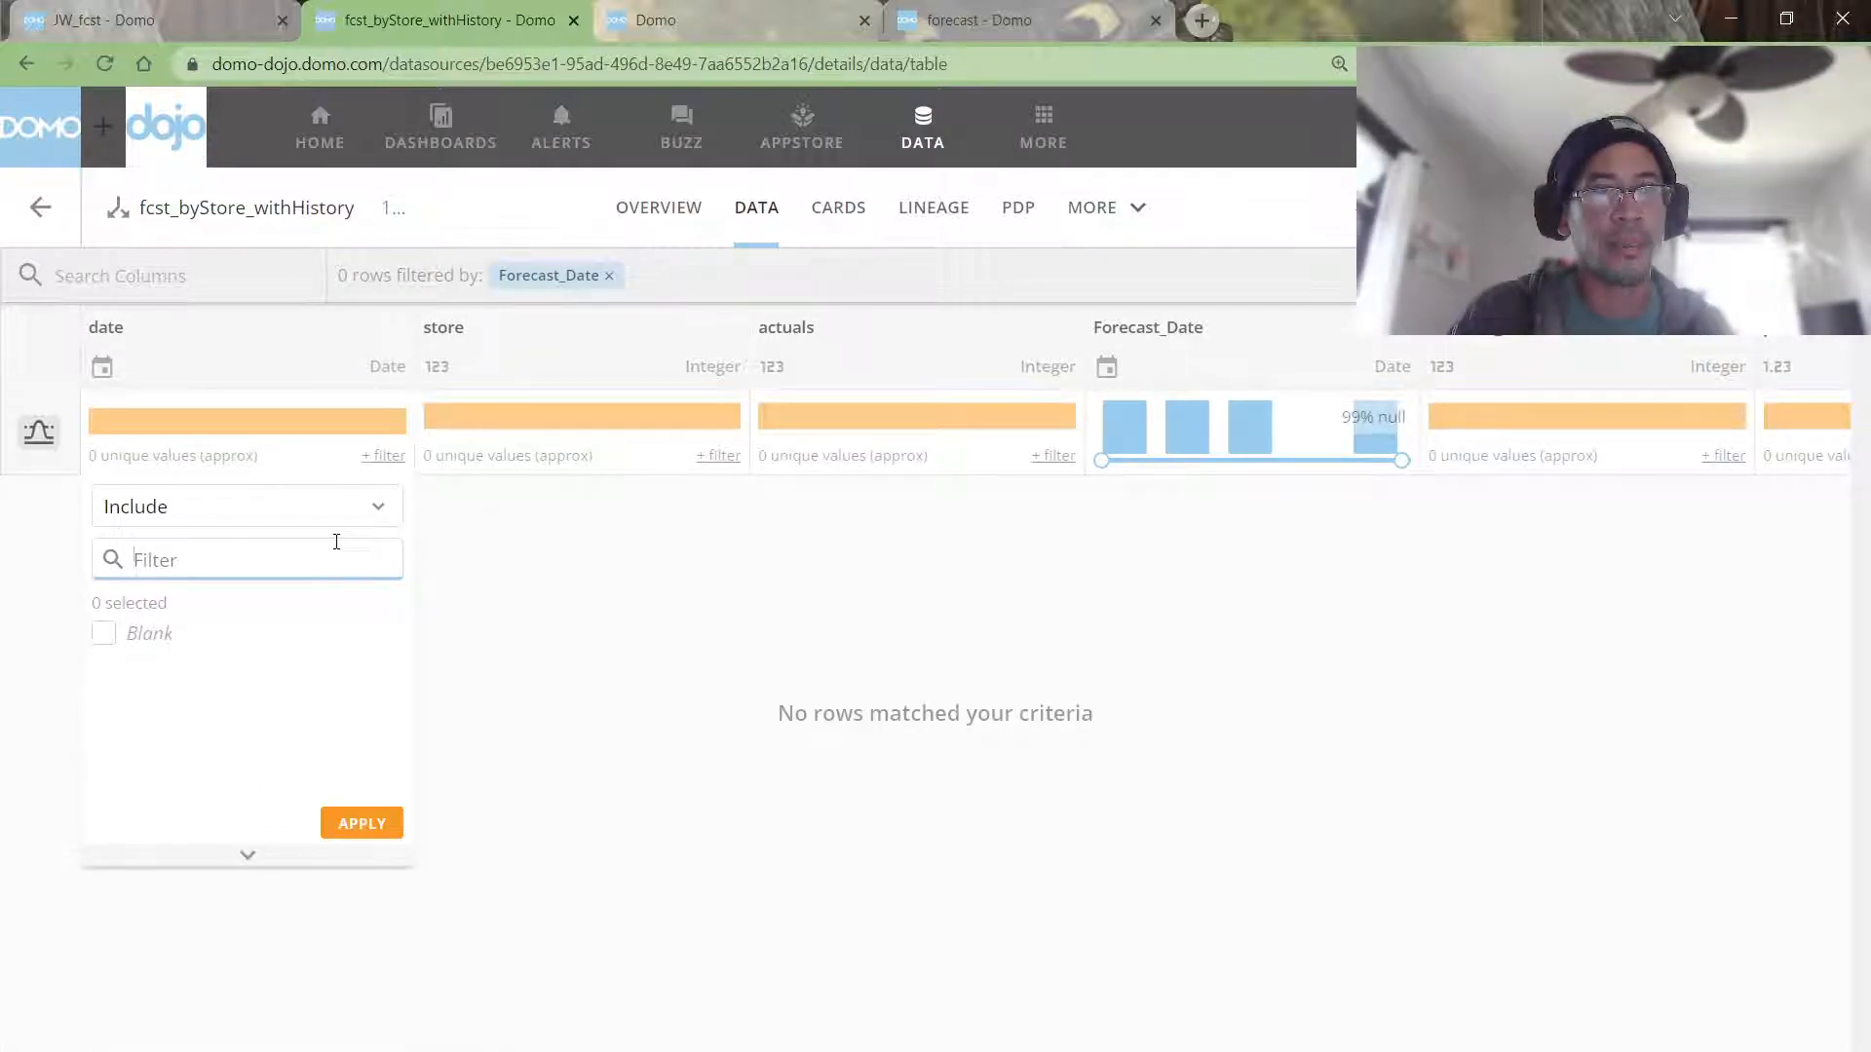
click(468, 570)
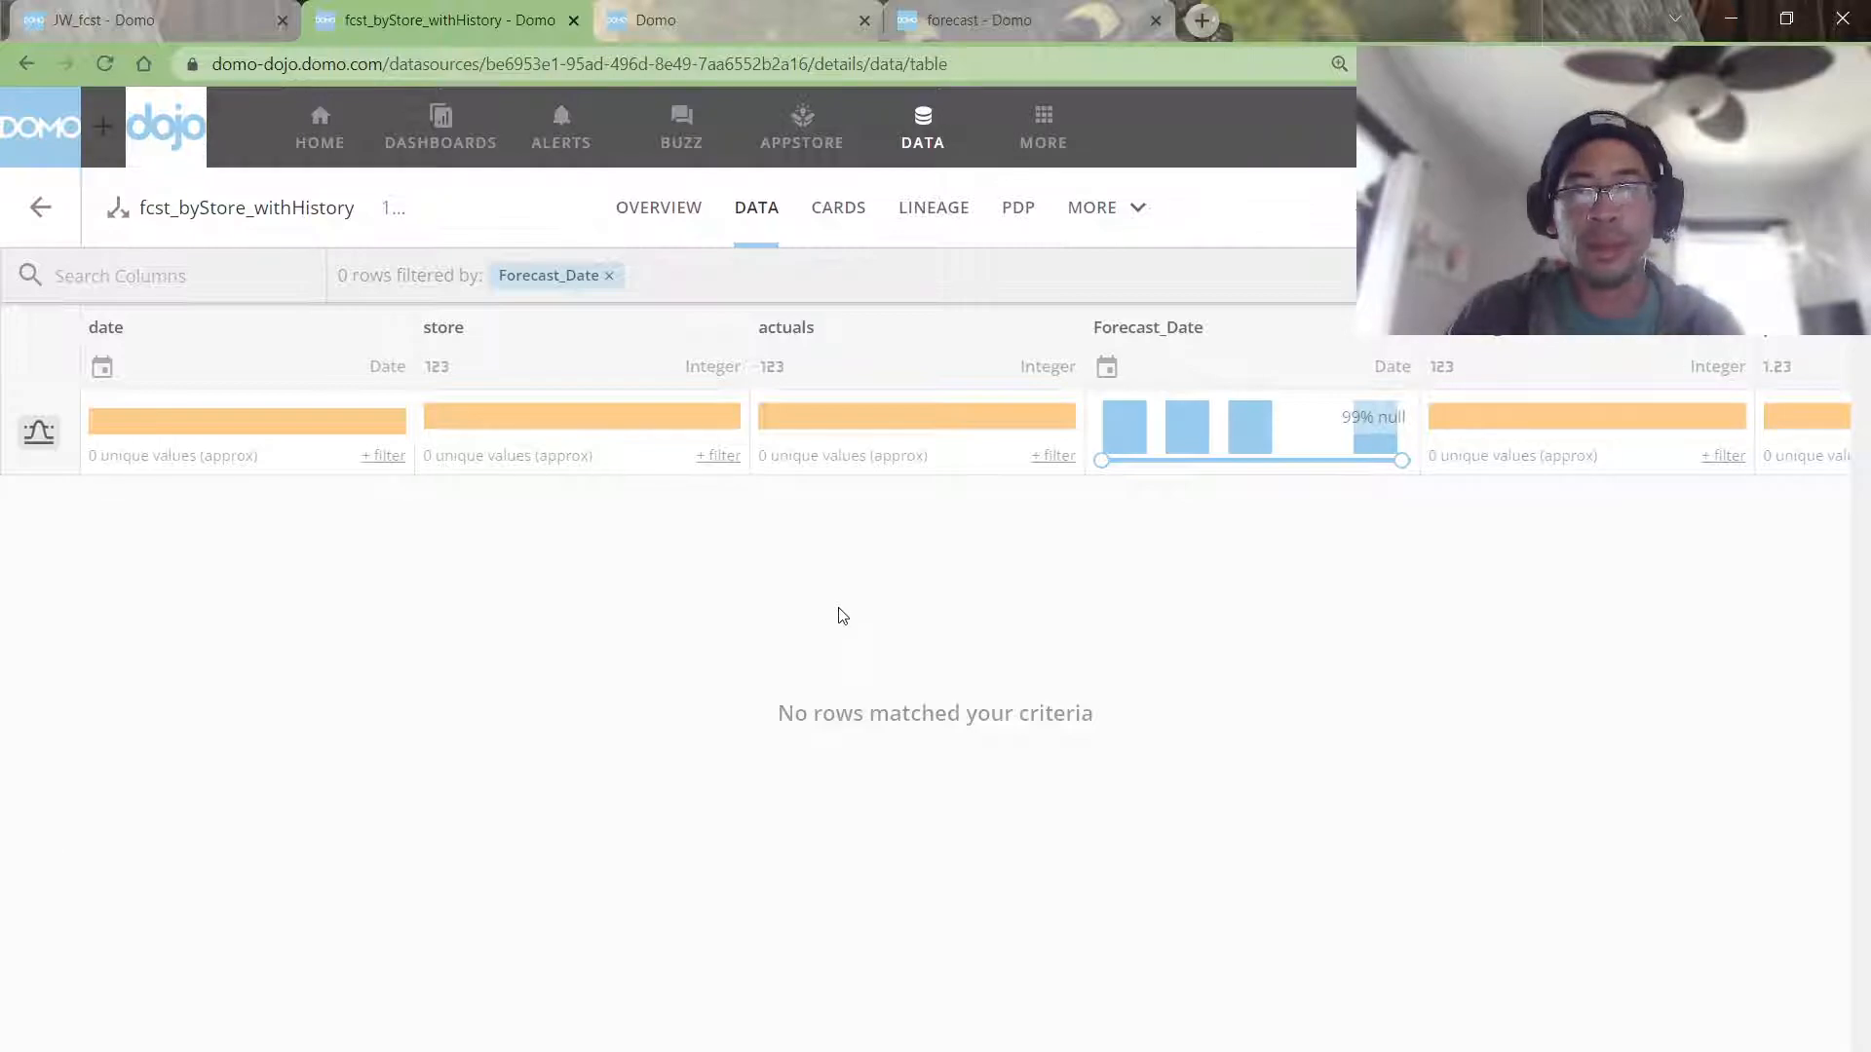
click(608, 276)
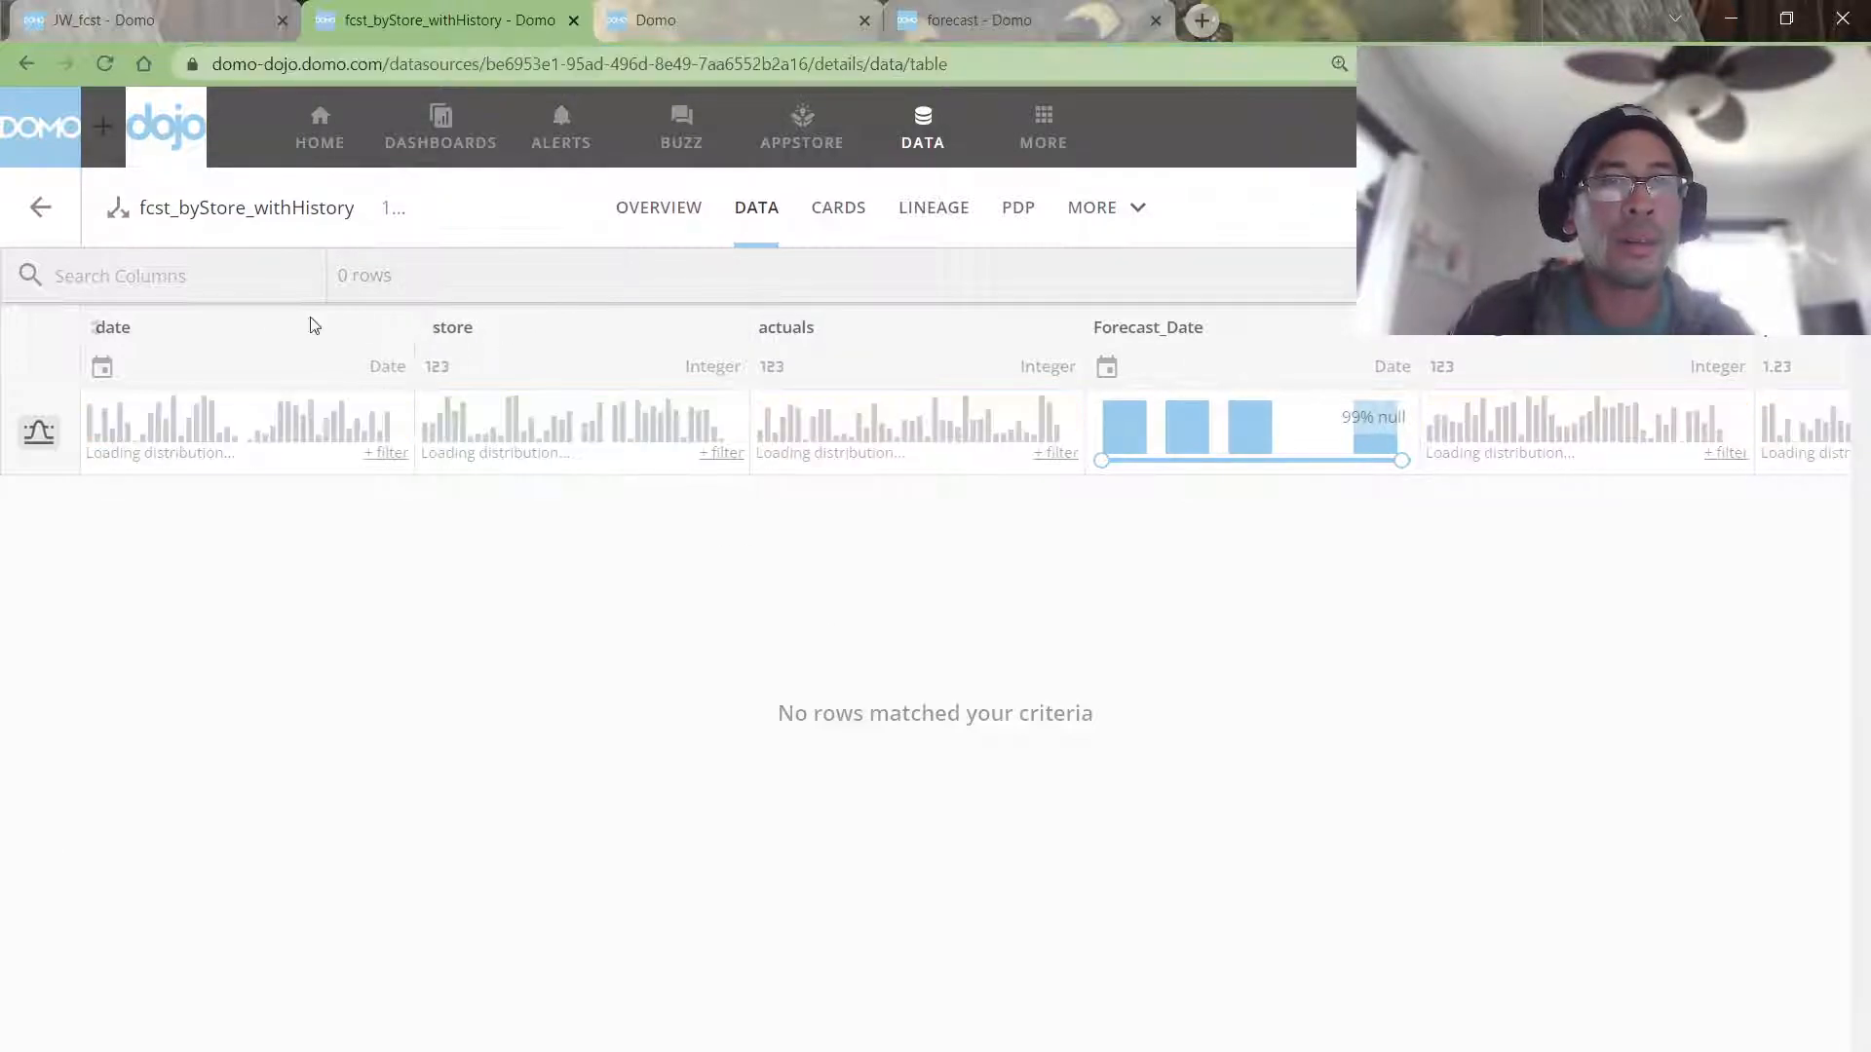
Step: Filter the date column to include only December 26, 2017
click(219, 421)
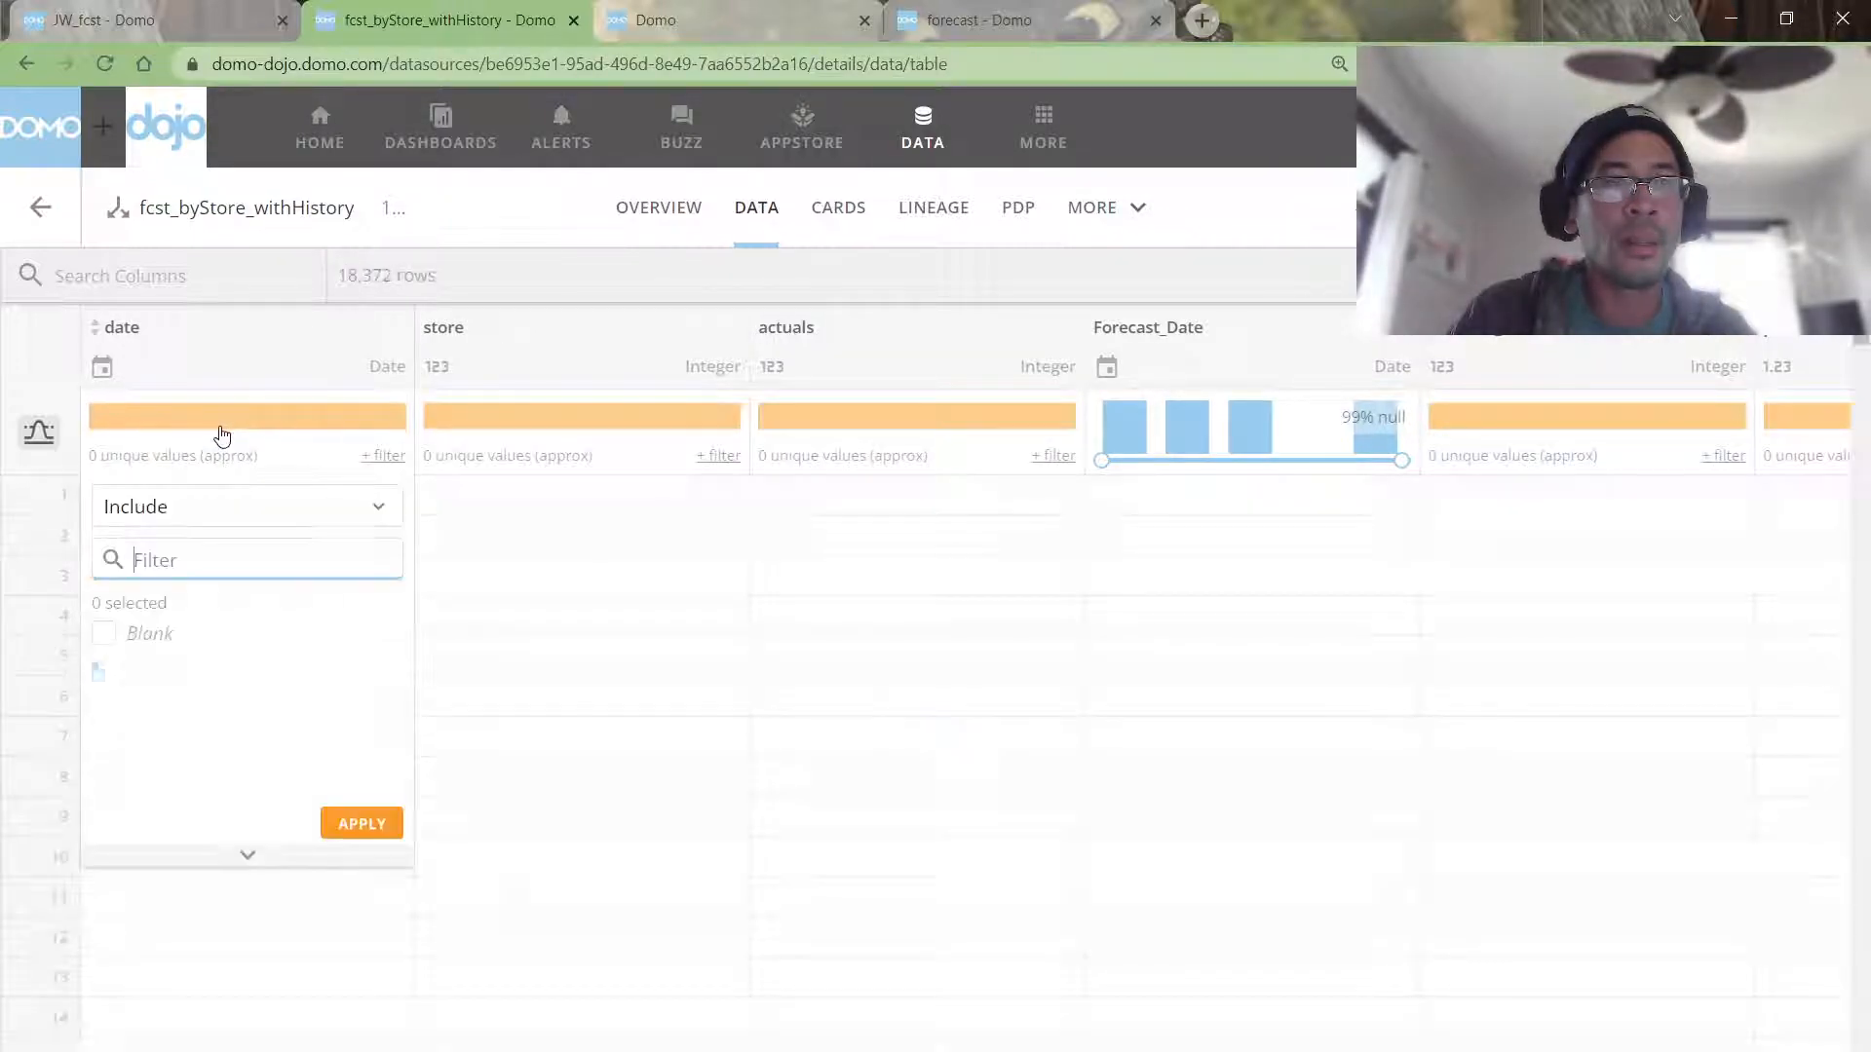
click(338, 515)
click(341, 505)
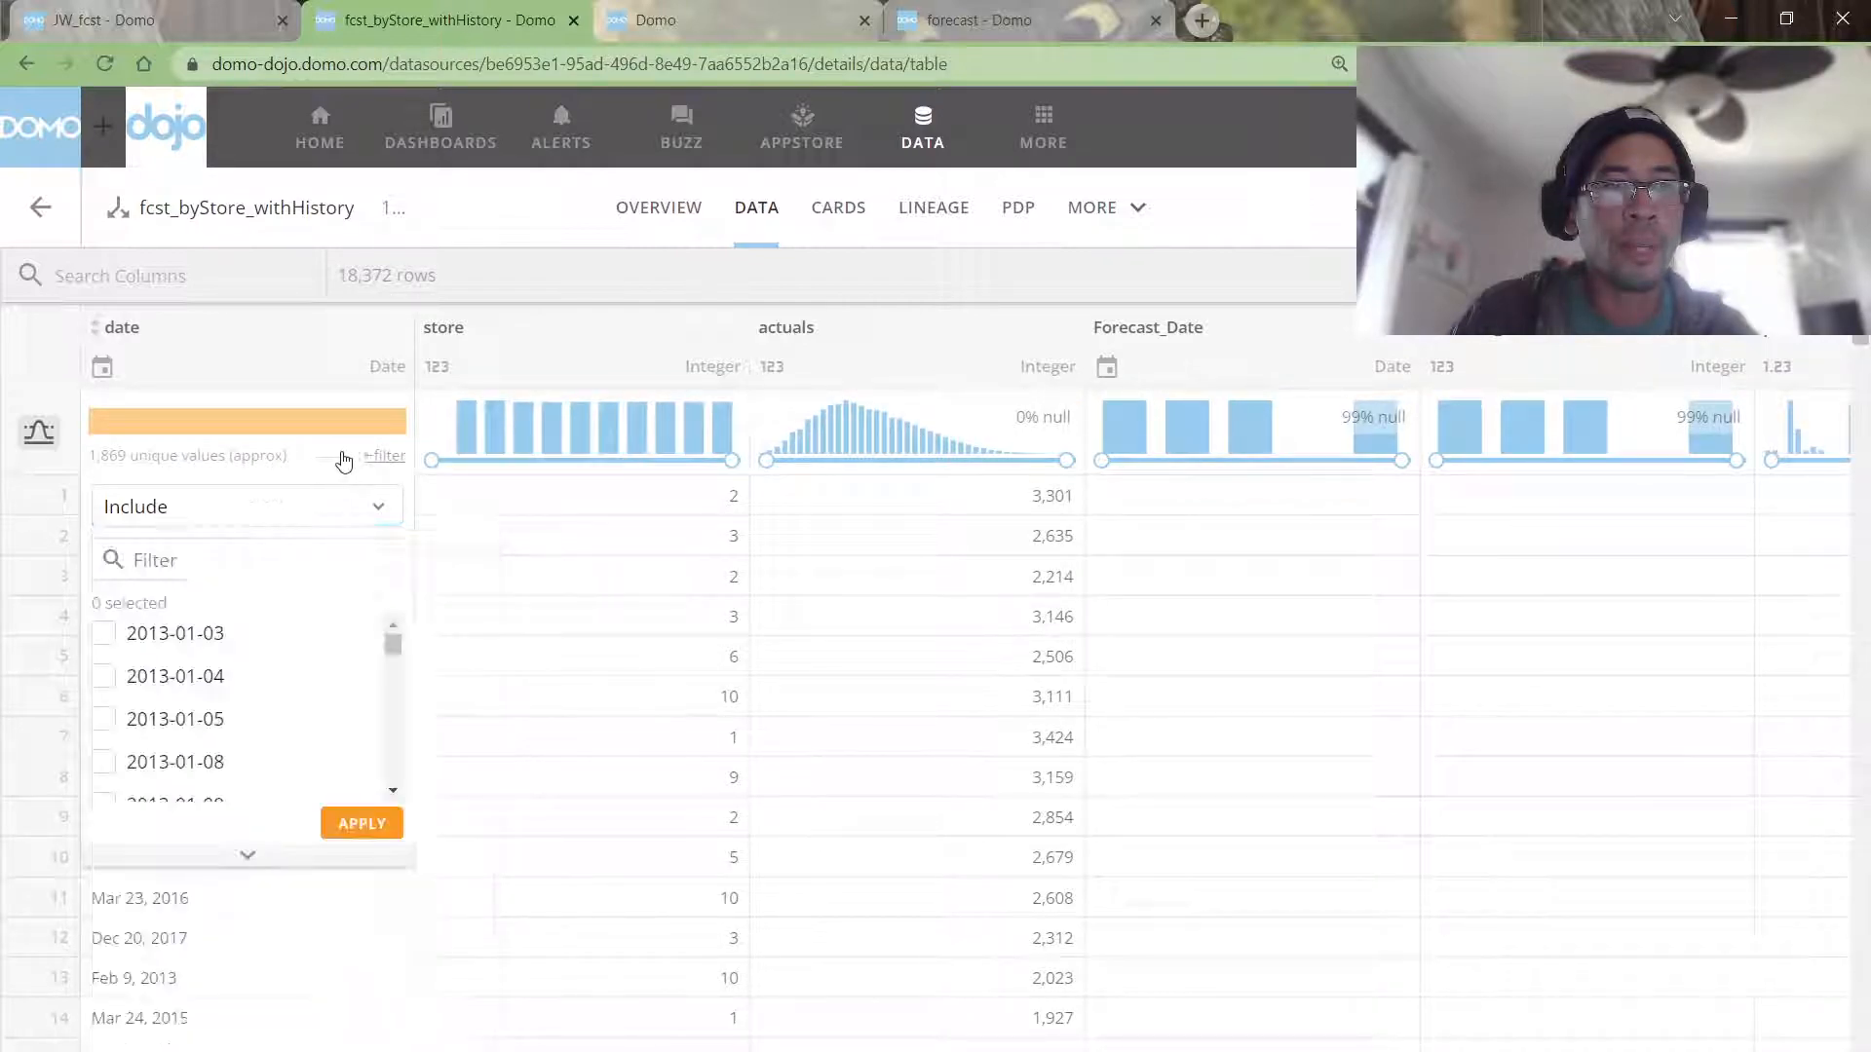
drag(391, 638, 413, 789)
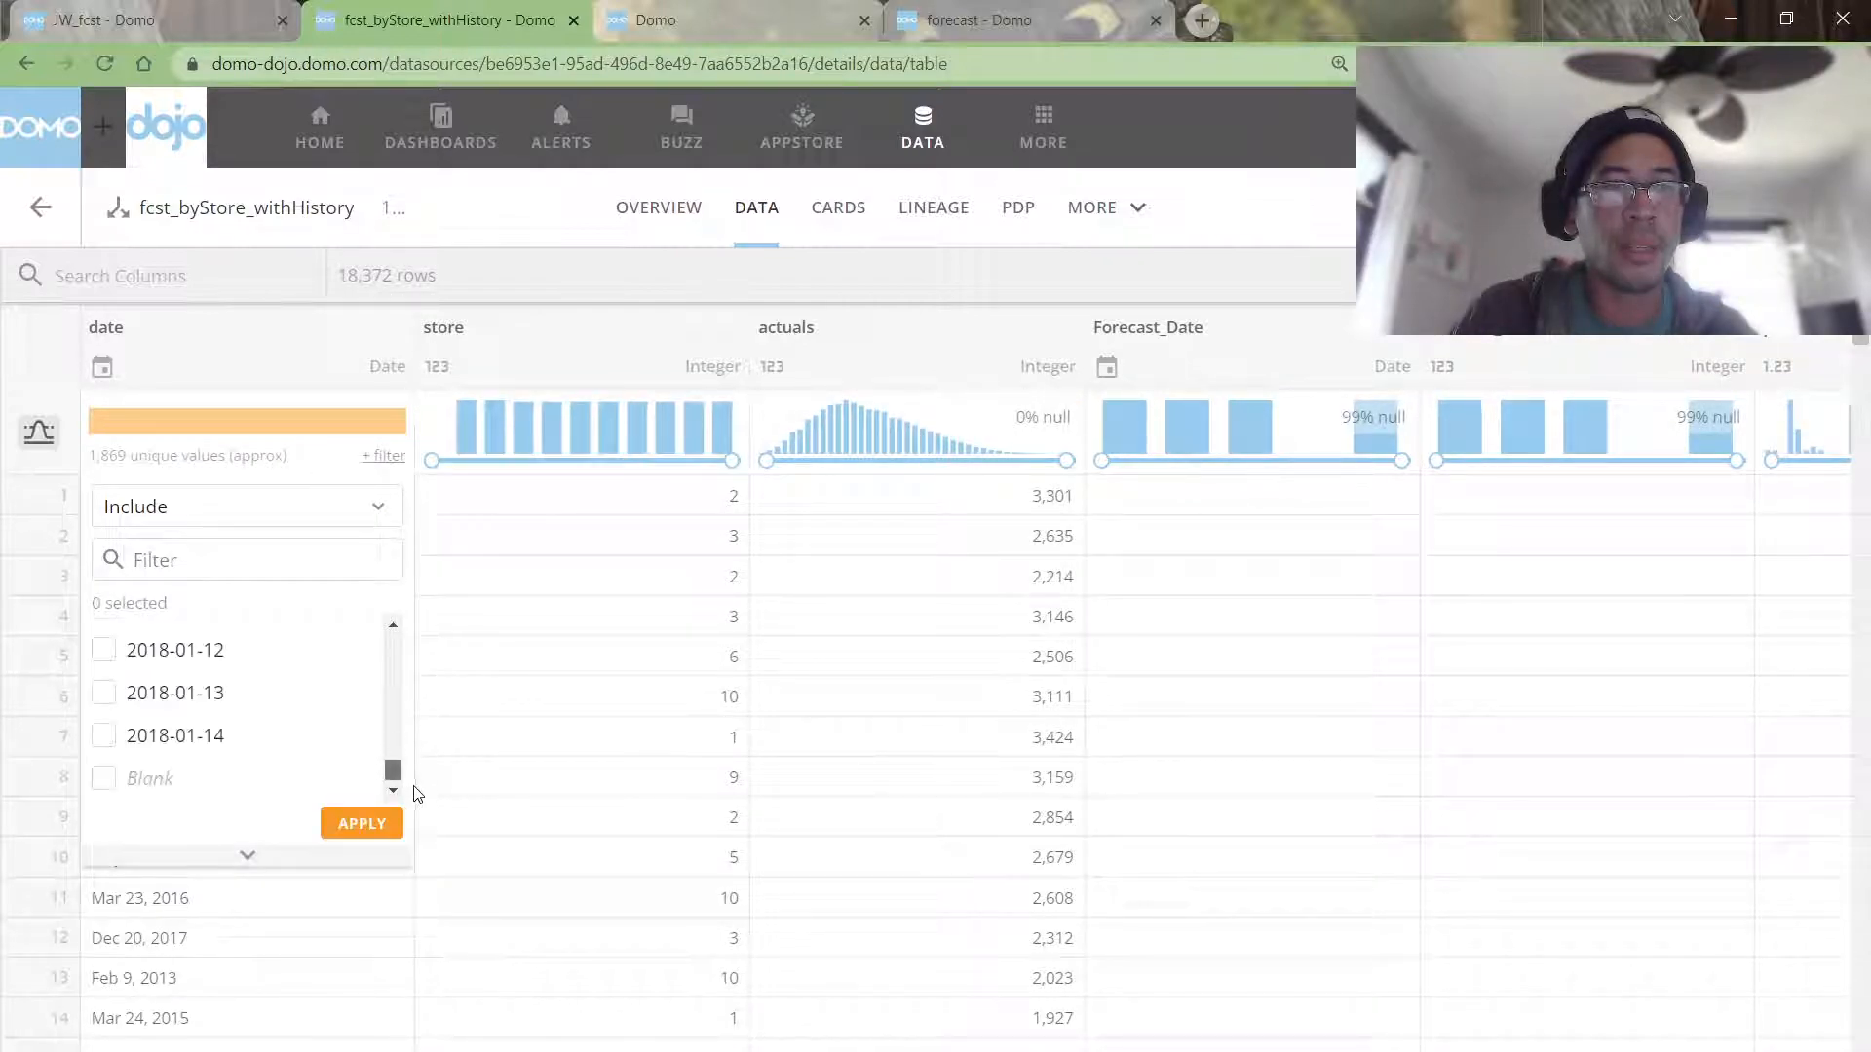
scroll(205, 700, up, 10)
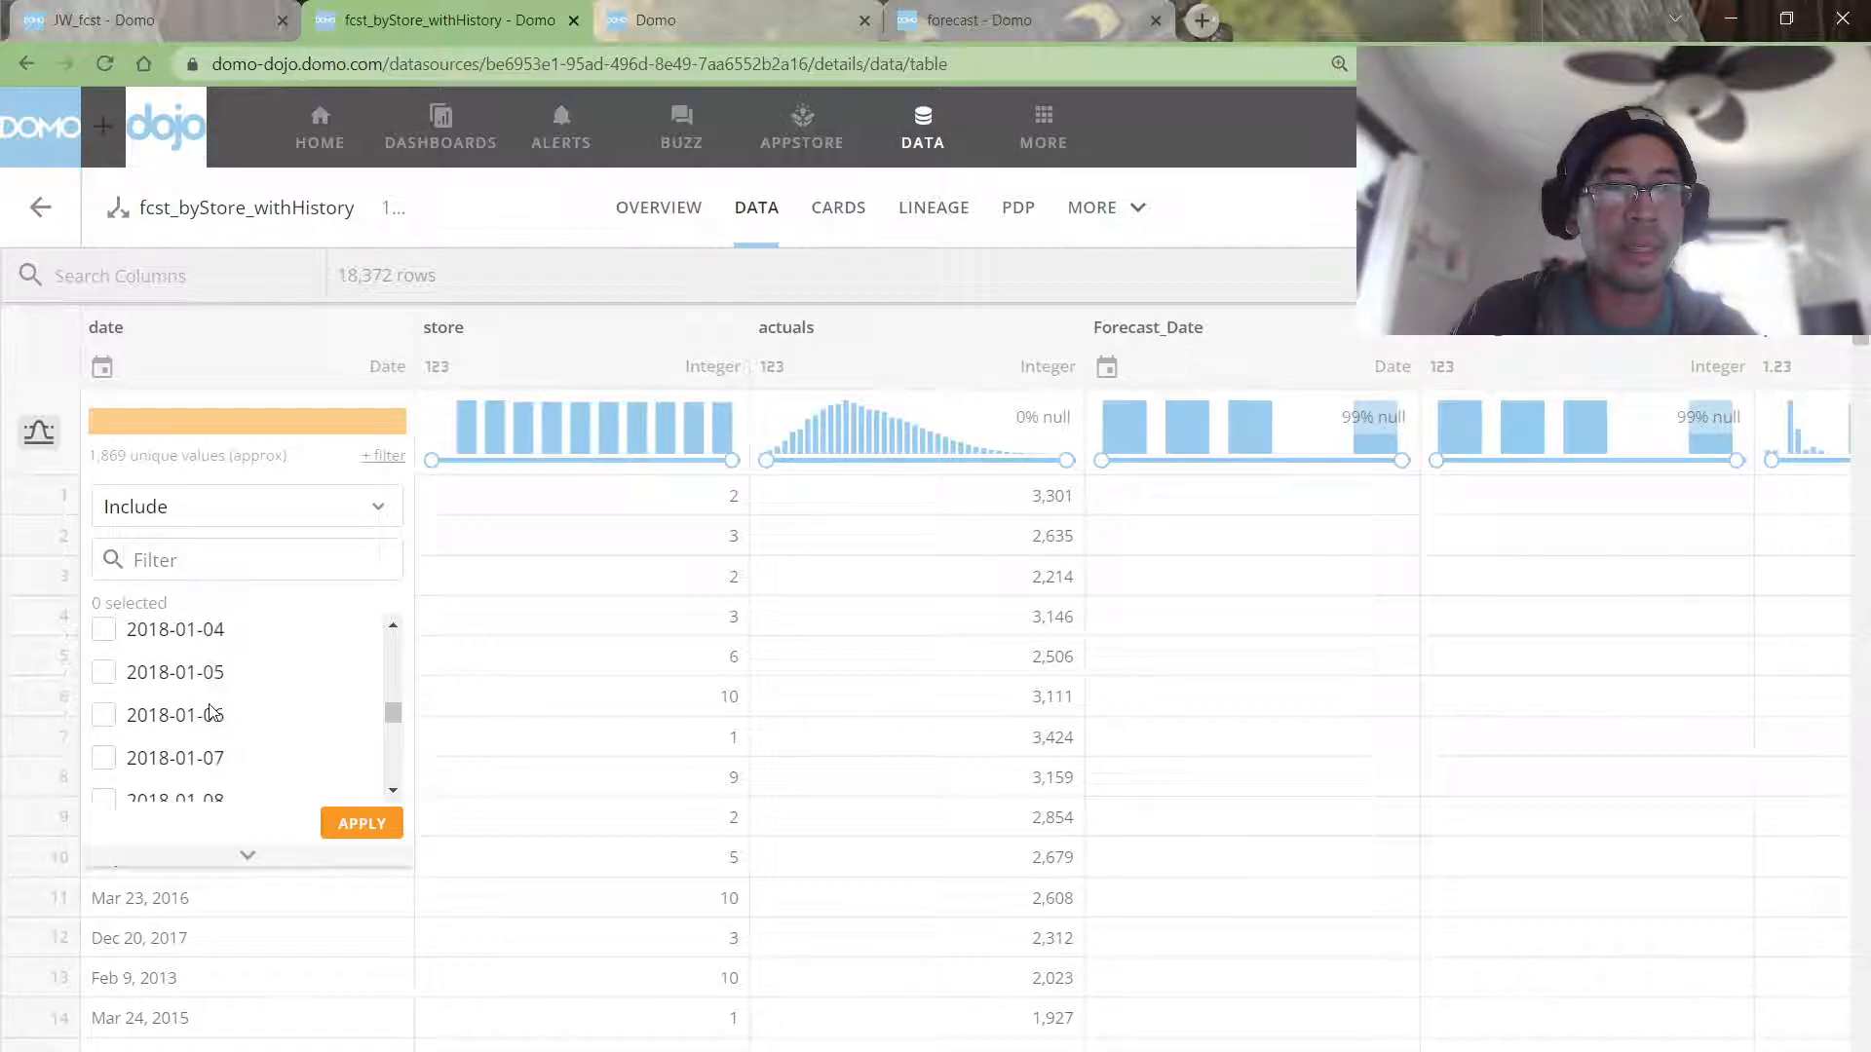
scroll(206, 747, down, 3)
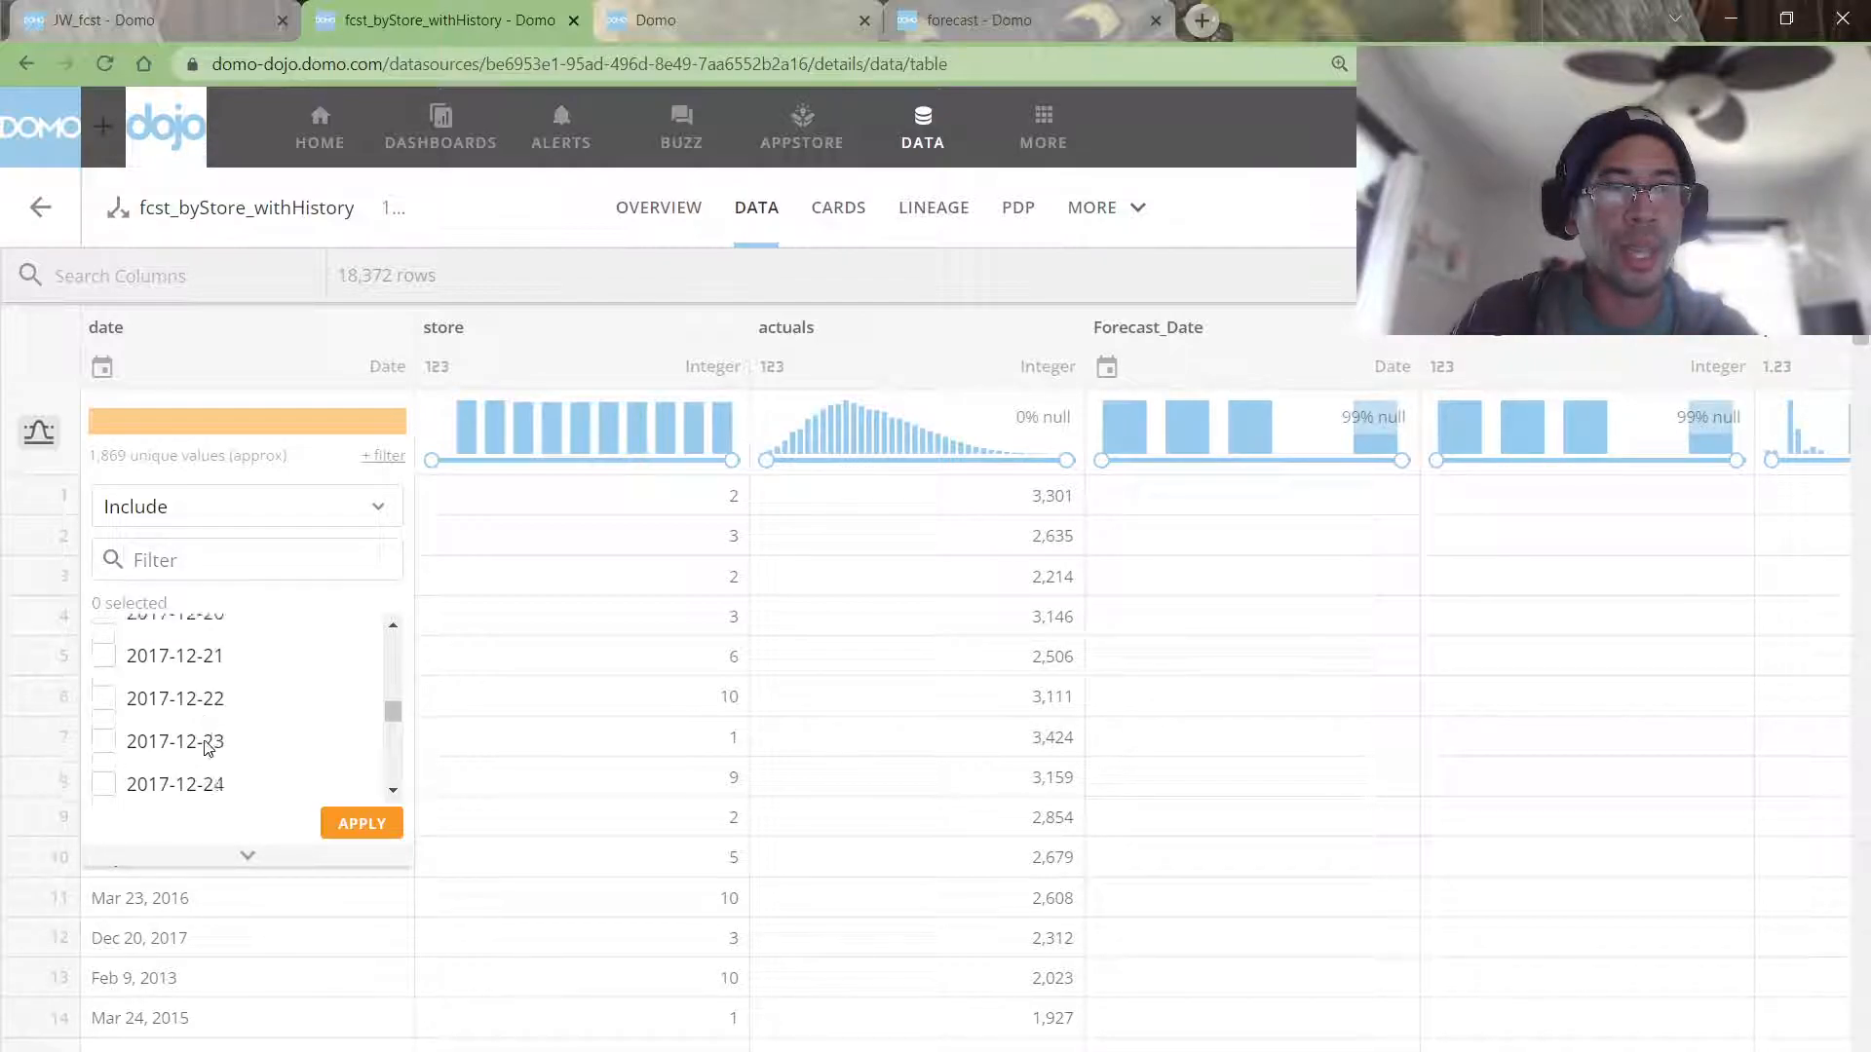
click(210, 731)
click(365, 826)
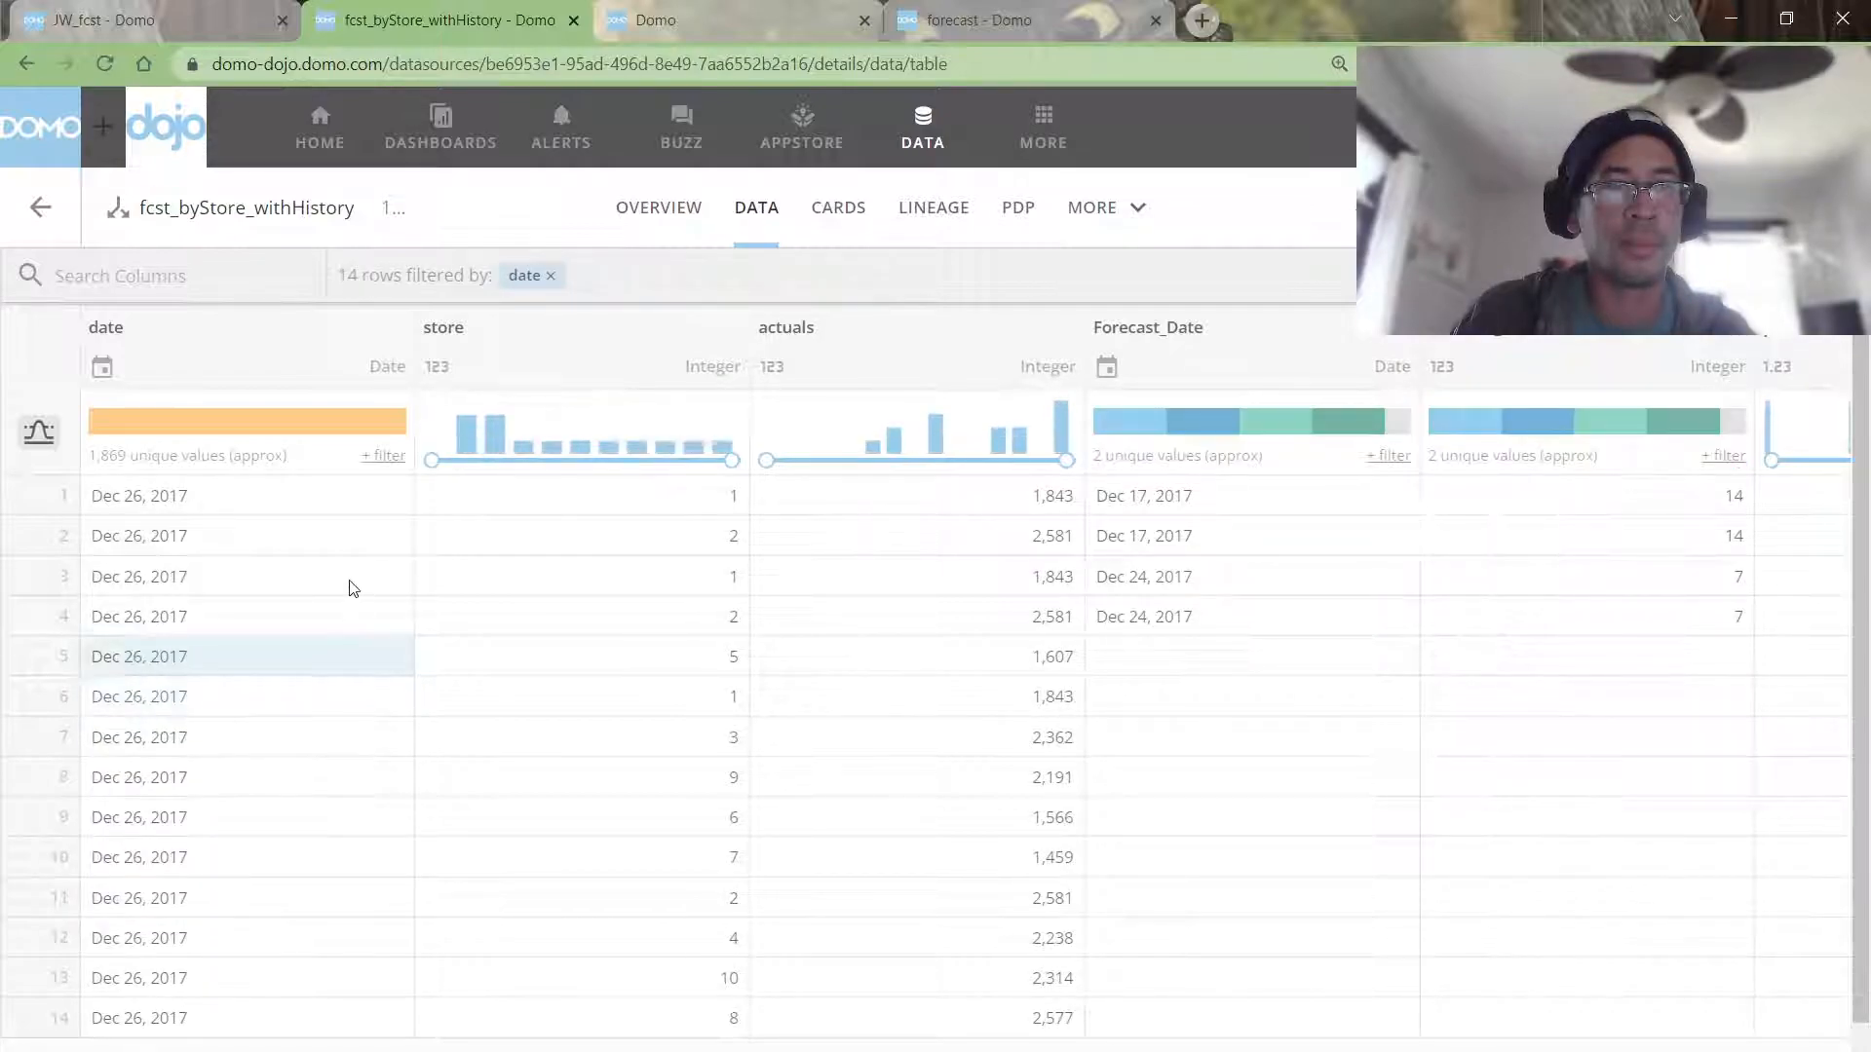
Step: Filter the store column to include only store 1
click(679, 430)
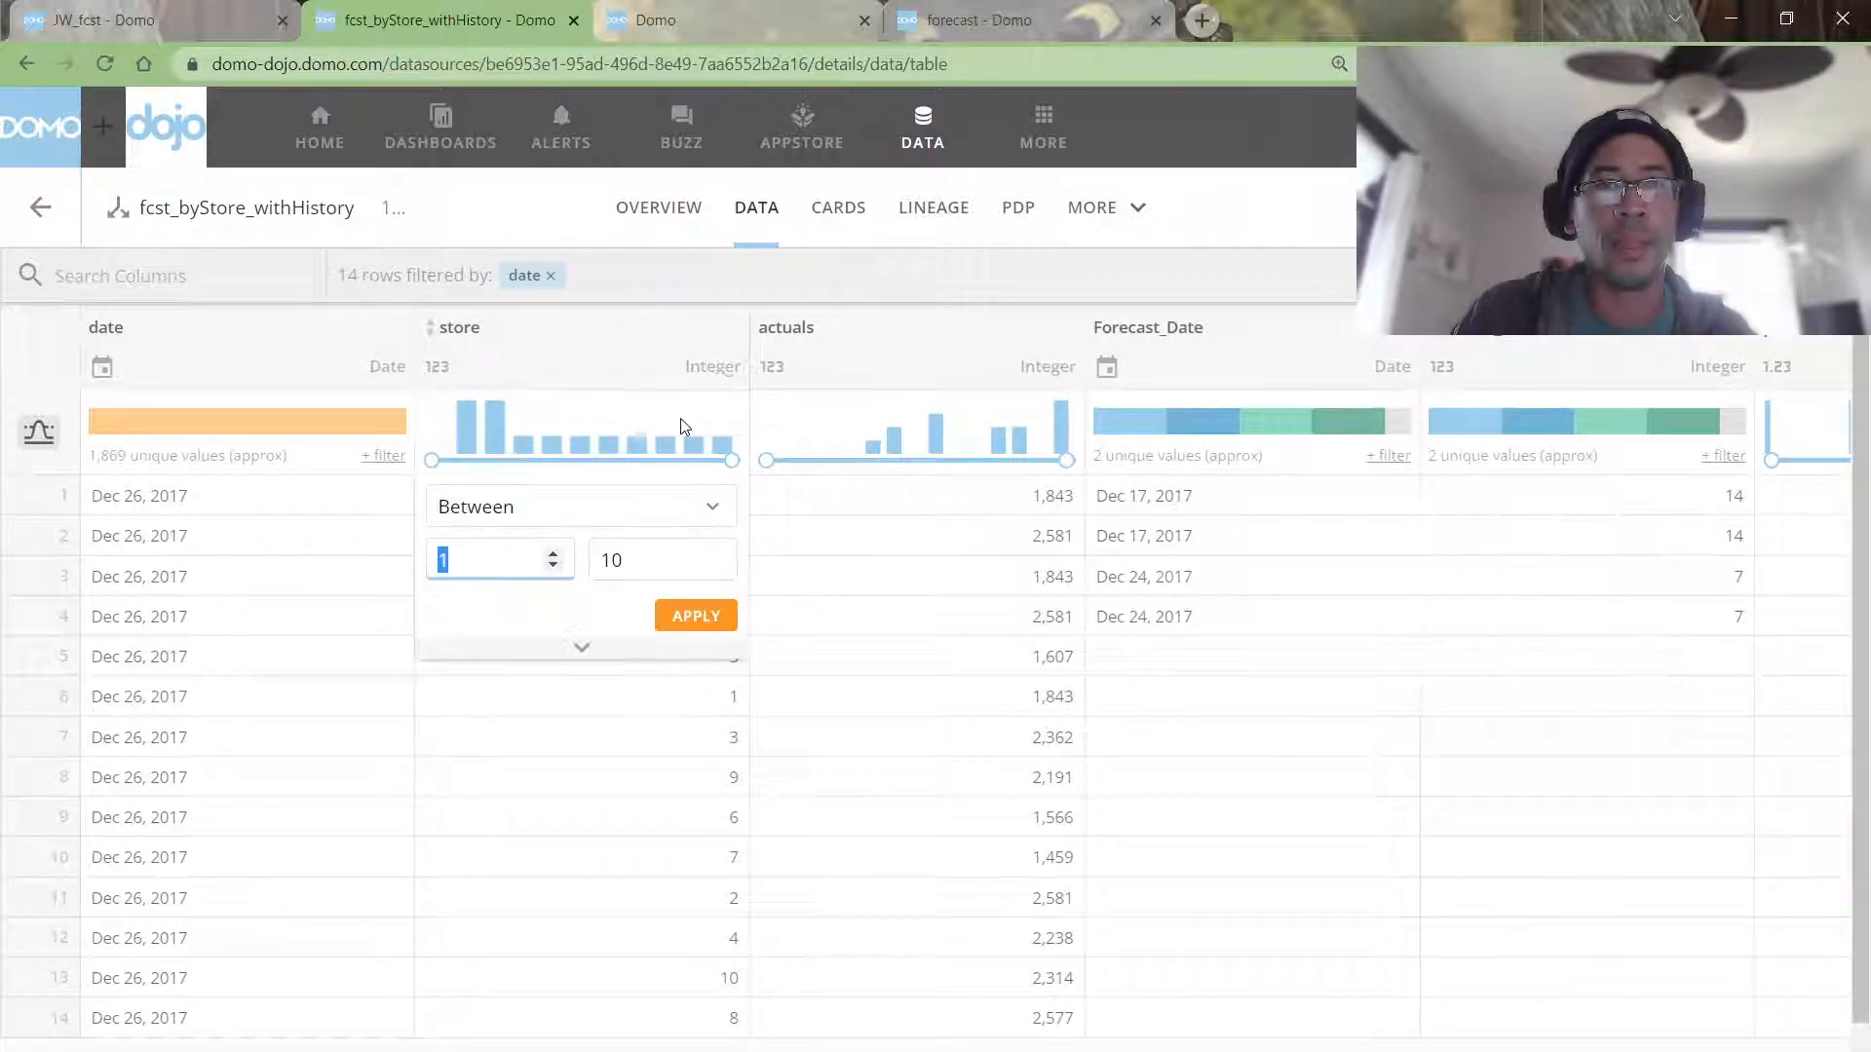
click(564, 514)
click(494, 830)
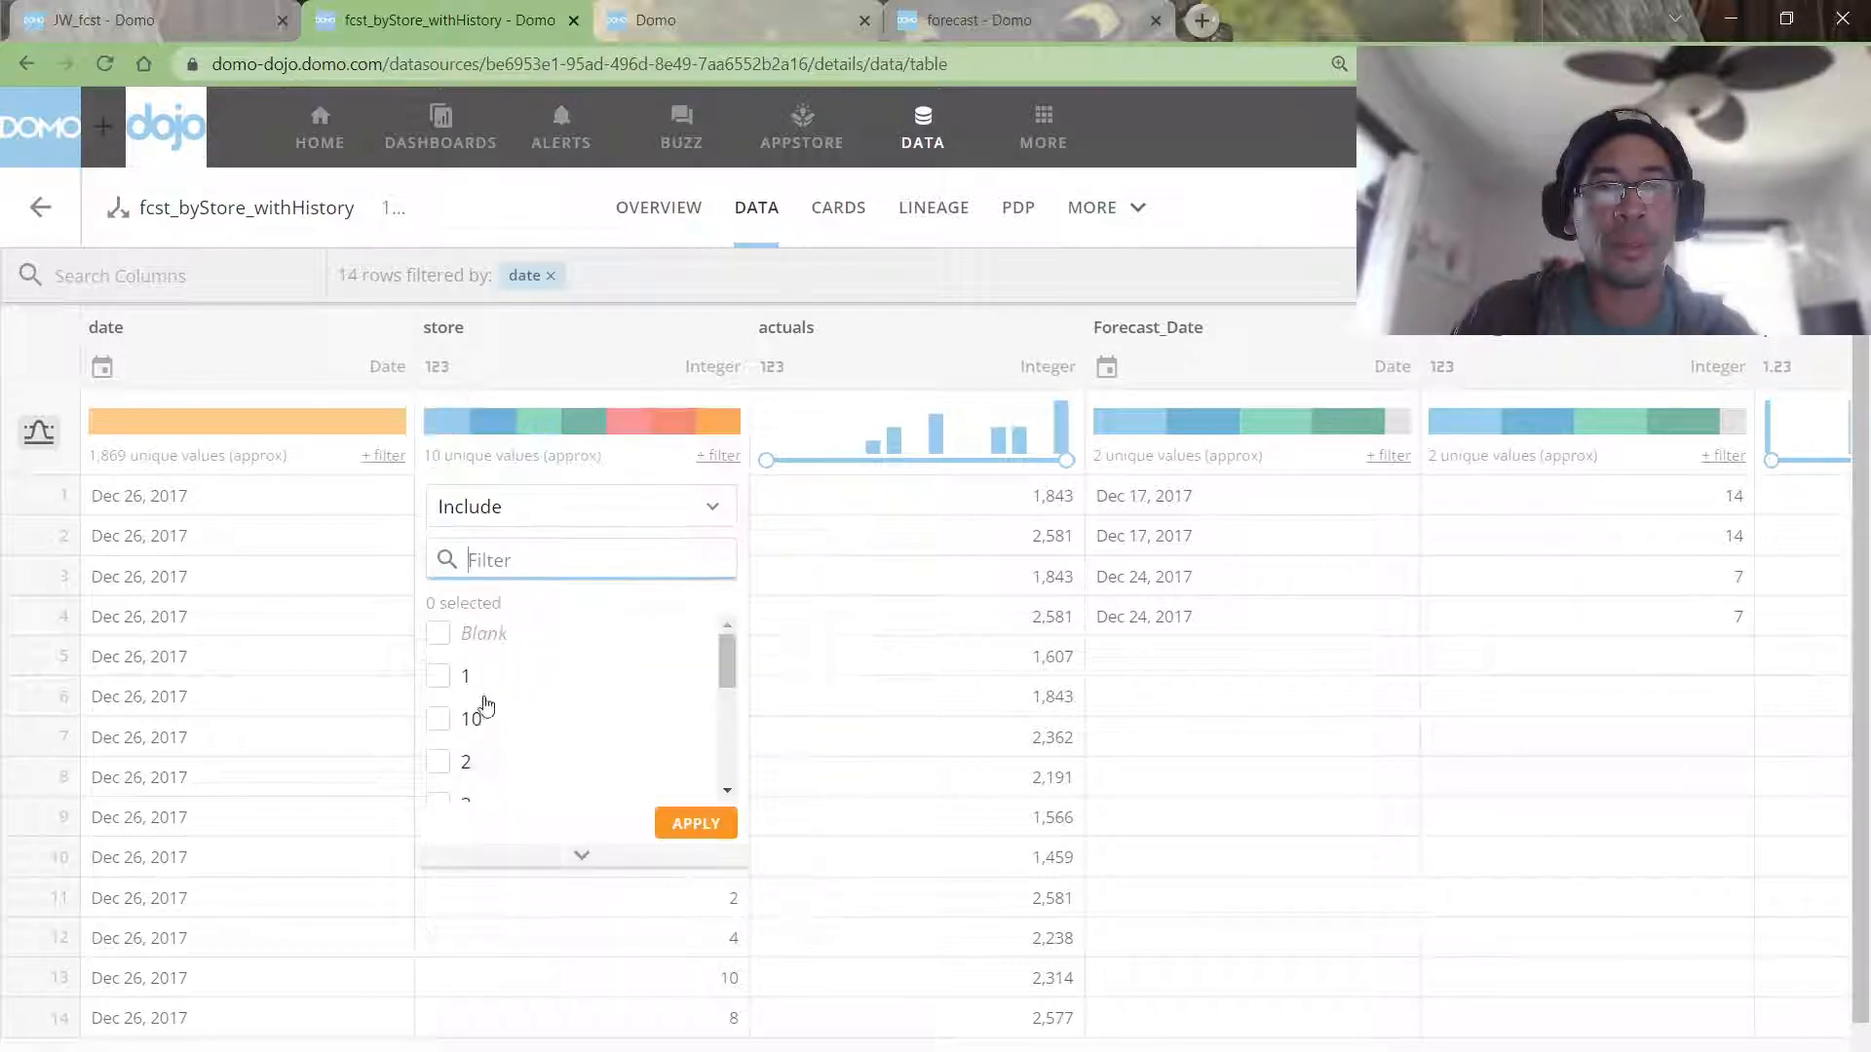
click(467, 674)
click(682, 824)
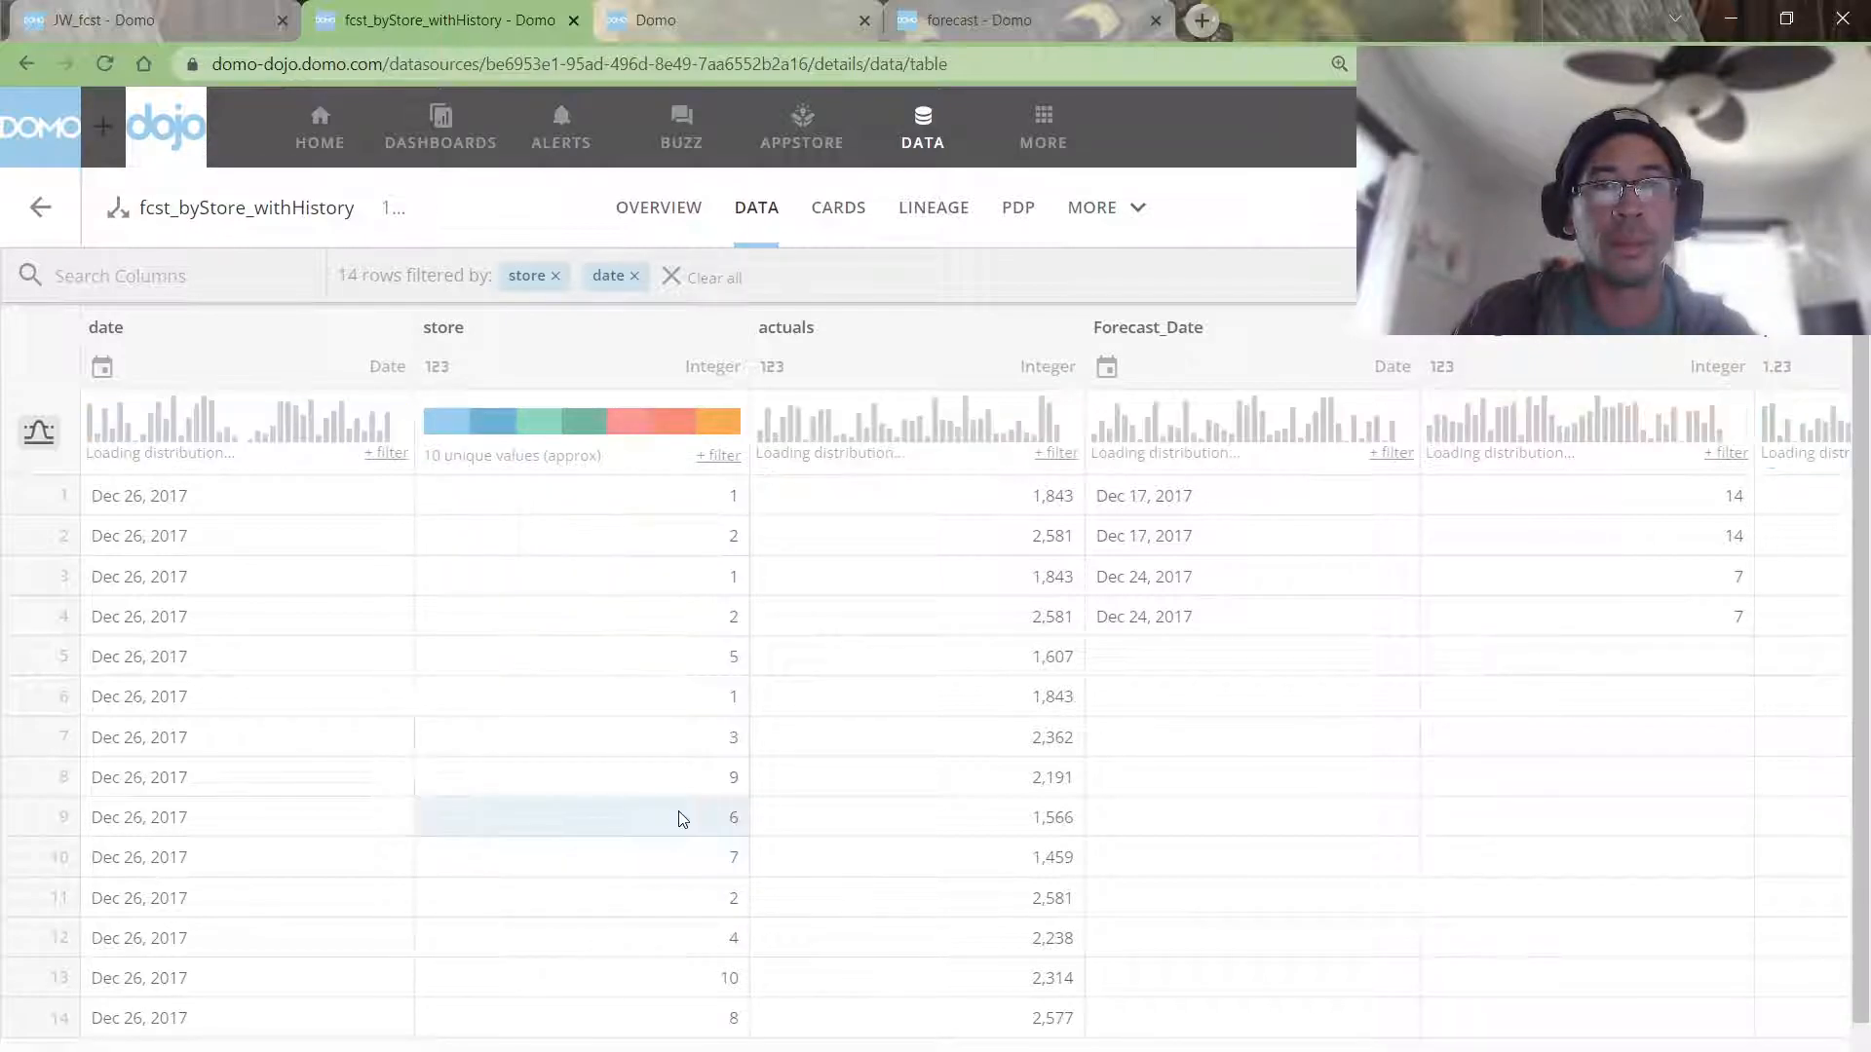
Step: Compare the Forecast_Date entries across the filtered rows for store 1 on December 26, 2017, including the blank one
drag(258, 499, 298, 570)
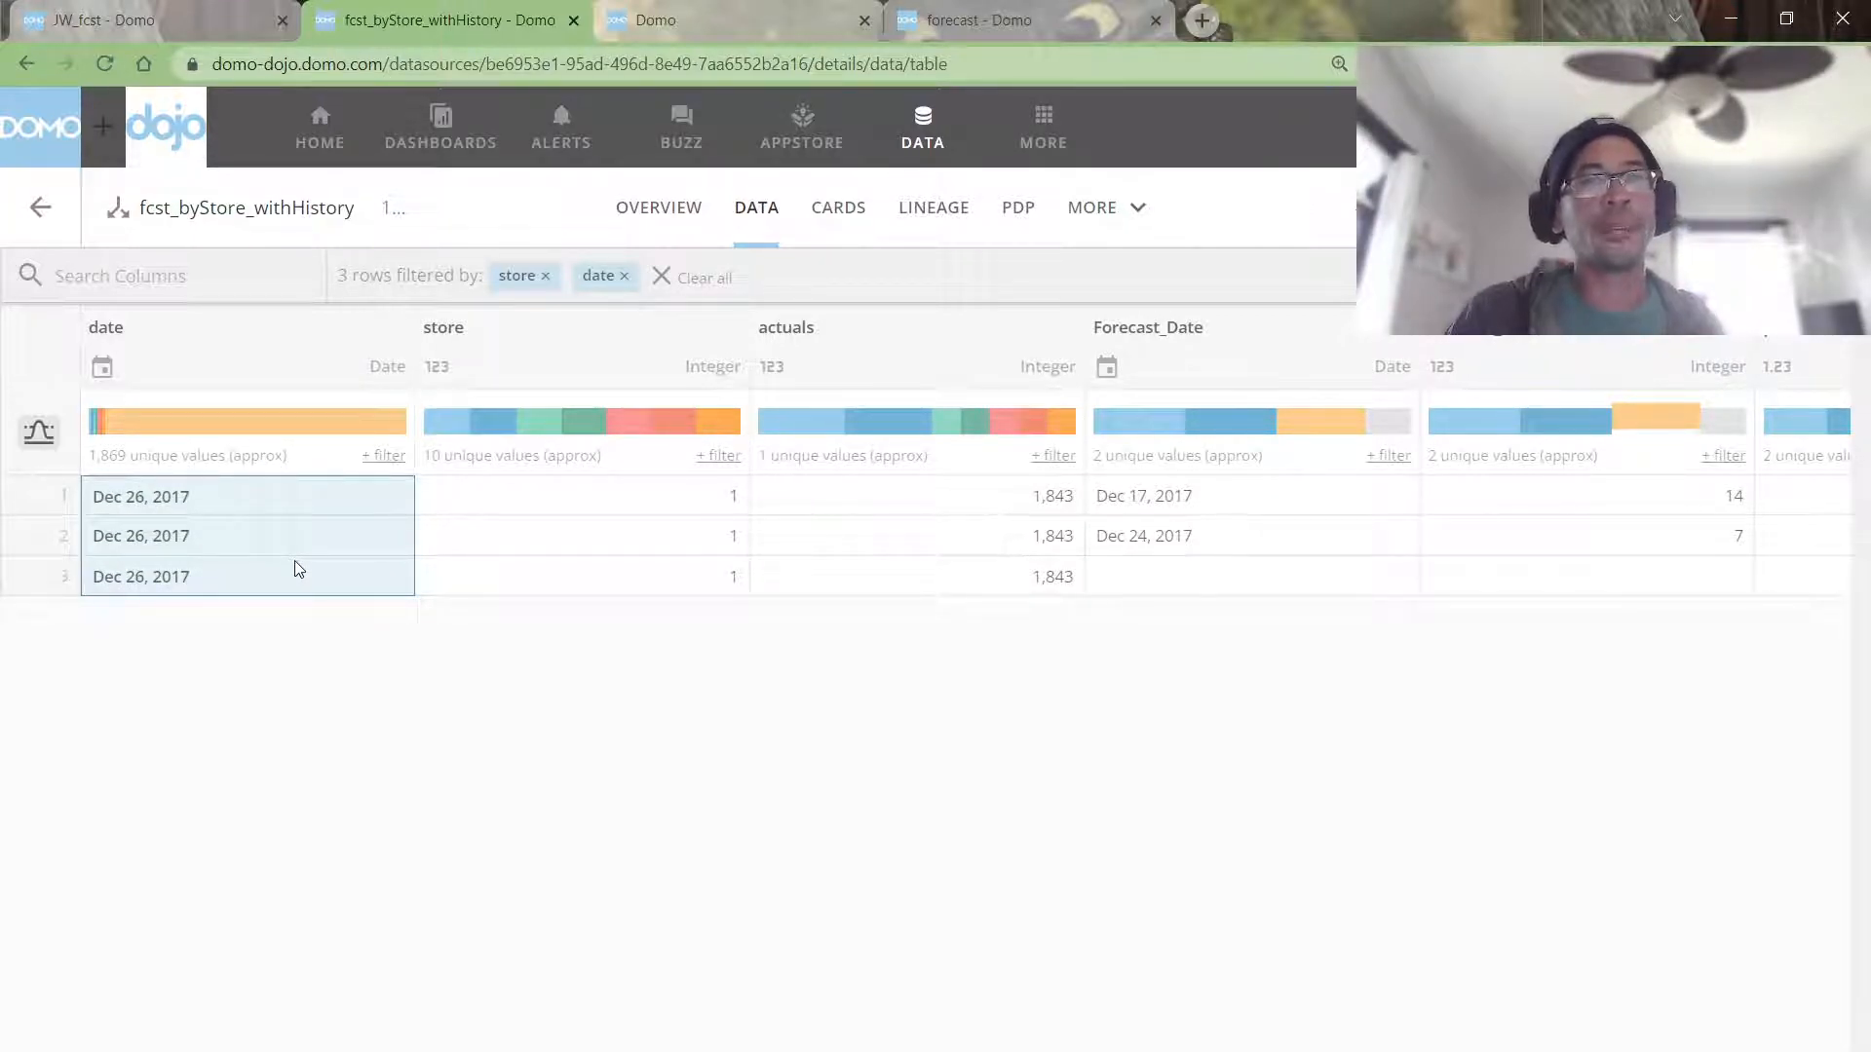
drag(1106, 495, 1107, 535)
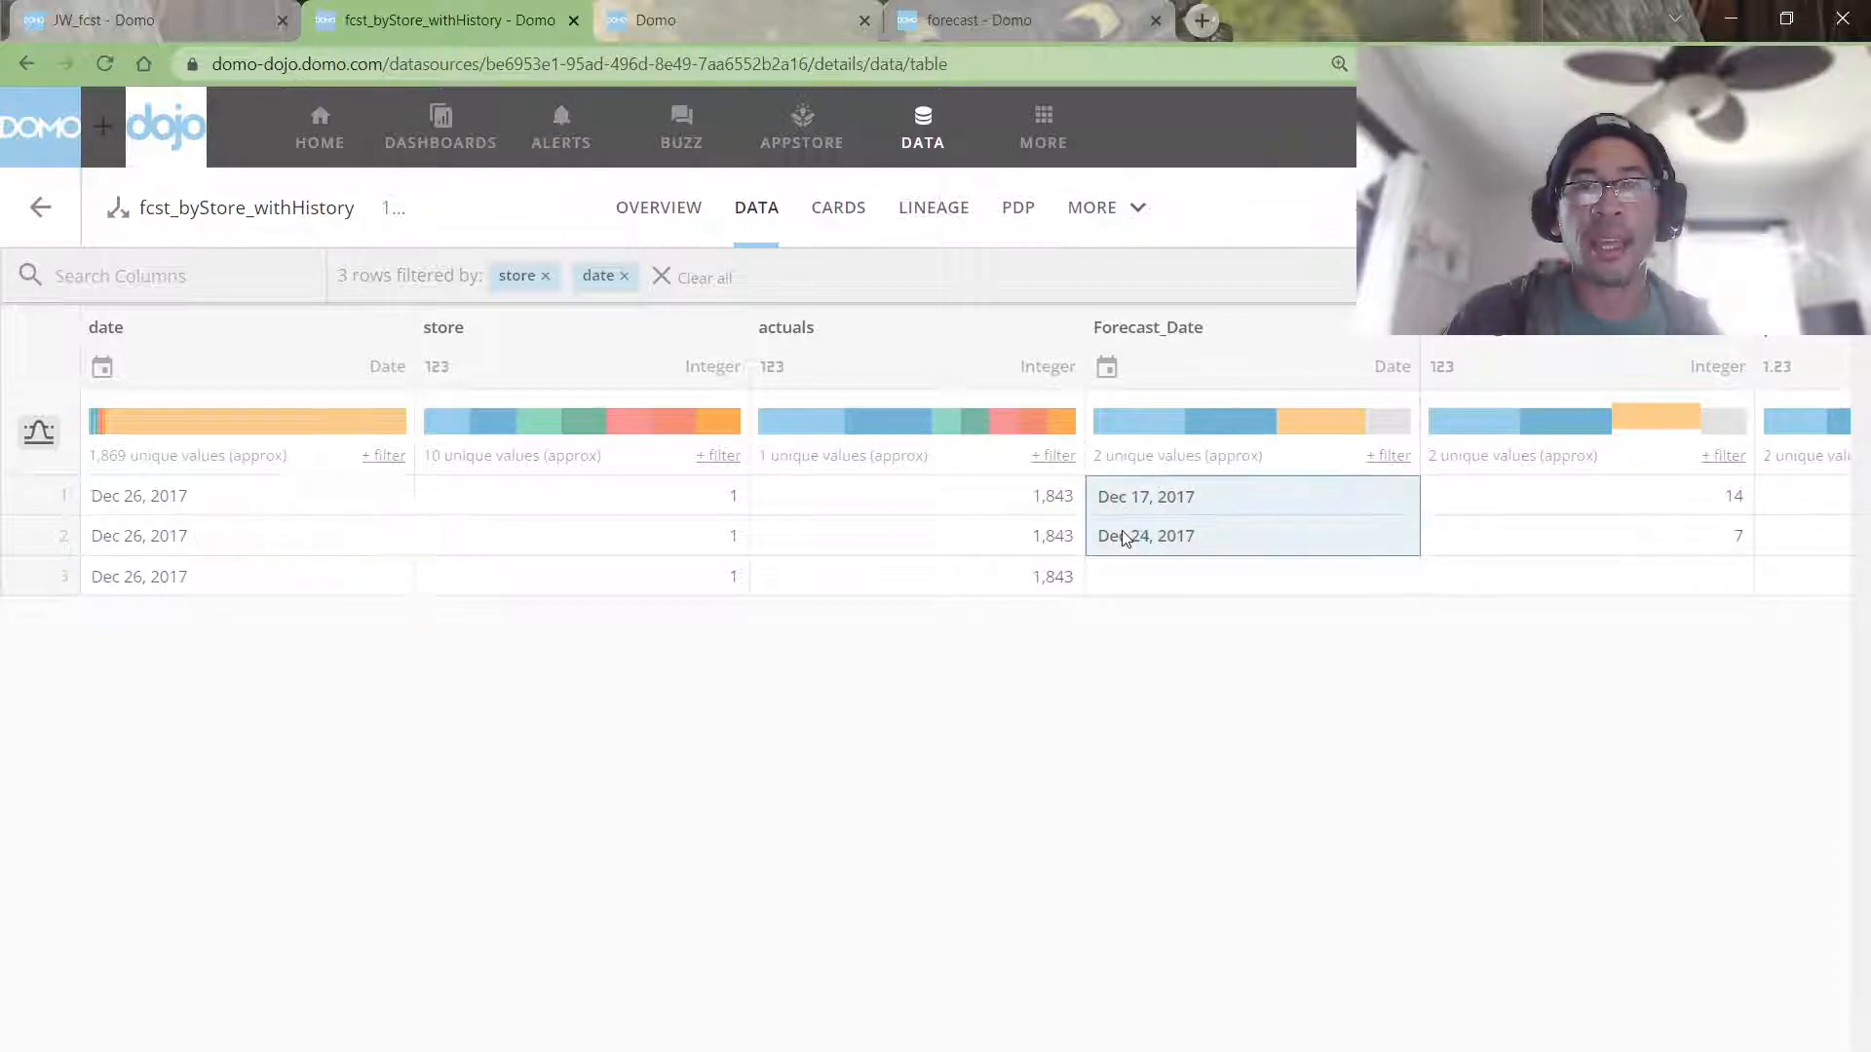
click(1177, 584)
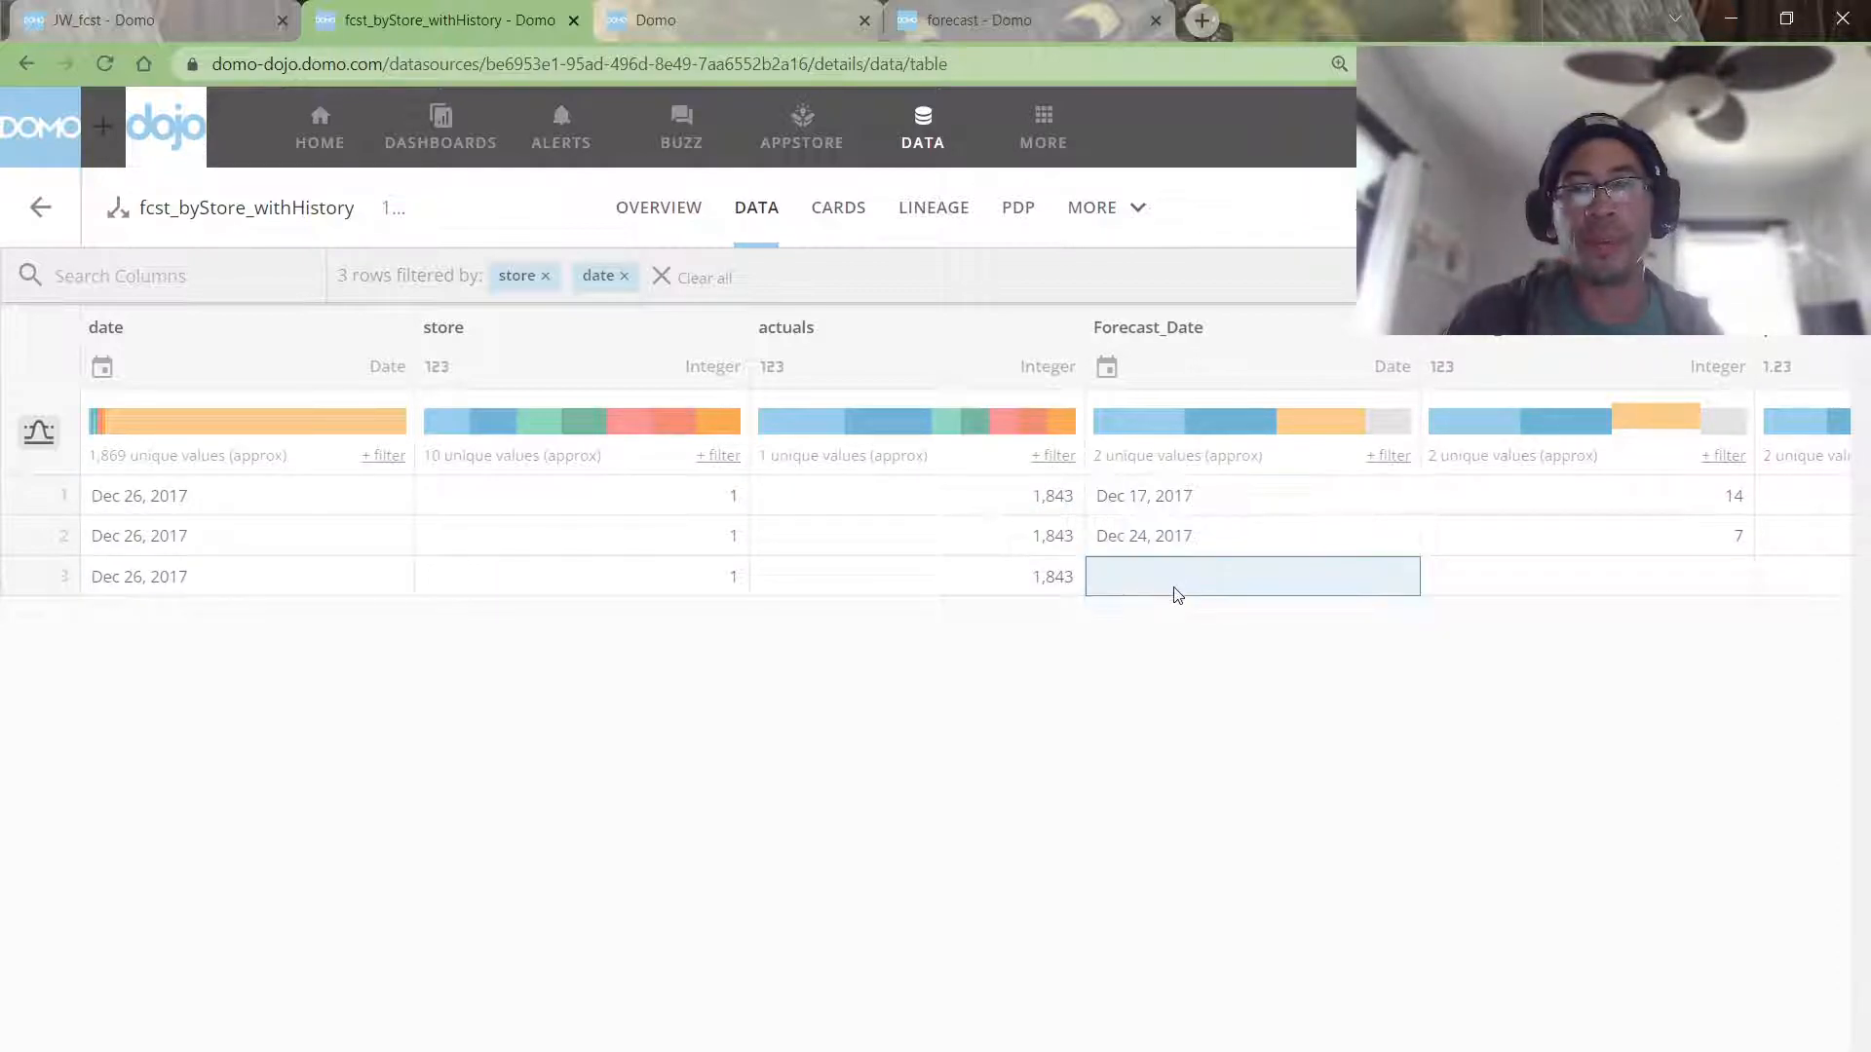
click(1180, 542)
click(1172, 506)
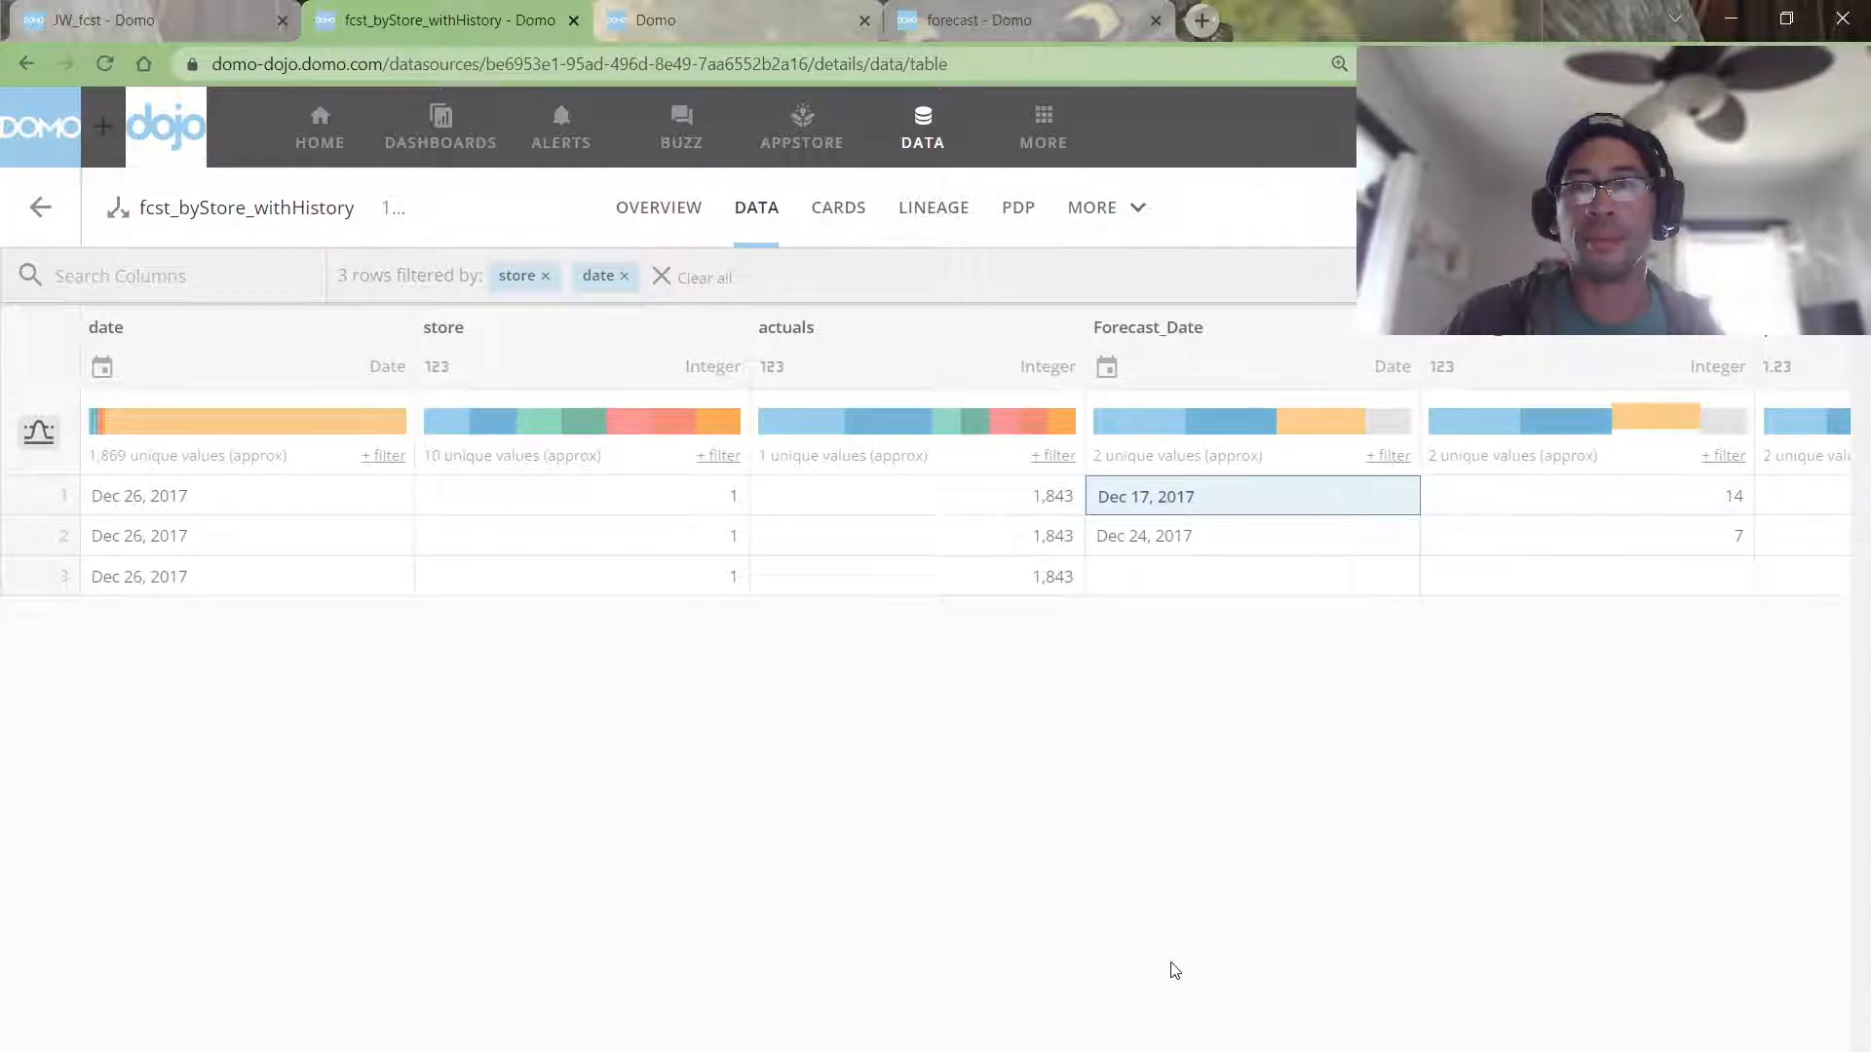
Step: Compare the prediction values for the Dec 17 and Dec 24, 2017 forecast dates with the actuals for store 1
scroll(962, 456, right, 5)
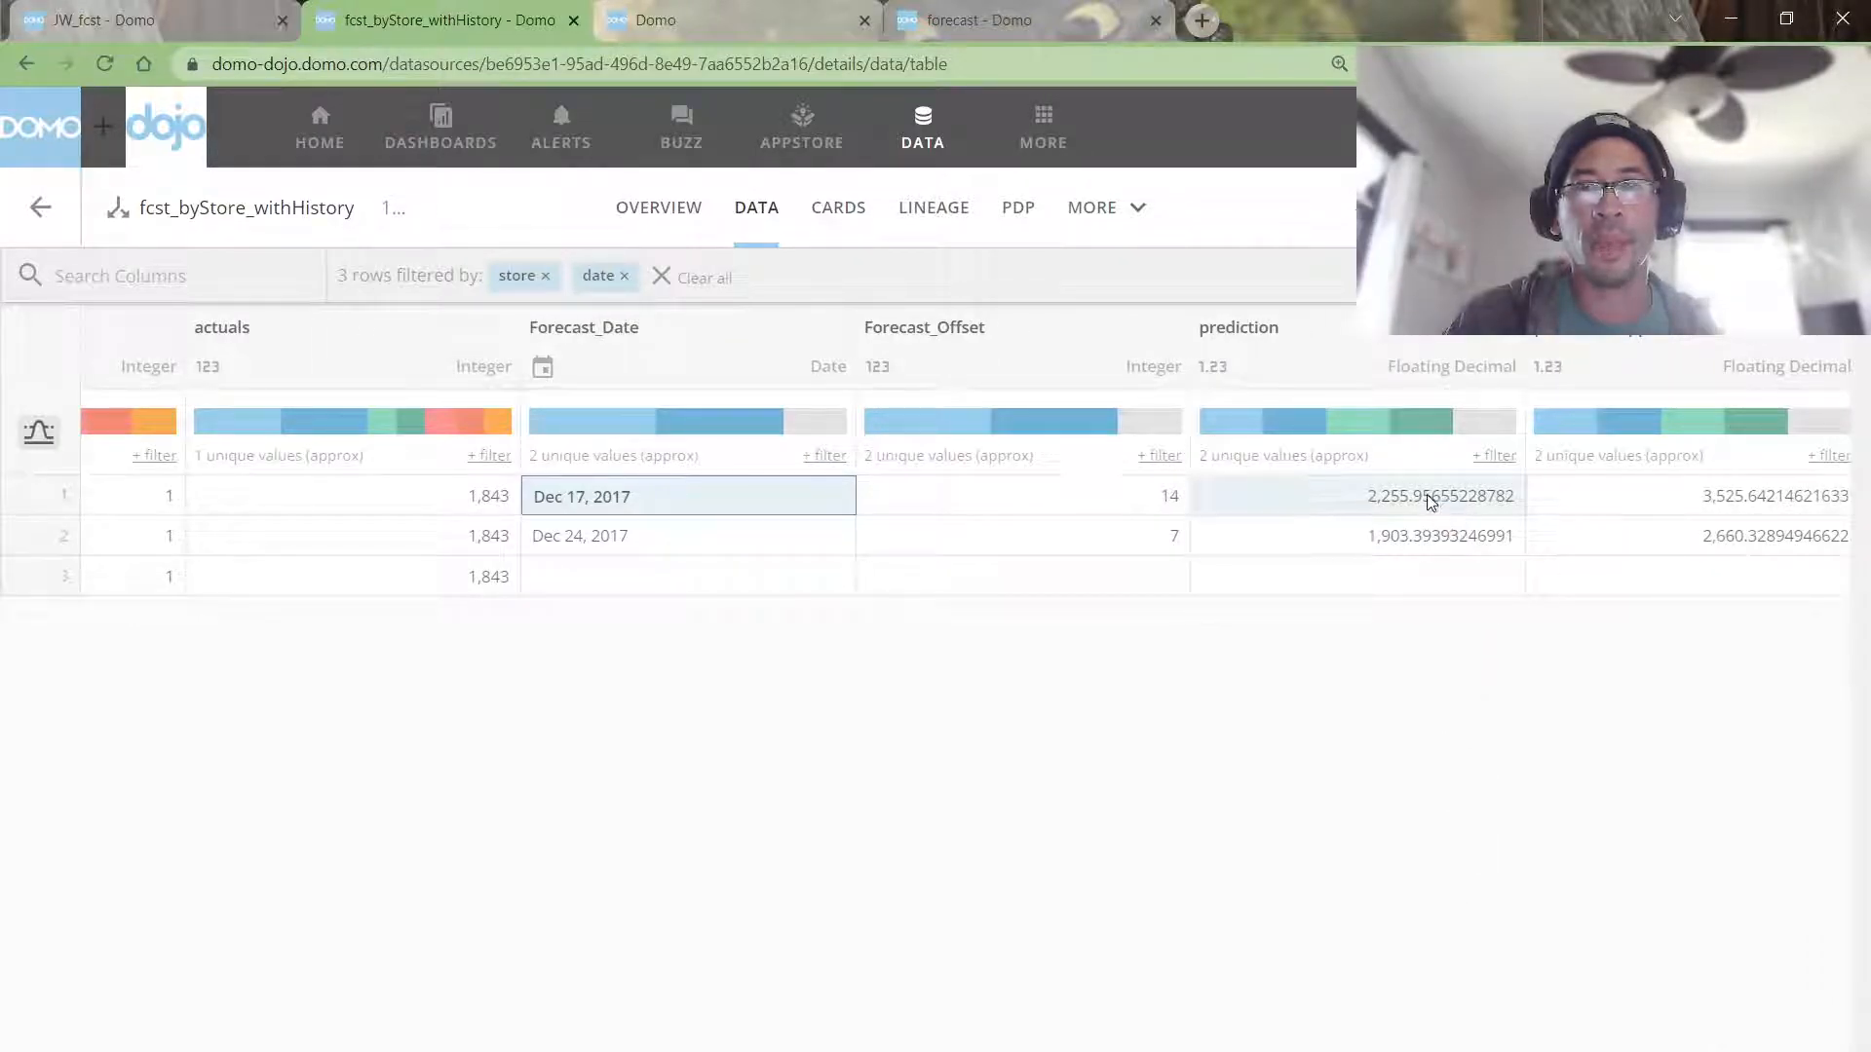
click(1430, 500)
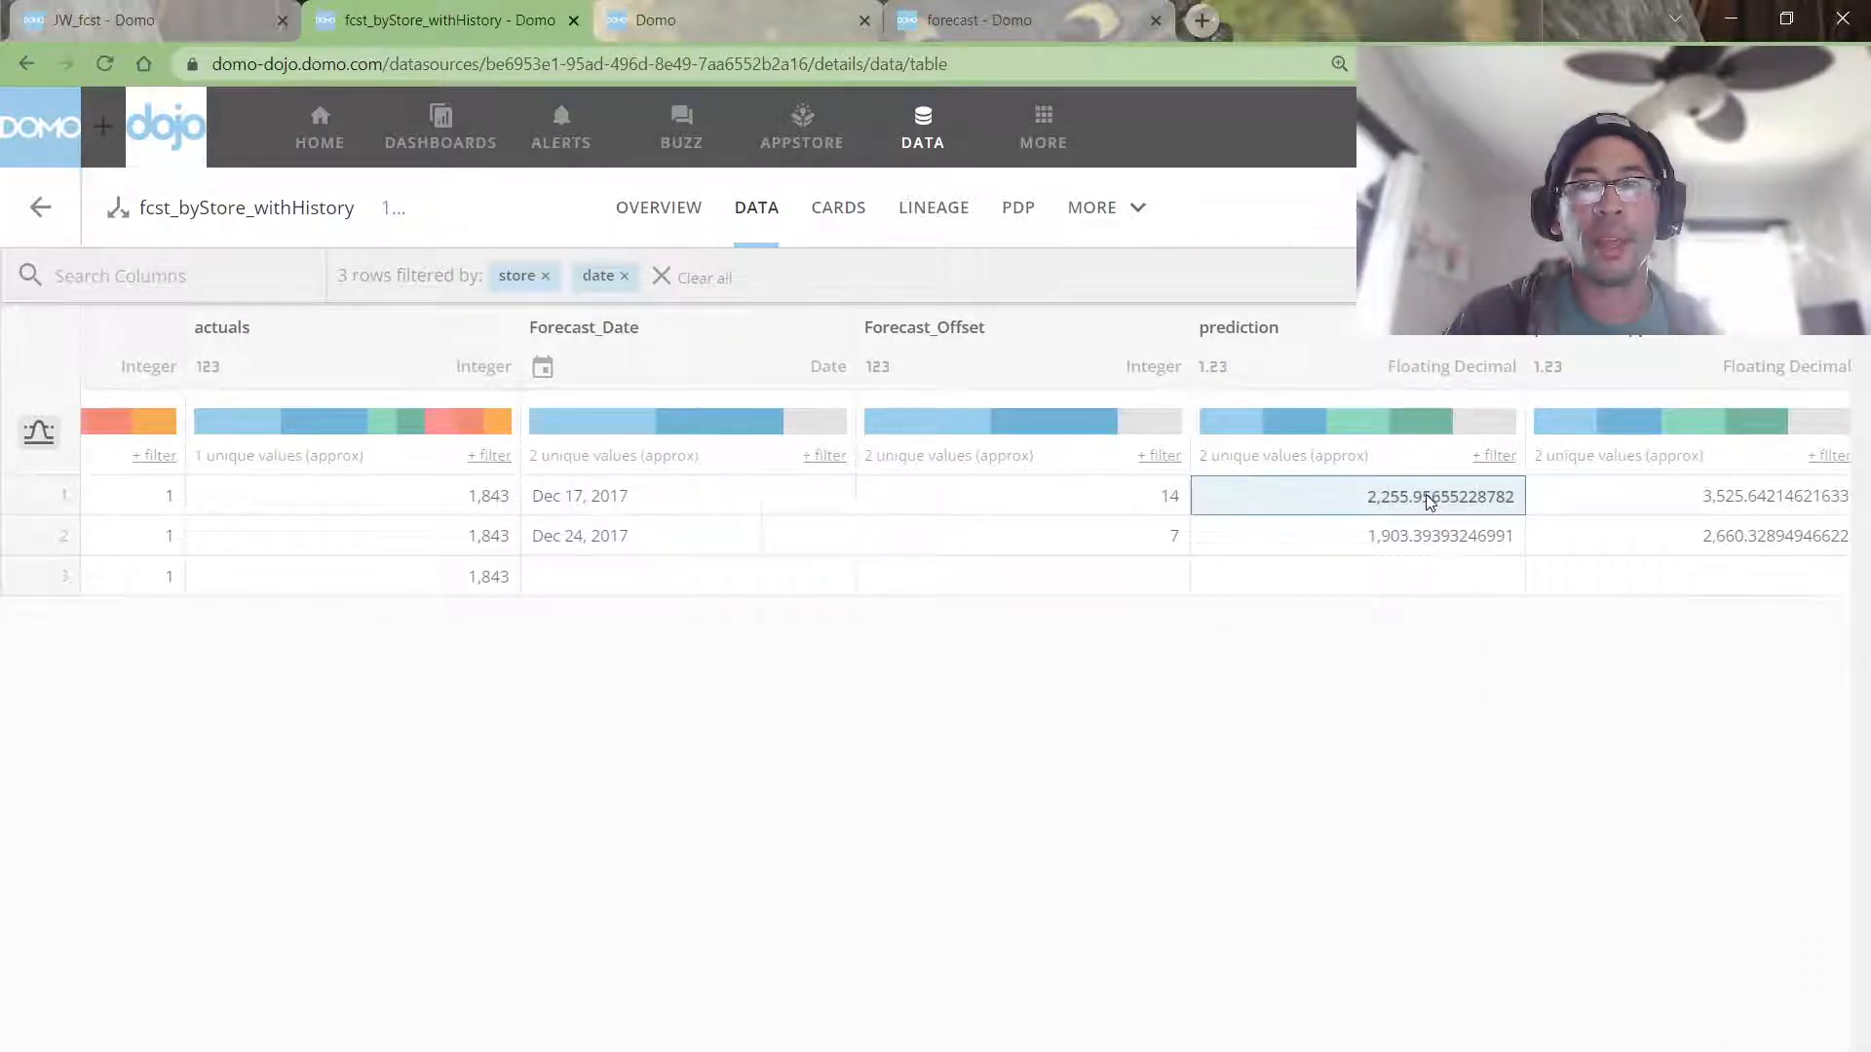
click(429, 507)
click(626, 539)
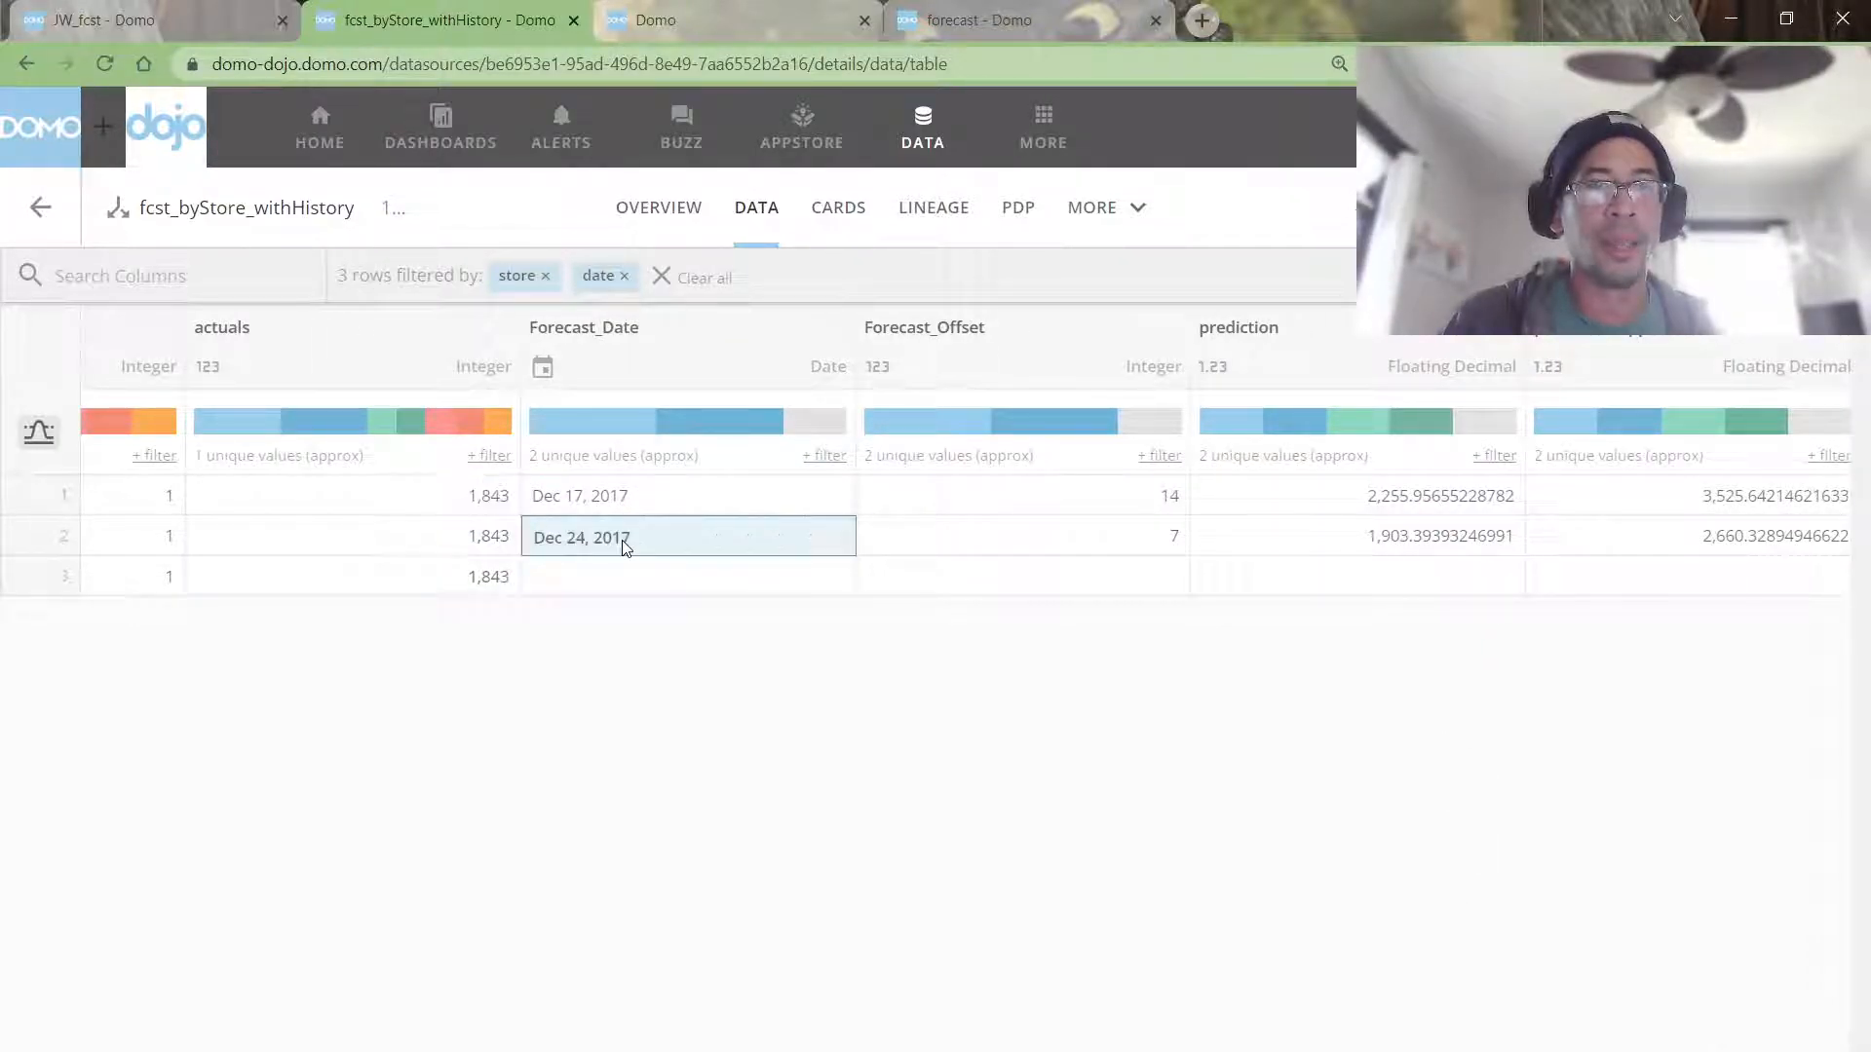
click(1092, 546)
click(1295, 546)
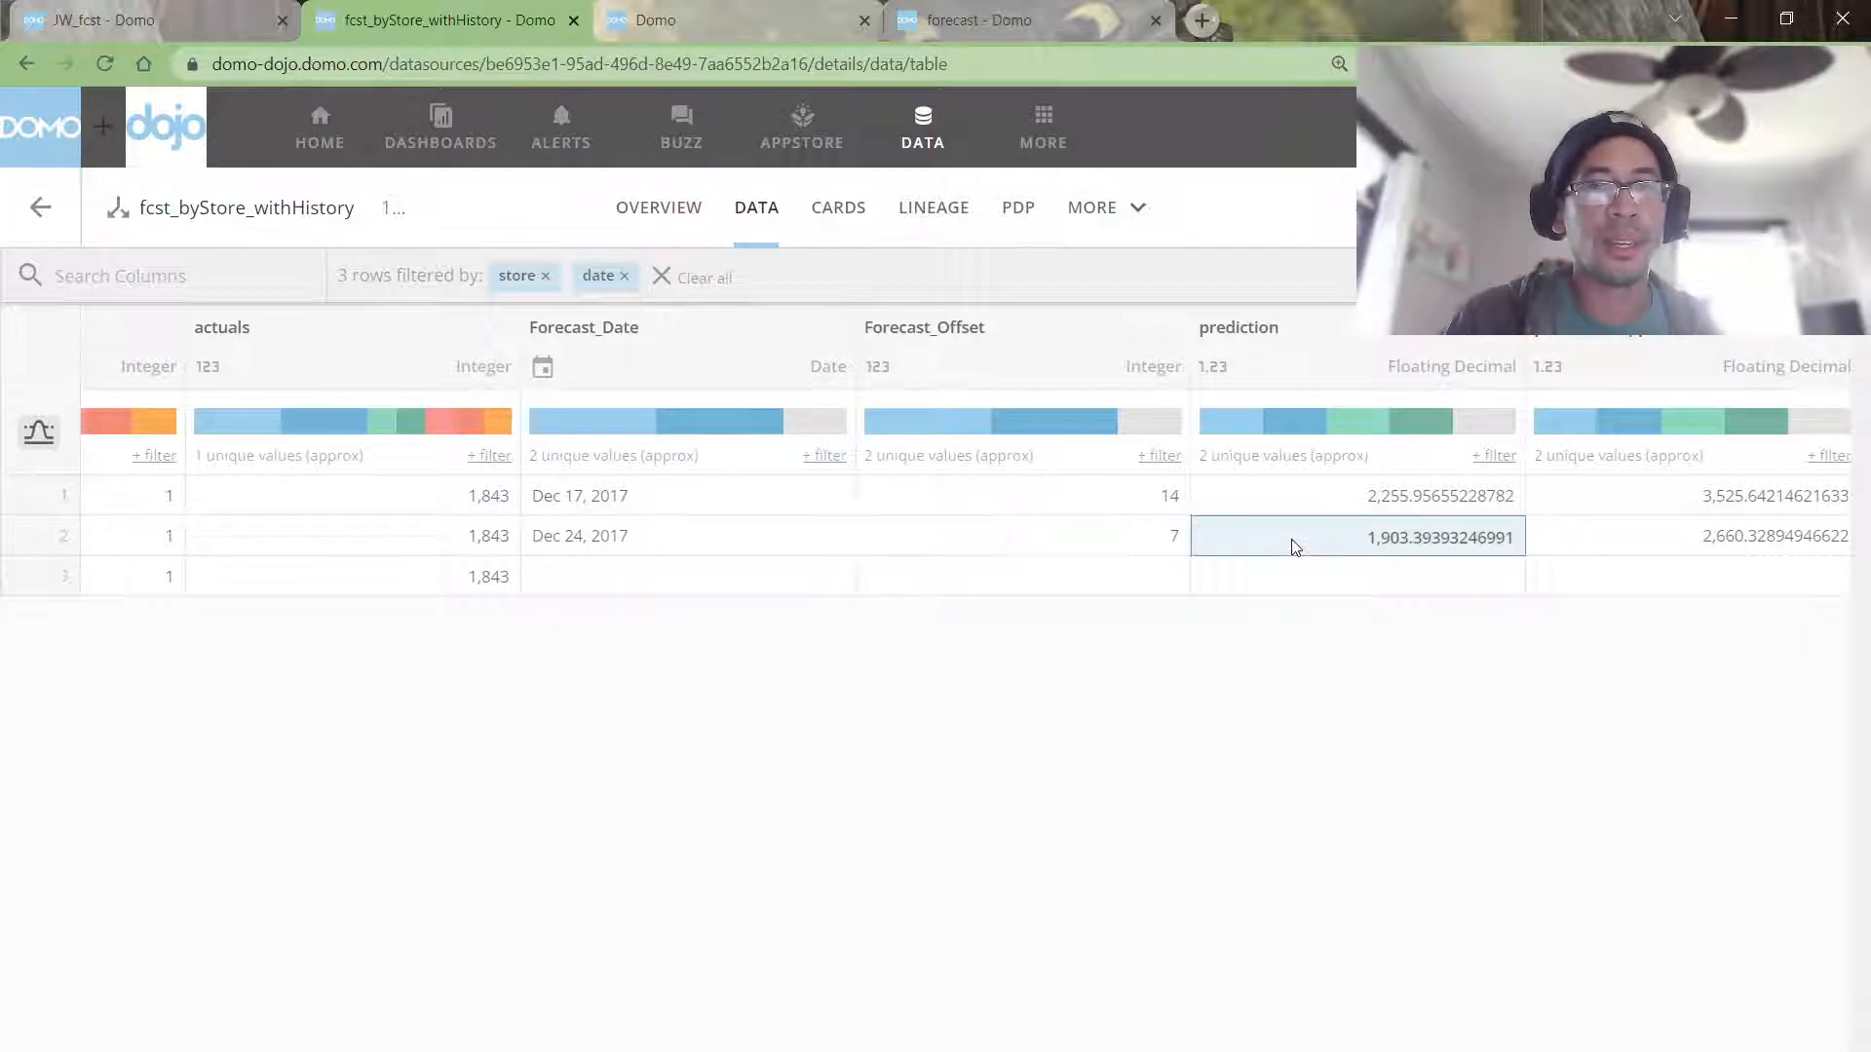
click(407, 556)
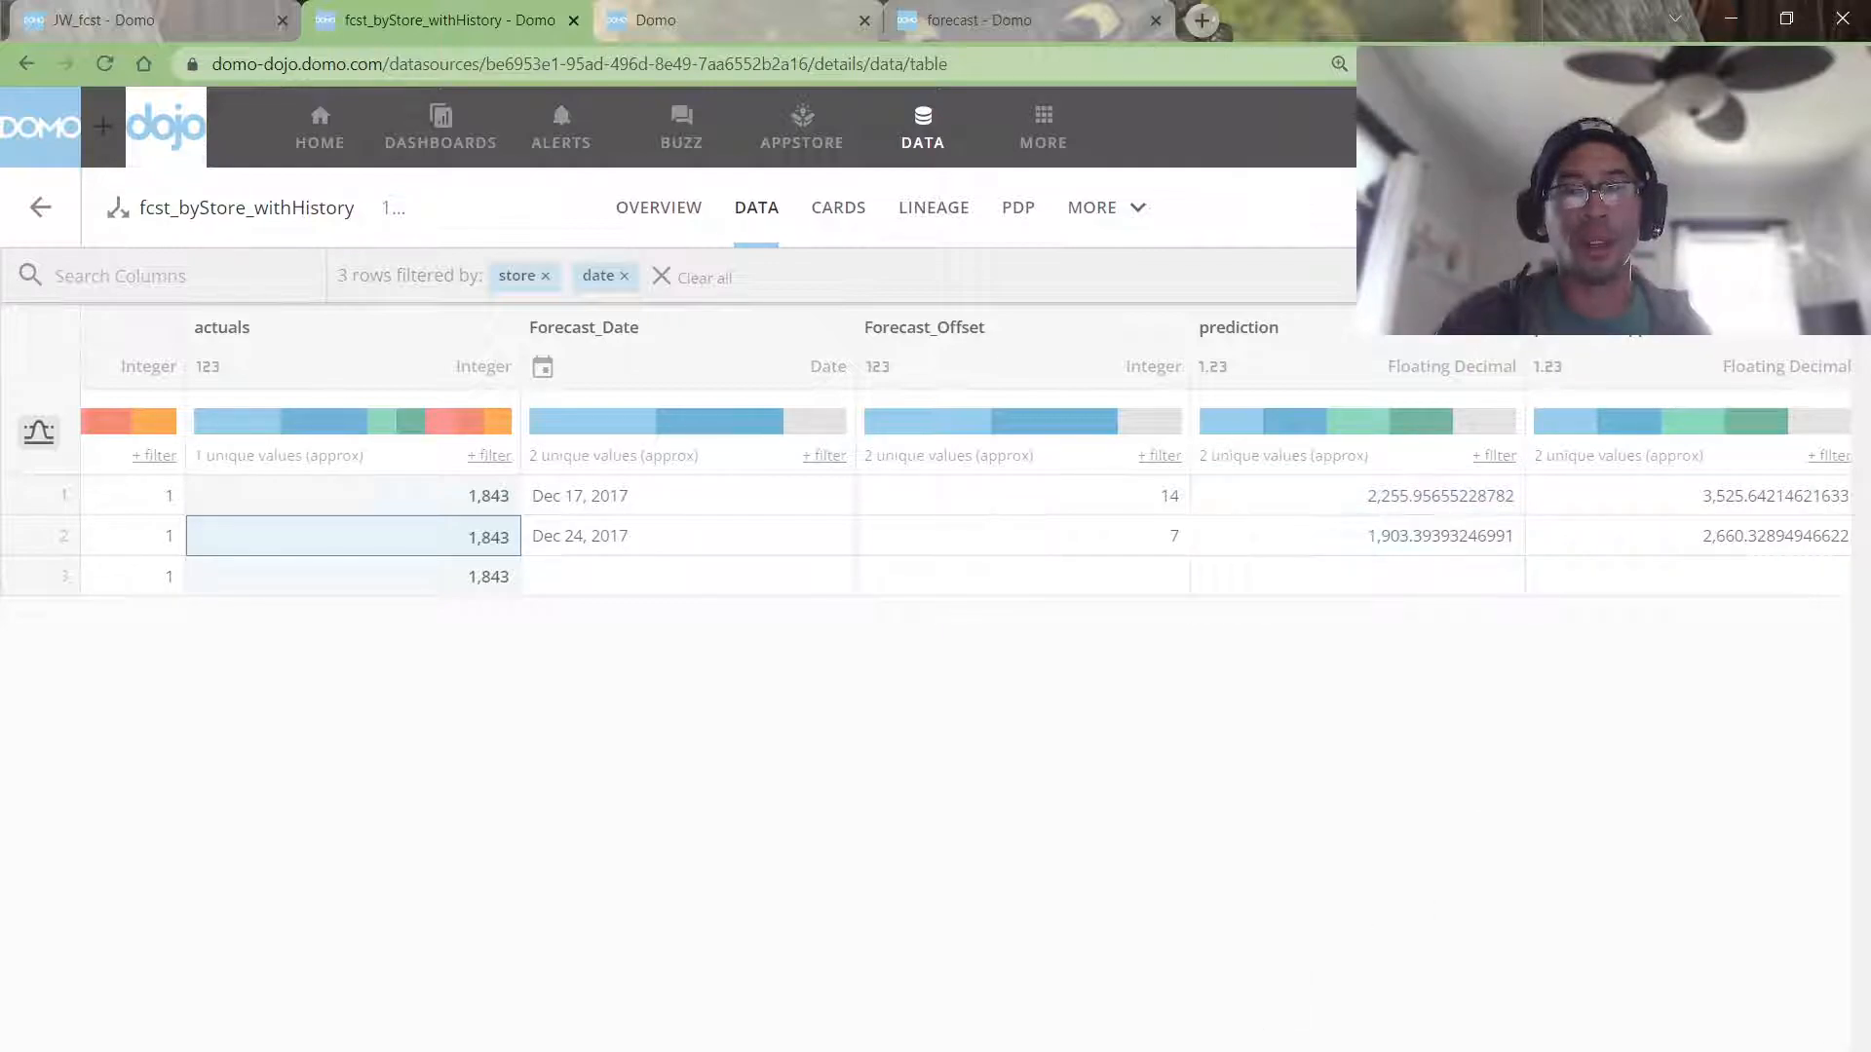
Step: Examine the Dec 17, 2017 forecast row from actuals through the prediction and its upper and lower bounds
click(1365, 501)
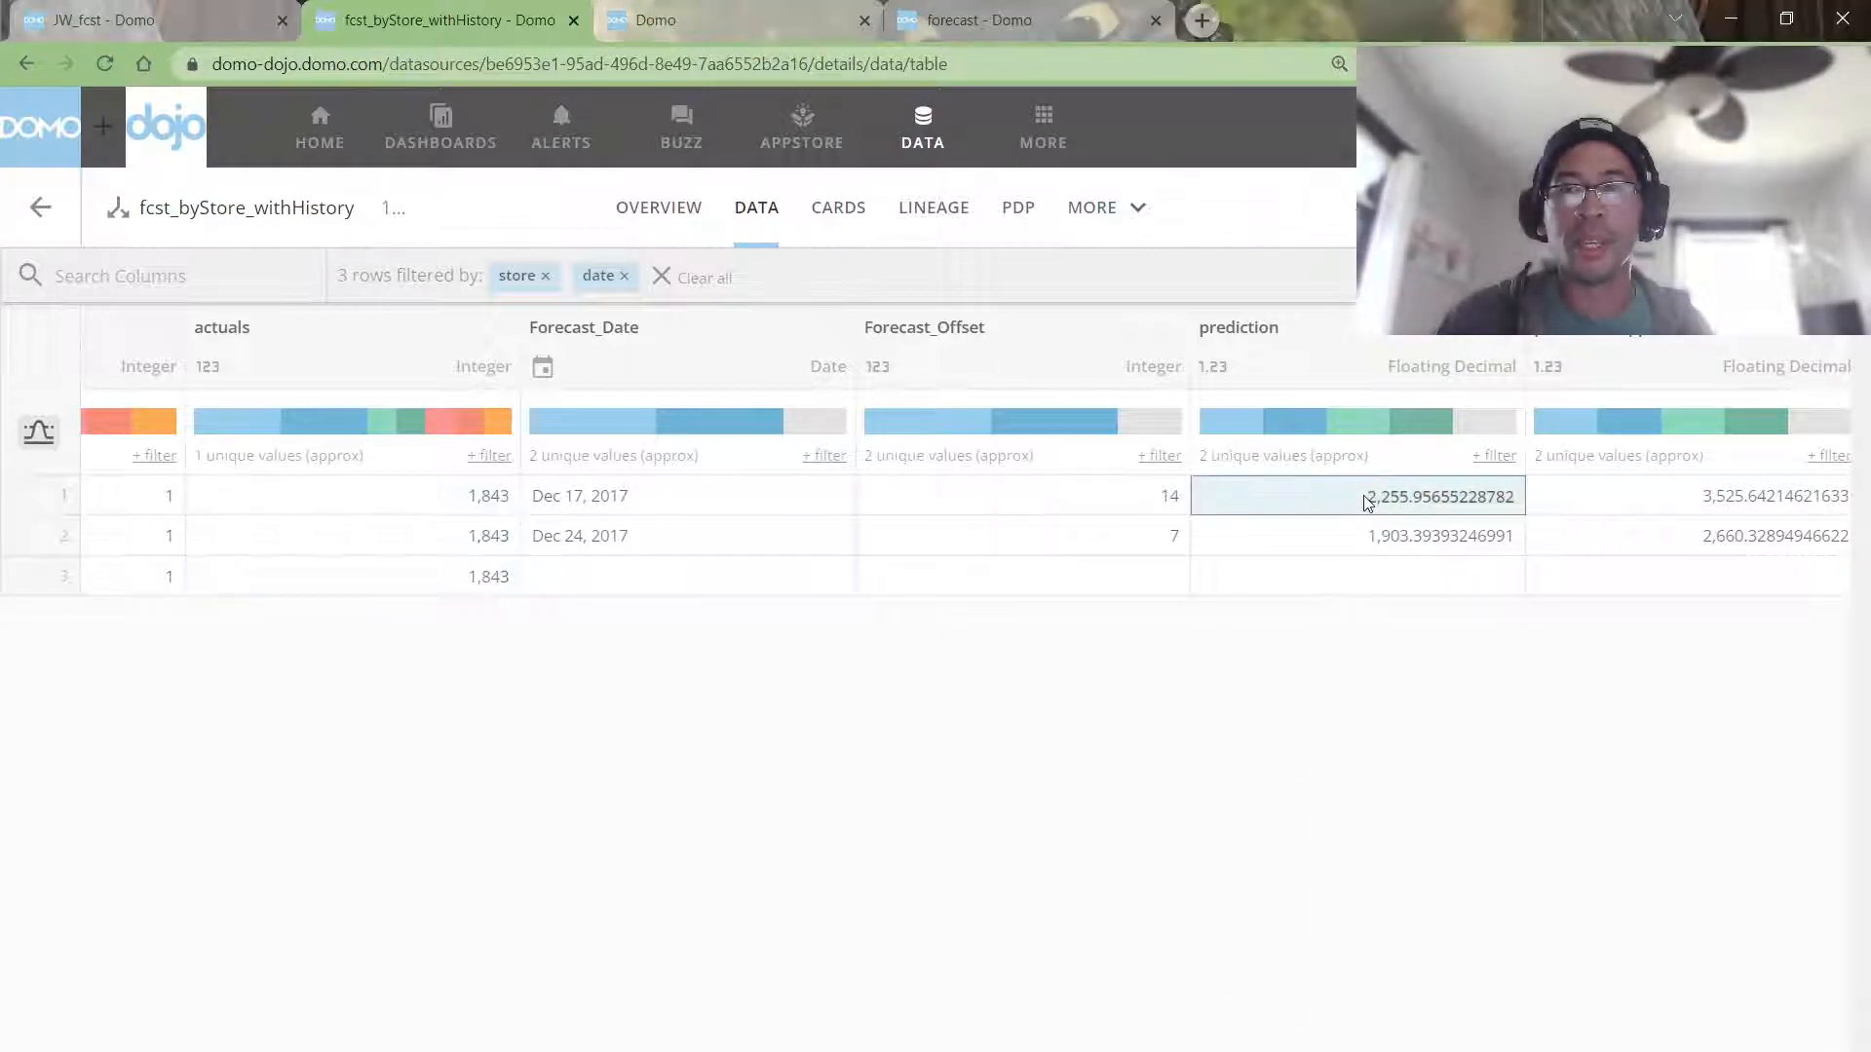
drag(492, 492, 1722, 482)
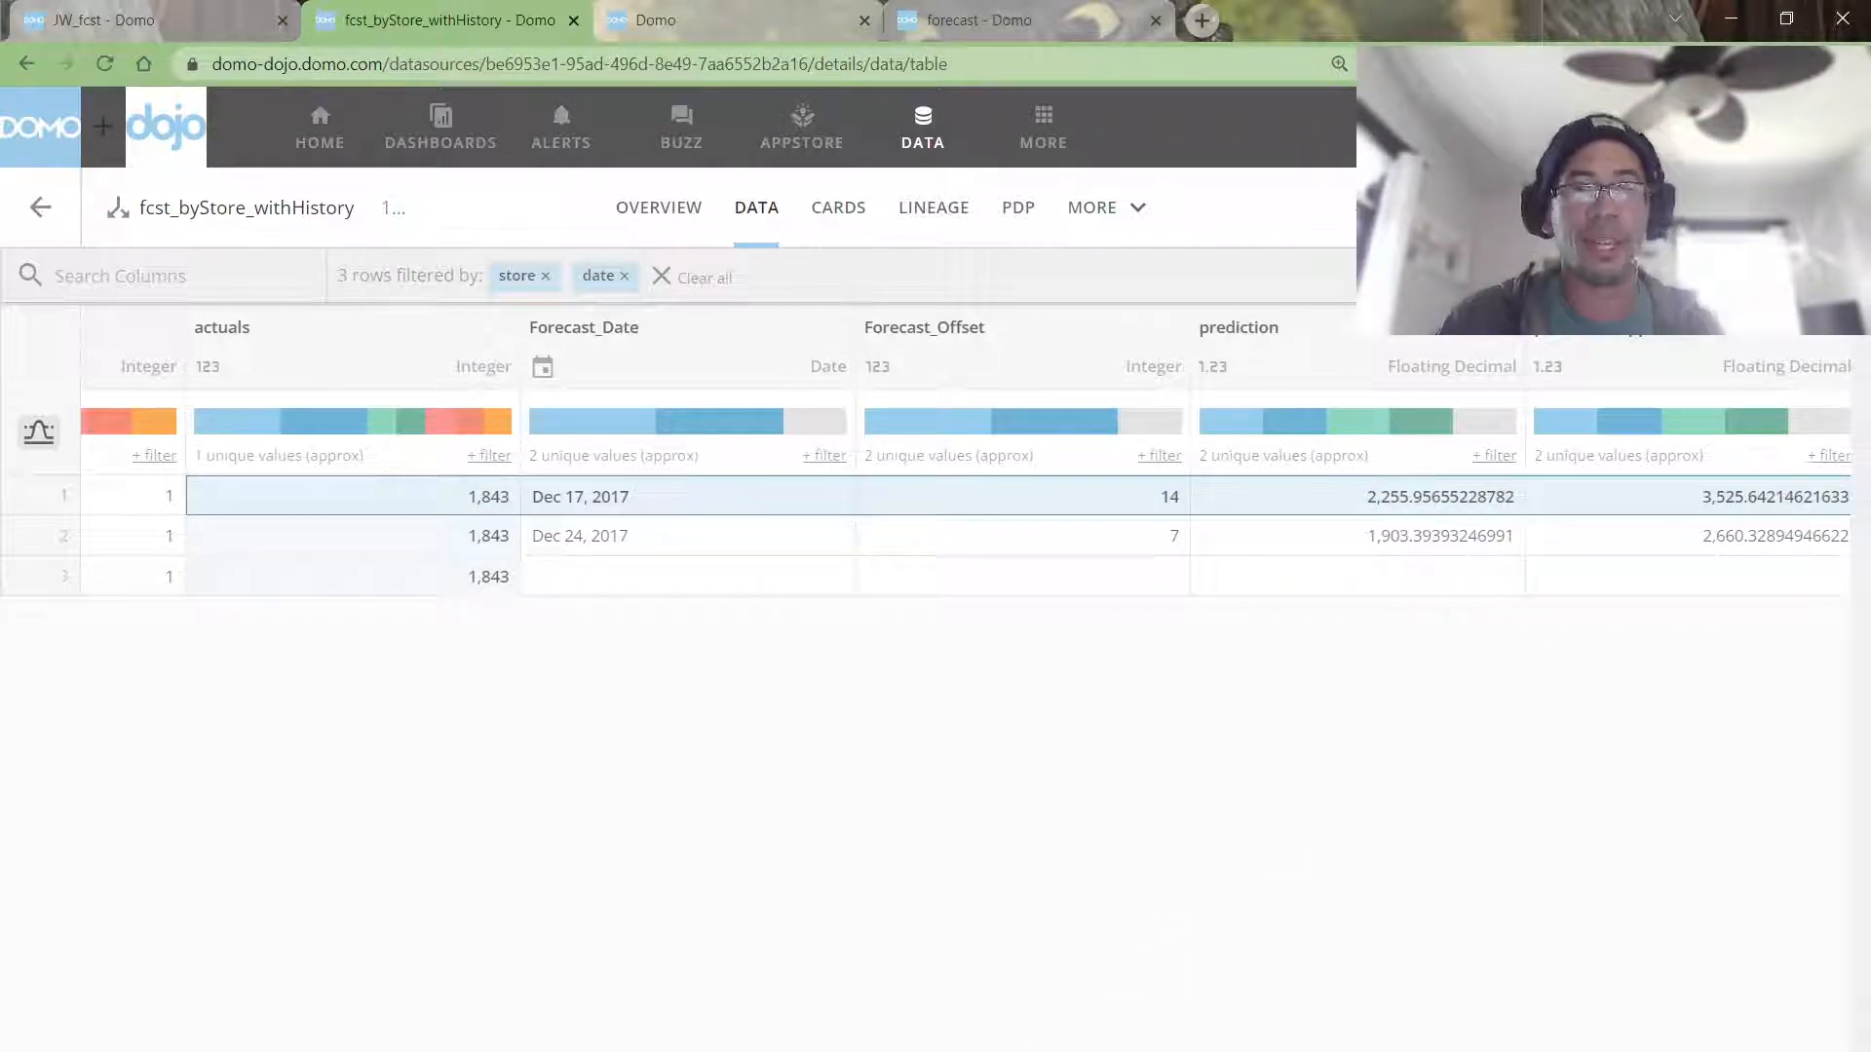
scroll(1522, 631, right, 5)
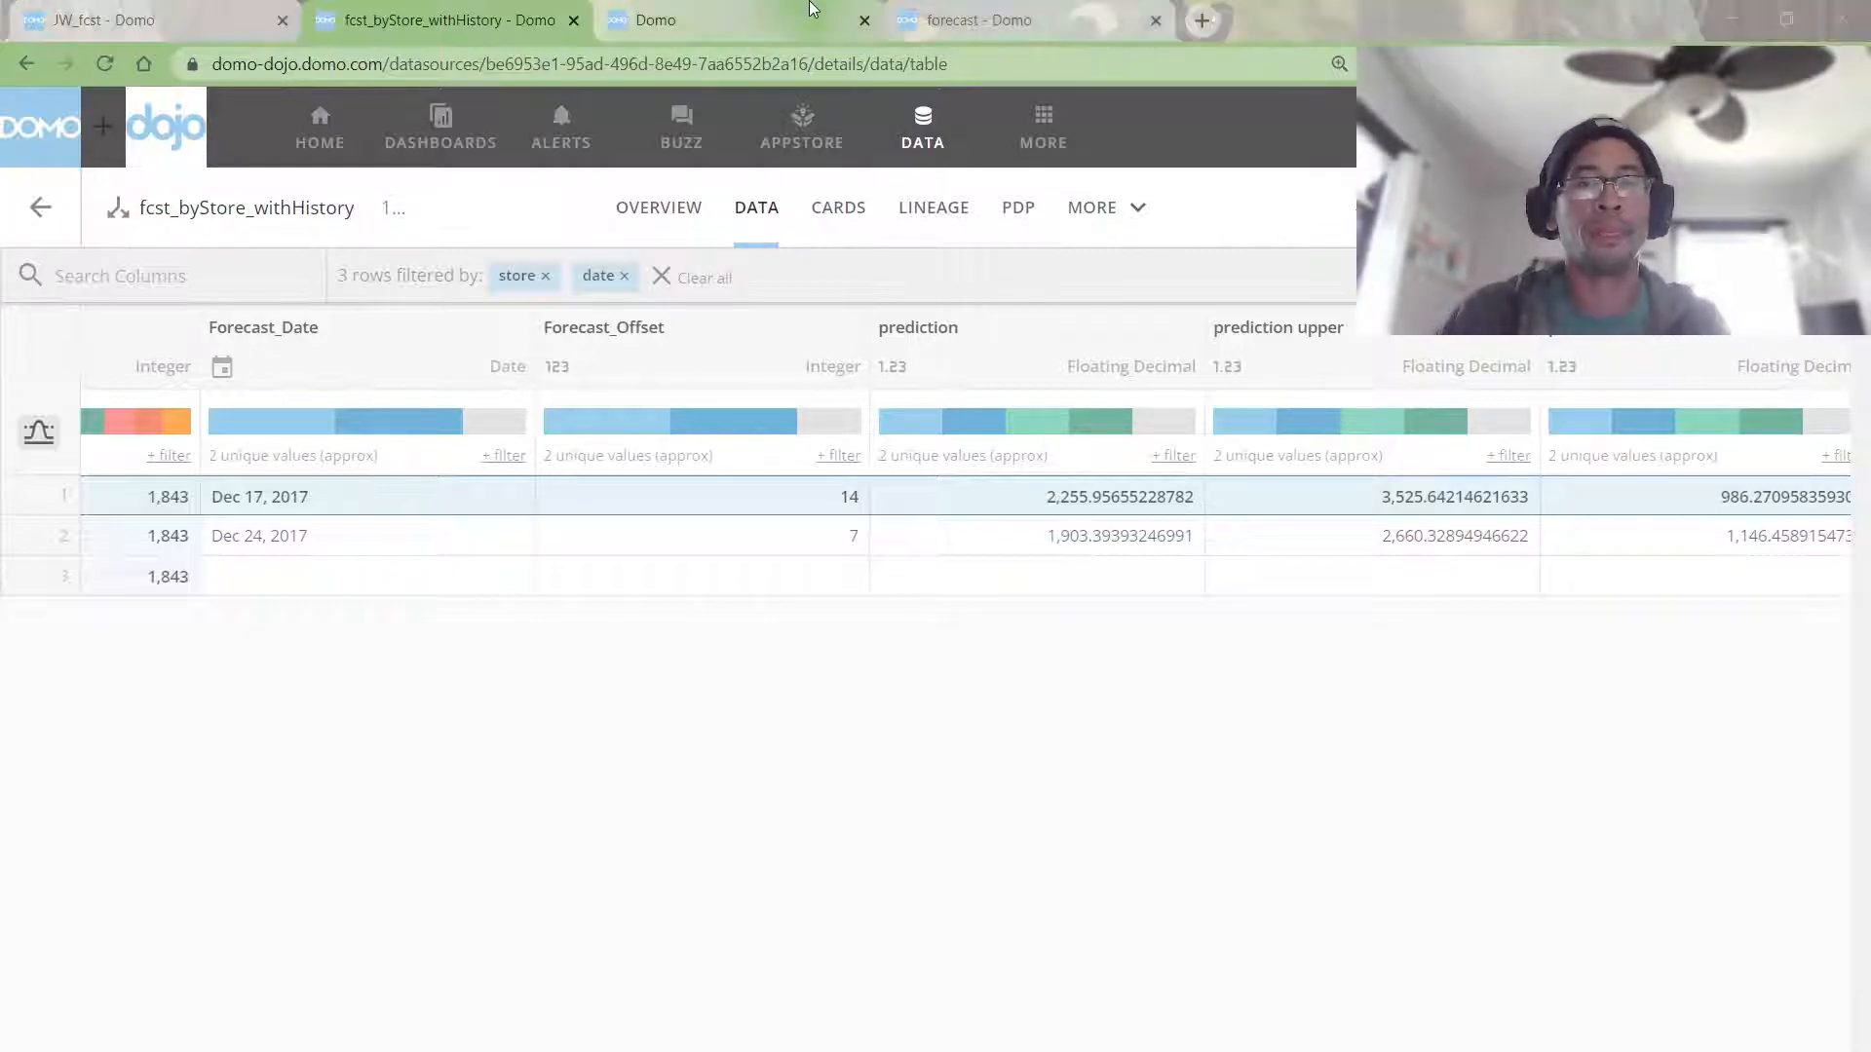
Step: Switch to the Forecasting in Domo Google Docs notes and highlight the basic question, follow-up question and Unit of Analysis text in turn
key(alt+Tab)
scroll(876, 530, up, 2)
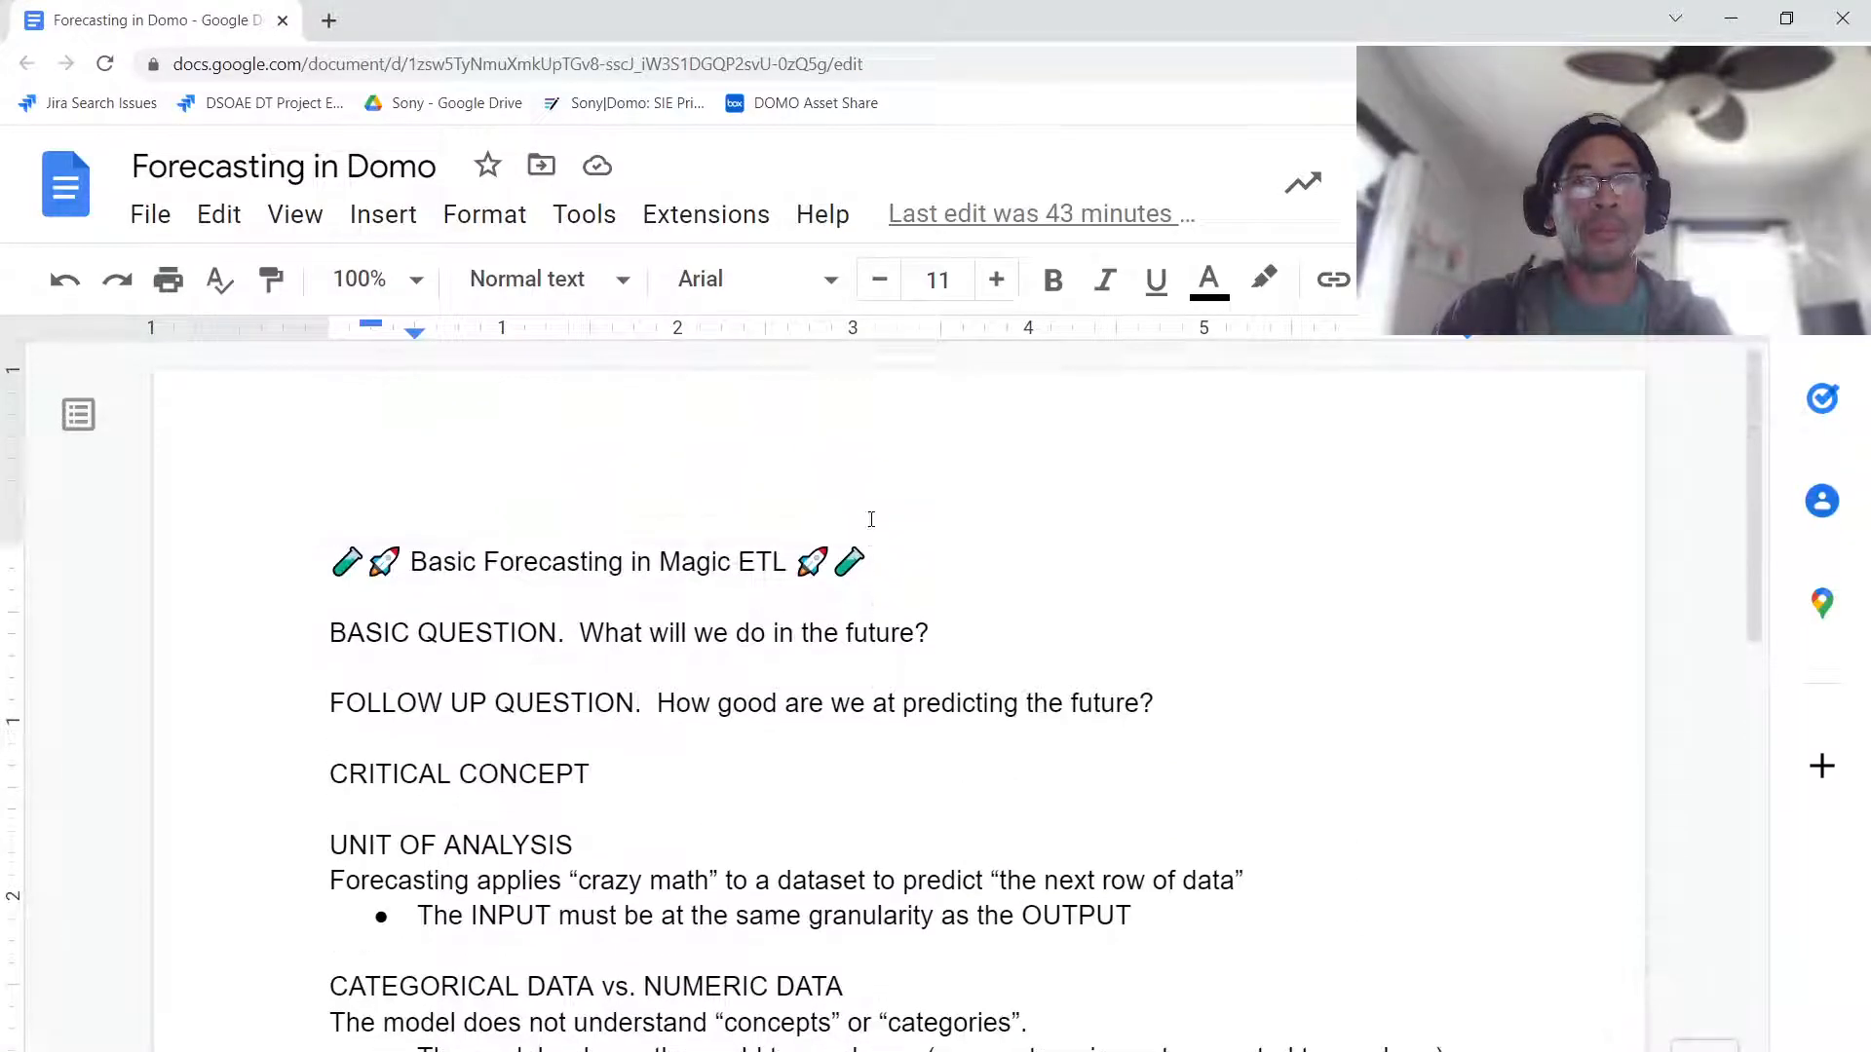
scroll(868, 518, down, 2)
scroll(868, 519, up, 1)
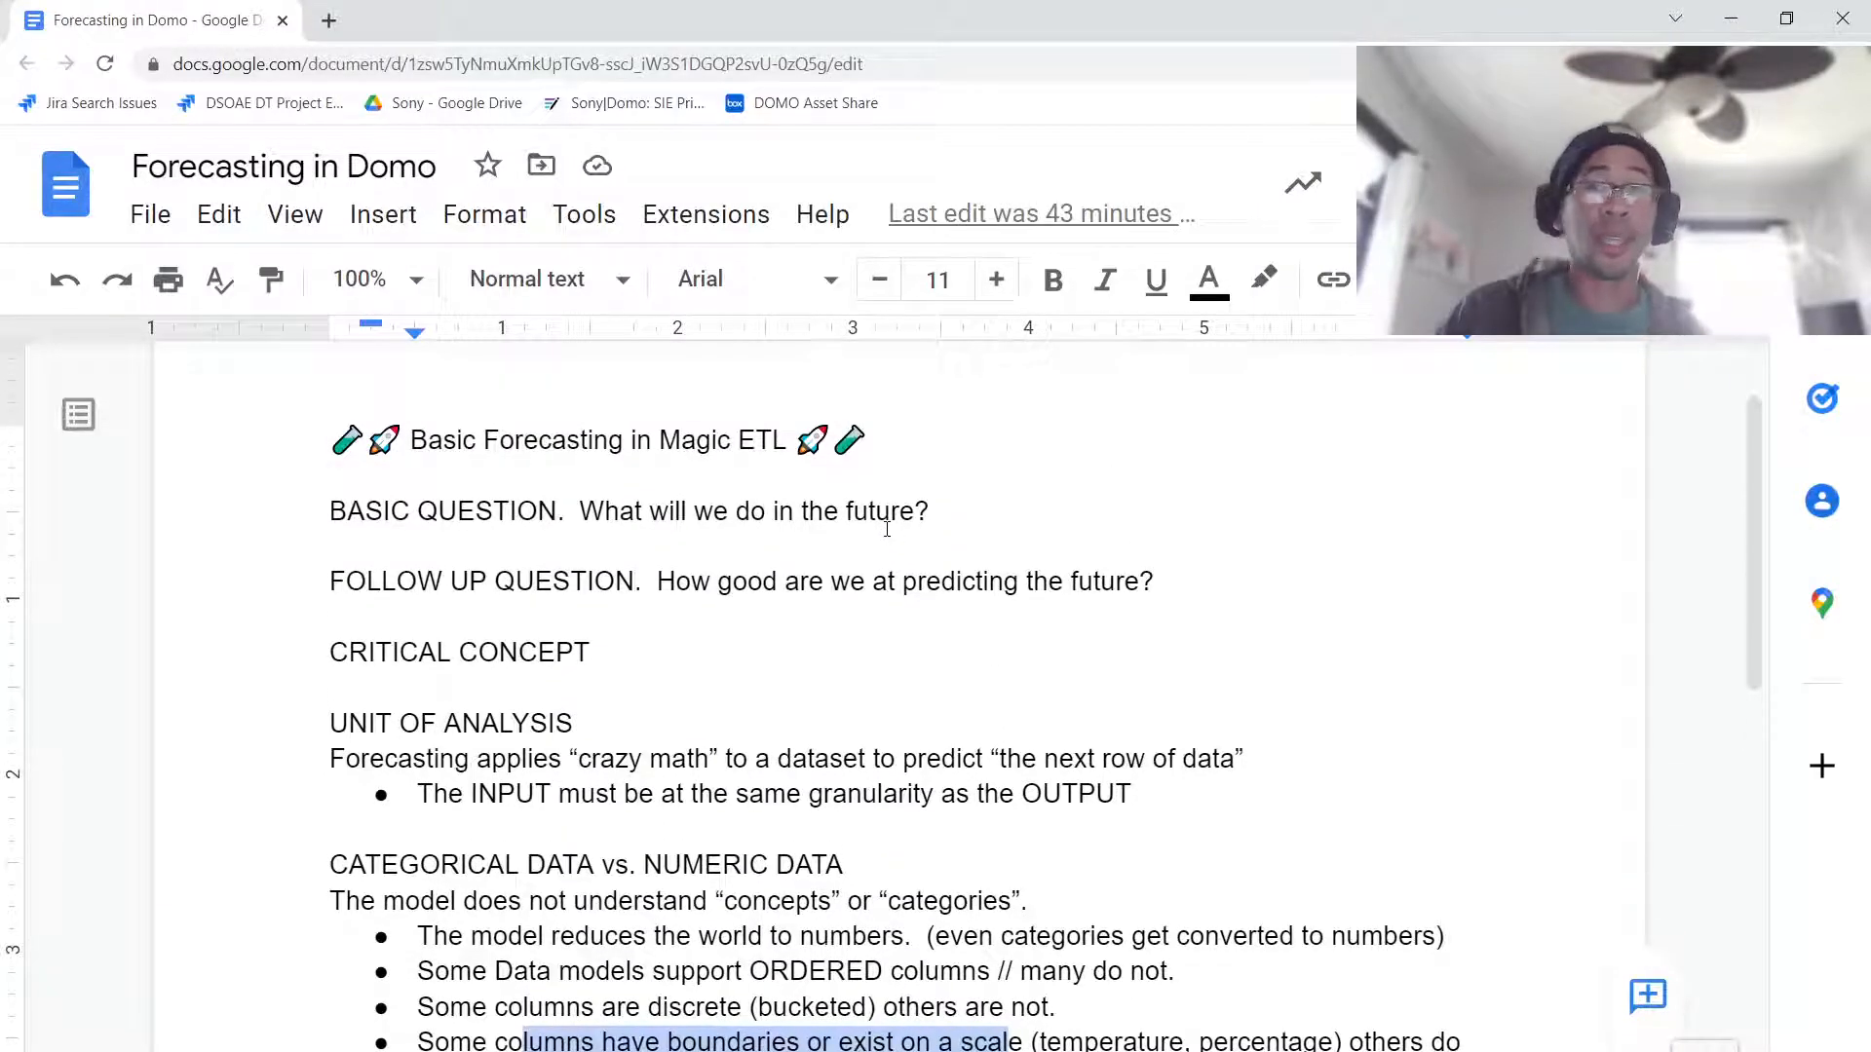
drag(474, 511, 926, 508)
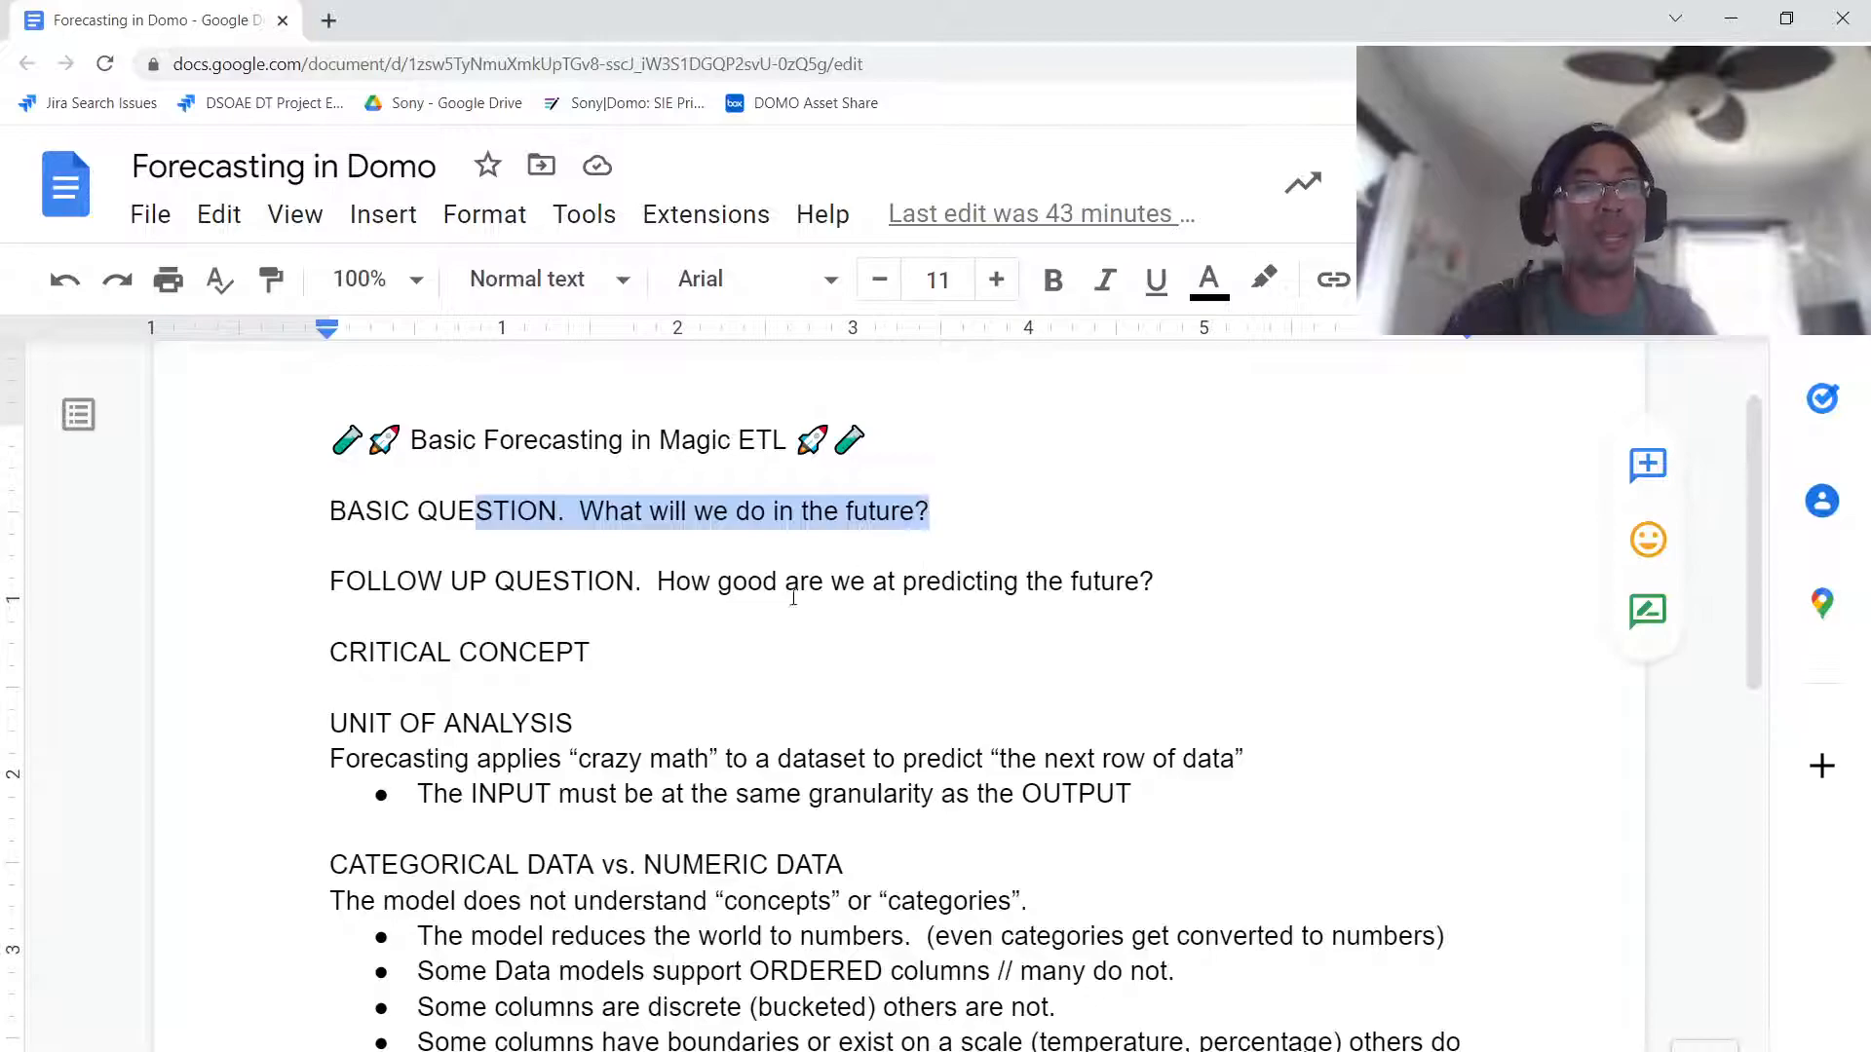
drag(733, 596, 1167, 583)
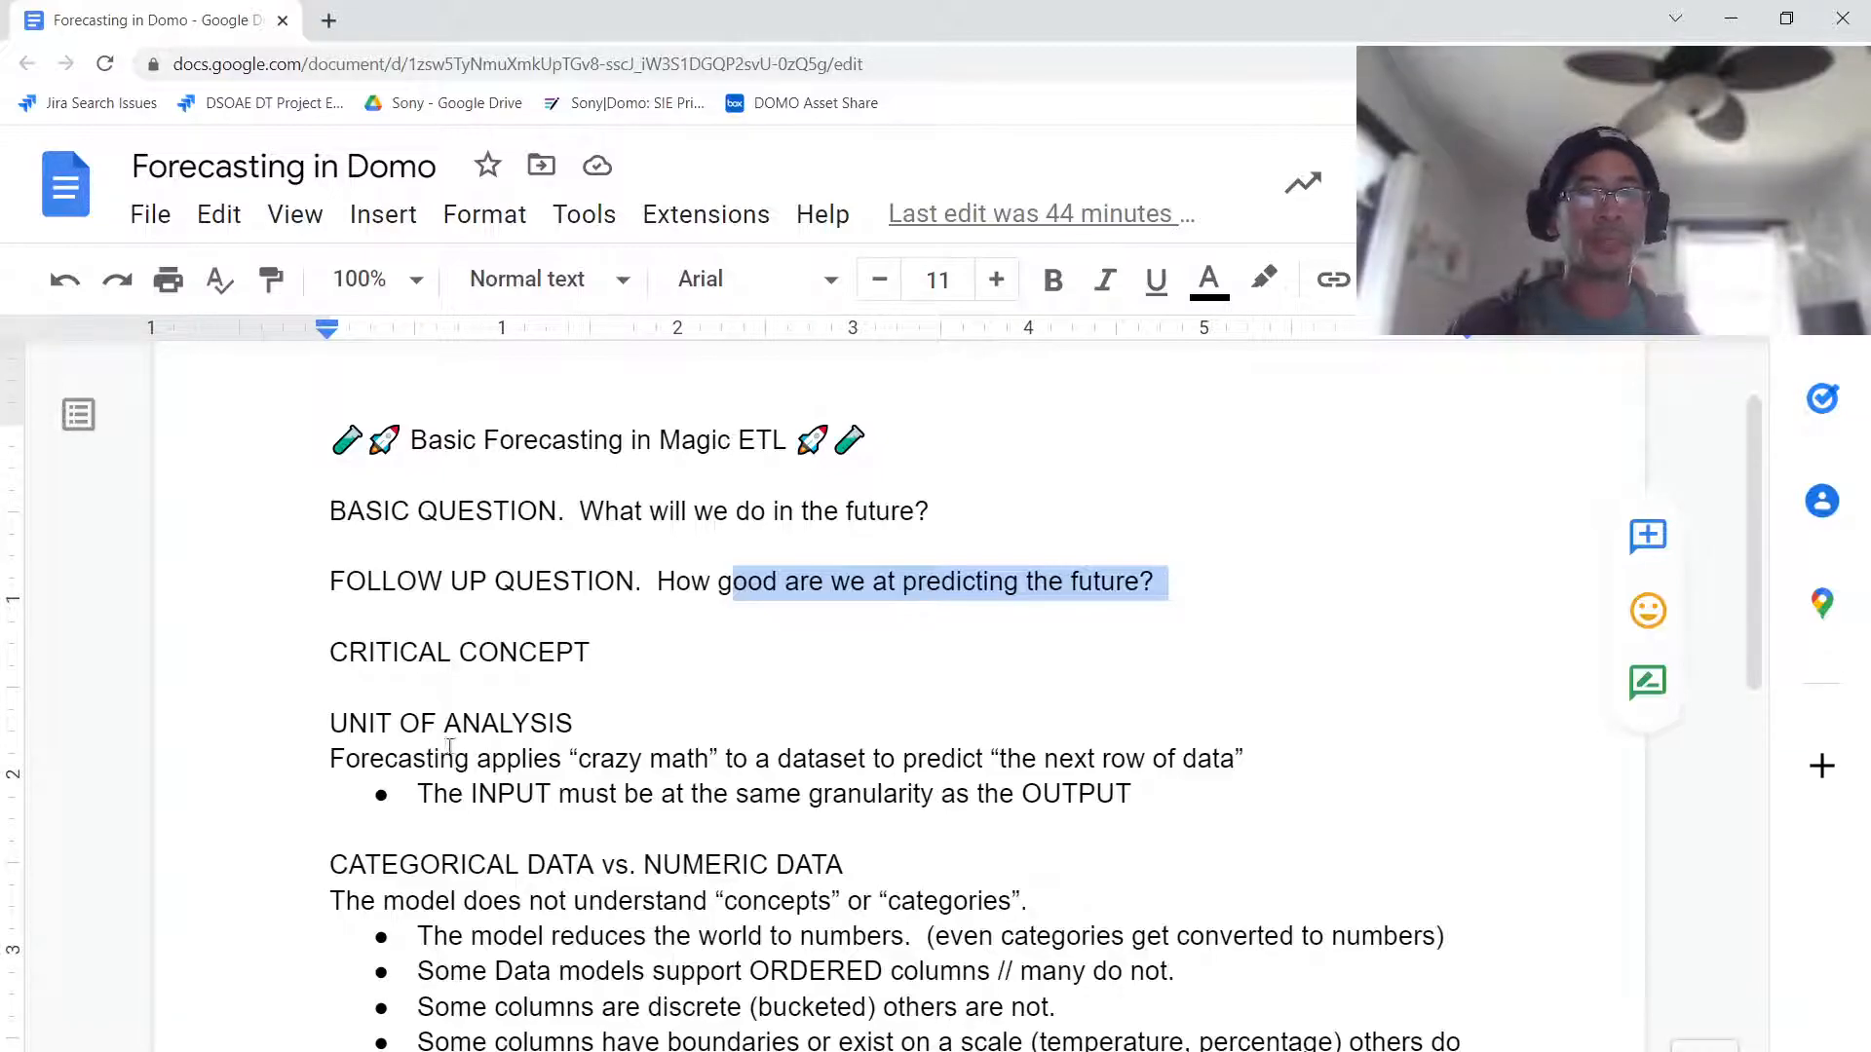
drag(443, 758, 1157, 833)
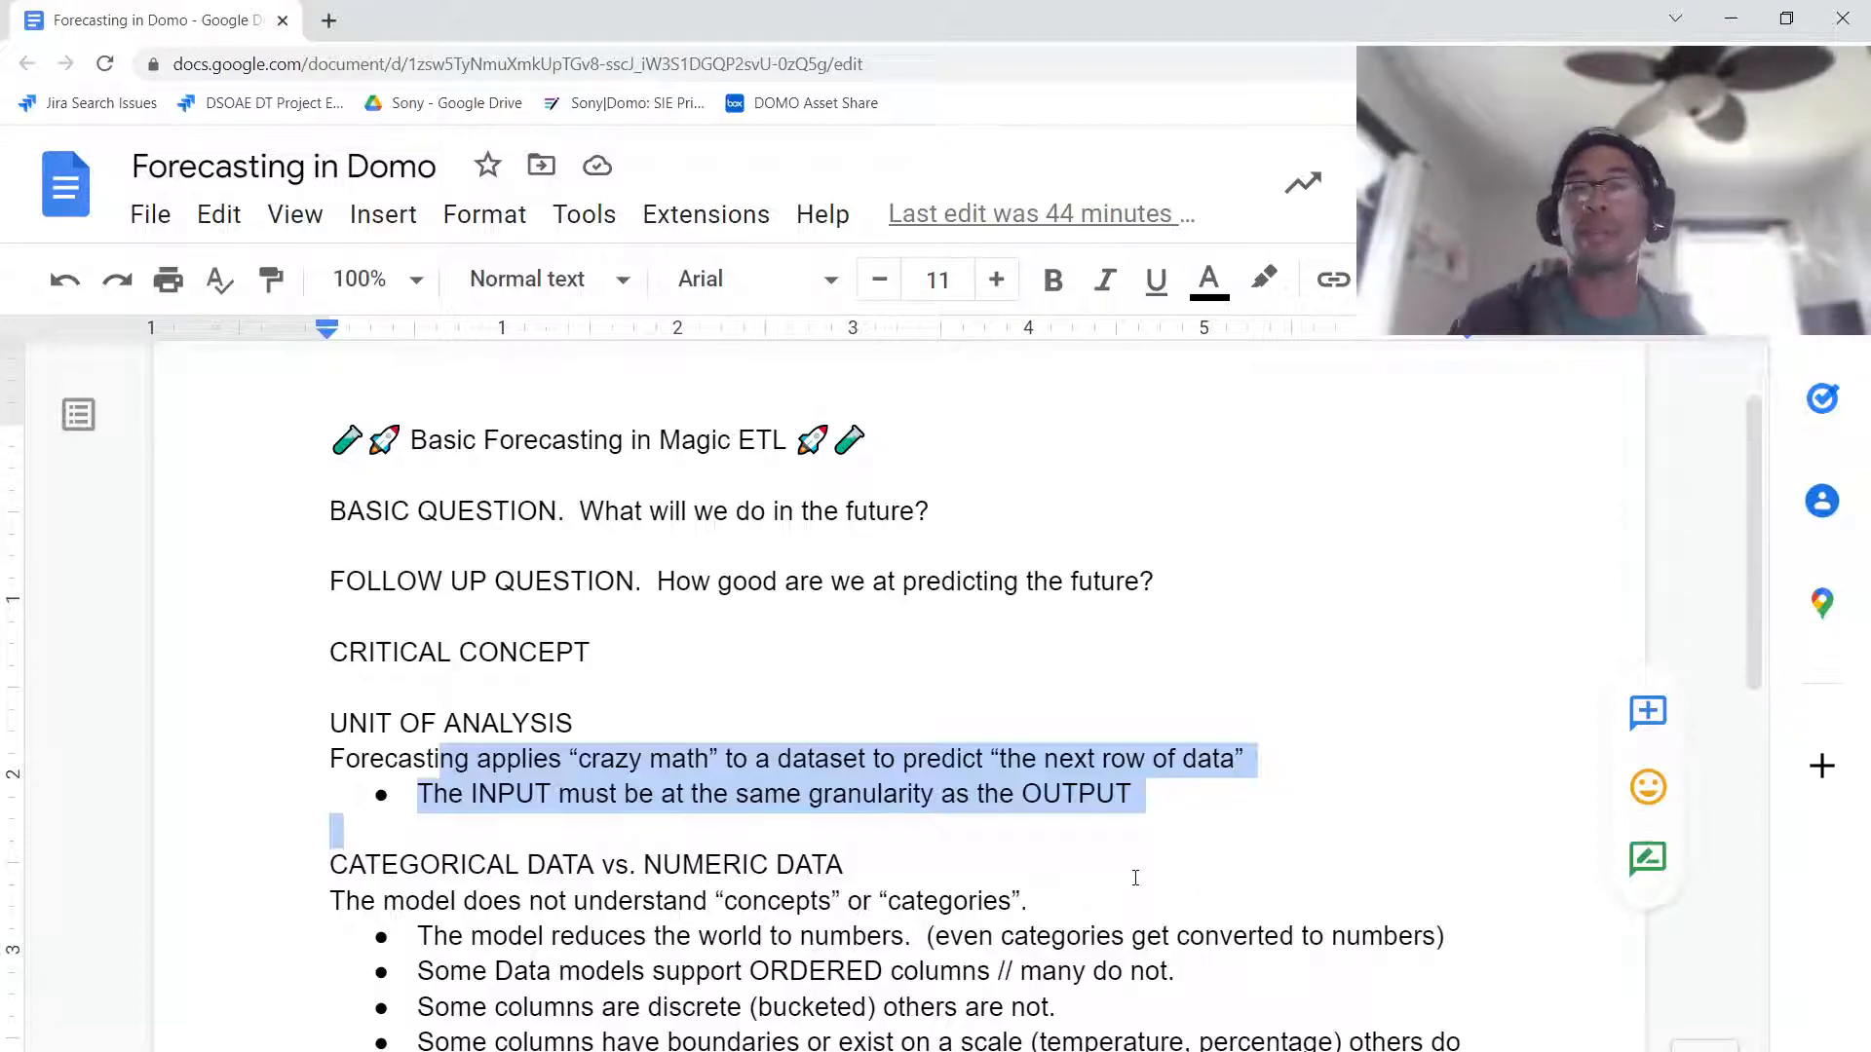
Step: Review the Categorical Data vs. Numeric Data notes, highlighting the heading, the model's limits and the bullets on number conversion and column types
scroll(844, 1029, down, 4)
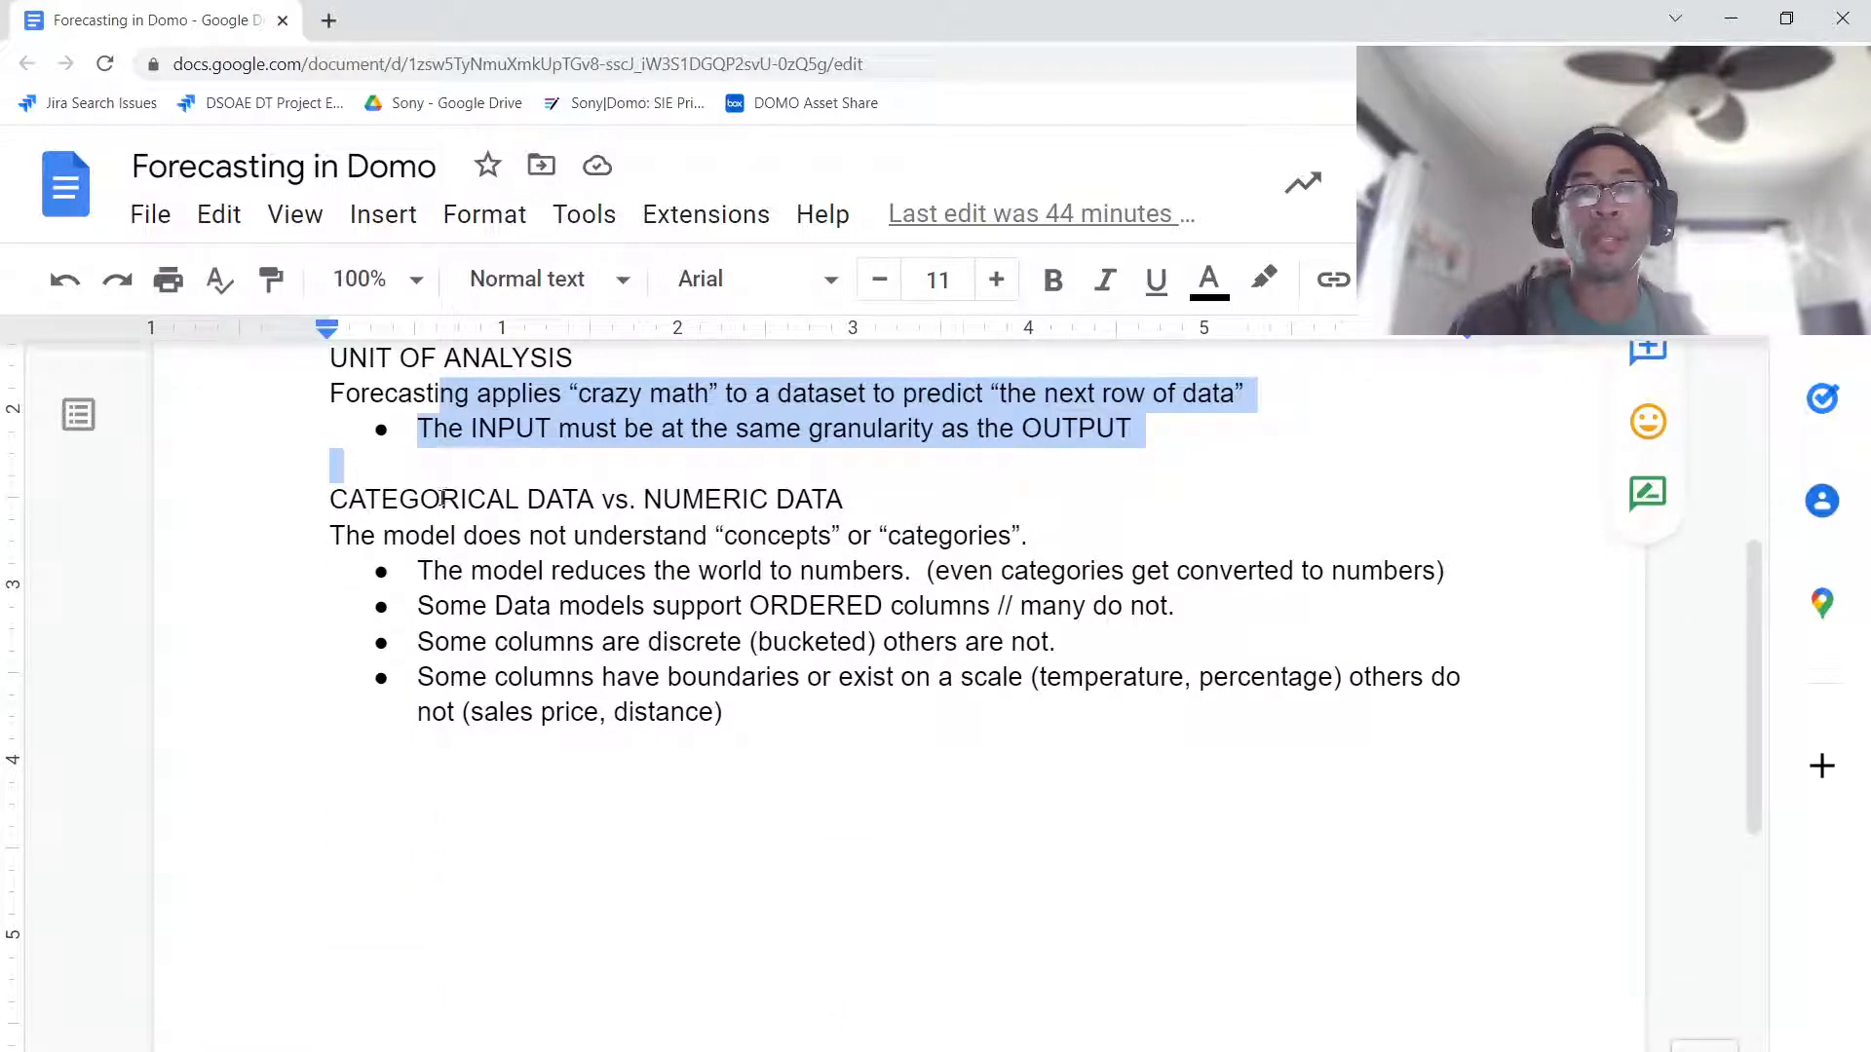
drag(334, 499, 824, 499)
drag(508, 536, 1020, 531)
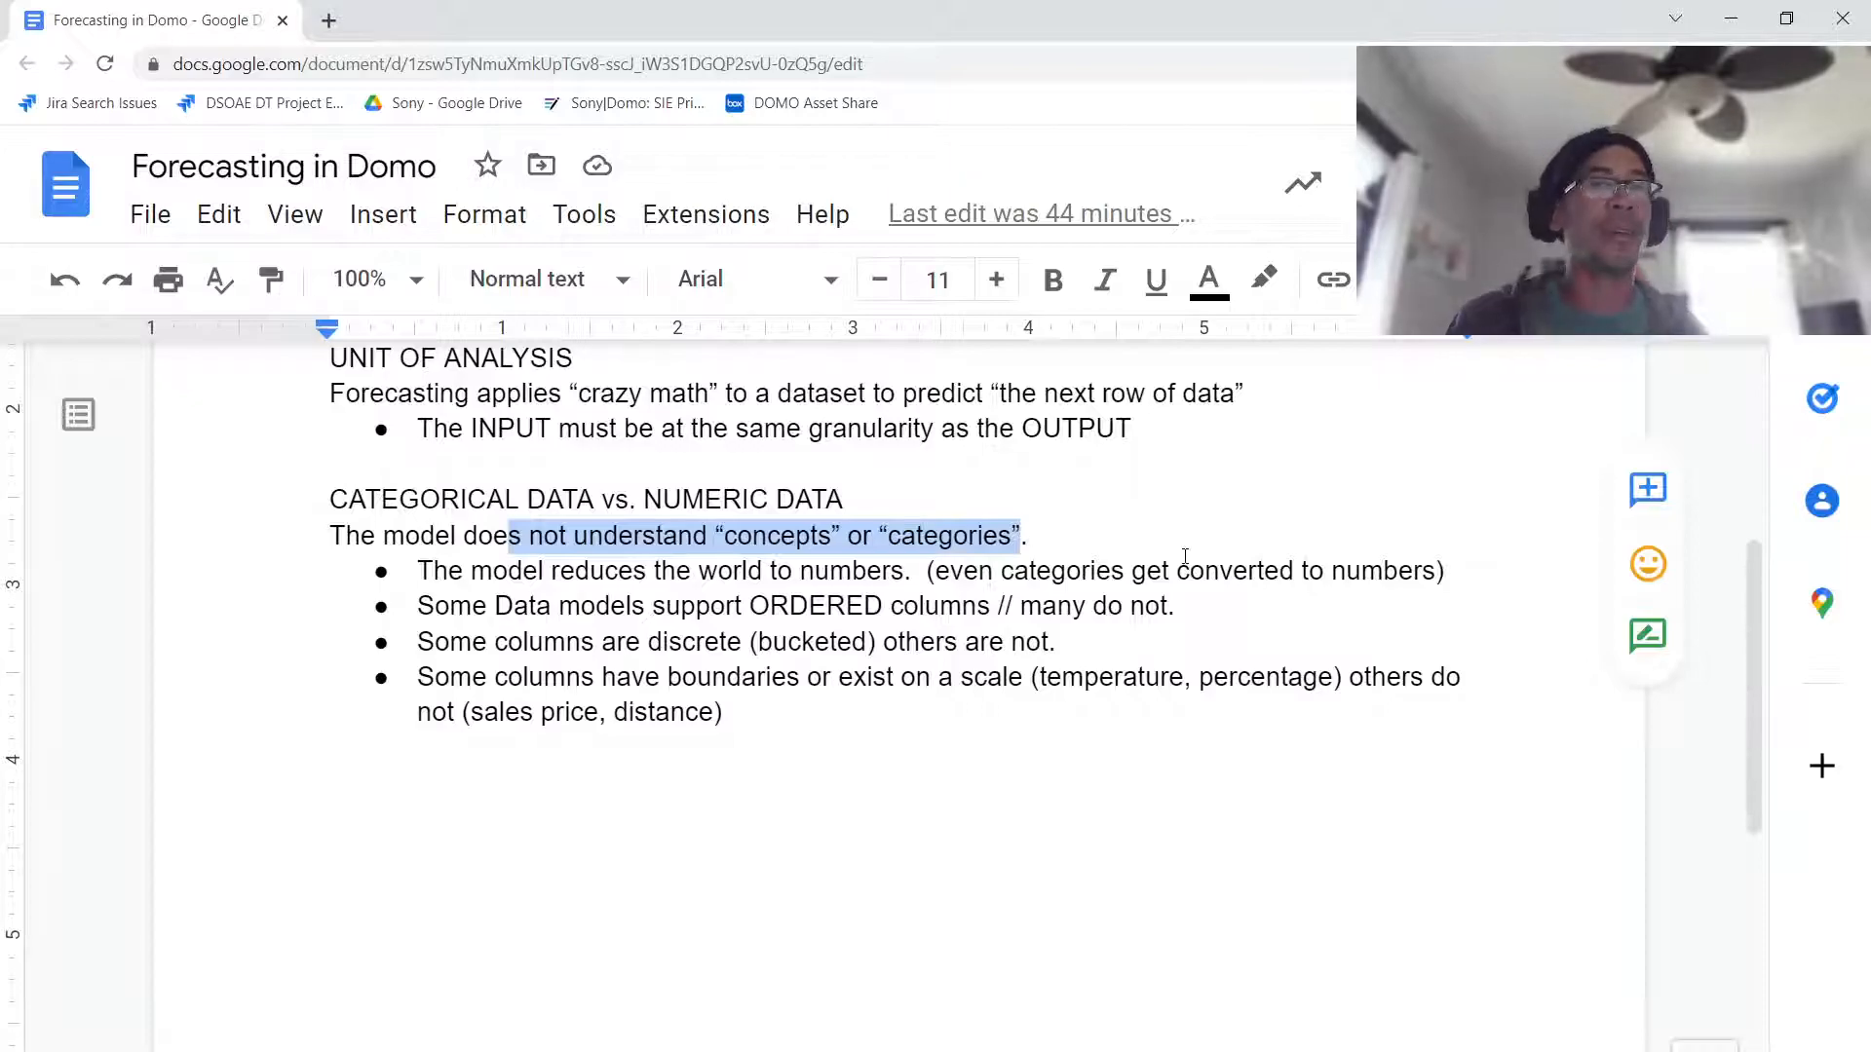
drag(1185, 570, 1433, 587)
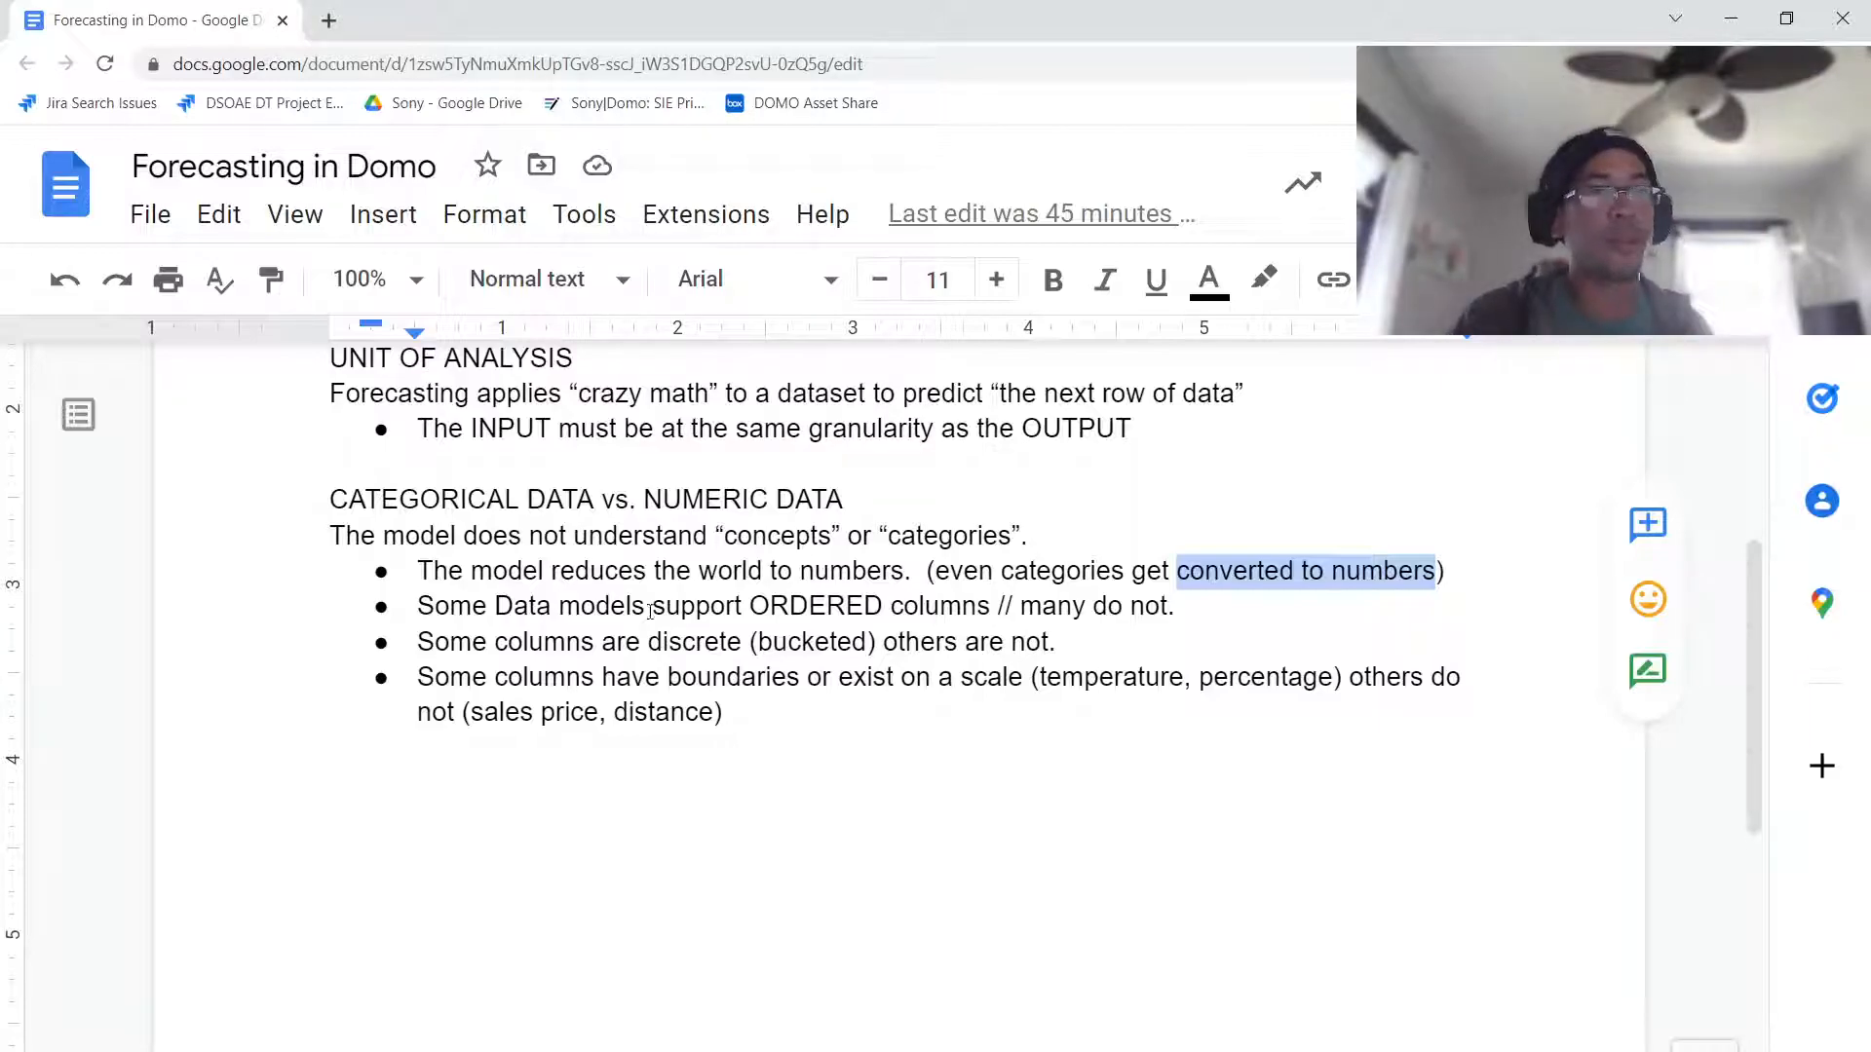
drag(489, 641, 704, 712)
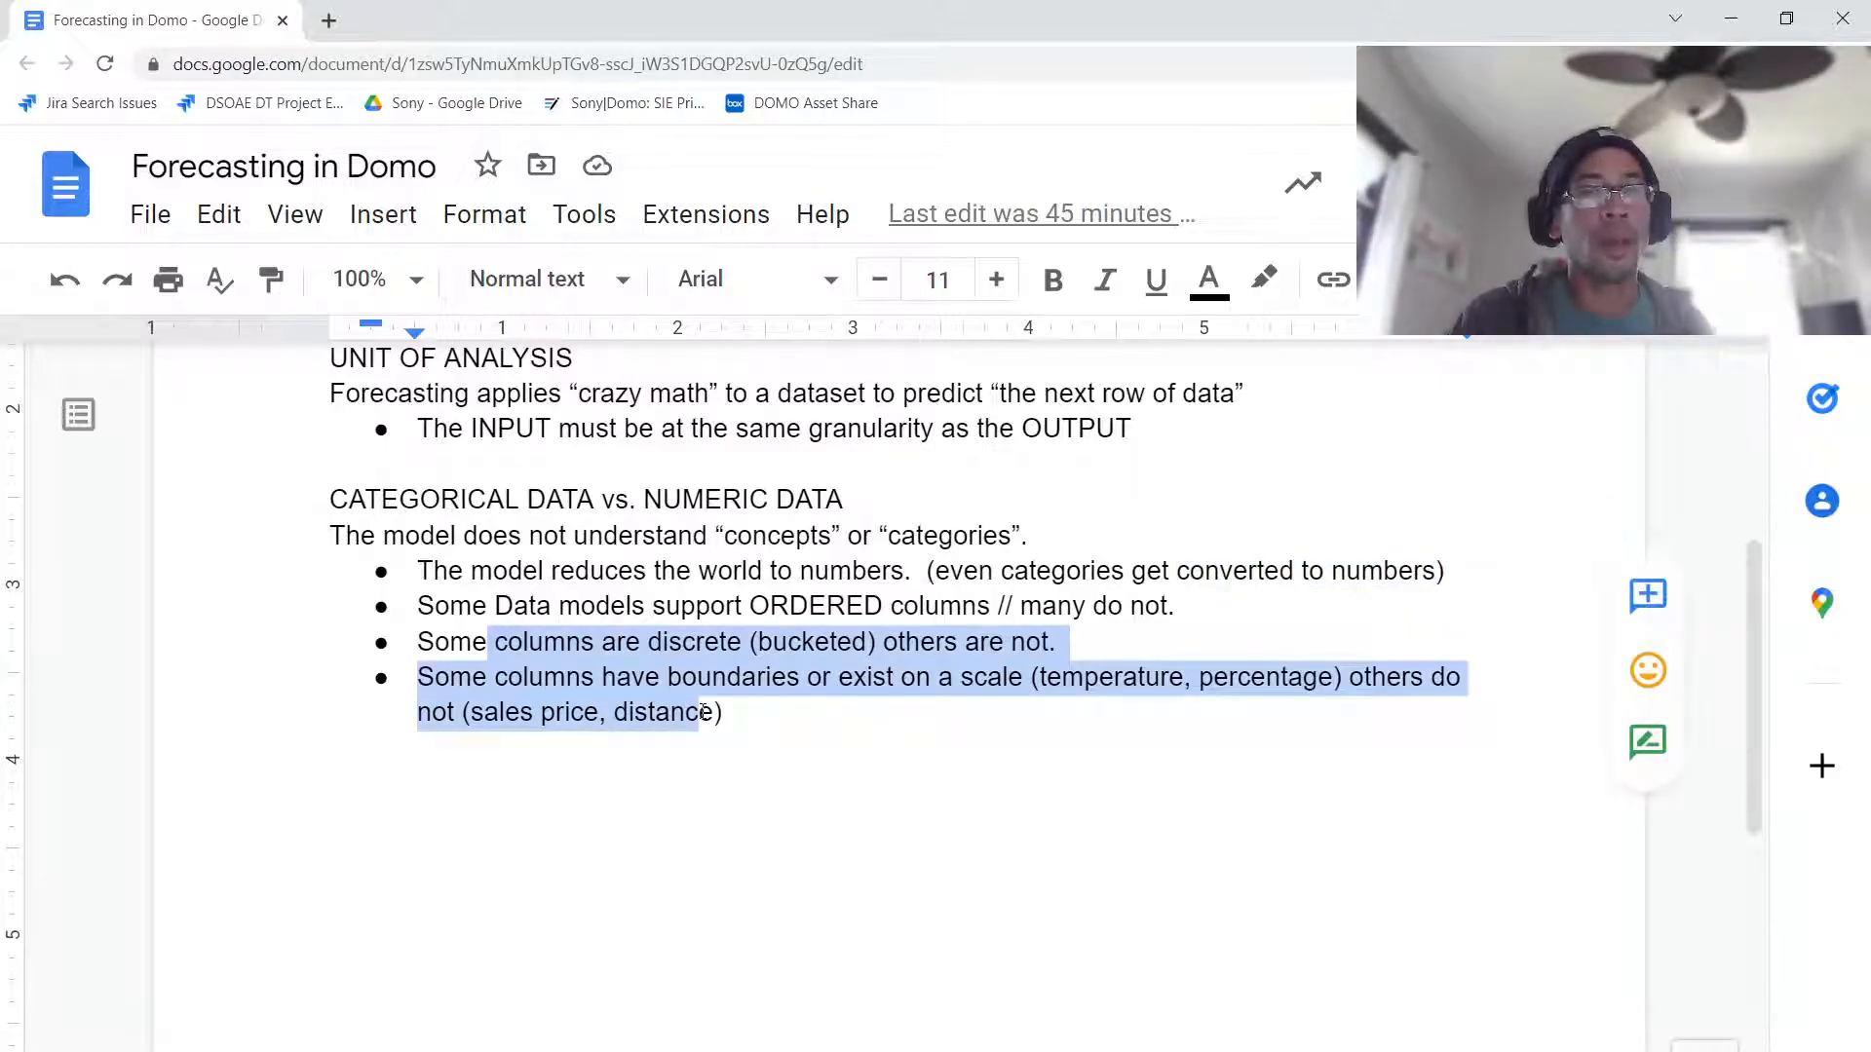
Step: Switch back to Domo and open the JW_fcst dataflow graph, highlighting the domo-dojo.domo part of its web address
key(alt+Tab)
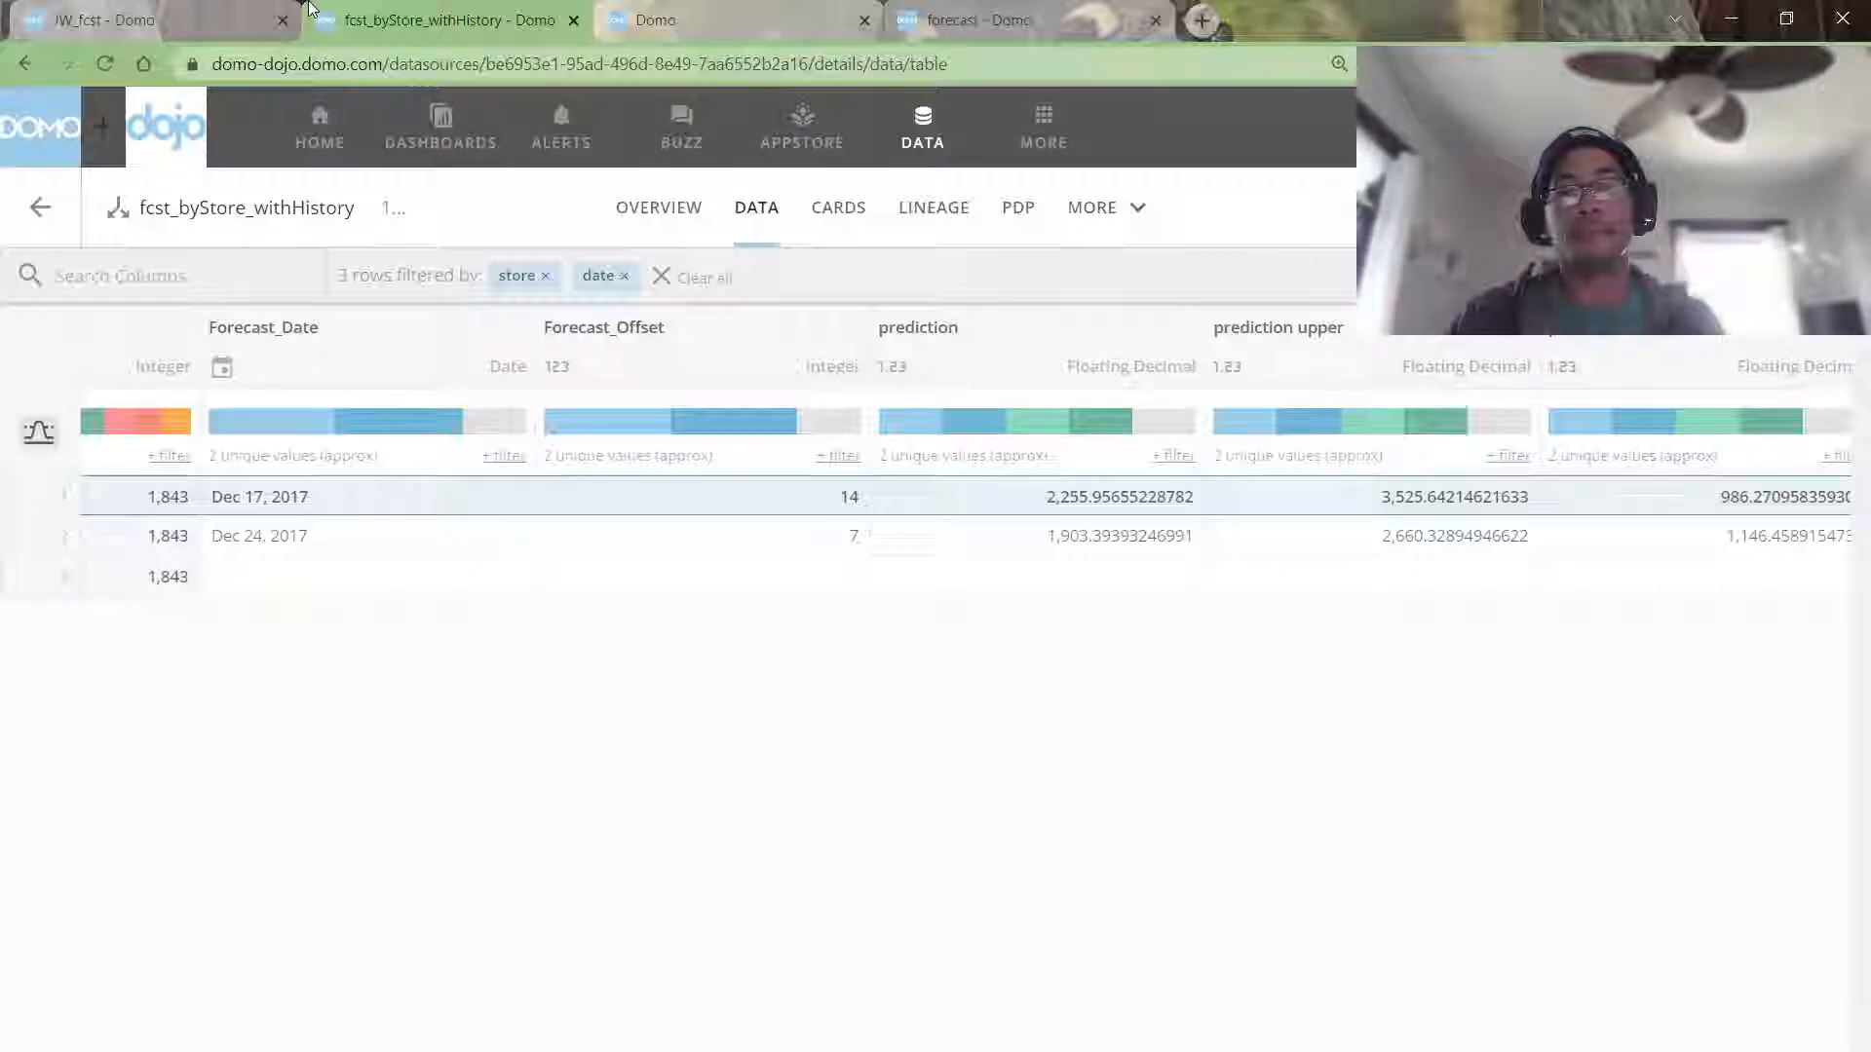
click(1442, 208)
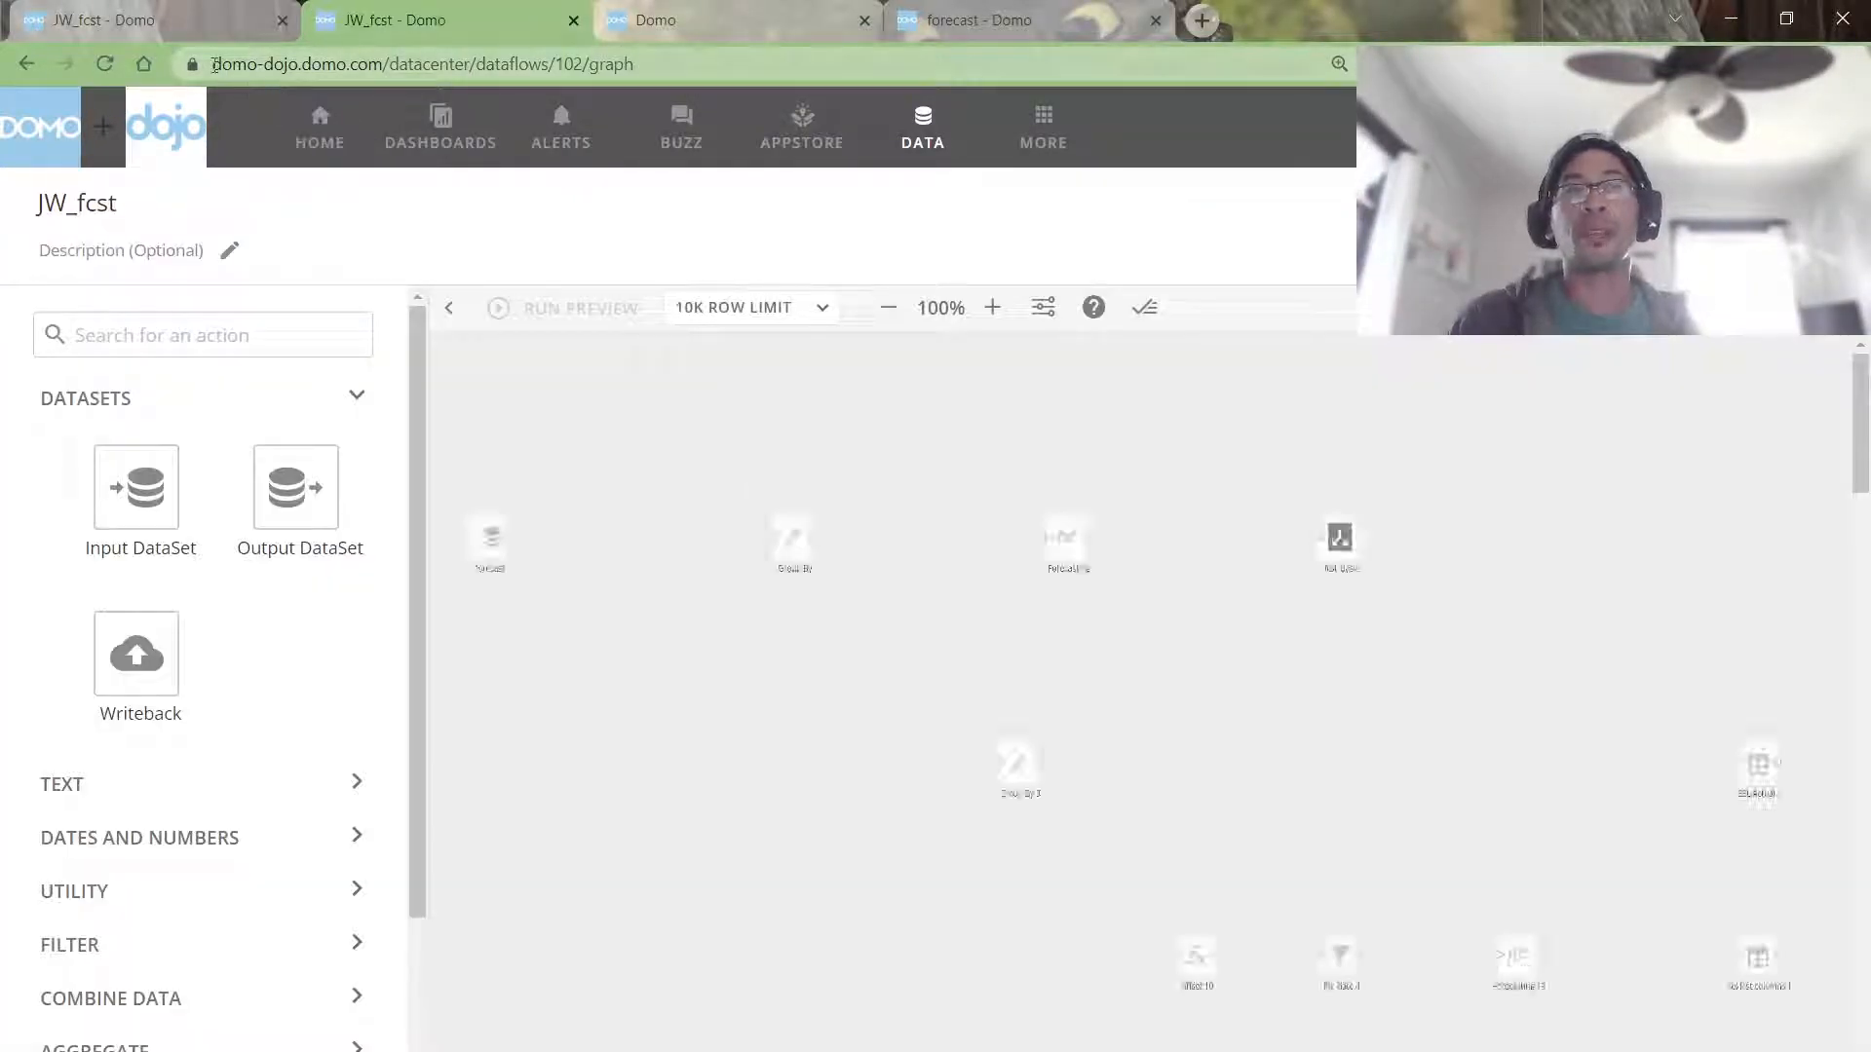
drag(213, 64, 343, 76)
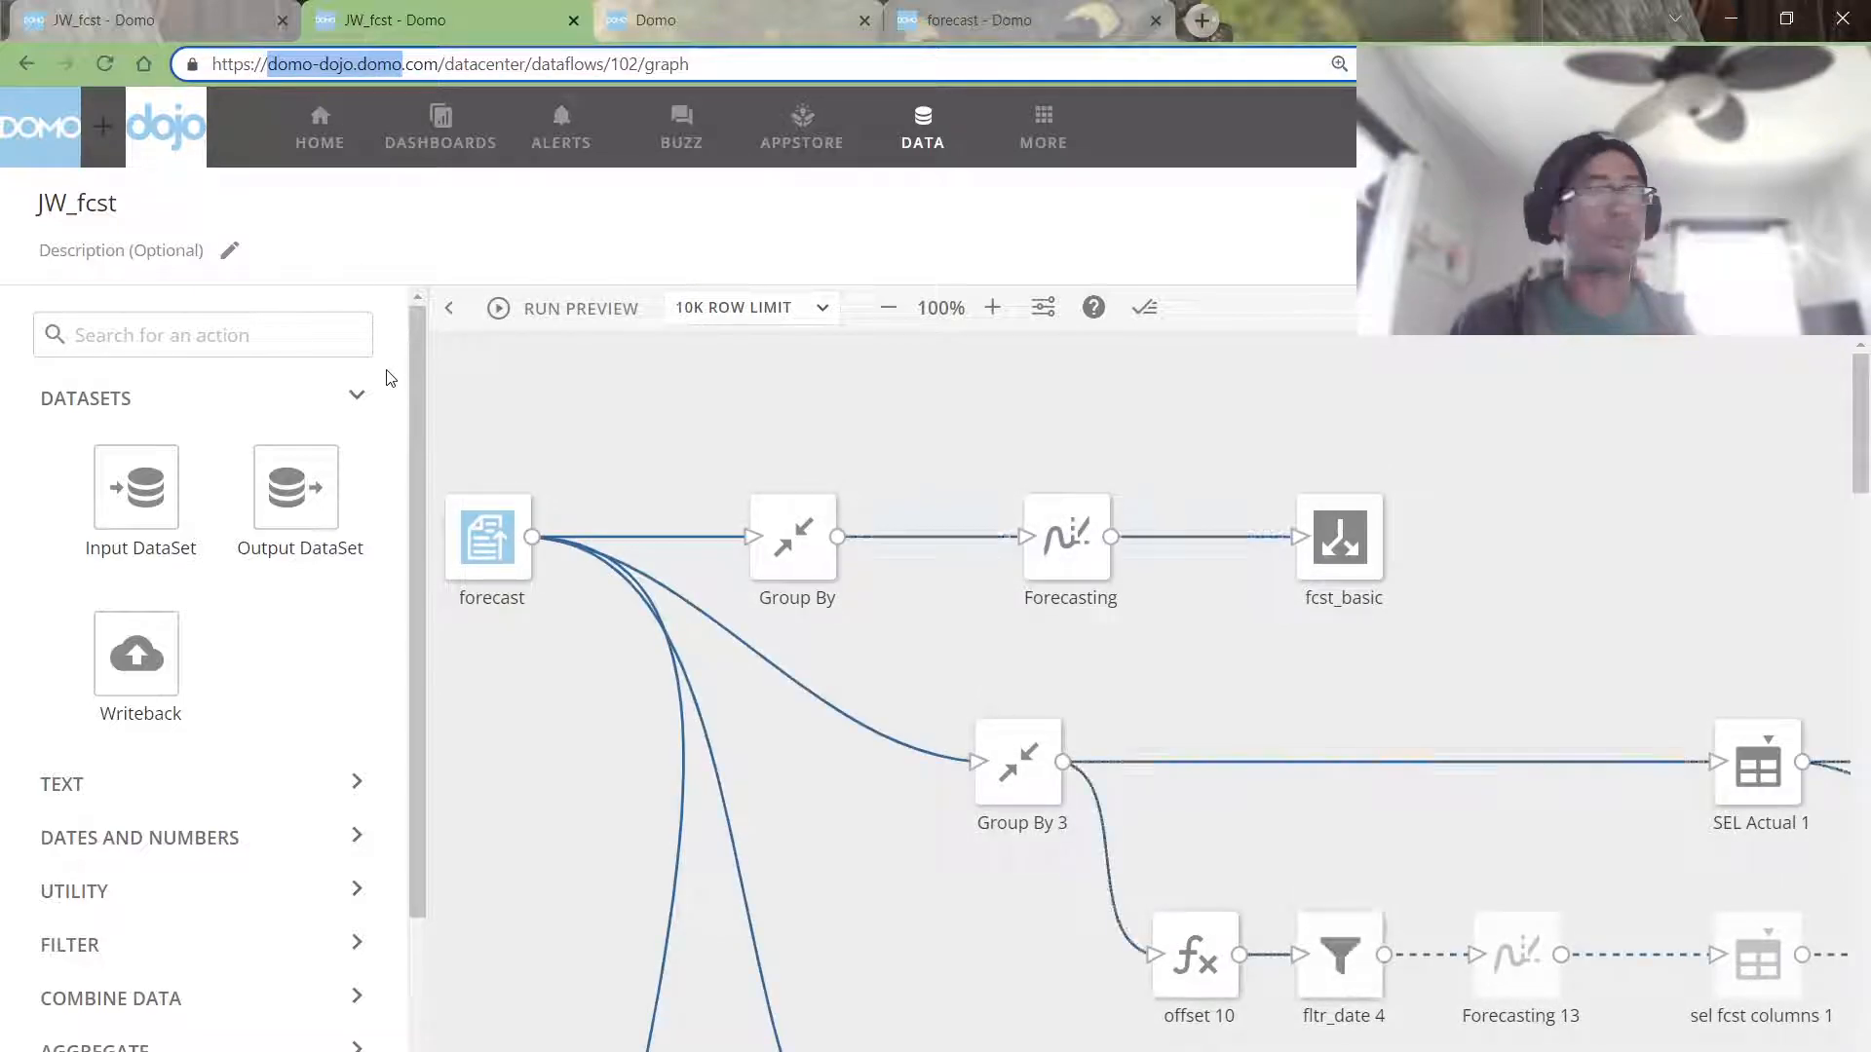